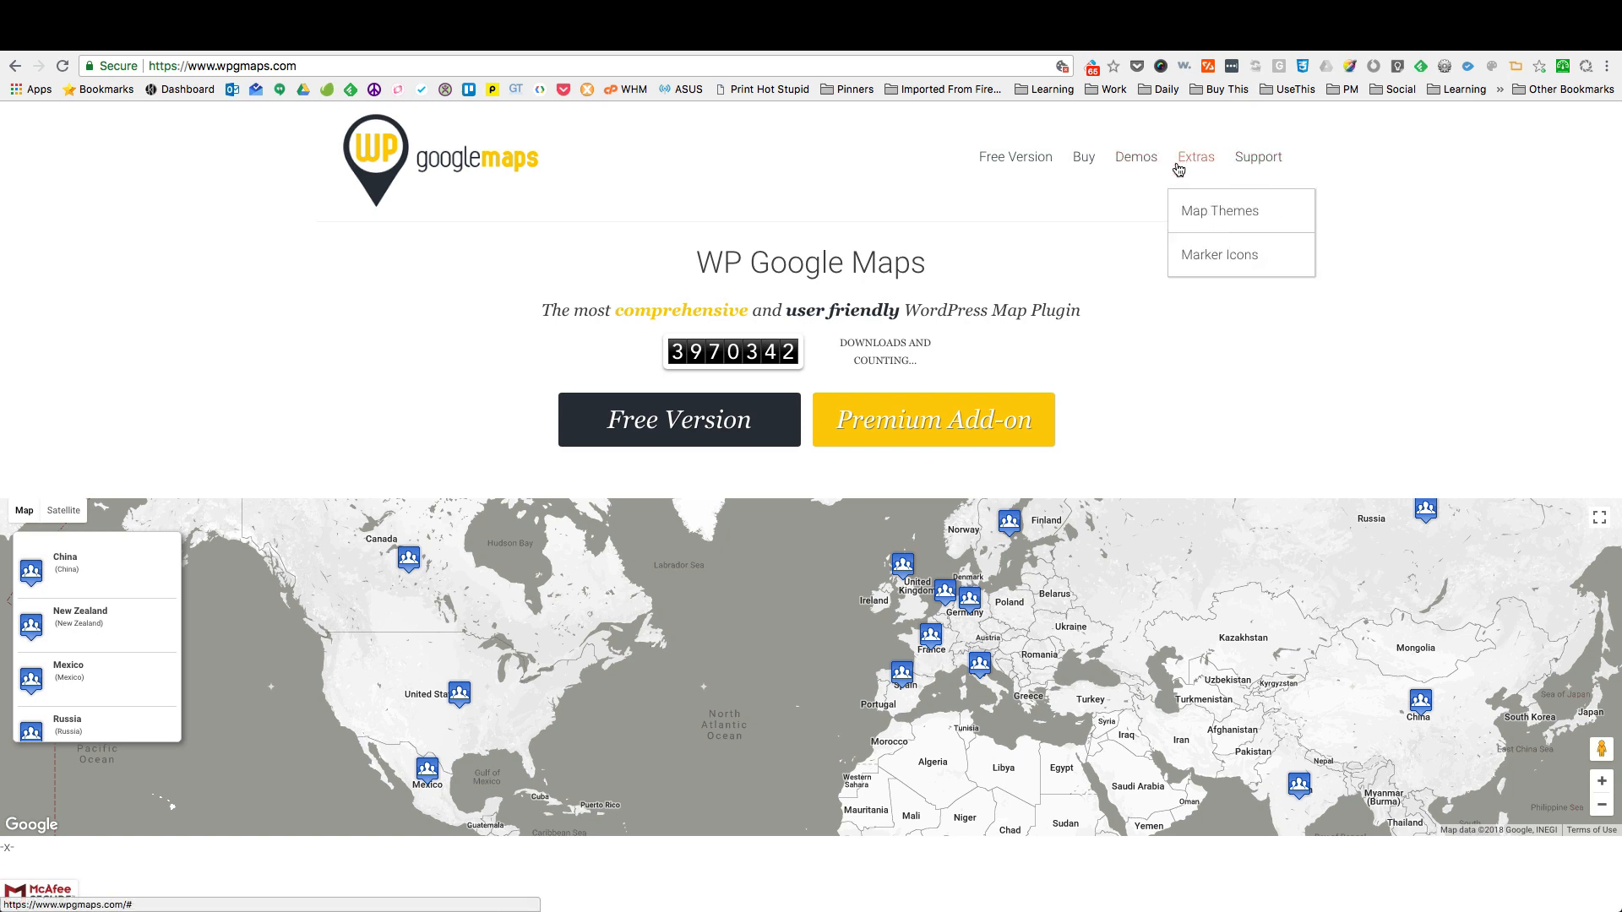
Step: Open the WP Google Maps Pro Add-on page and review its feature list and the Pro Add-On and Developer Bundle purchase options
mouse_move(1079, 140)
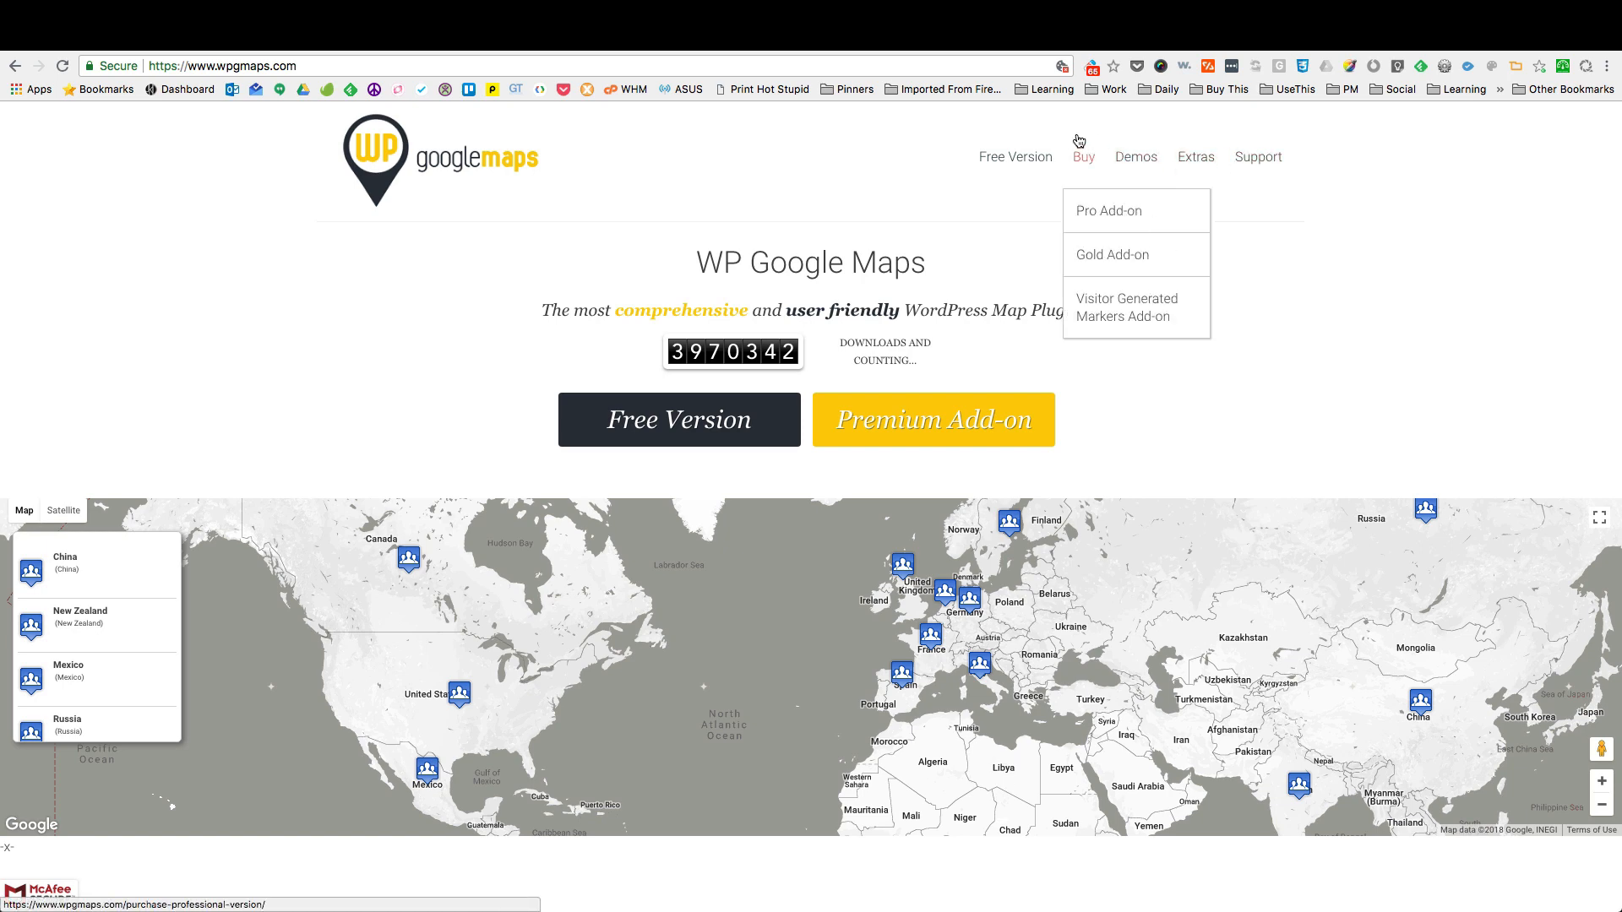
click(1111, 217)
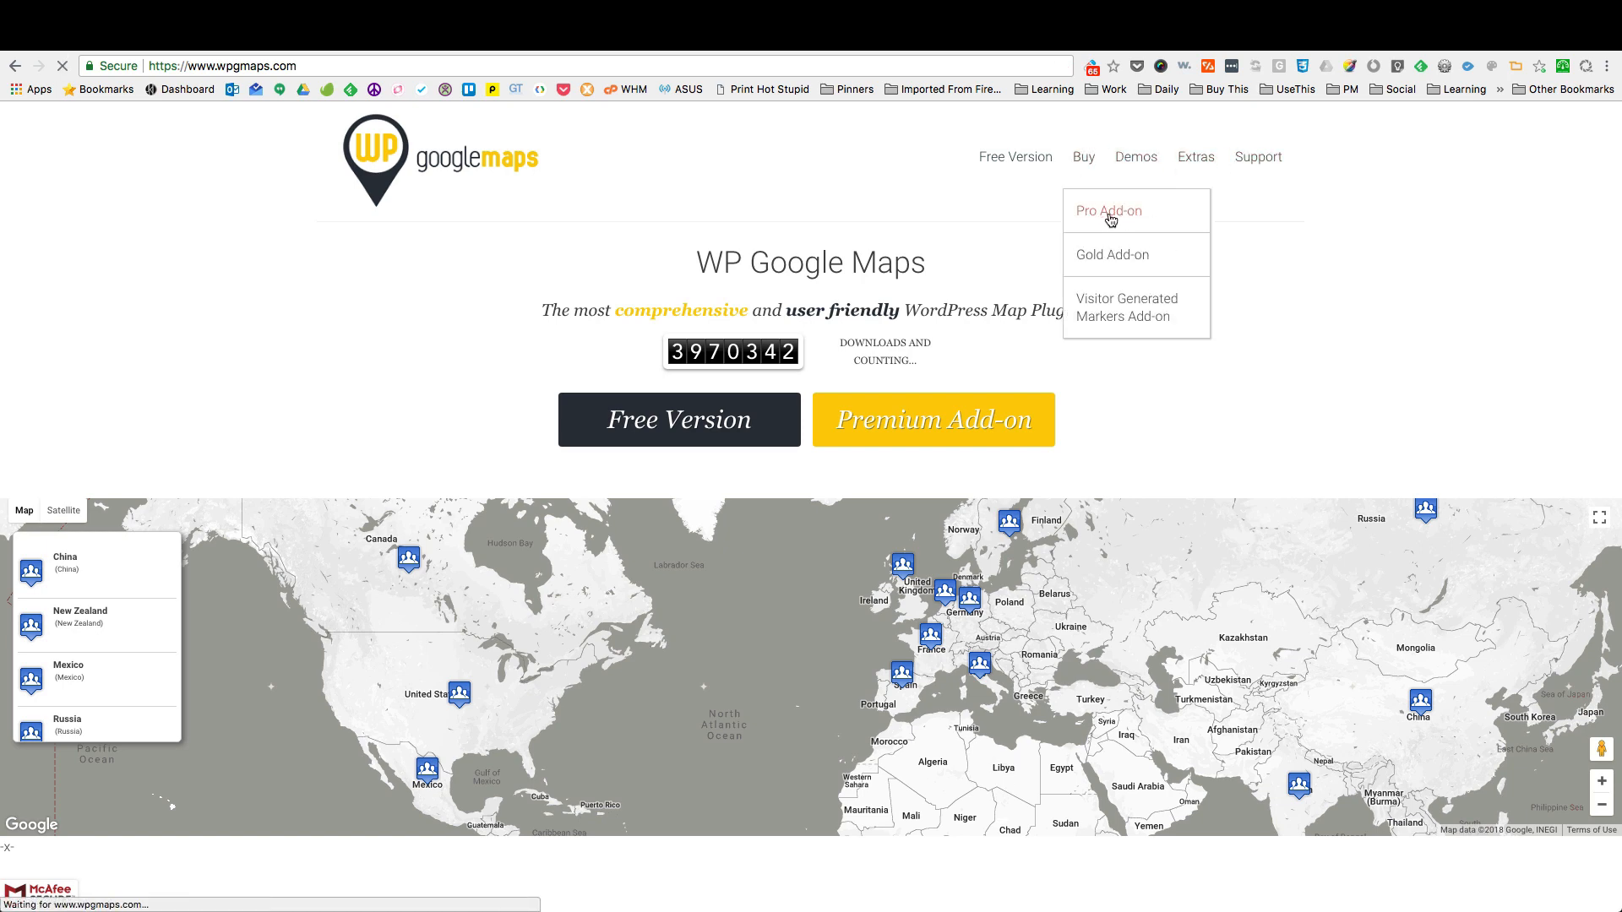
scroll(705, 377, down, 15)
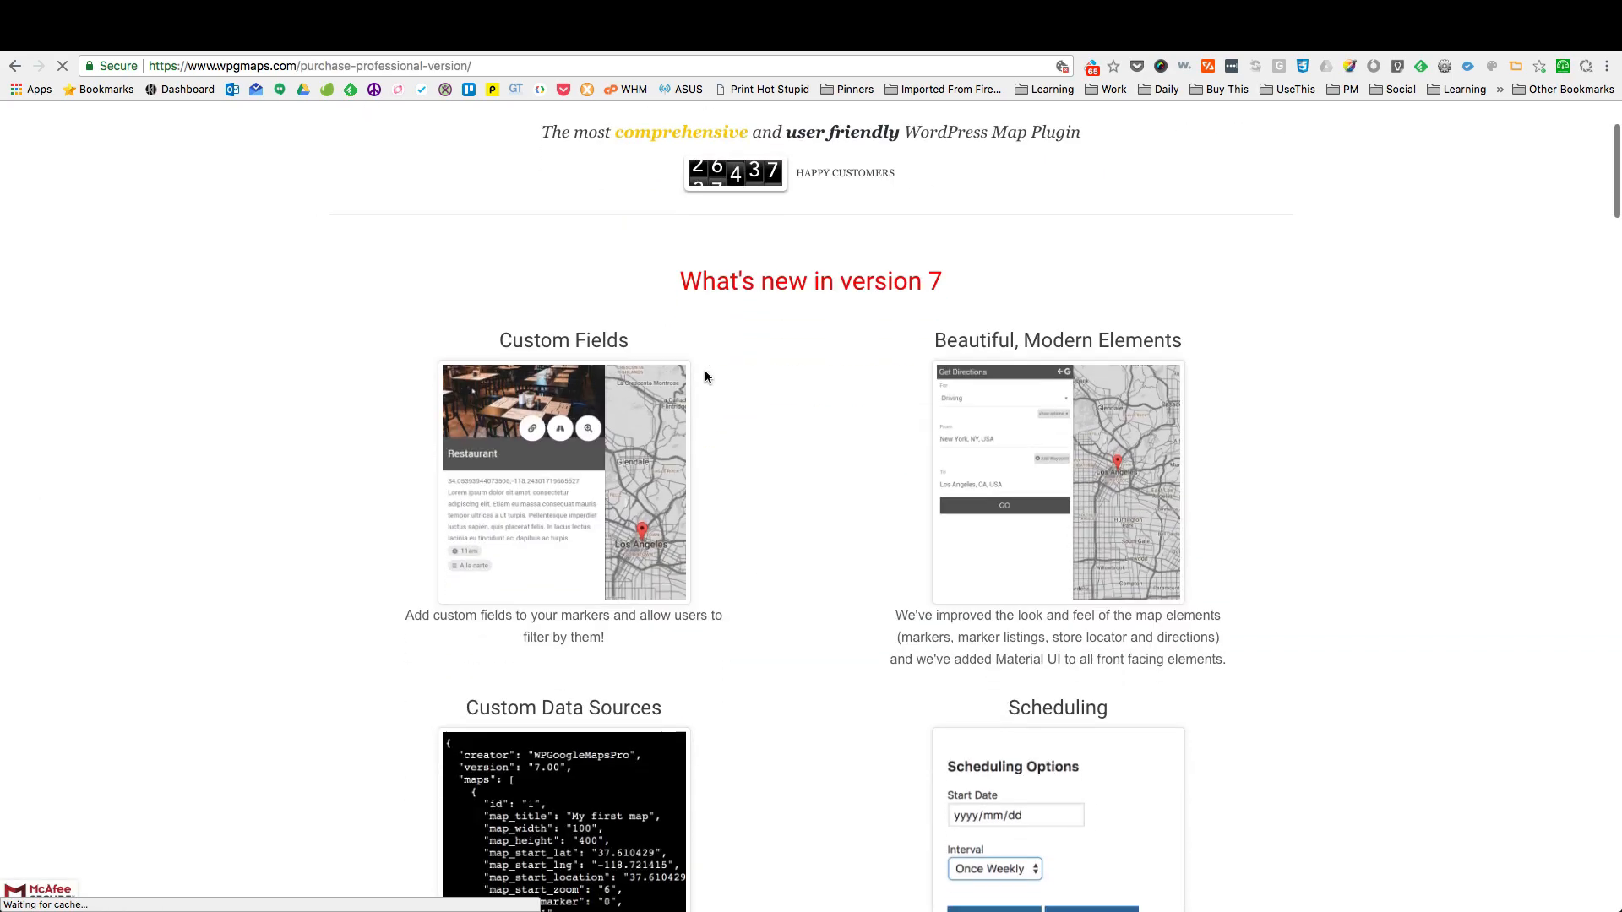
scroll(705, 376, down, 20)
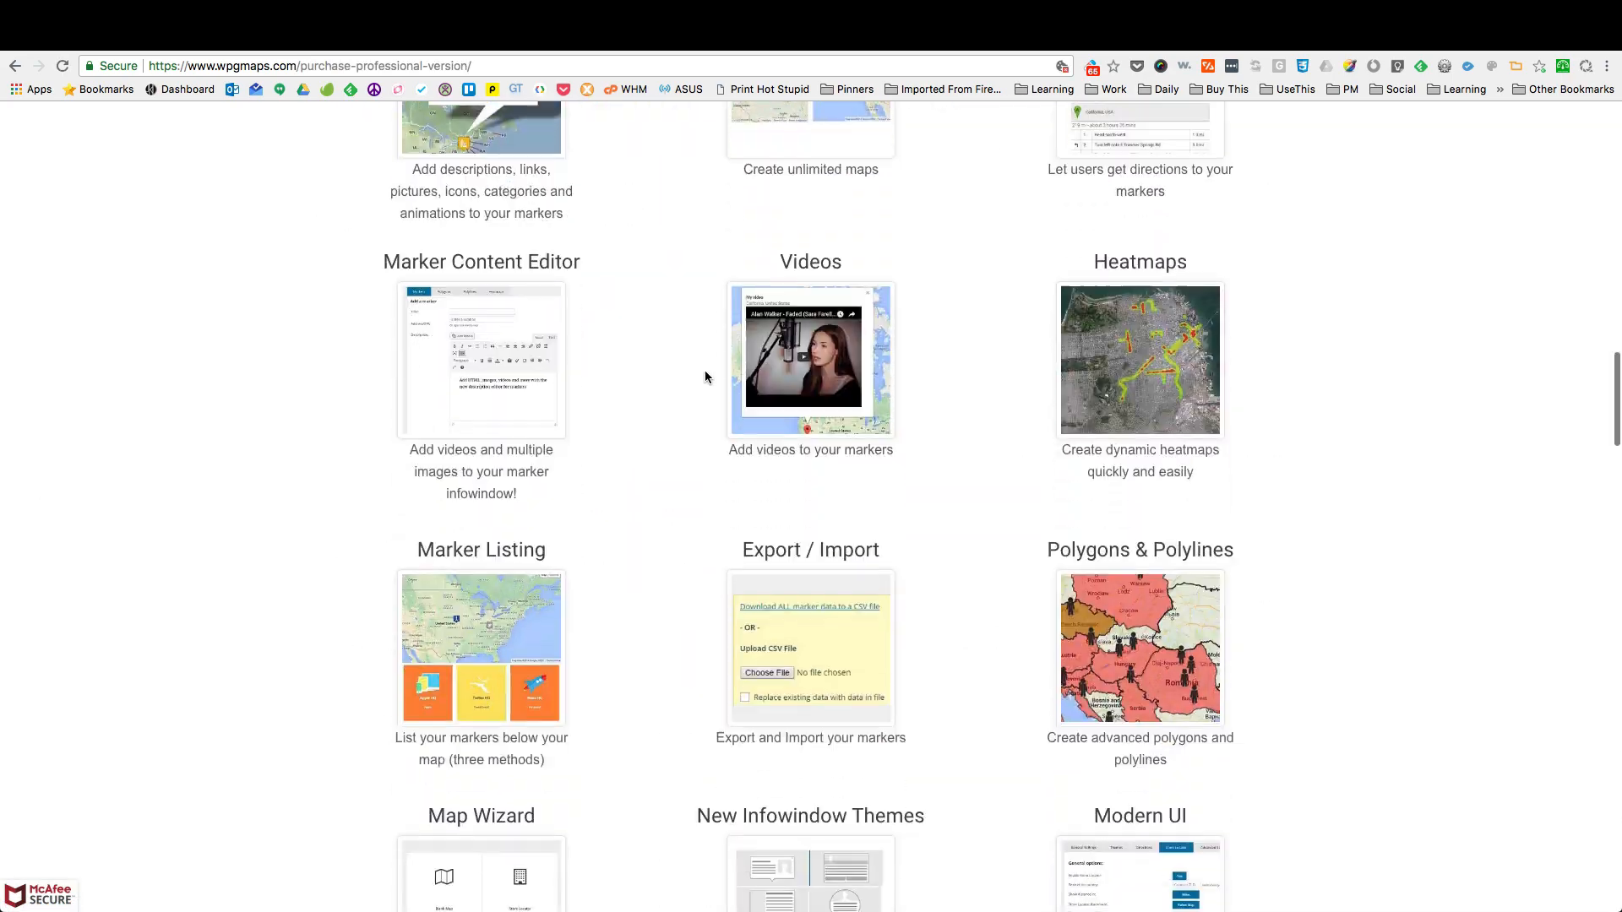
scroll(705, 377, down, 2)
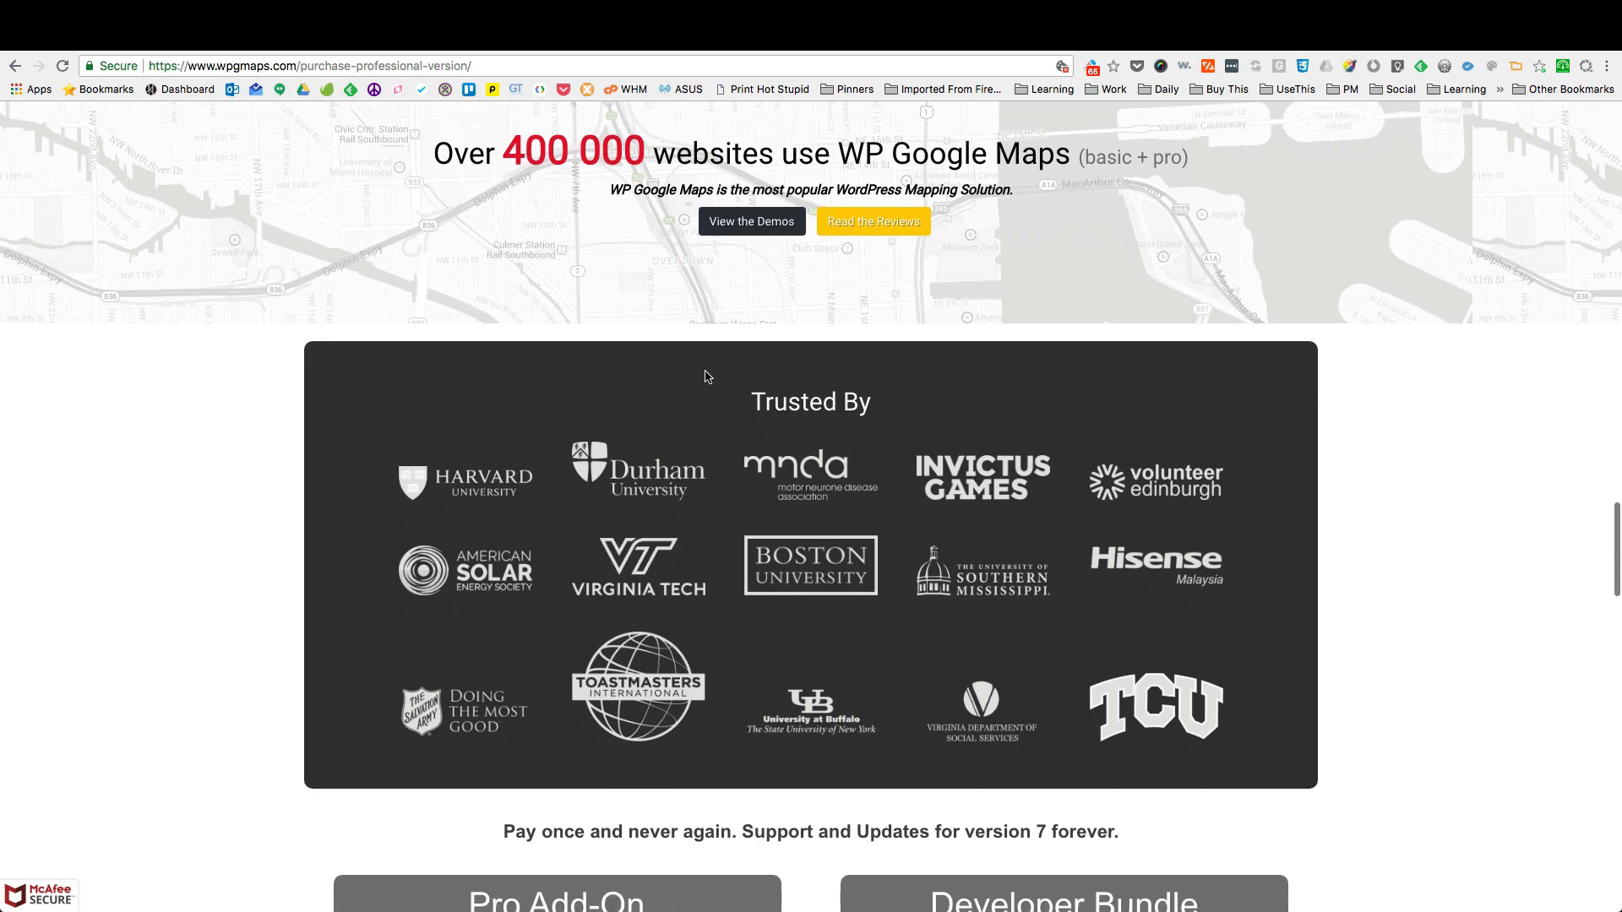
scroll(763, 424, down, 1)
scroll(763, 425, down, 8)
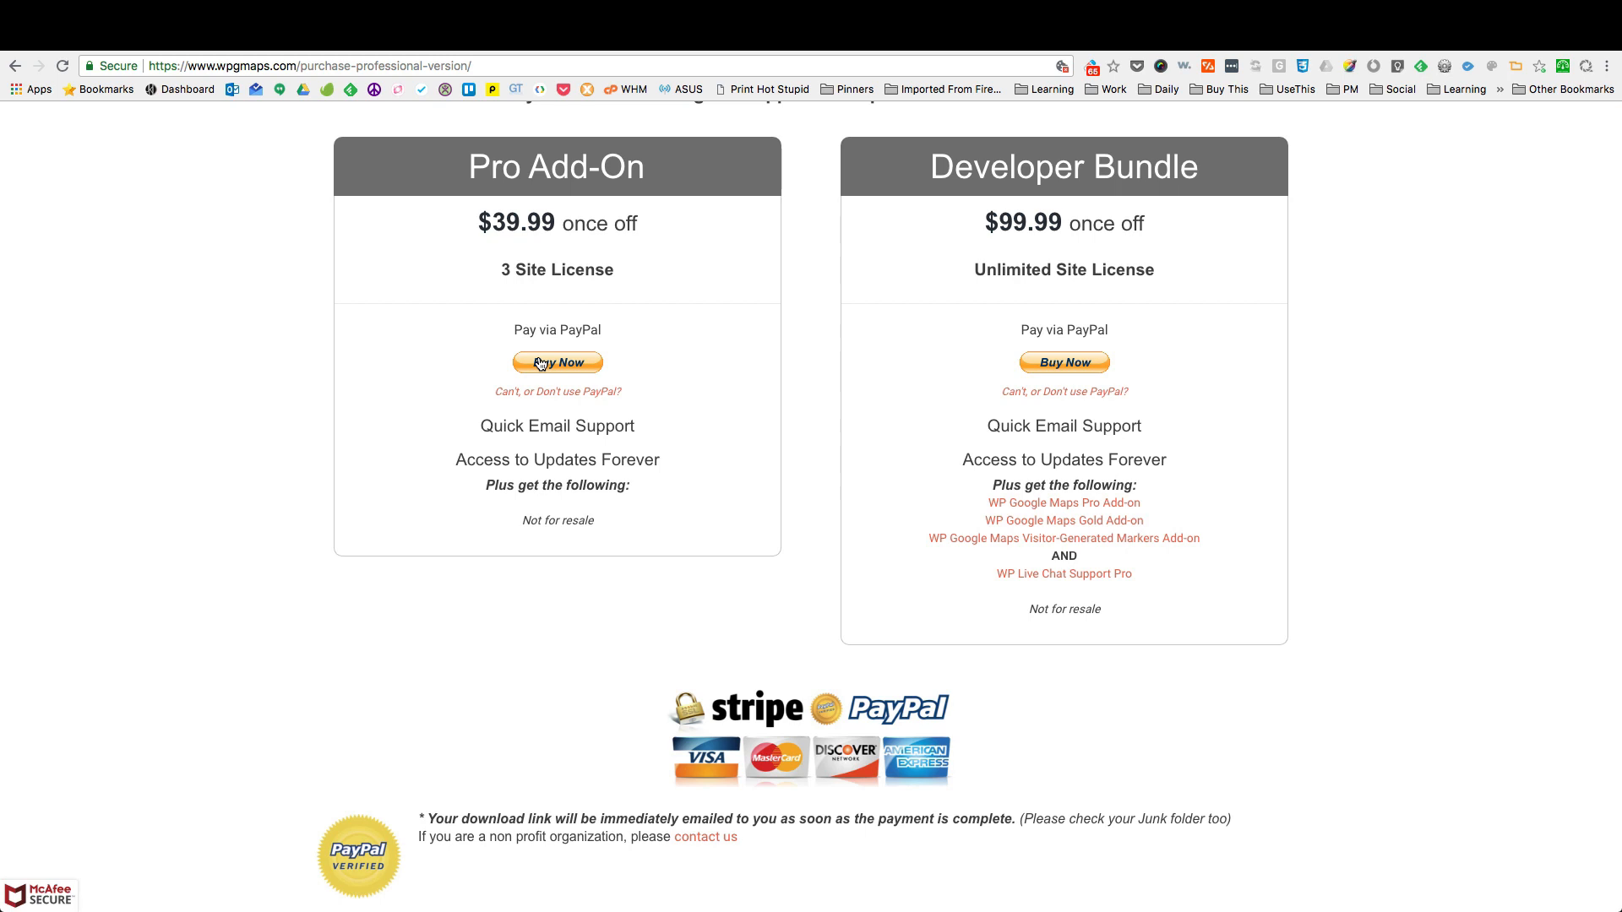
scroll(541, 363, up, 15)
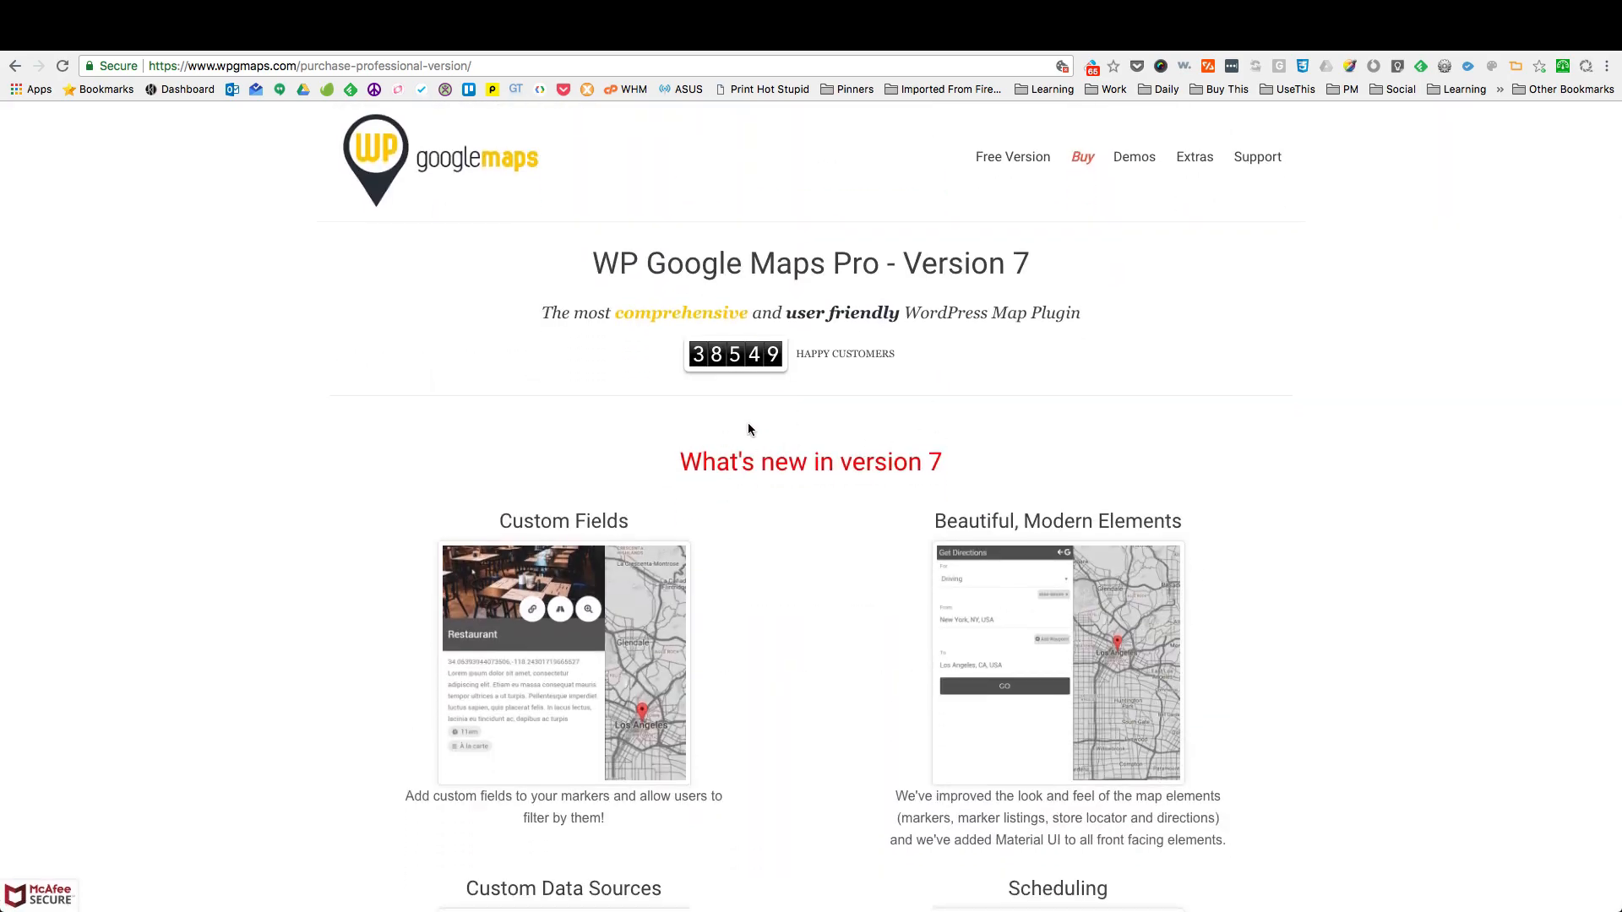
scroll(748, 430, down, 20)
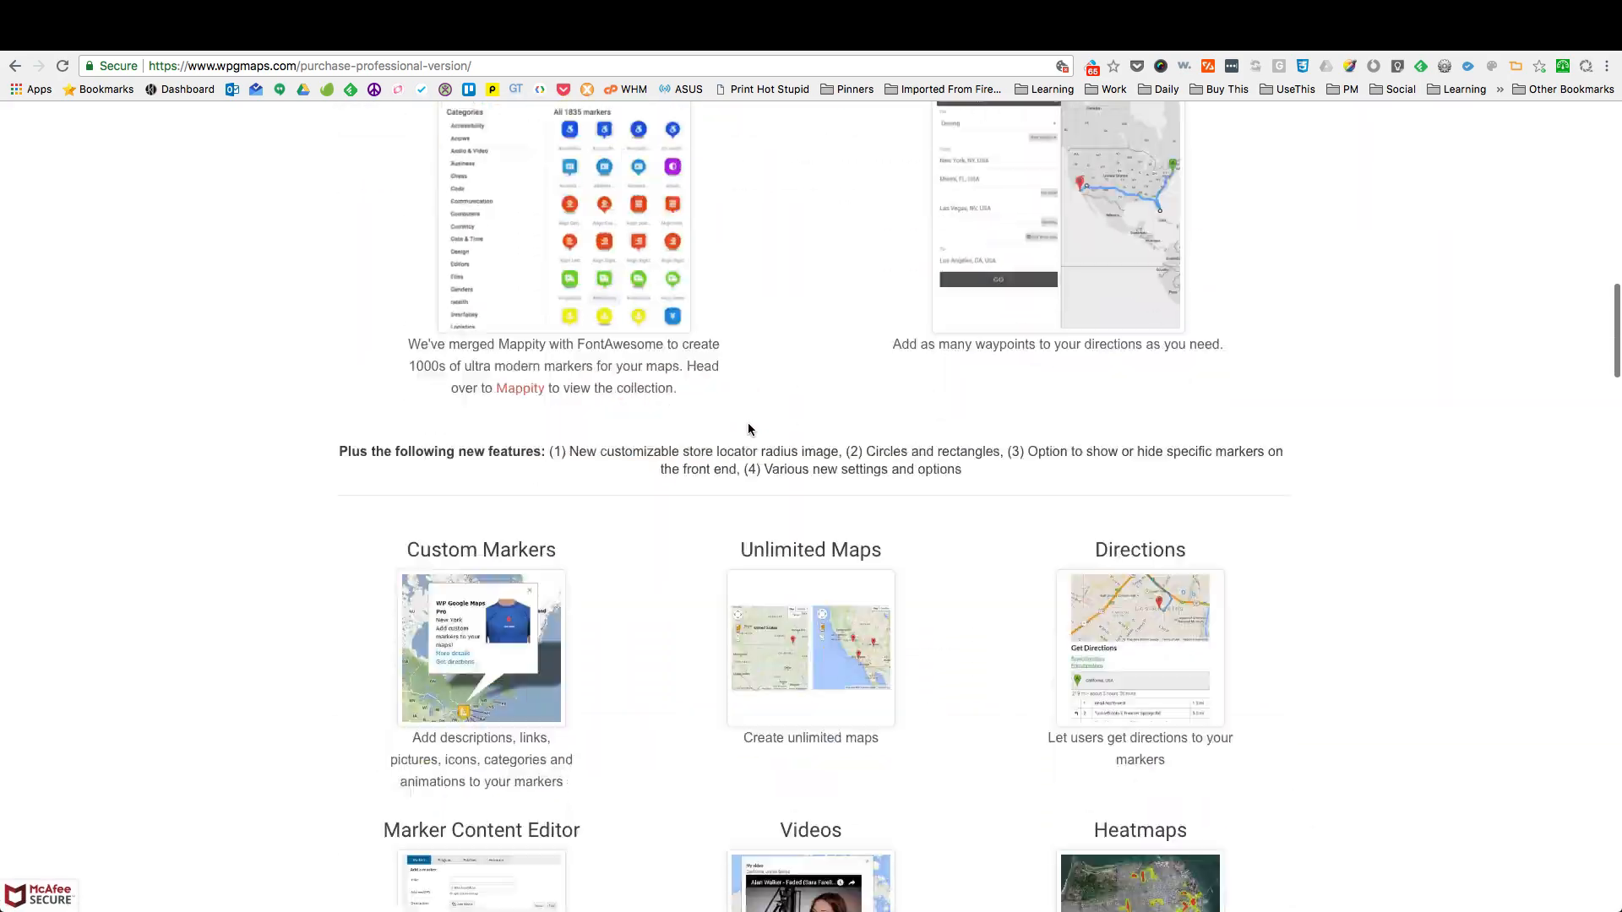
scroll(747, 427, down, 15)
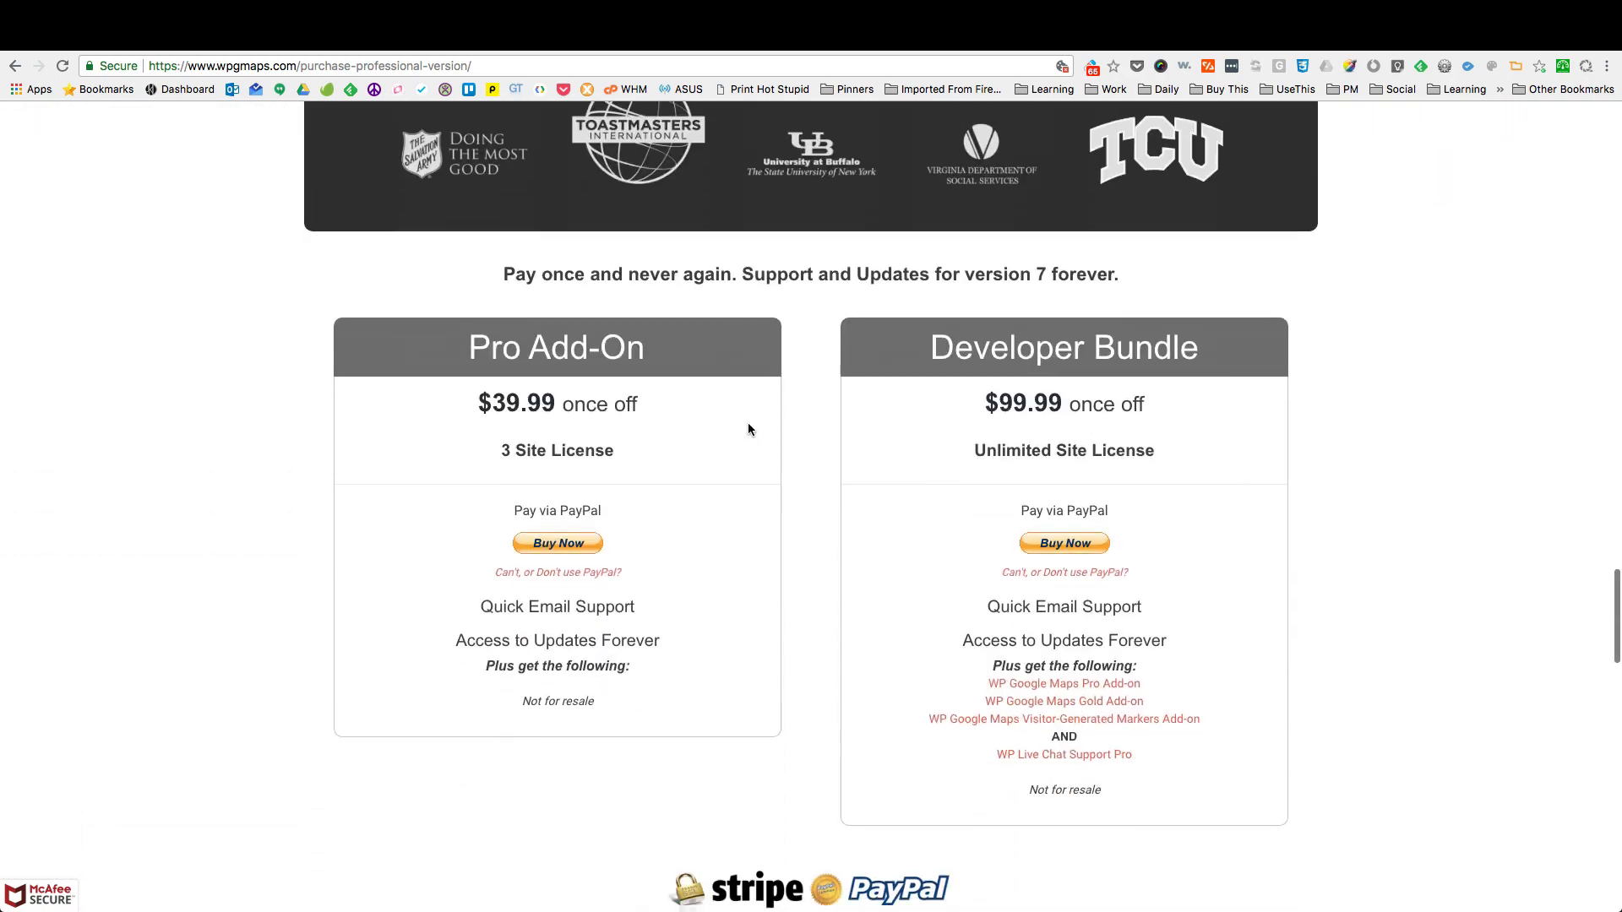
Step: Inspect the Pro Add-On's Buy Now button in the browser's developer tools and look over the product page
right_click(566, 359)
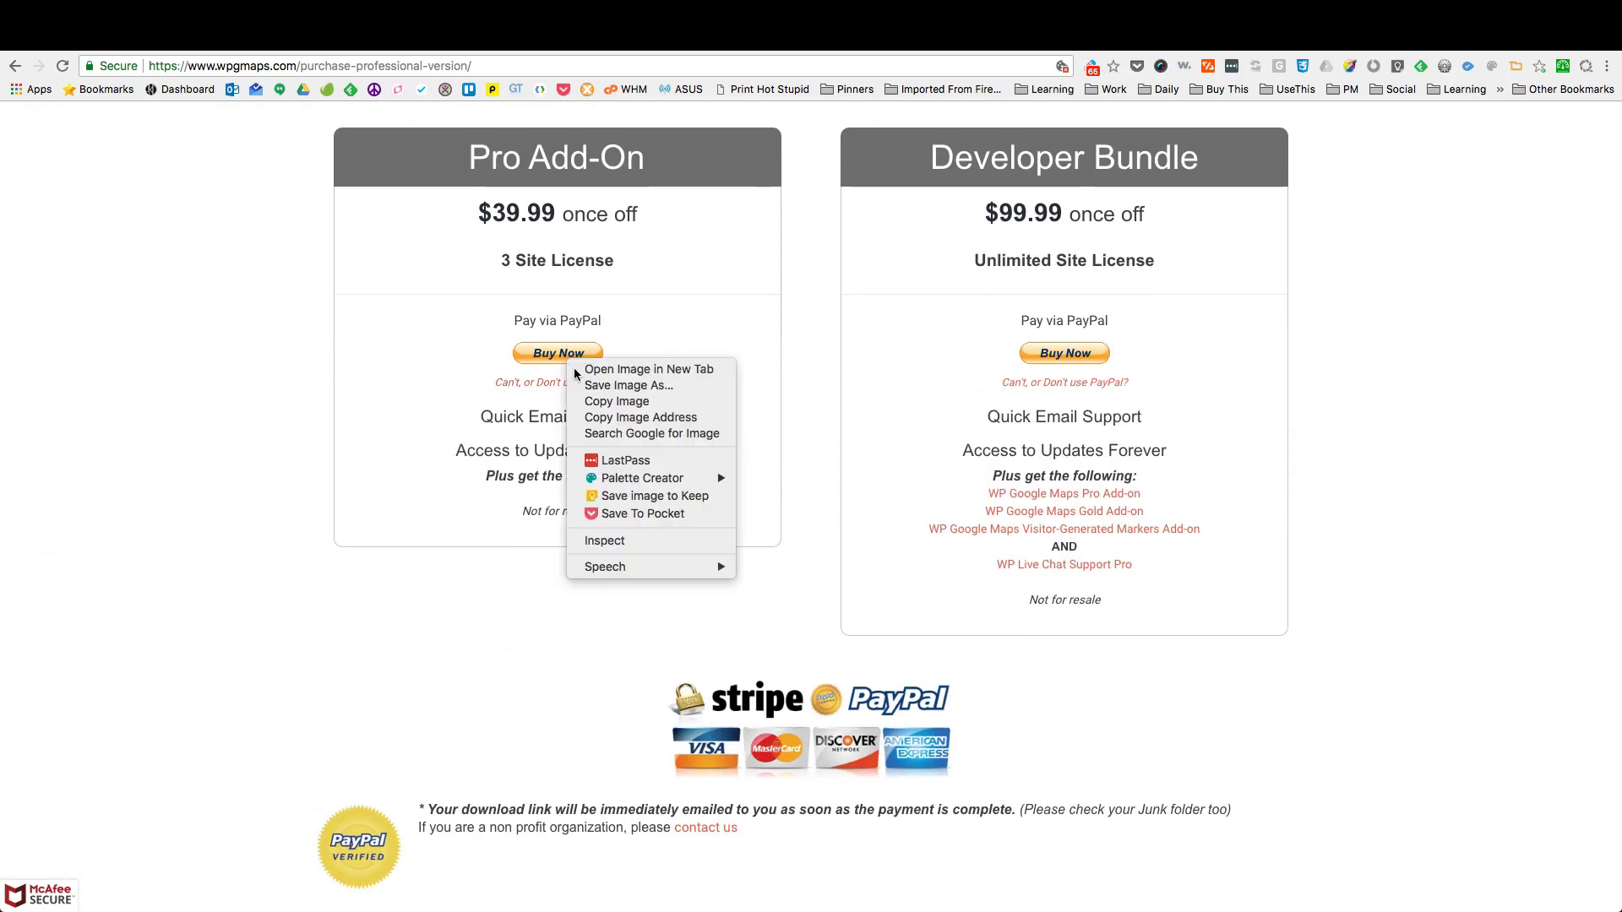
click(634, 543)
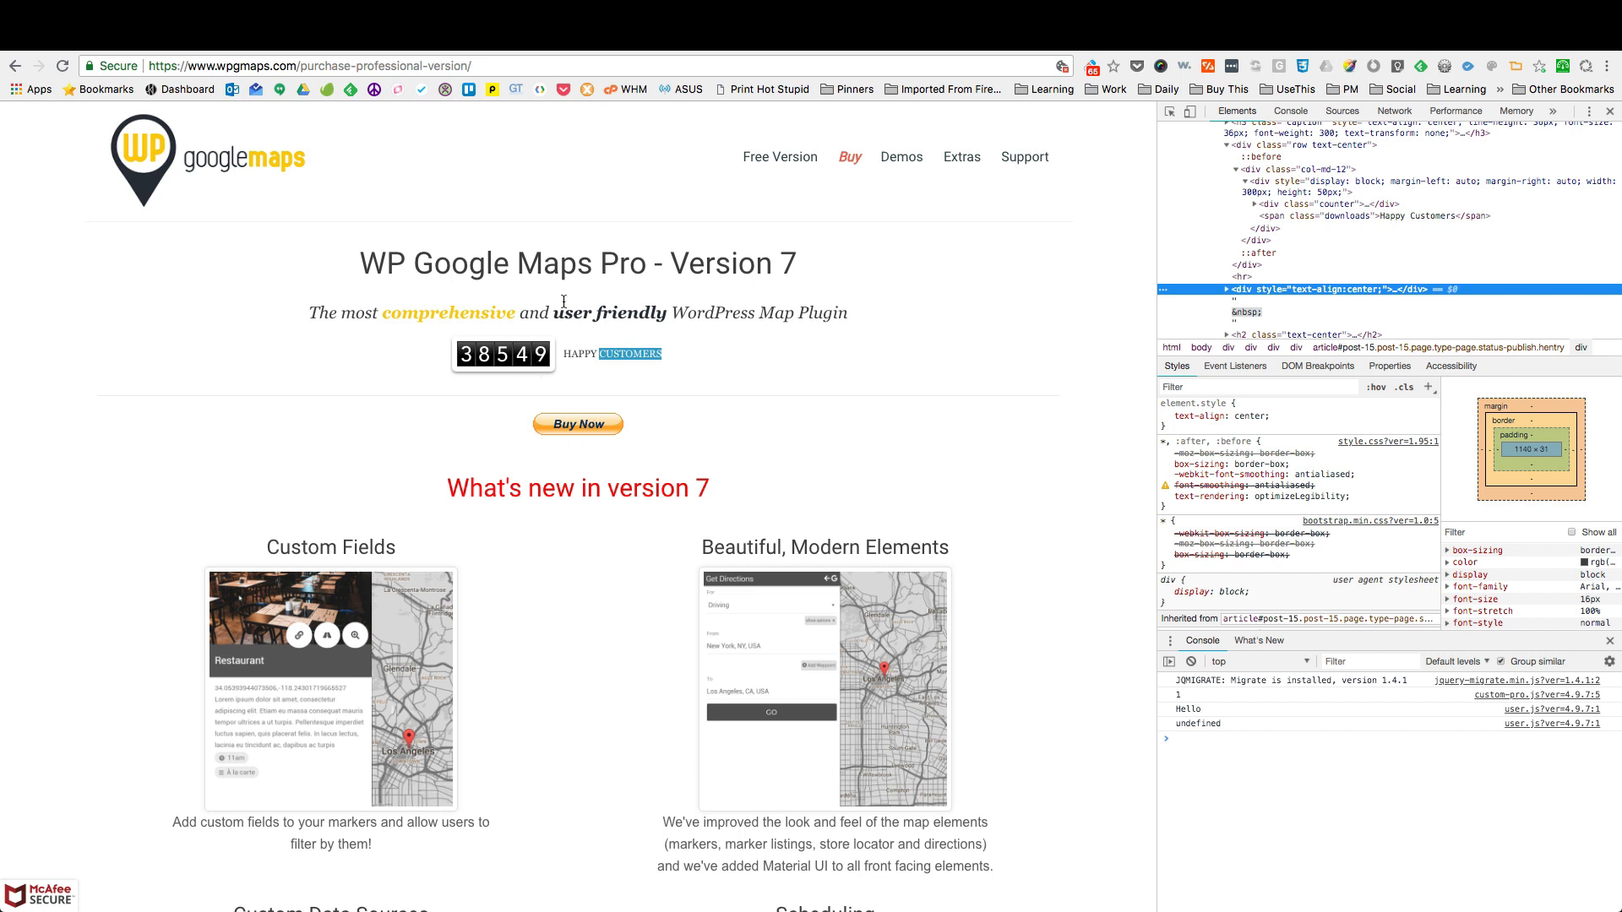
scroll(564, 434, down, 20)
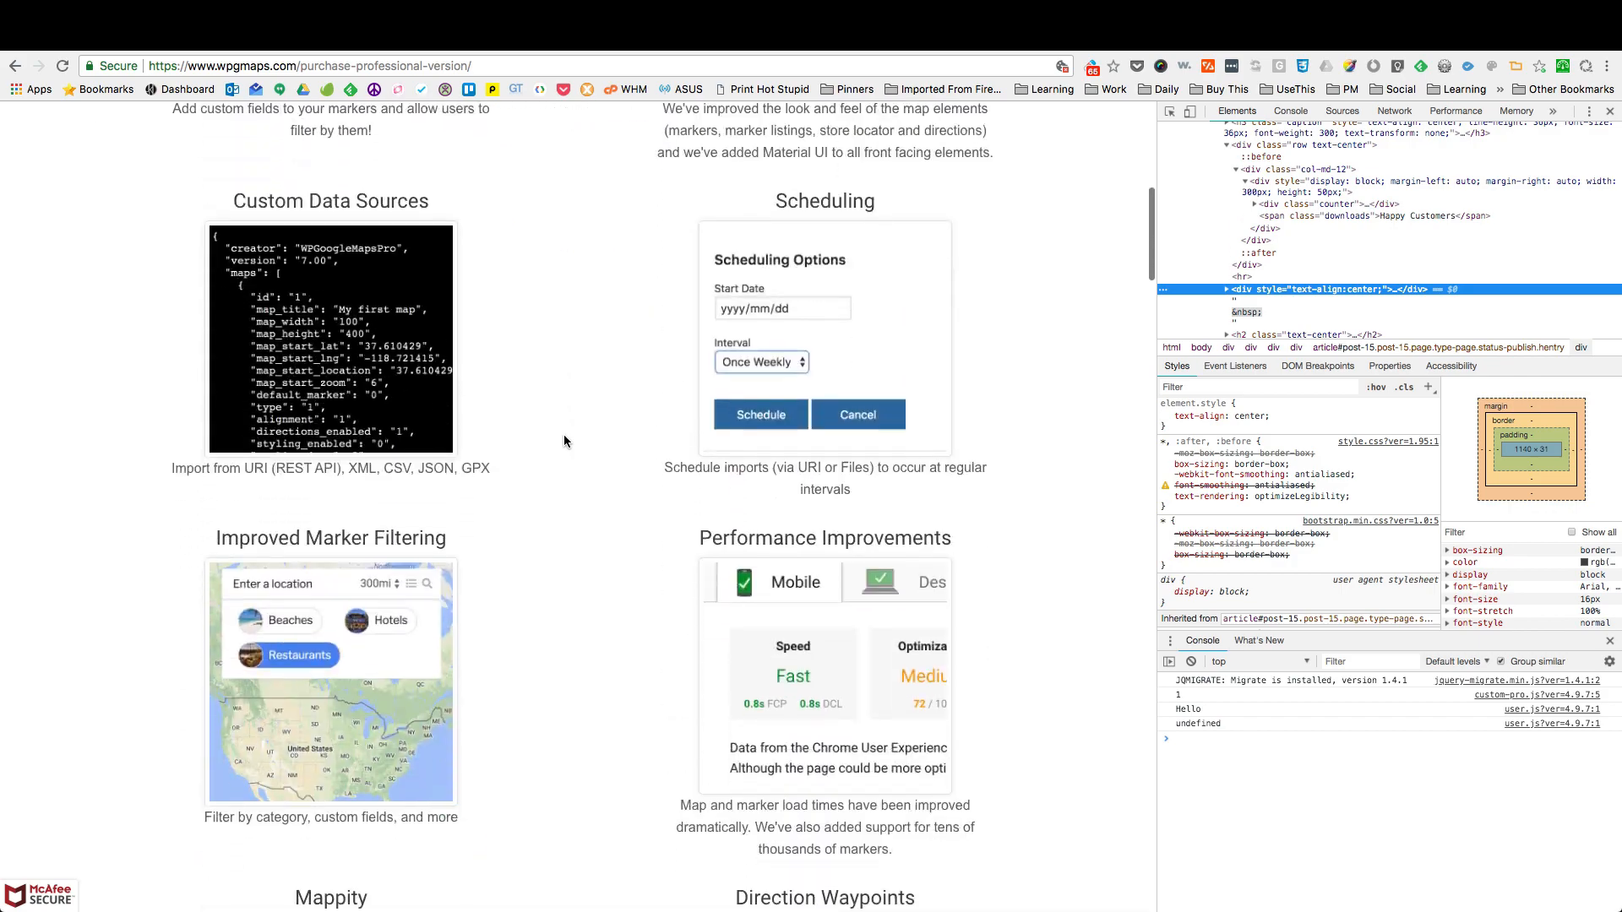
scroll(532, 423, up, 20)
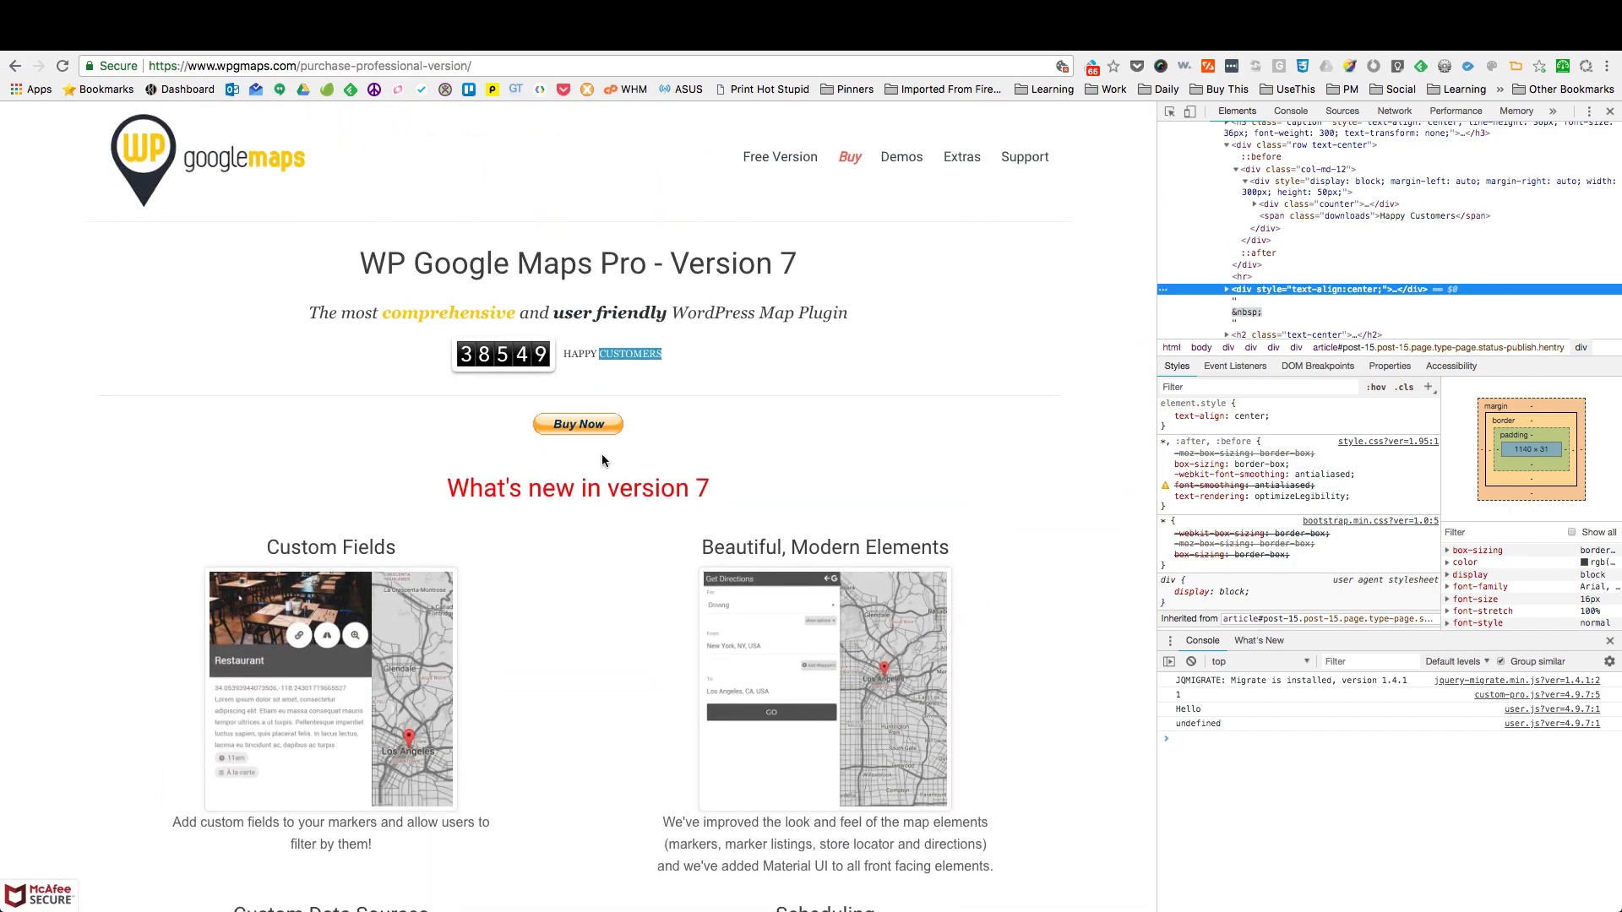
Step: Open the PayPal checkout for the Pro Add-On from Buy Now and return to the product page
click(578, 425)
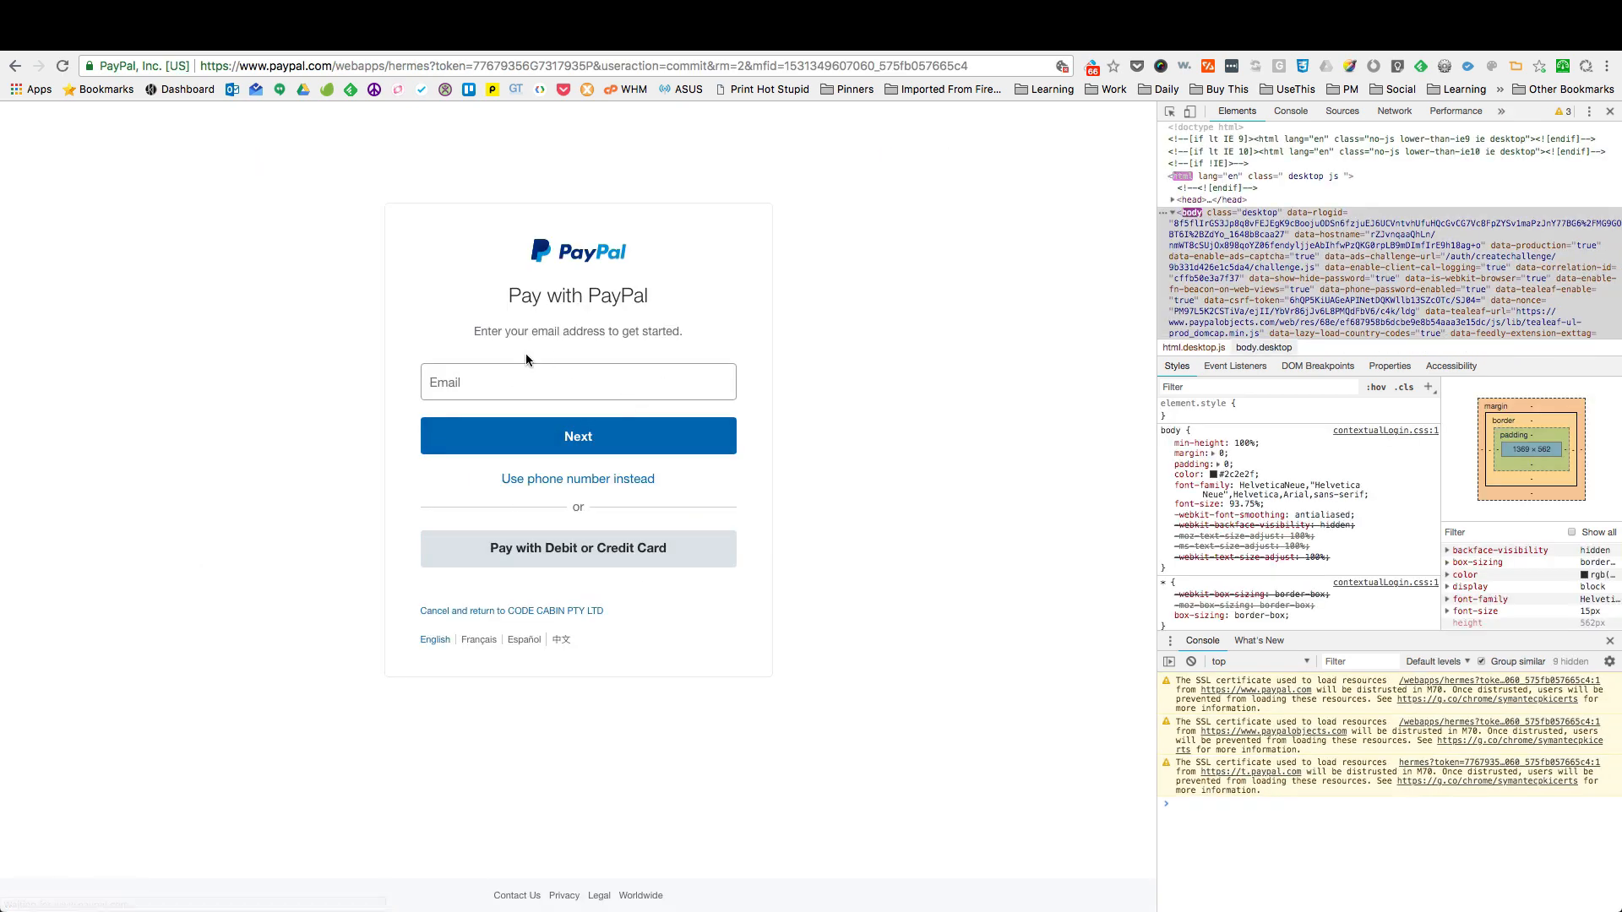
scroll(526, 359, left, 5)
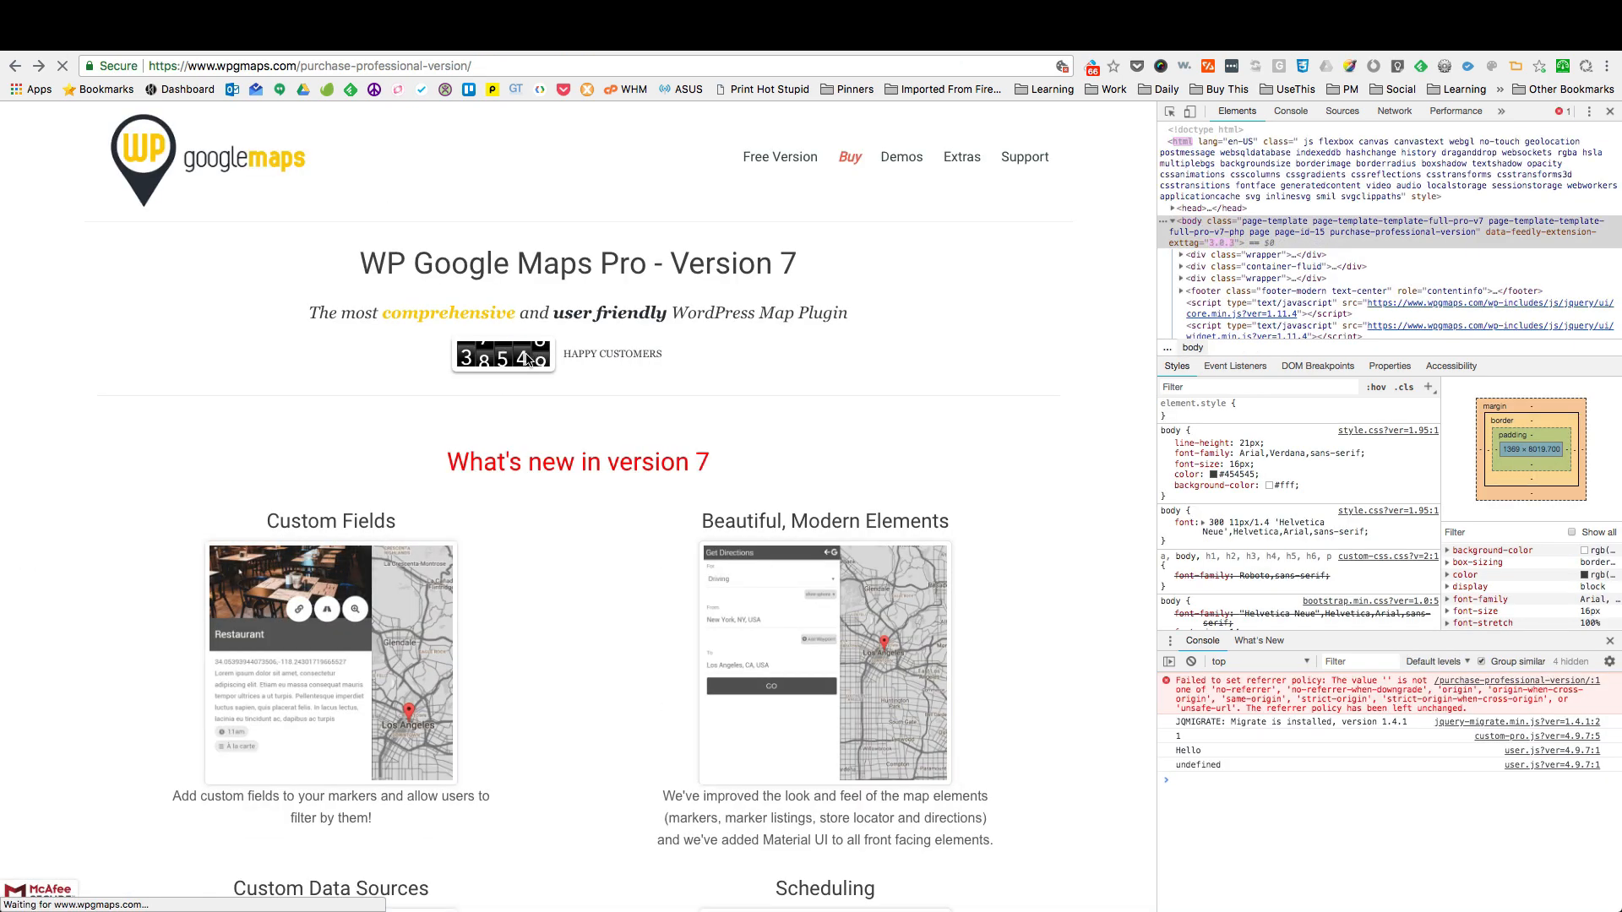
mouse_move(871, 132)
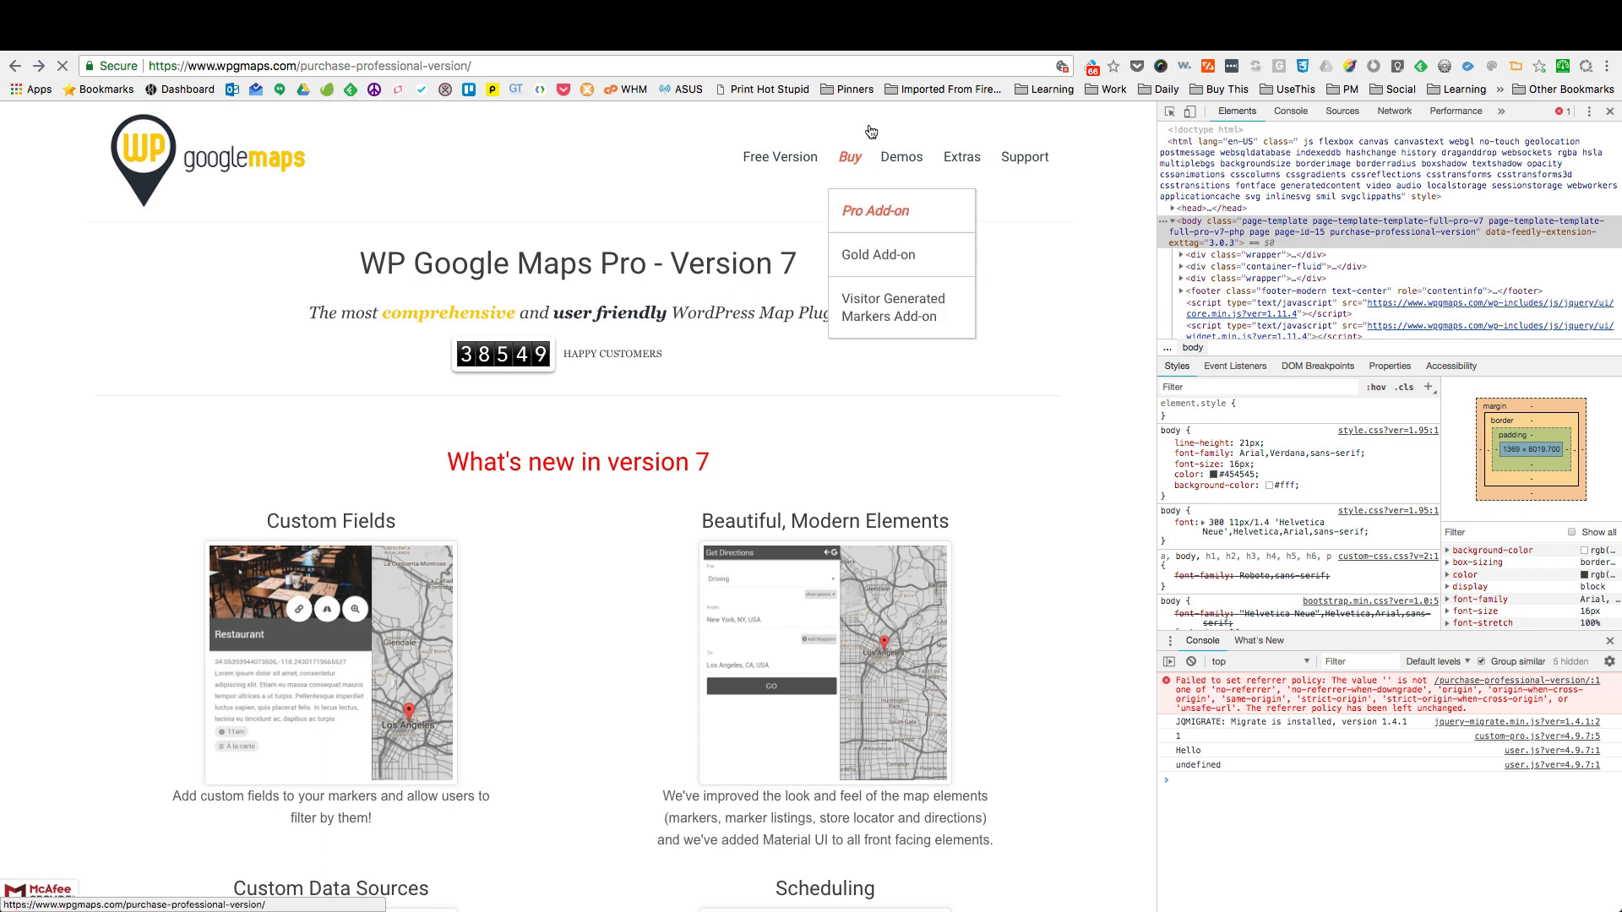
Step: Switch to the WordPress admin, open the page for adding new plugins and search for "google maps"
click(874, 38)
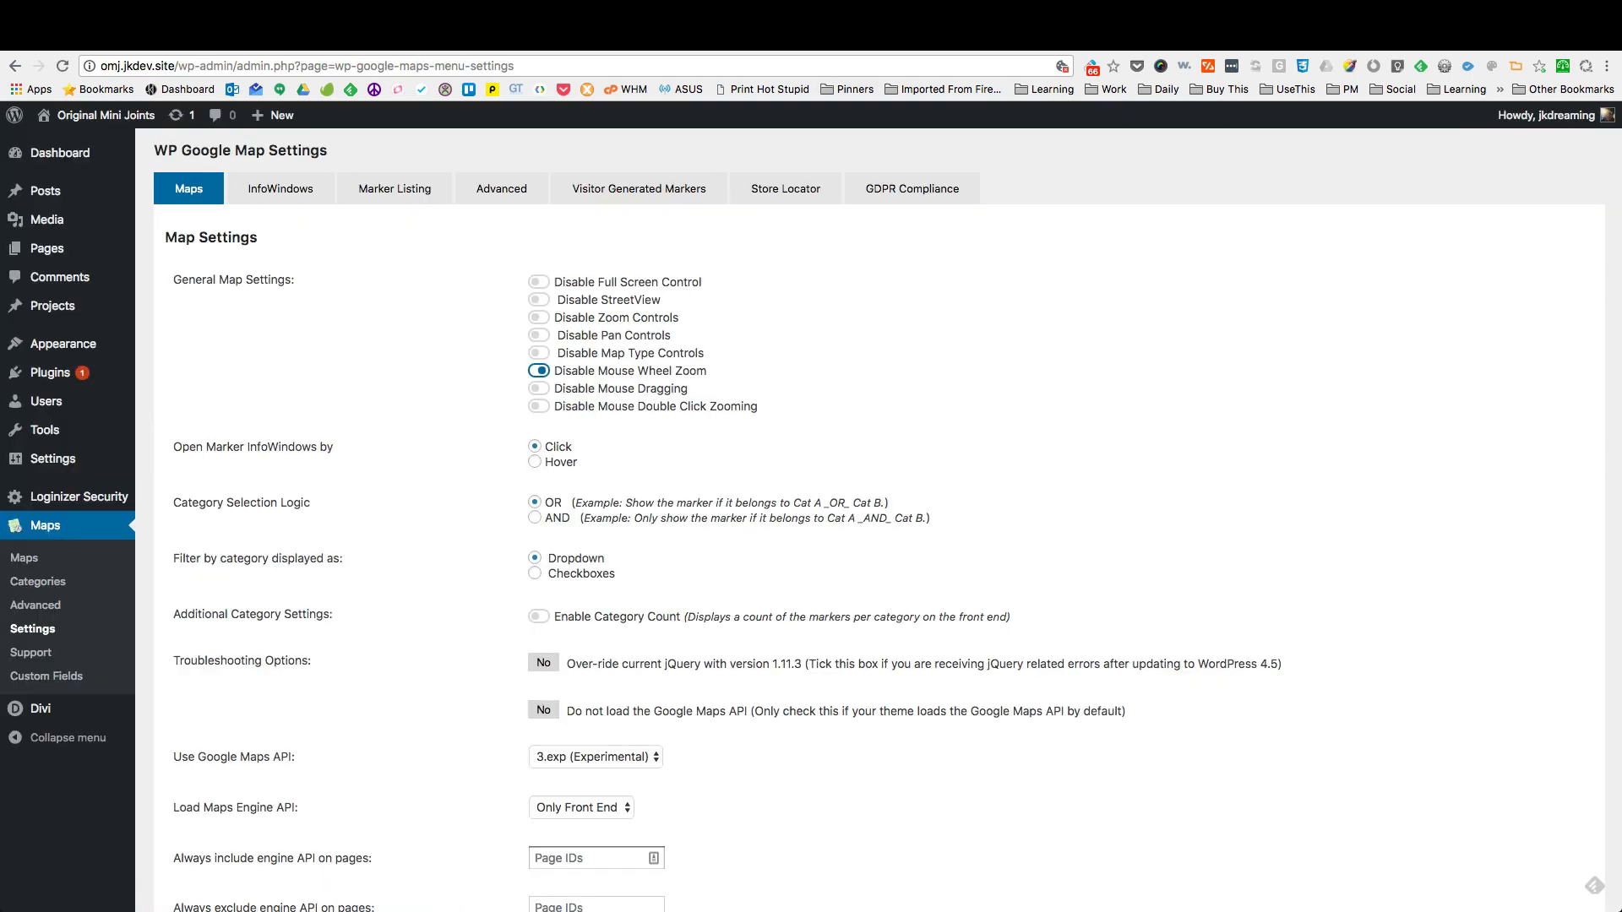
click(541, 38)
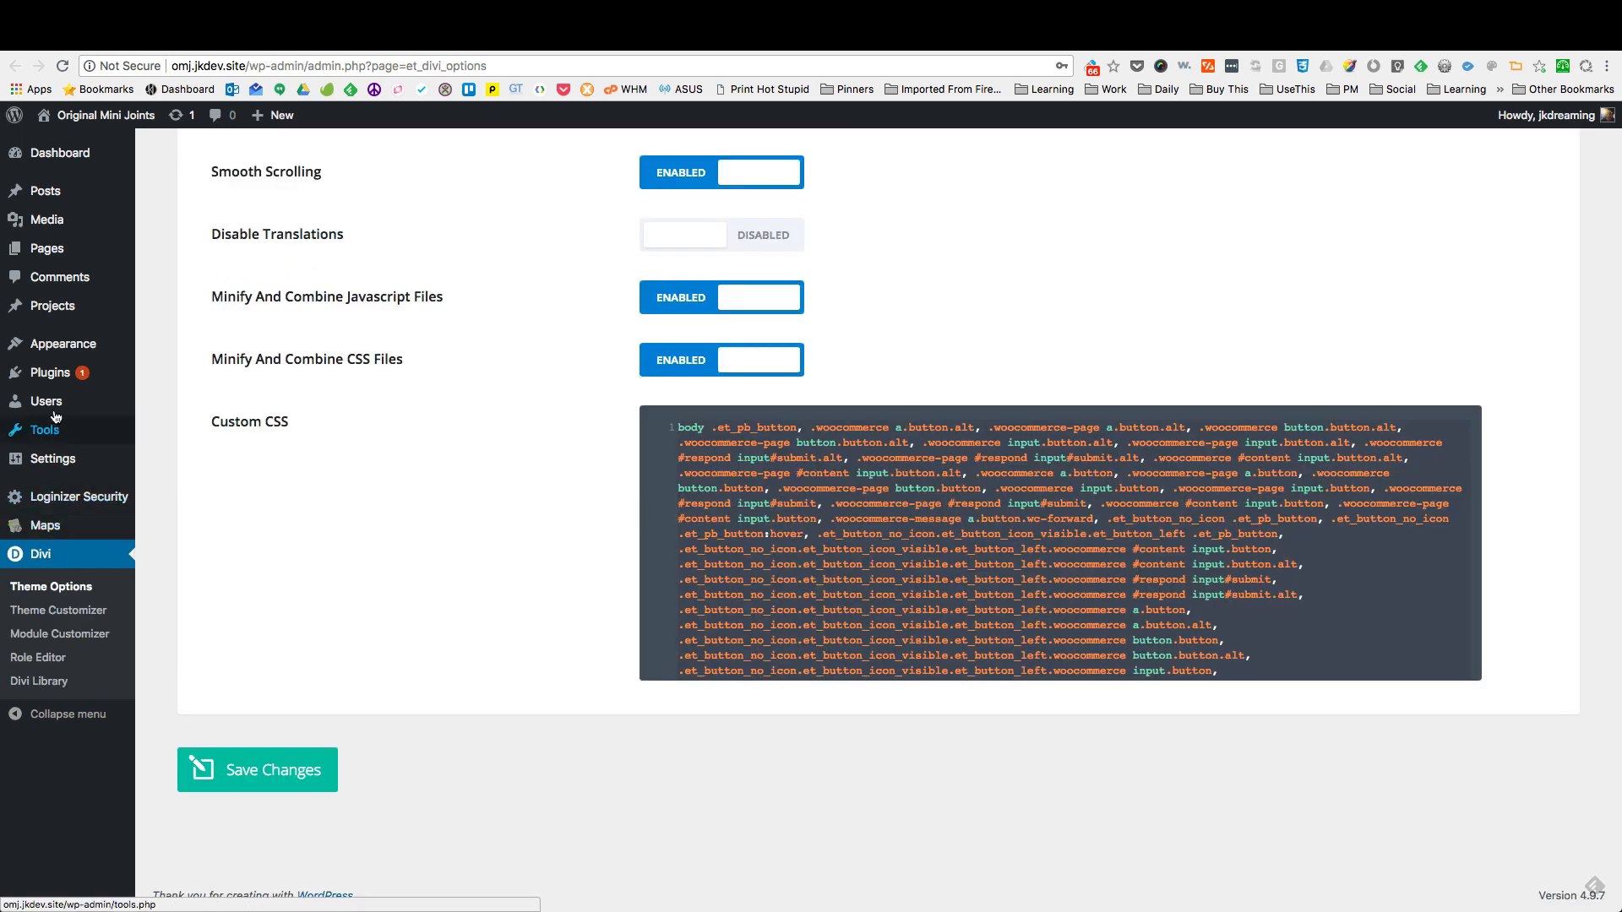
mouse_move(50, 374)
click(174, 401)
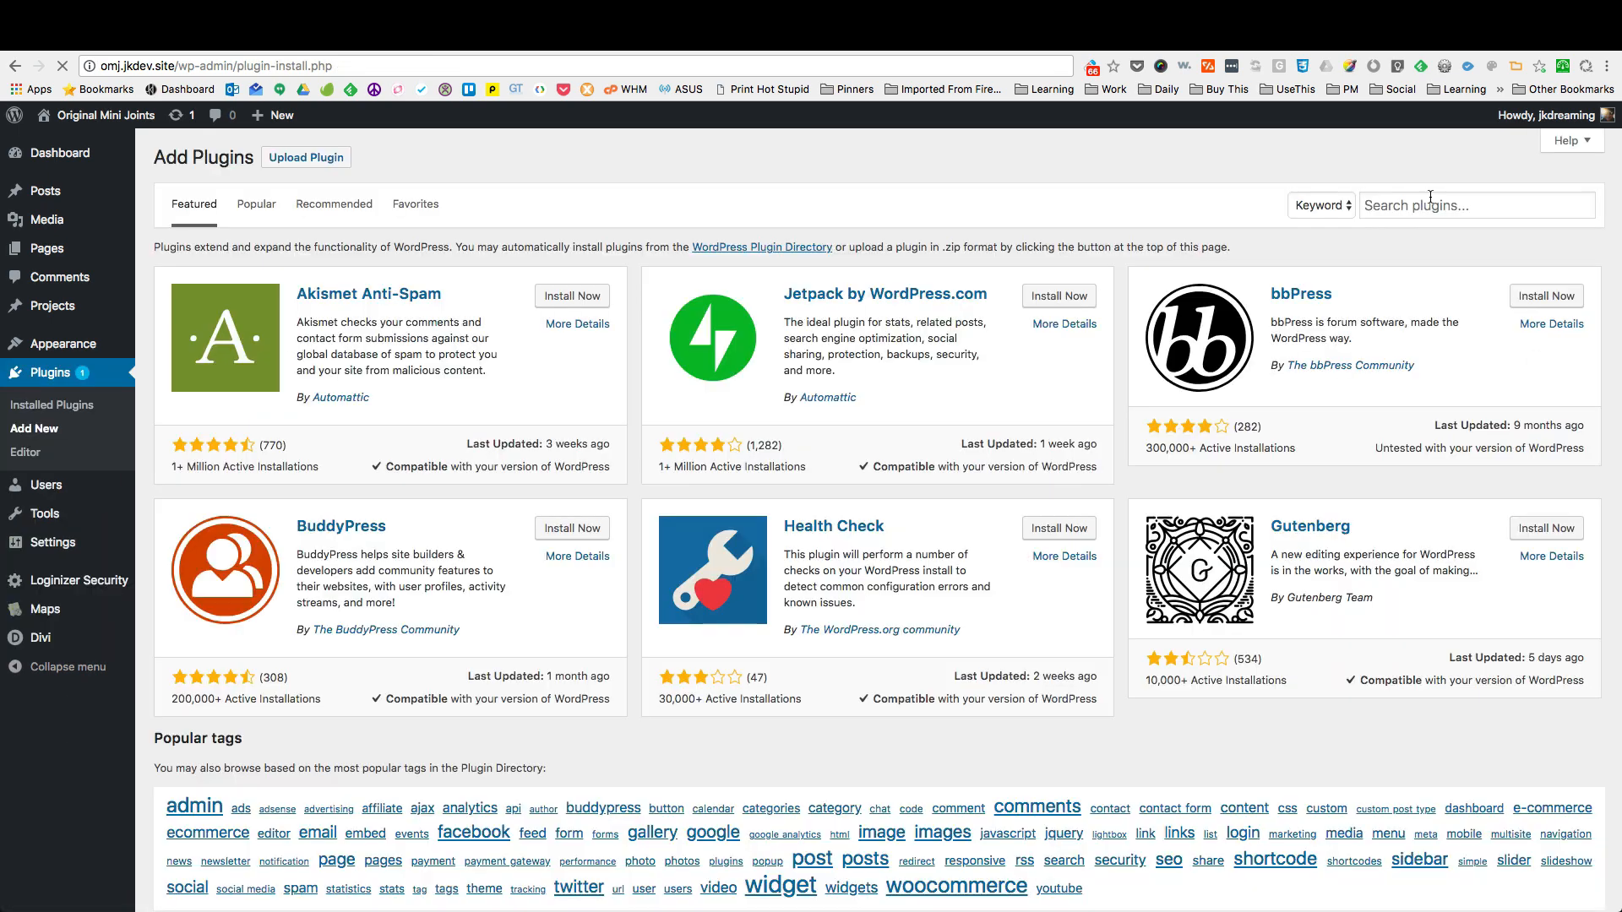
click(1396, 205)
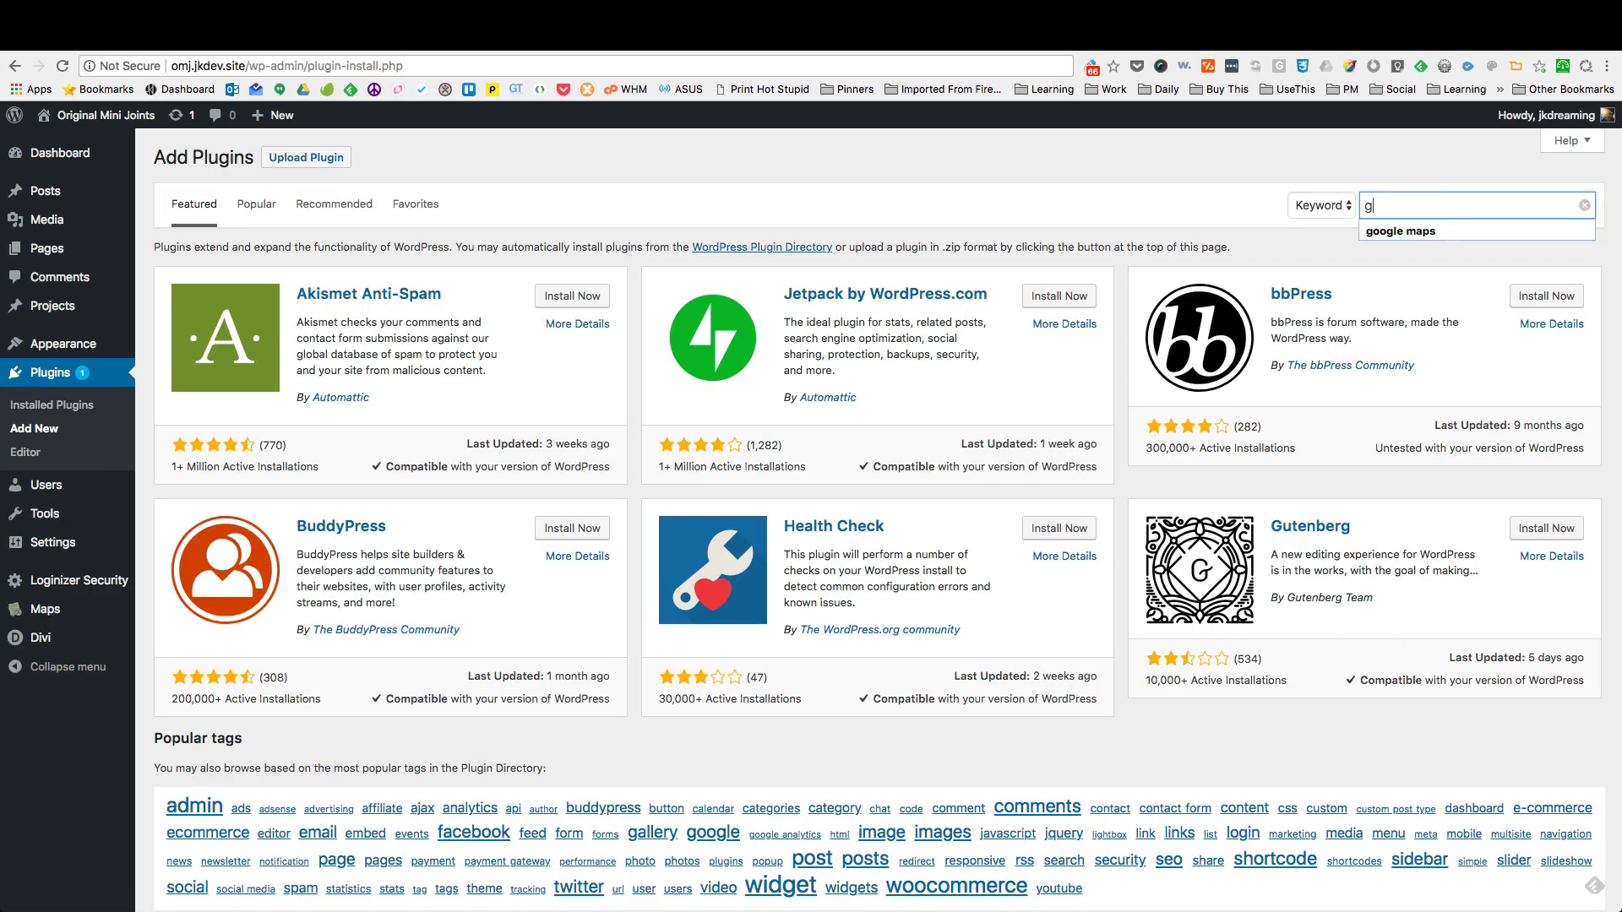
text(google)
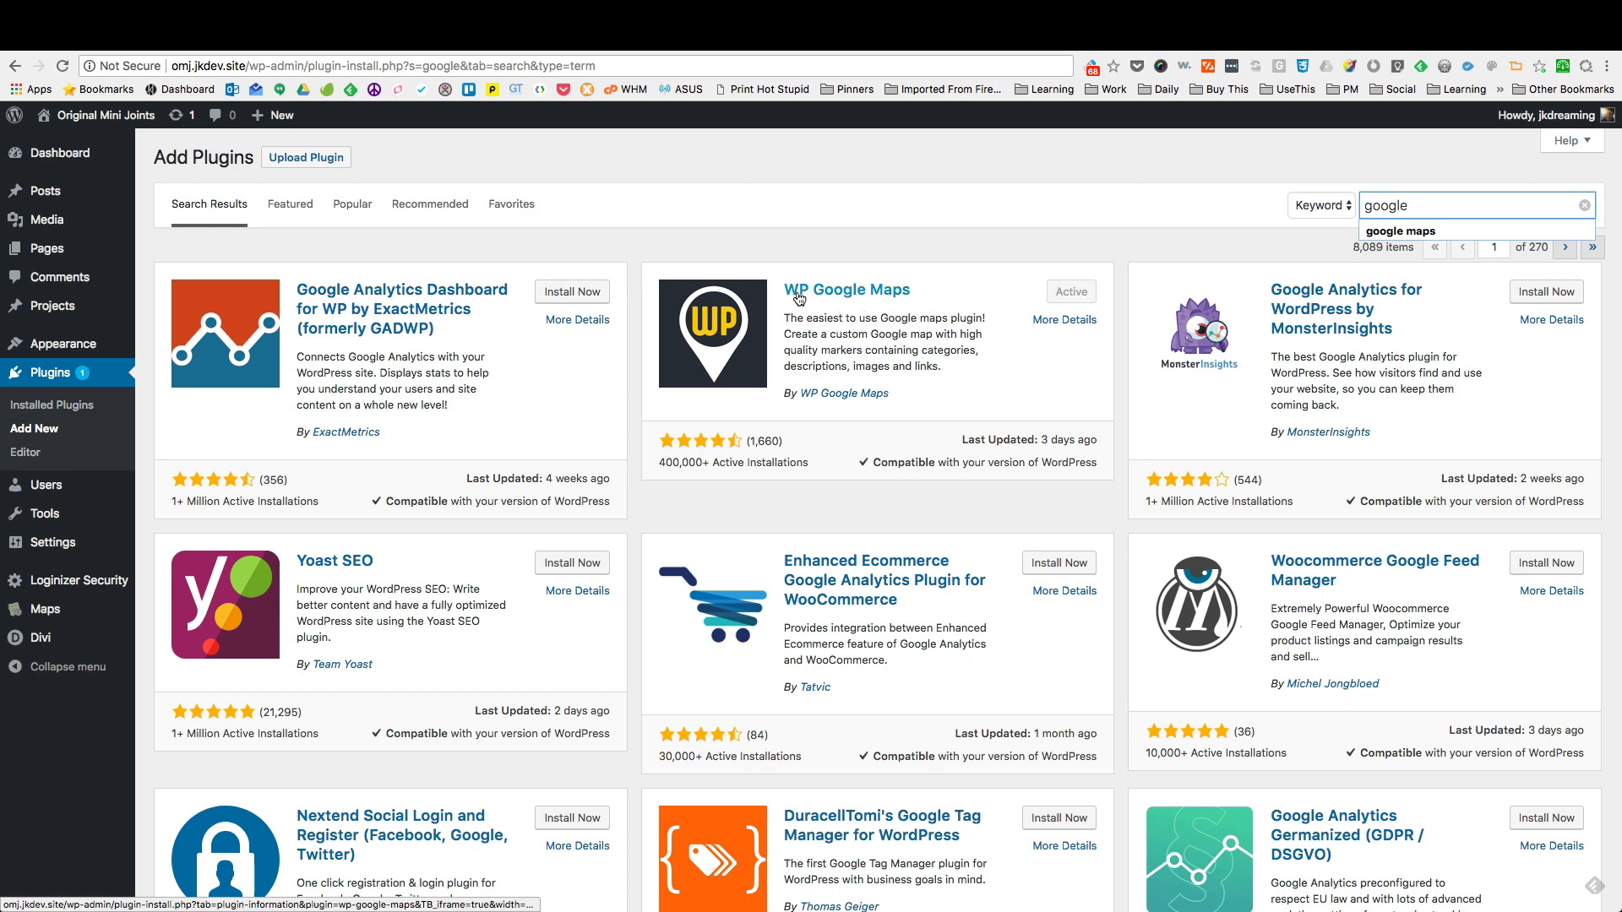
click(1406, 231)
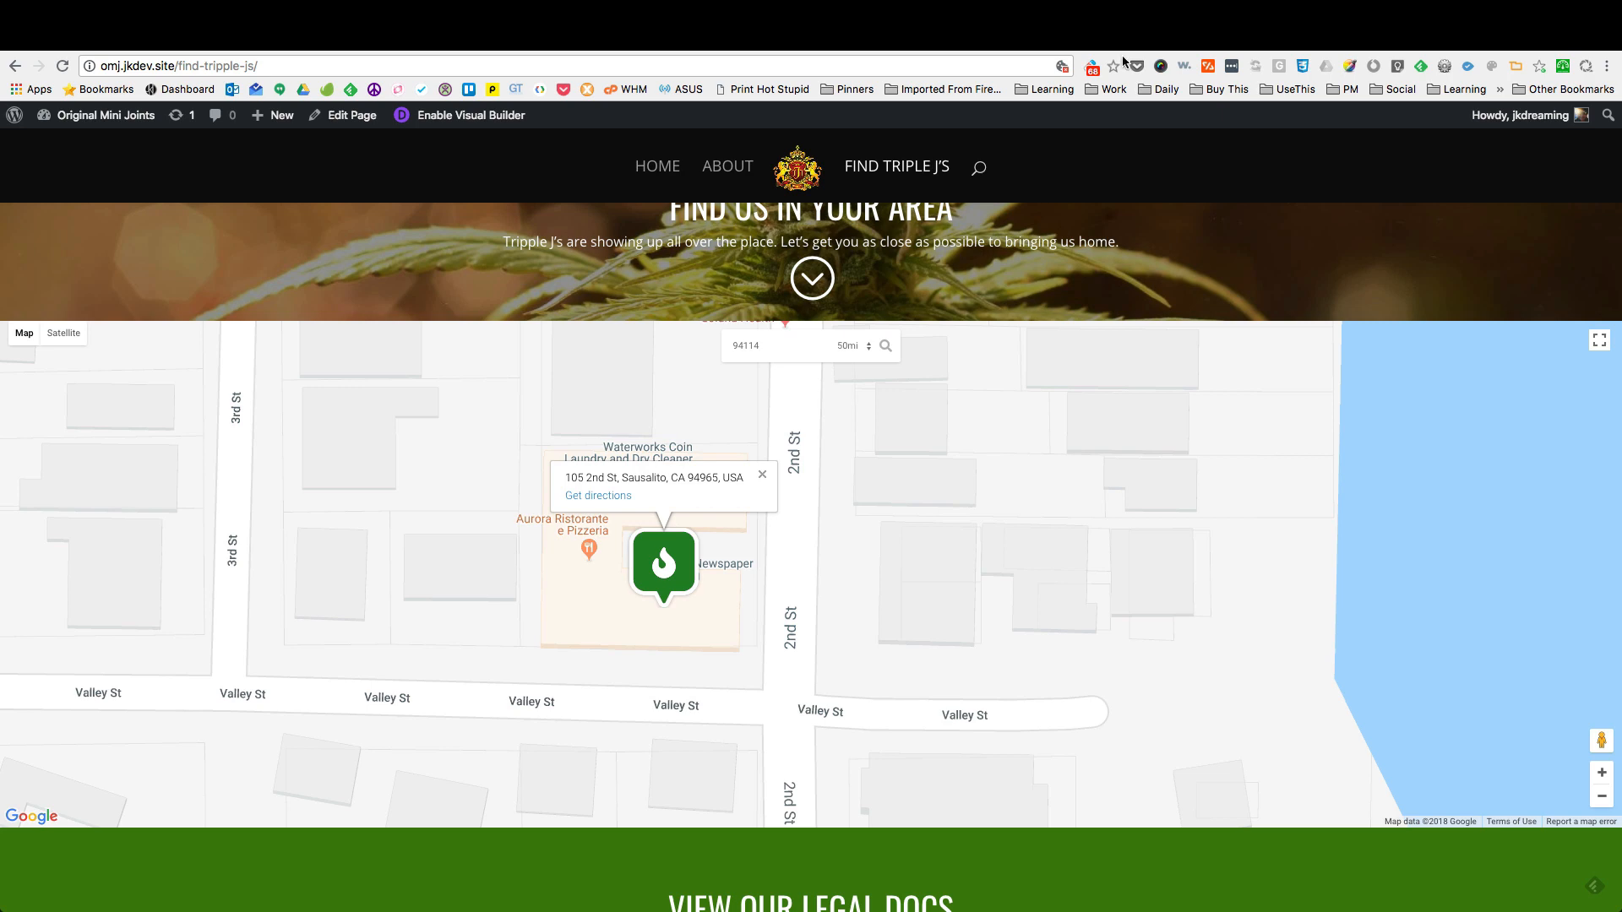
Step: View the store locator map on the site's Find Triple J's page and reload the page to reset the map
scroll(693, 571, down, 4)
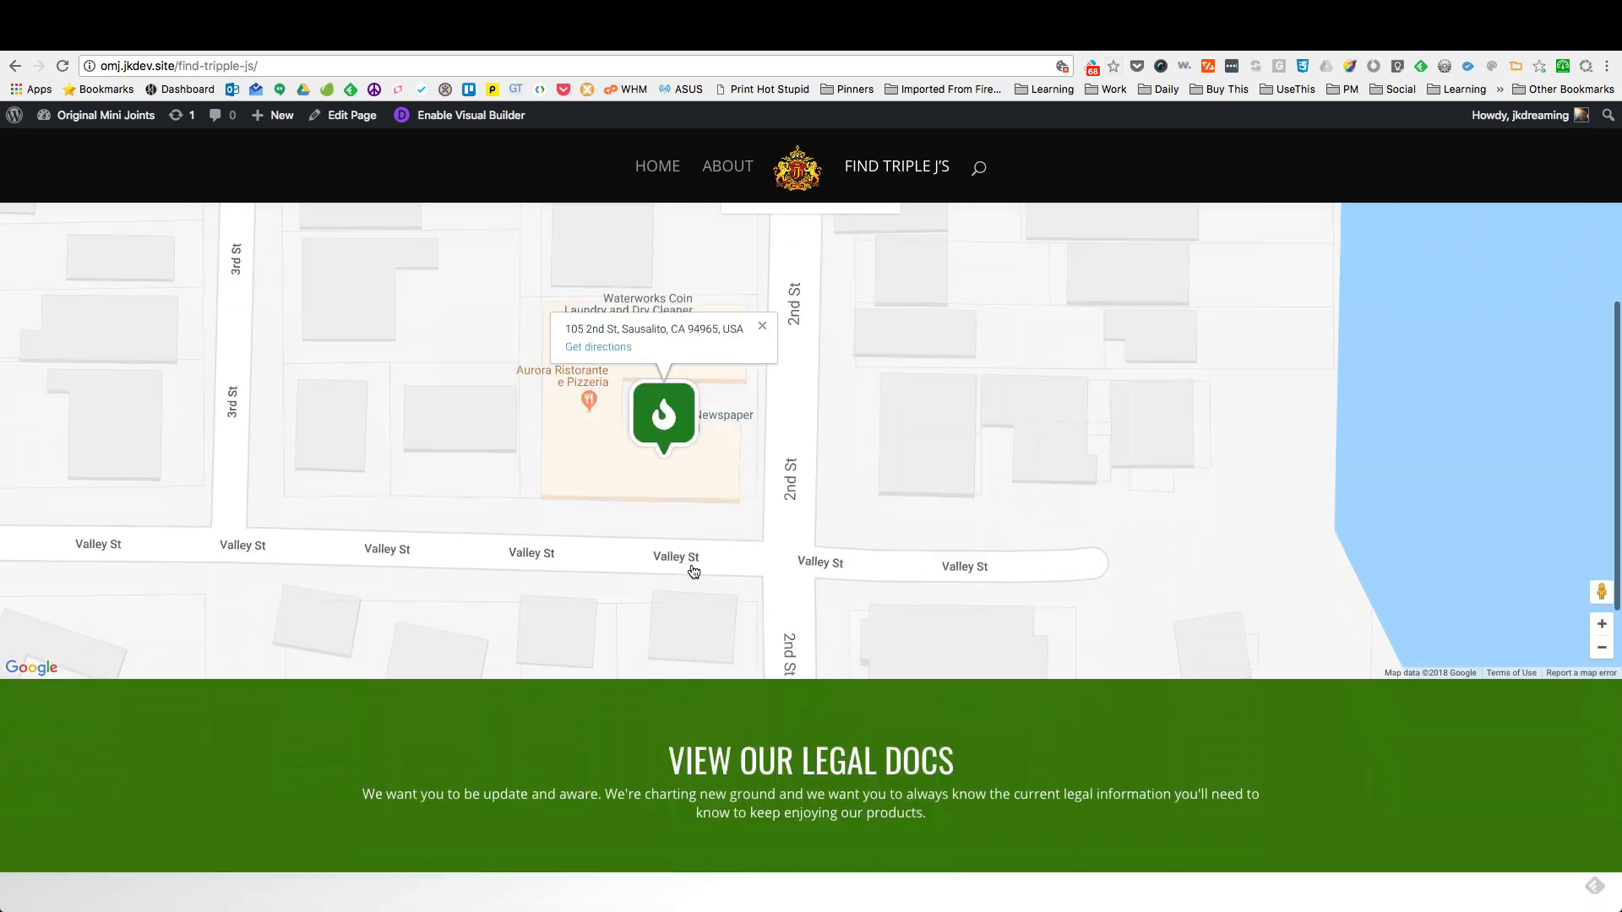
scroll(691, 568, up, 5)
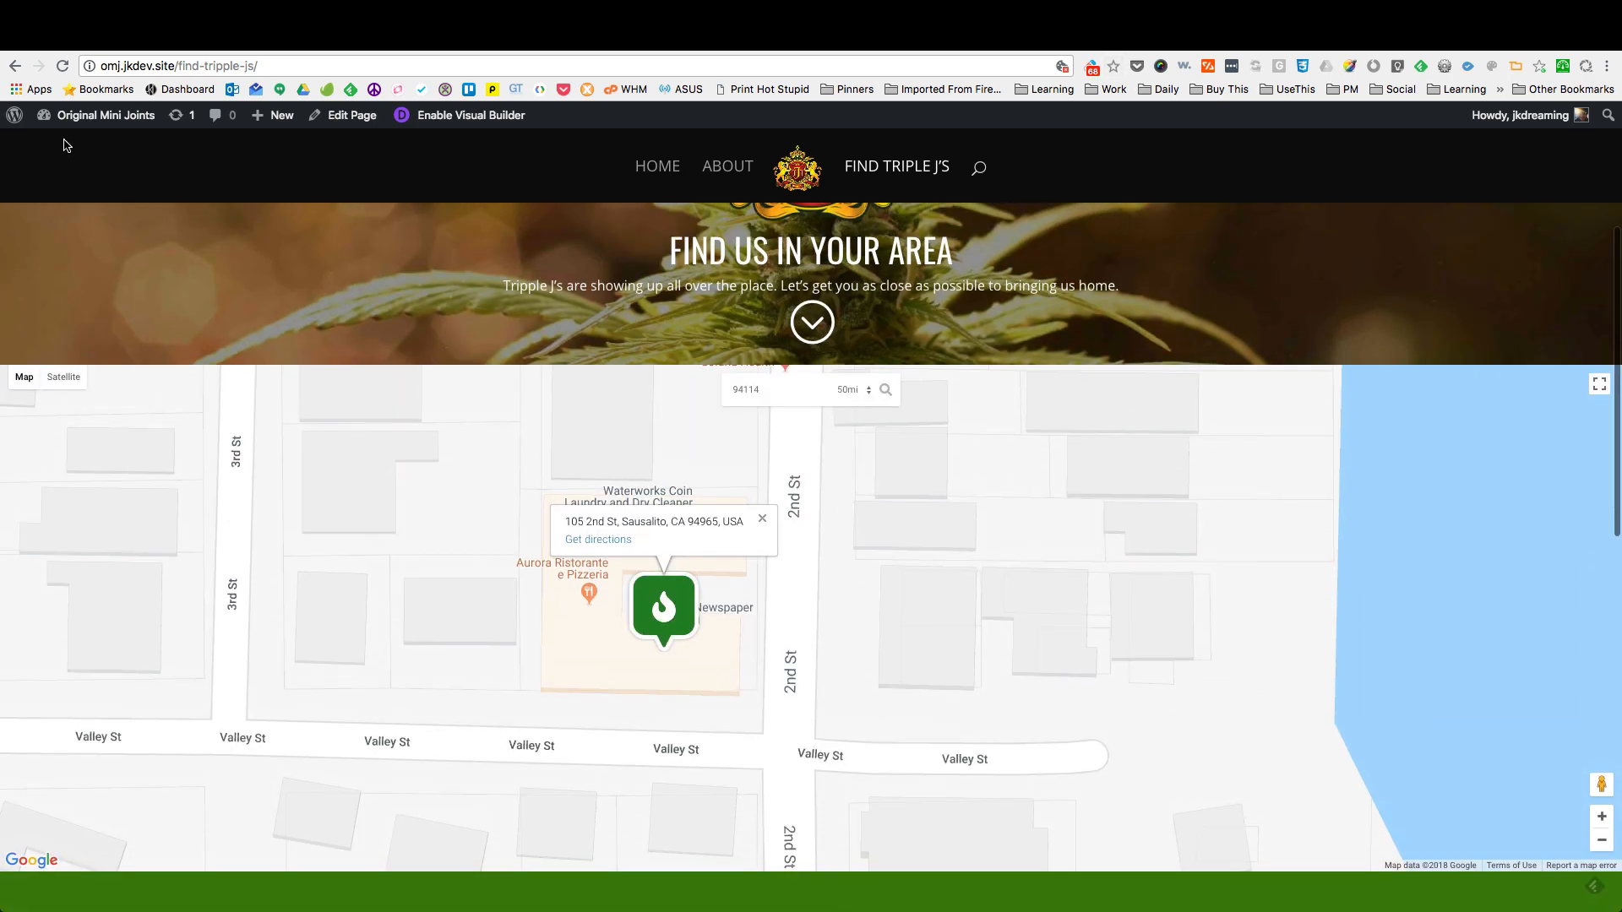
click(63, 66)
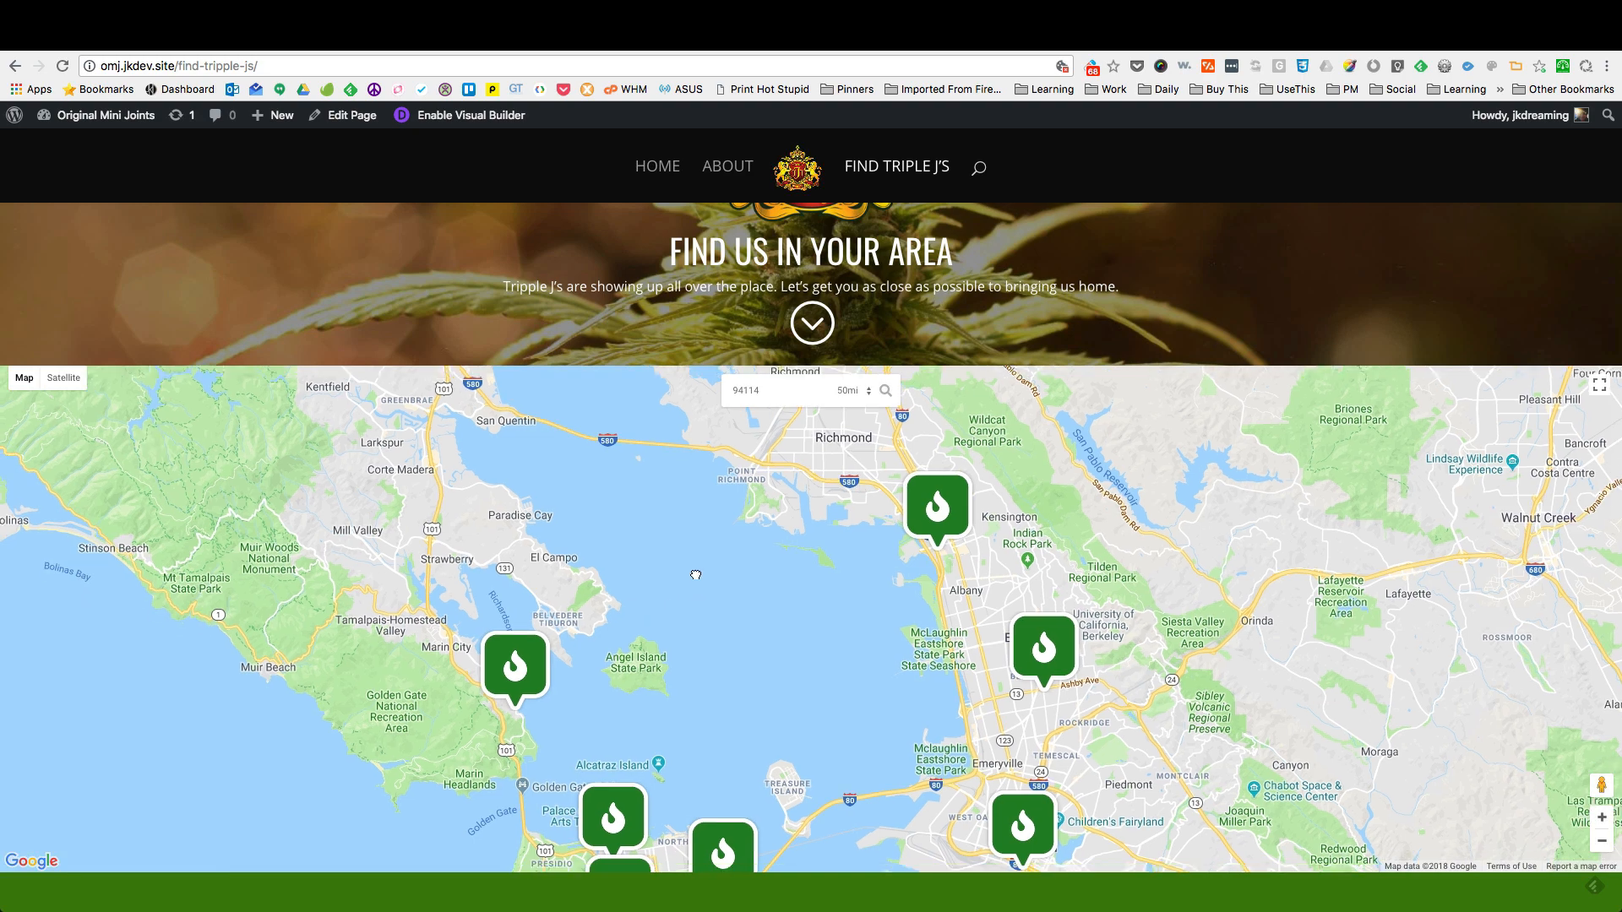
scroll(330, 574, down, 1)
scroll(330, 573, down, 4)
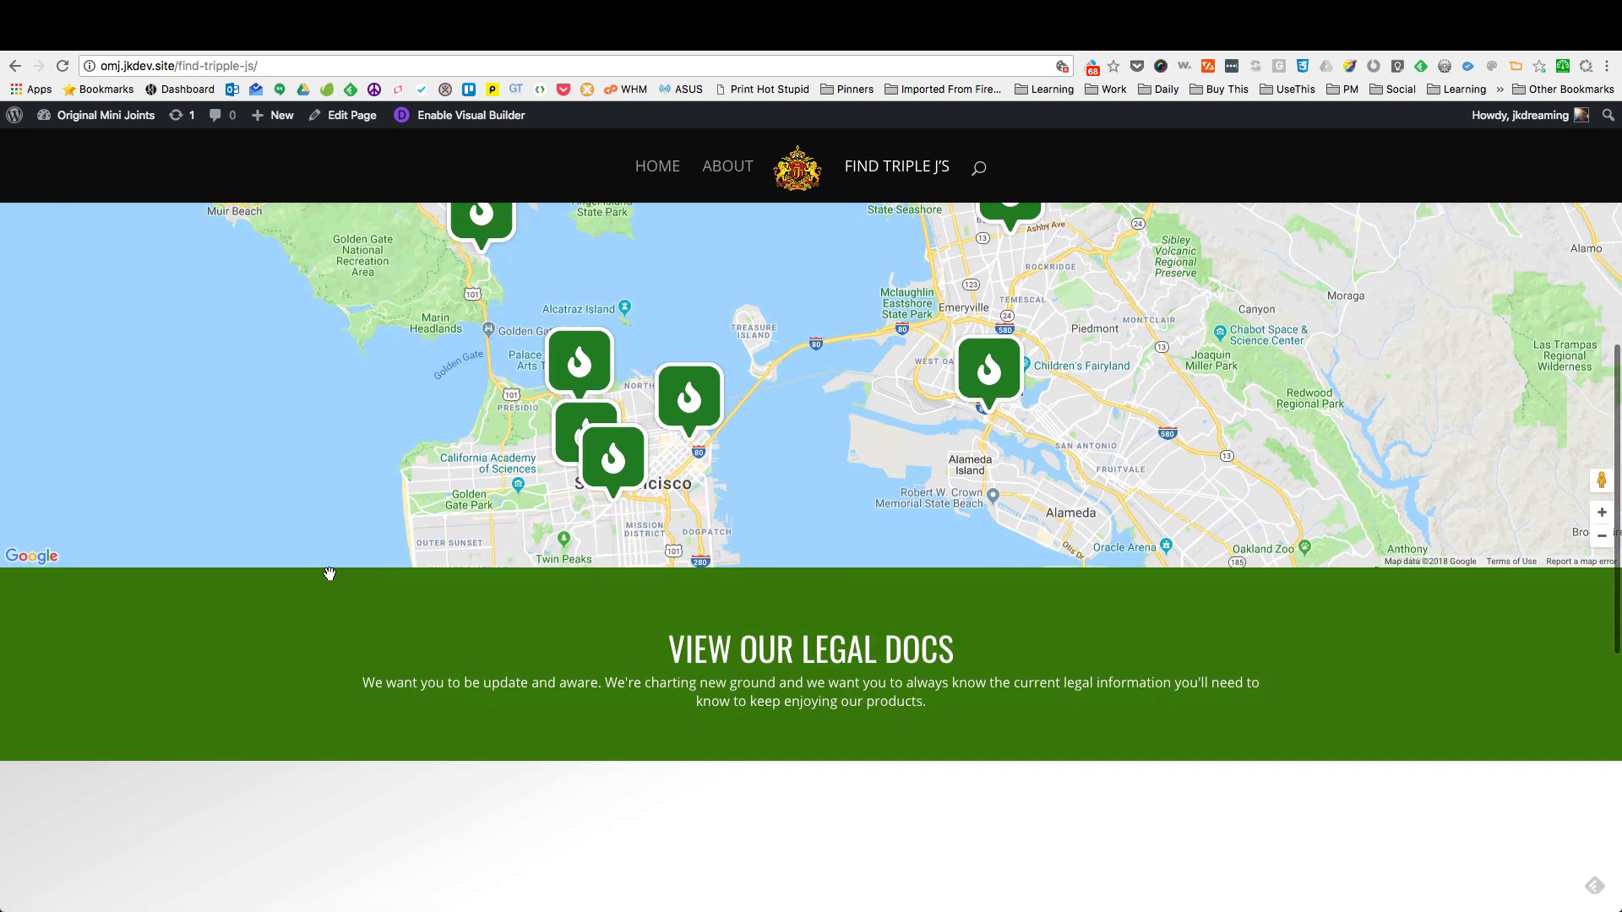
scroll(330, 574, up, 2)
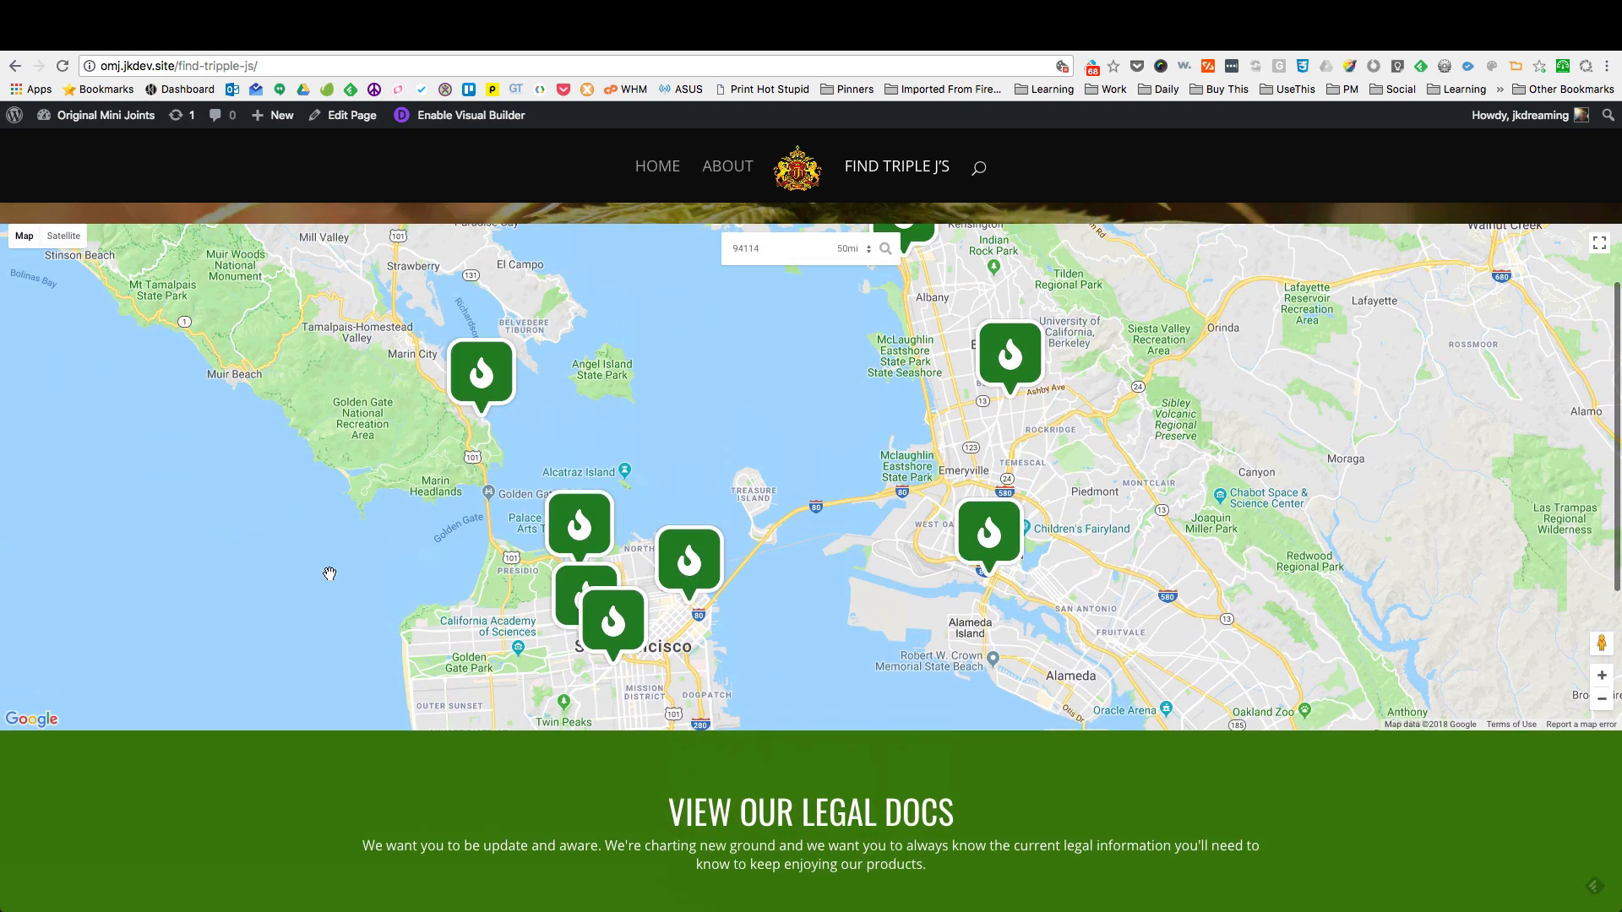
Step: Examine the marker spread on the store locator map, from the whole United States back to the San Francisco Bay Area
click(1601, 698)
click(1602, 699)
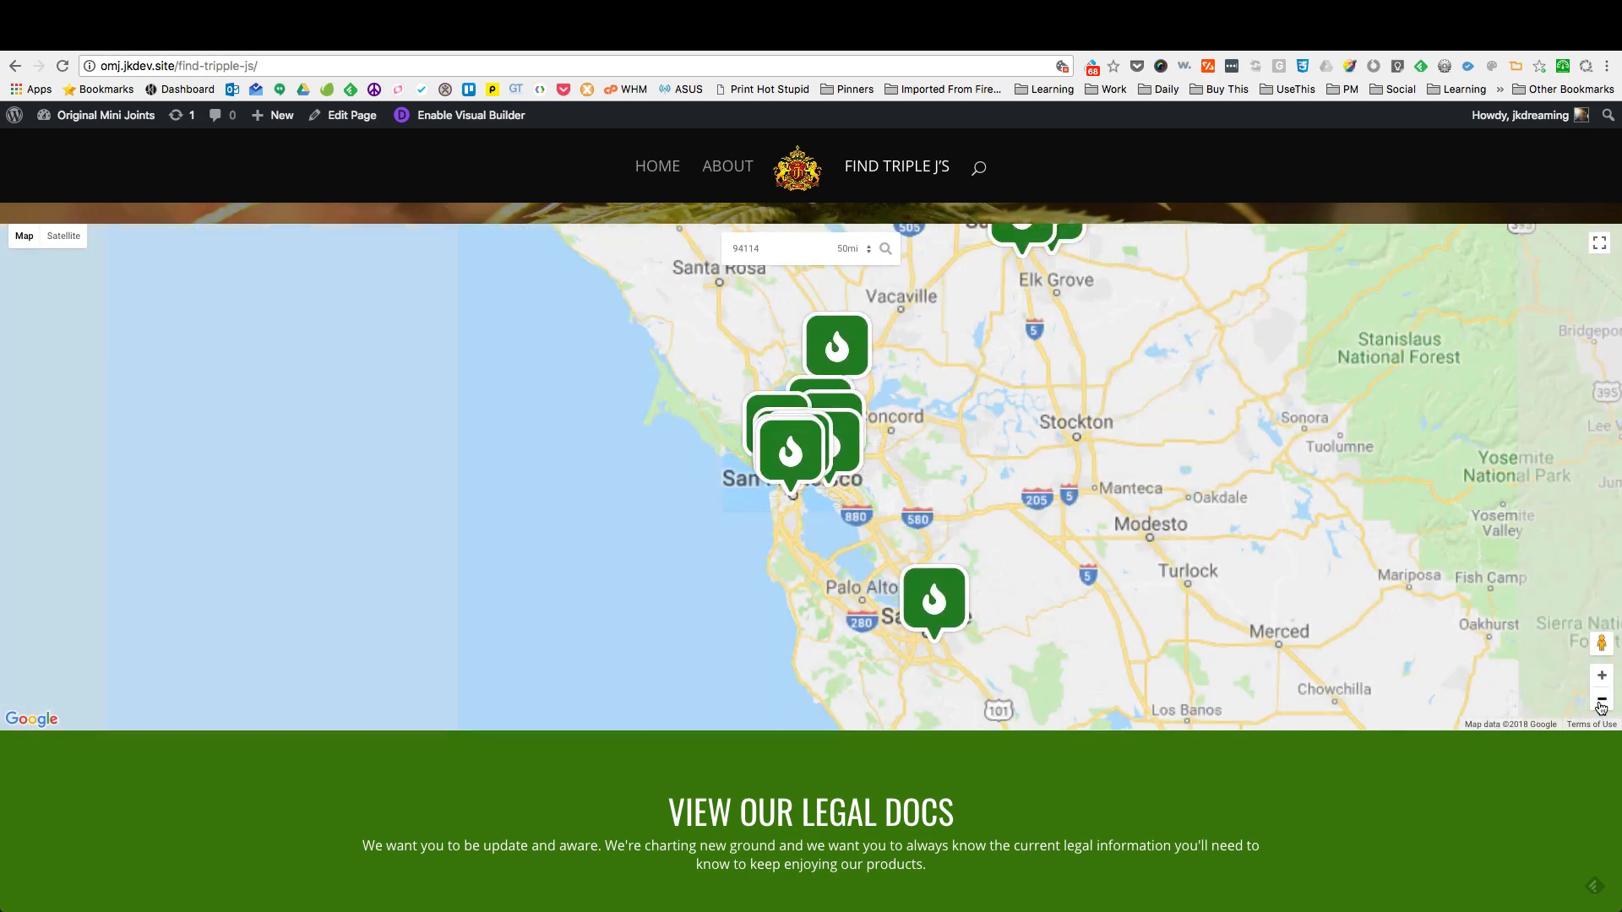
click(1601, 699)
click(1602, 699)
click(1602, 699)
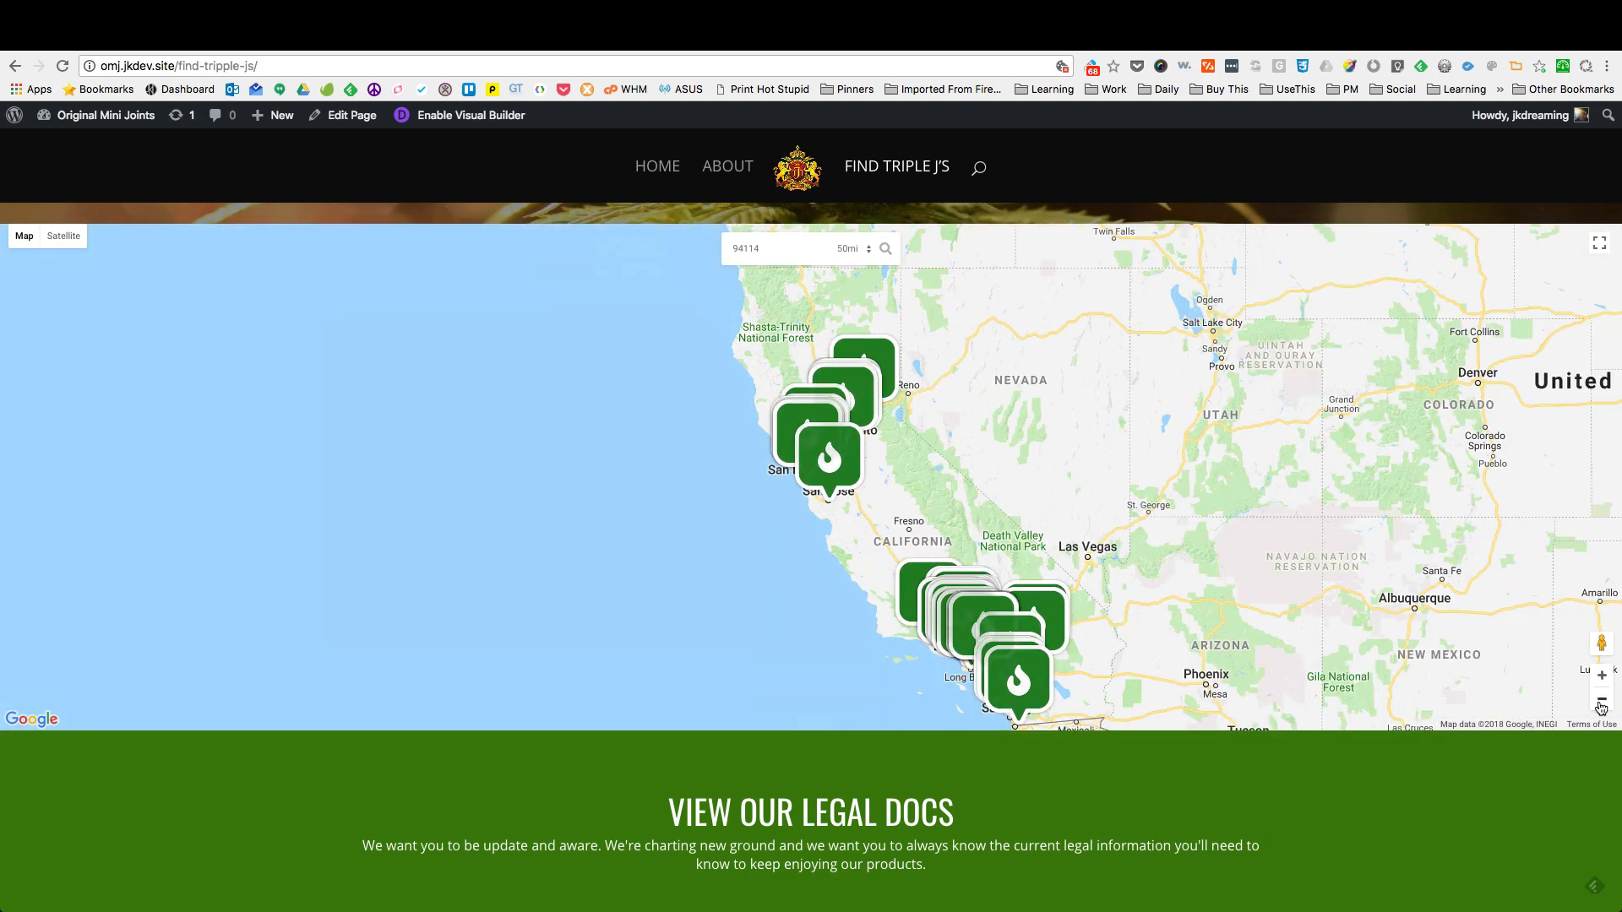
click(1602, 700)
click(1601, 700)
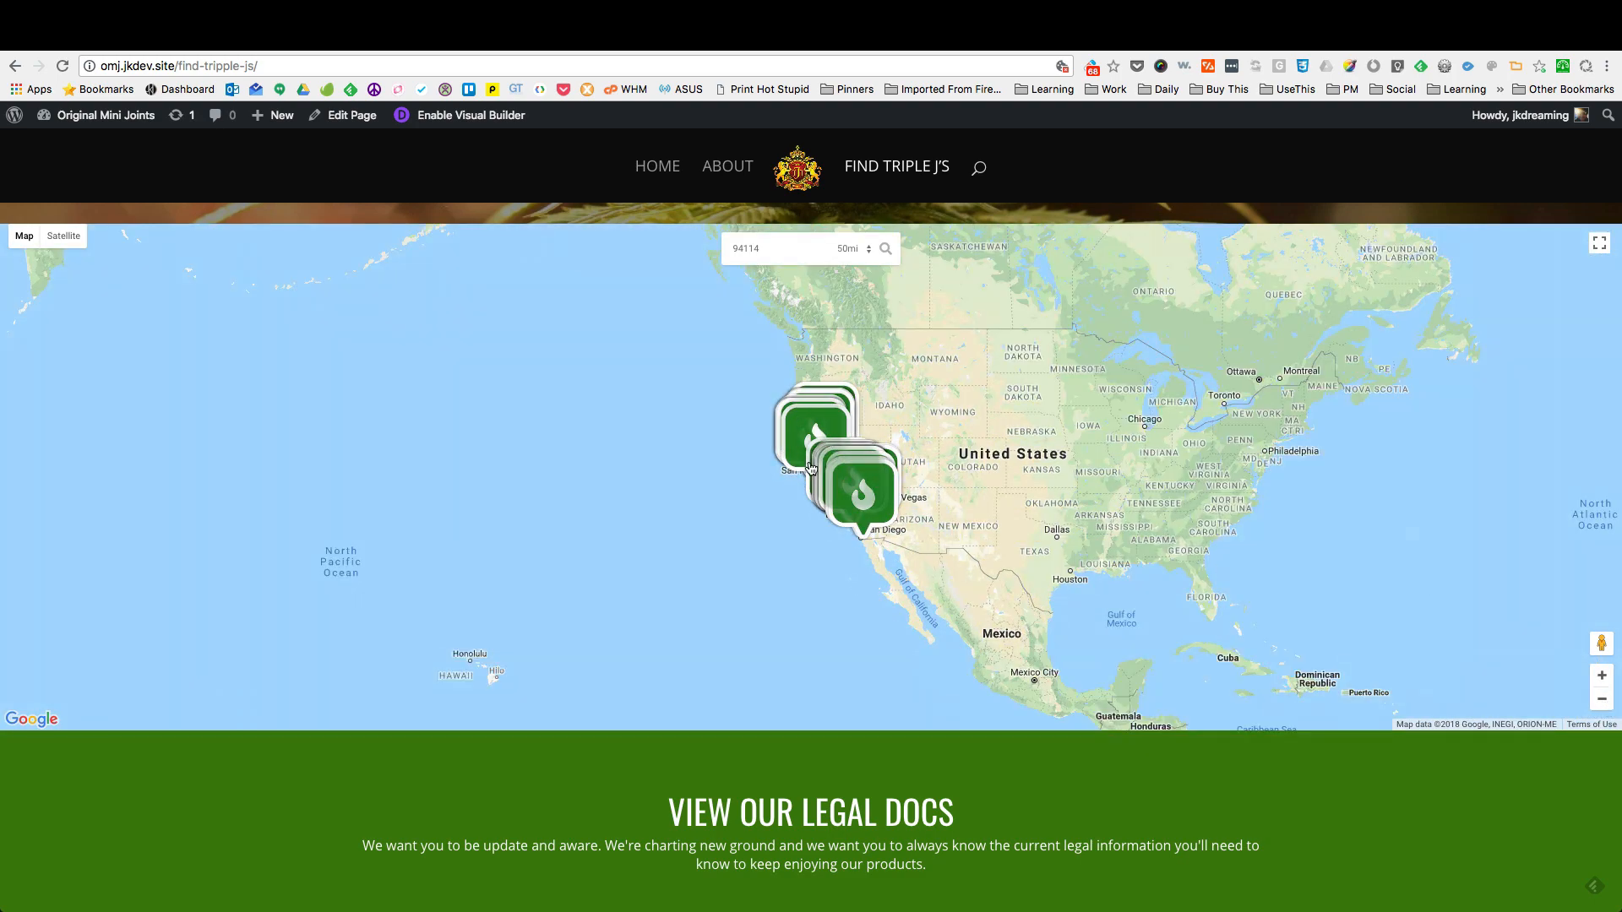
click(1603, 676)
click(1601, 677)
click(1602, 677)
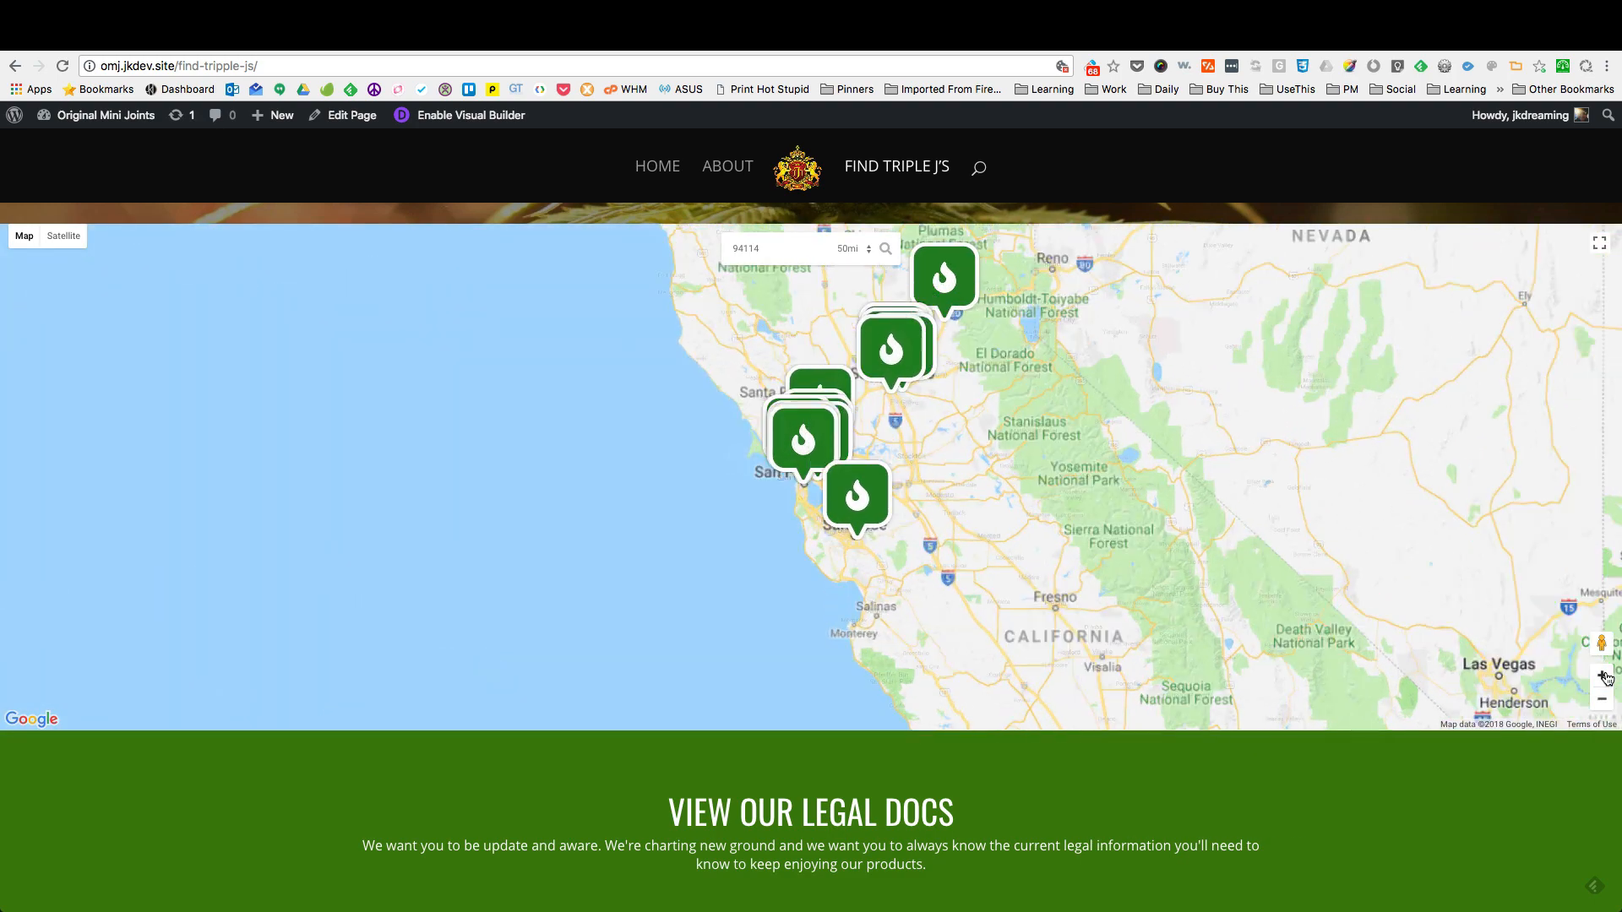
click(1602, 677)
click(1603, 677)
click(1603, 676)
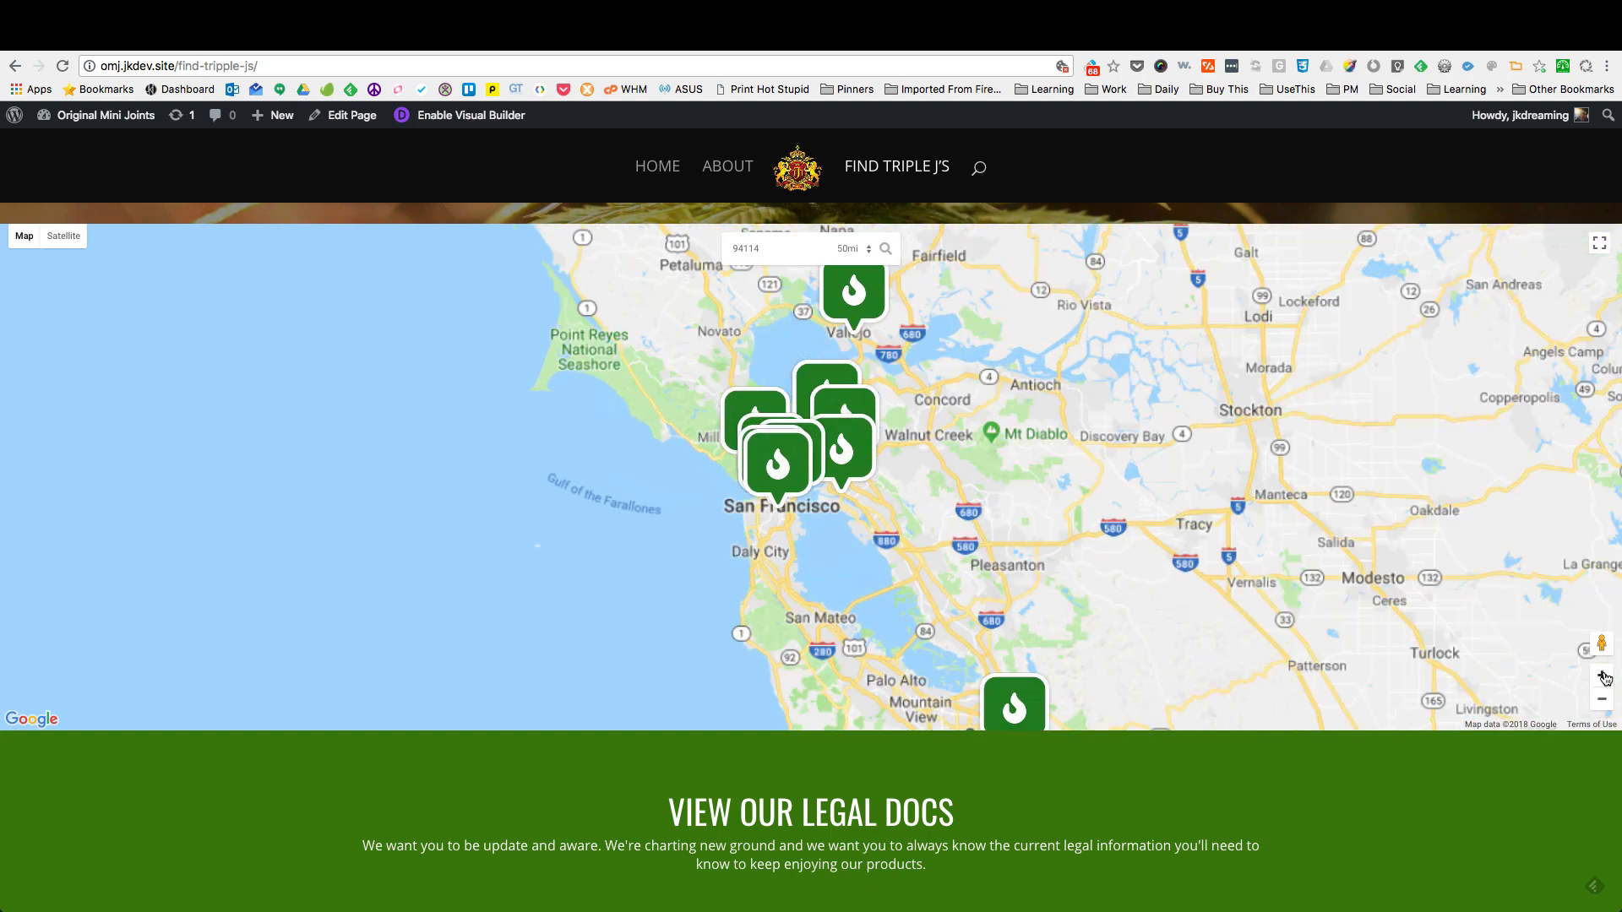
click(1604, 677)
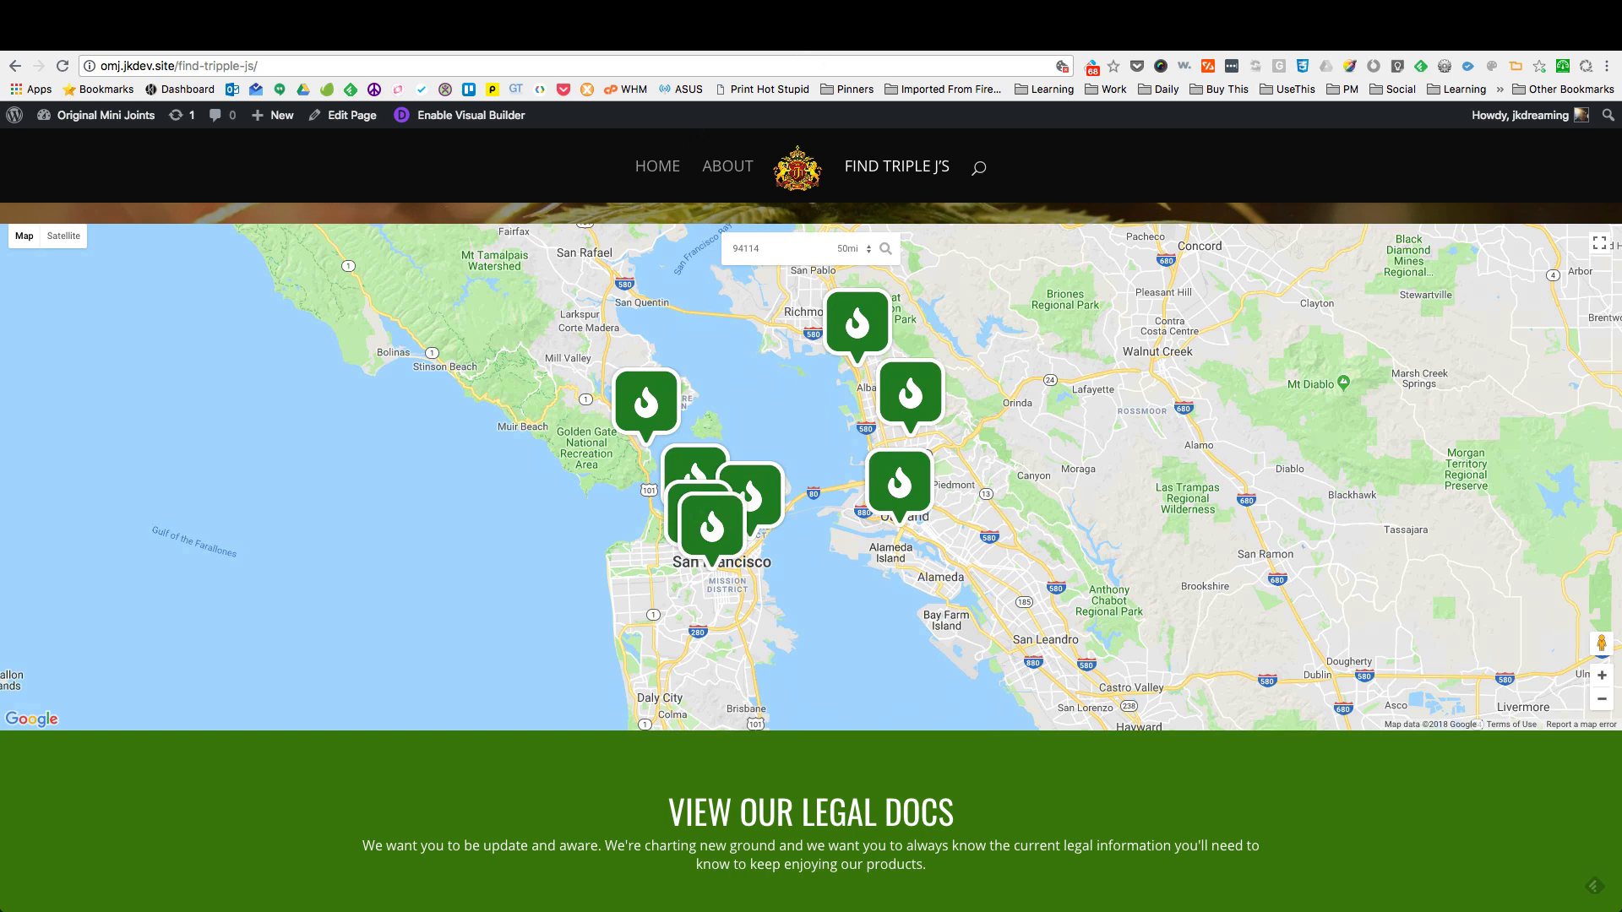
Step: Return to the Add Plugins page and open the form for uploading a plugin in .zip format
key(ctrl+Tab)
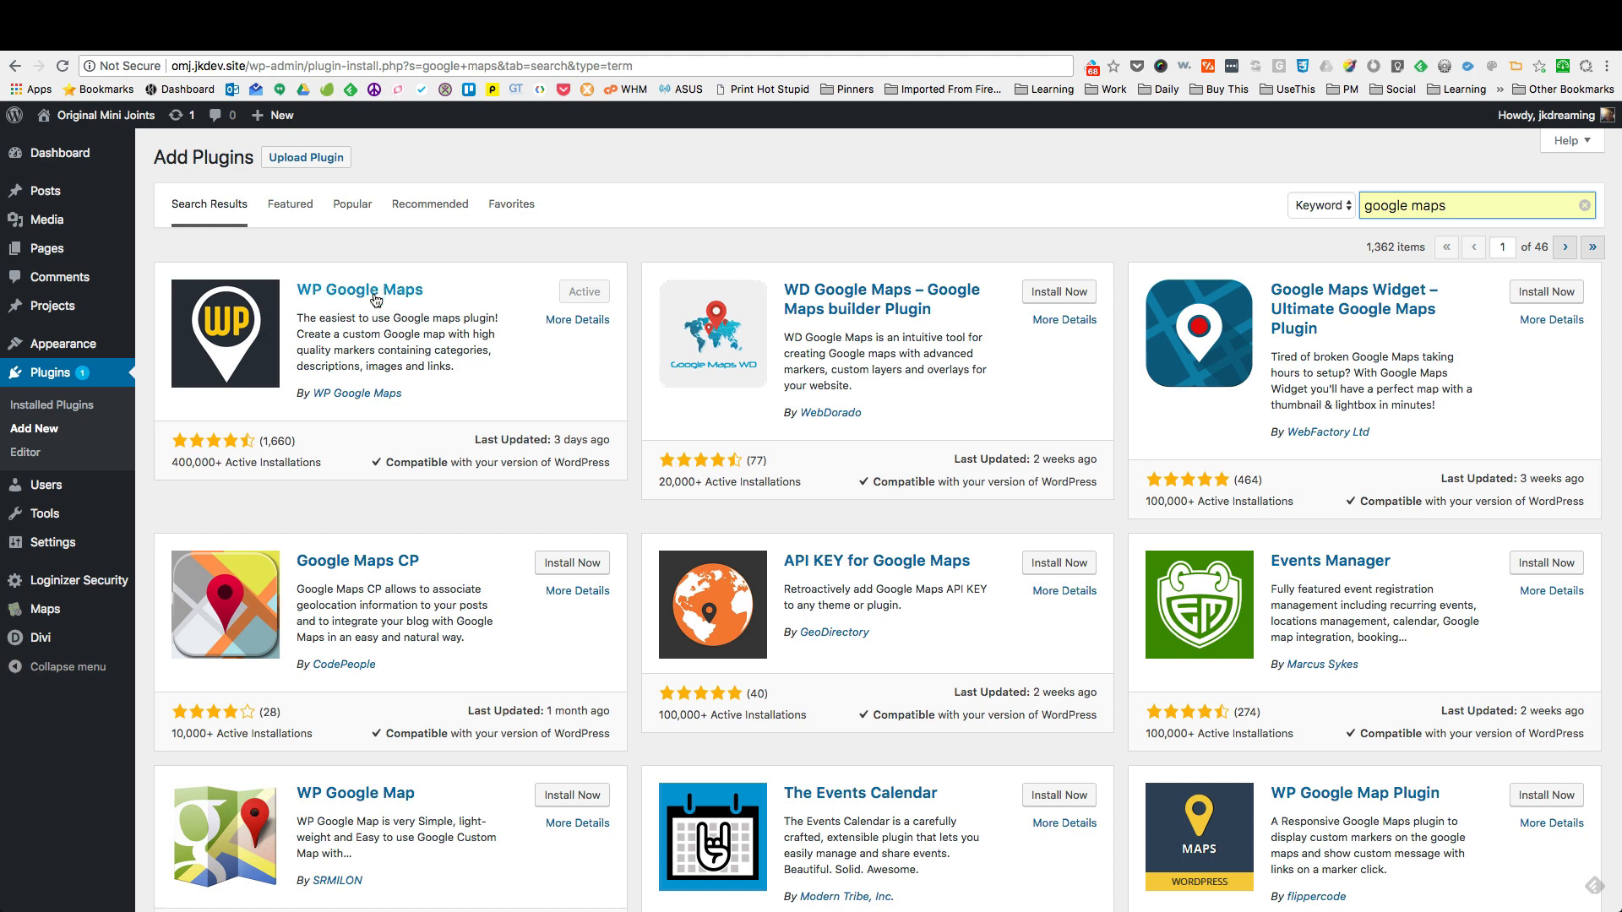
click(308, 158)
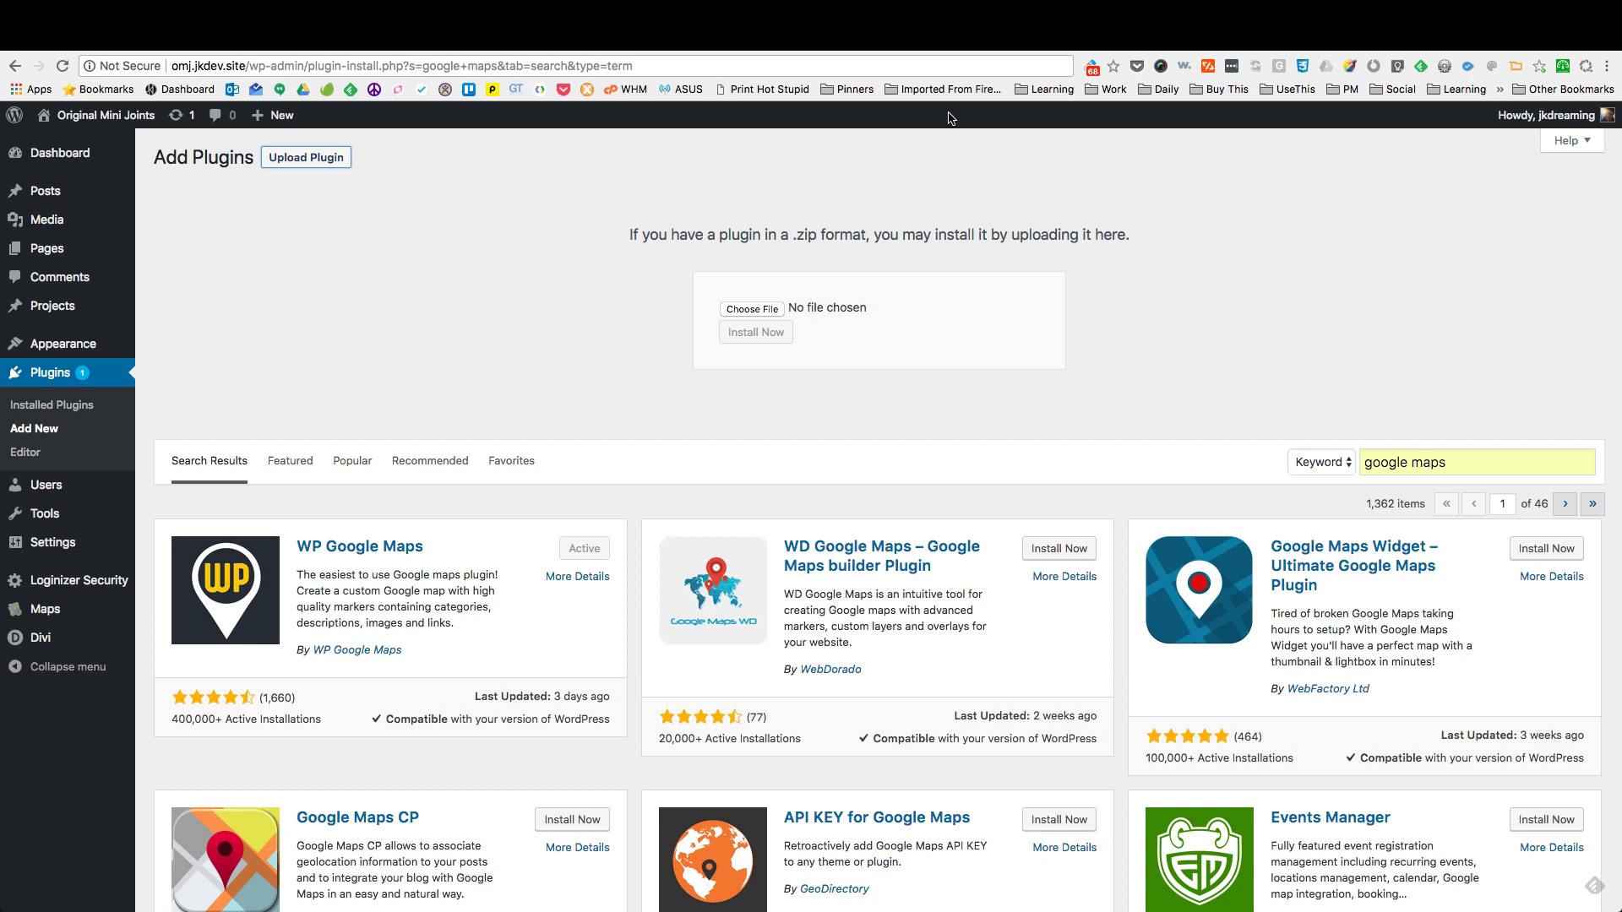
Step: Check the WP Google Maps Pro purchase page, then return to the plugin upload form and view its file chooser
click(1195, 38)
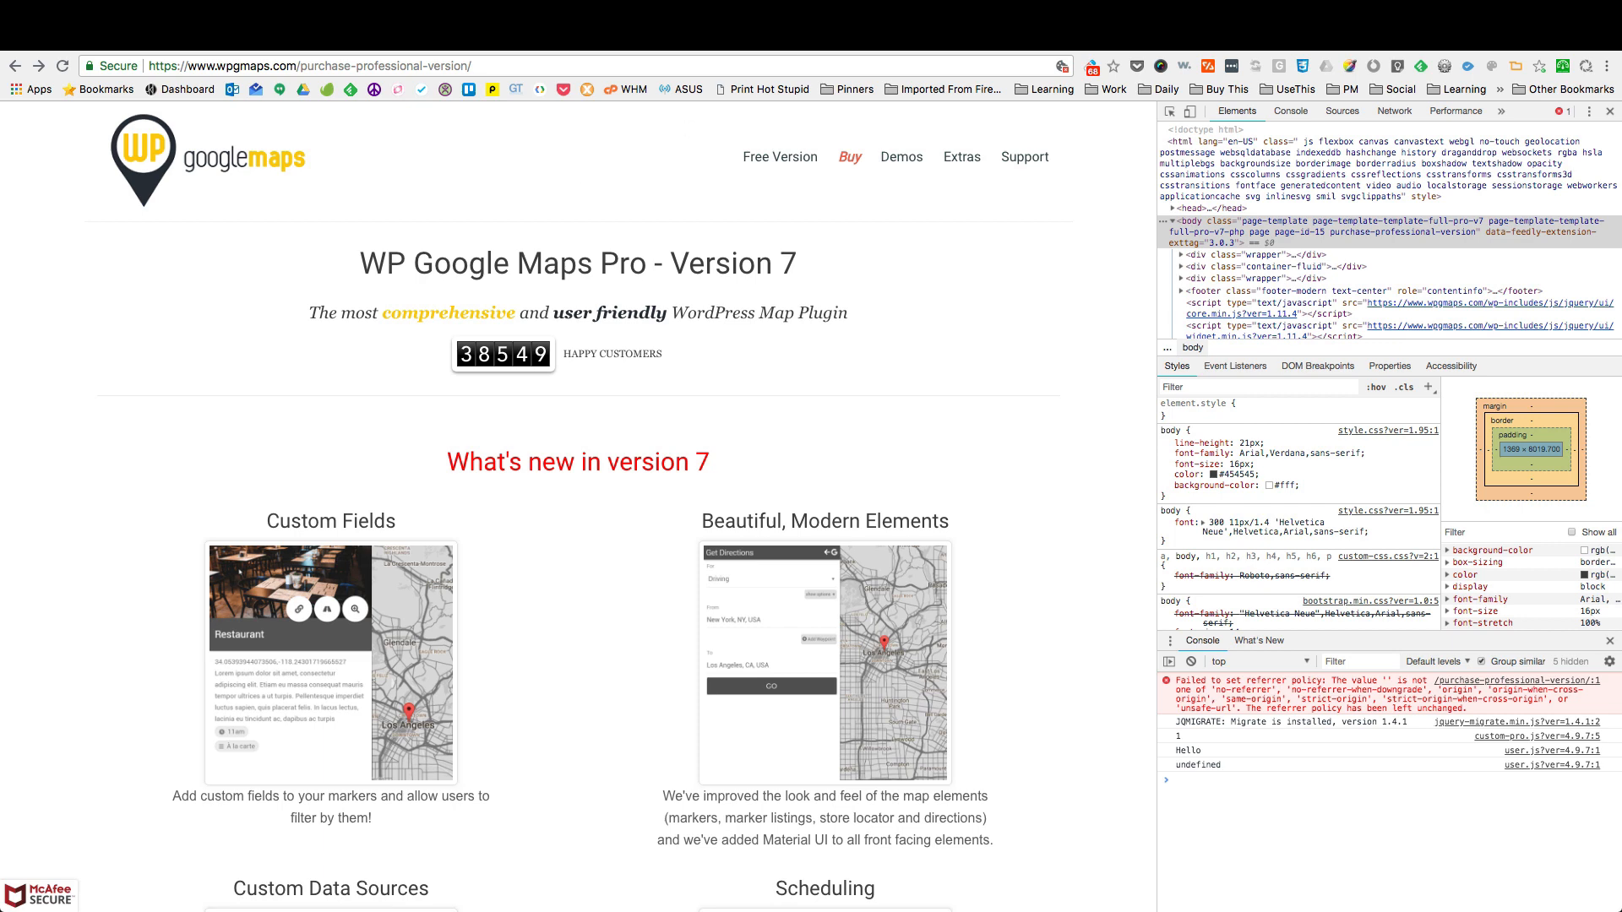
click(1014, 38)
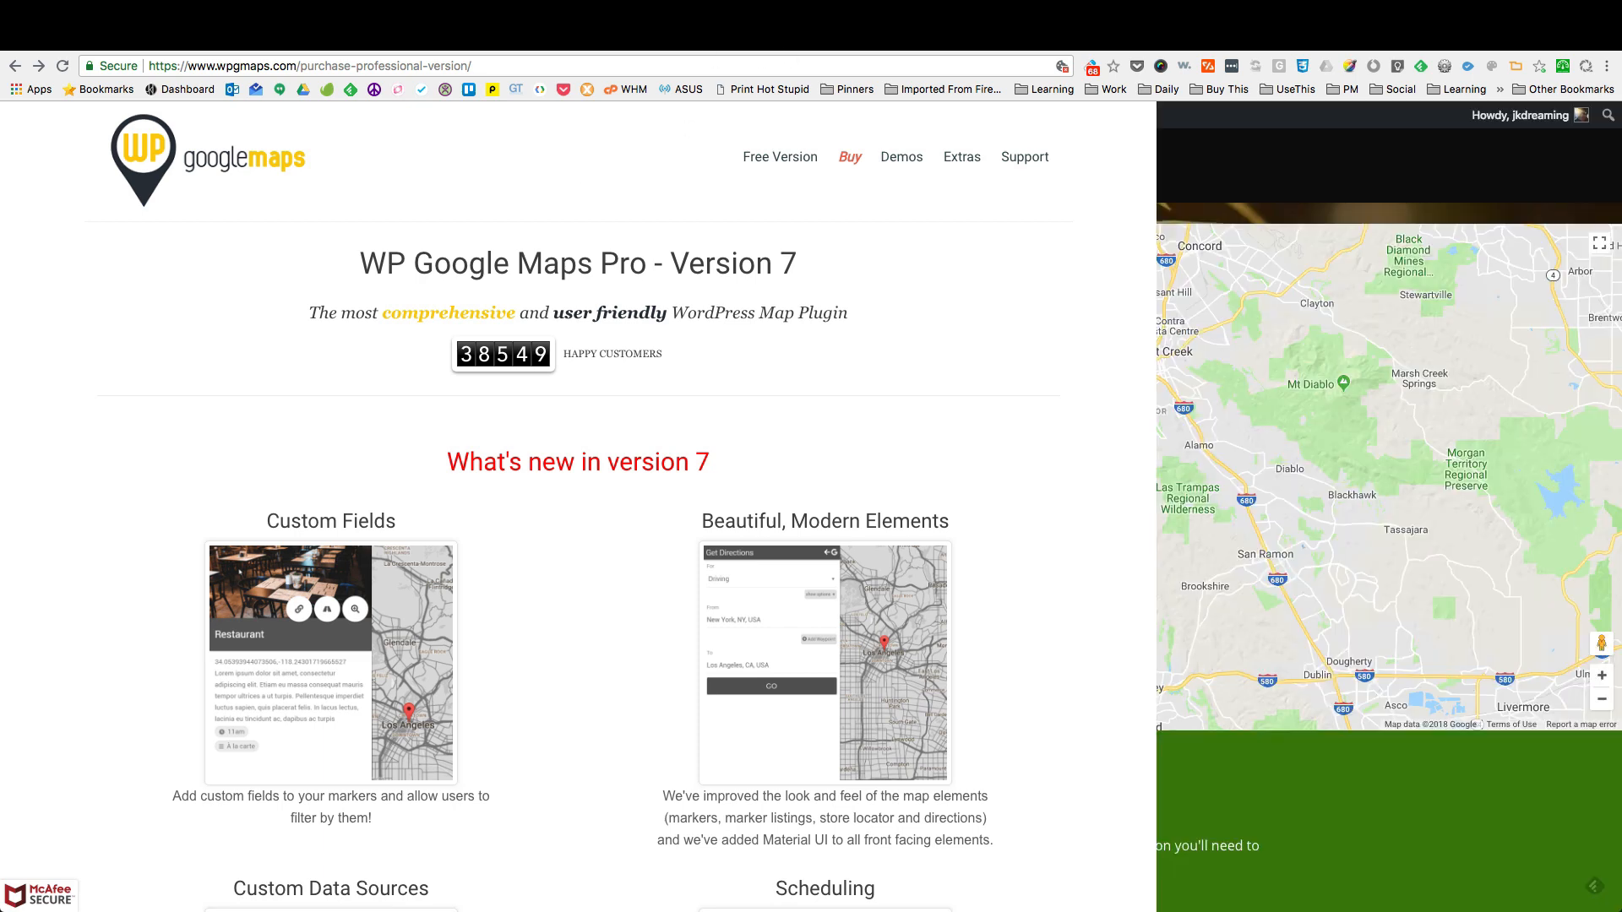
click(540, 38)
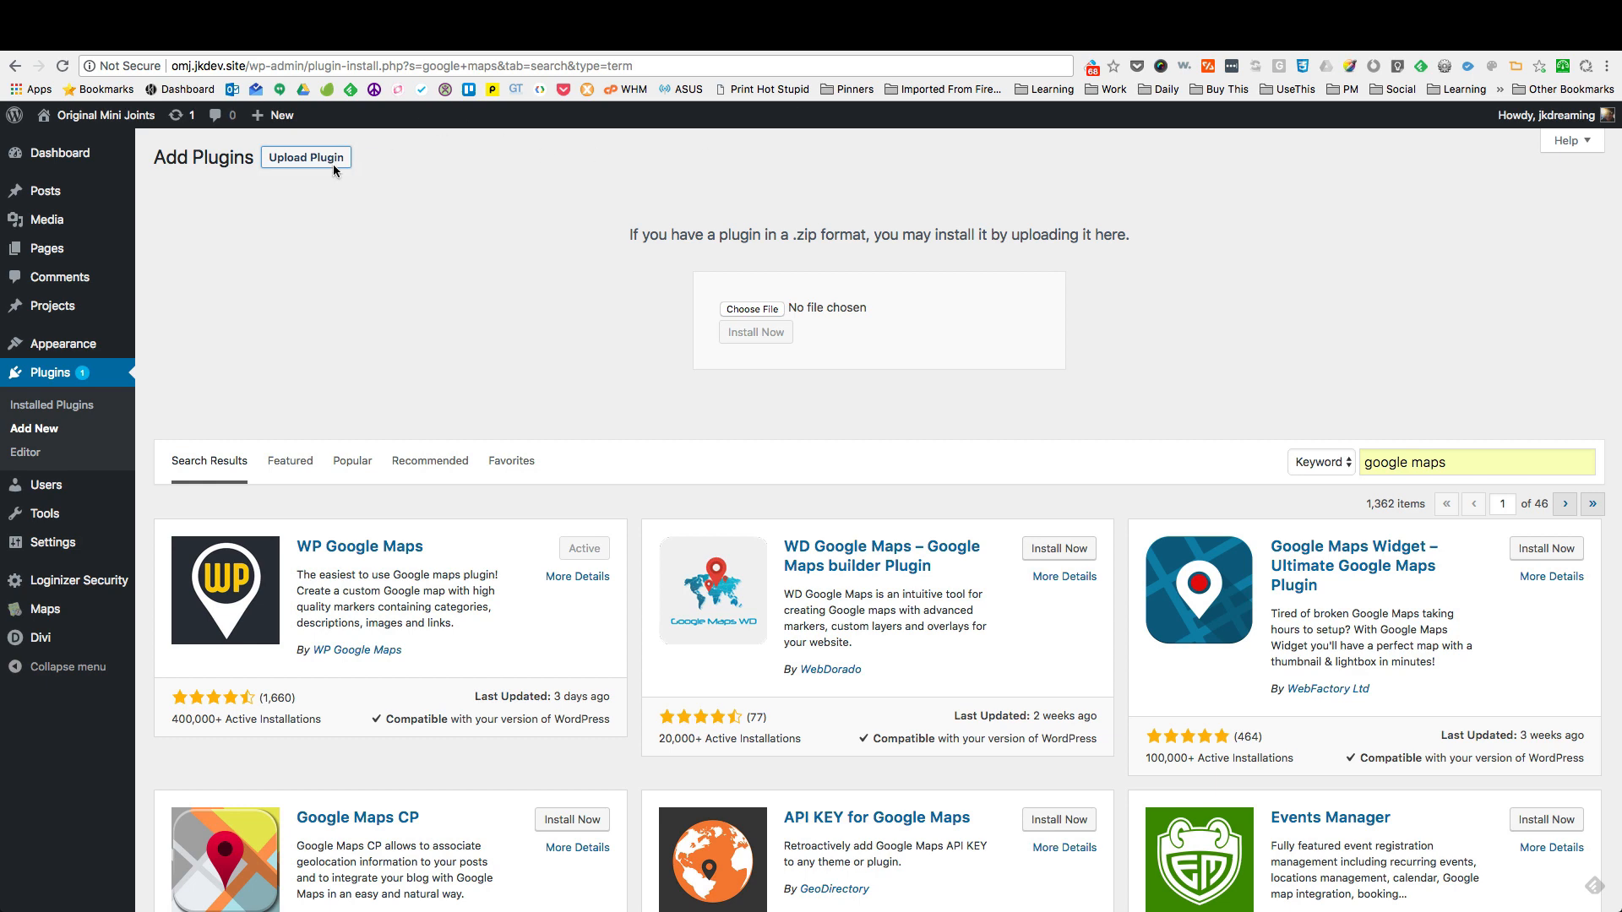
click(761, 308)
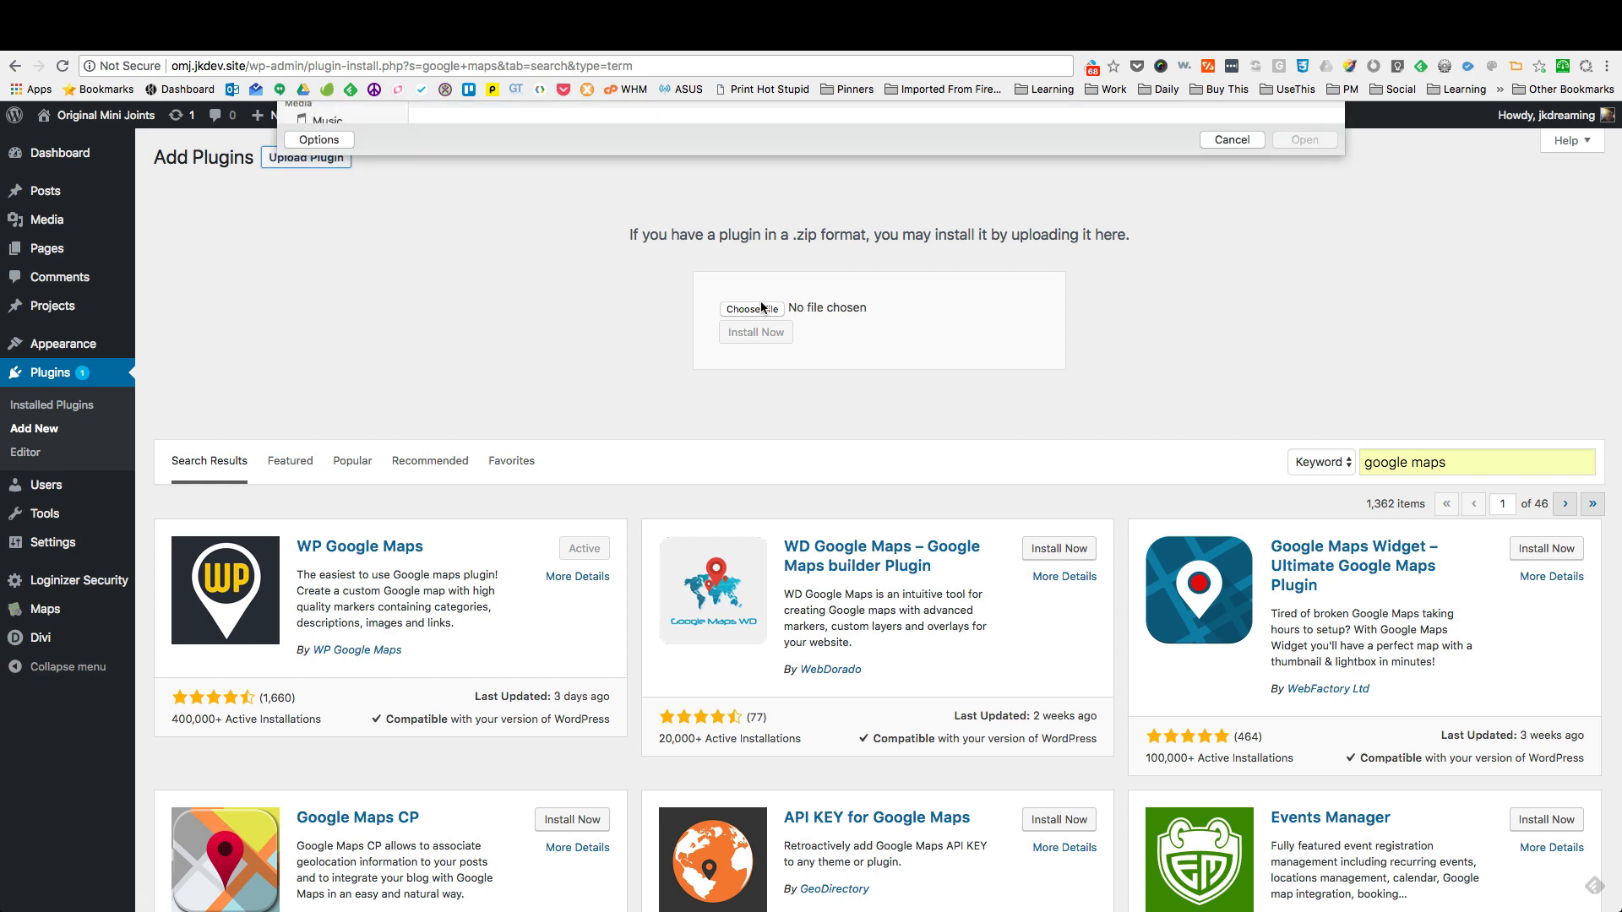
key(Escape)
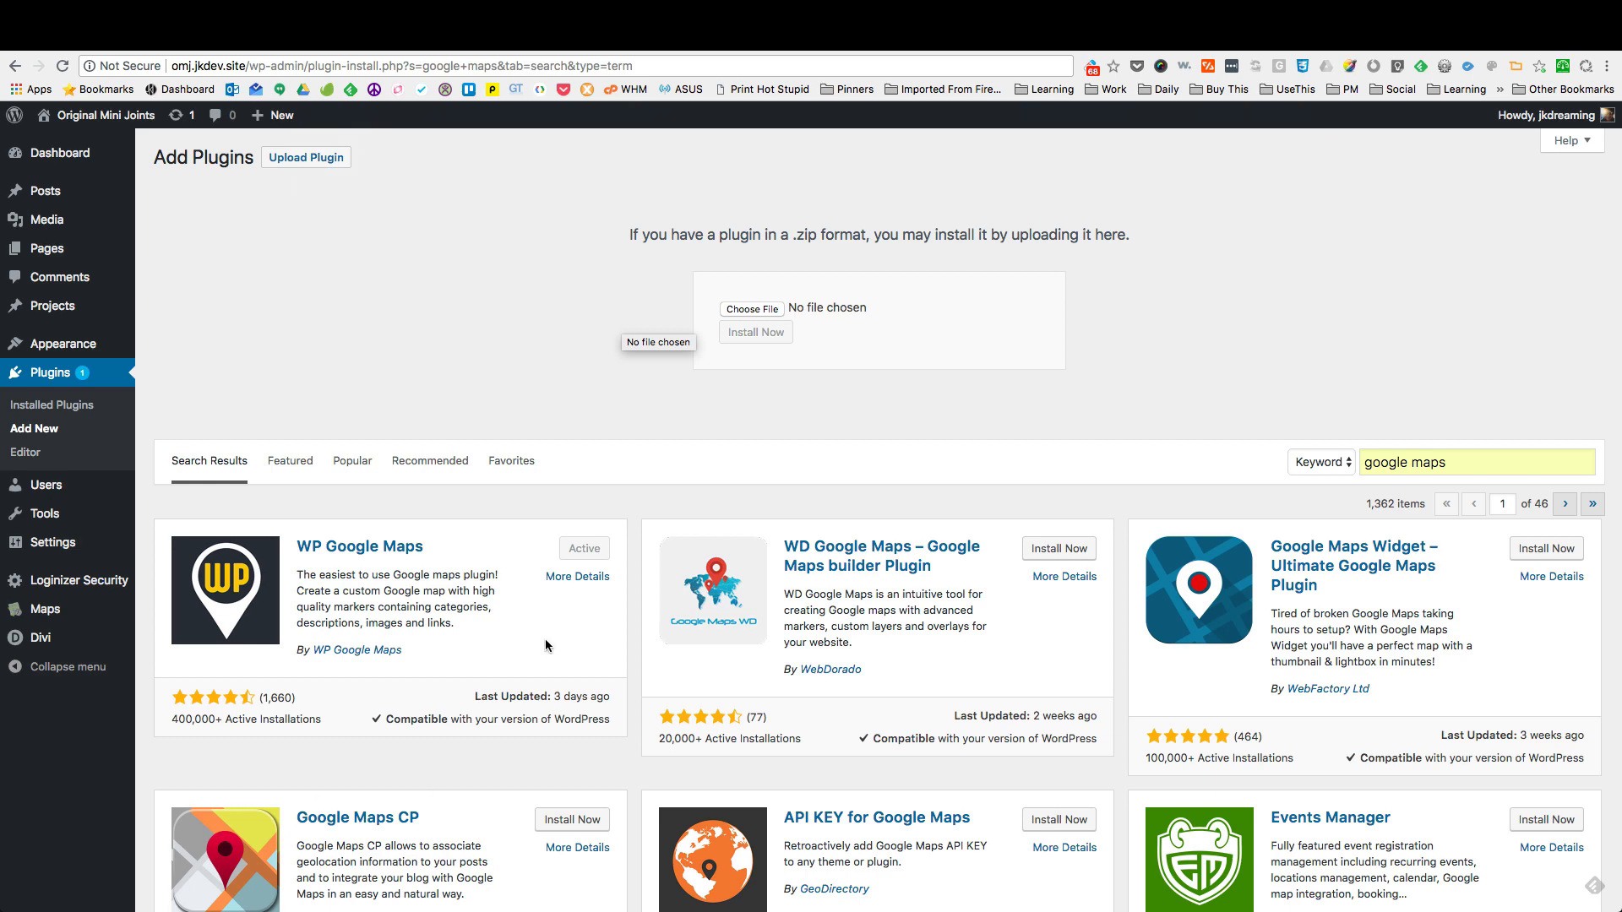
Step: View the installed plugins and review the general map options in the WP Google Maps settings
click(48, 404)
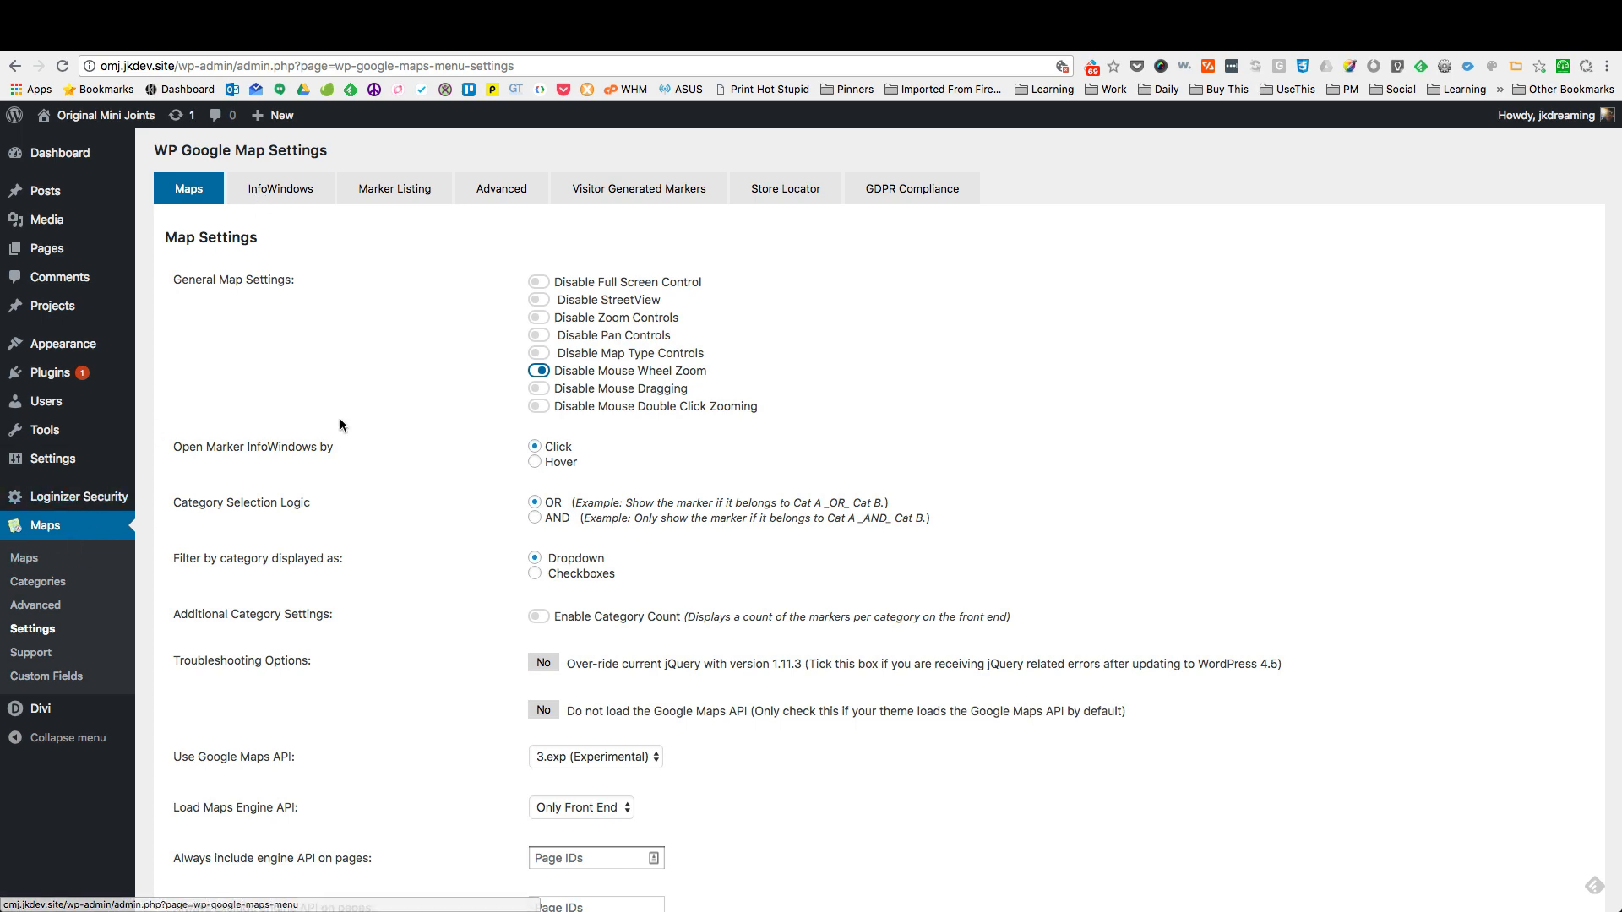
scroll(340, 419, down, 2)
scroll(340, 418, up, 2)
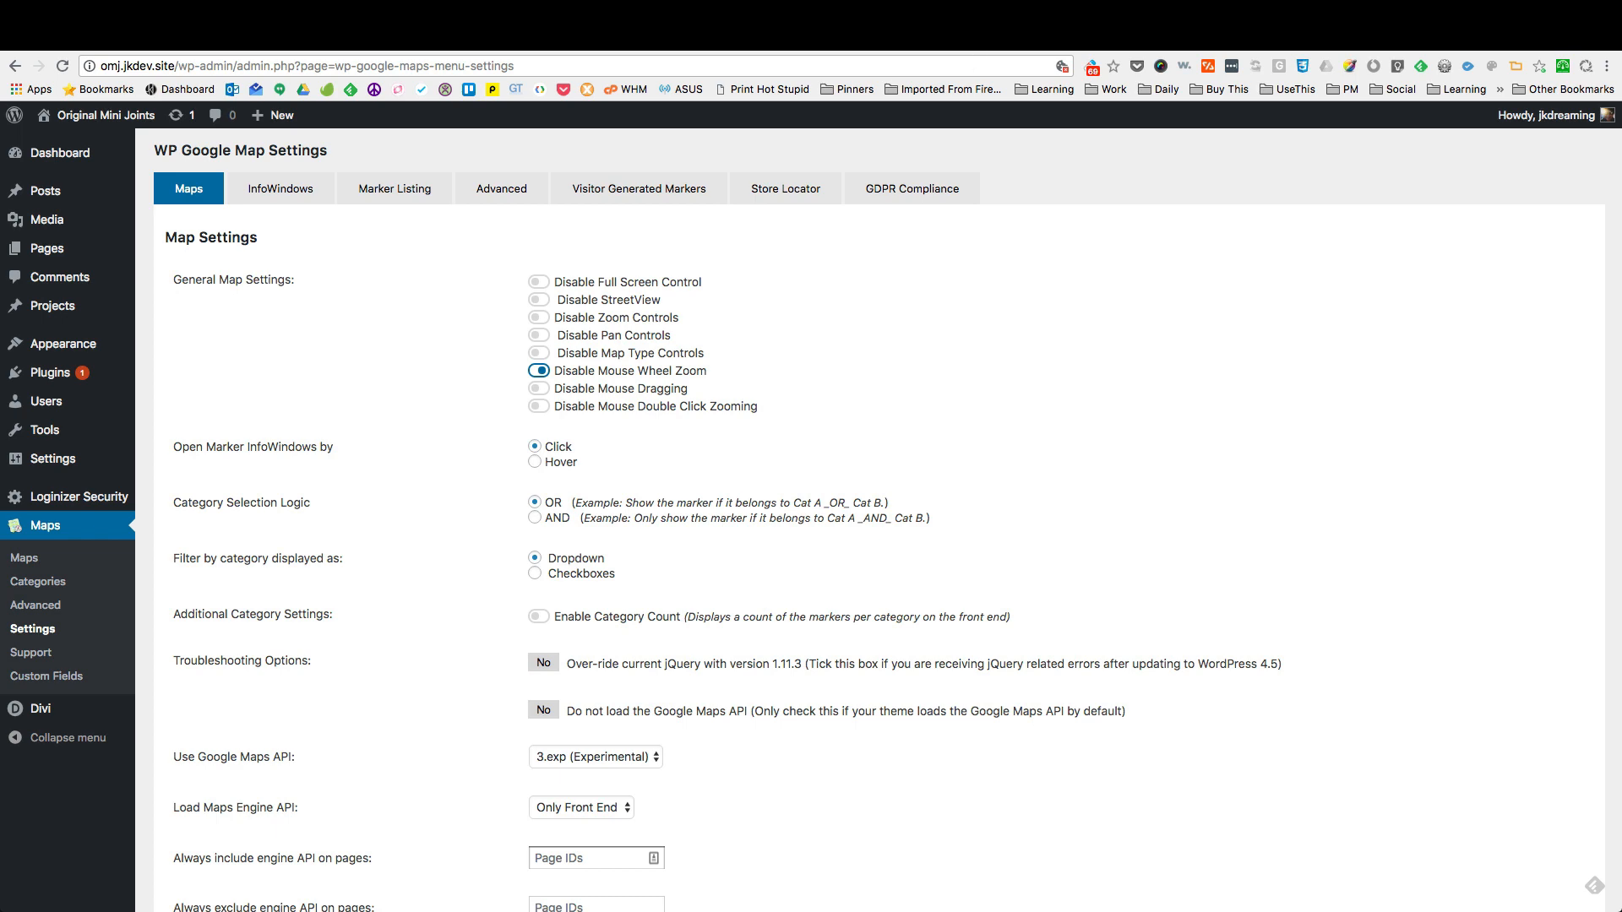
Step: Switch to the Map Listings spreadsheet in Google Sheets and examine its marker columns, including map_id, lat, lng, title and other_data
key(ctrl+Tab)
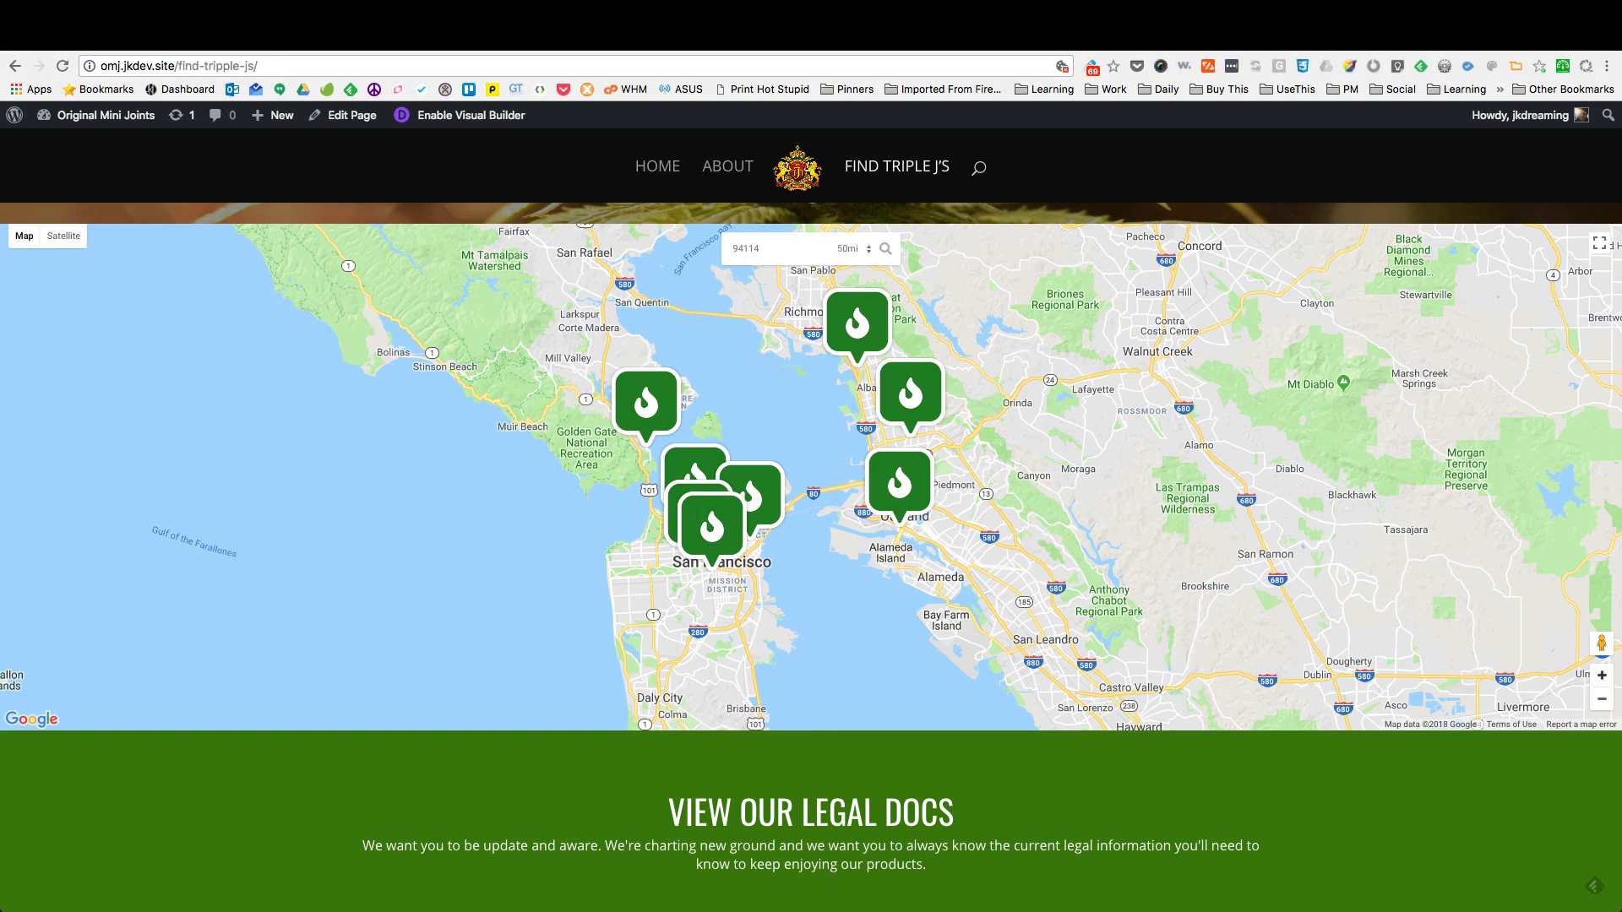
key(ctrl+Tab)
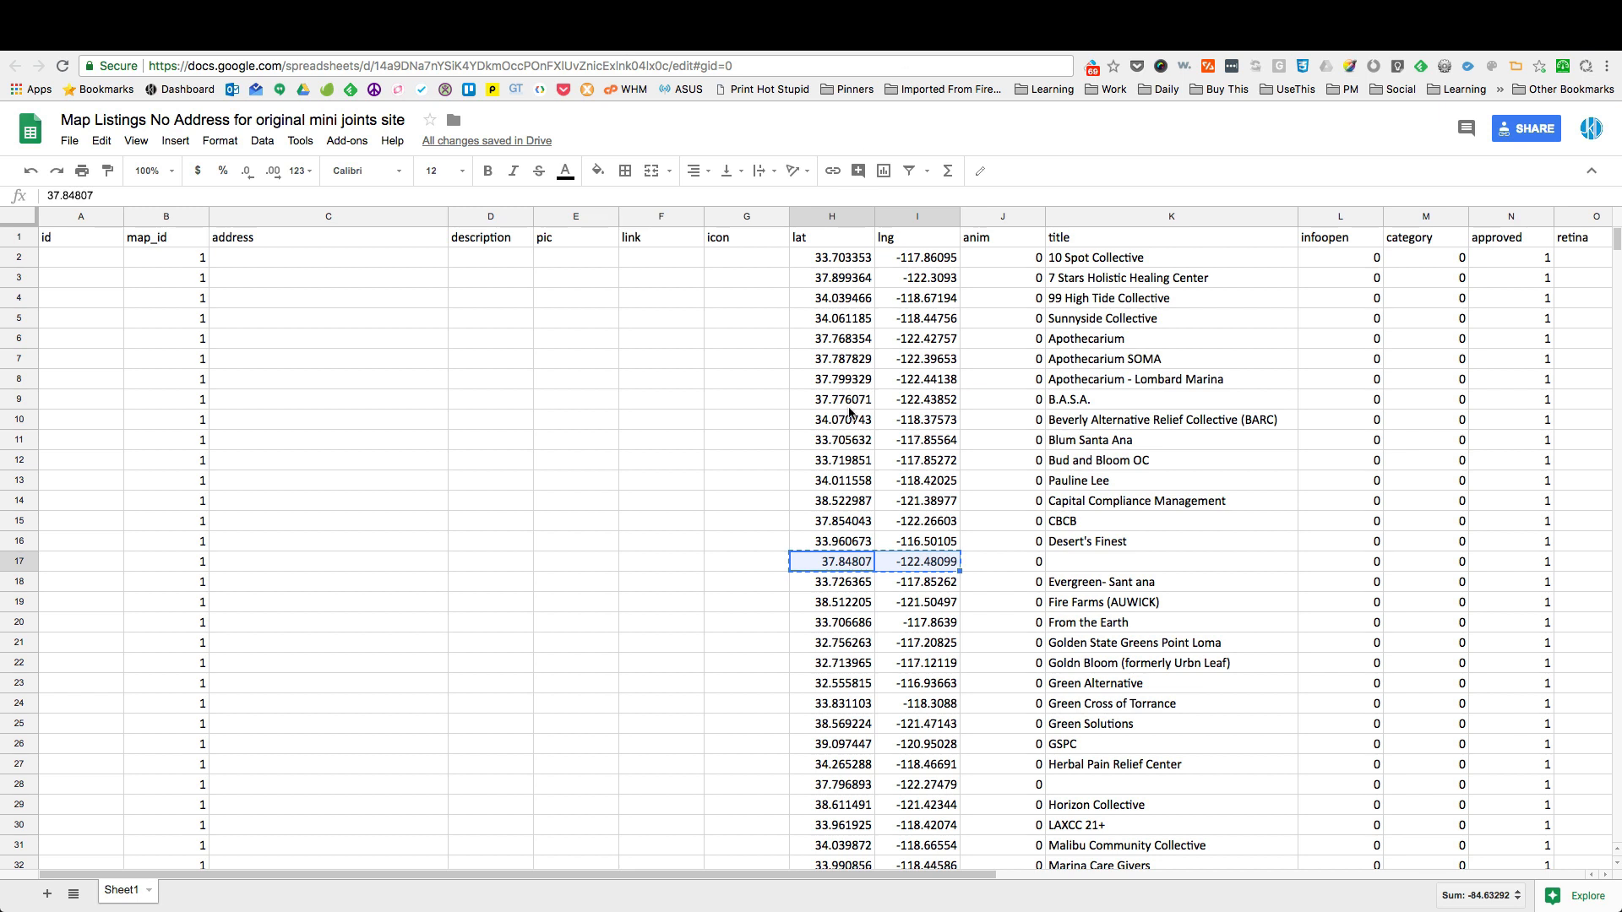
scroll(850, 412, down, 5)
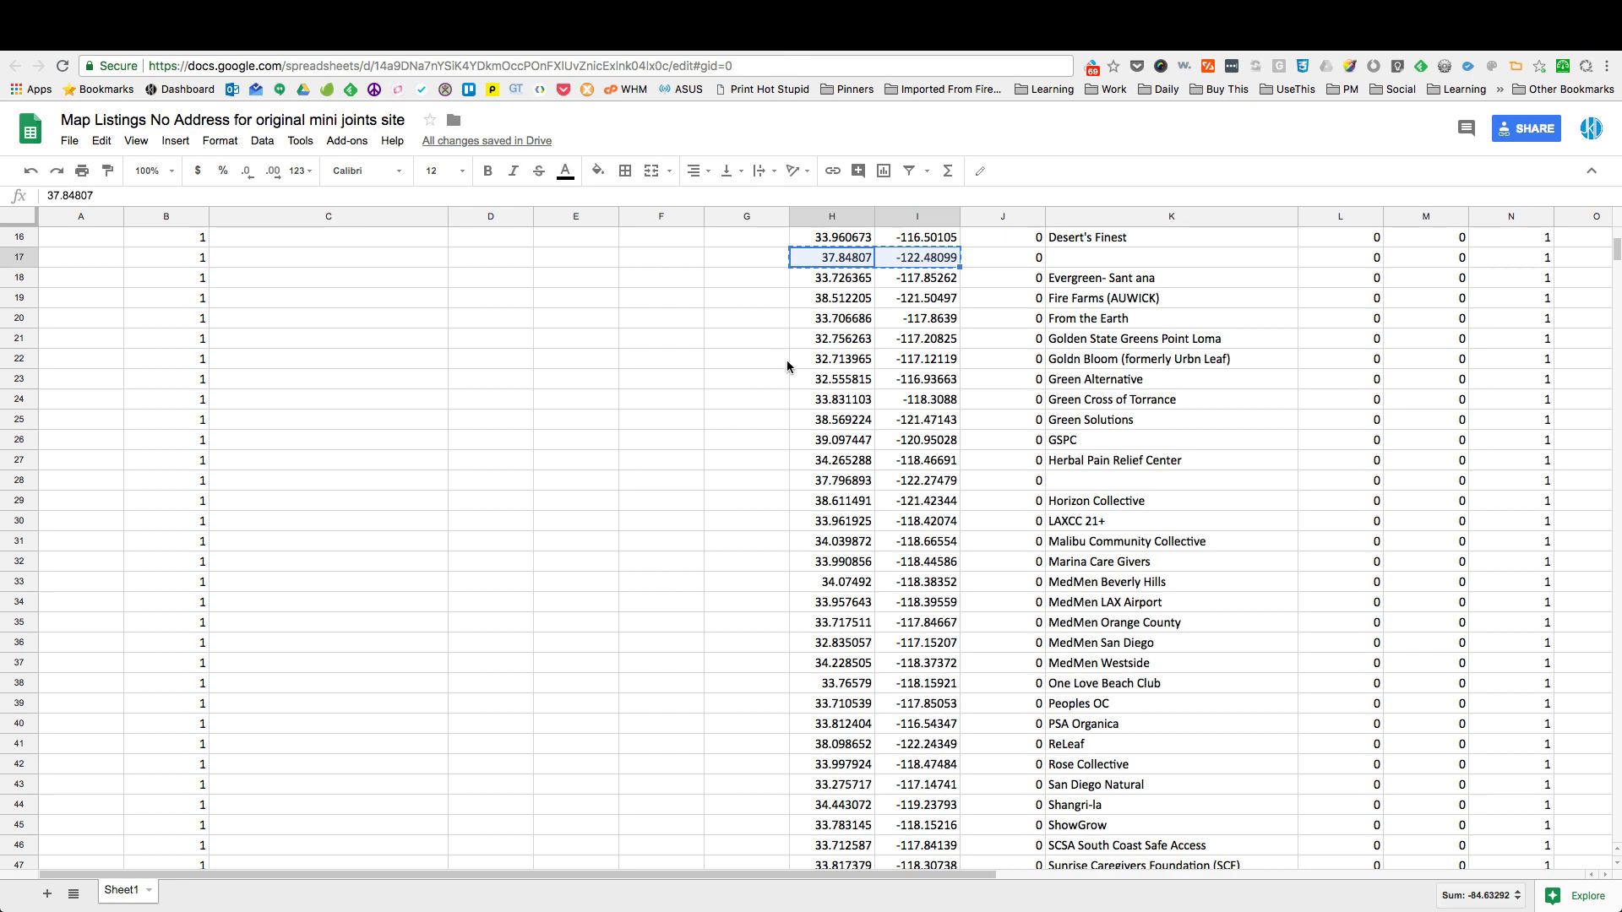
scroll(788, 363, up, 5)
scroll(788, 364, right, 8)
scroll(788, 364, left, 8)
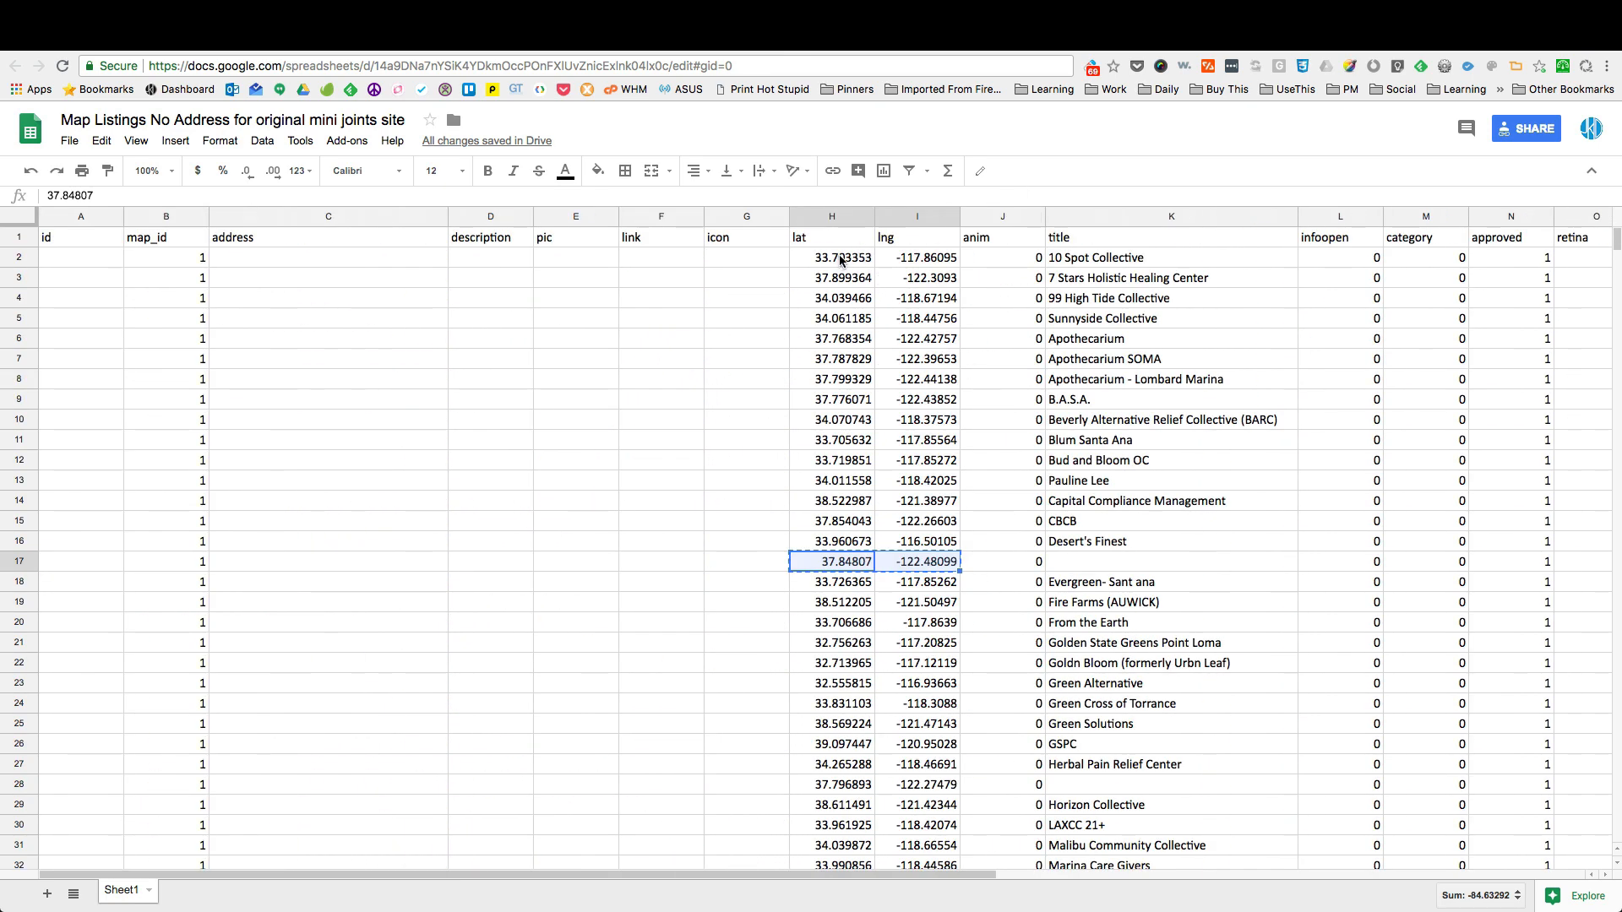
scroll(909, 260, down, 9)
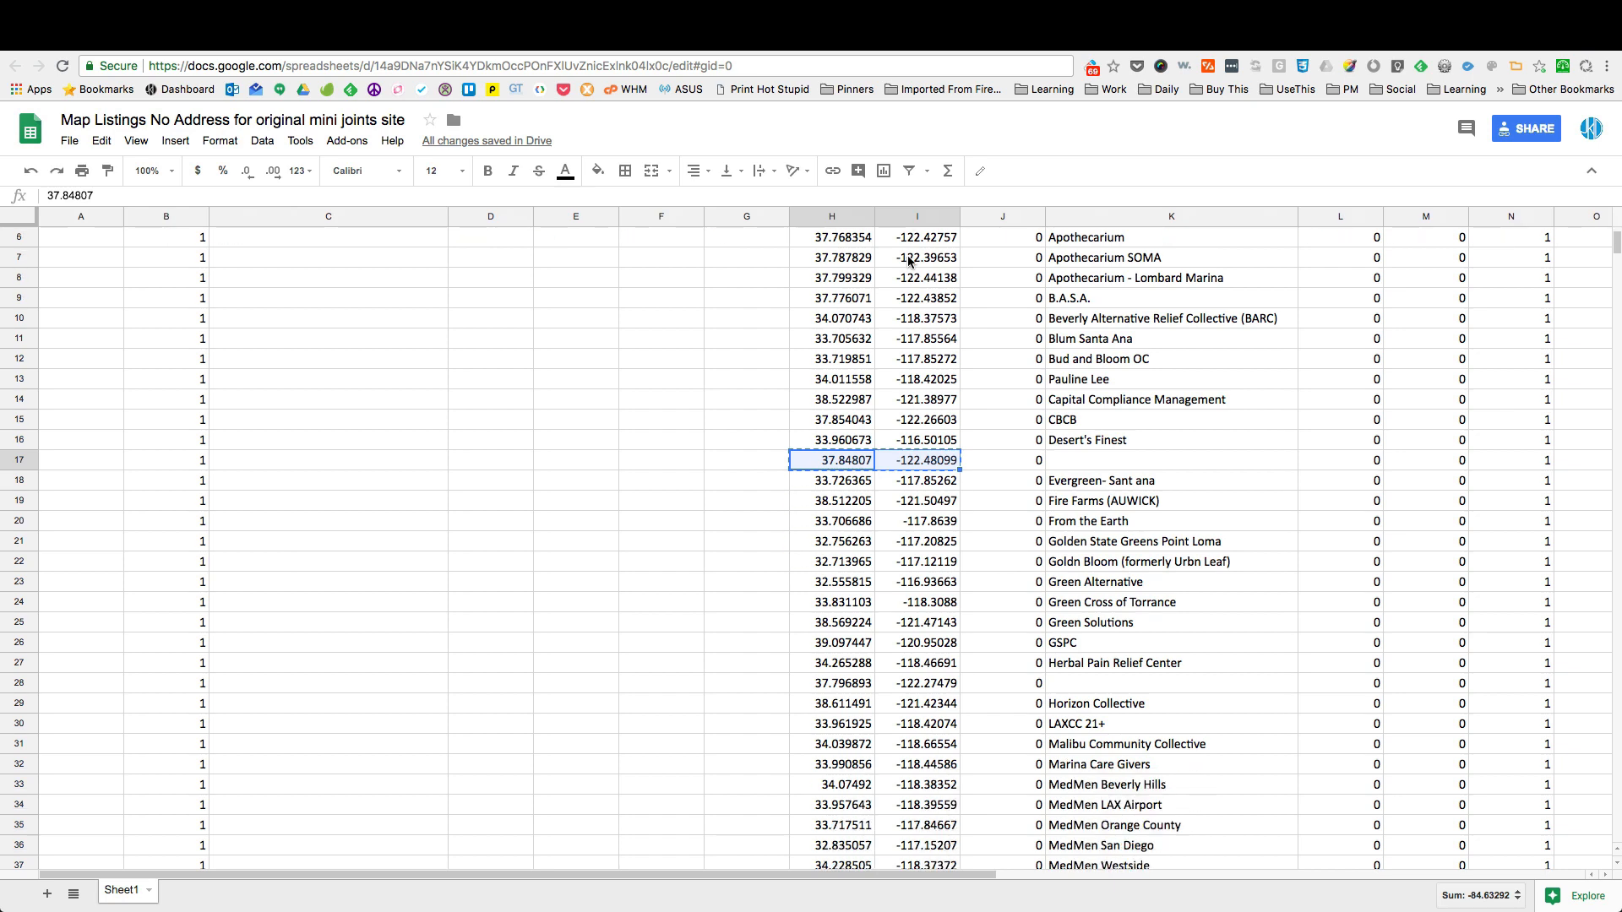
scroll(909, 260, up, 9)
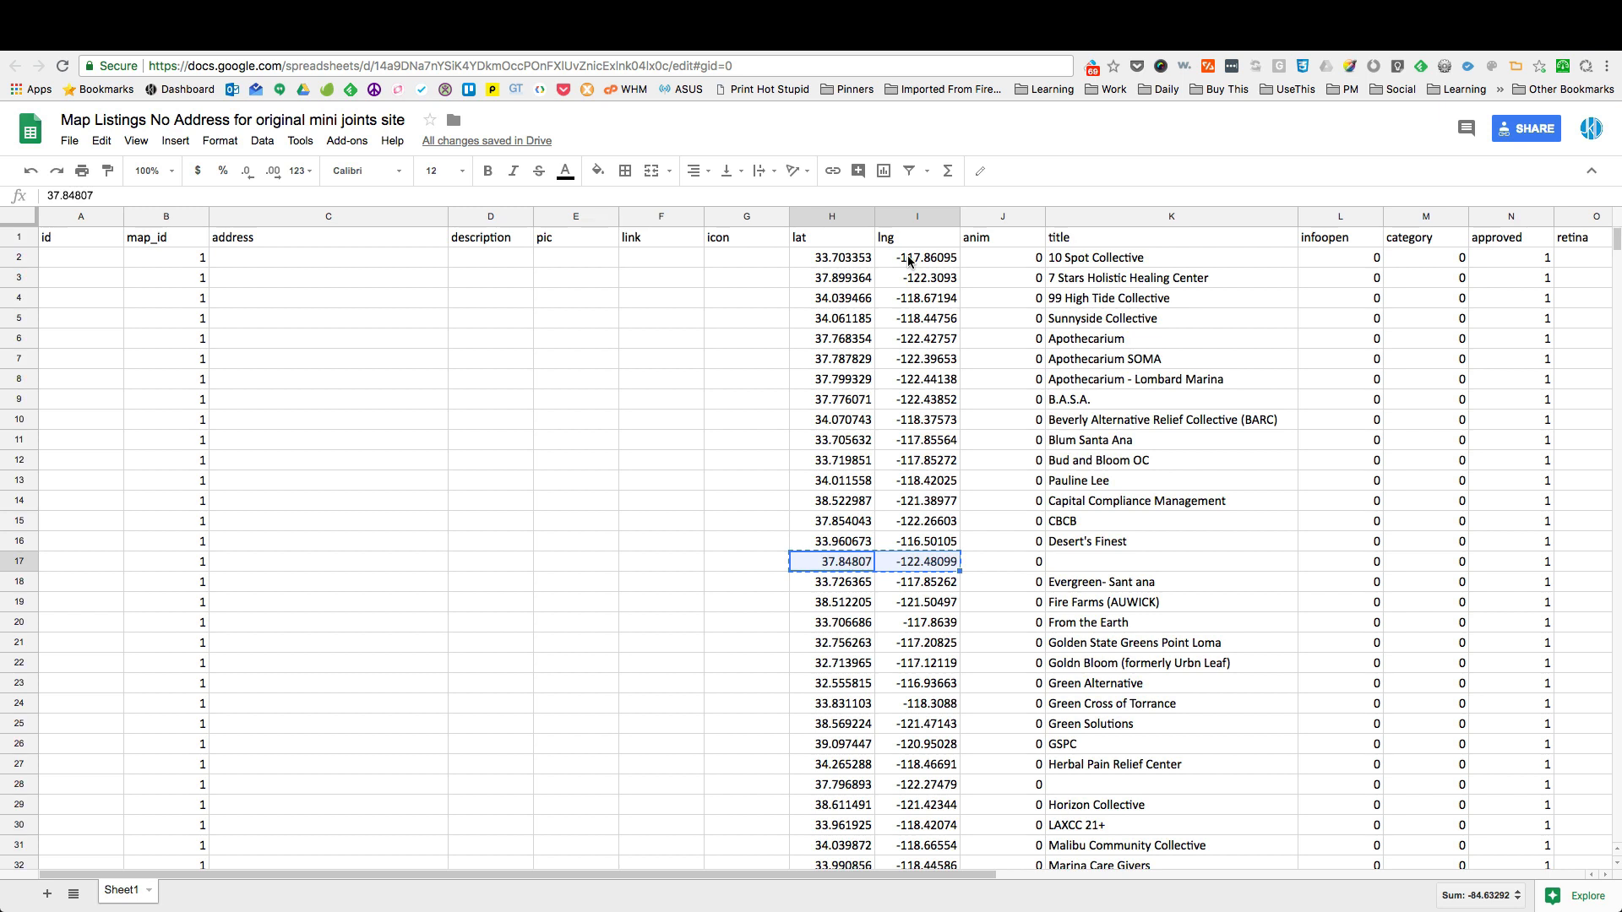
scroll(909, 260, right, 3)
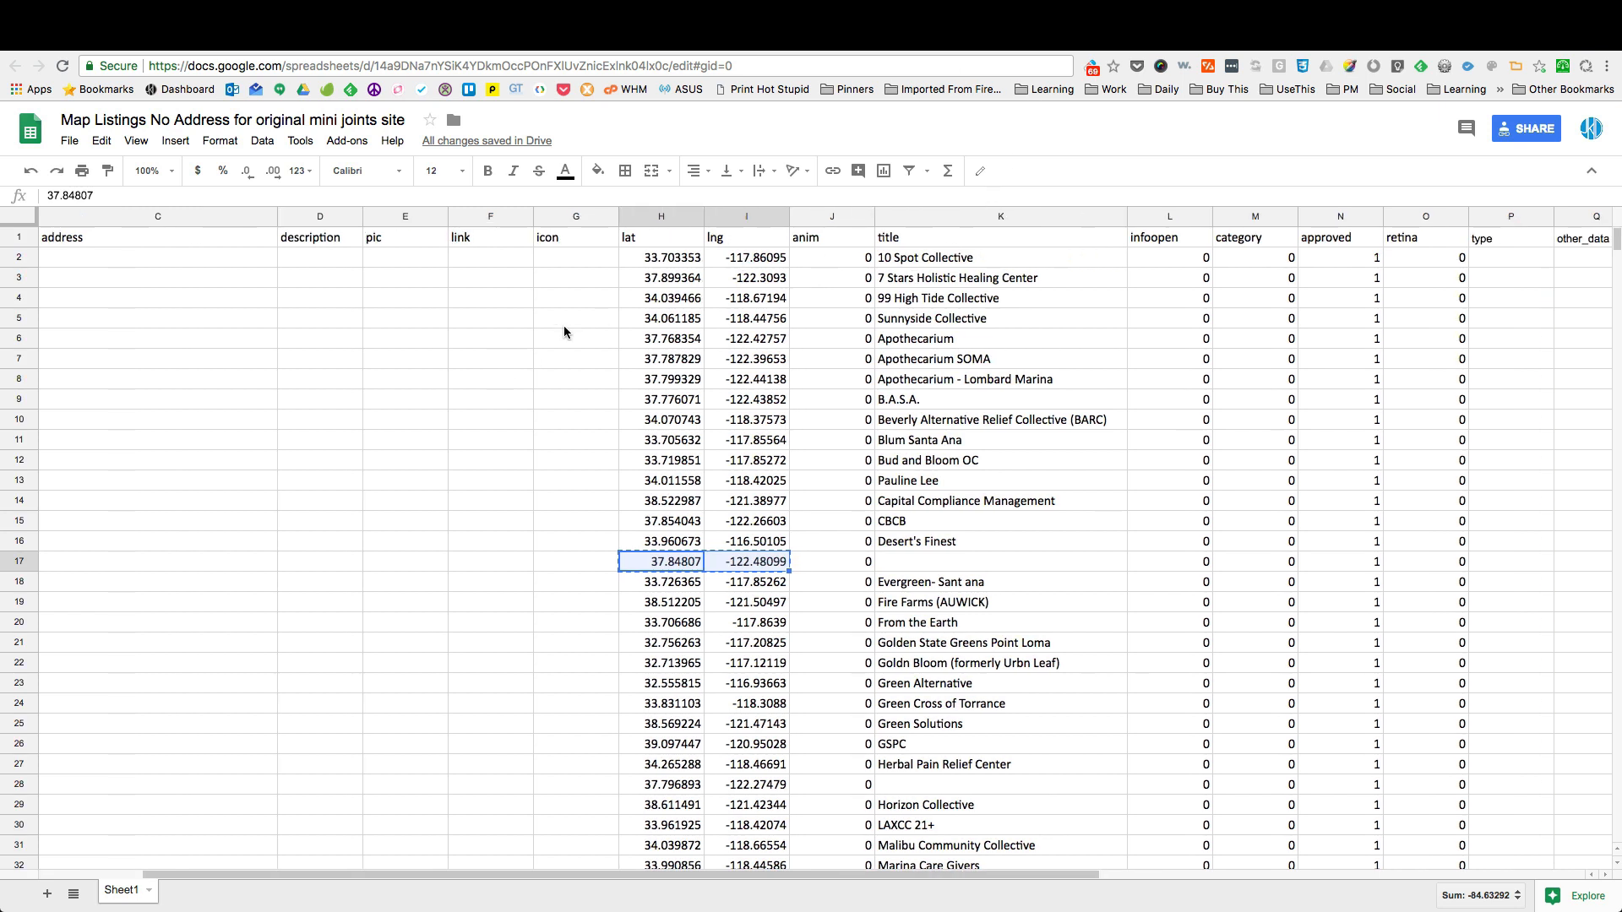
Step: Open LatLong.net's address-to-coordinates converter and view the Geocodio site as another geocoding option
key(ctrl+Tab)
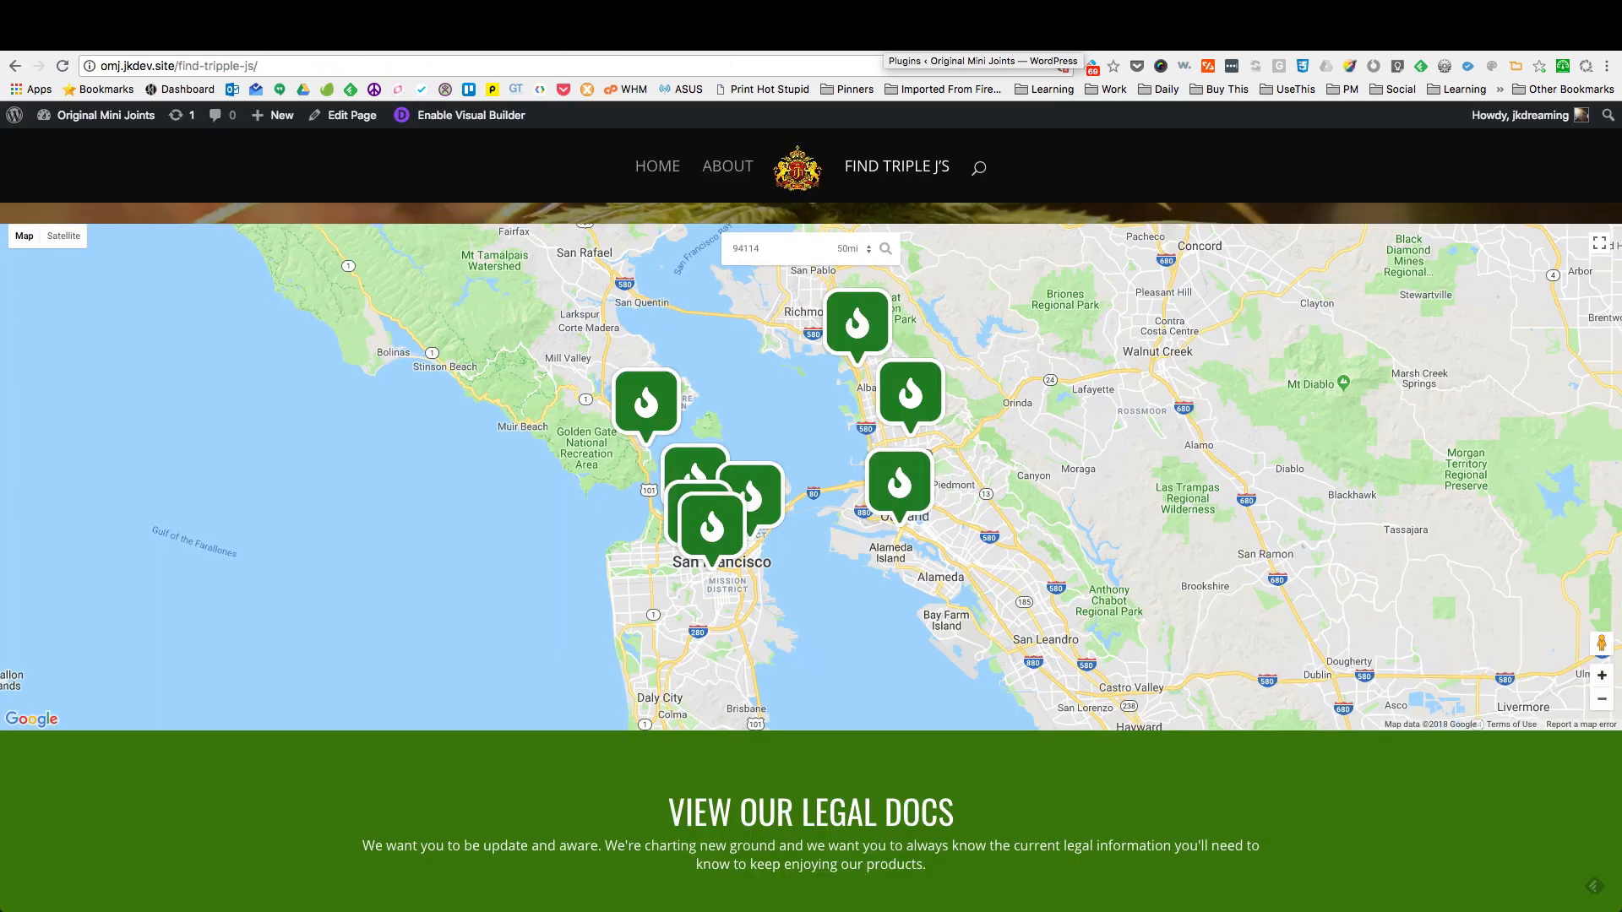
key(super+t)
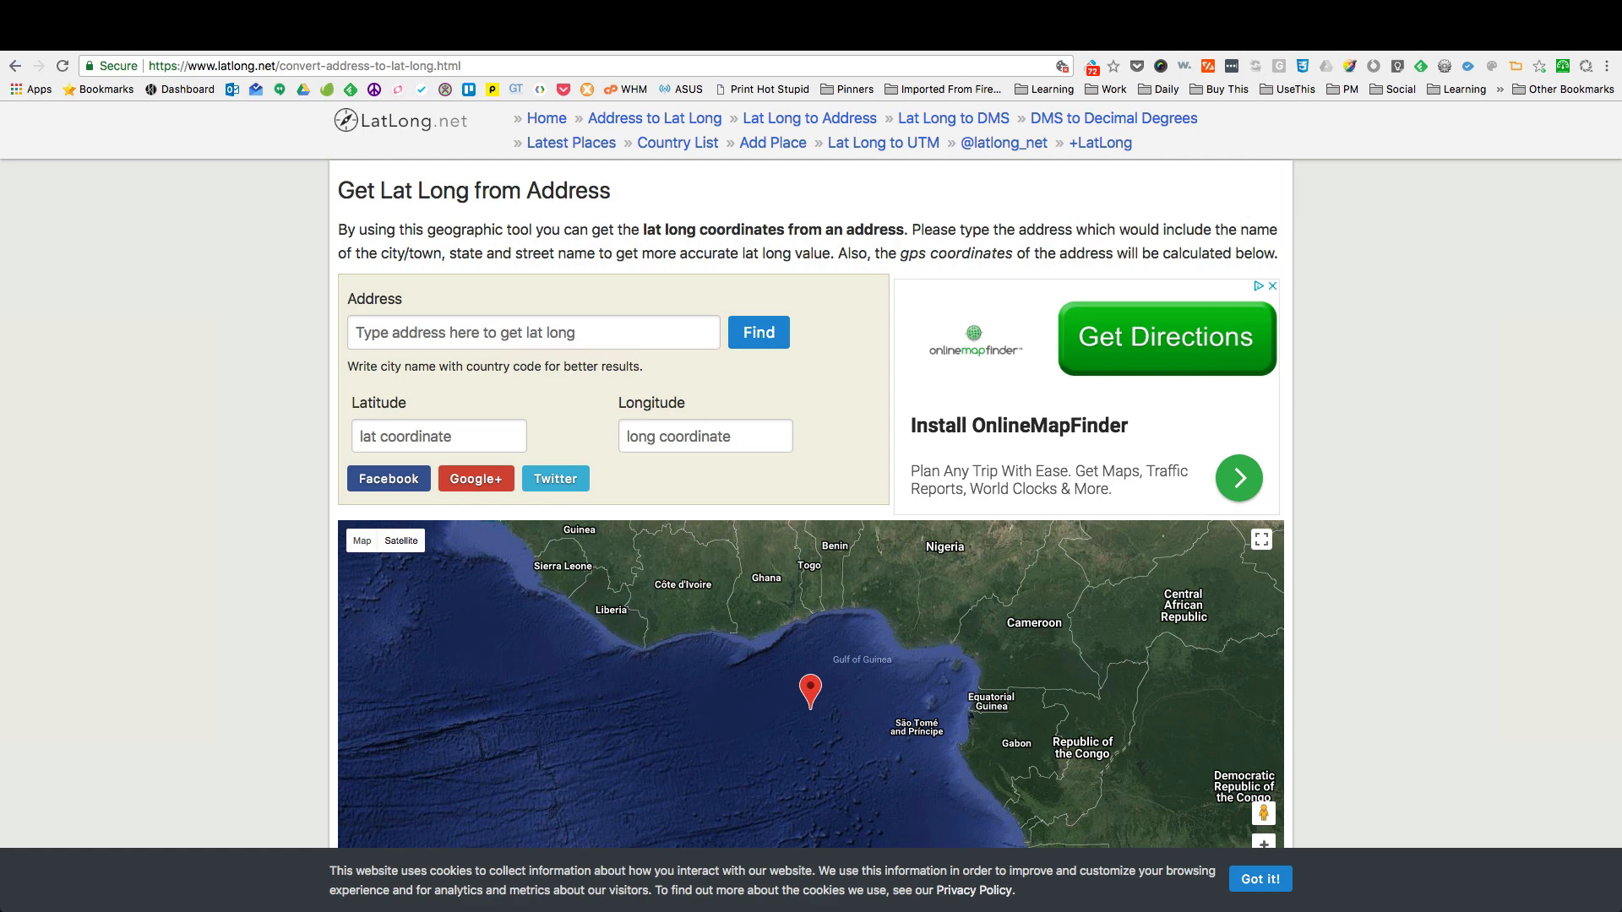
key(ctrl+Tab)
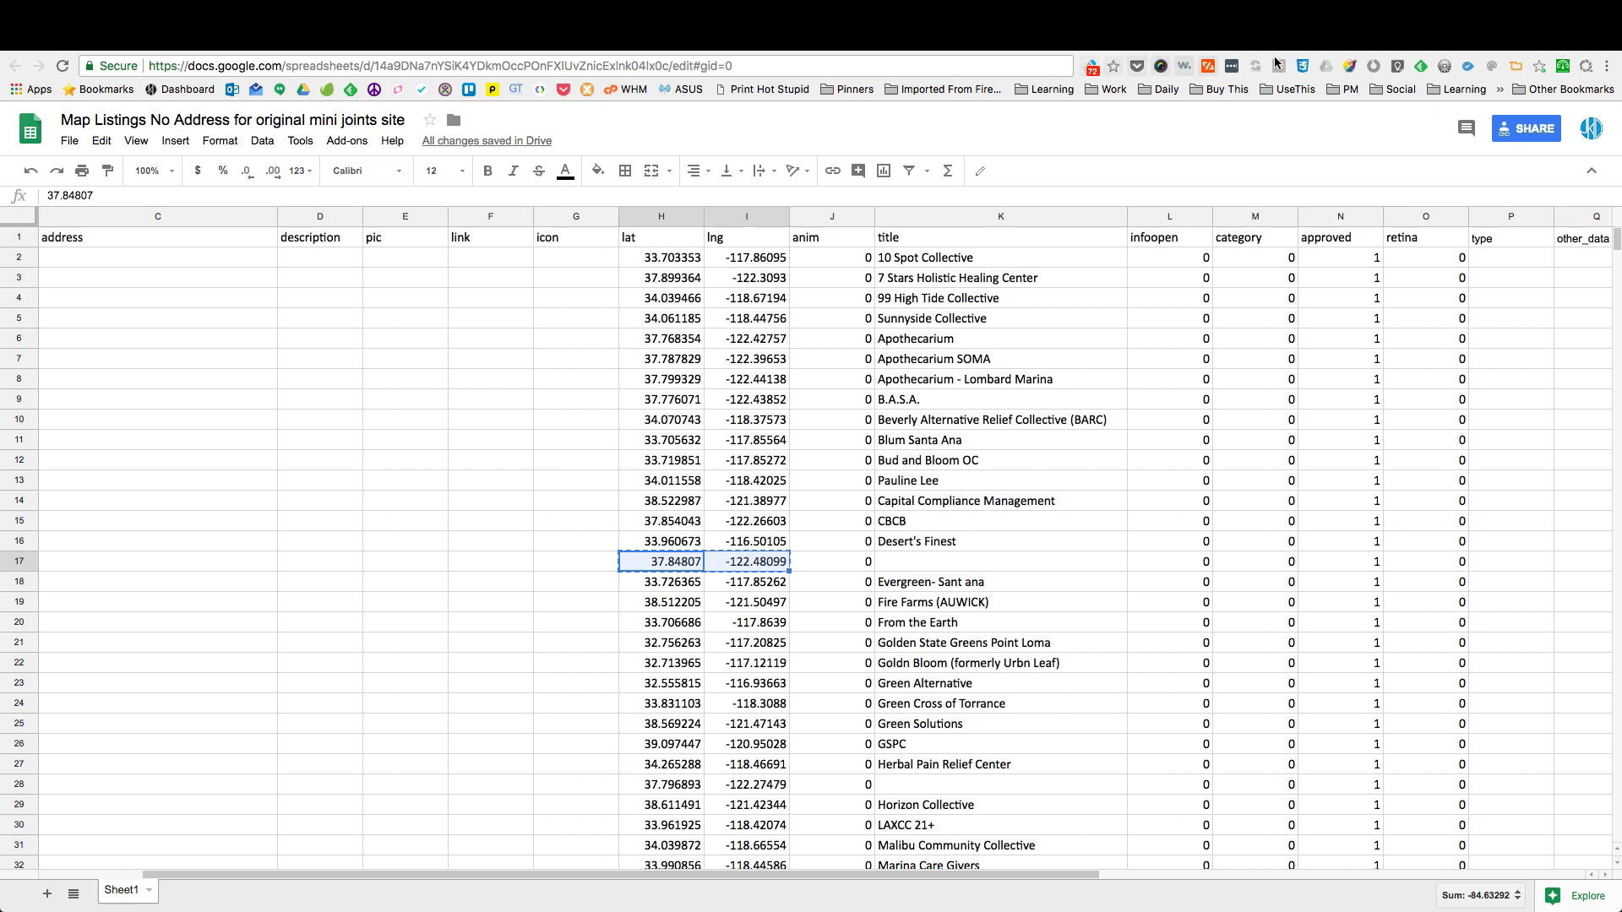
key(ctrl+Tab)
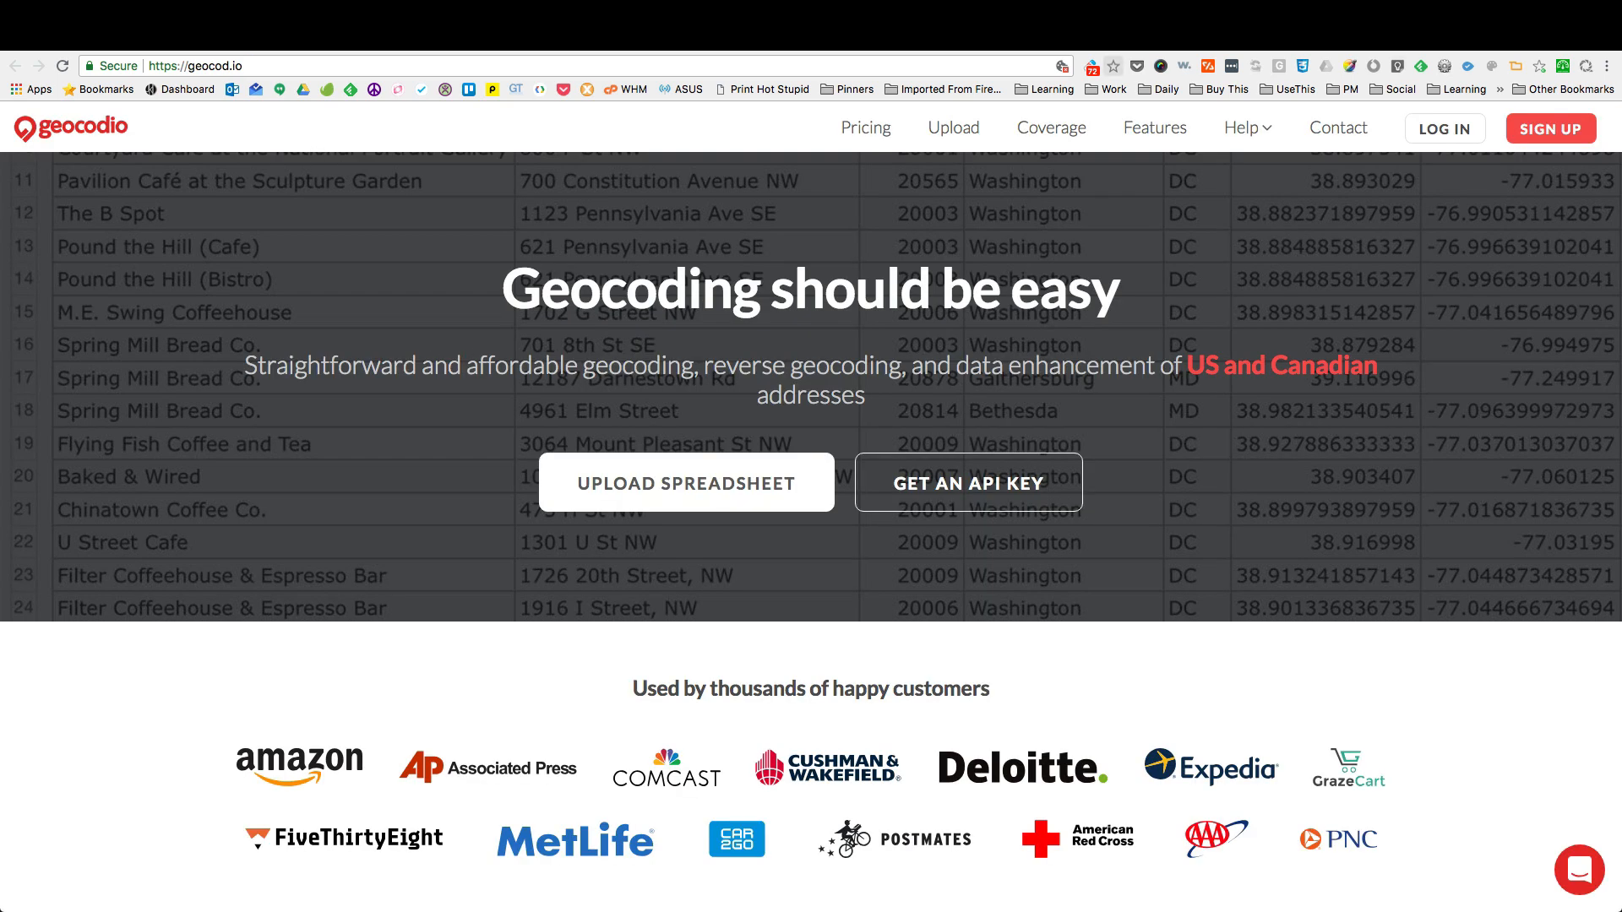
key(ctrl+Tab)
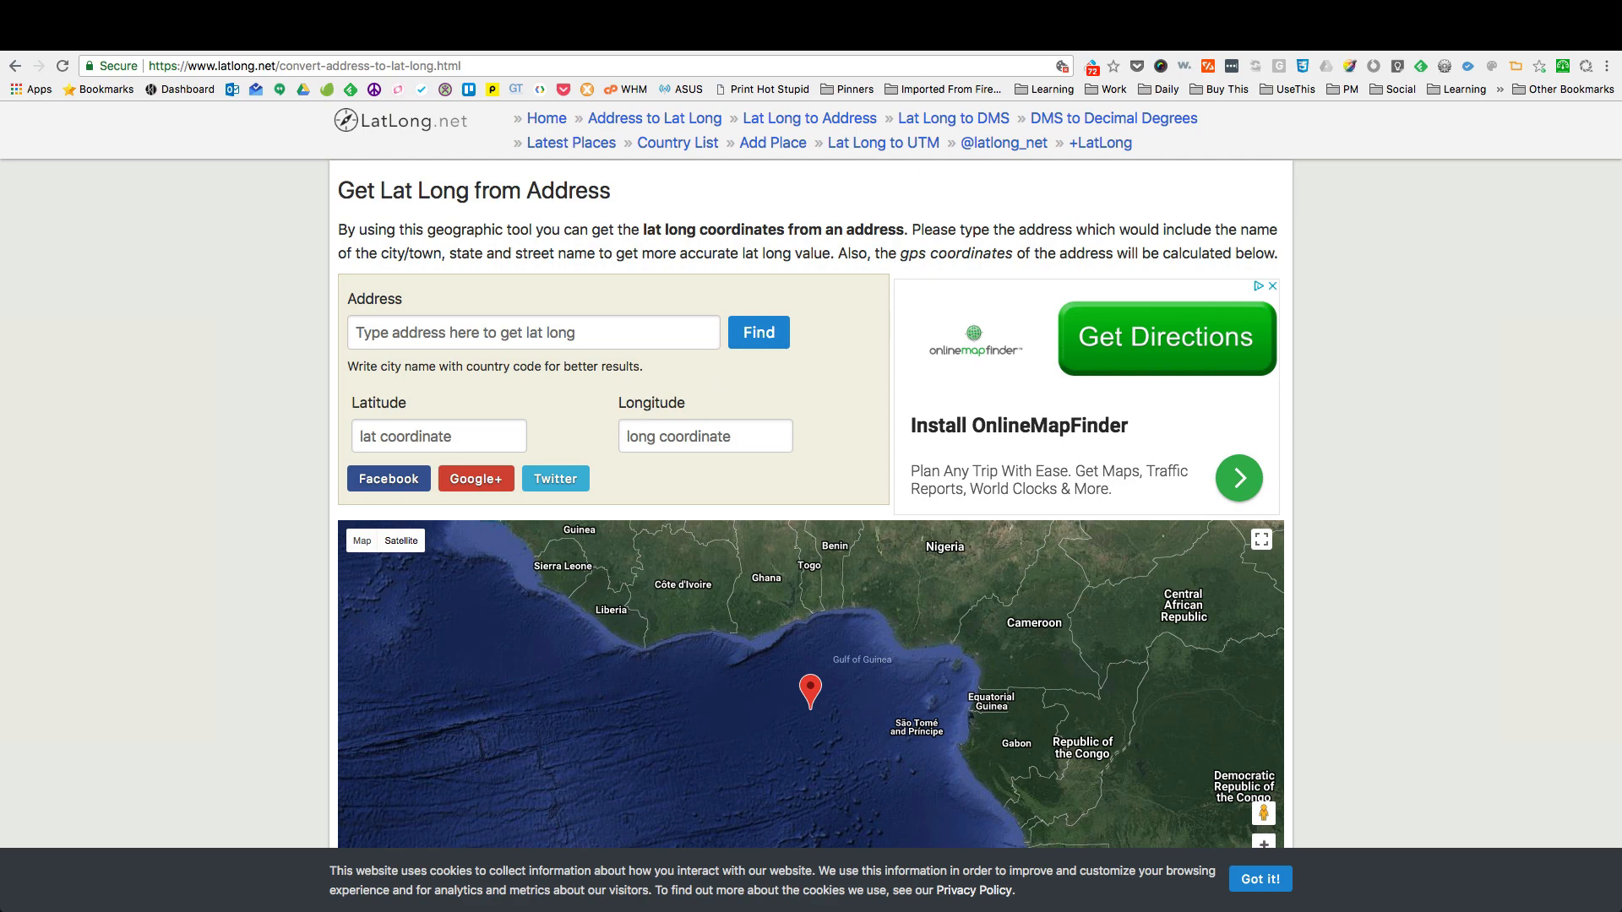
Step: Return to the Map Listings spreadsheet and review the coordinates and titles of the listed stores
key(ctrl+Tab)
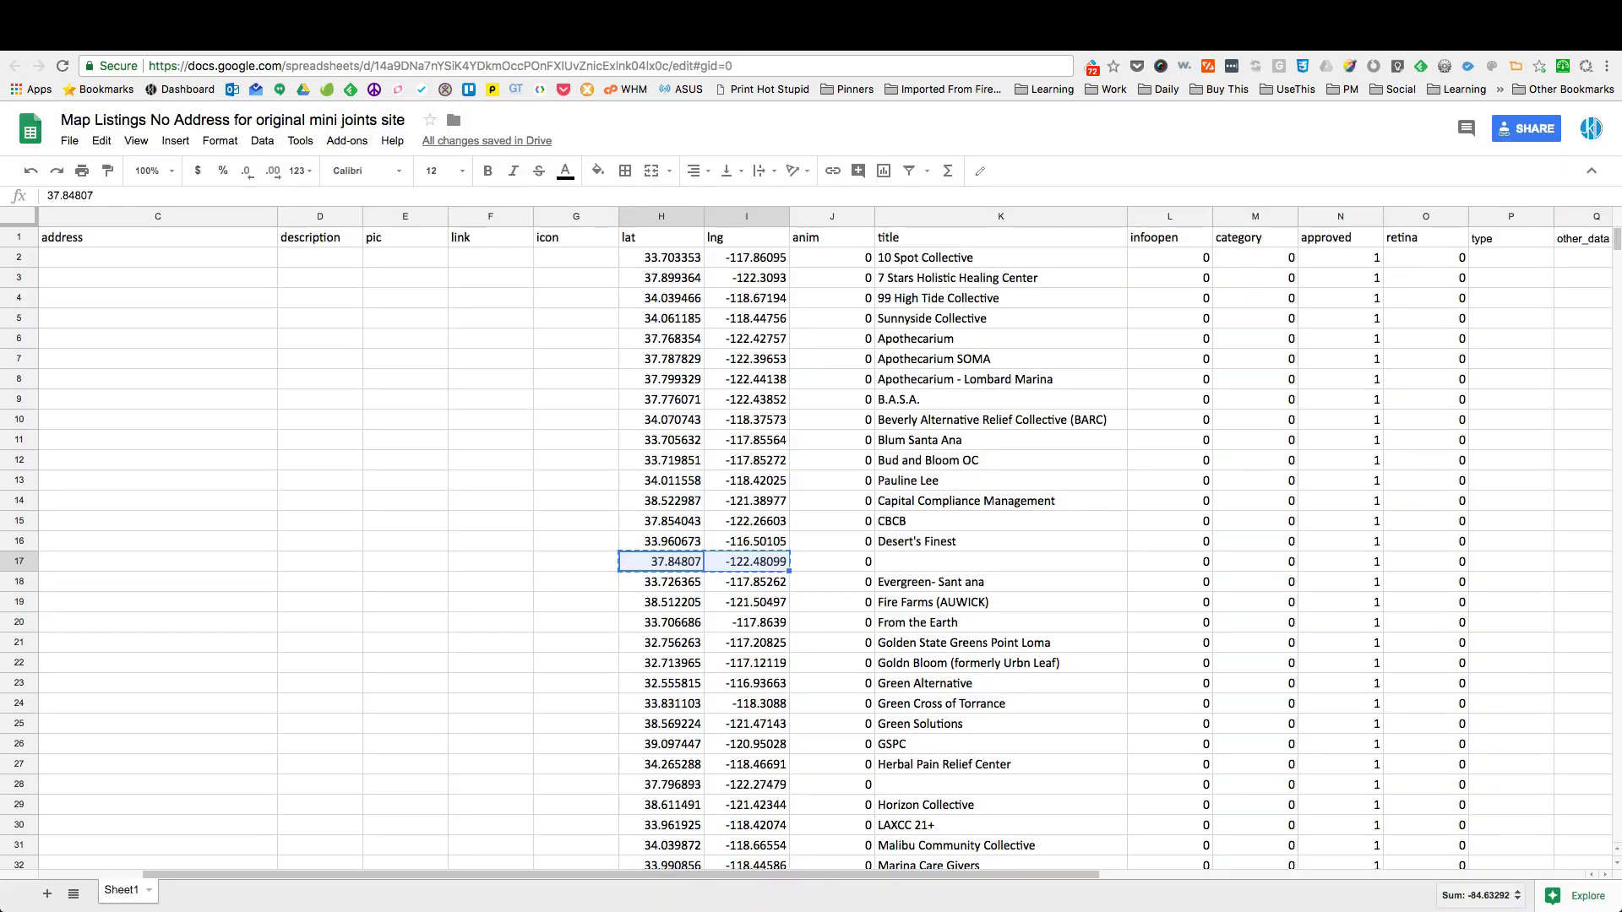
scroll(1003, 255, down, 3)
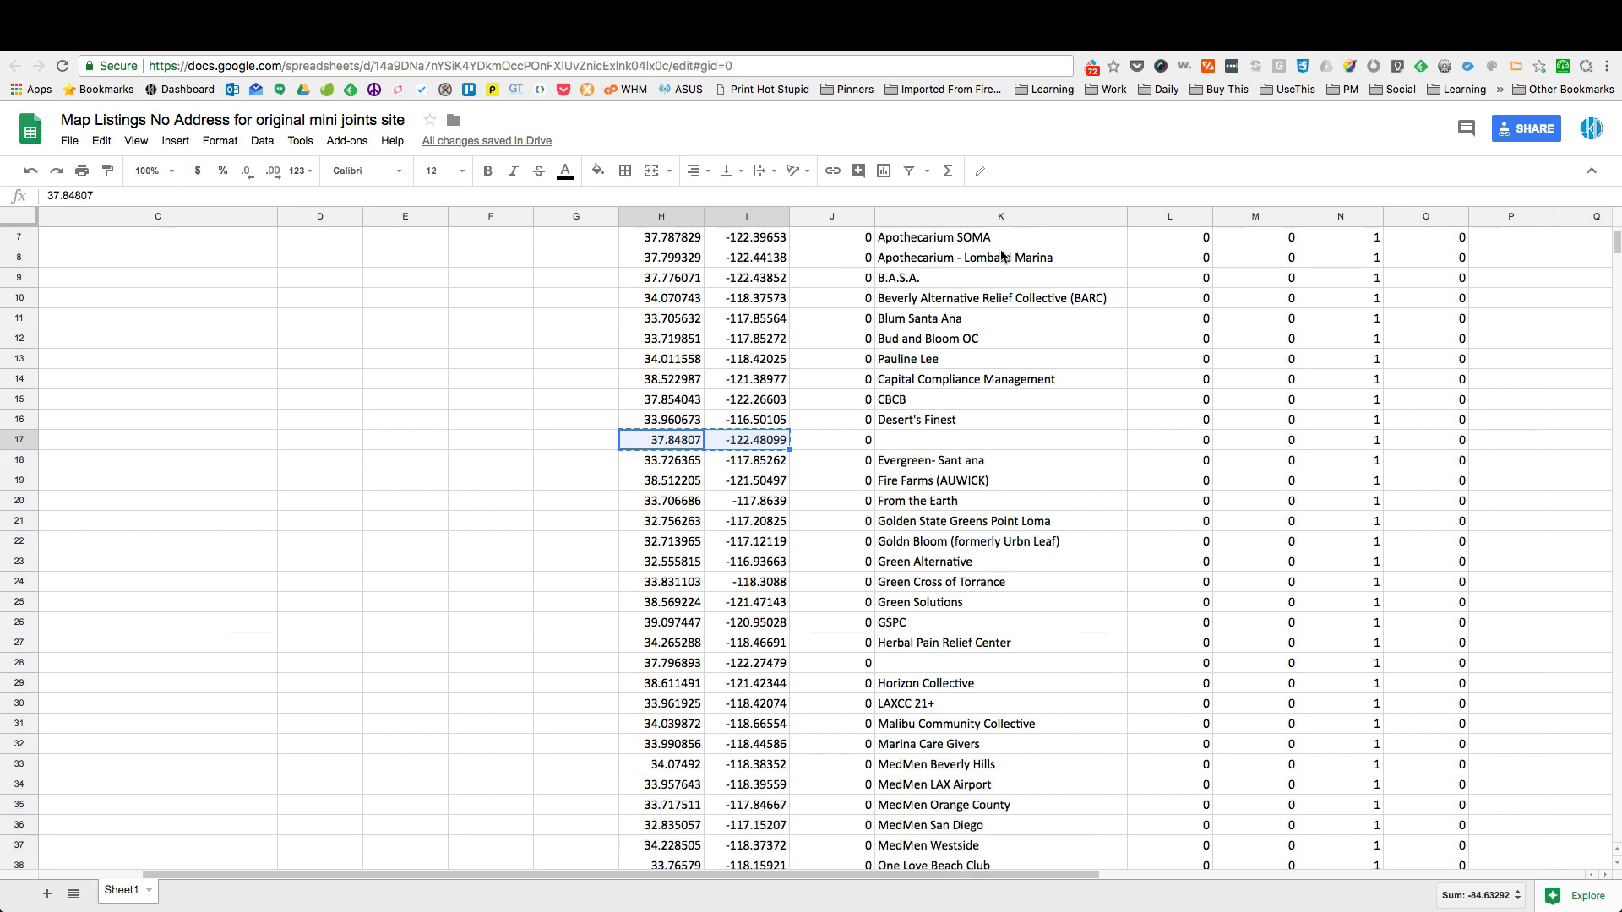
scroll(1001, 250, left, 2)
scroll(1000, 250, up, 5)
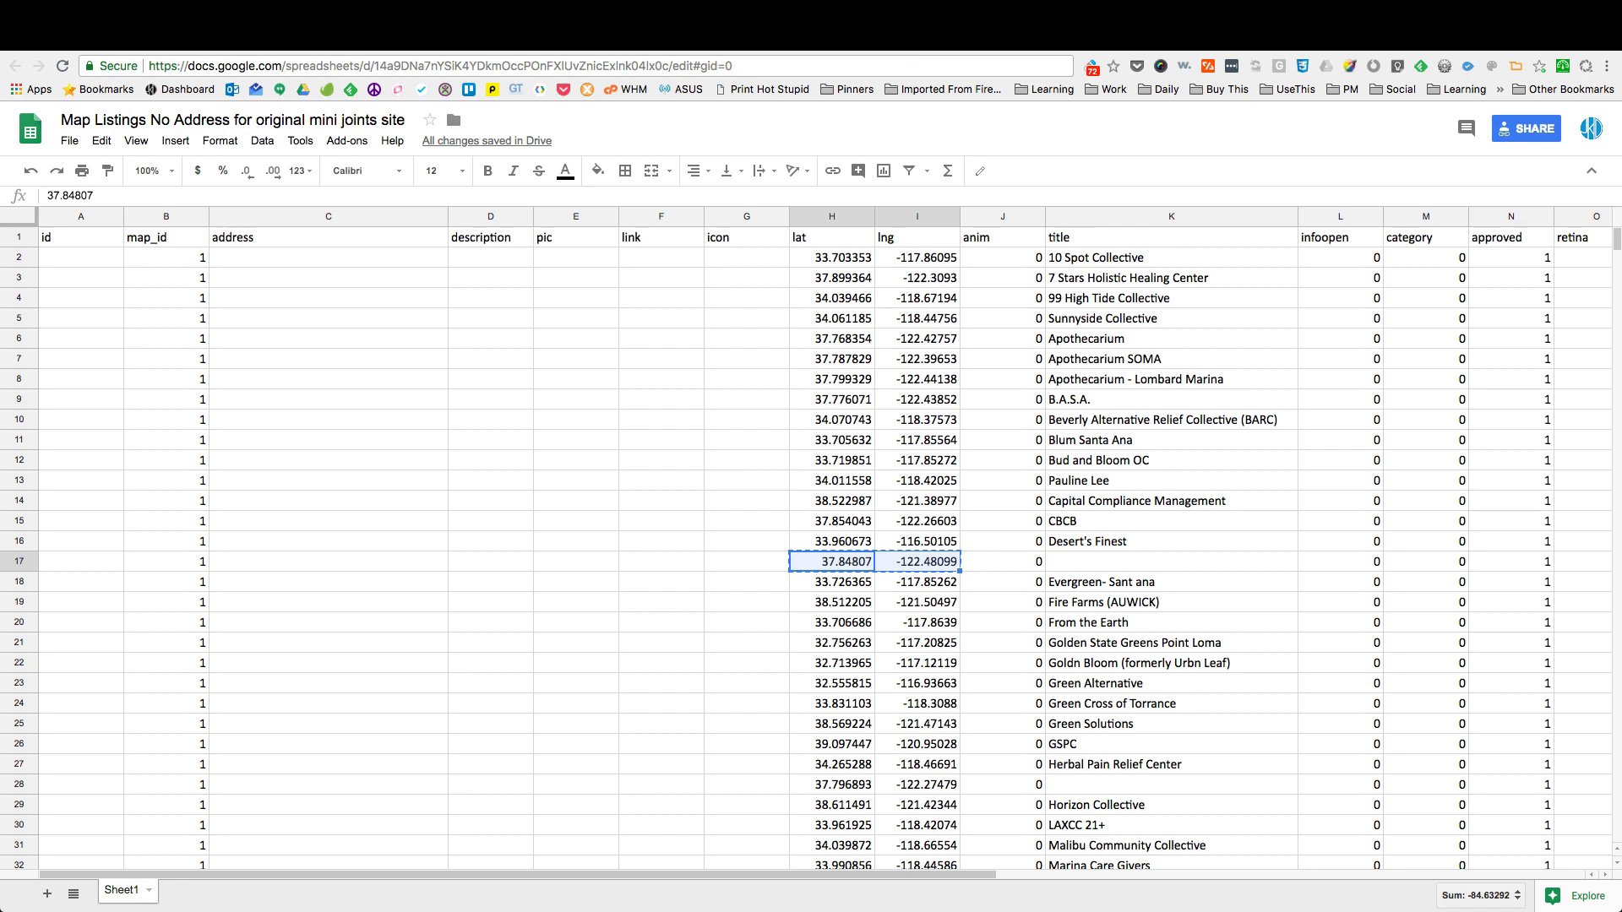
Step: Switch to the WordPress editor for the Find Tripple J map and examine its list of markers and their addresses
key(ctrl+Tab)
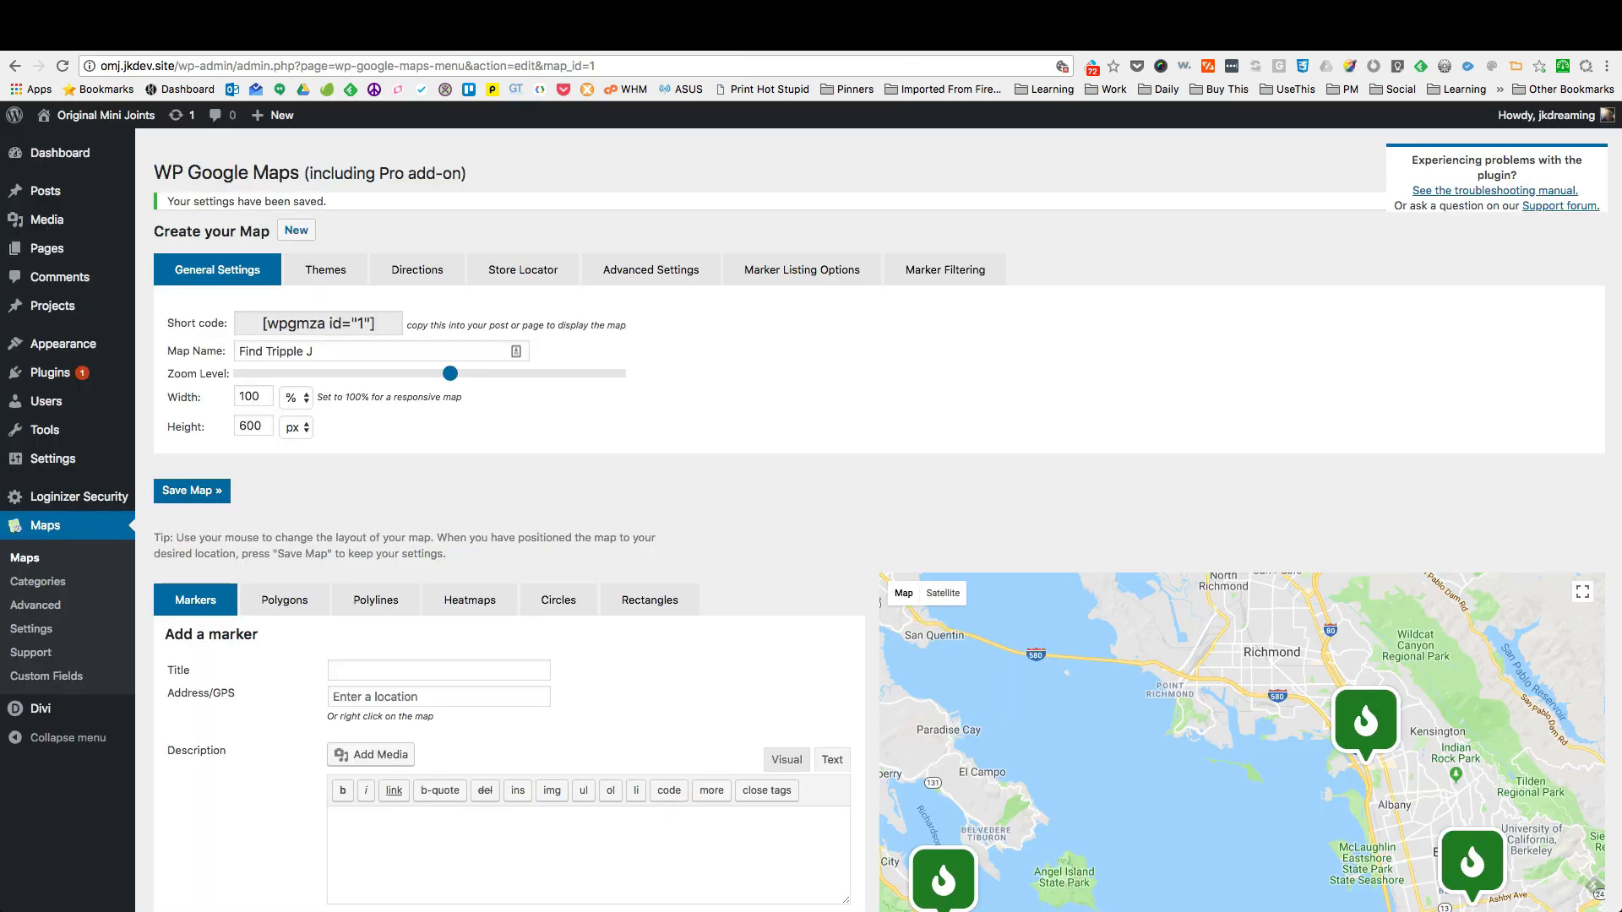
key(ctrl+Tab)
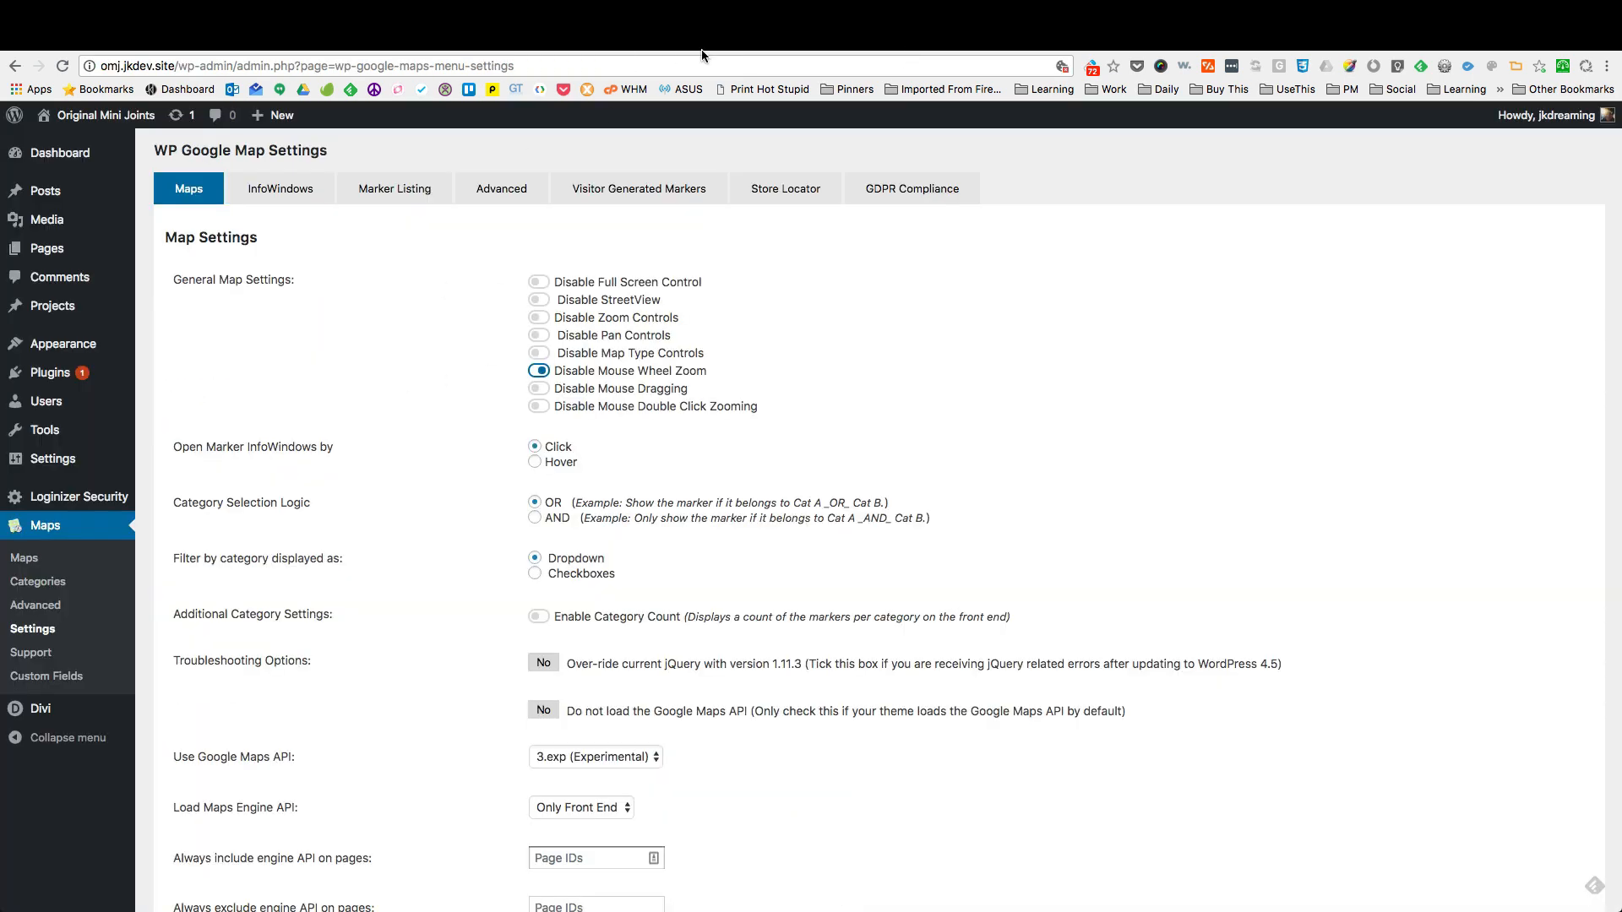
key(ctrl+shift+Tab)
scroll(484, 648, down, 15)
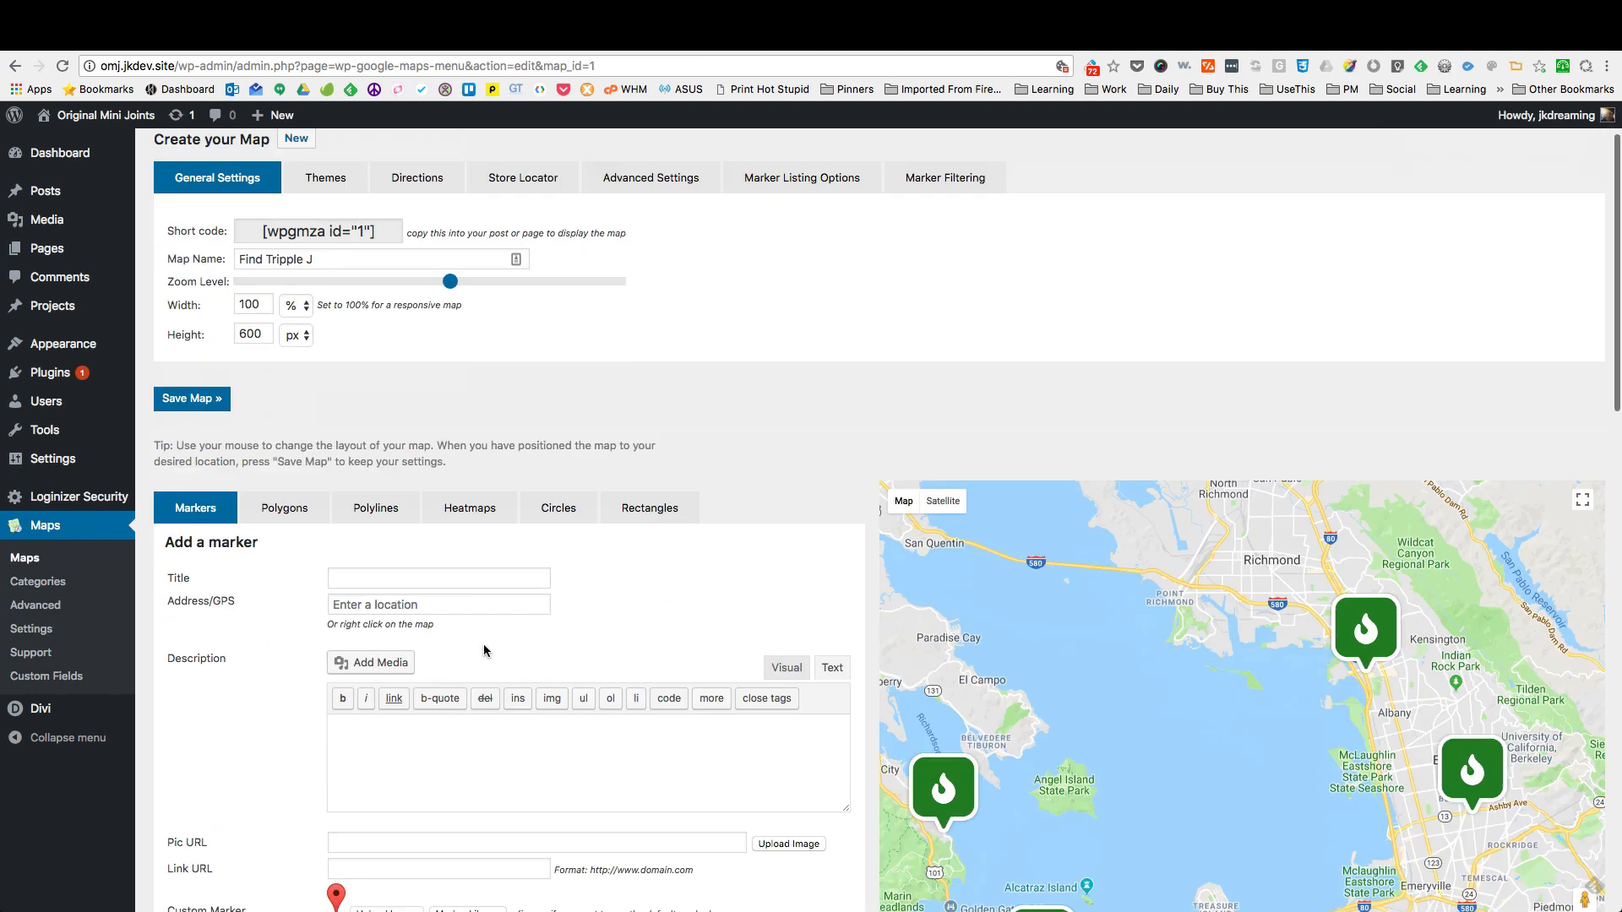
scroll(483, 651, down, 6)
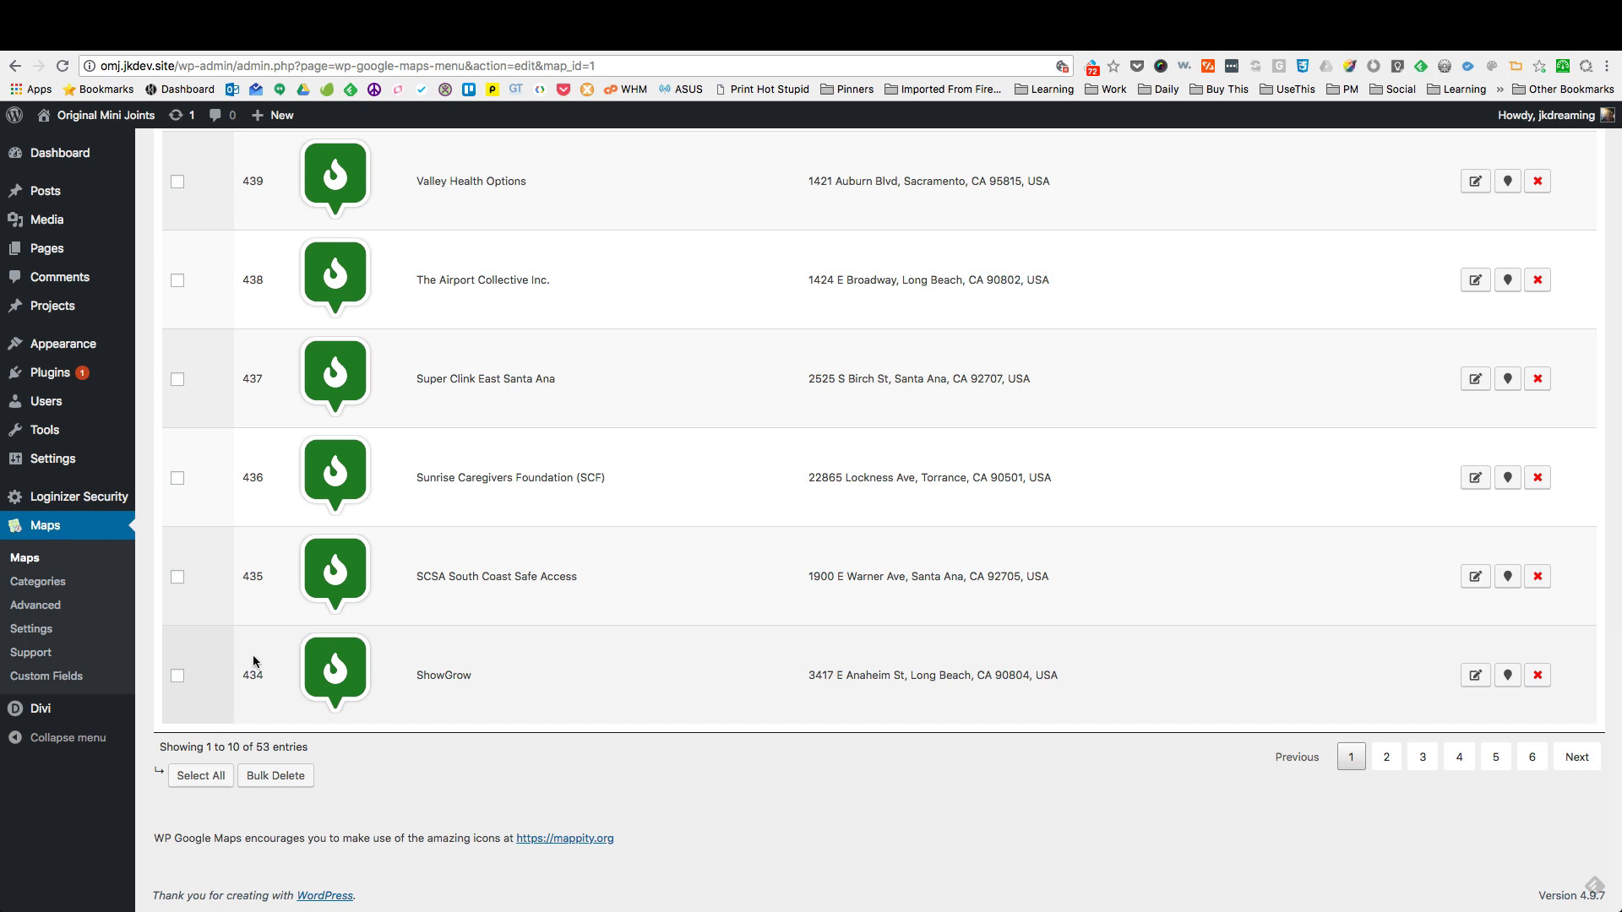
scroll(254, 674, up, 1)
scroll(254, 674, down, 1)
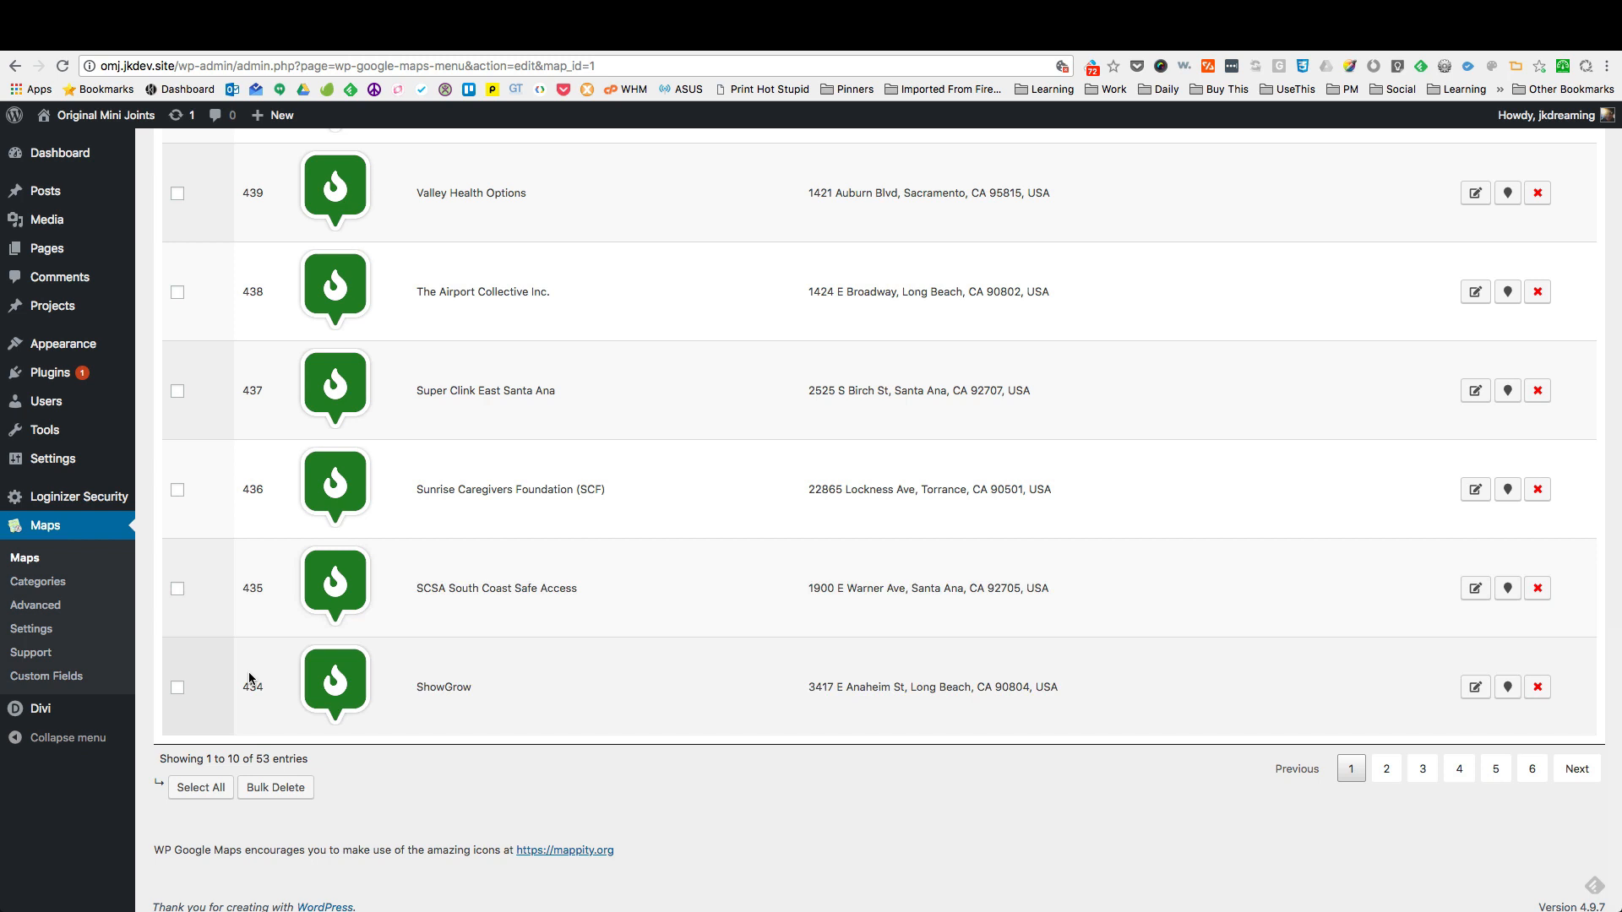
scroll(249, 679, up, 7)
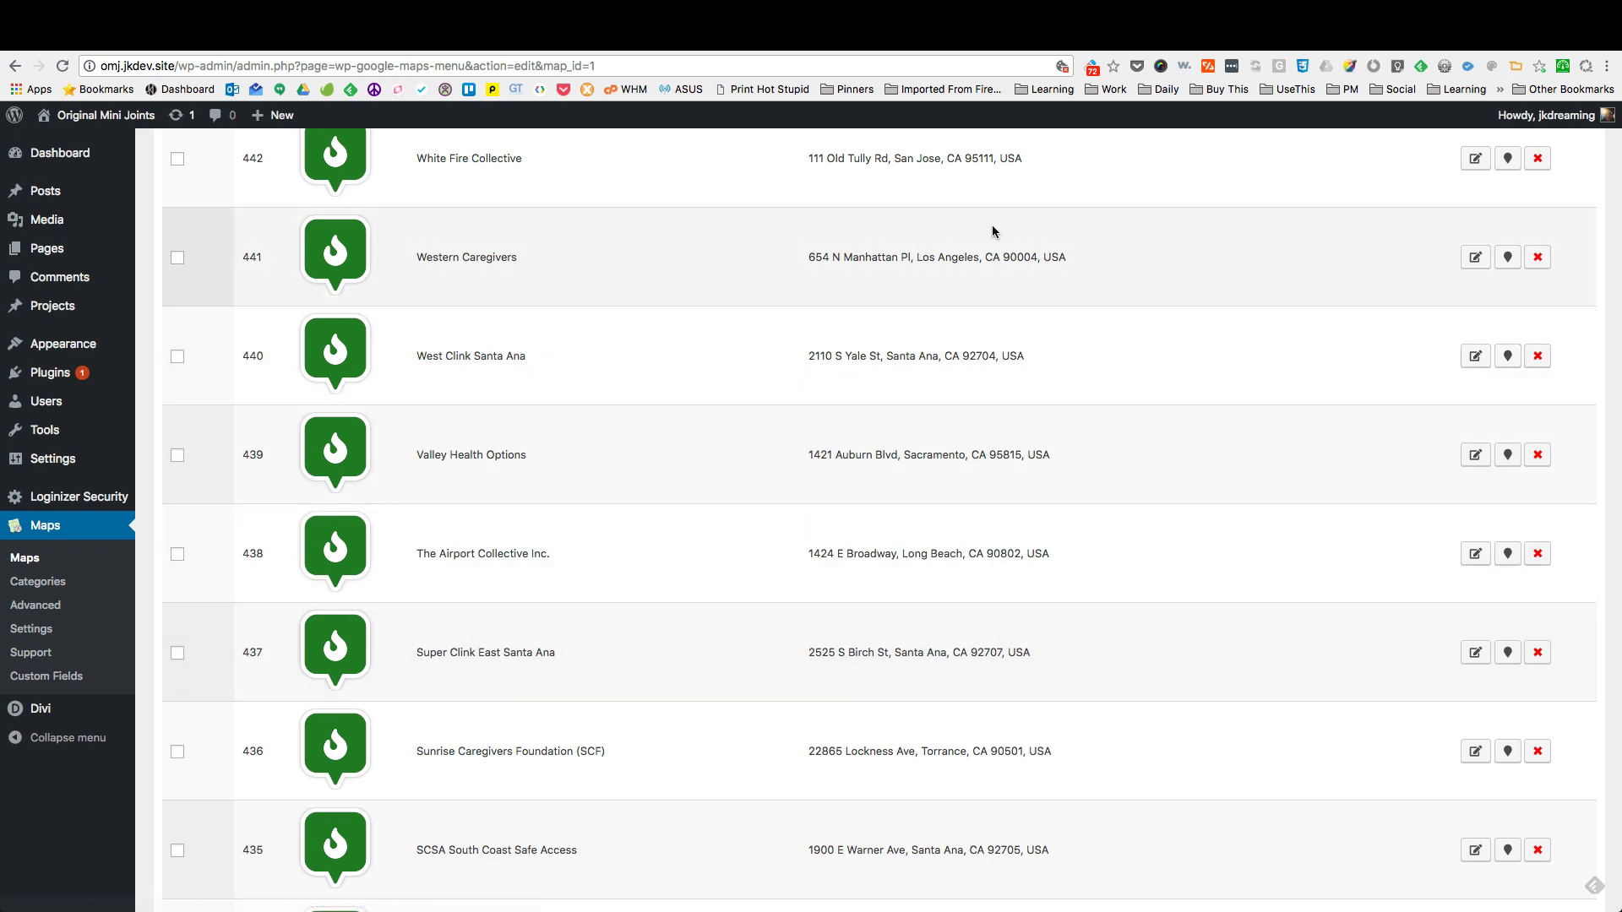
Step: Check the spreadsheet's columns from title through other_data, then view the LatLong.net address converter again
click(1004, 39)
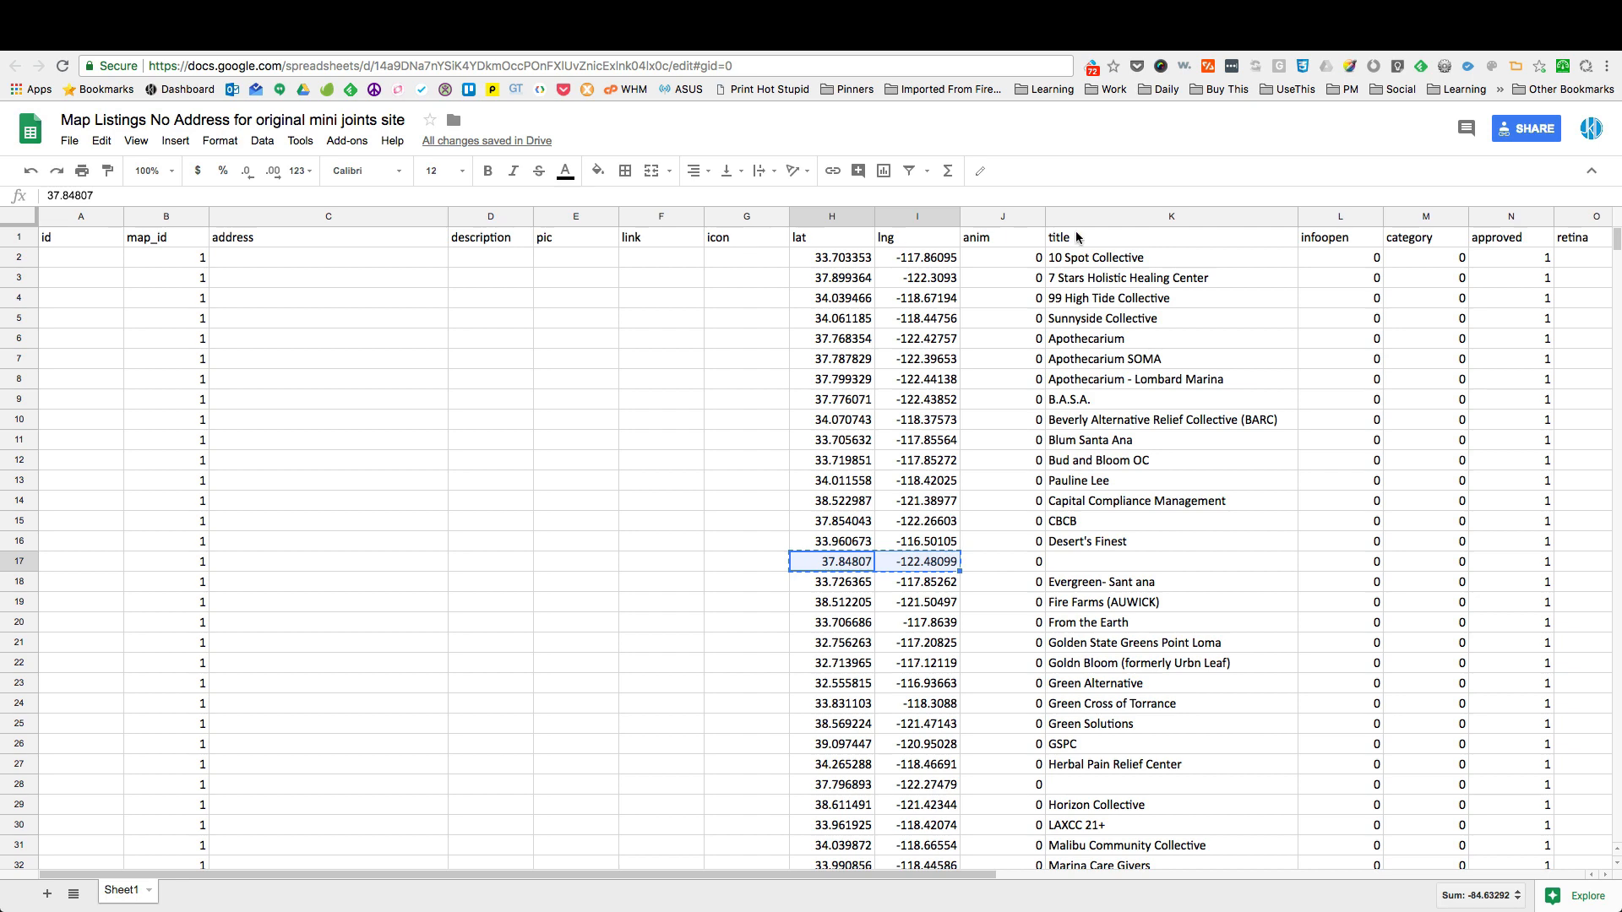
scroll(1076, 237, right, 6)
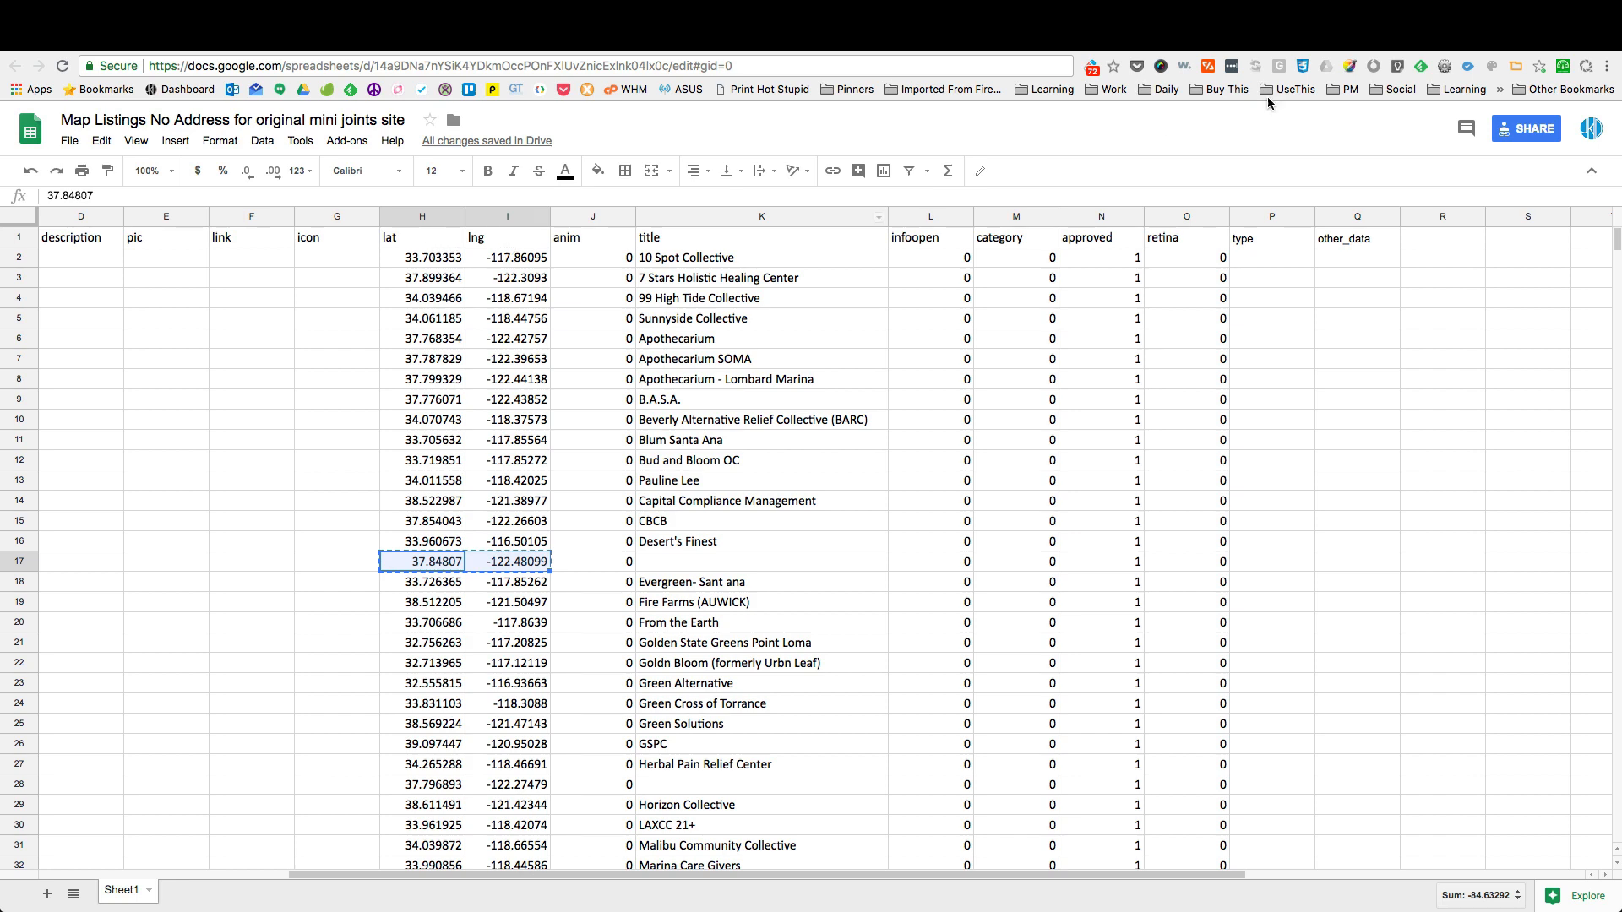
click(1436, 38)
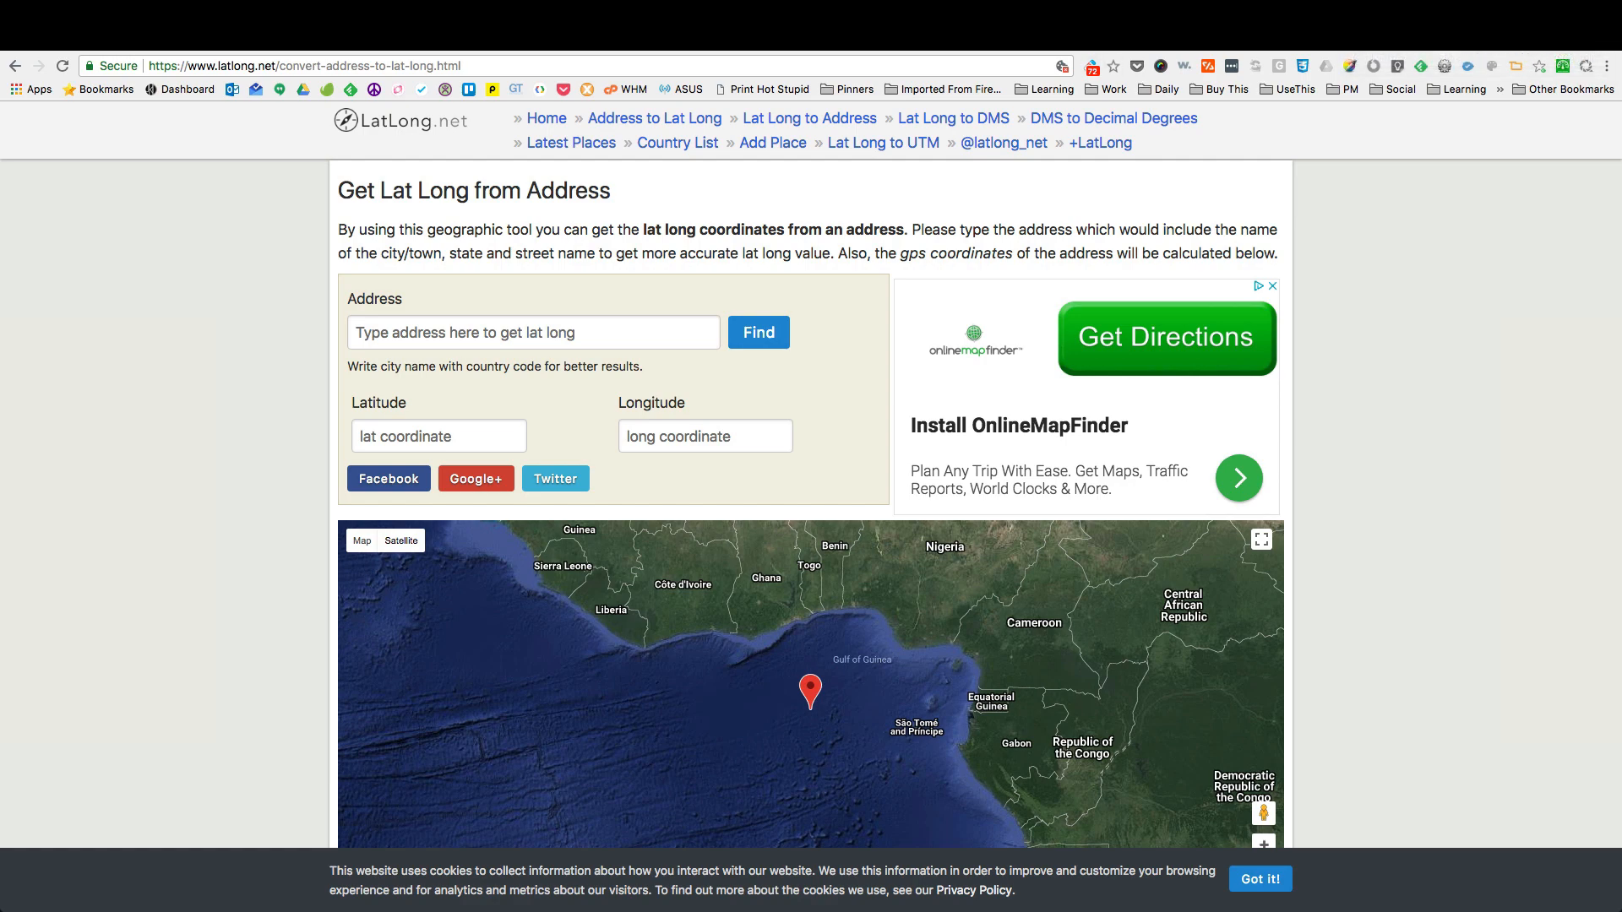
Step: Look through the spreadsheet's store rows once more, then return to the store locator map on the Find Triple J's page
click(727, 39)
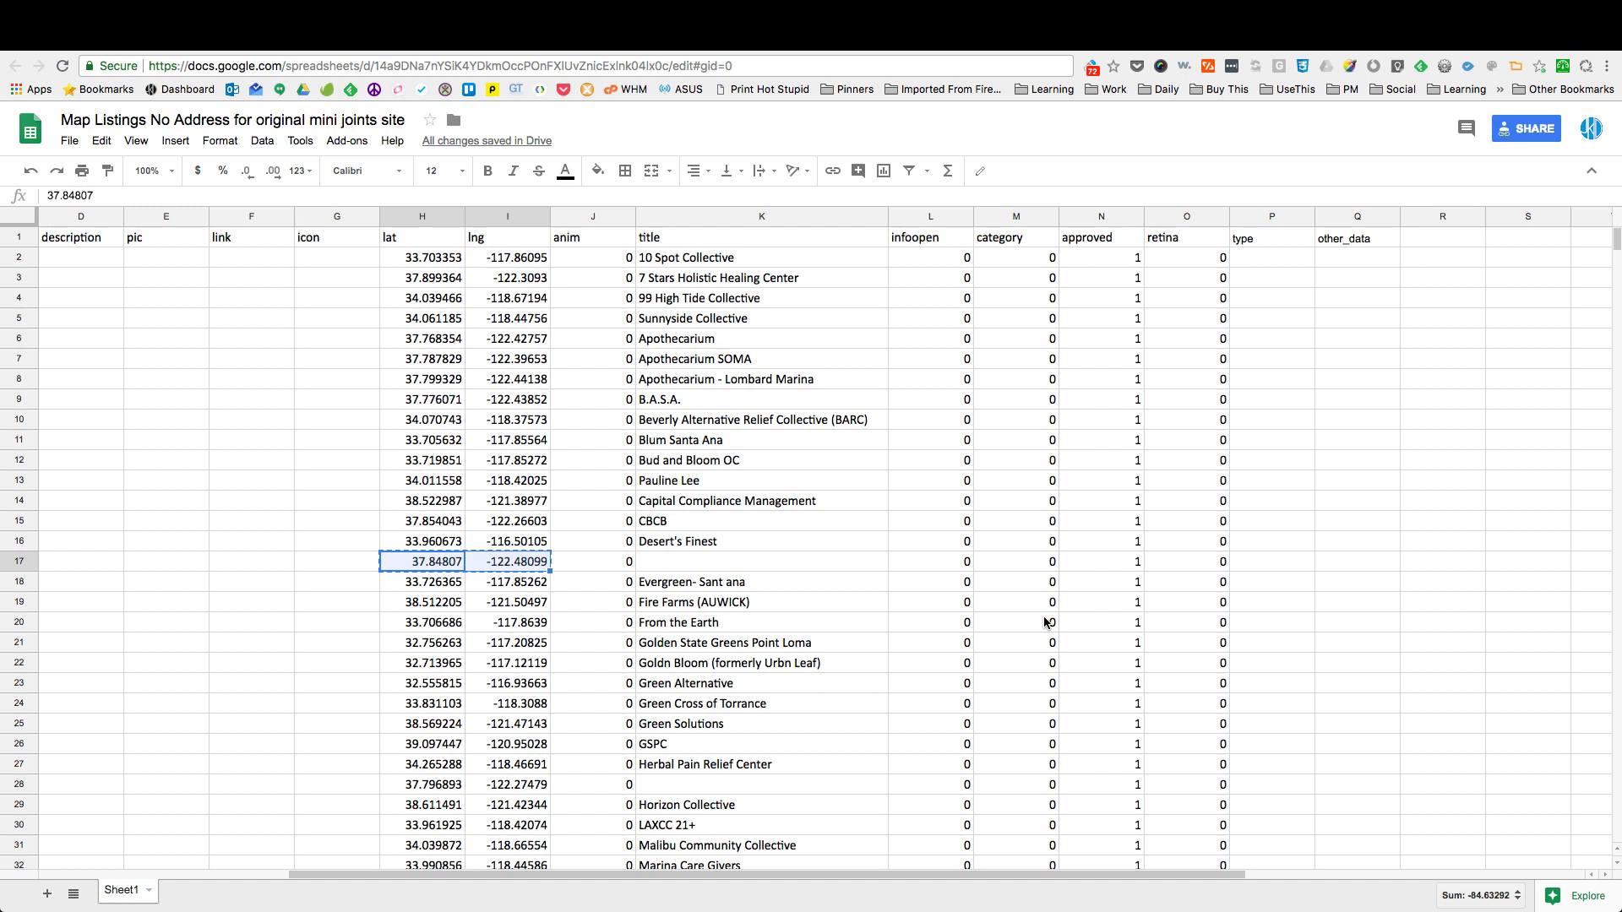
scroll(1045, 622, down, 10)
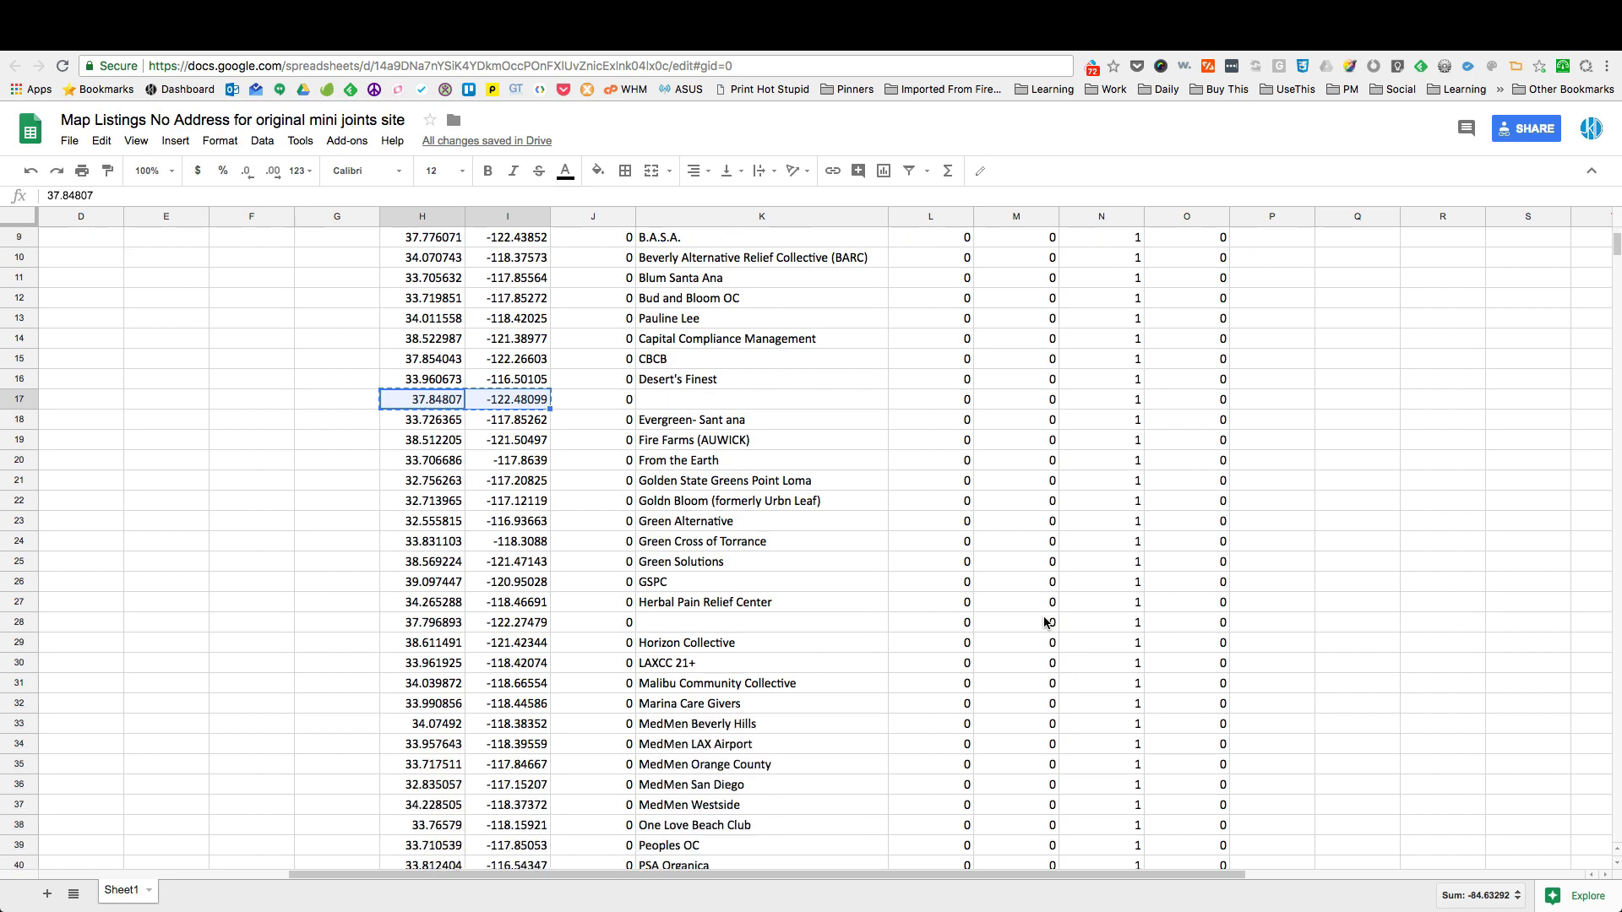
scroll(1046, 622, left, 3)
scroll(1044, 623, up, 10)
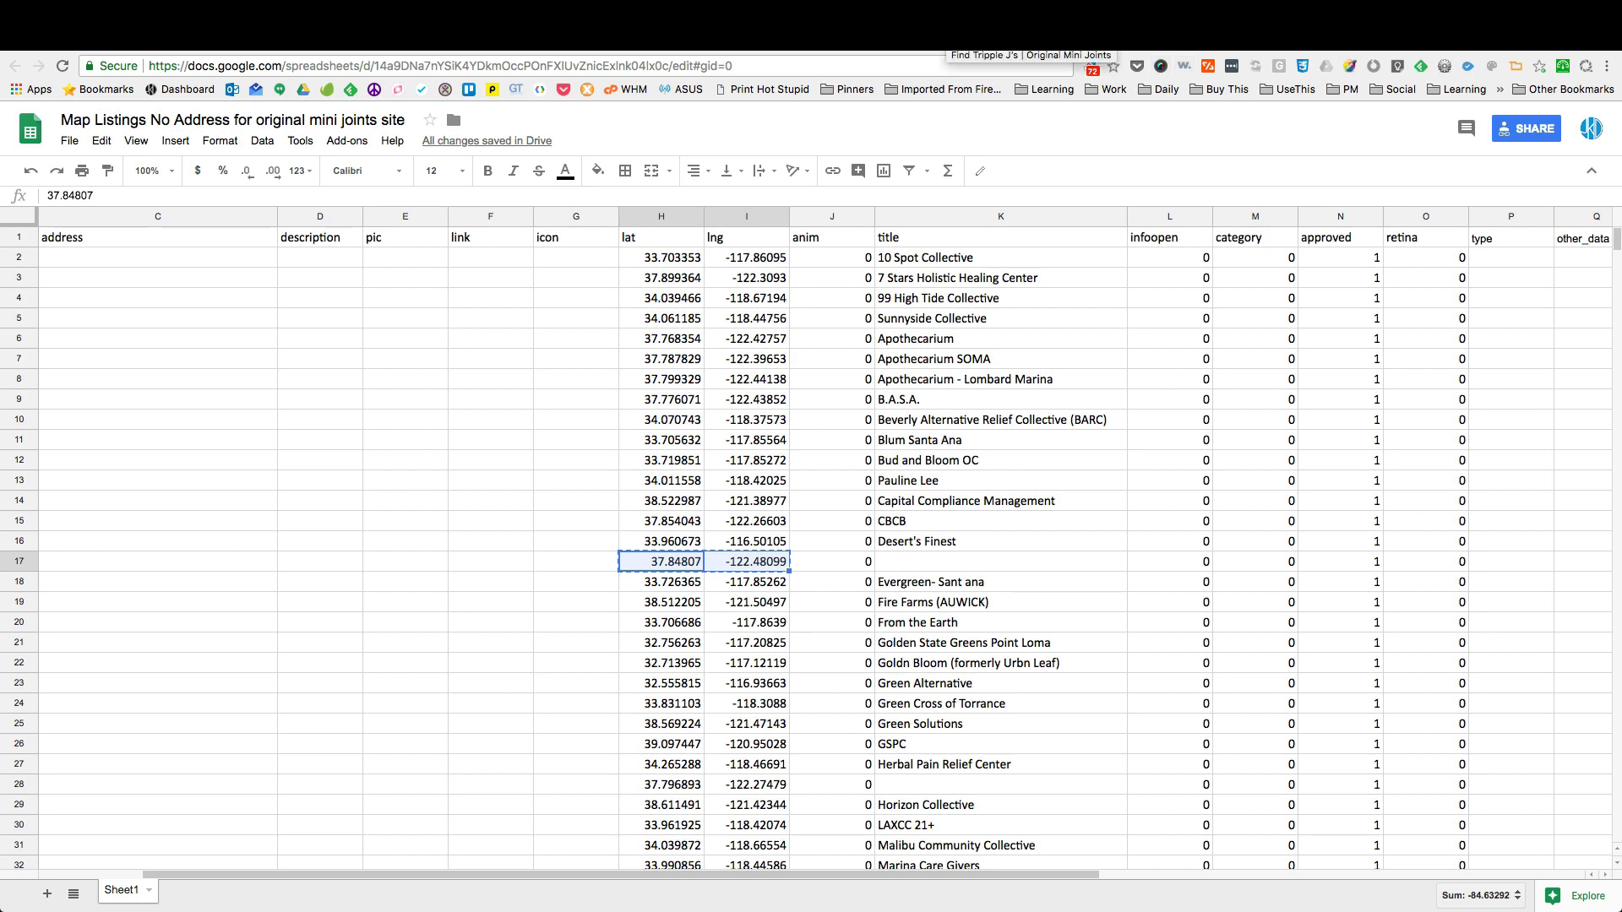
click(946, 39)
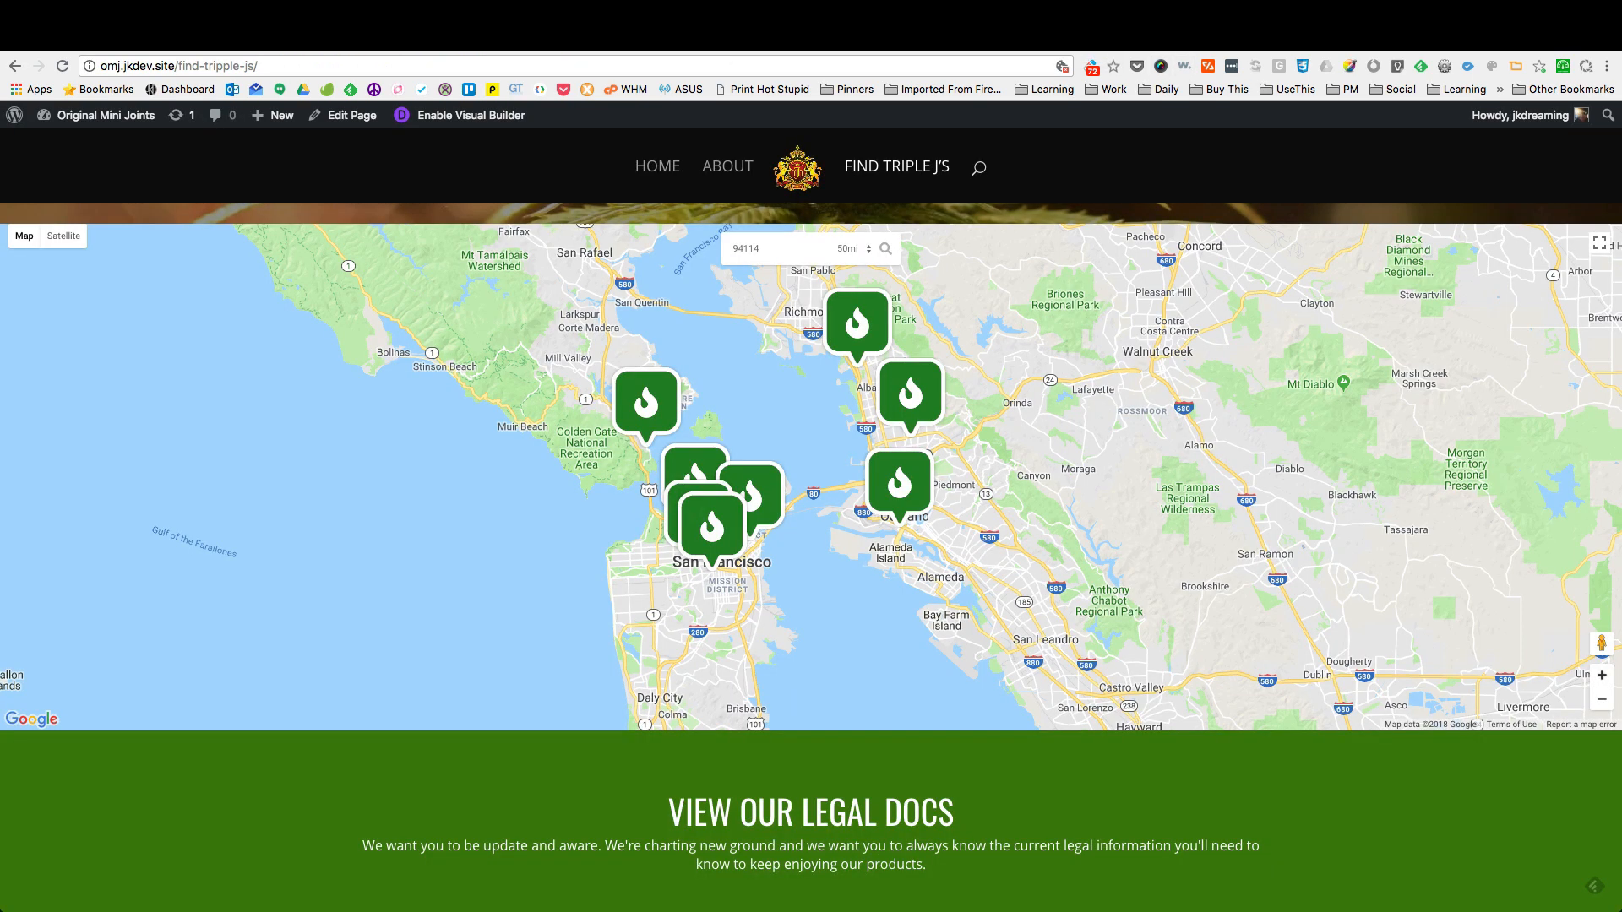
Step: Return to the Map Listings spreadsheet and review its columns from id through title, checking the map_id values down the store rows
click(1039, 39)
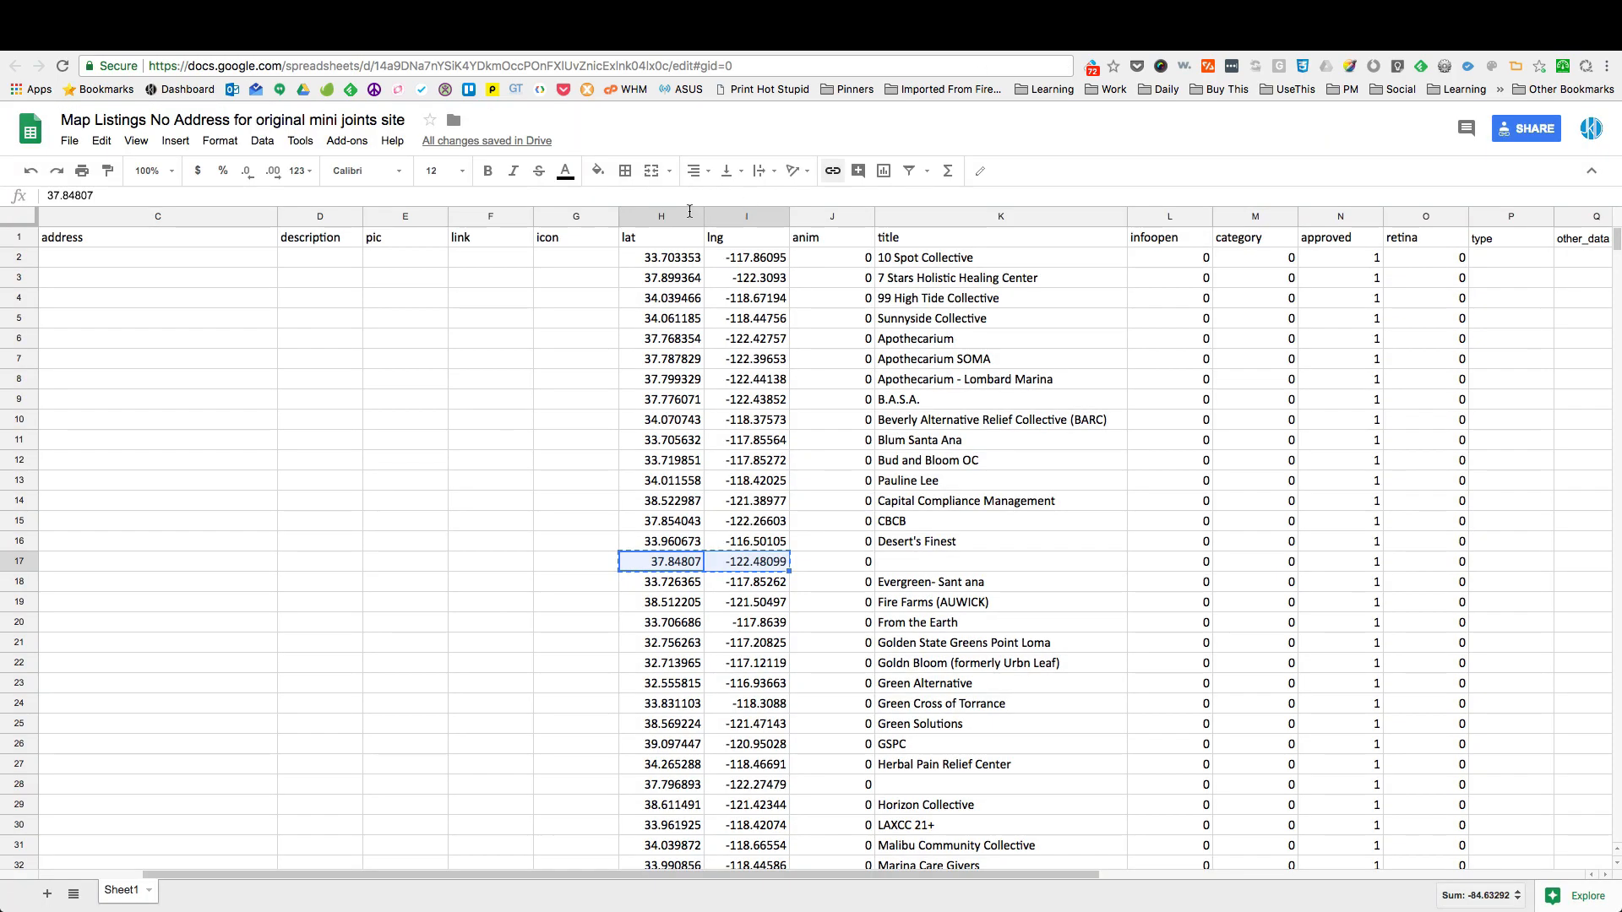
scroll(422, 334, left, 2)
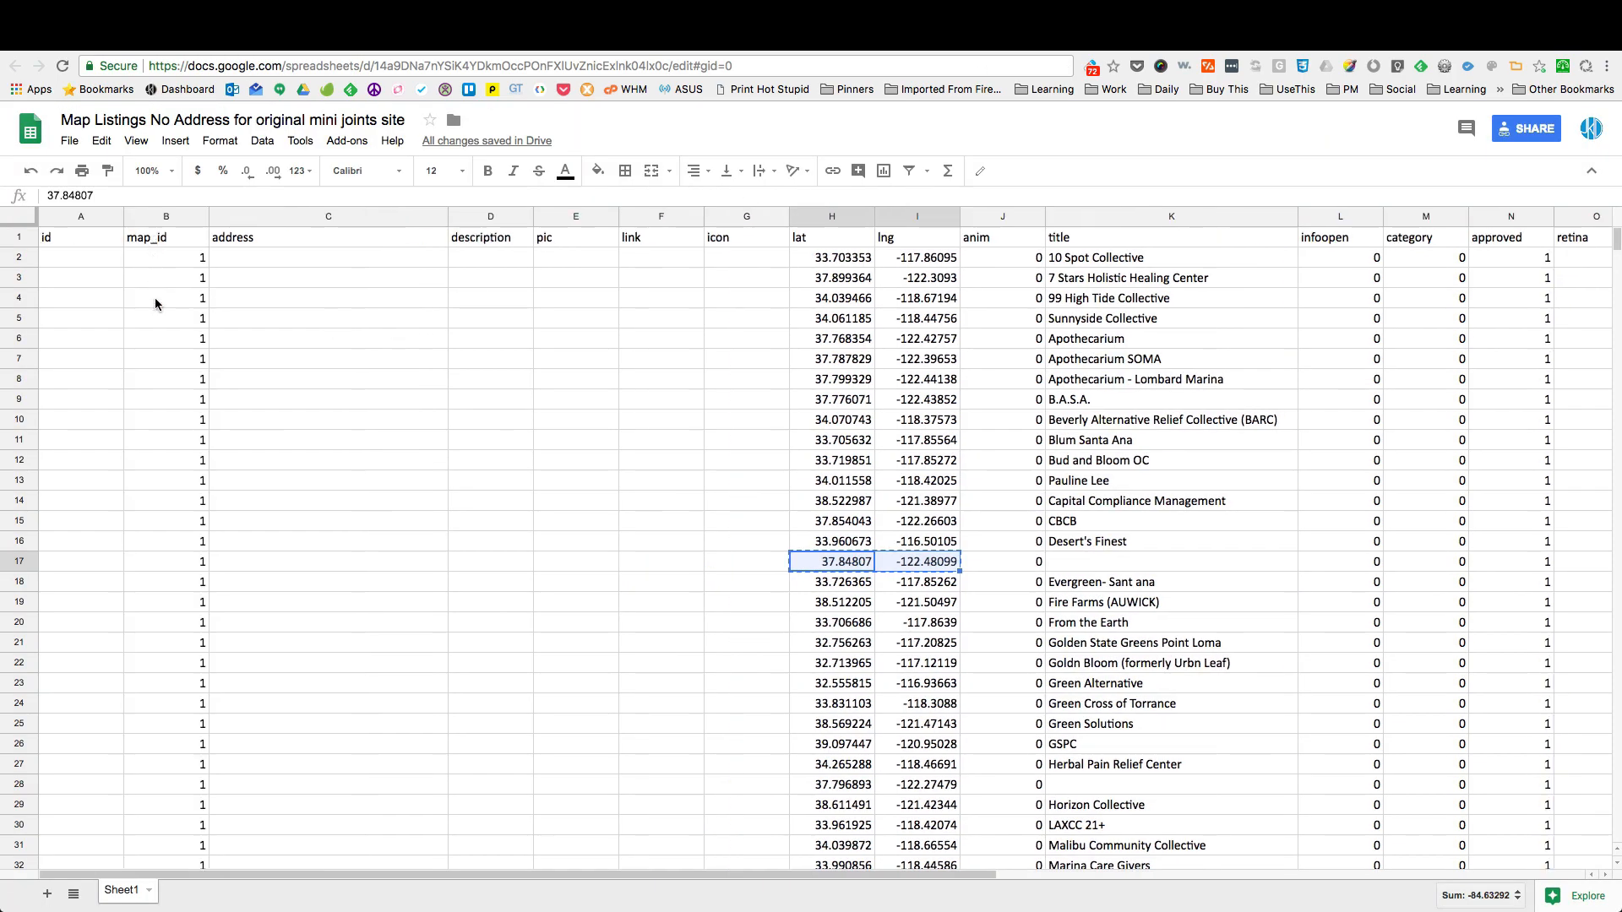
scroll(185, 543, down, 1)
scroll(185, 543, down, 9)
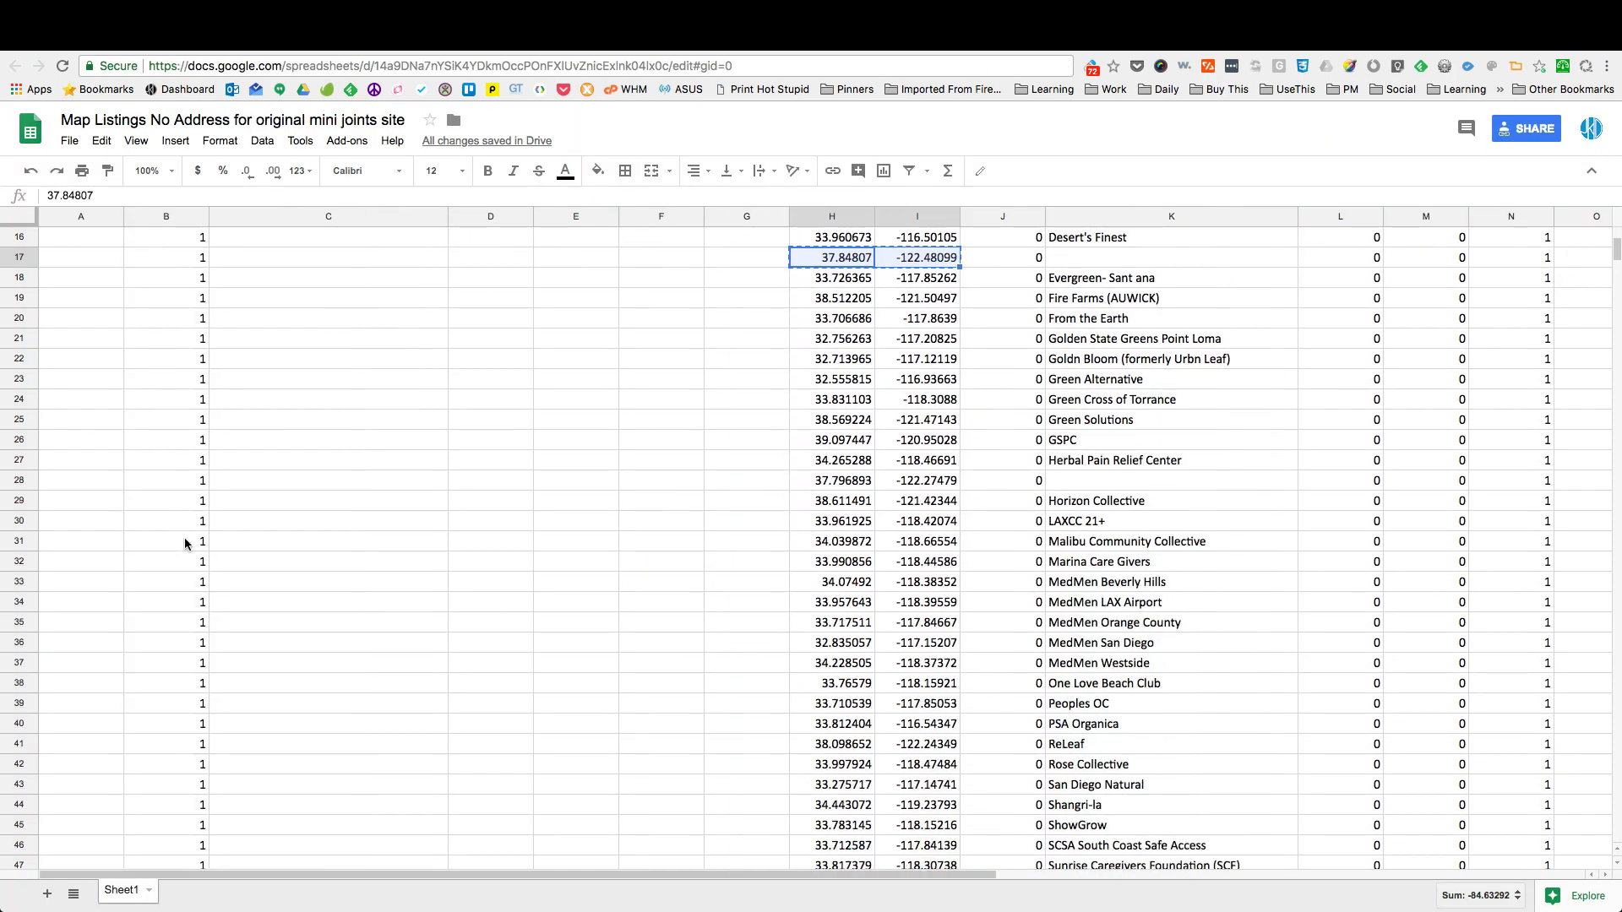
scroll(184, 537, up, 10)
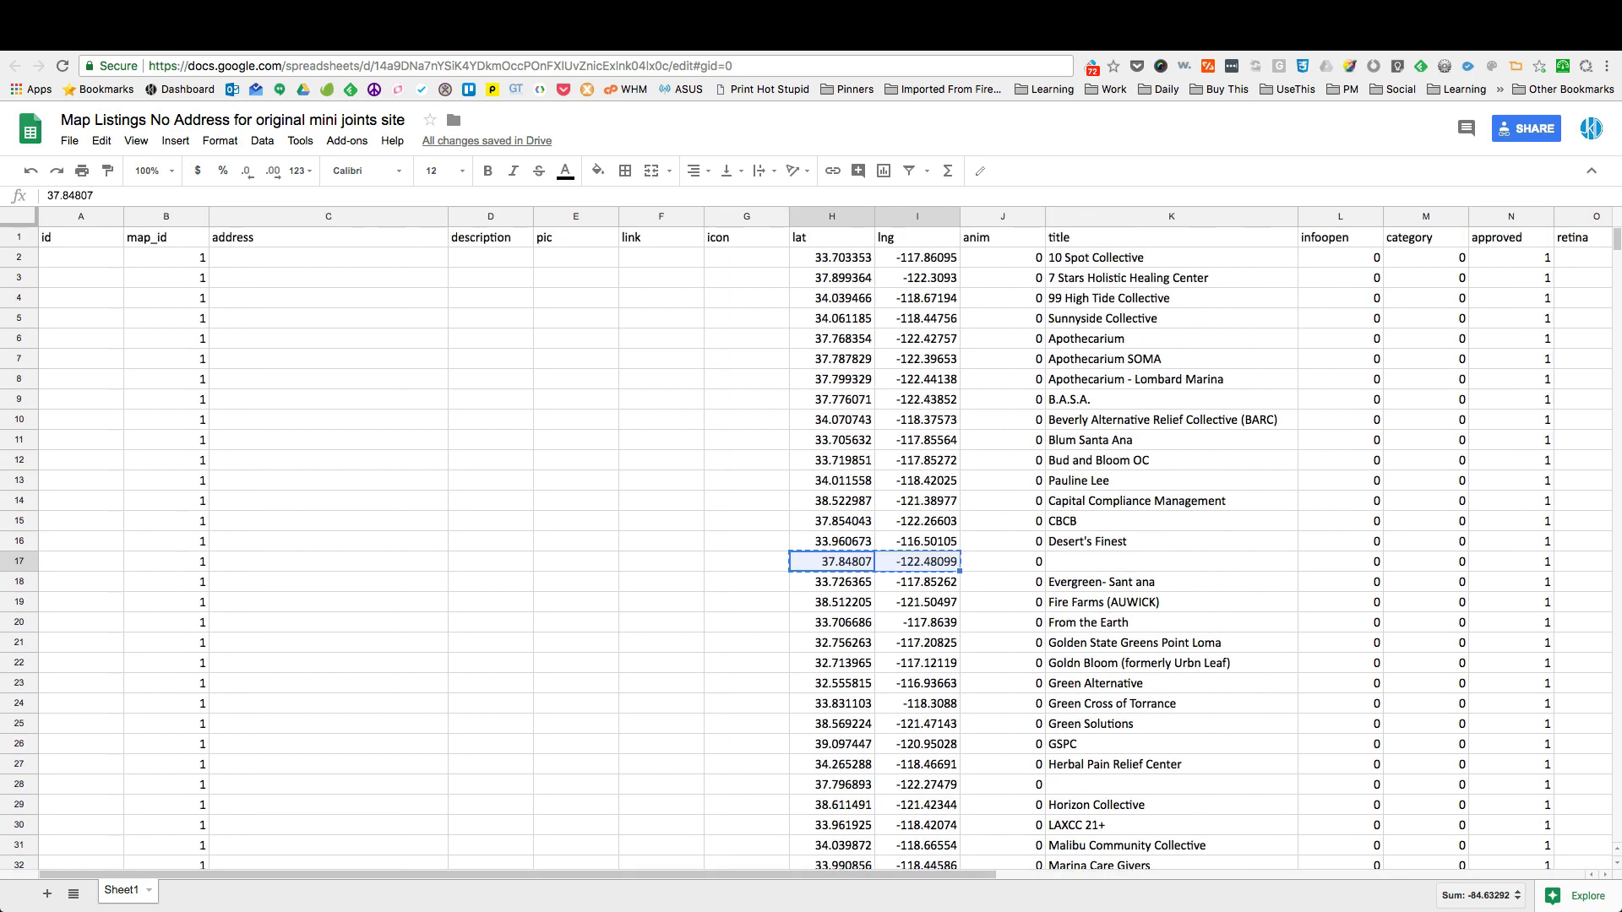
Step: Switch to the WP Google Map Settings page in WordPress and look through the InfoWindows, Advanced and Marker Listing settings
key(ctrl+Tab)
key(ctrl+Tab)
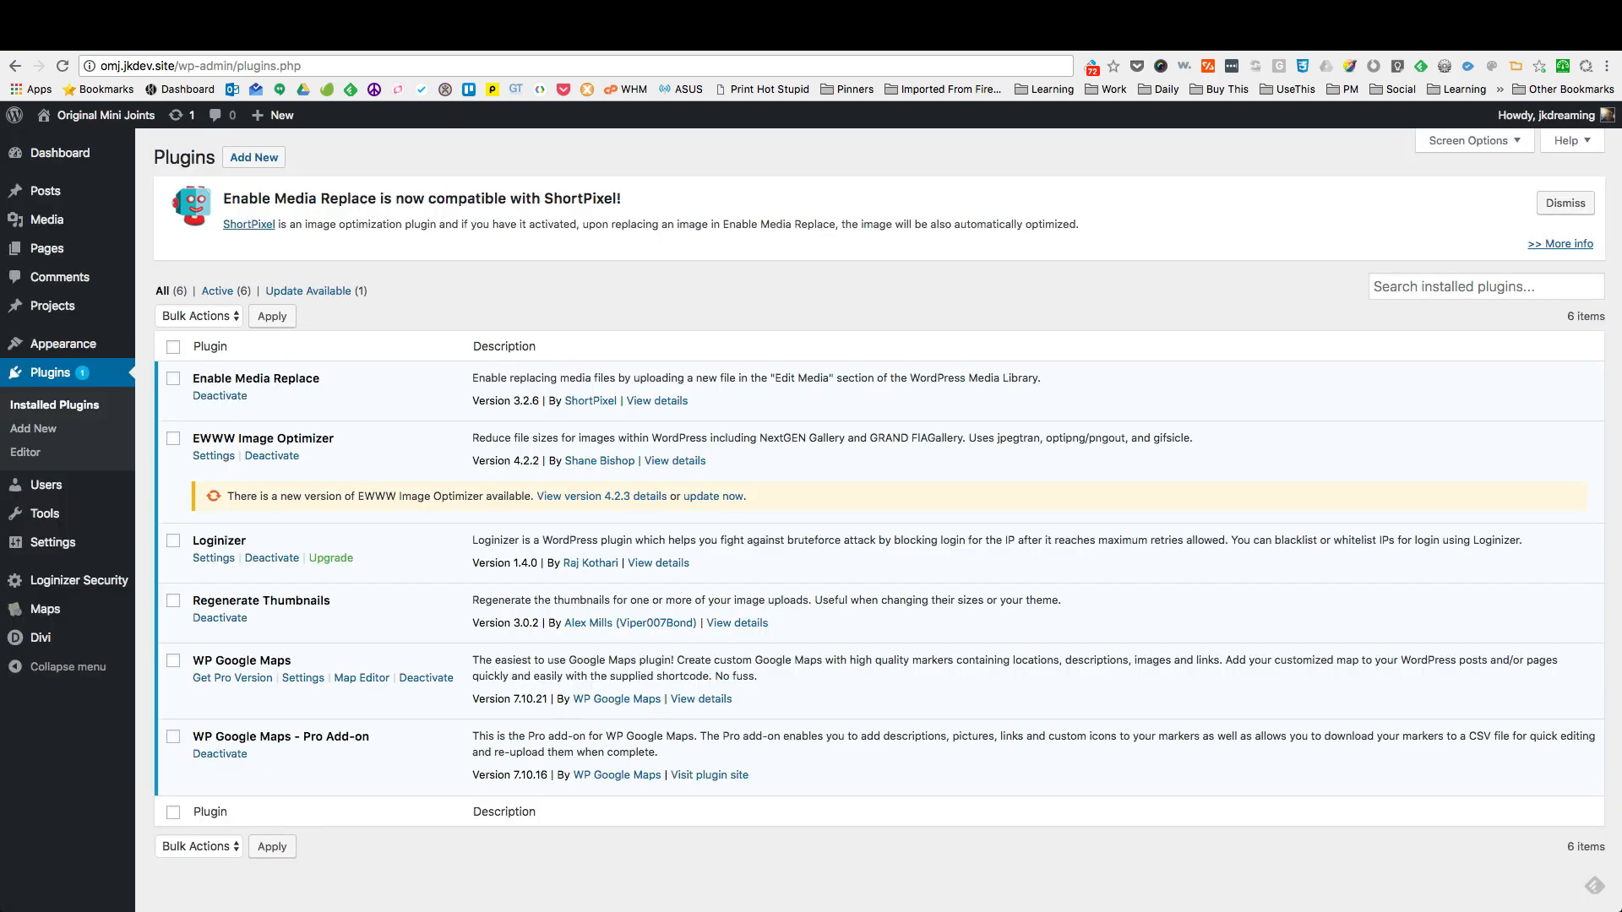
key(ctrl+Tab)
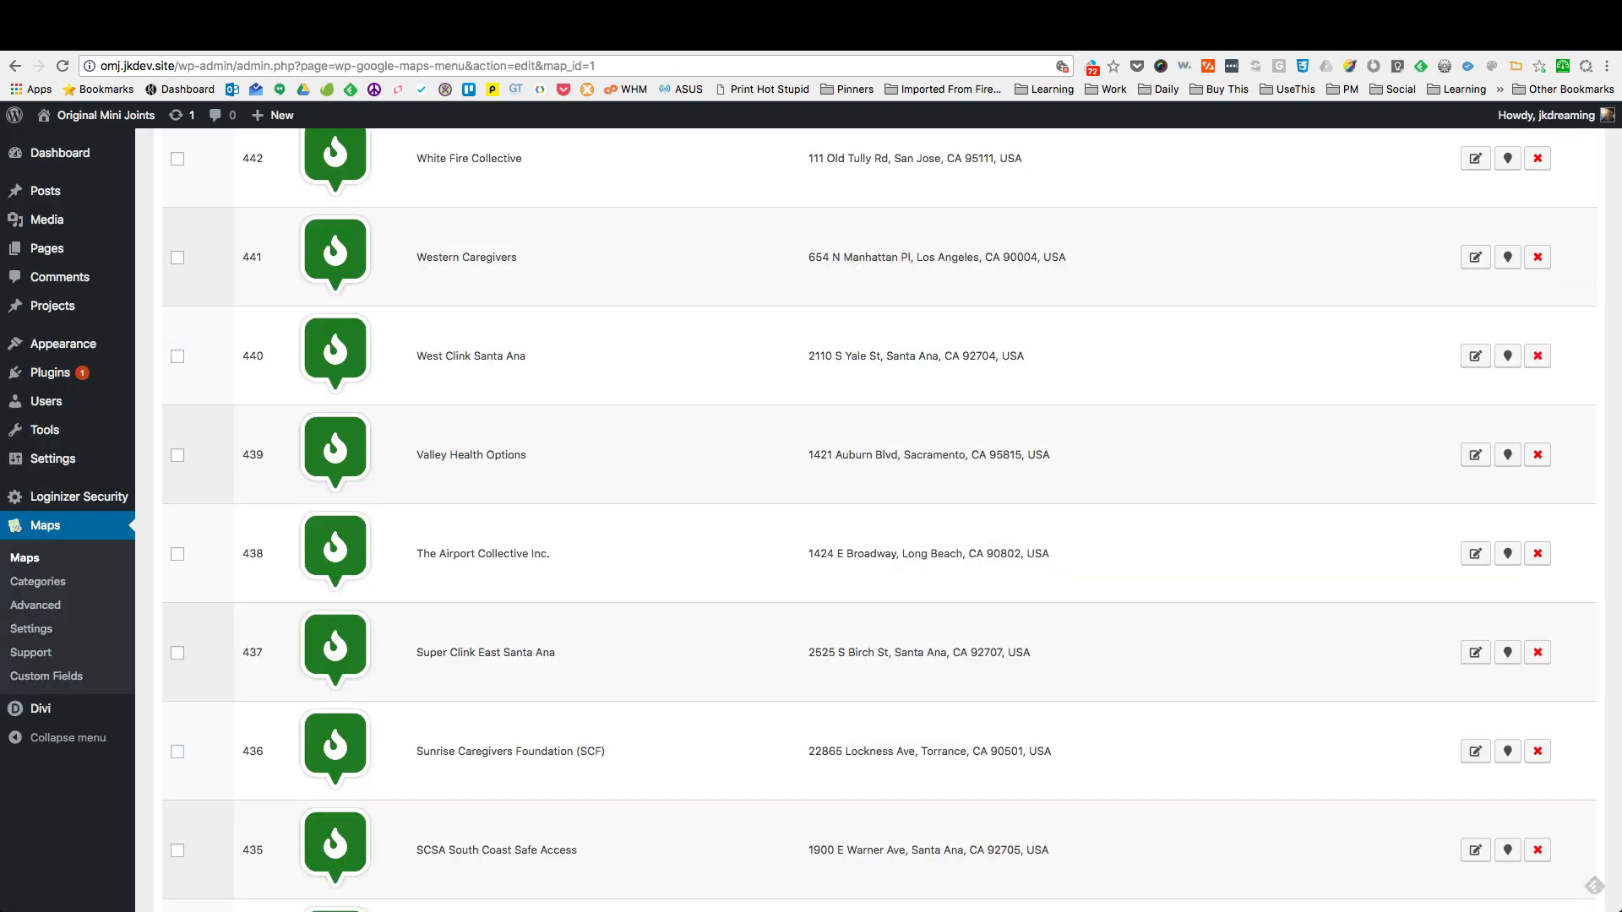
key(ctrl+Tab)
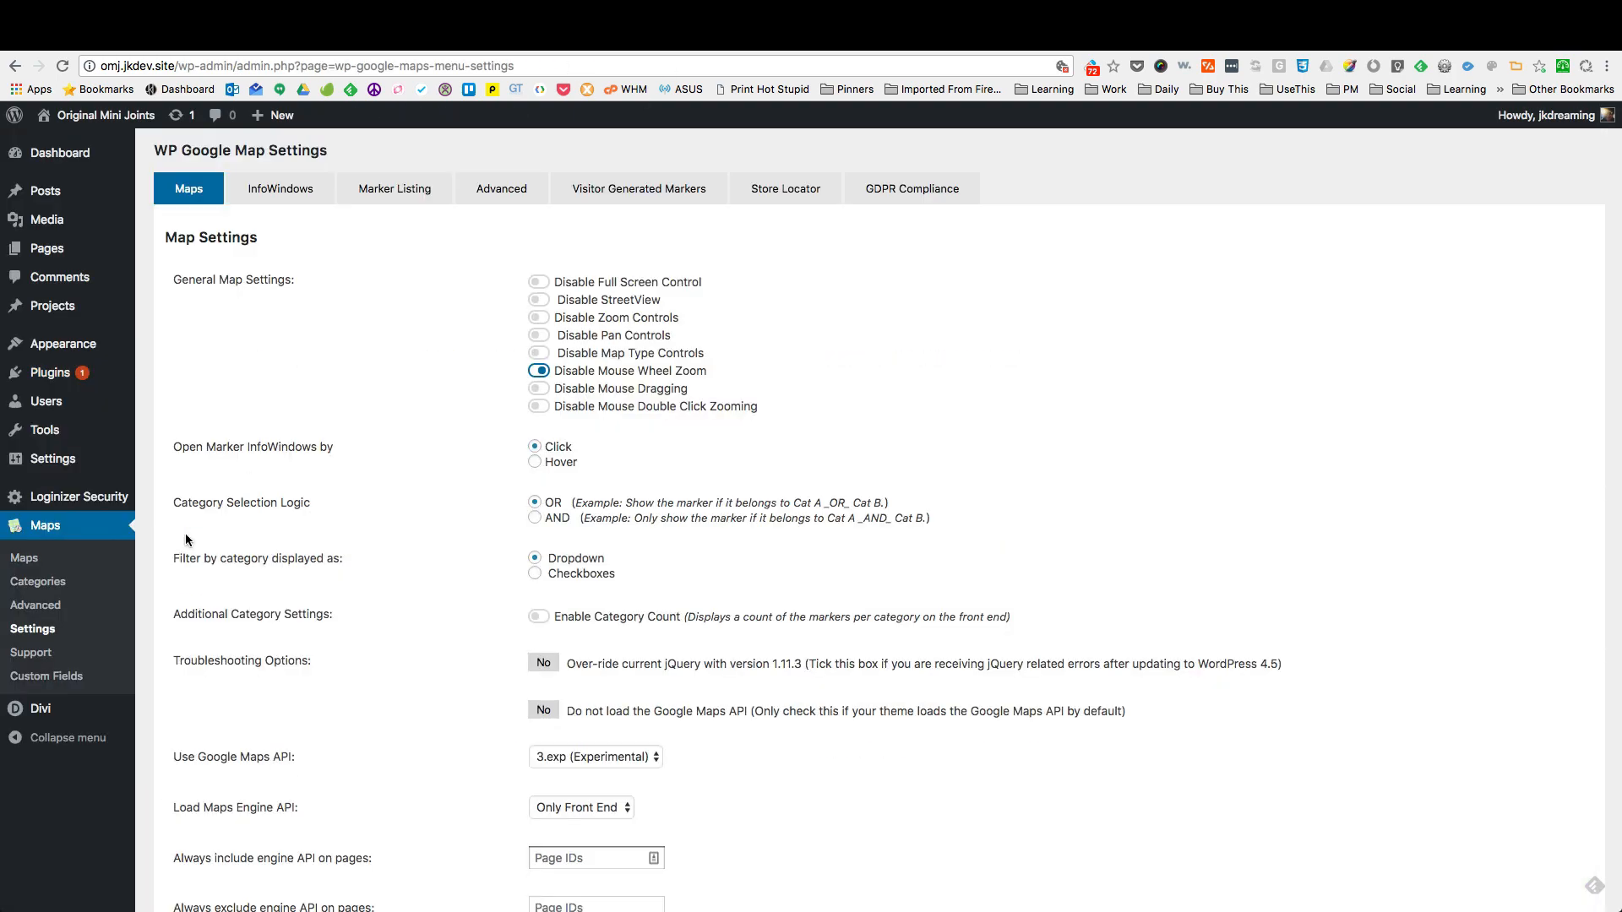
click(297, 186)
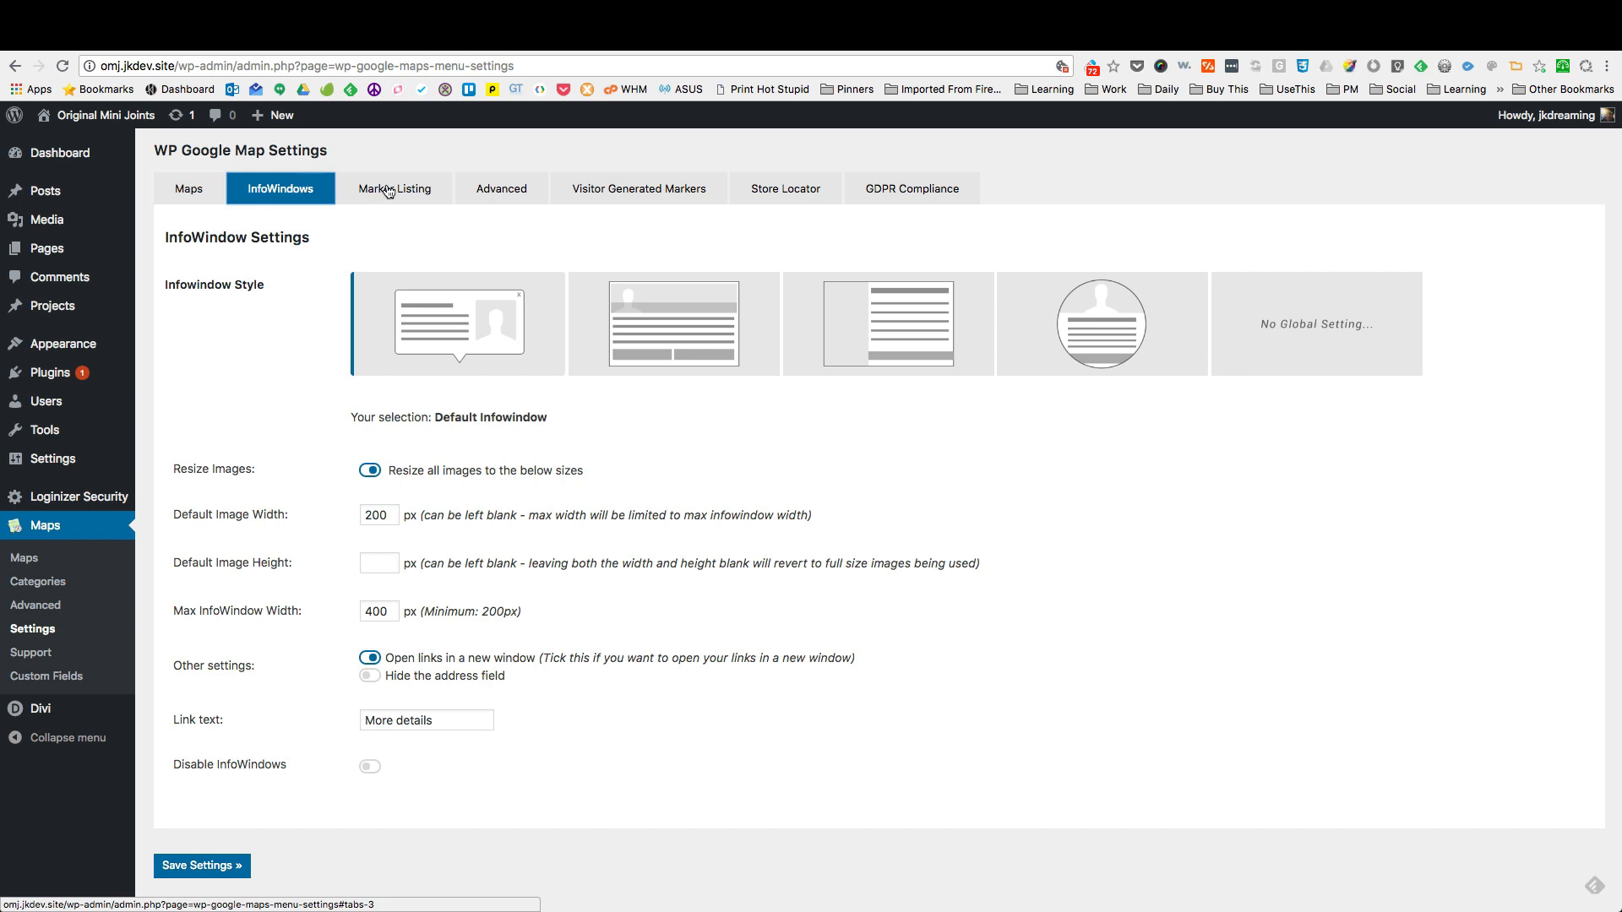
click(524, 191)
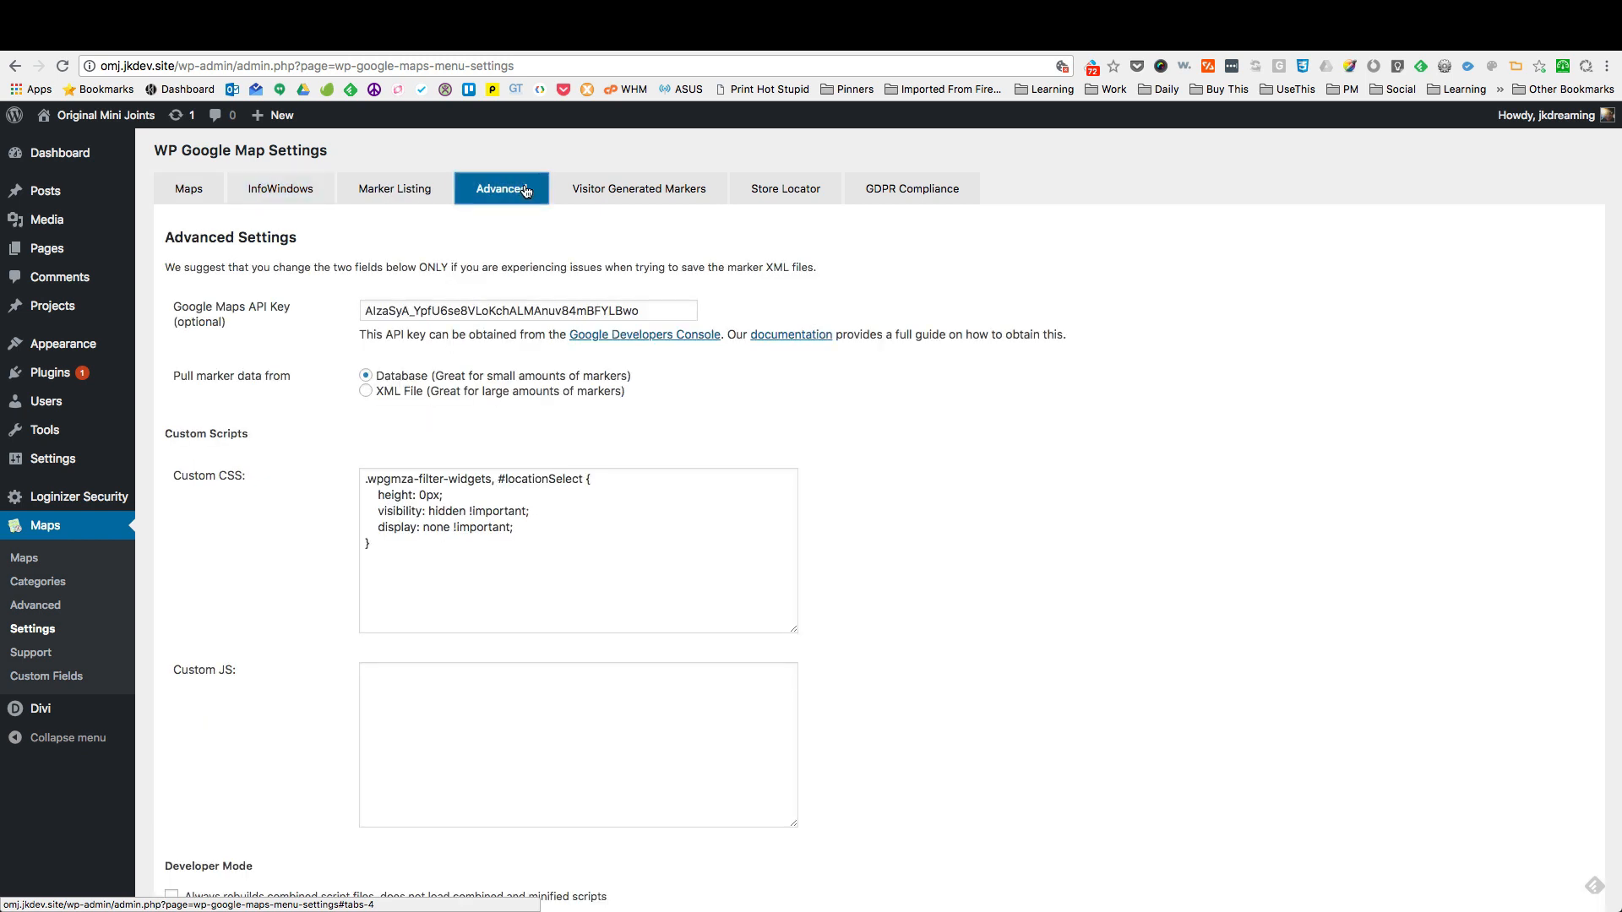
click(388, 187)
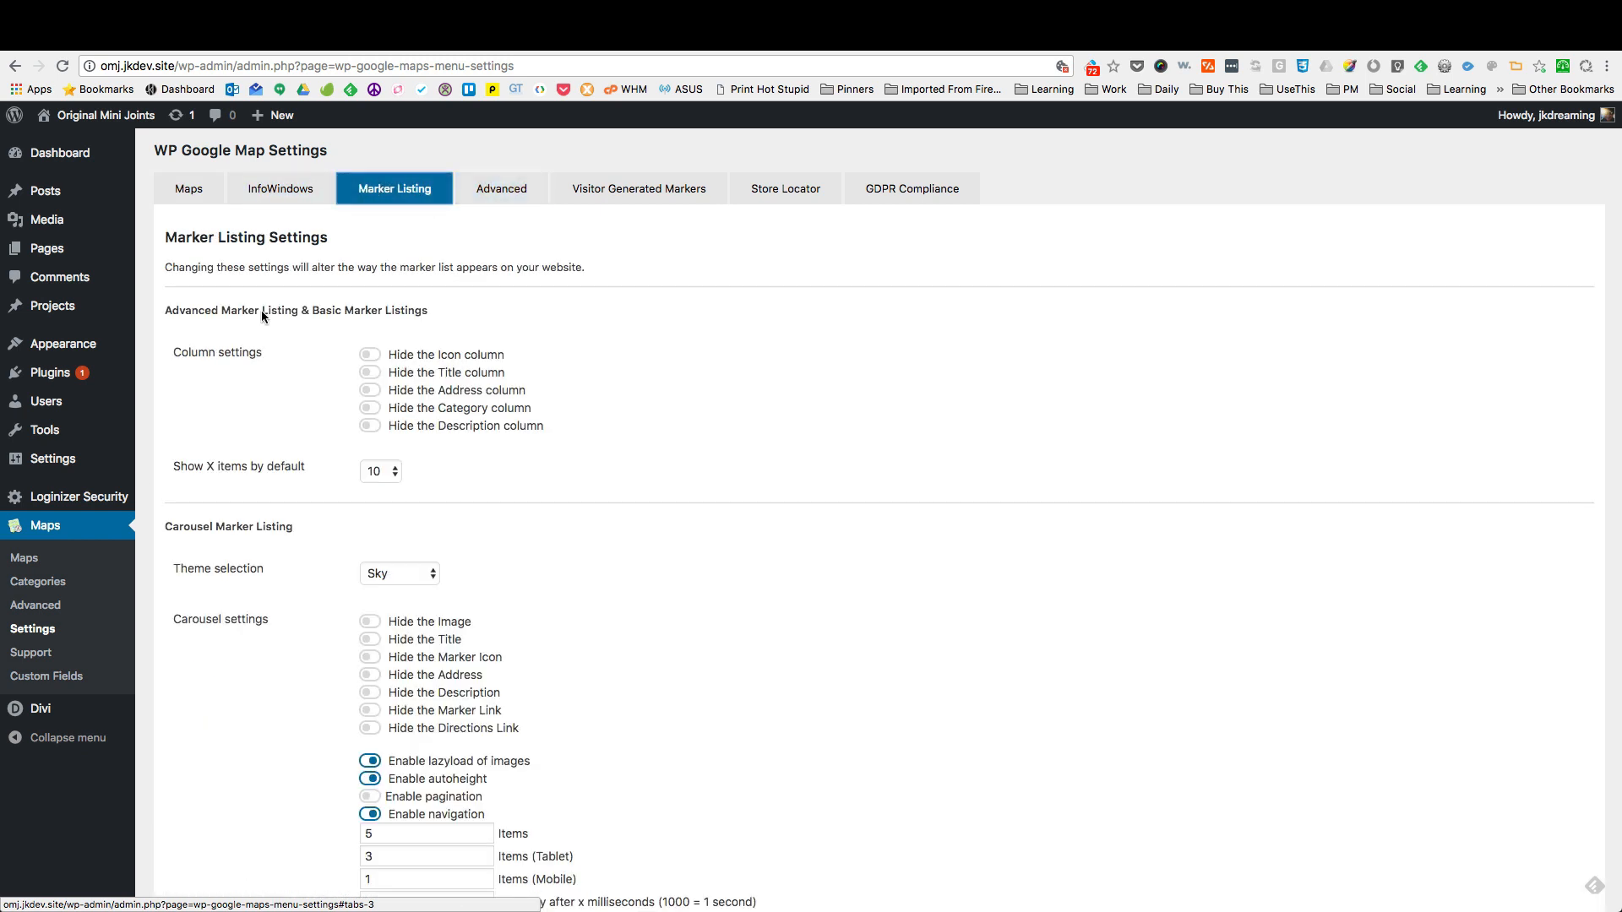
Step: Open the map plugin's data import options, then copy the Map Listings spreadsheet's shareable link with view access for anyone with the link
click(34, 606)
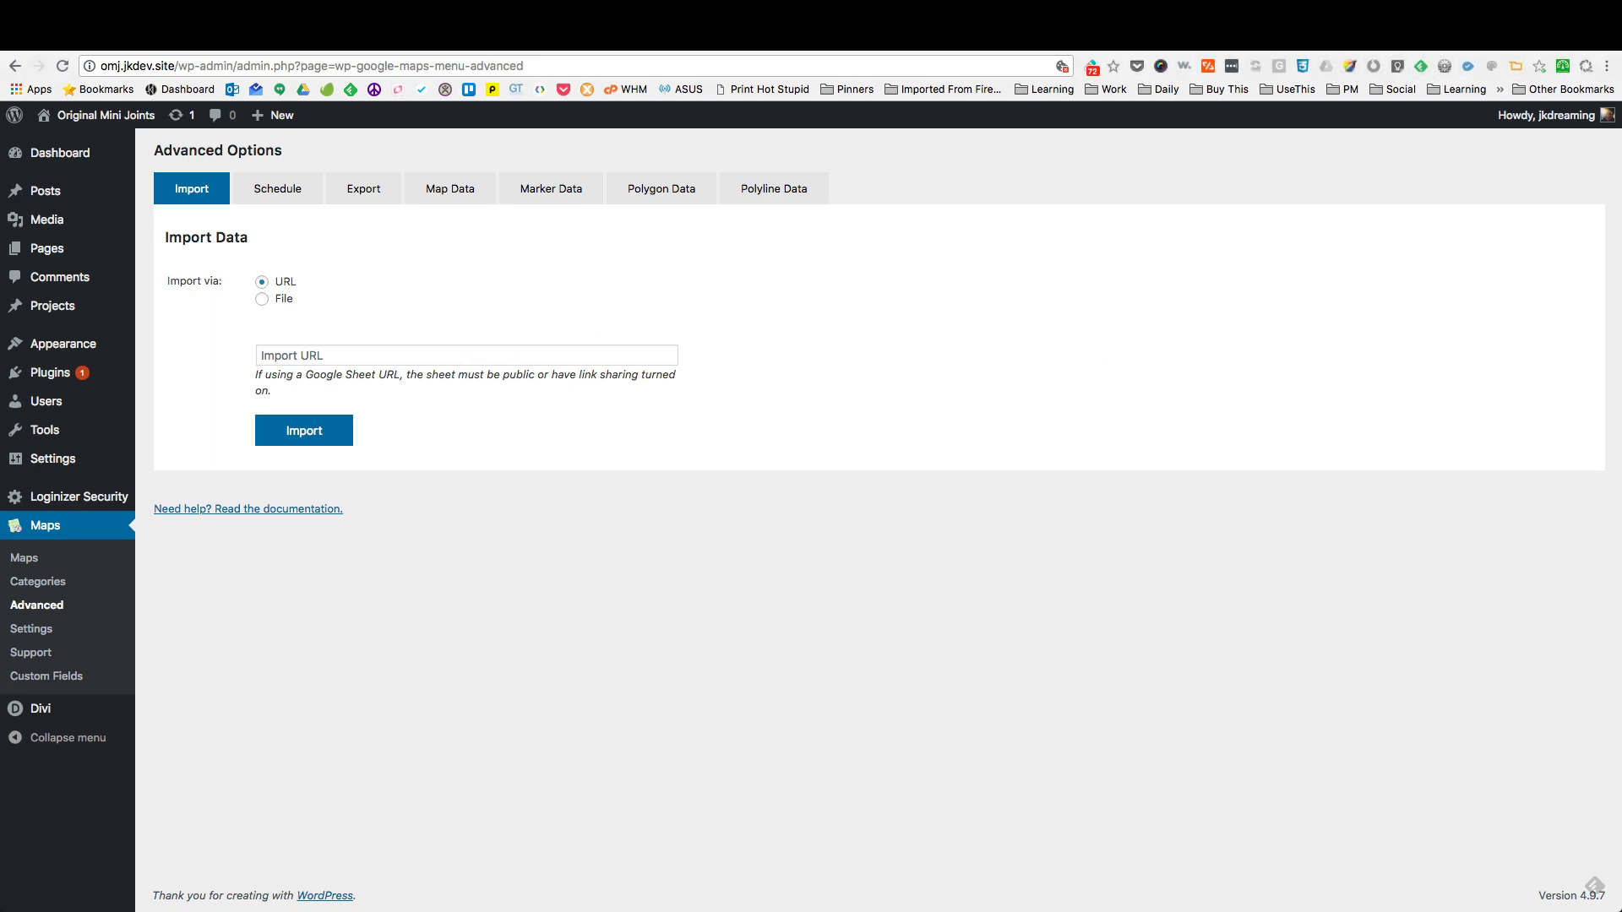
click(971, 38)
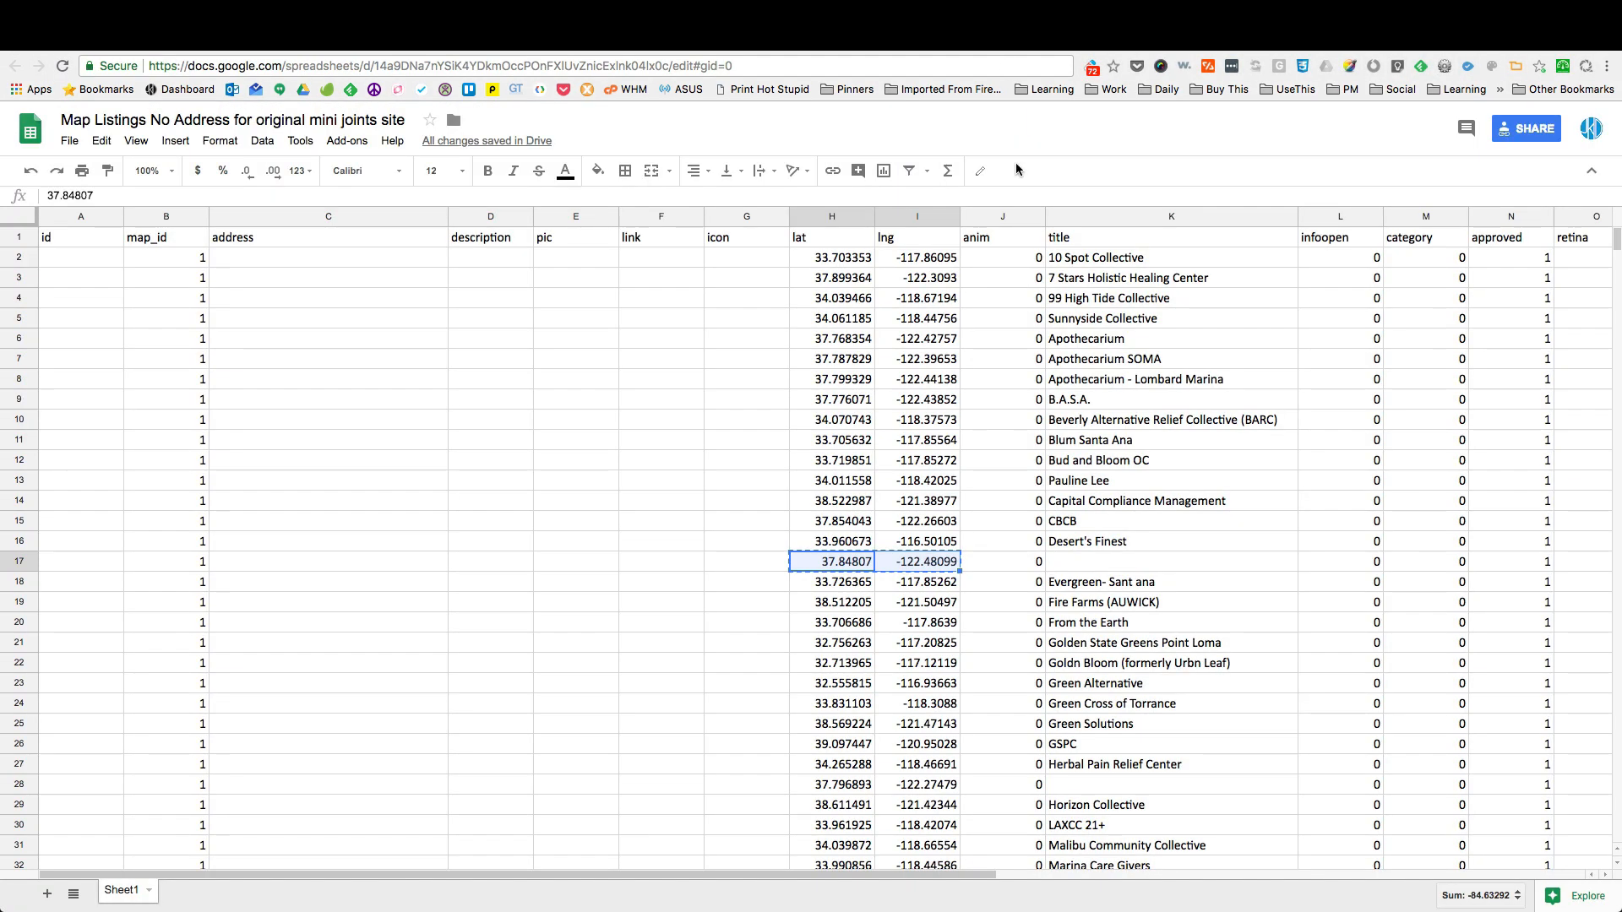
click(1538, 134)
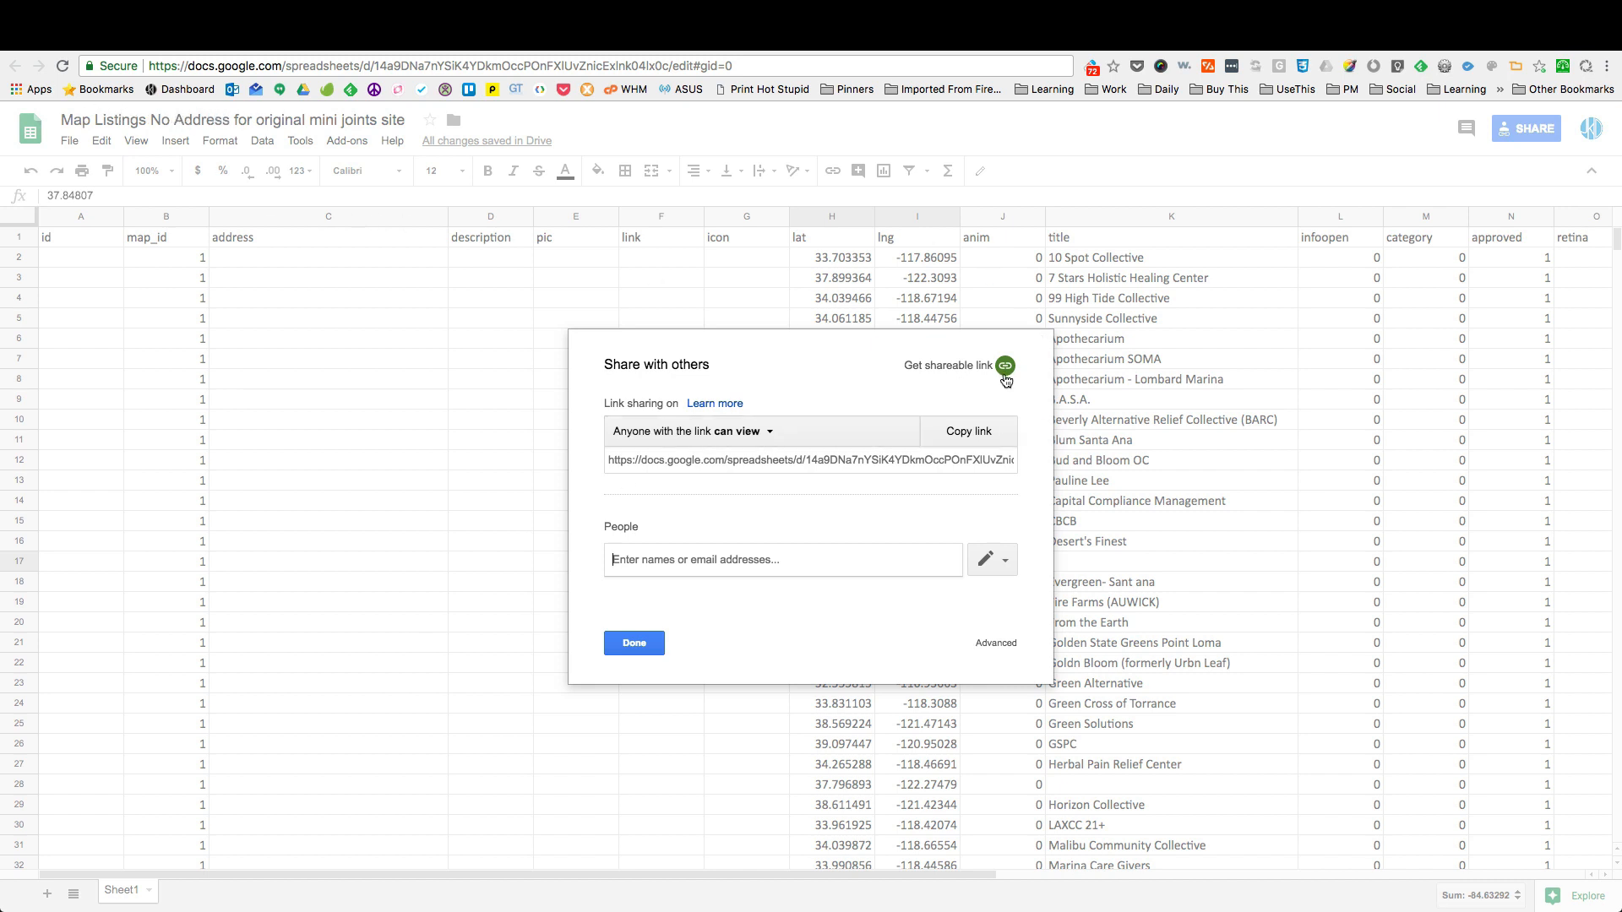
click(980, 431)
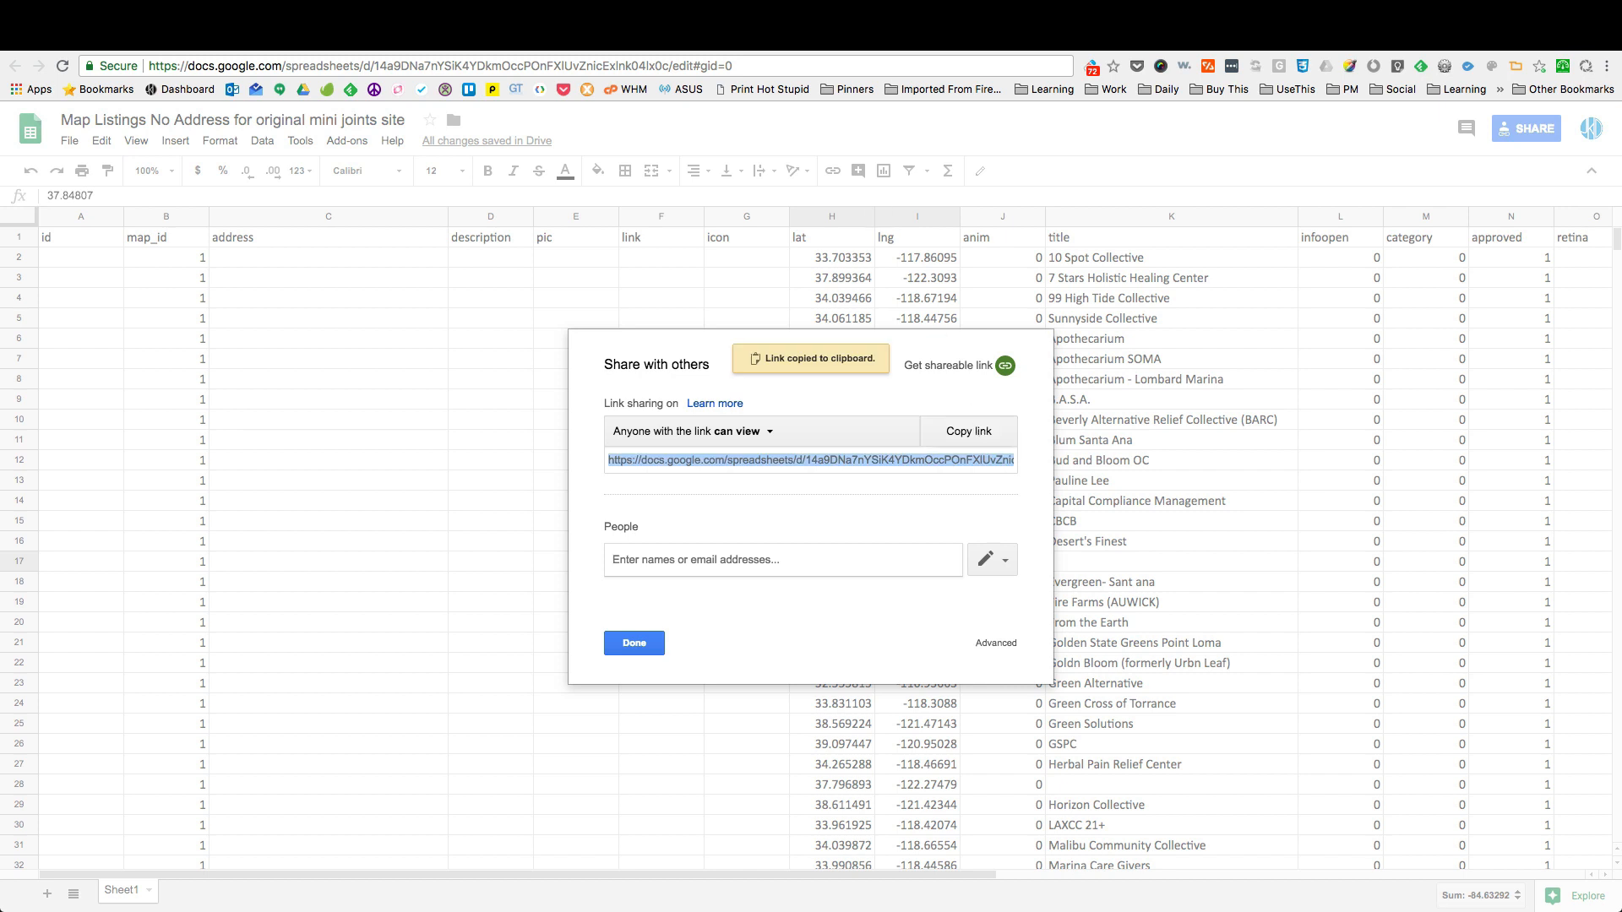
Step: Back in the WordPress import options, load the marker data via URL using the copied Google Sheet link
key(ctrl+Tab)
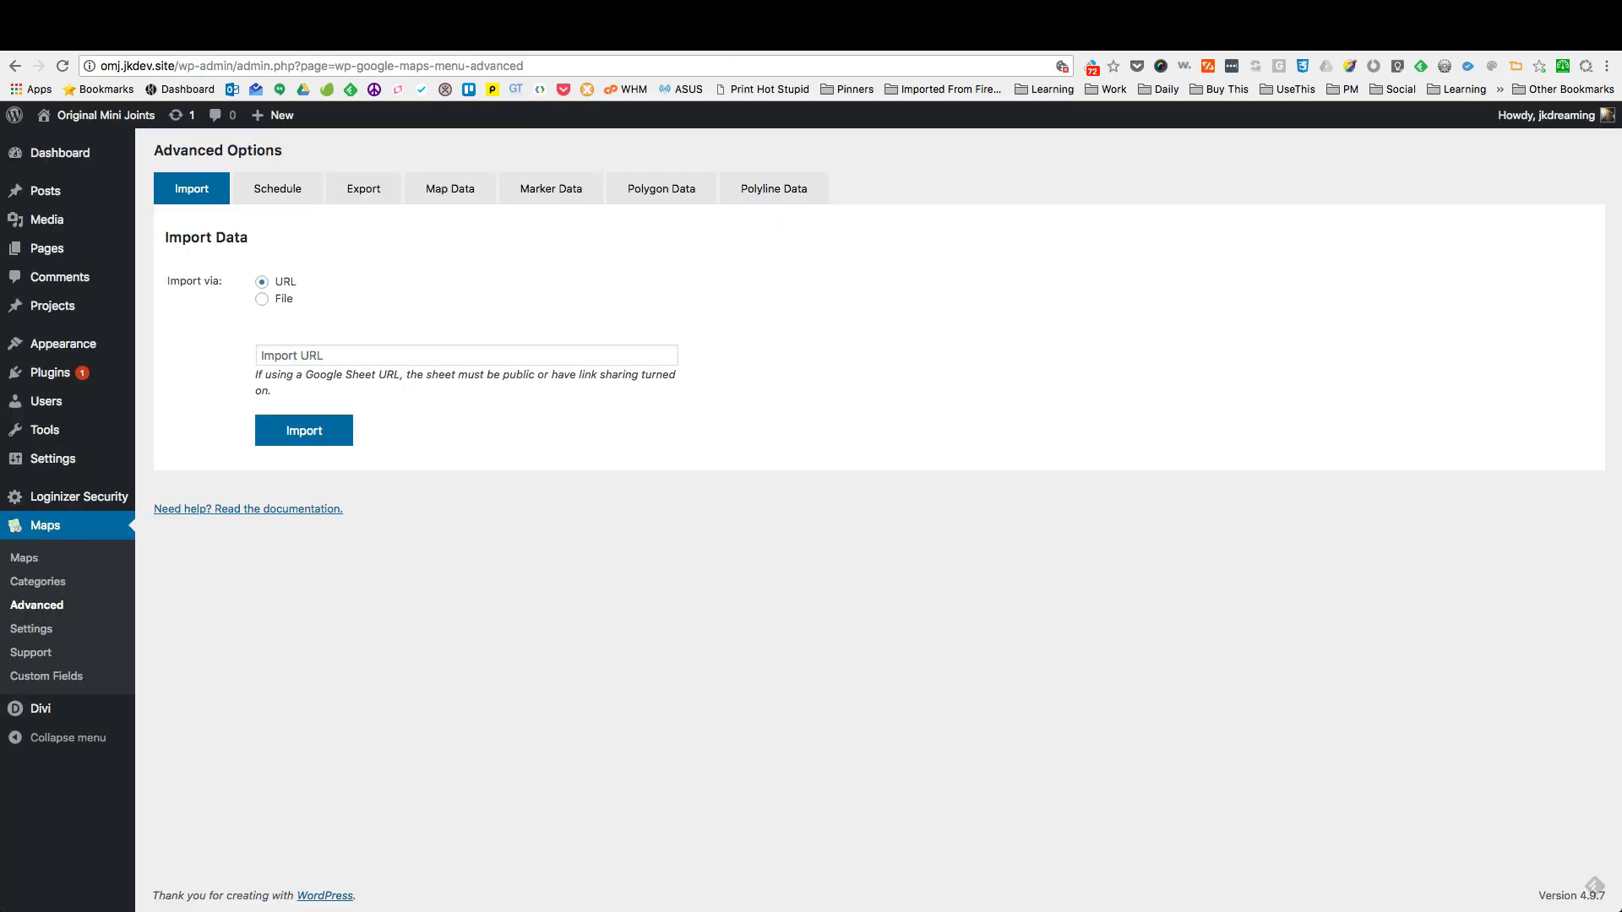
click(260, 301)
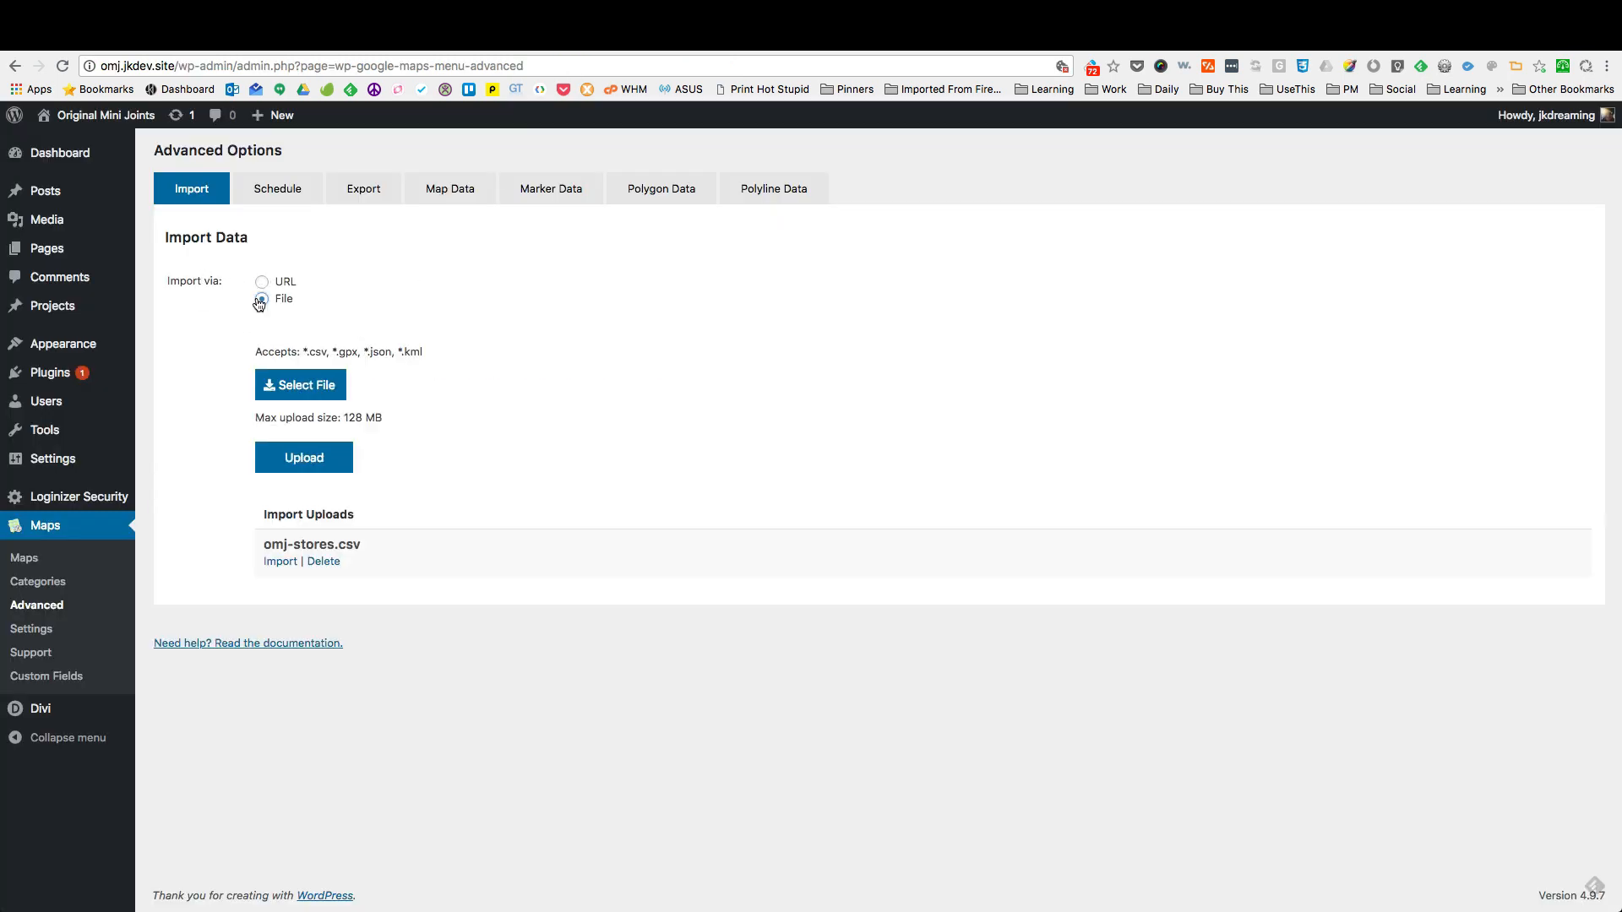
click(268, 286)
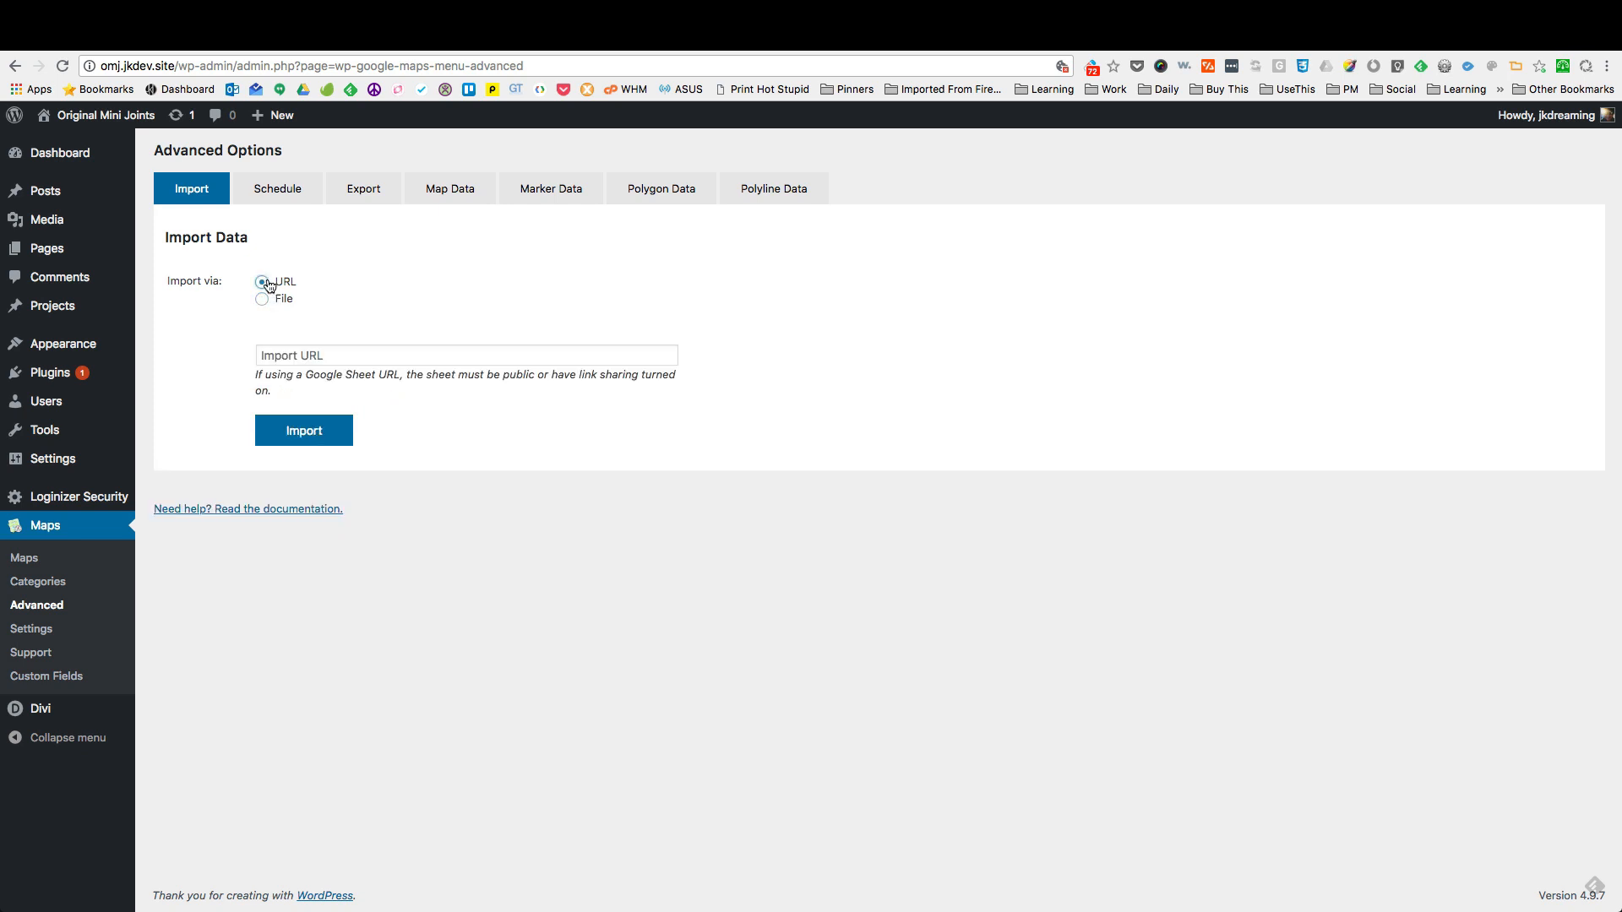
click(304, 350)
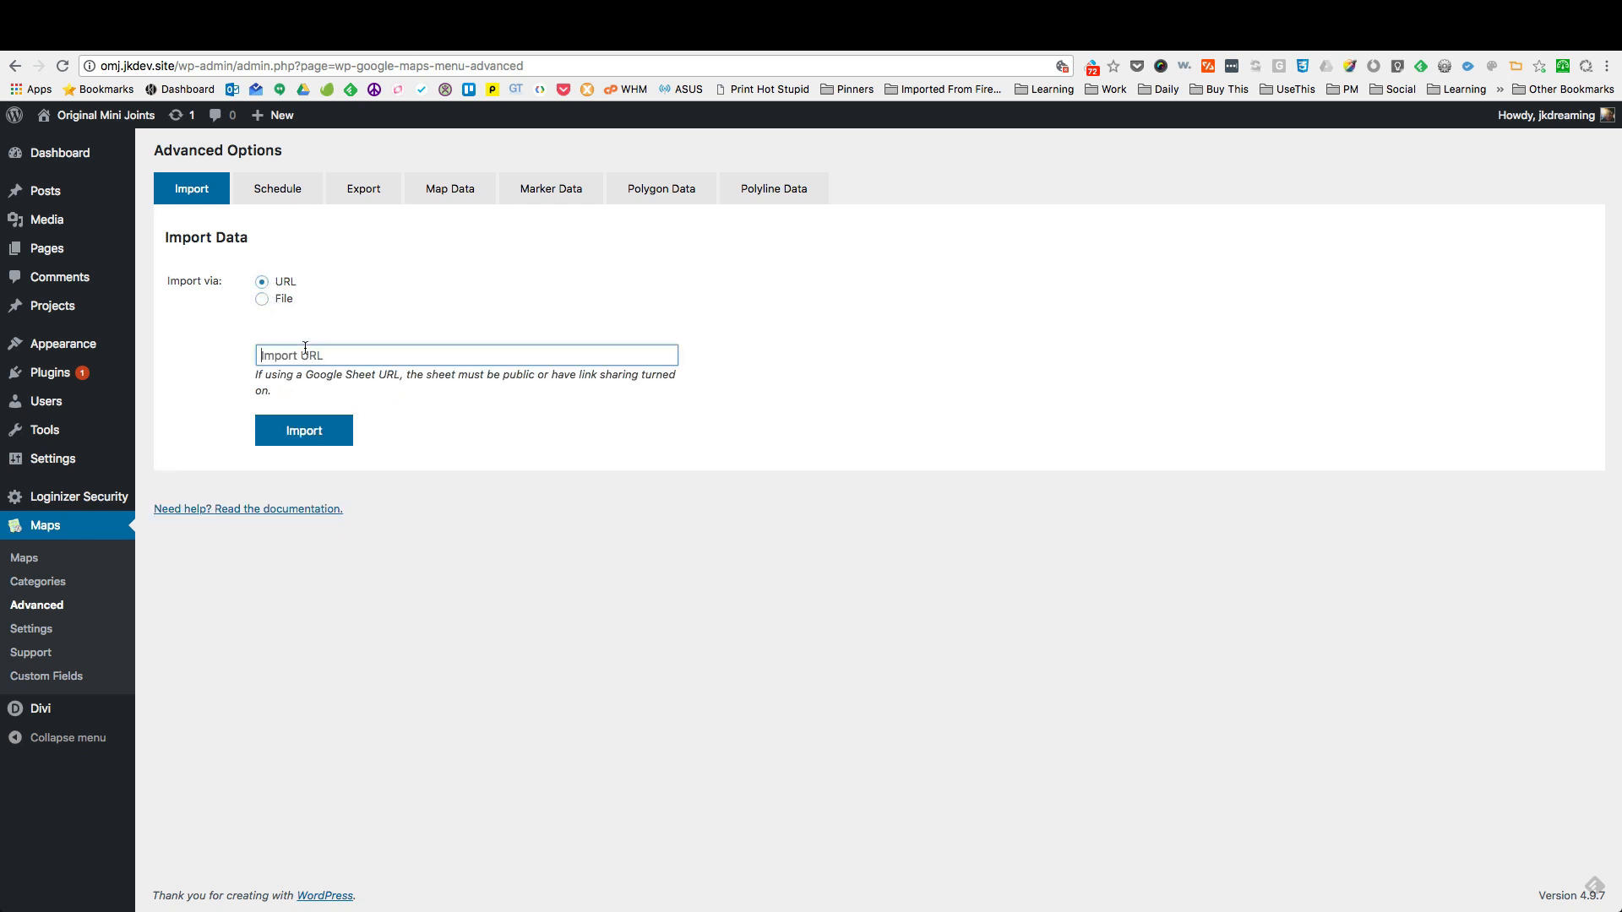
key(super+v)
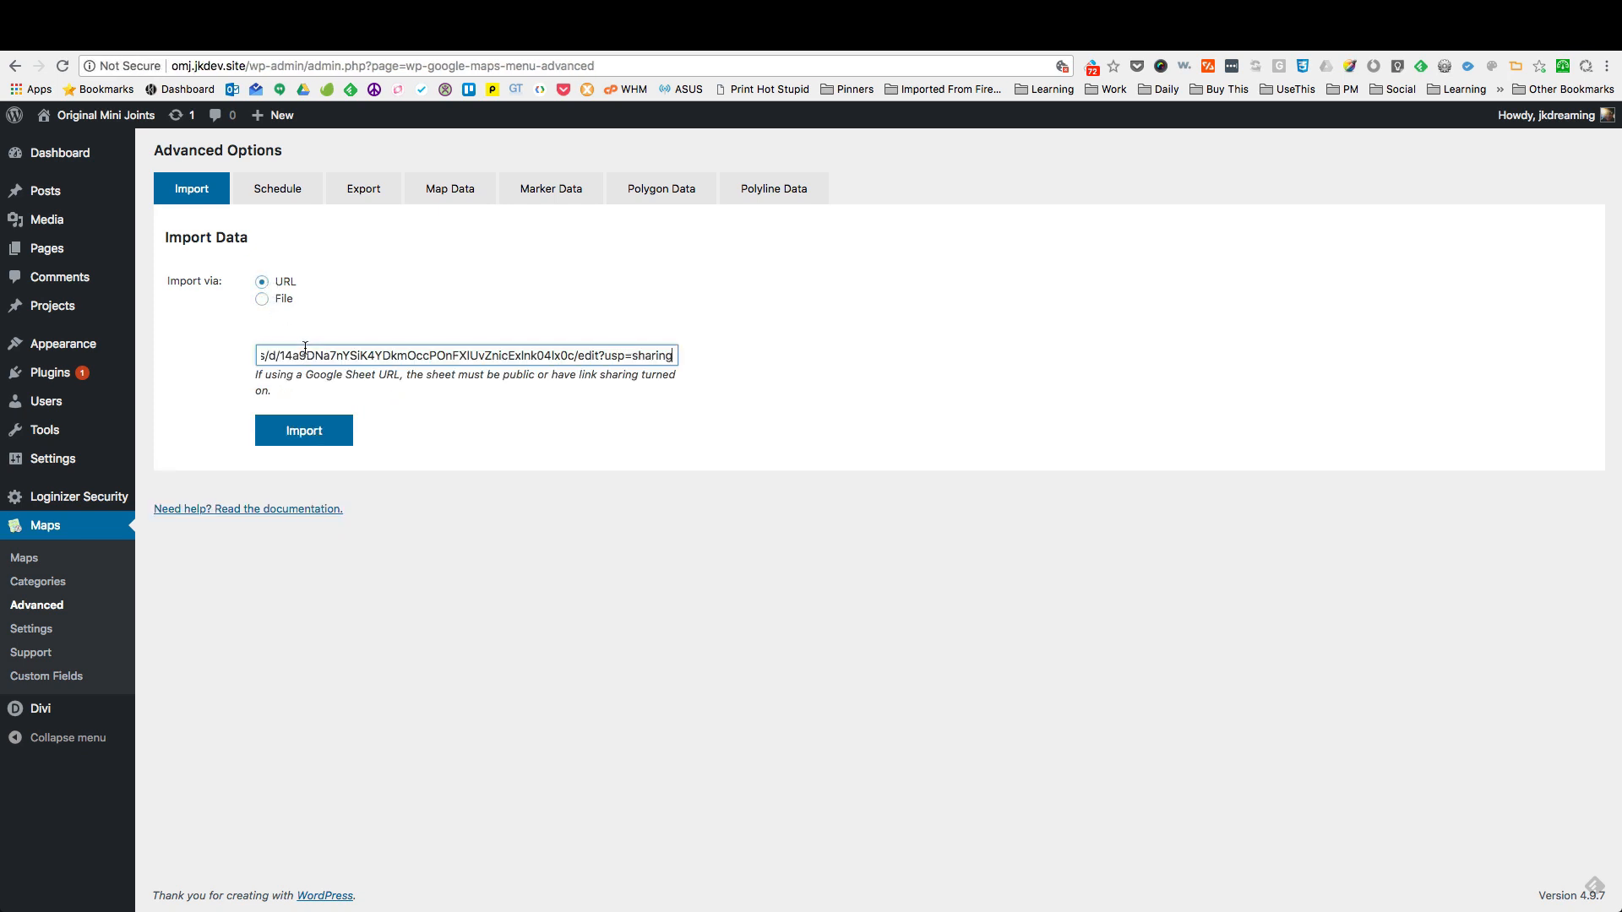
click(317, 434)
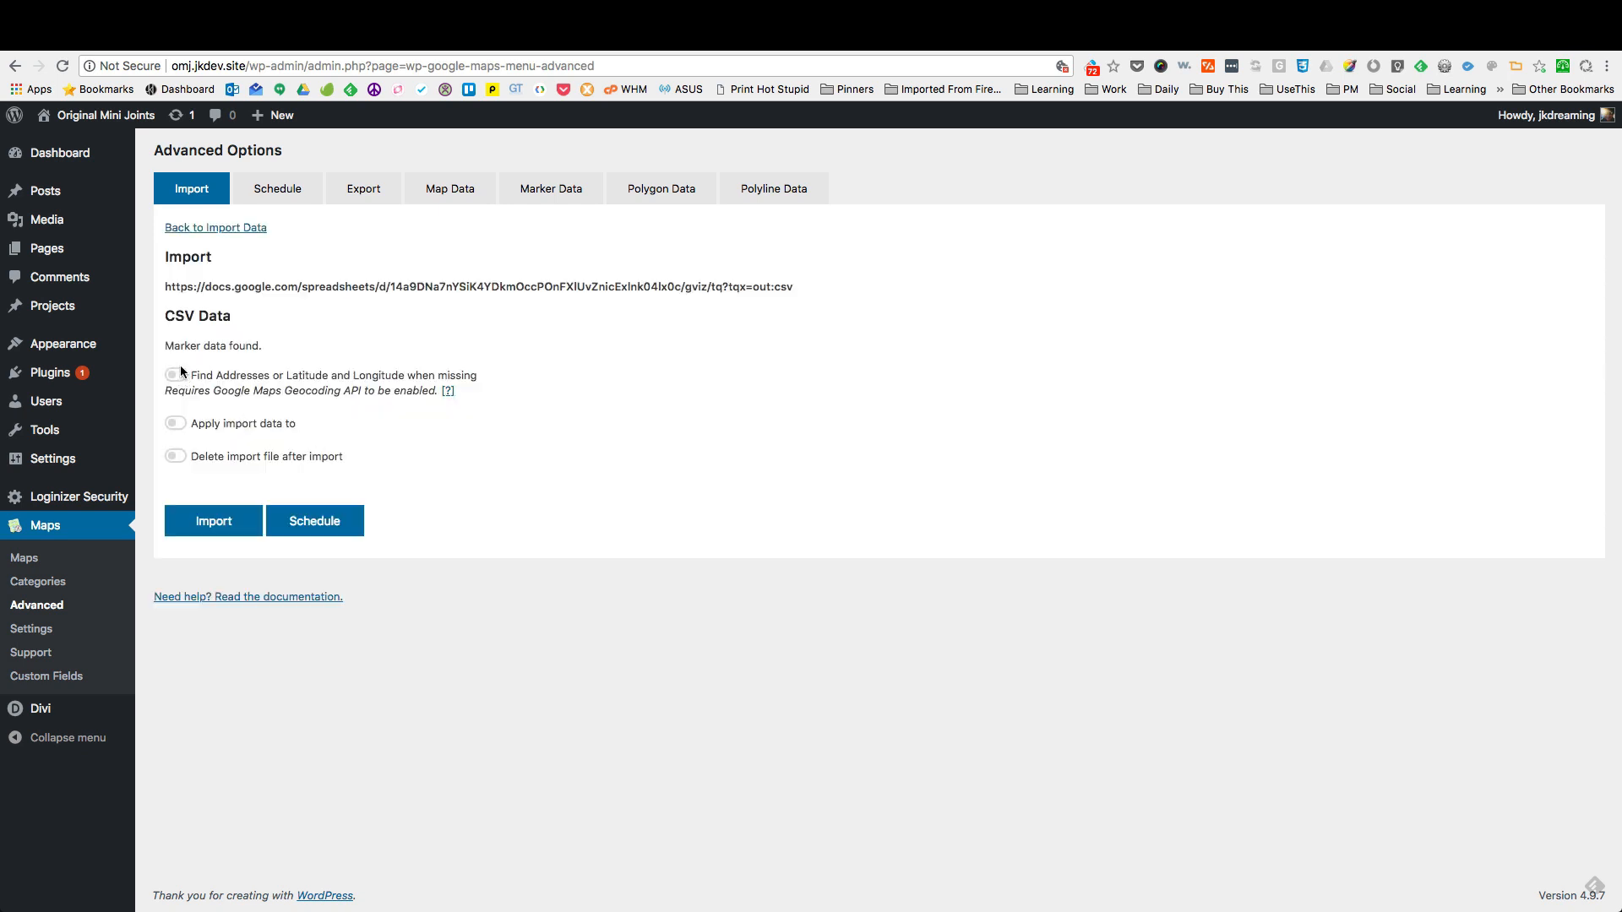
Step: Import the marker data into the Find Tripple J map, finding missing addresses or coordinates and replacing the existing map data
click(178, 374)
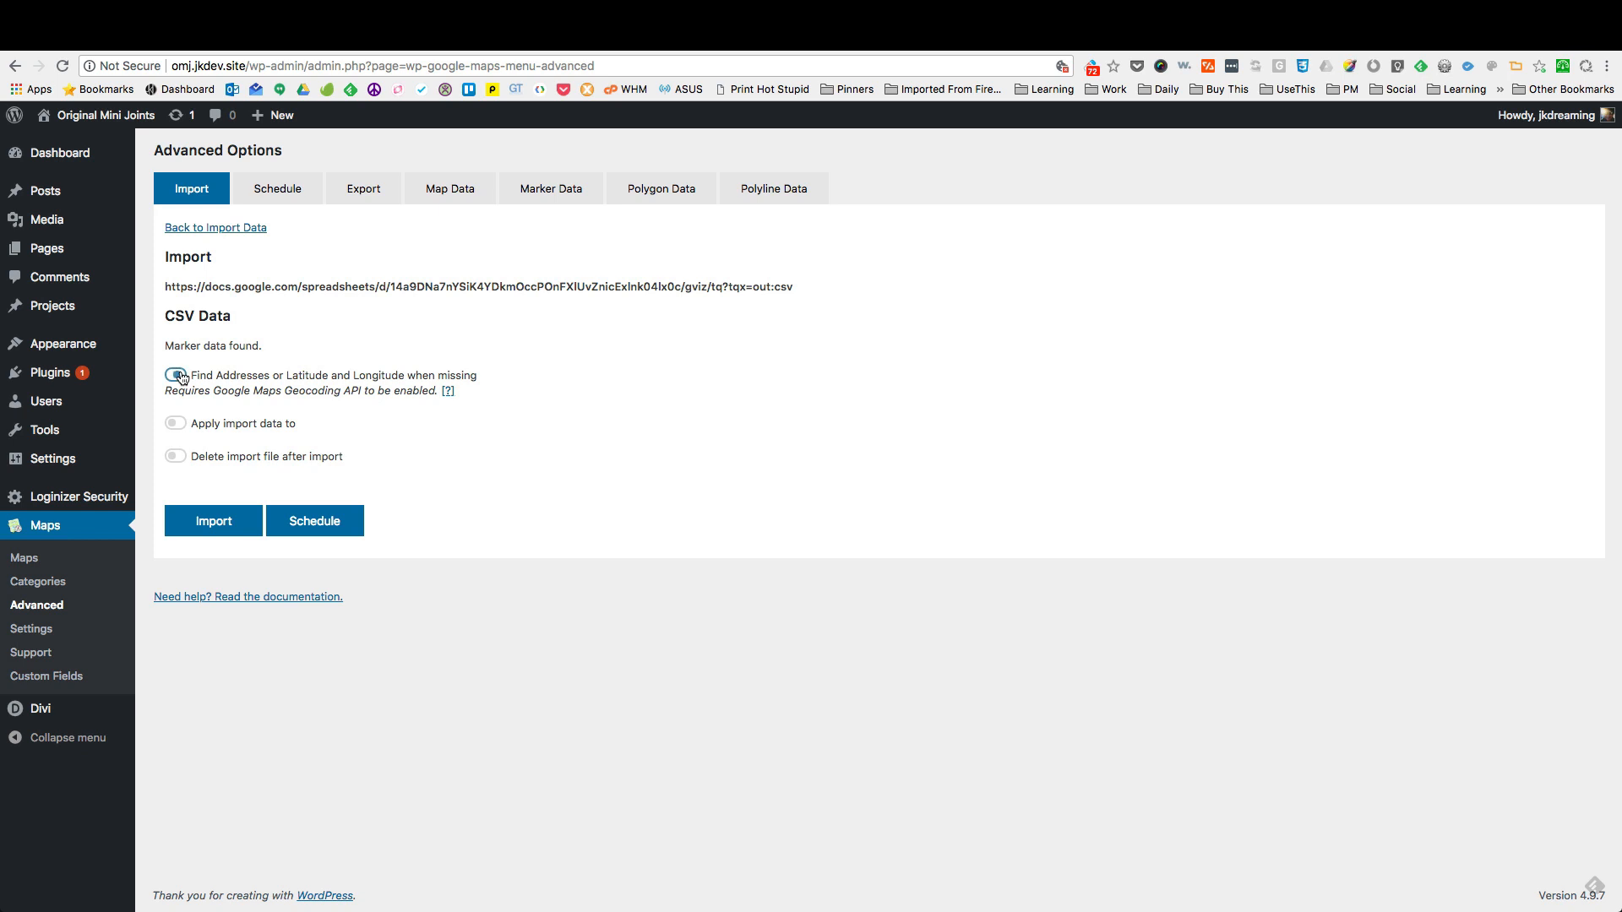
click(180, 425)
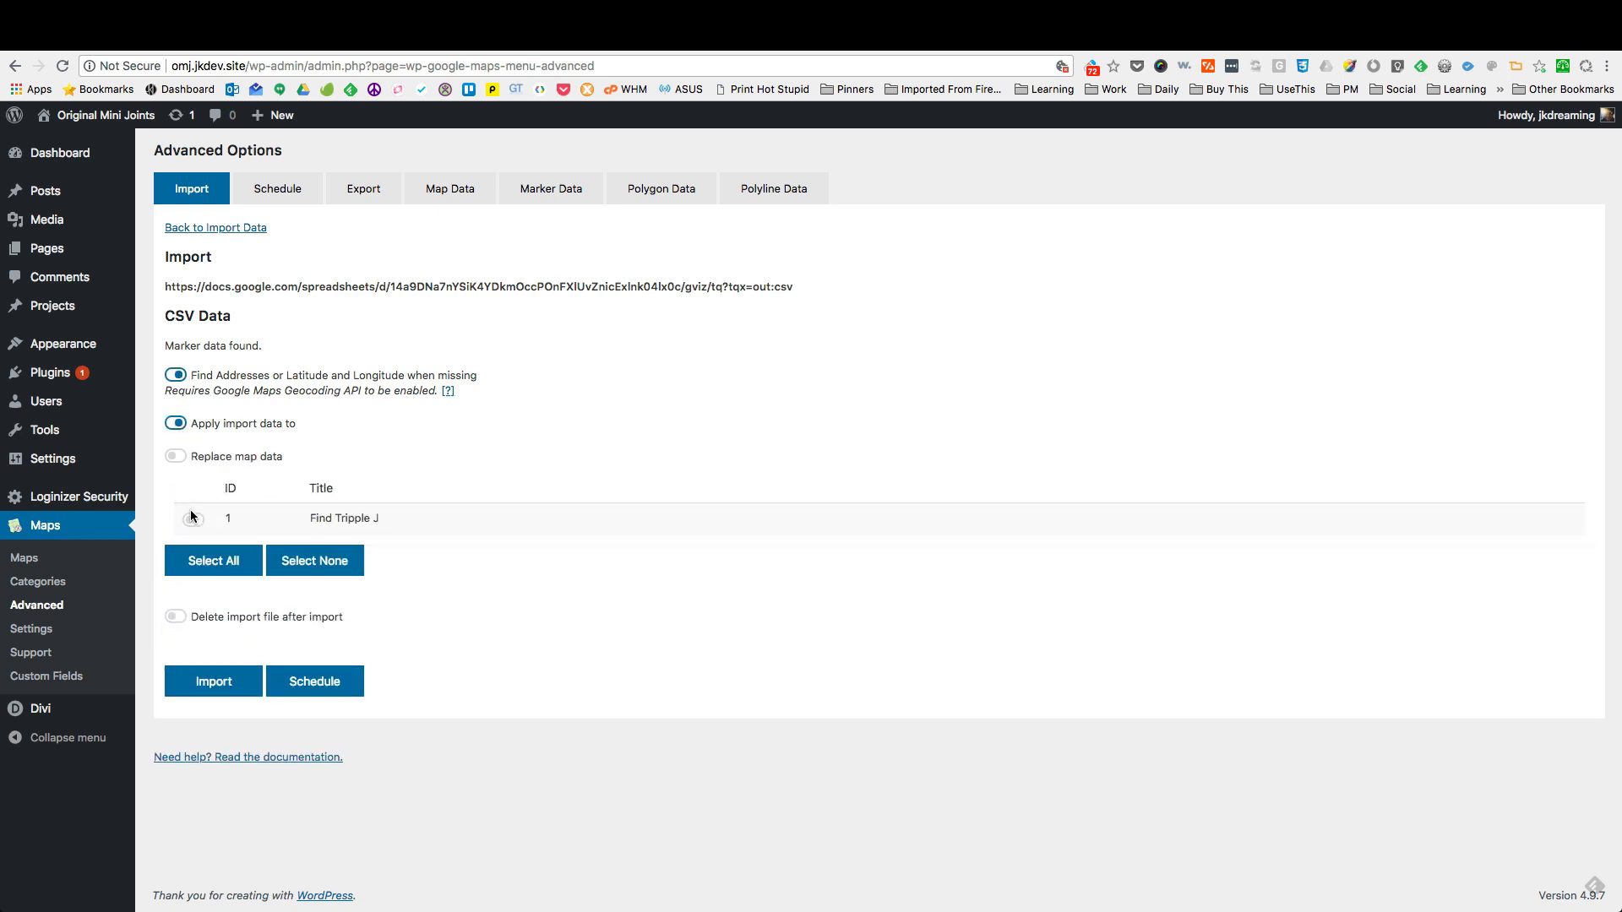
click(193, 518)
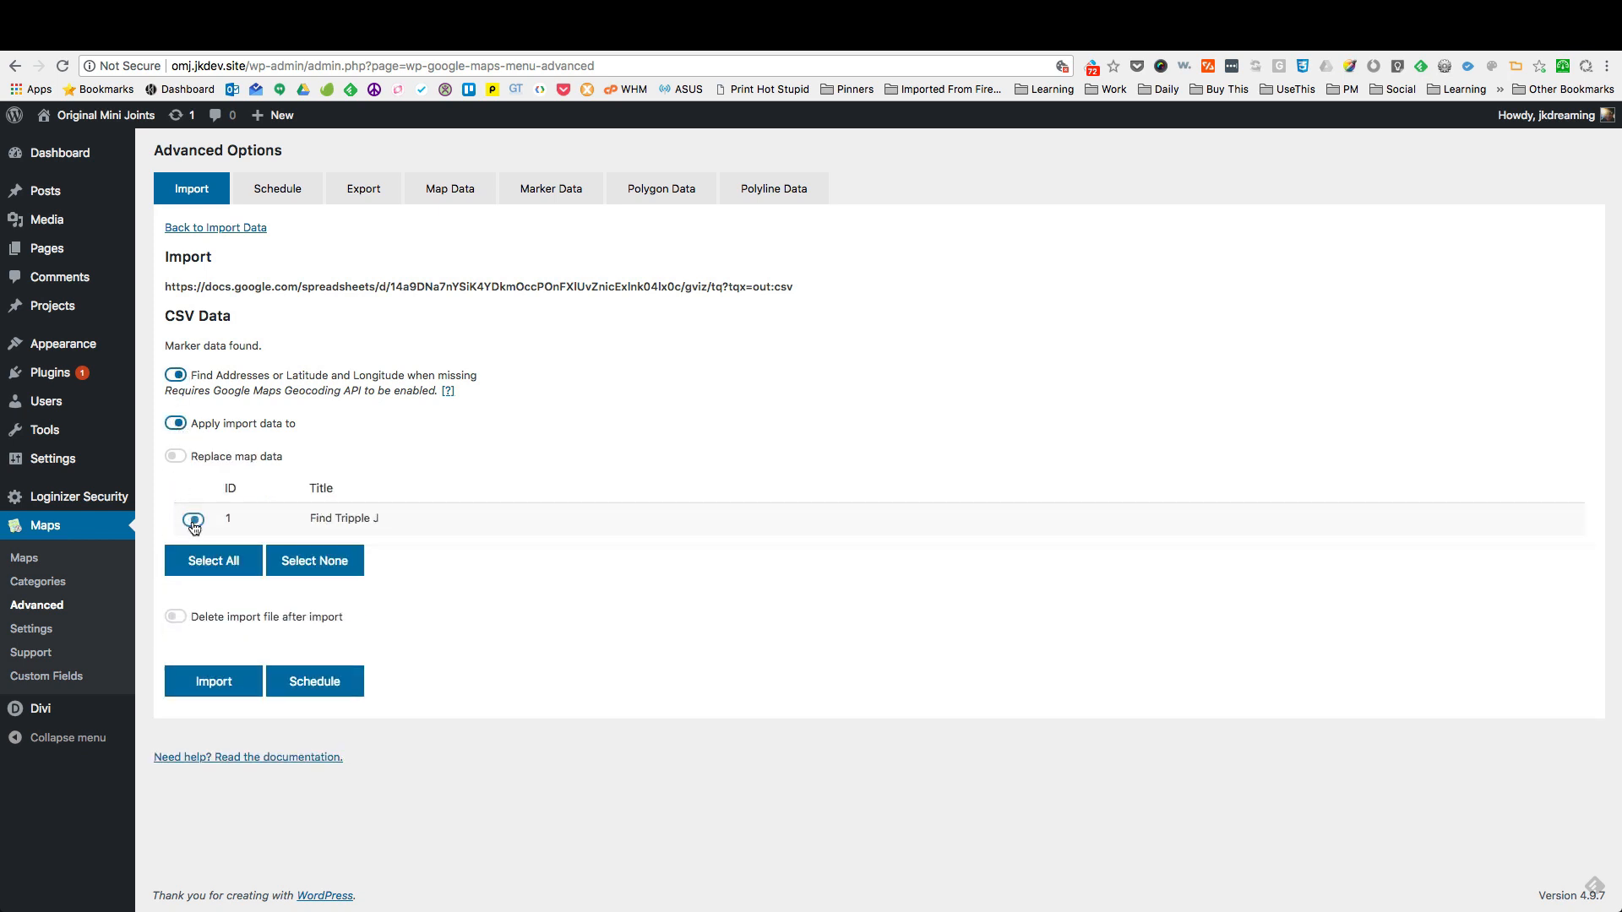
click(177, 456)
click(221, 682)
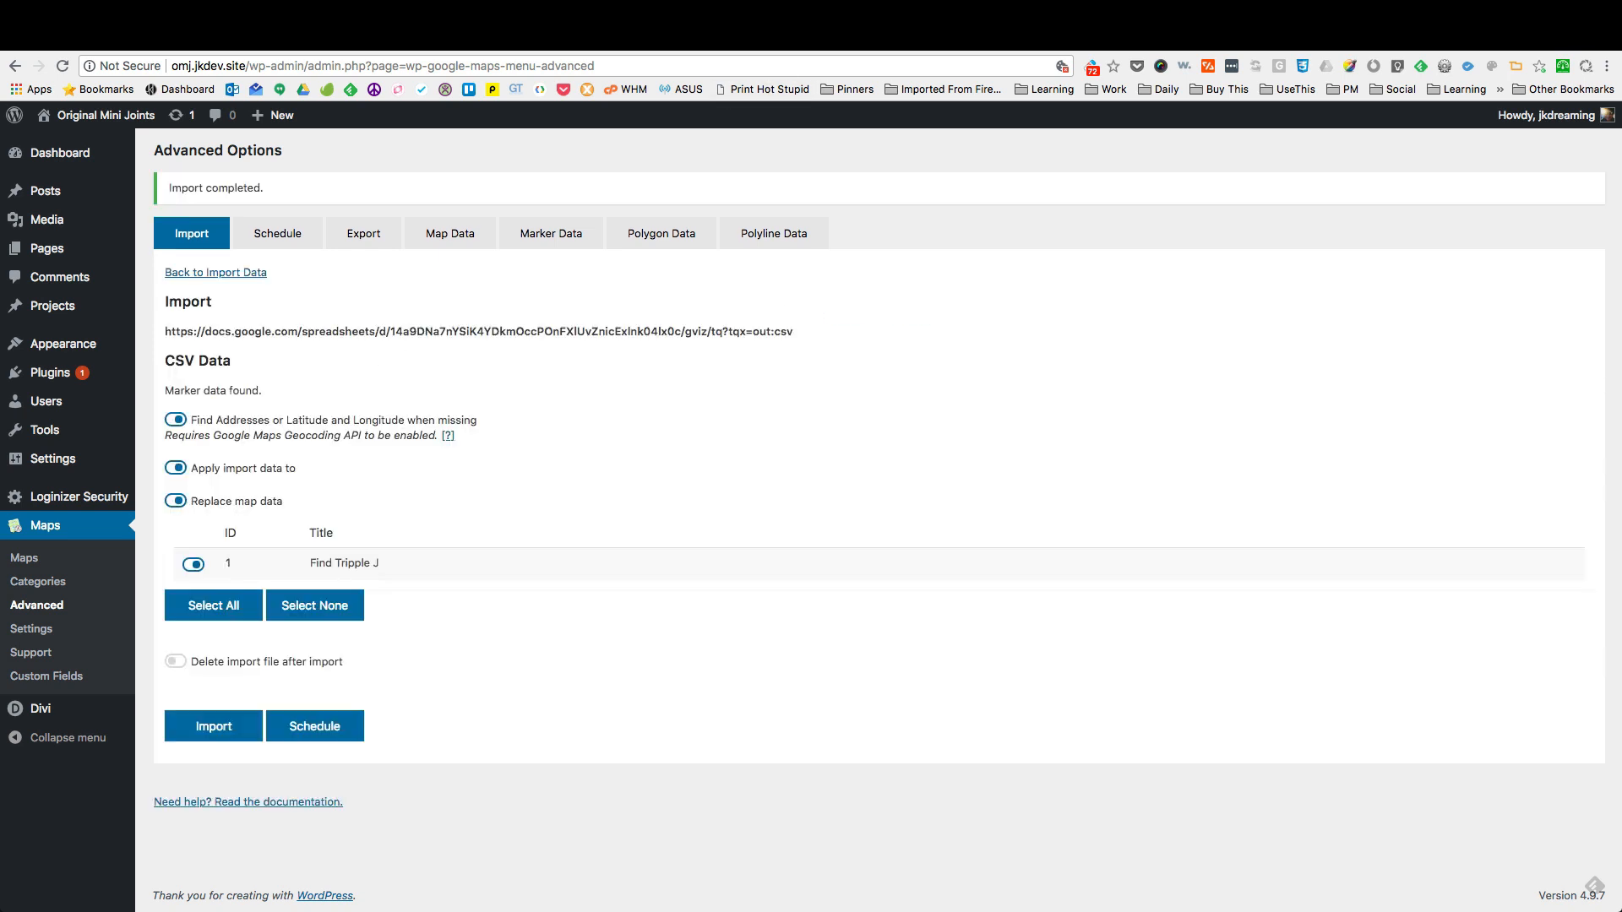
Step: Switch to the Find Triple J's page and inspect the store markers around San Francisco in satellite, standard and terrain views
click(135, 39)
click(71, 67)
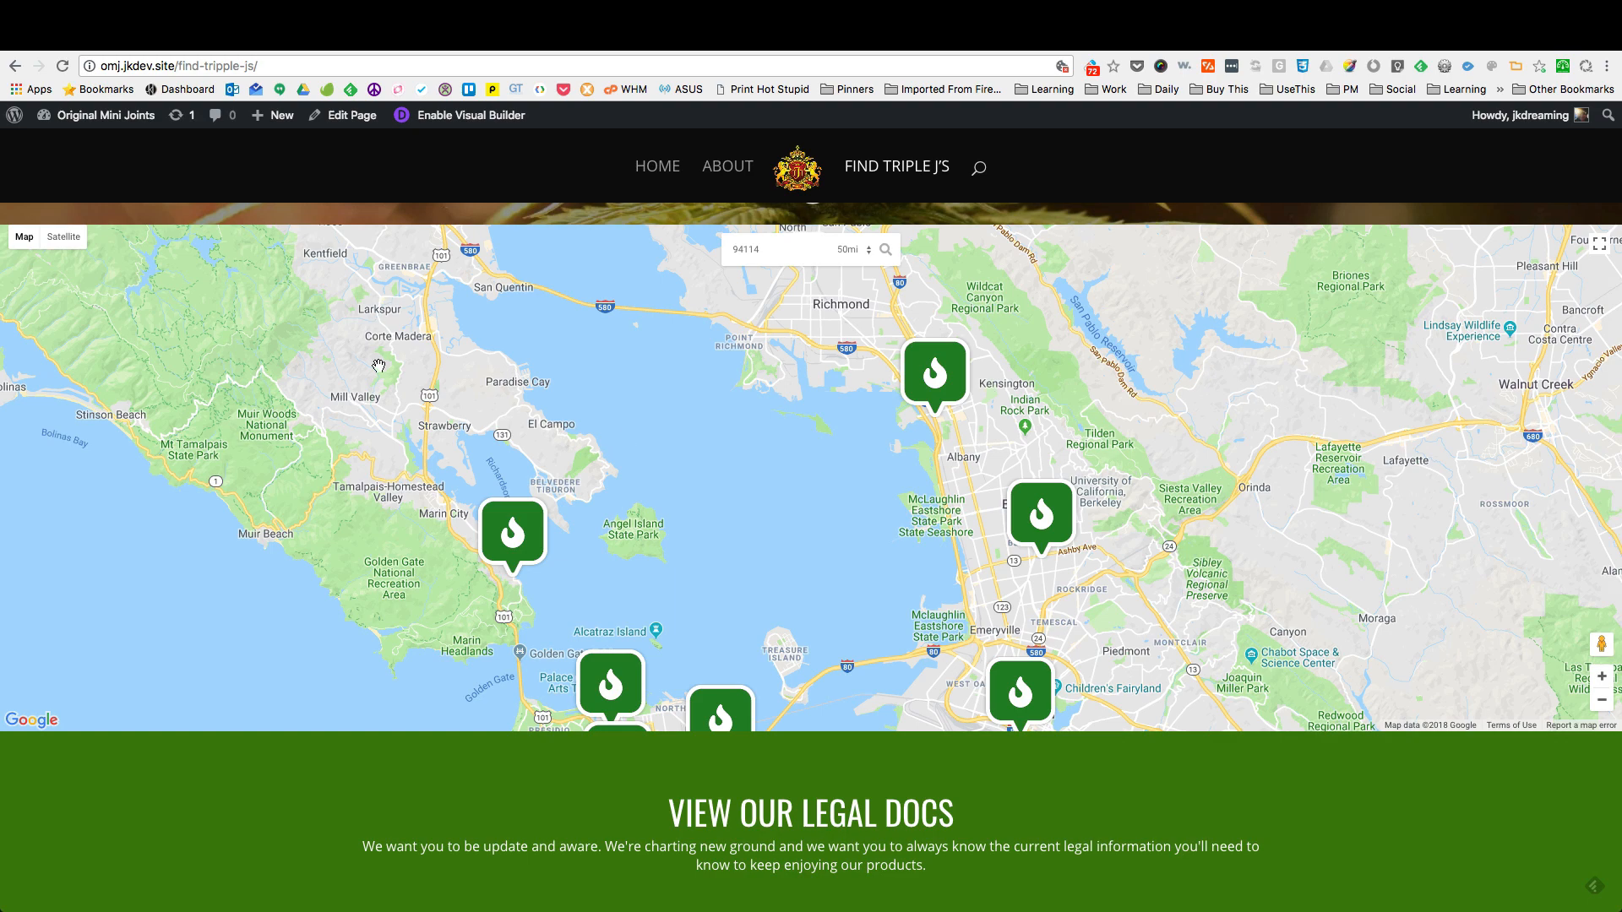
click(62, 238)
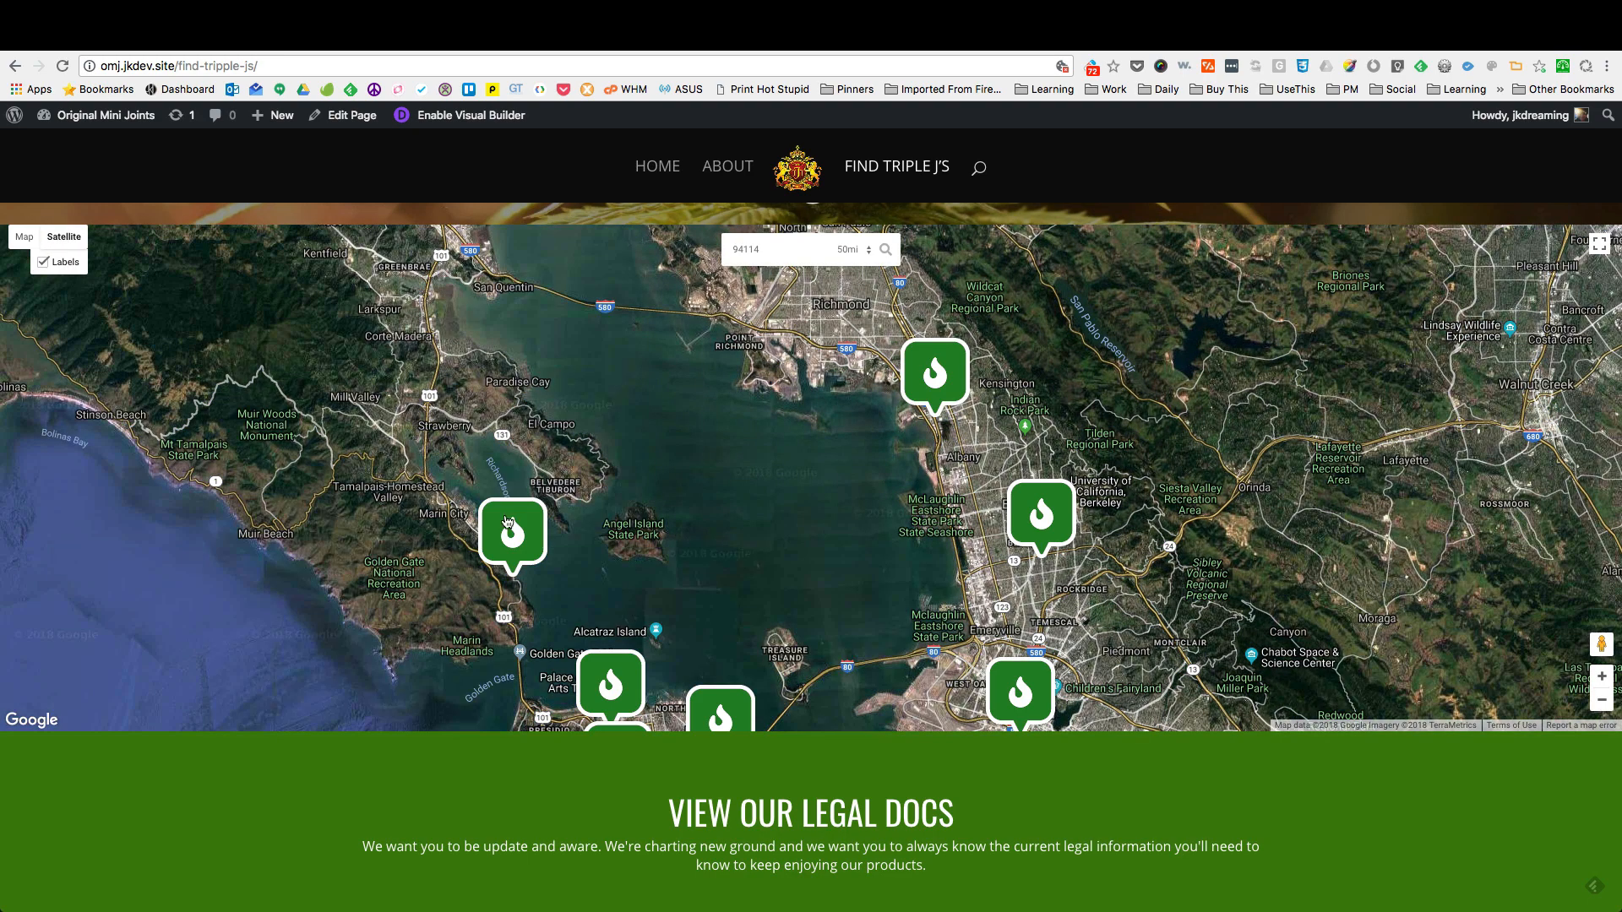
drag(633, 495, 577, 353)
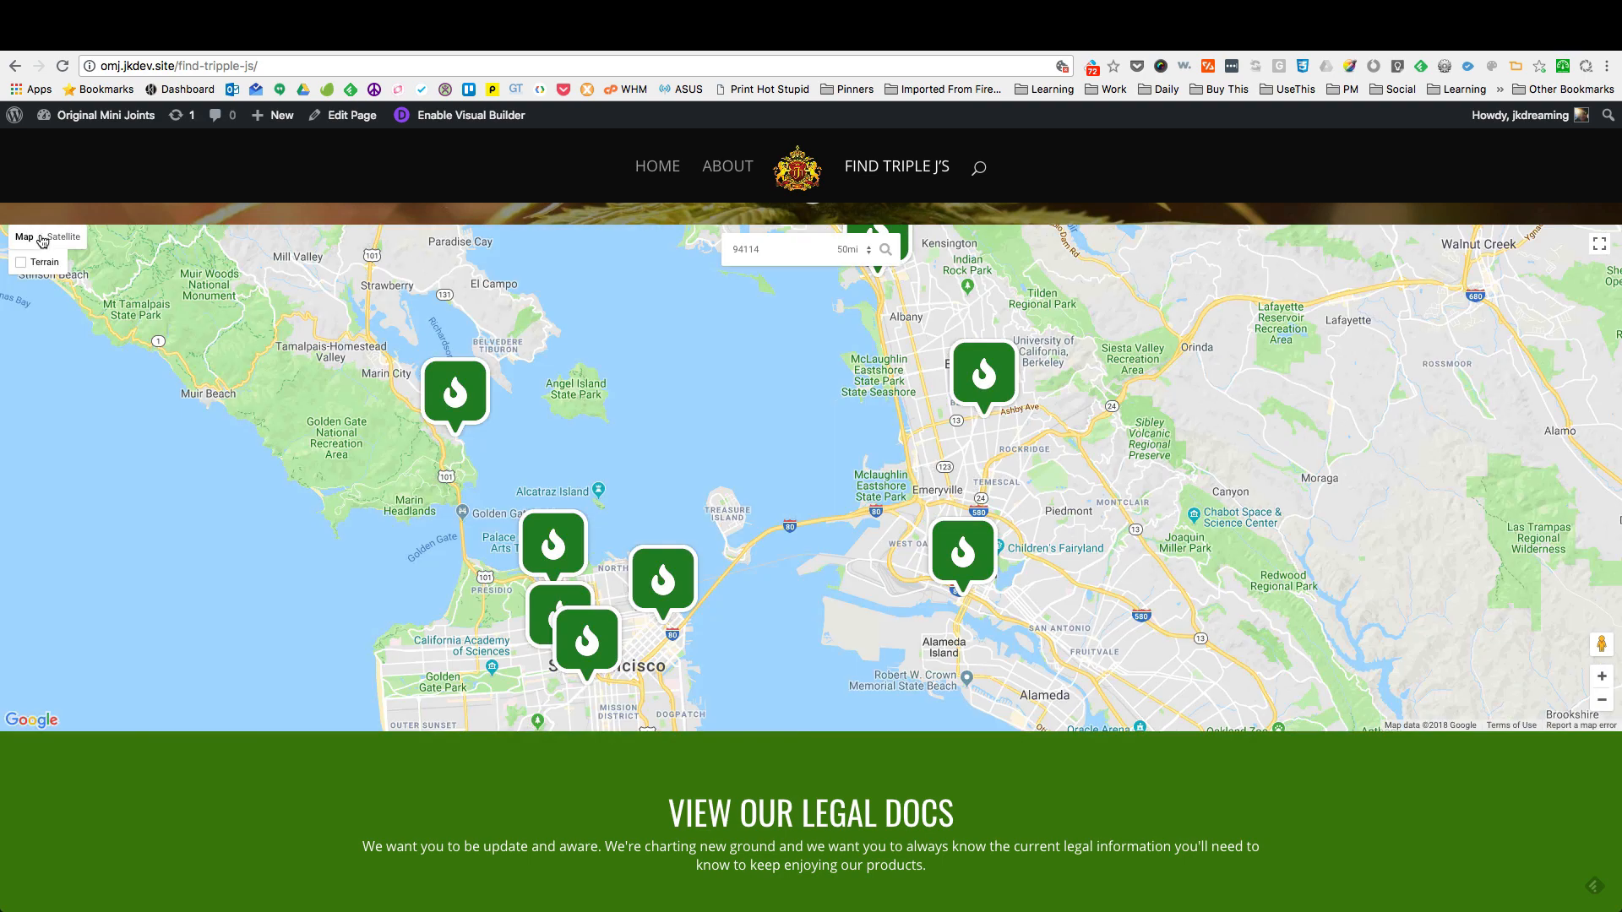
click(25, 237)
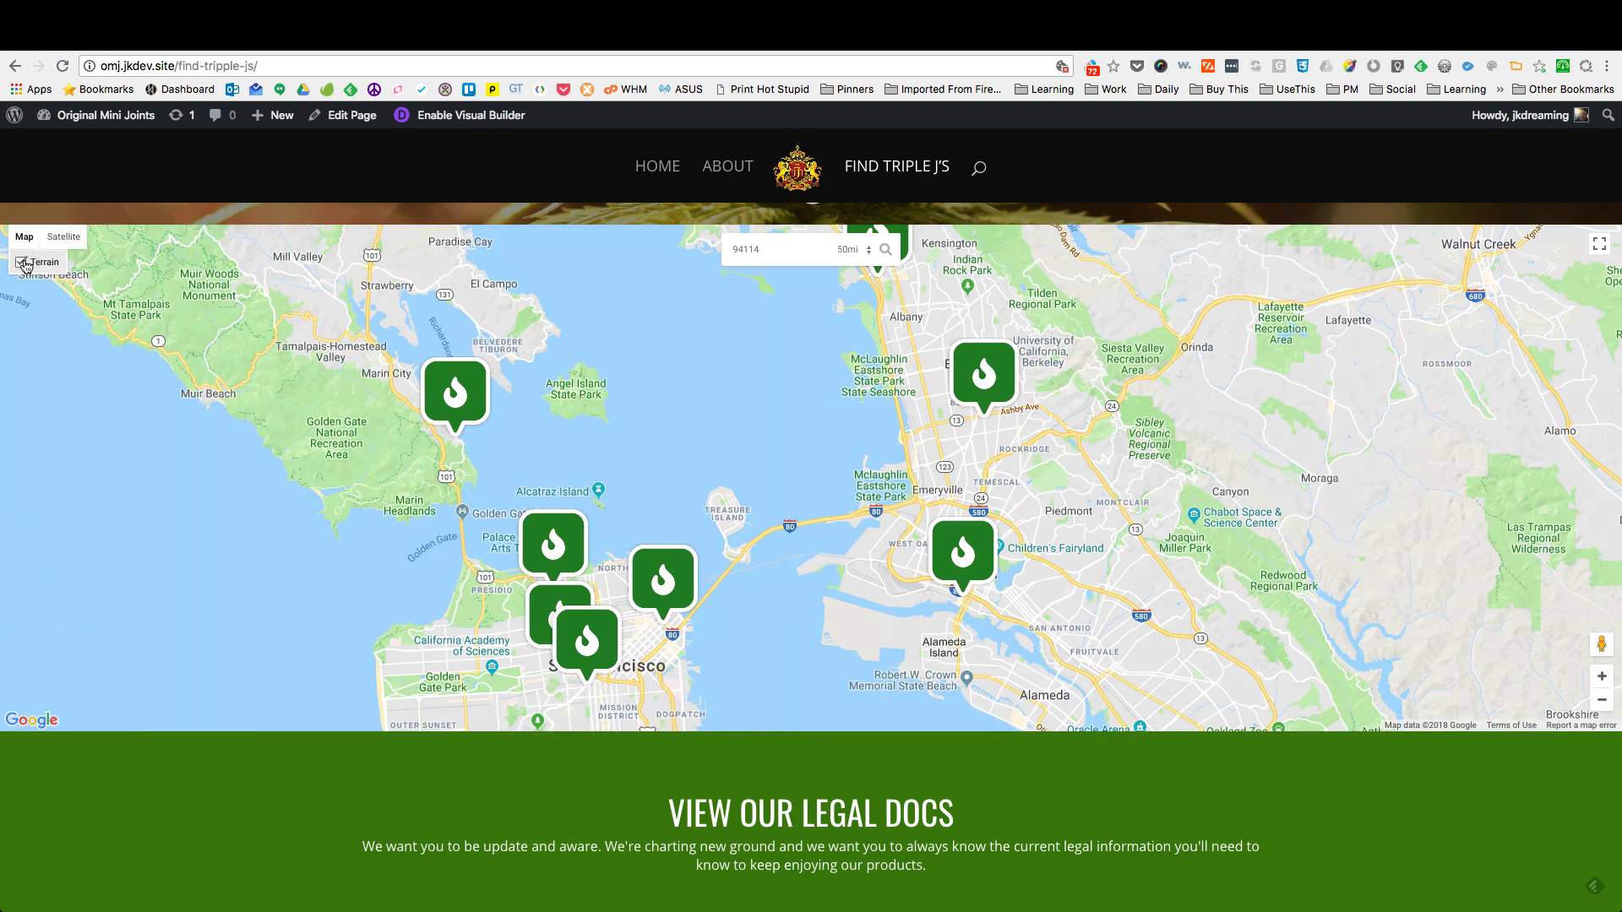
click(25, 264)
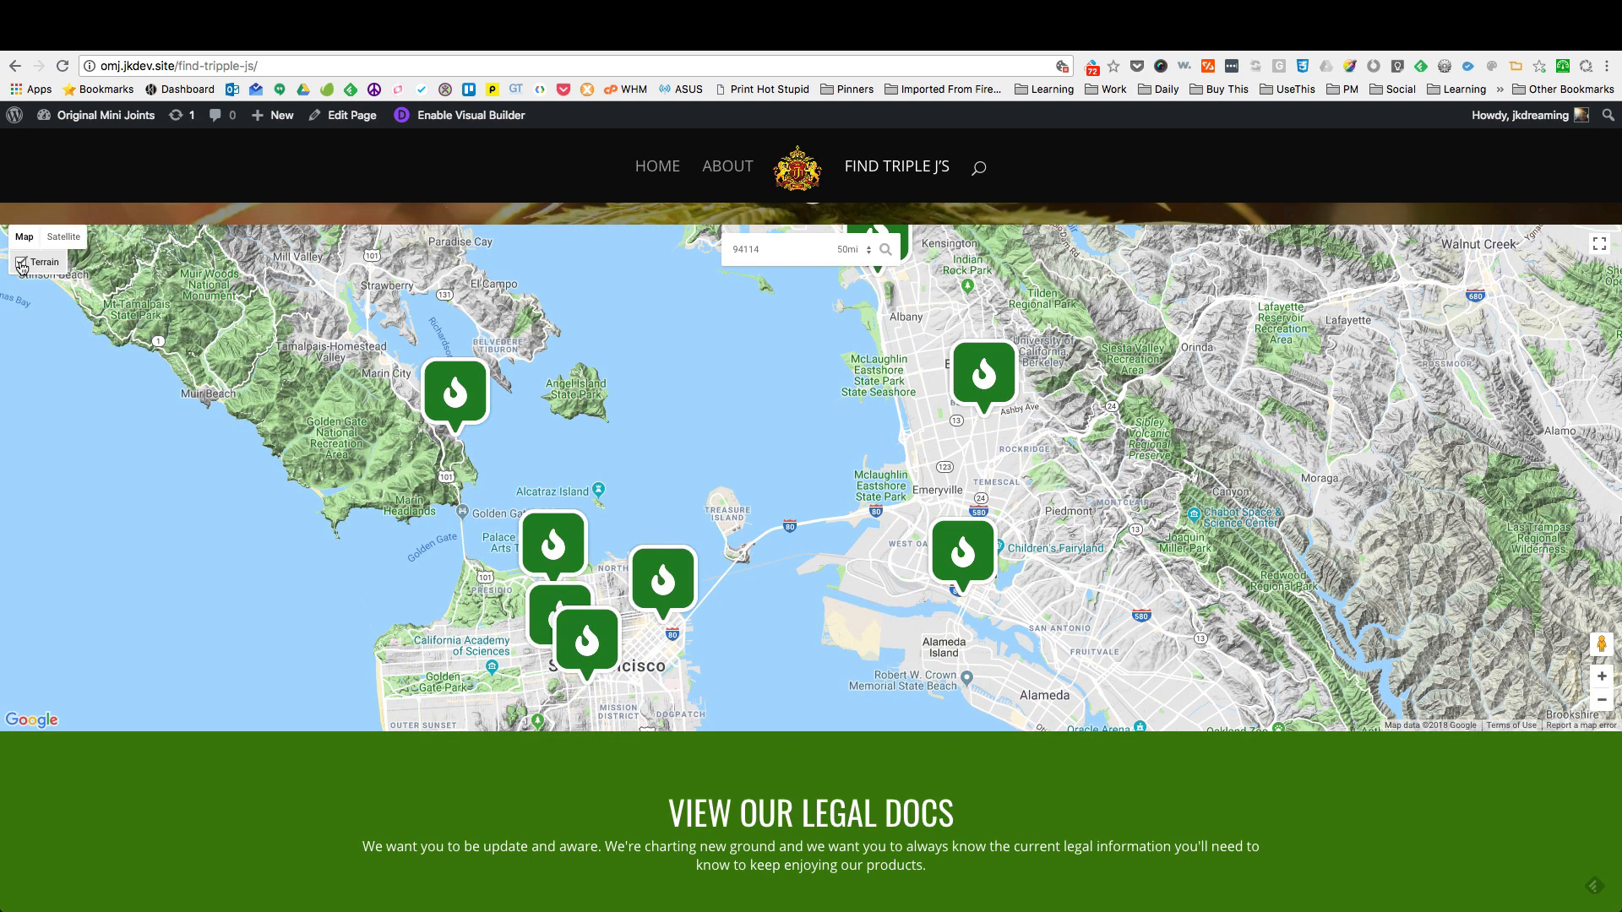
click(21, 263)
click(64, 237)
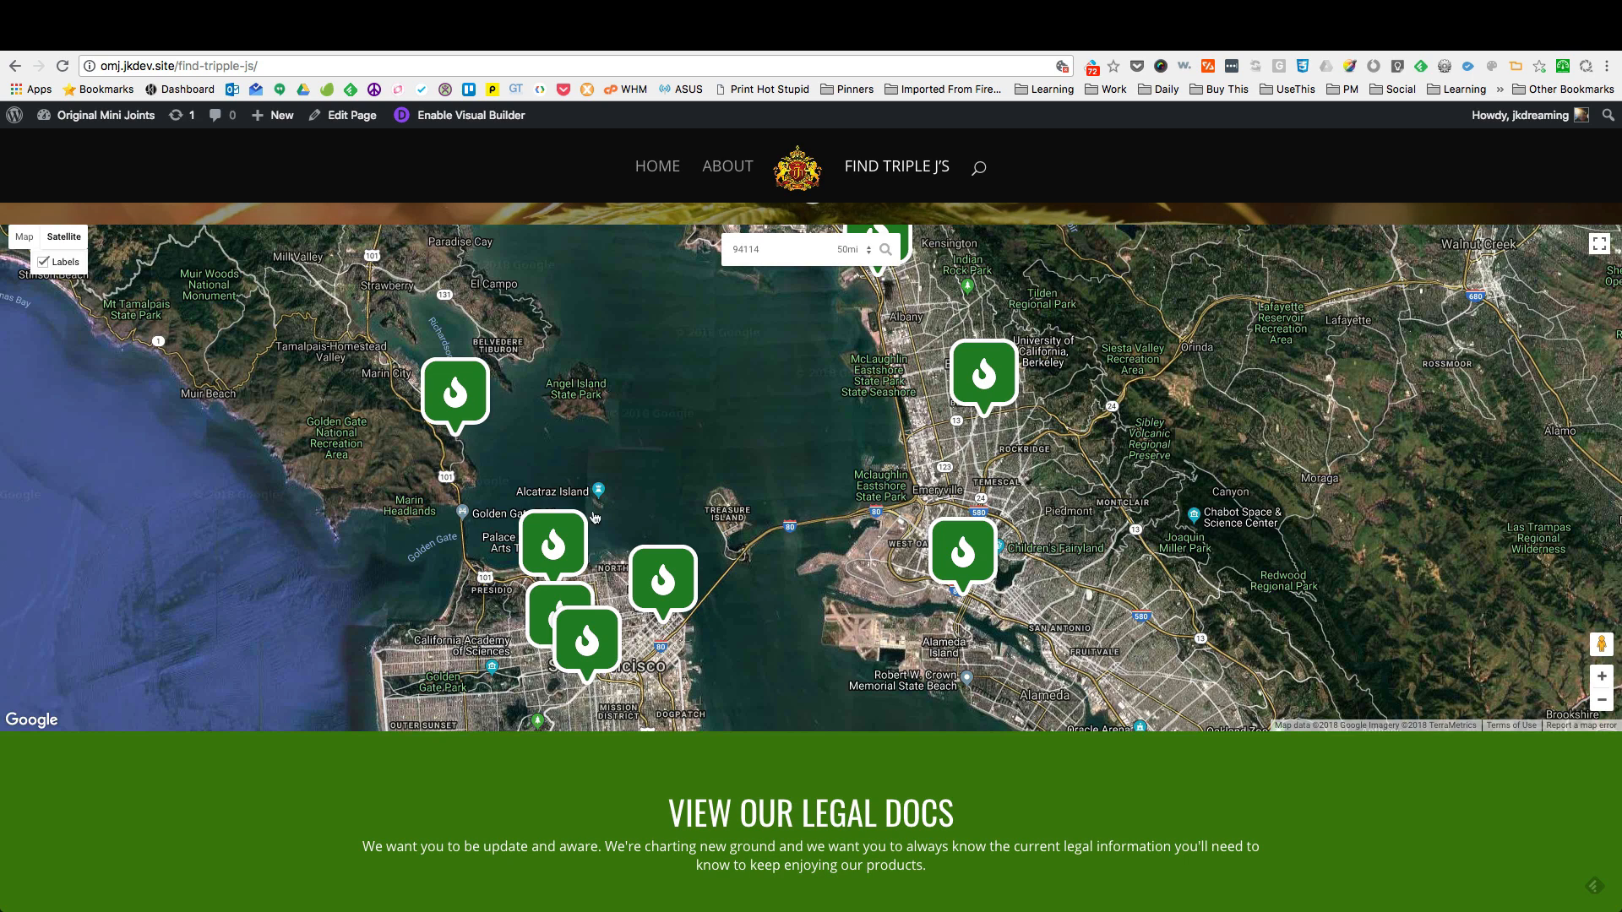
Step: Return to the plugin's Advanced Options and examine the Map Data and Marker Data upload options, then view the import settings again
key(ctrl+Tab)
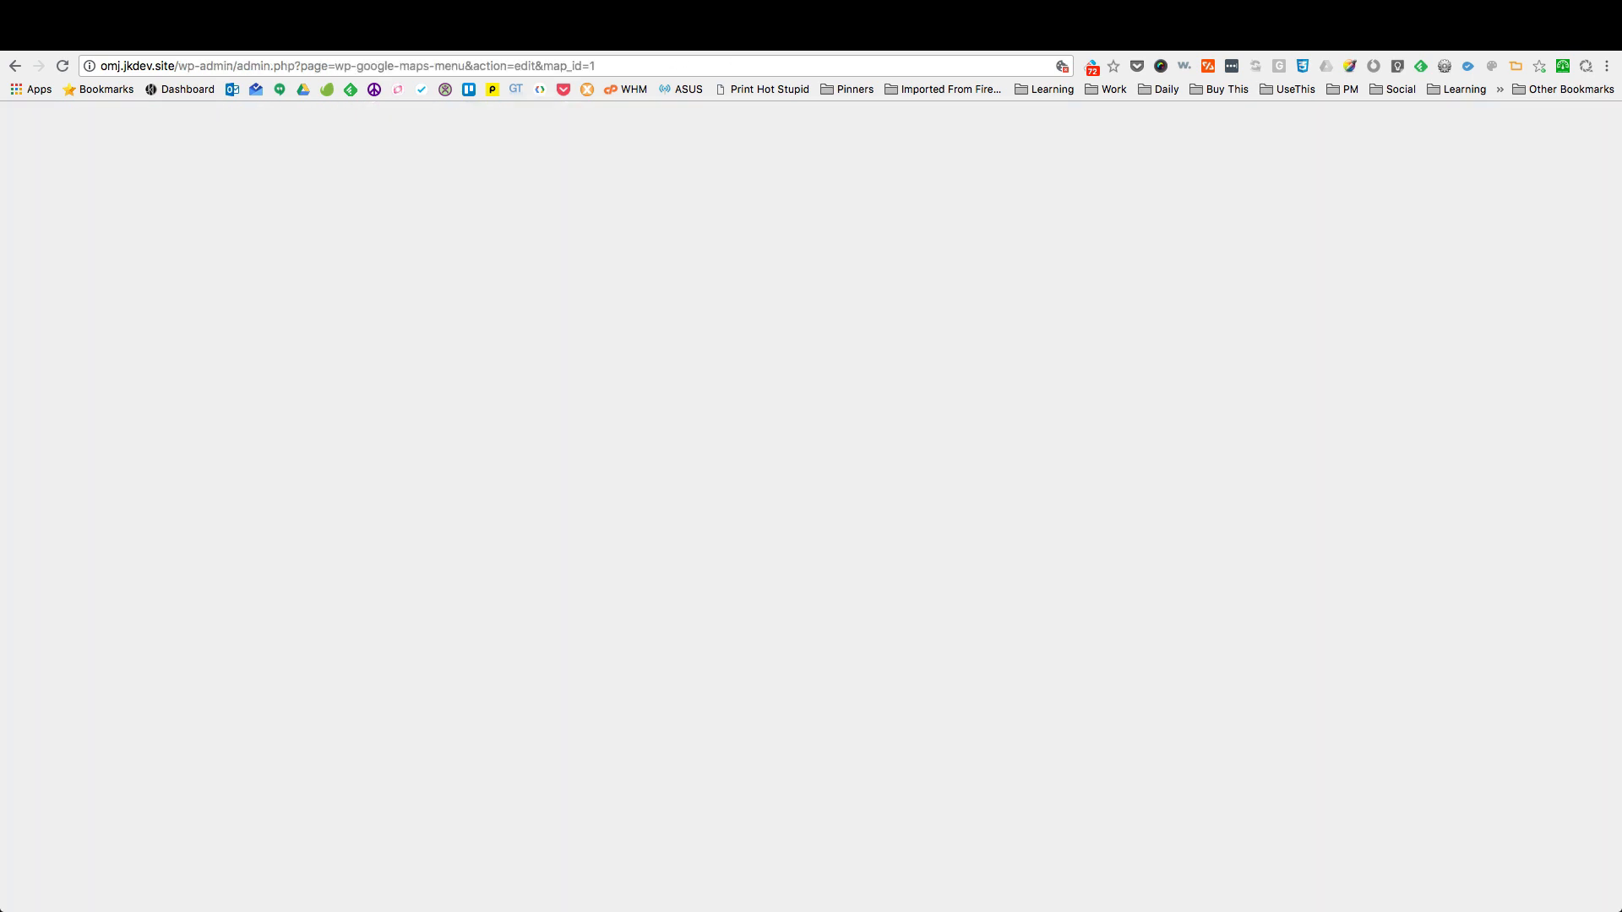
key(ctrl+Tab)
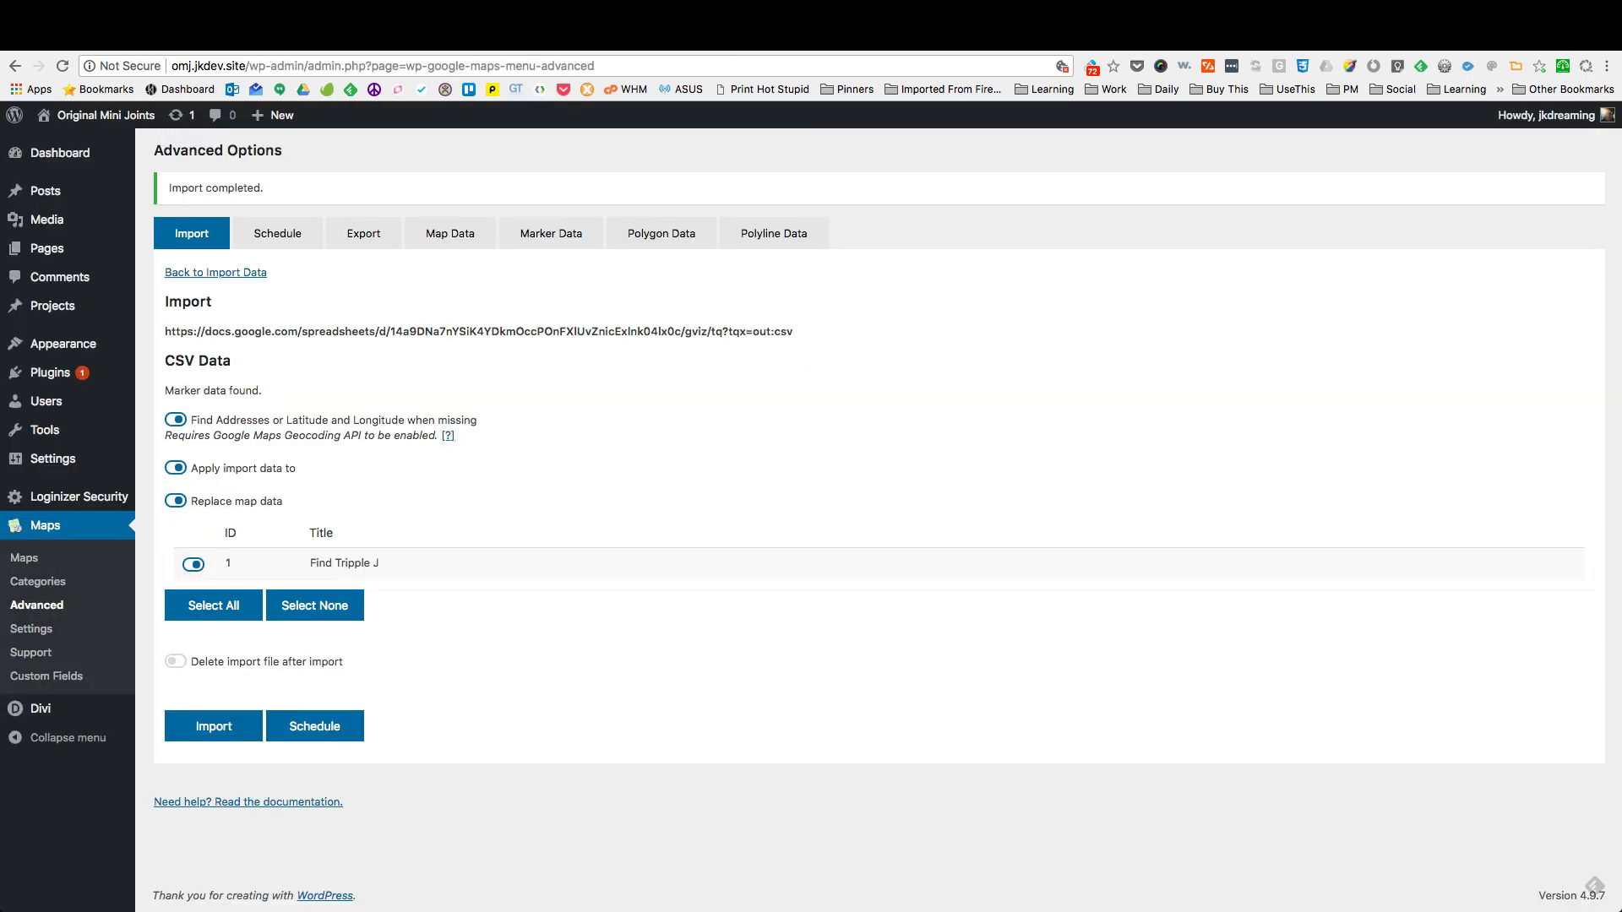
click(313, 244)
click(439, 242)
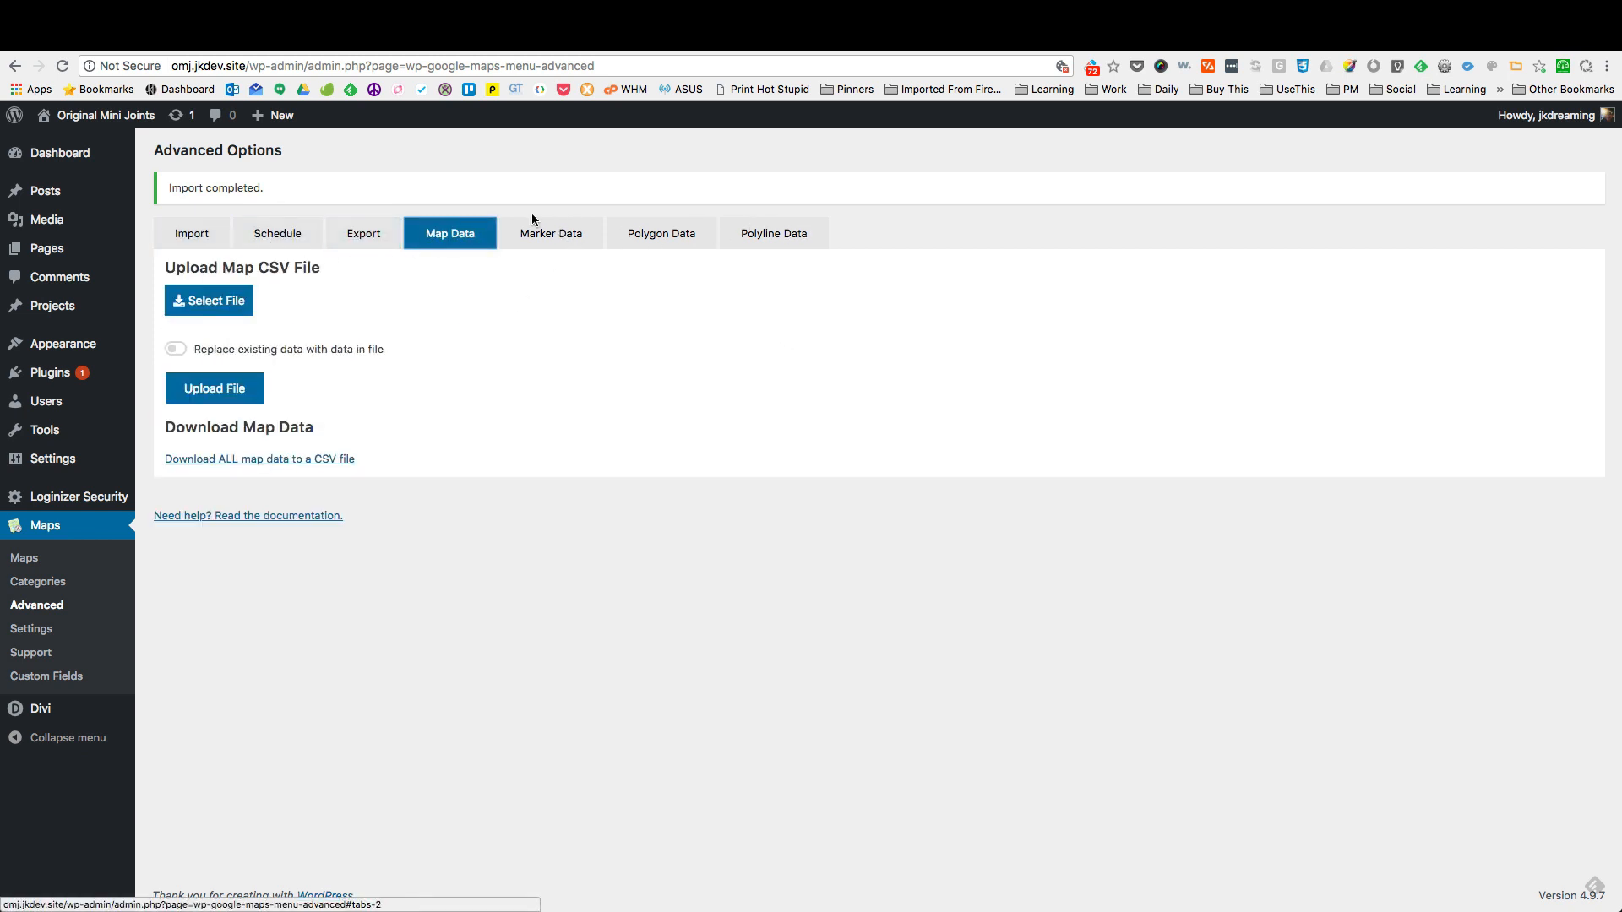
click(556, 231)
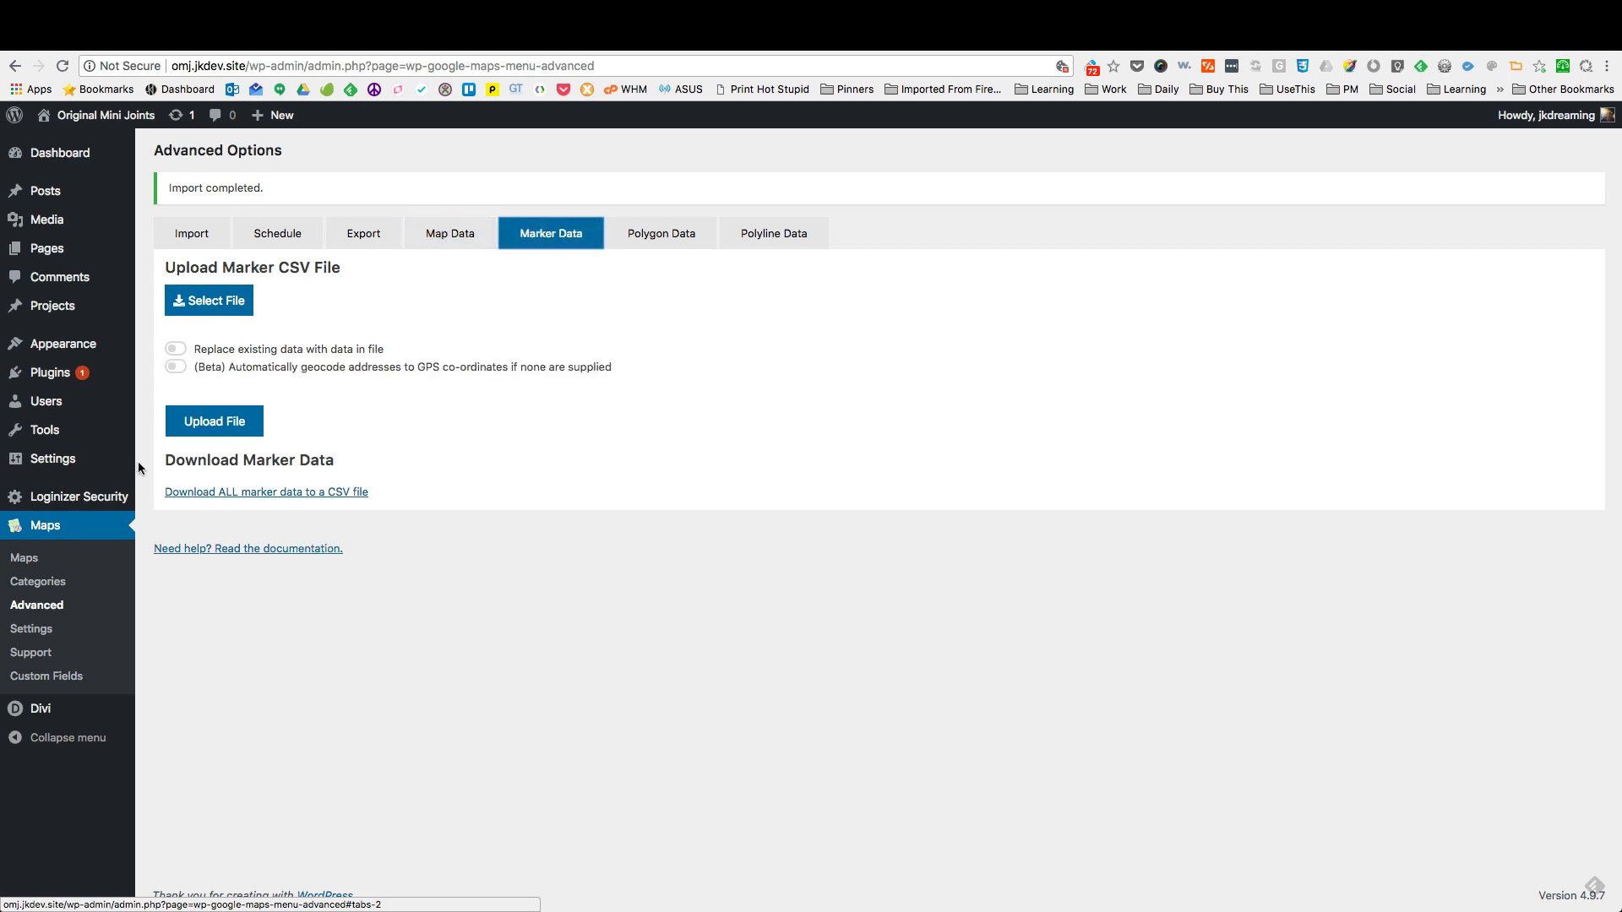
click(193, 234)
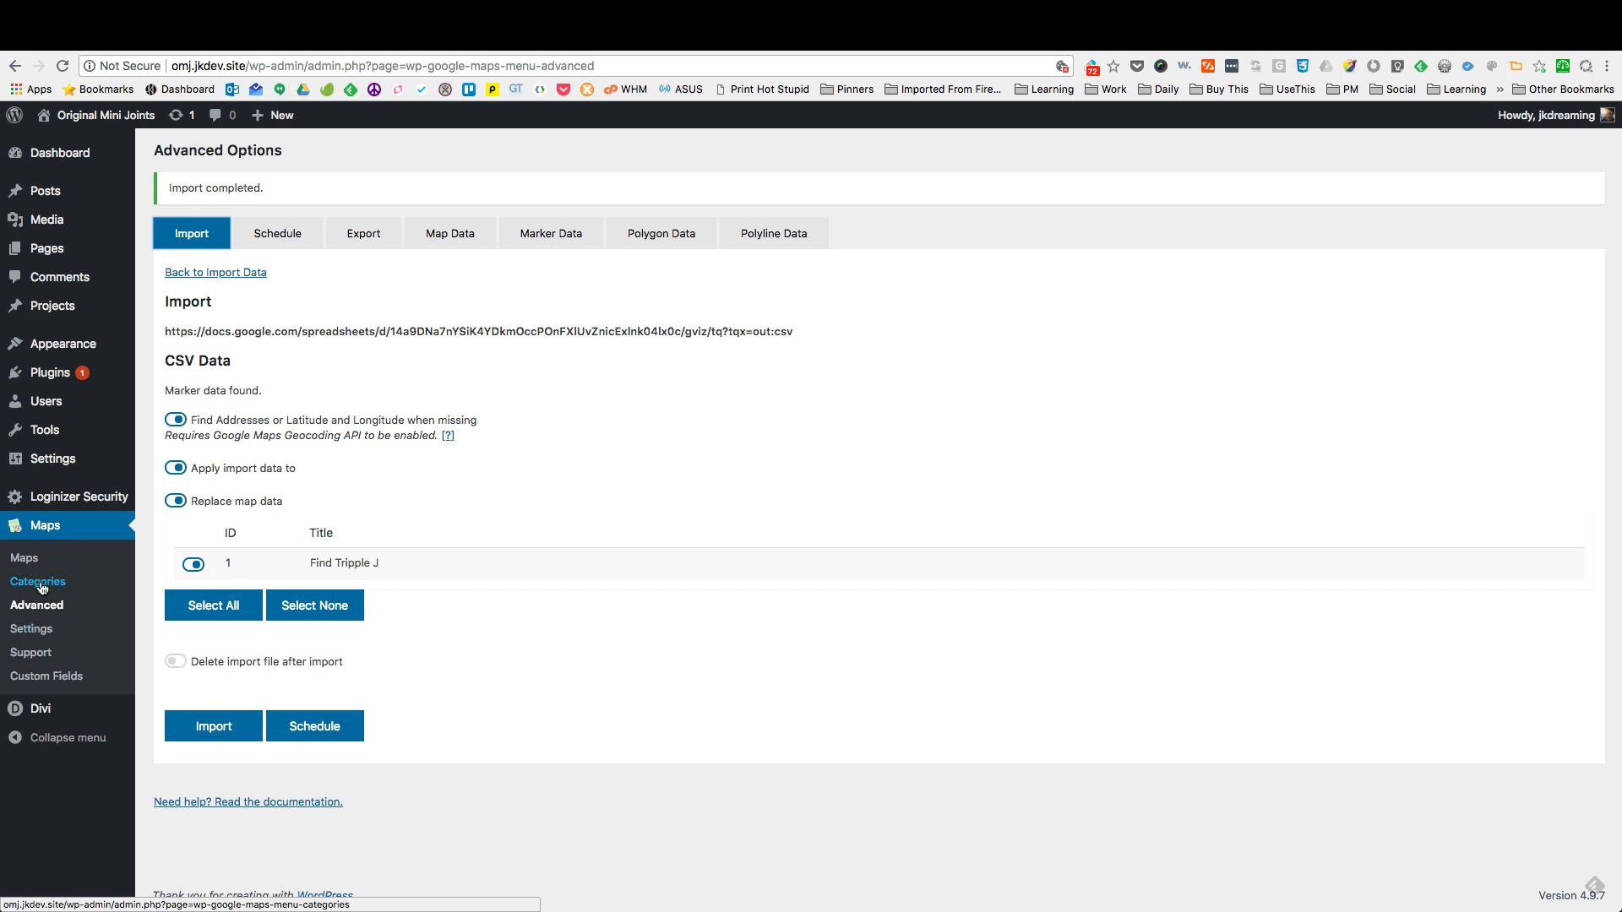
Step: Look through the Maps plugin's marker categories and its general map settings, including the controls, category, API and icon options
click(35, 632)
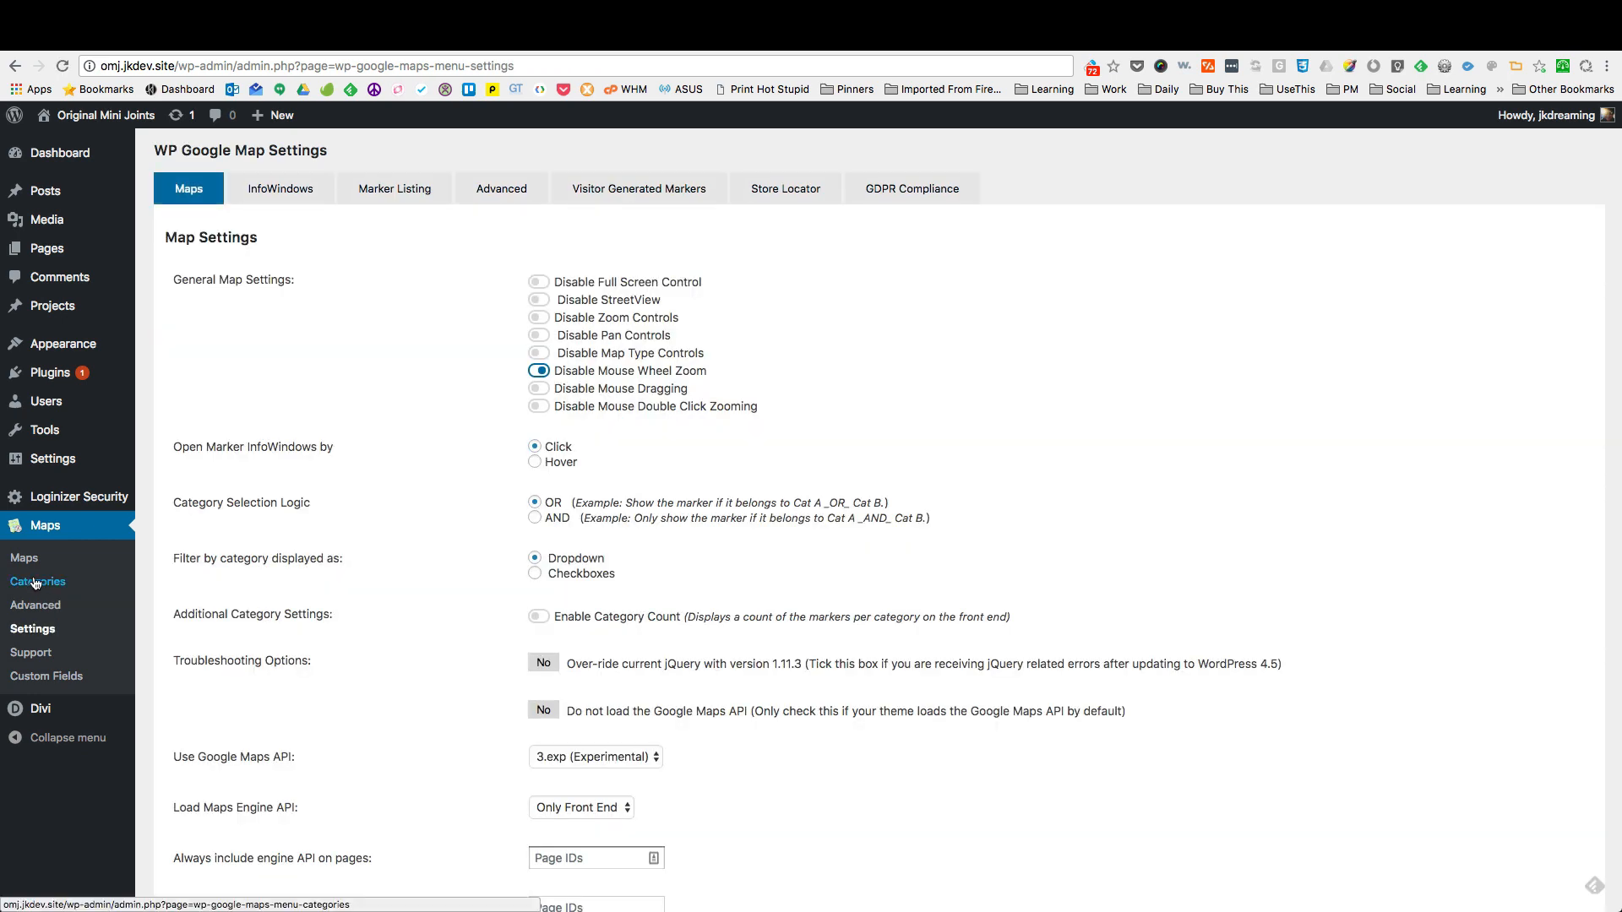
click(36, 582)
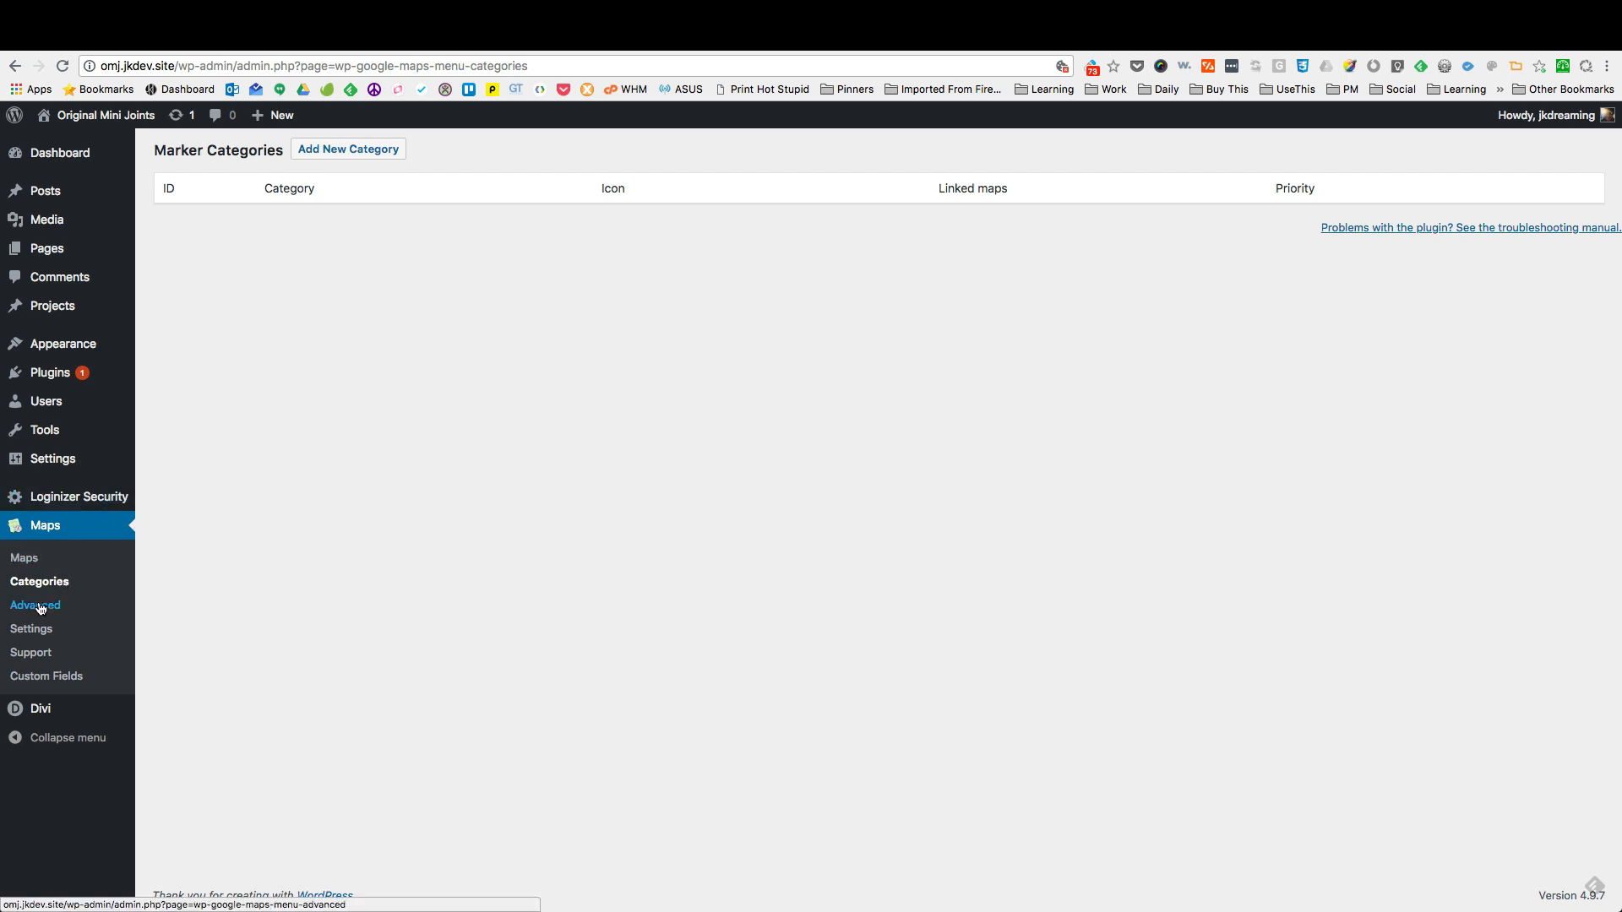
click(31, 630)
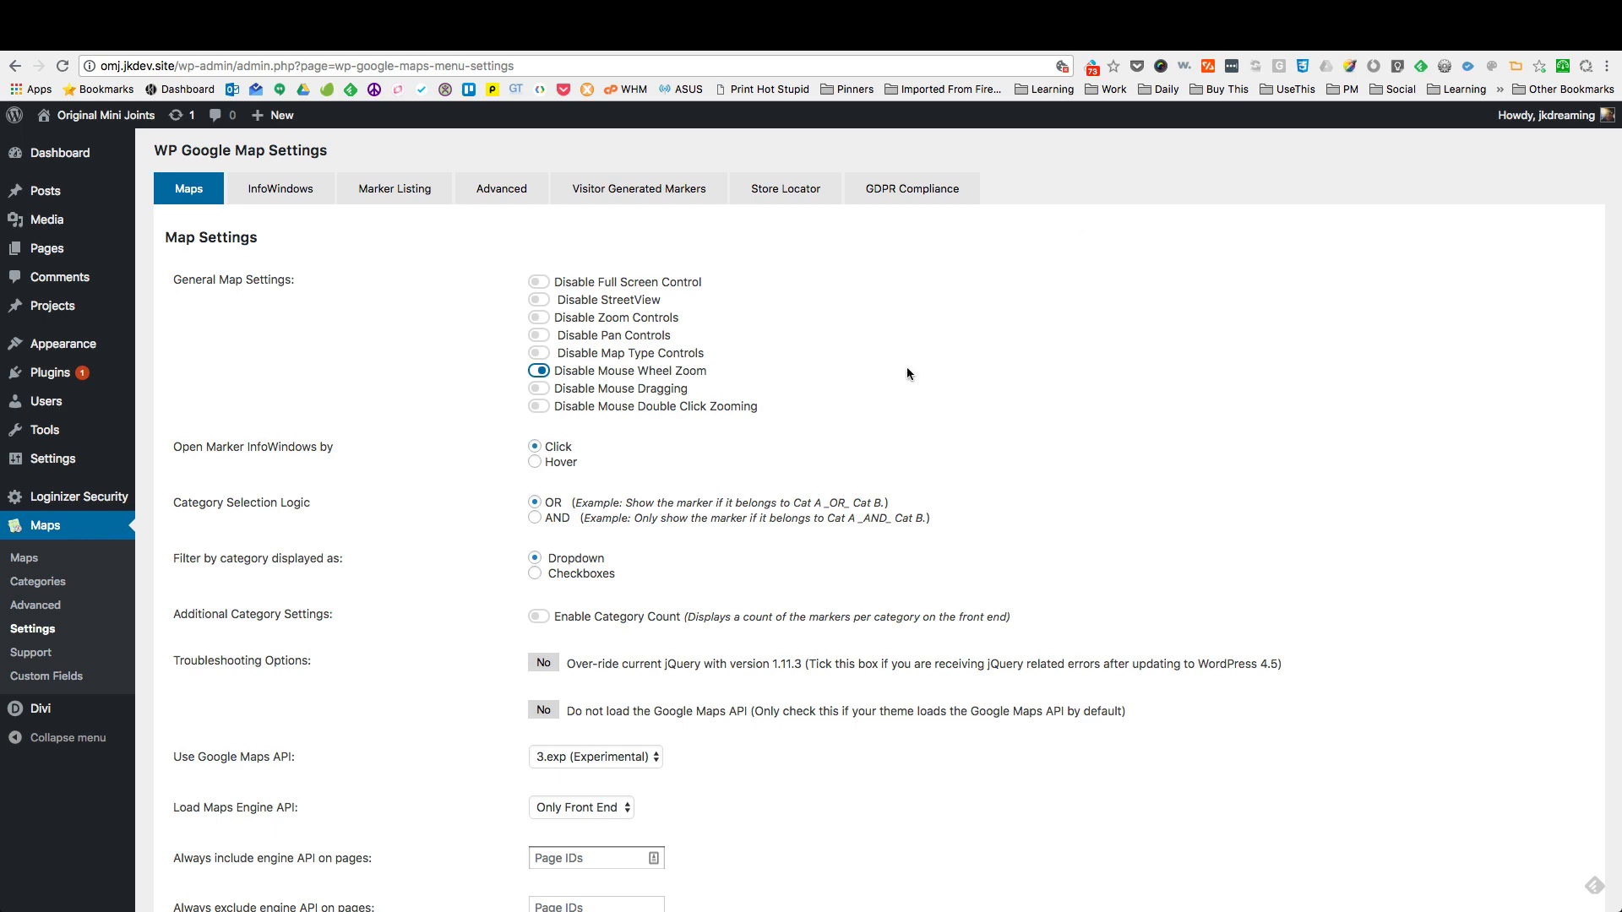
scroll(908, 374, down, 5)
scroll(908, 374, down, 3)
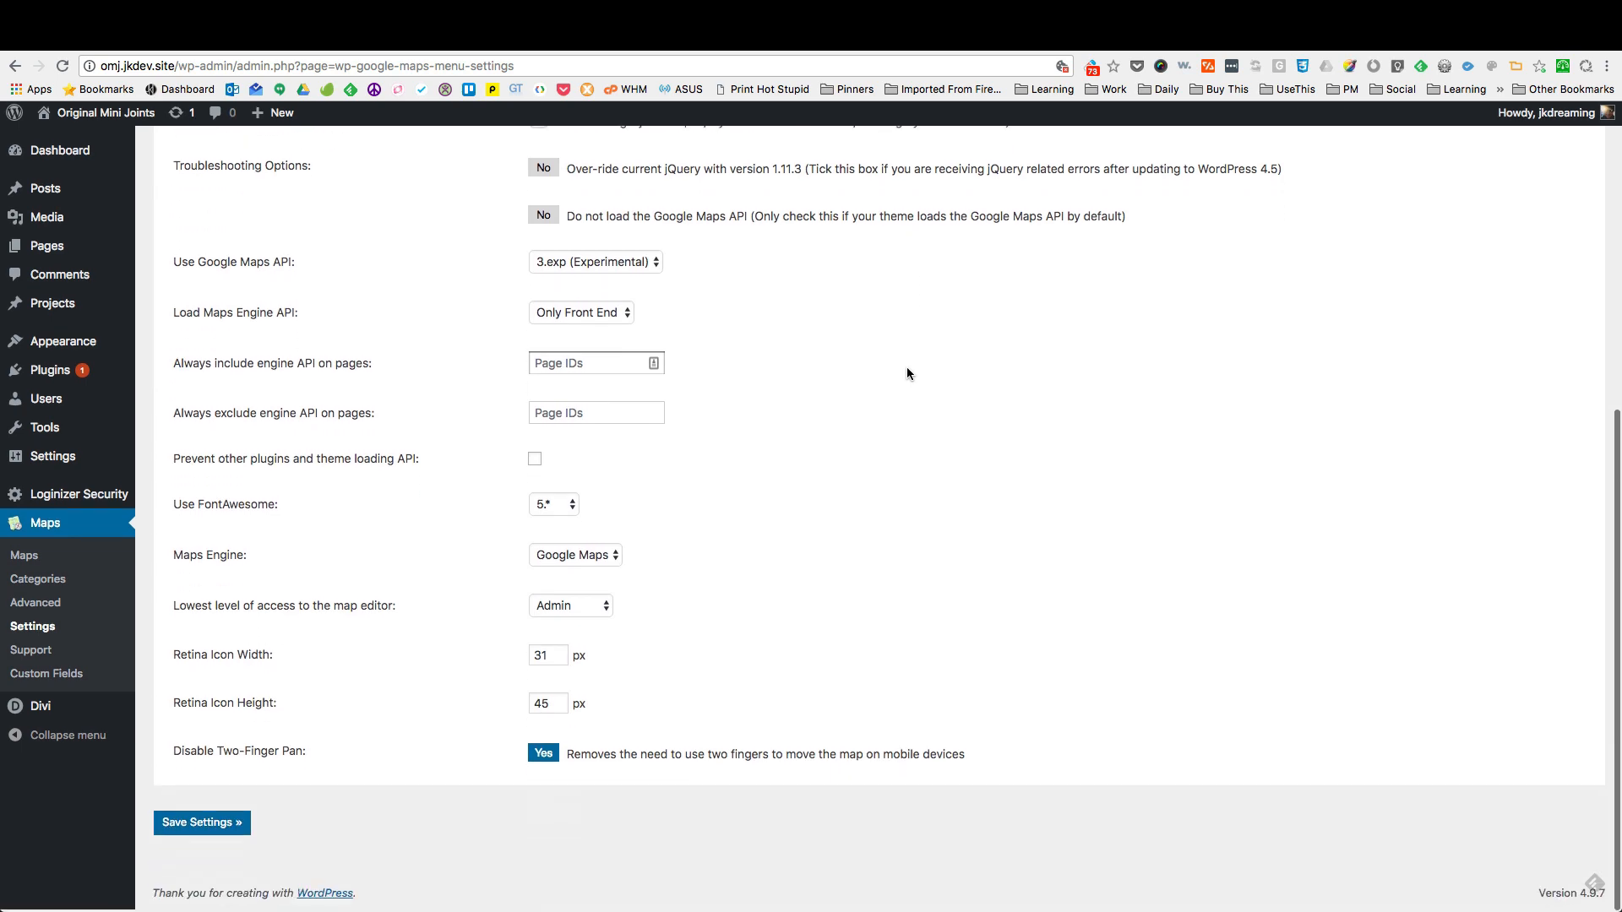
scroll(908, 373, up, 6)
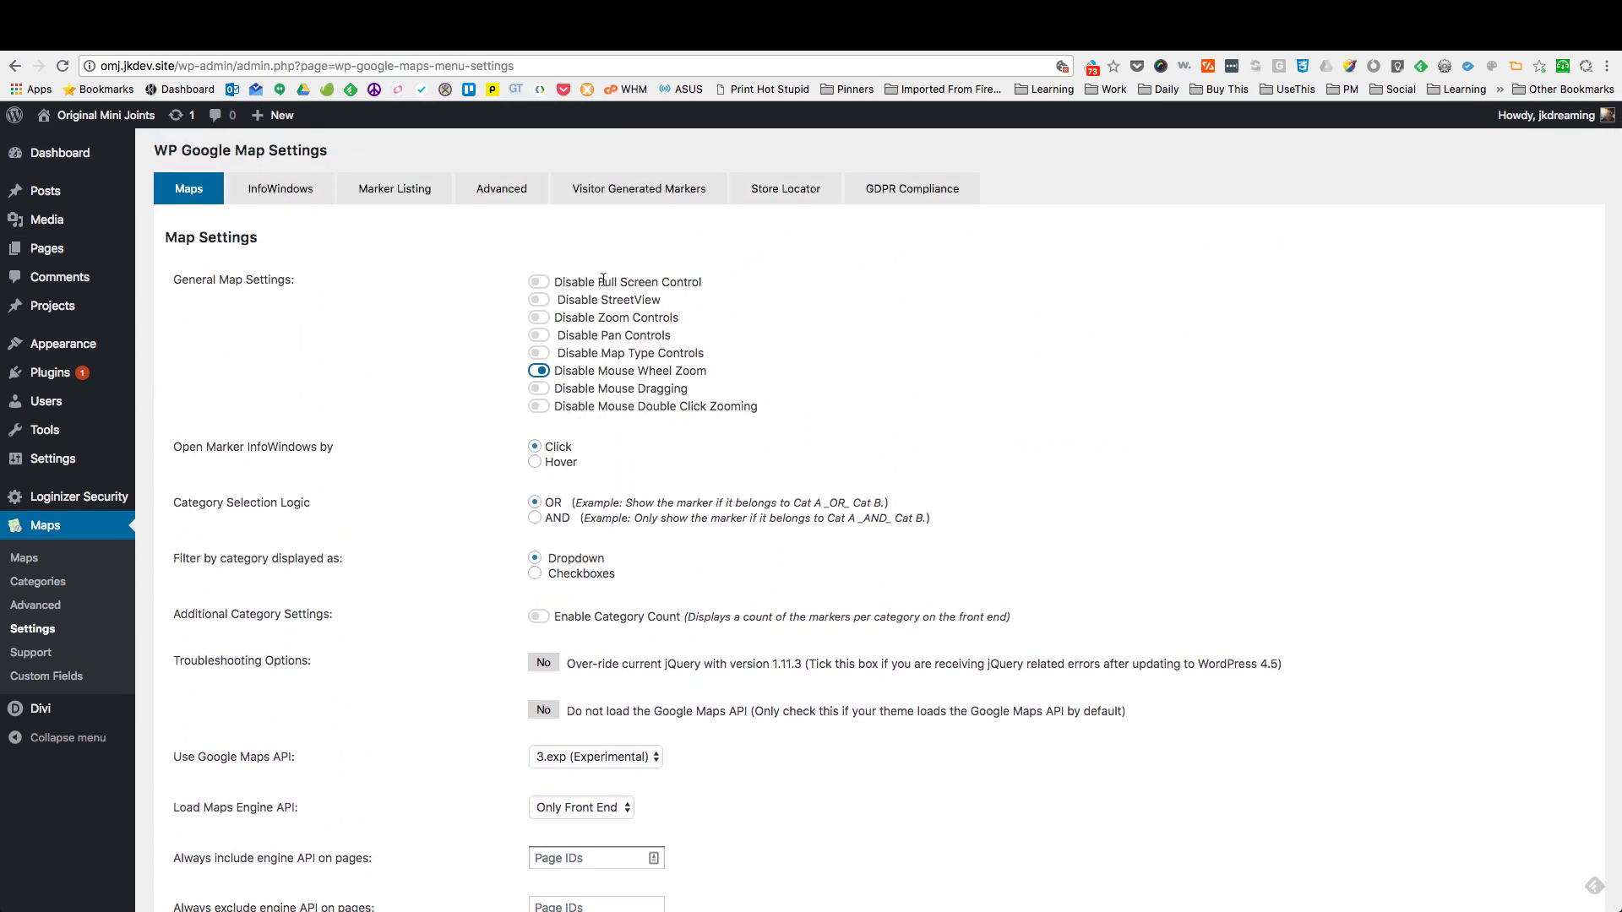
scroll(640, 545, down, 2)
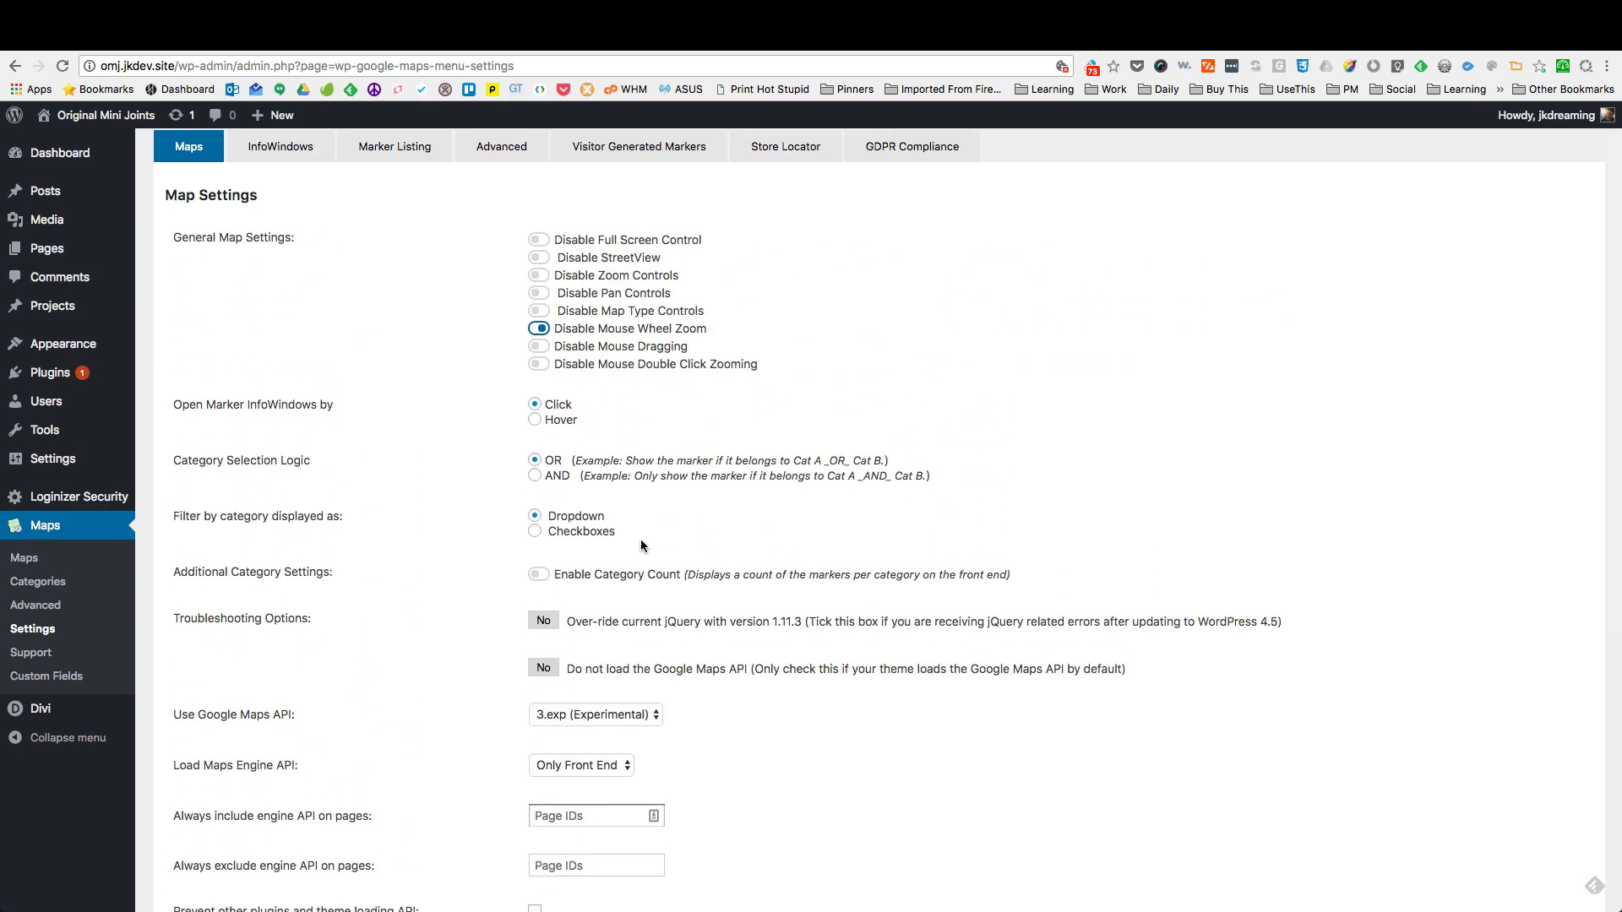
scroll(640, 545, down, 5)
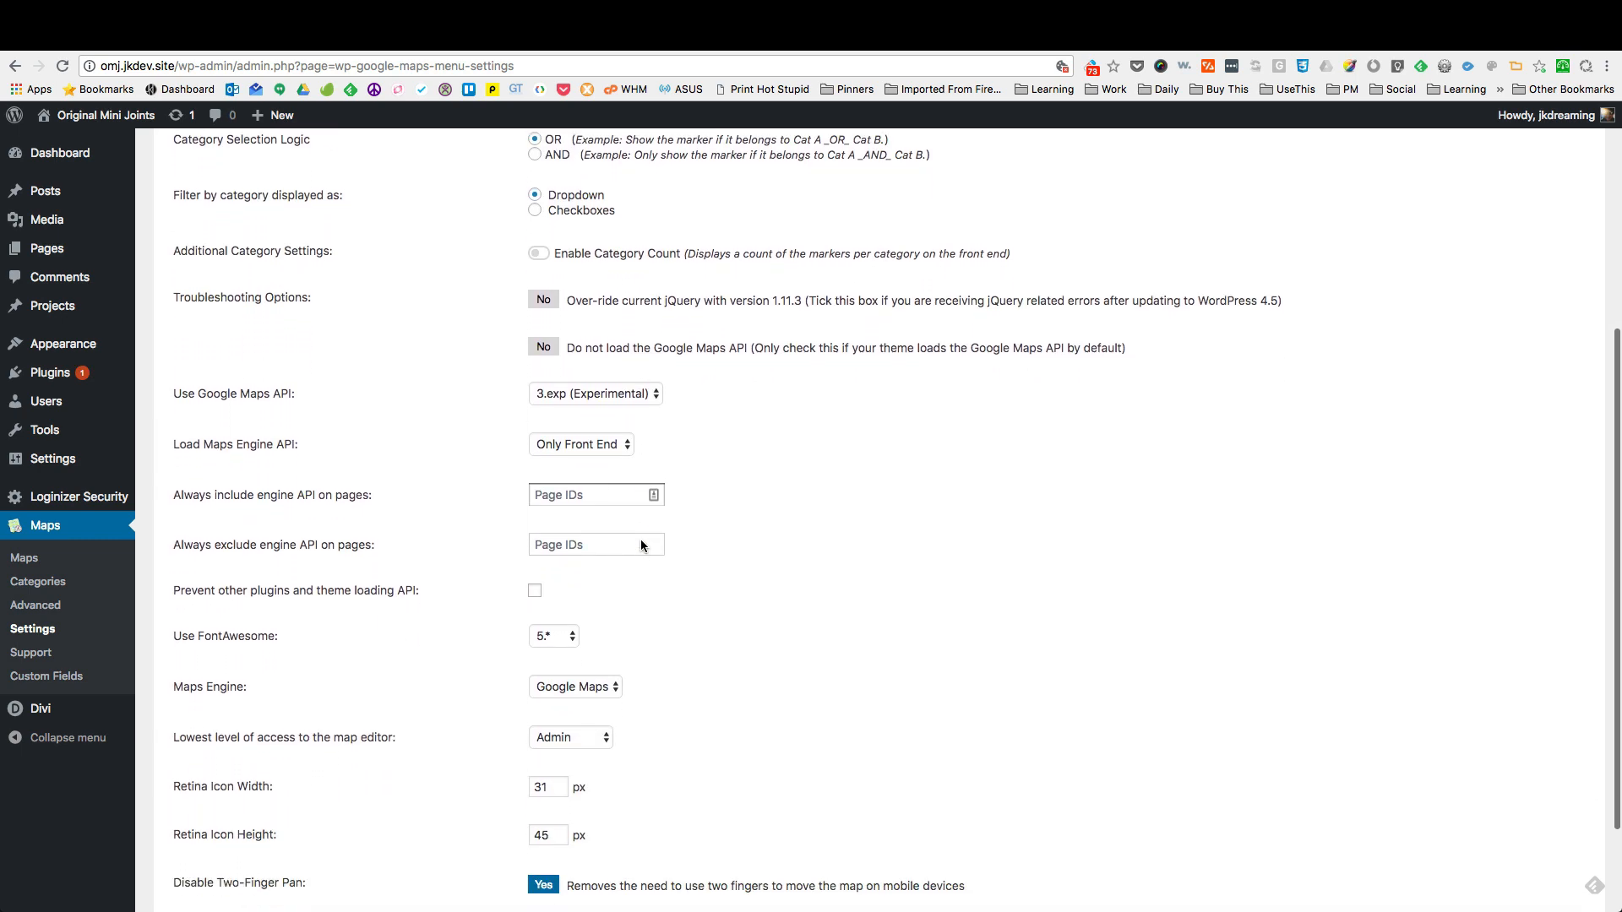
scroll(641, 541, down, 3)
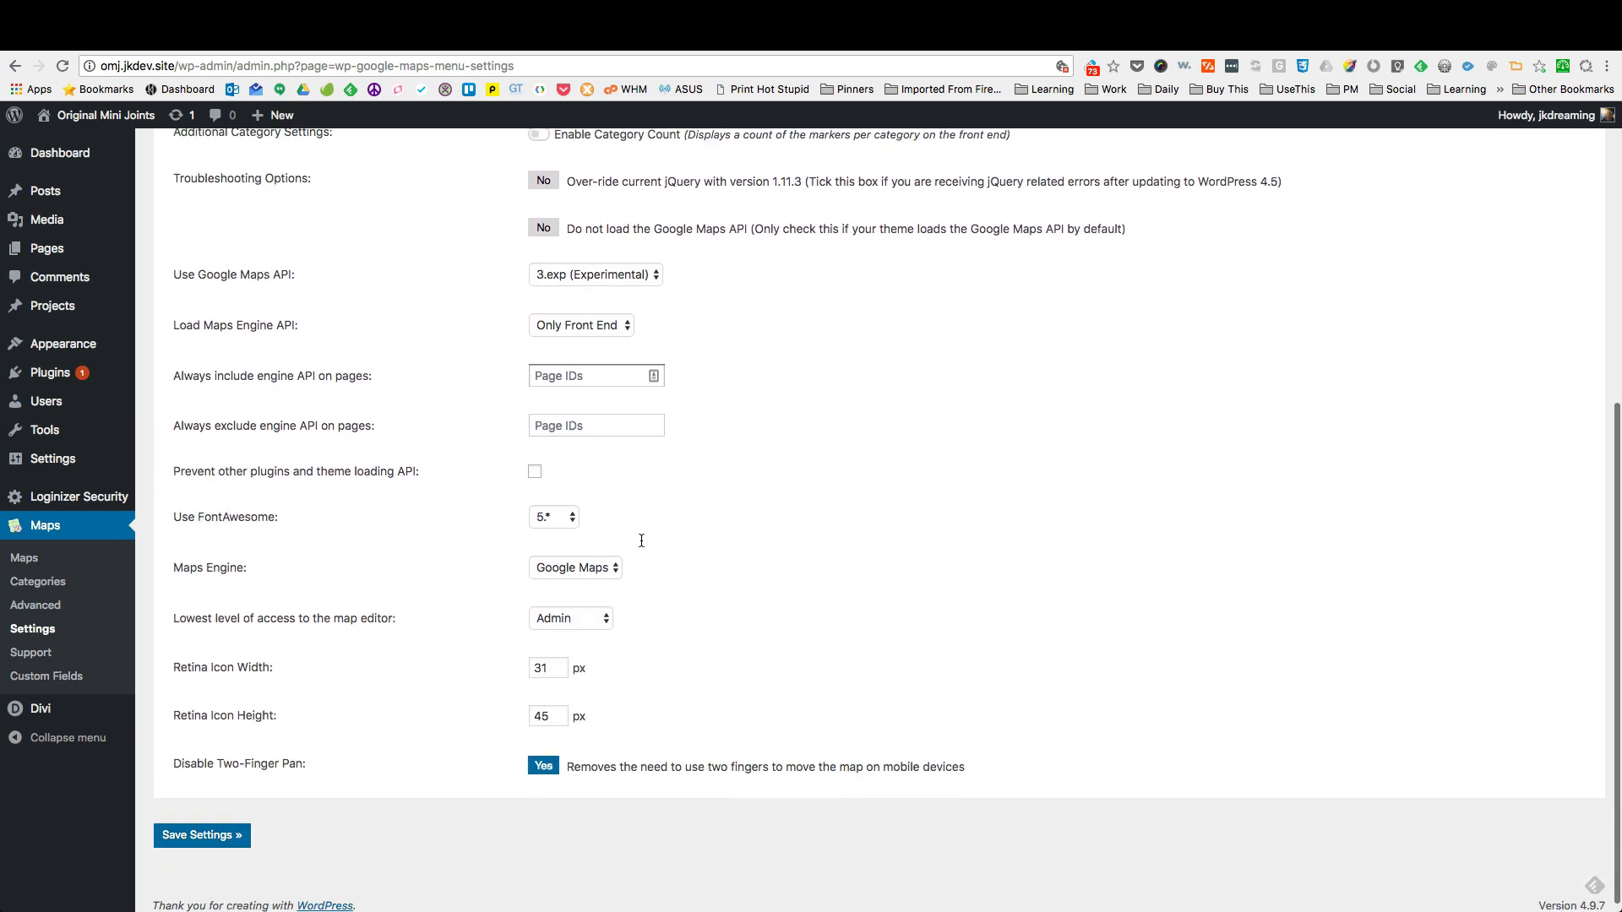
Step: Set the plugin's FontAwesome version to 4.*, save the settings and reload the Find Triple J's page to check the map
click(555, 507)
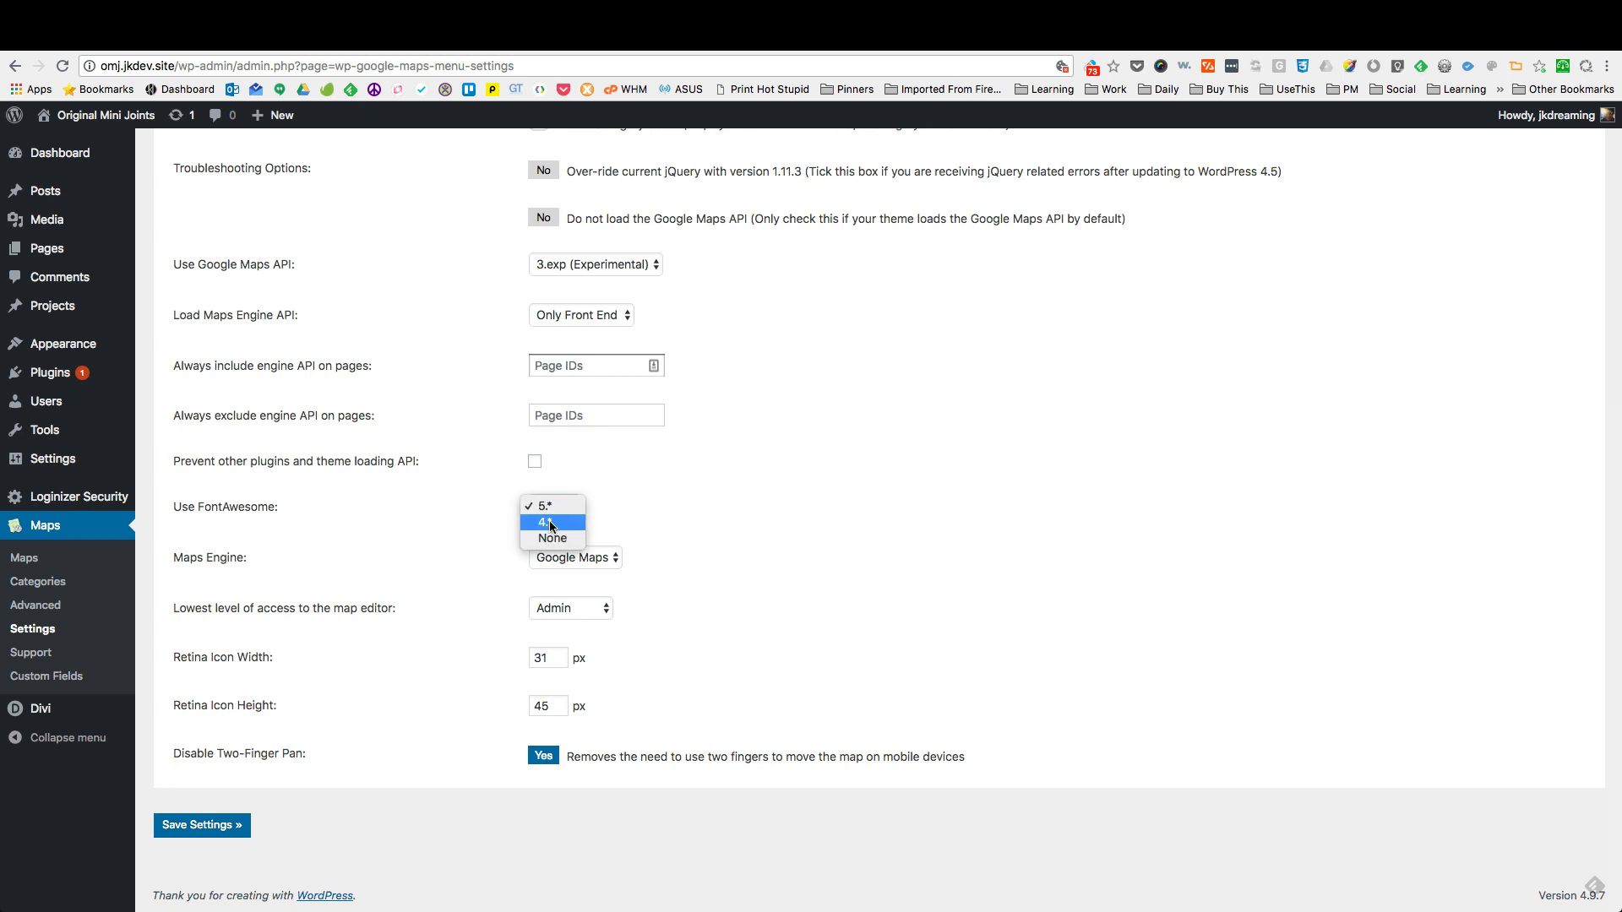
click(545, 523)
click(227, 824)
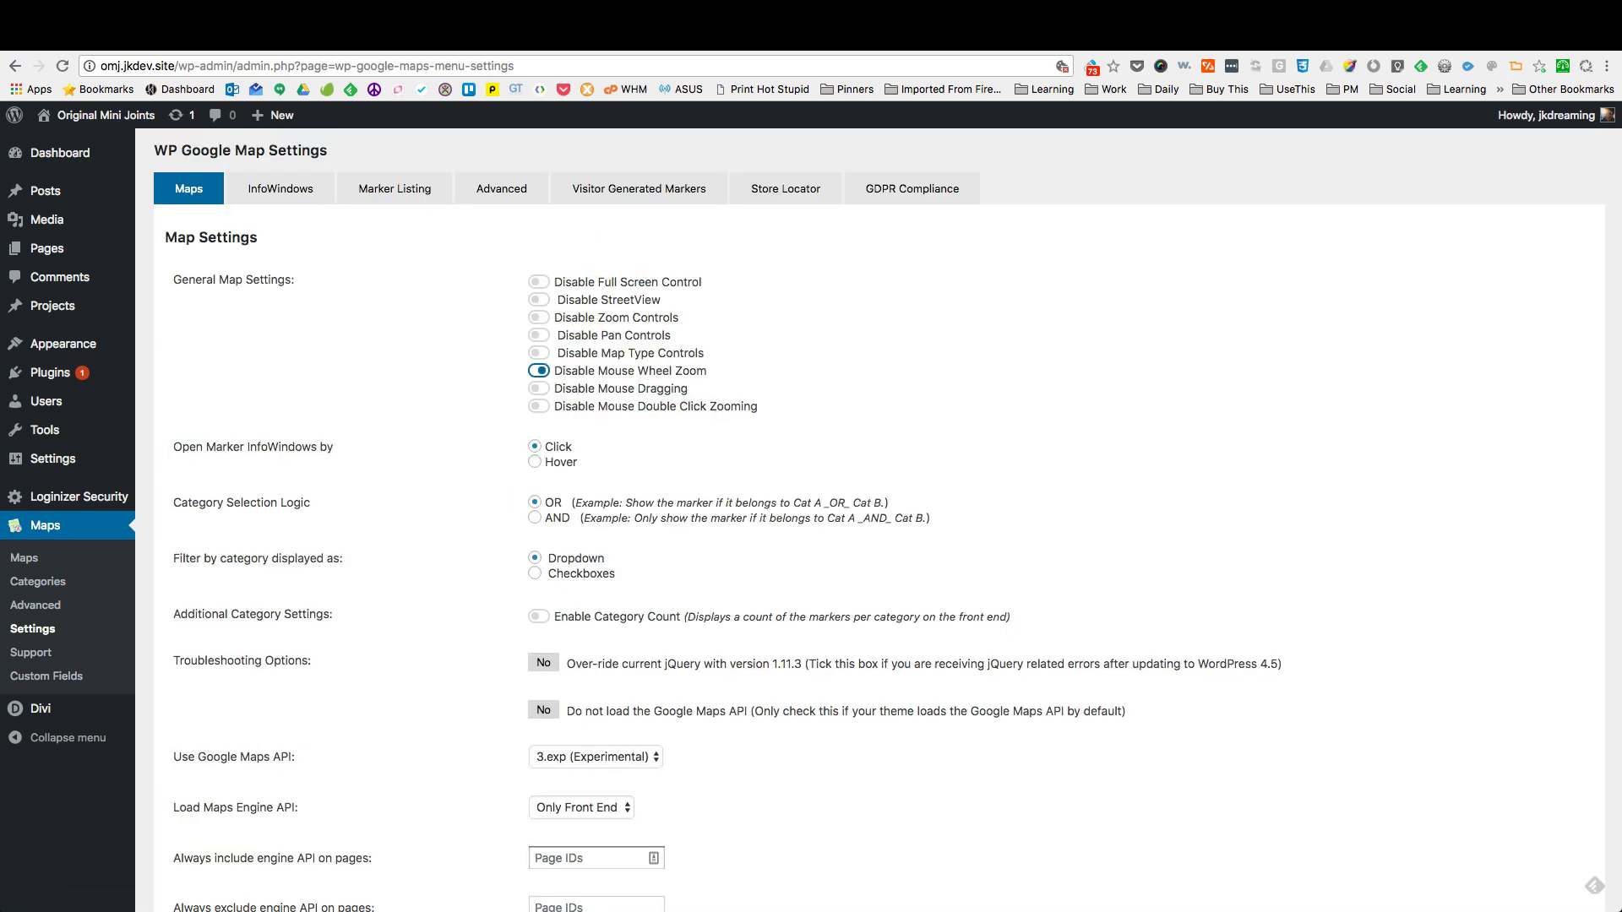
key(ctrl+Tab)
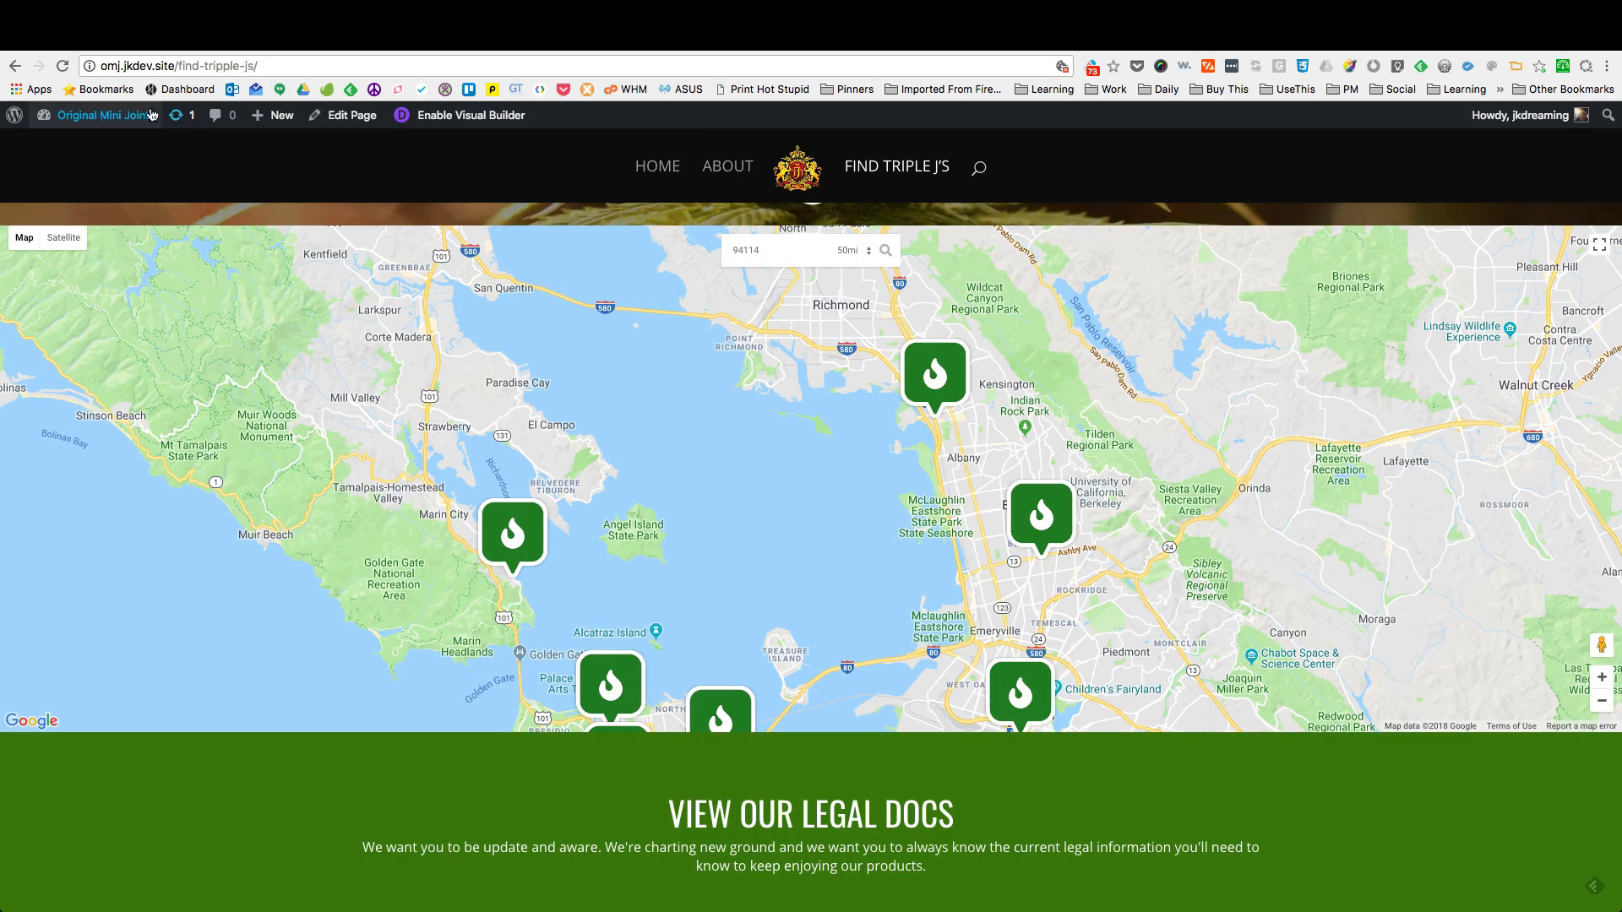
click(61, 66)
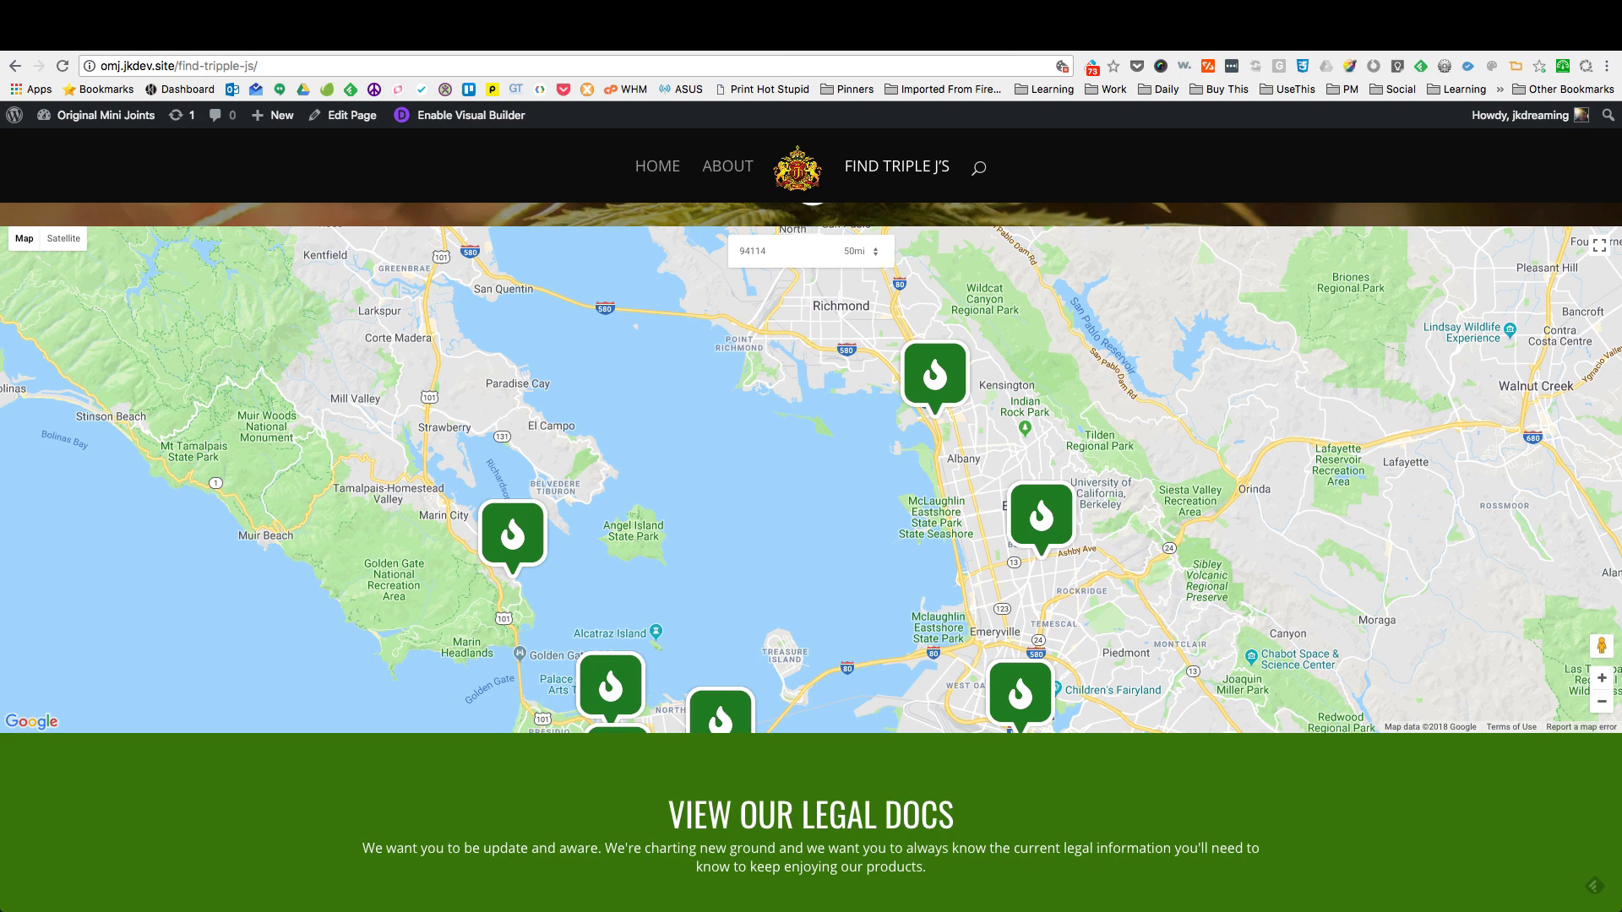
Step: Return to the map settings, set the FontAwesome version to 5.*, save, and reload the Find Triple J's page to check the search bar
key(ctrl+Tab)
key(ctrl+Tab)
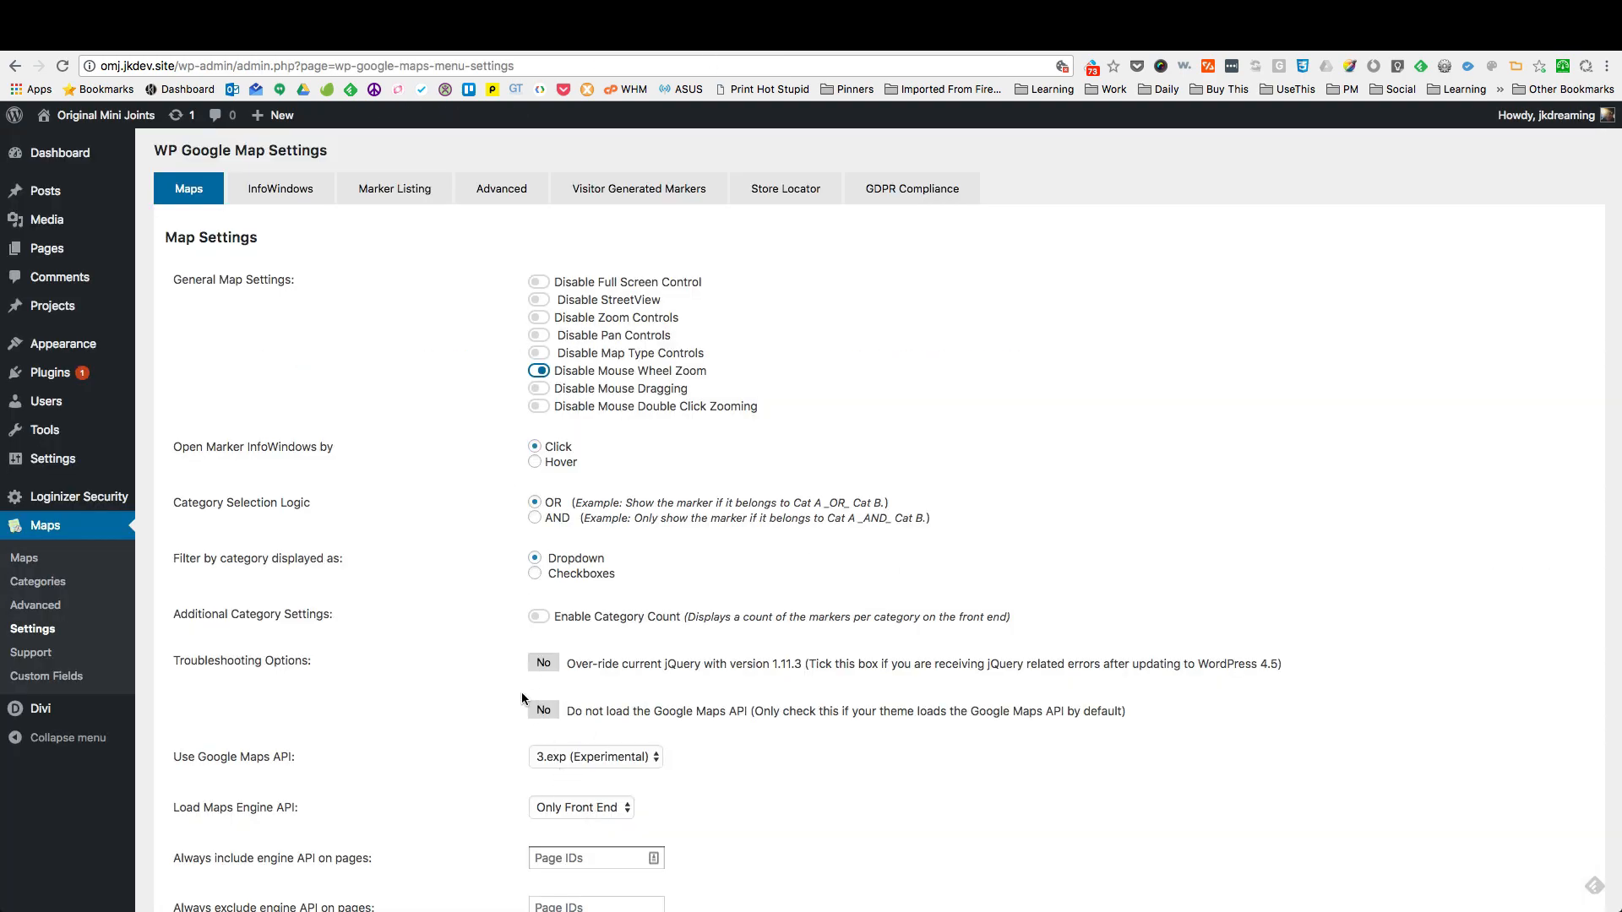
scroll(520, 692, down, 5)
click(564, 579)
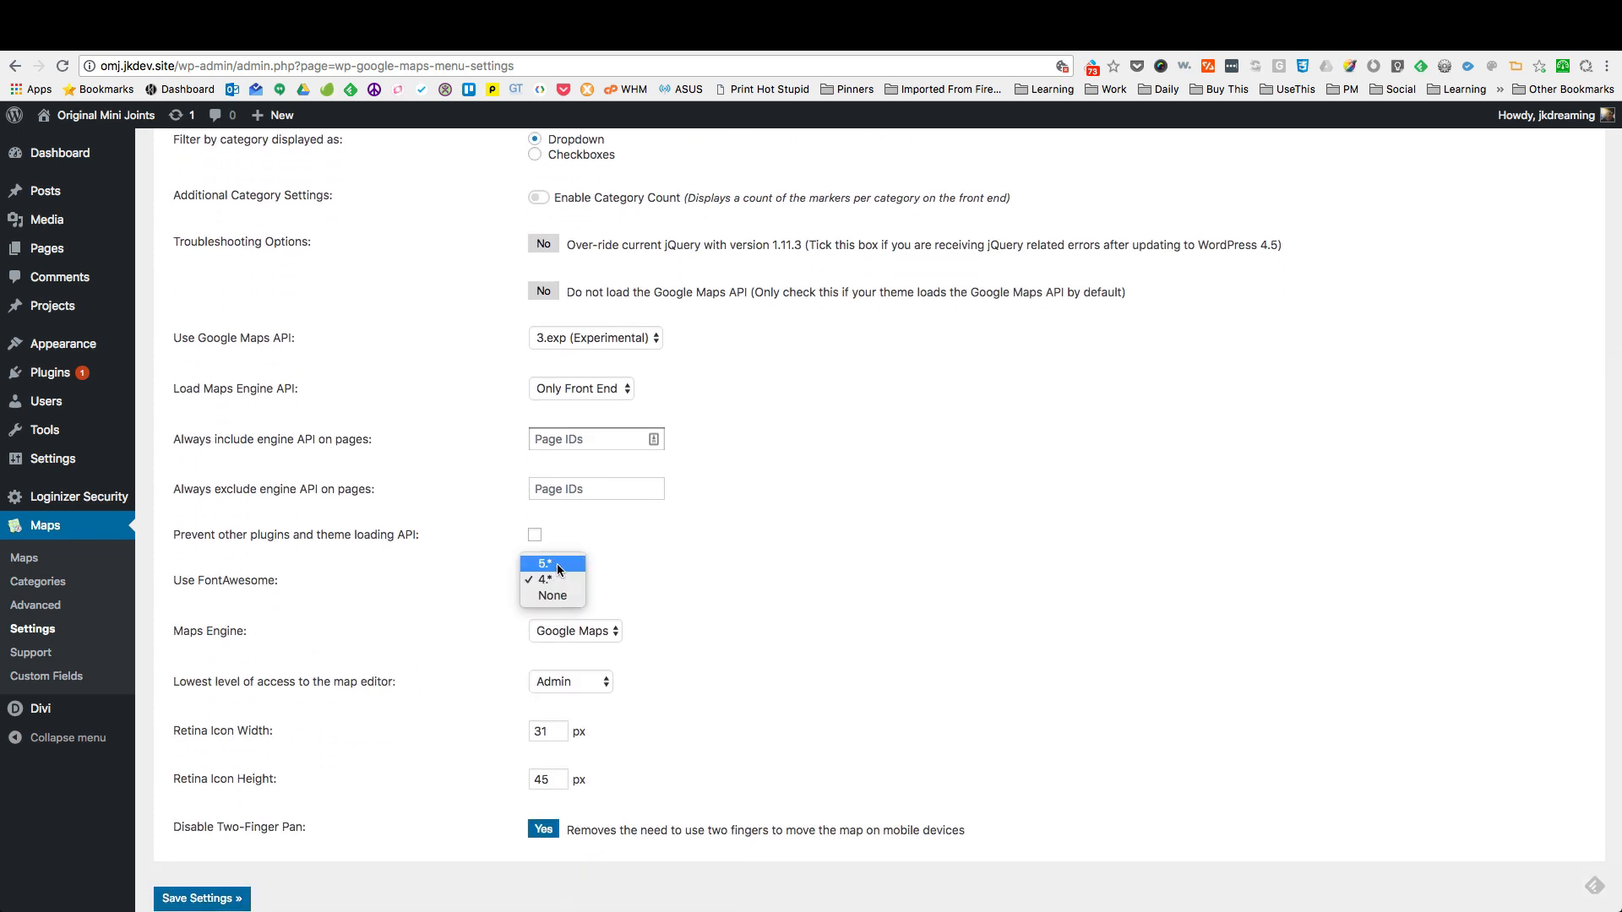
click(556, 564)
click(202, 900)
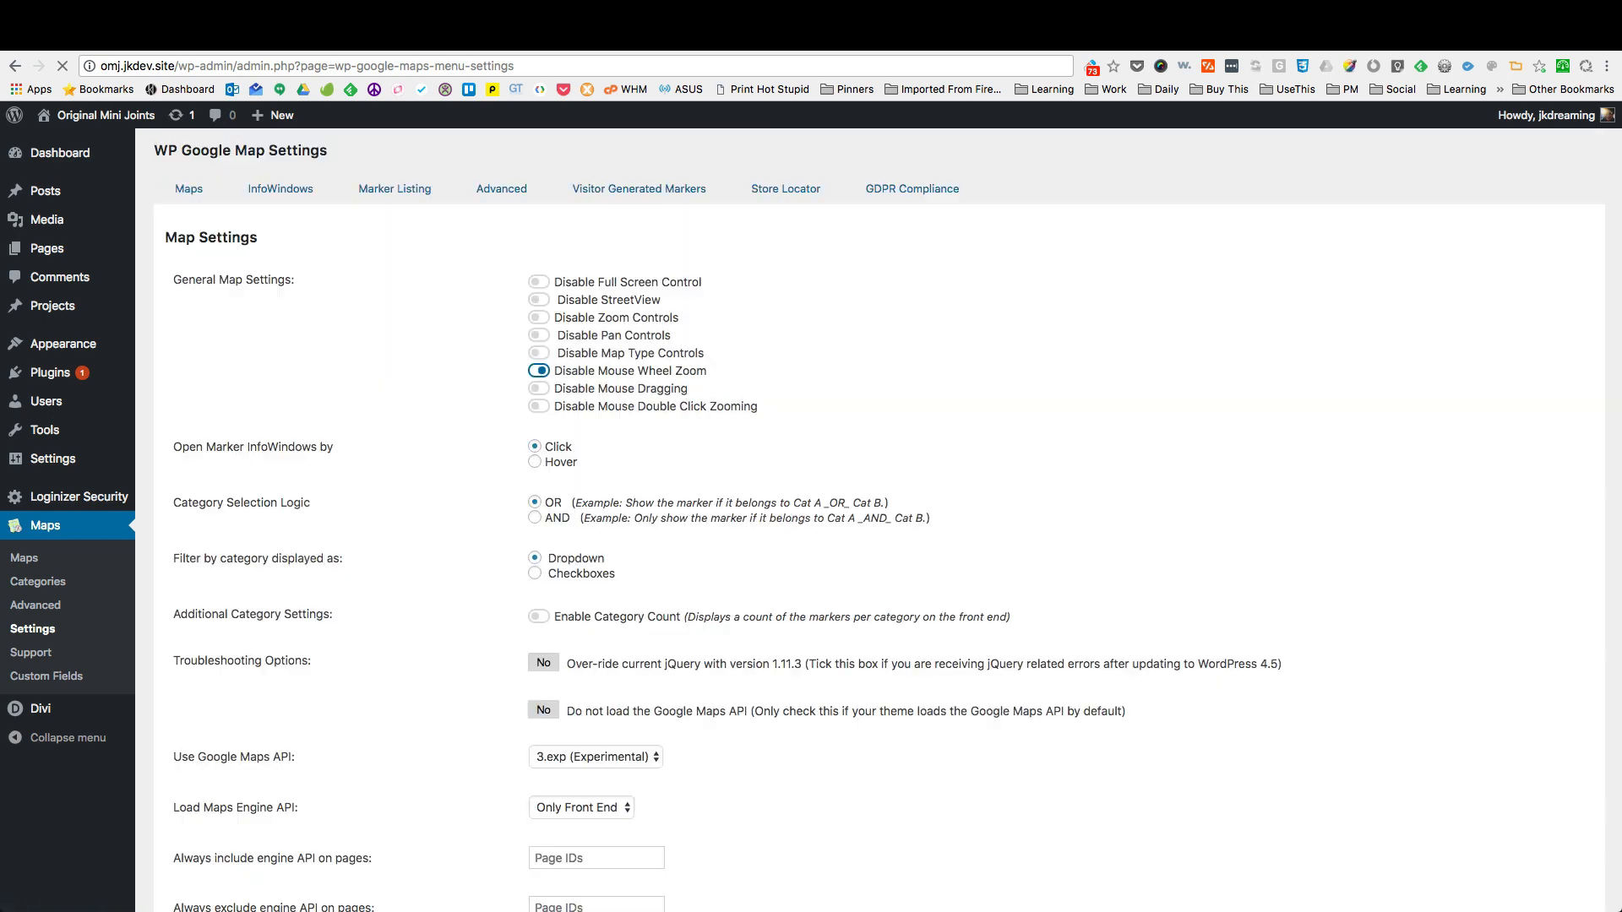
click(934, 37)
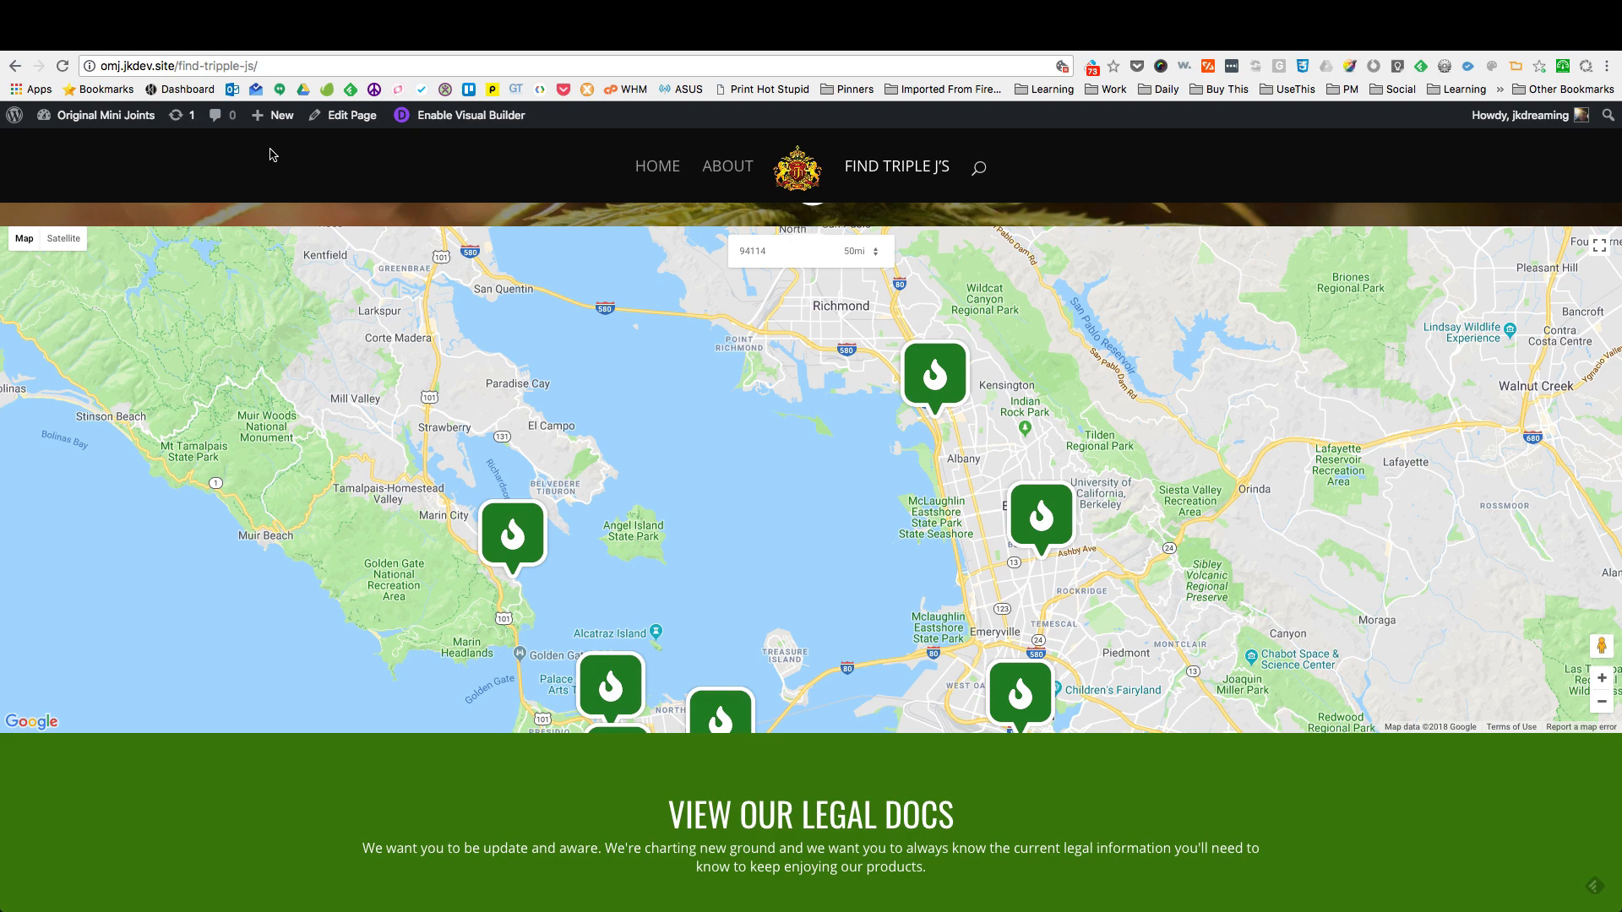
key(super+r)
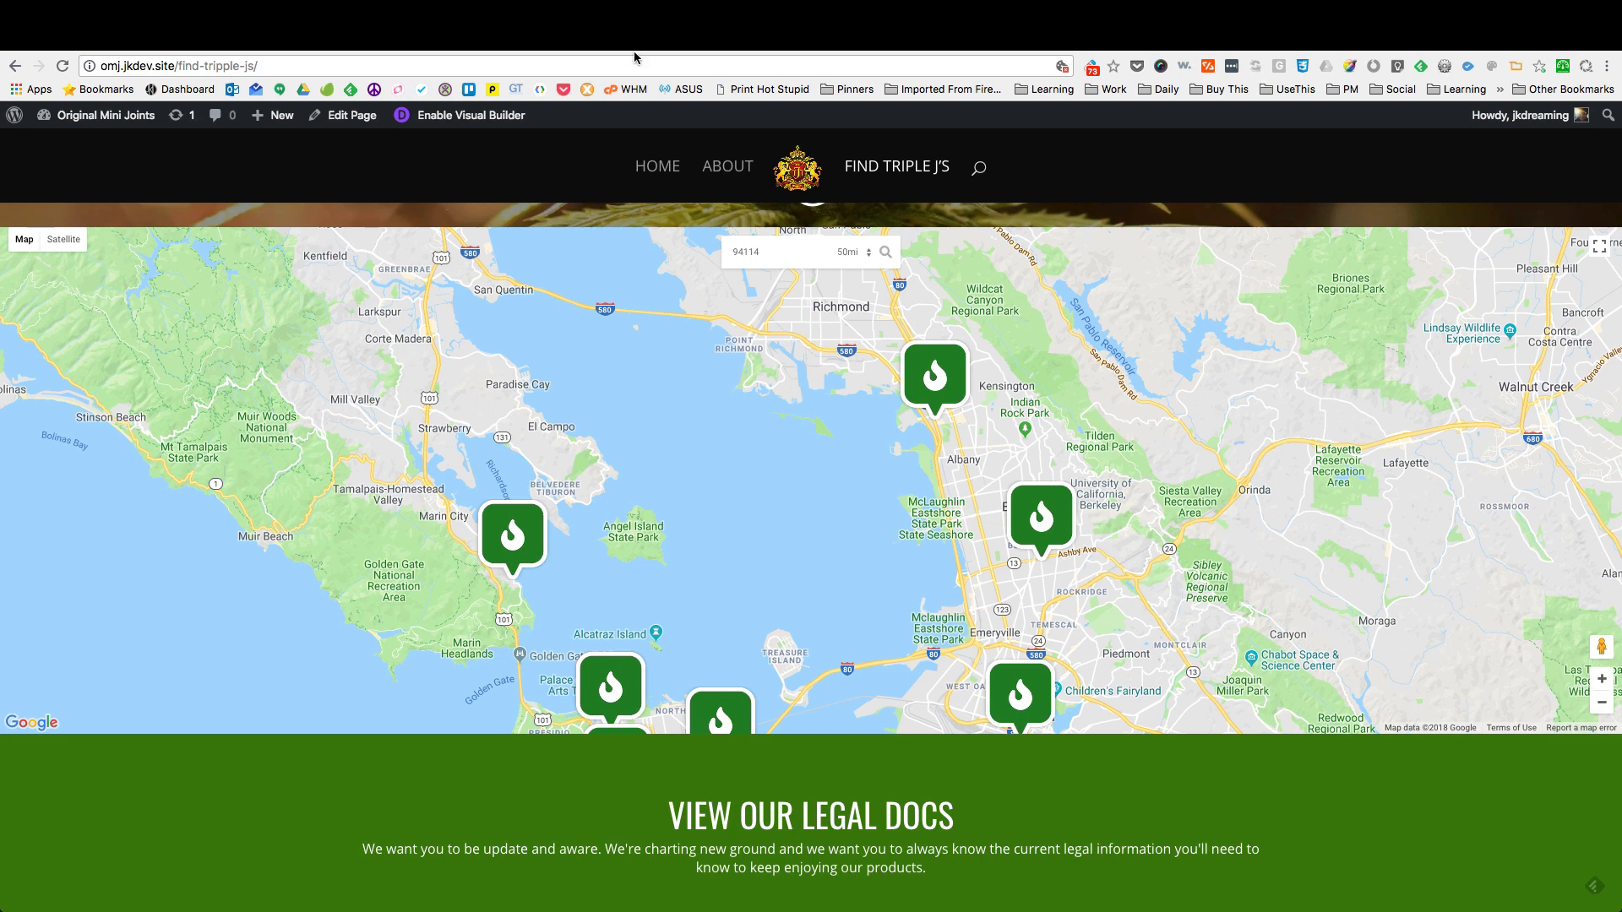
Step: In the plugin's InfoWindow settings, choose the Modern Infowindow style and save
key(ctrl+Tab)
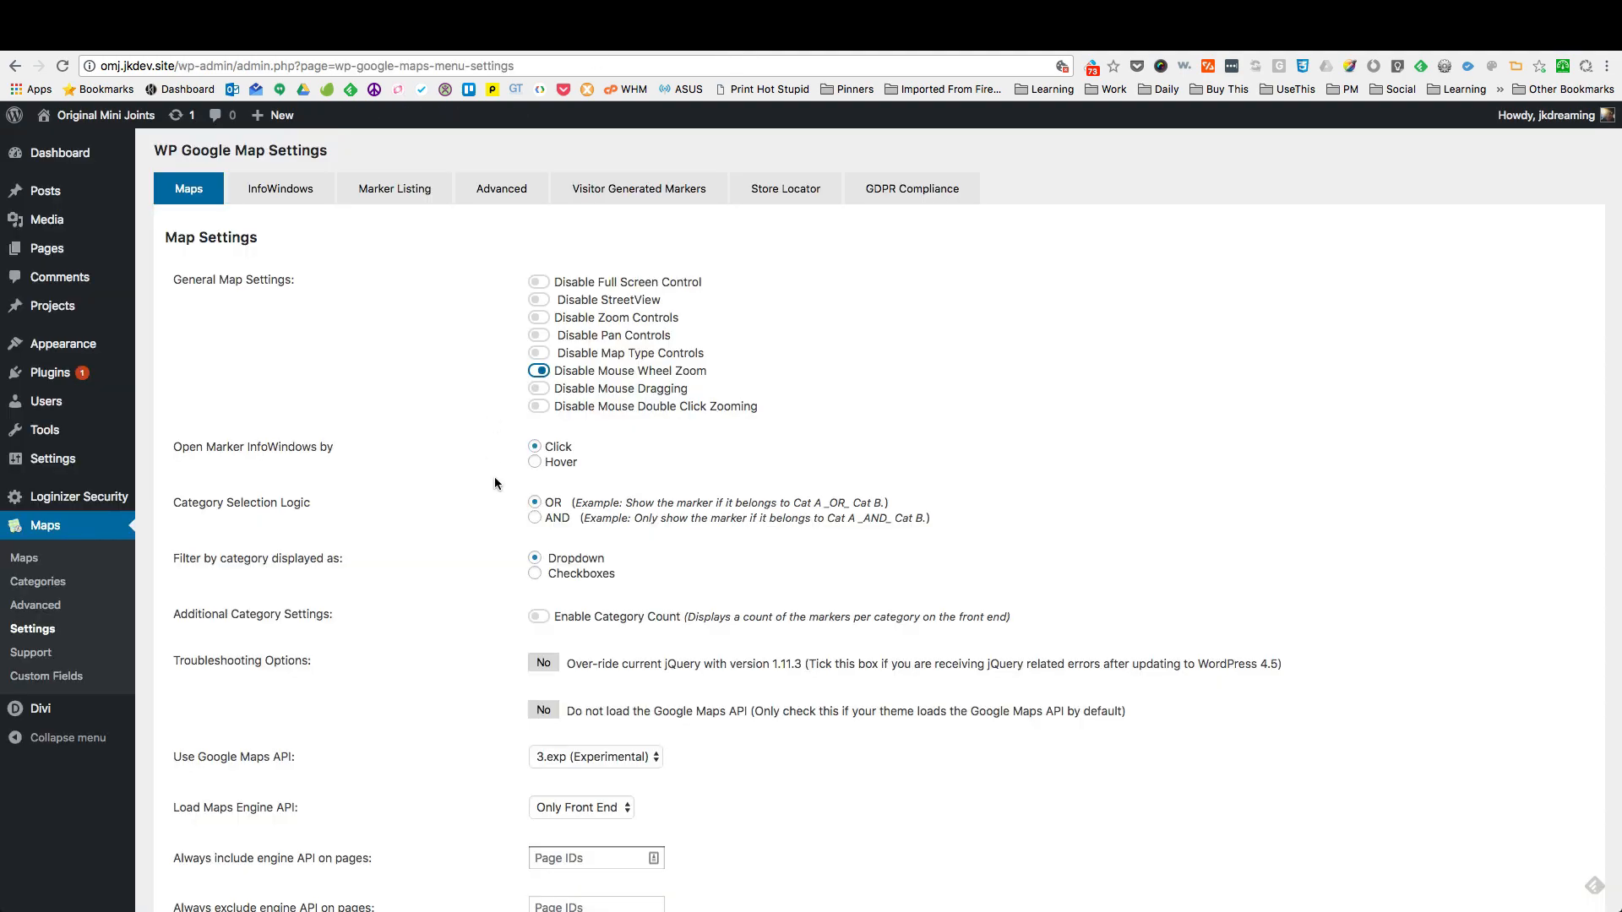
click(279, 191)
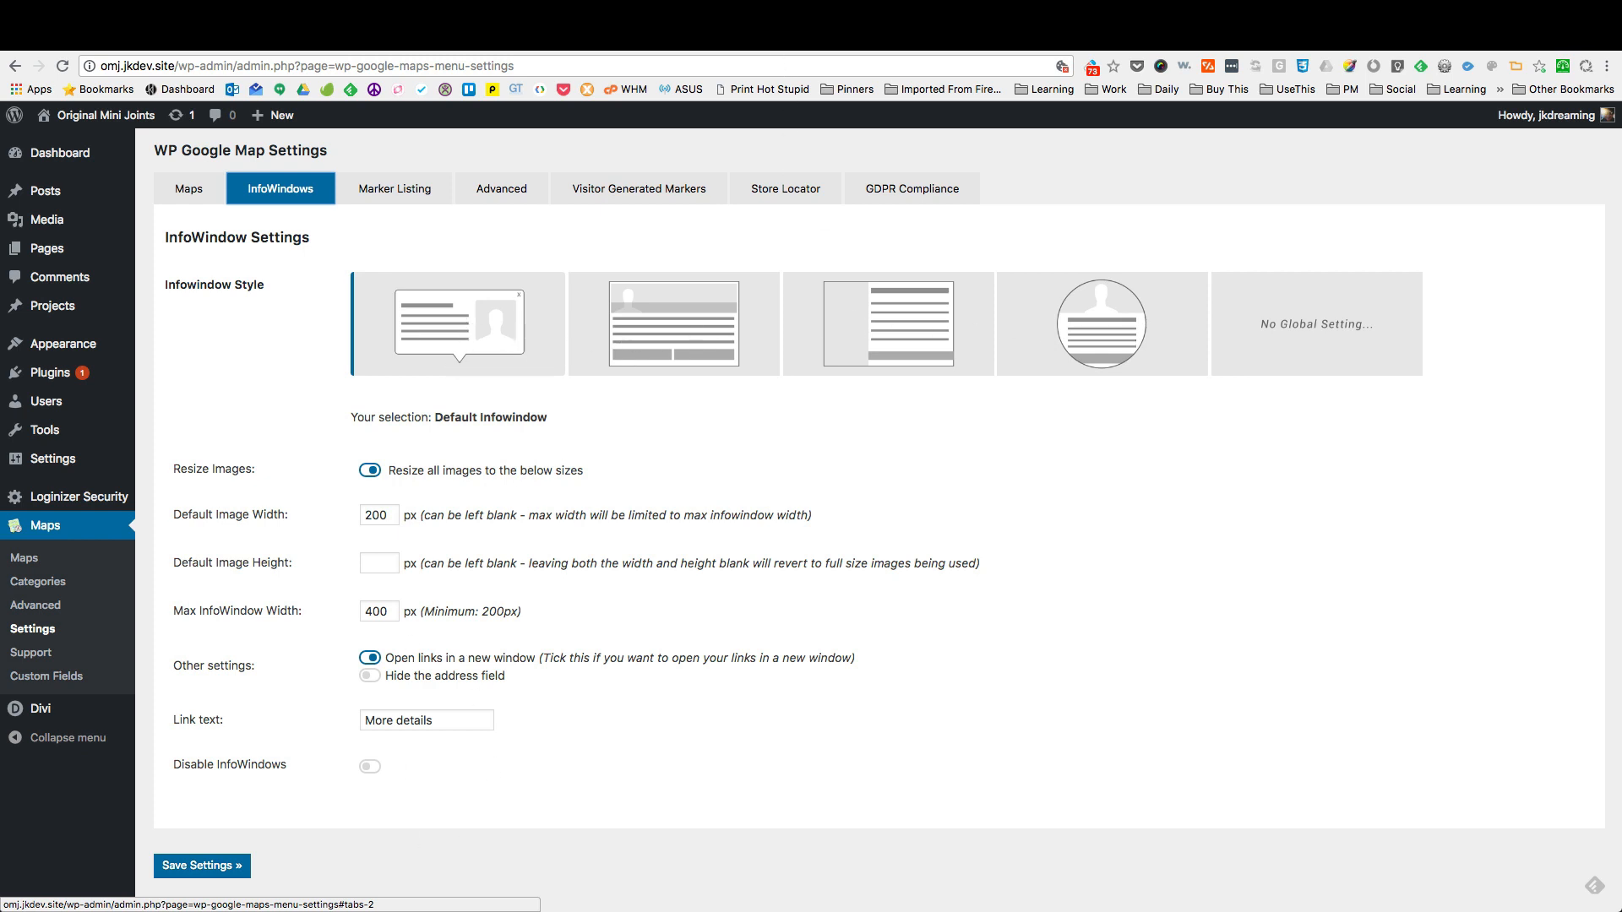
click(657, 338)
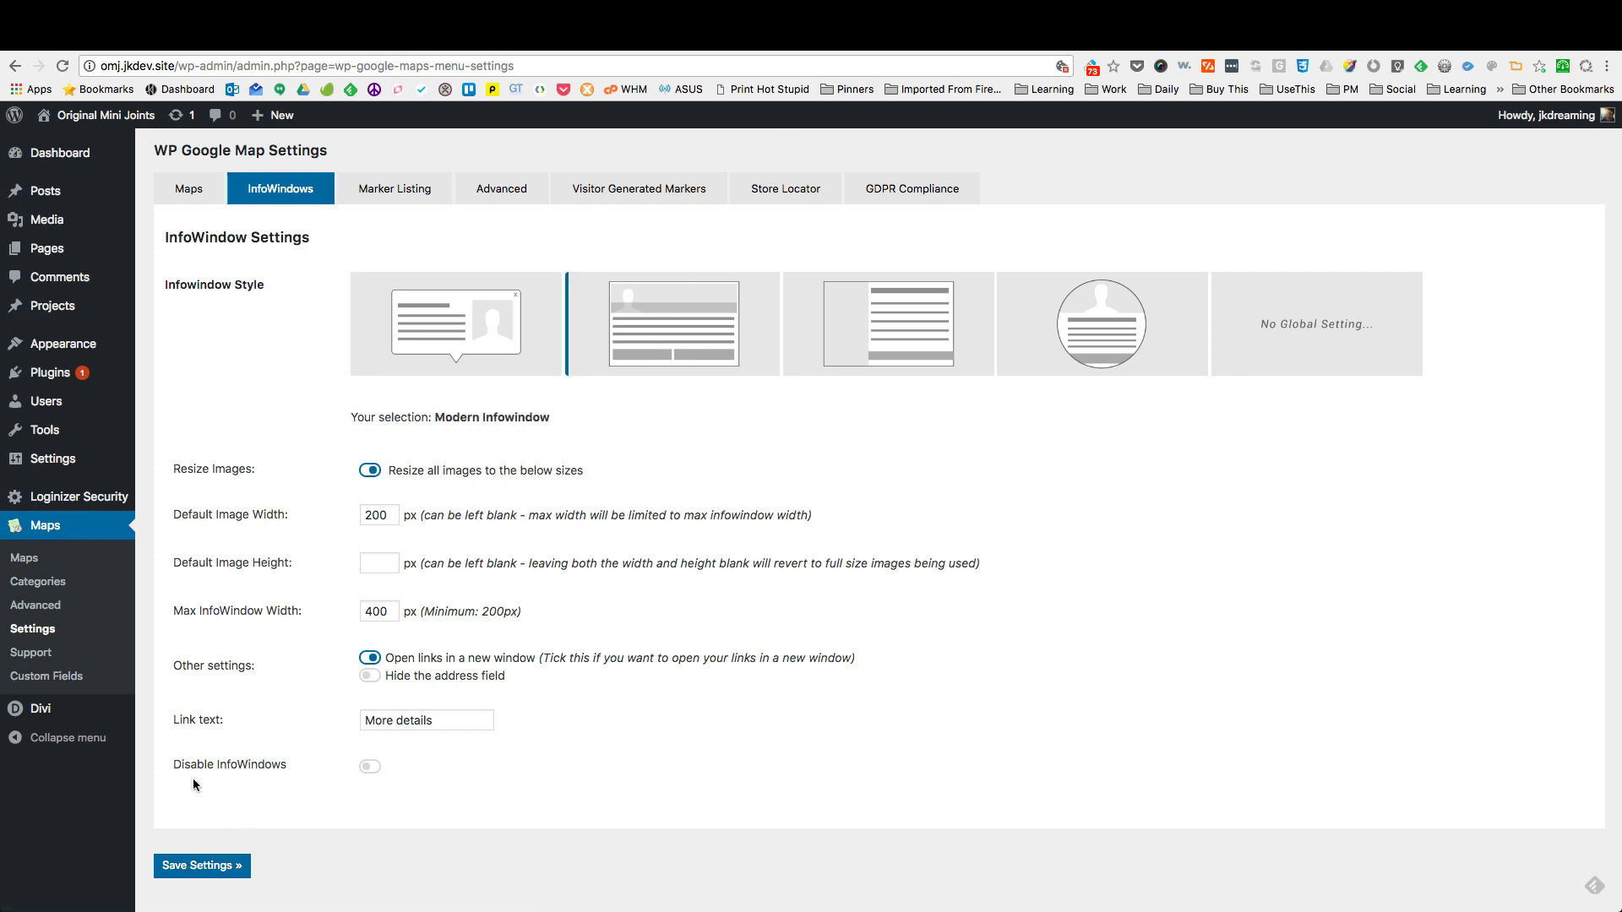
click(193, 877)
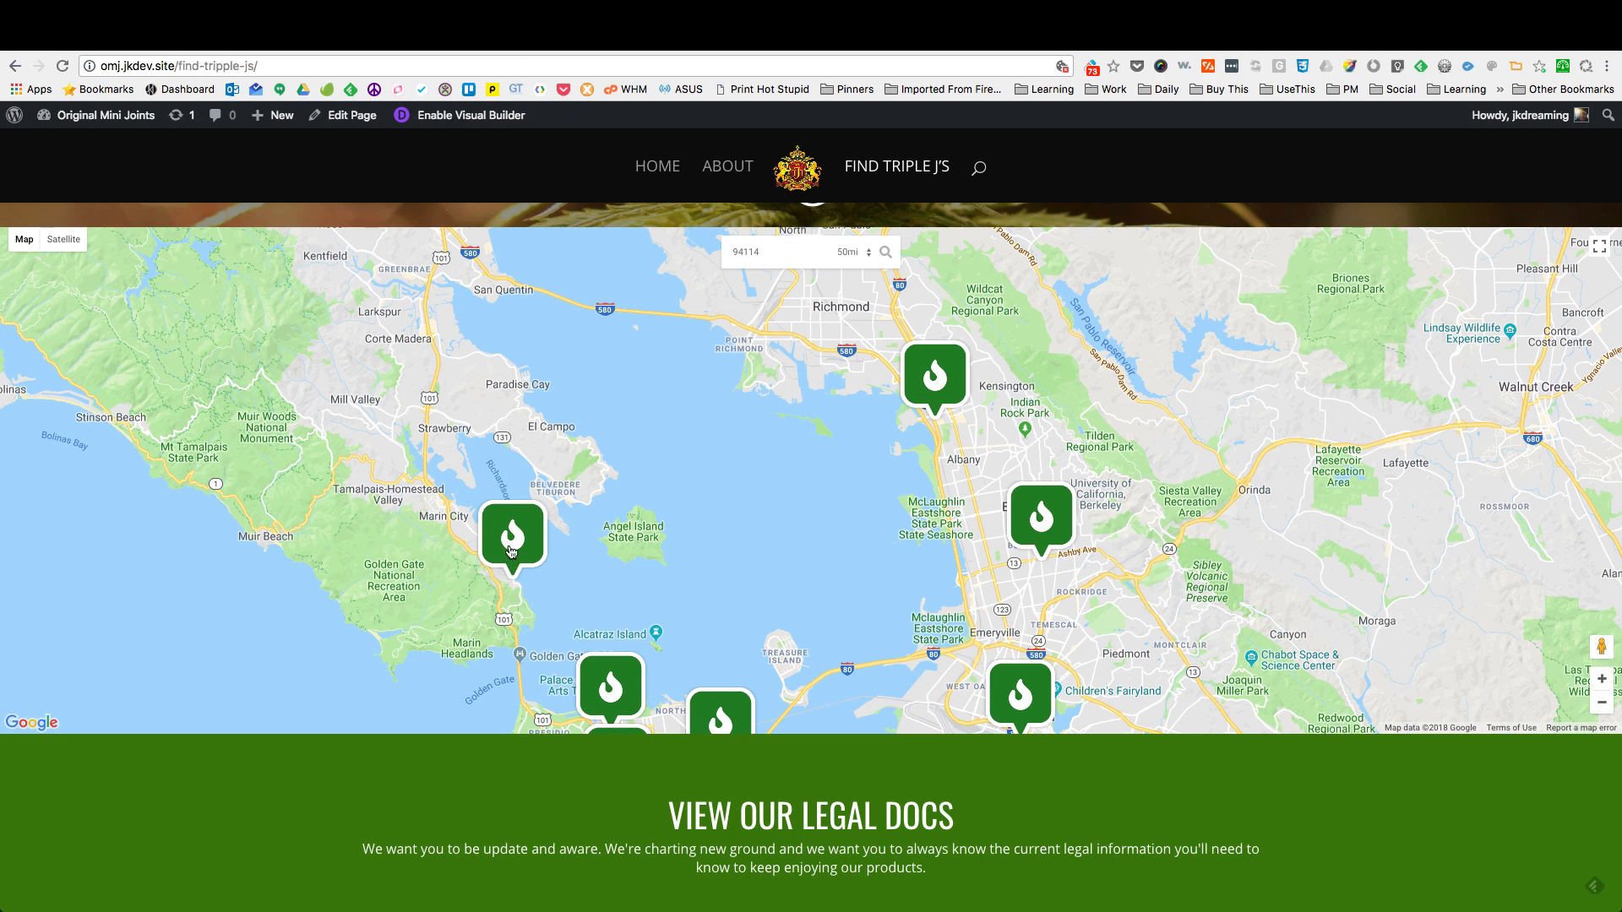
Step: On the Find Triple J's page, open the Sausalito marker's info window before and after reloading to compare the styles
click(510, 547)
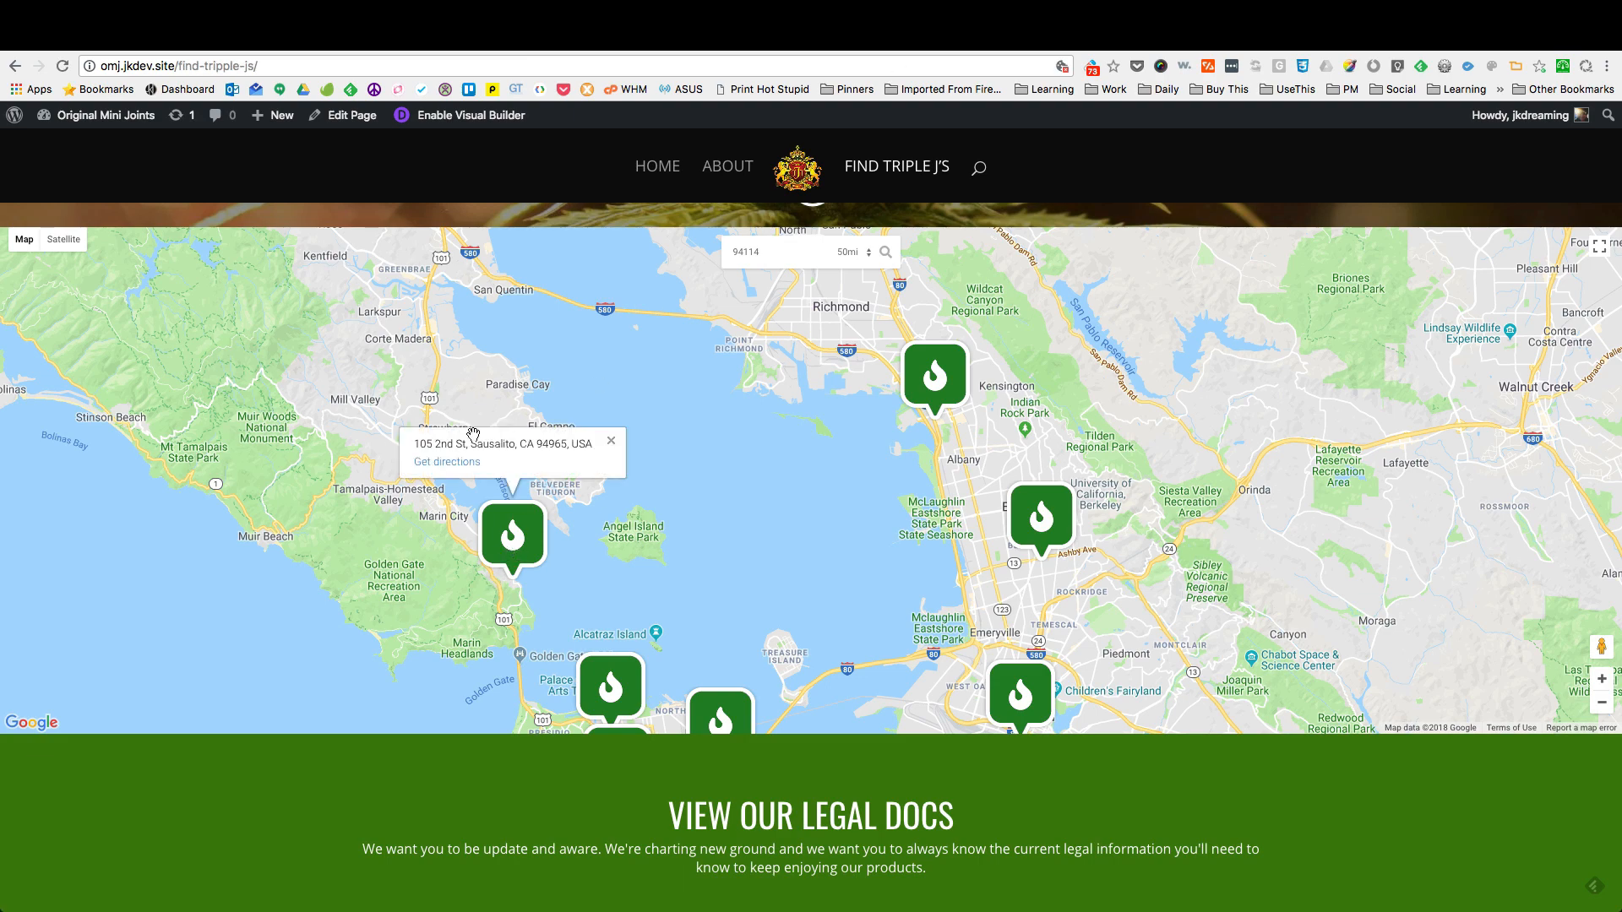
click(62, 65)
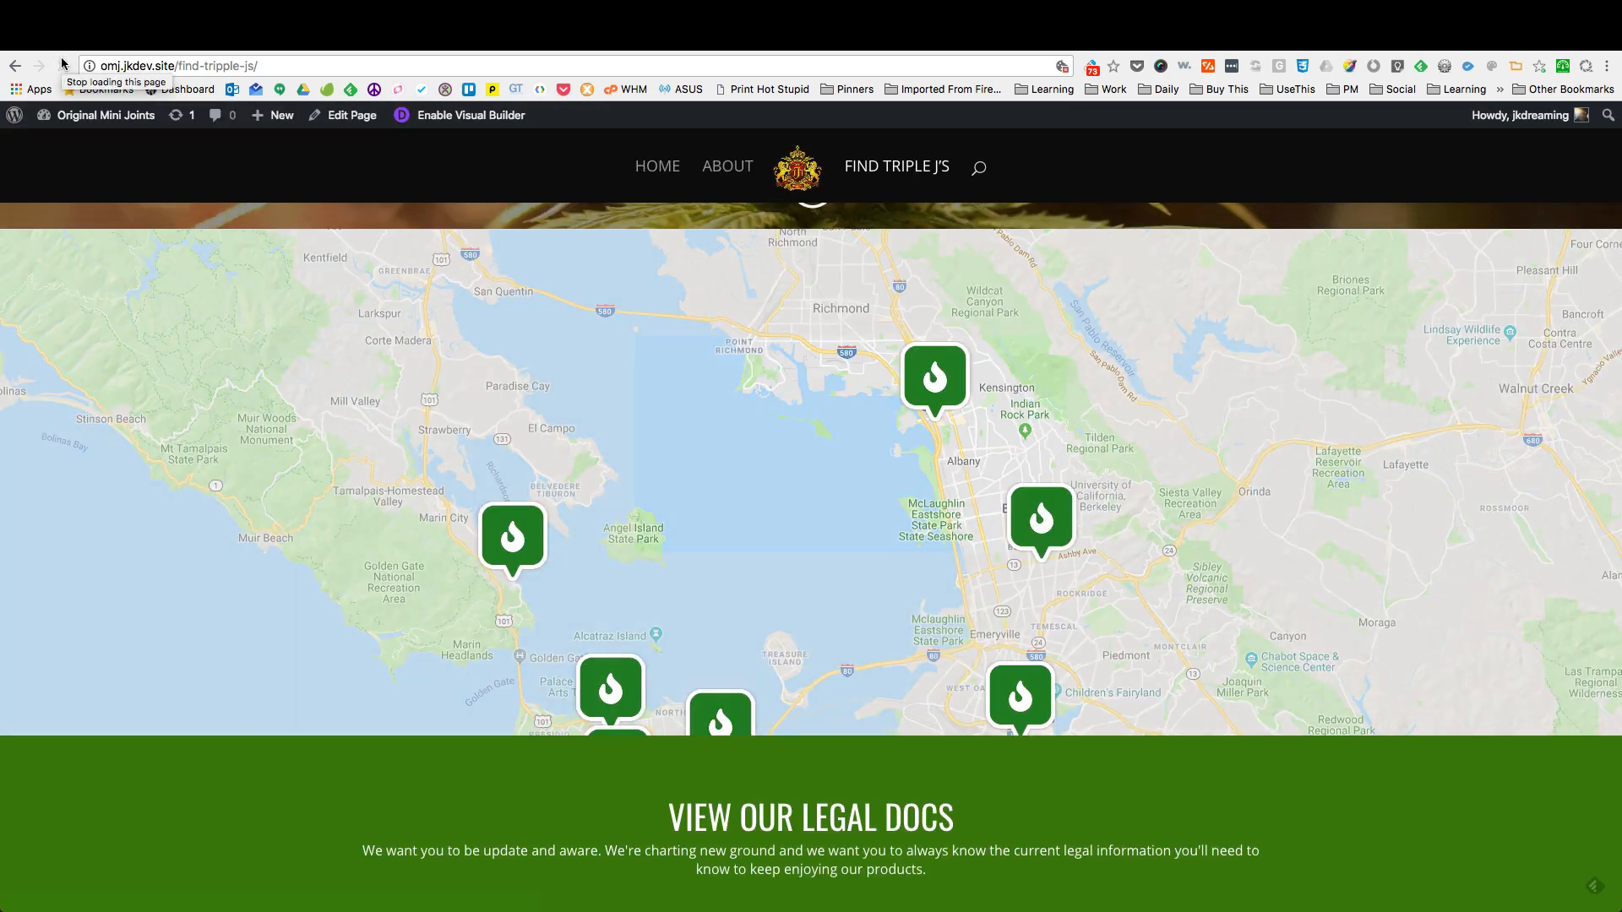
click(504, 550)
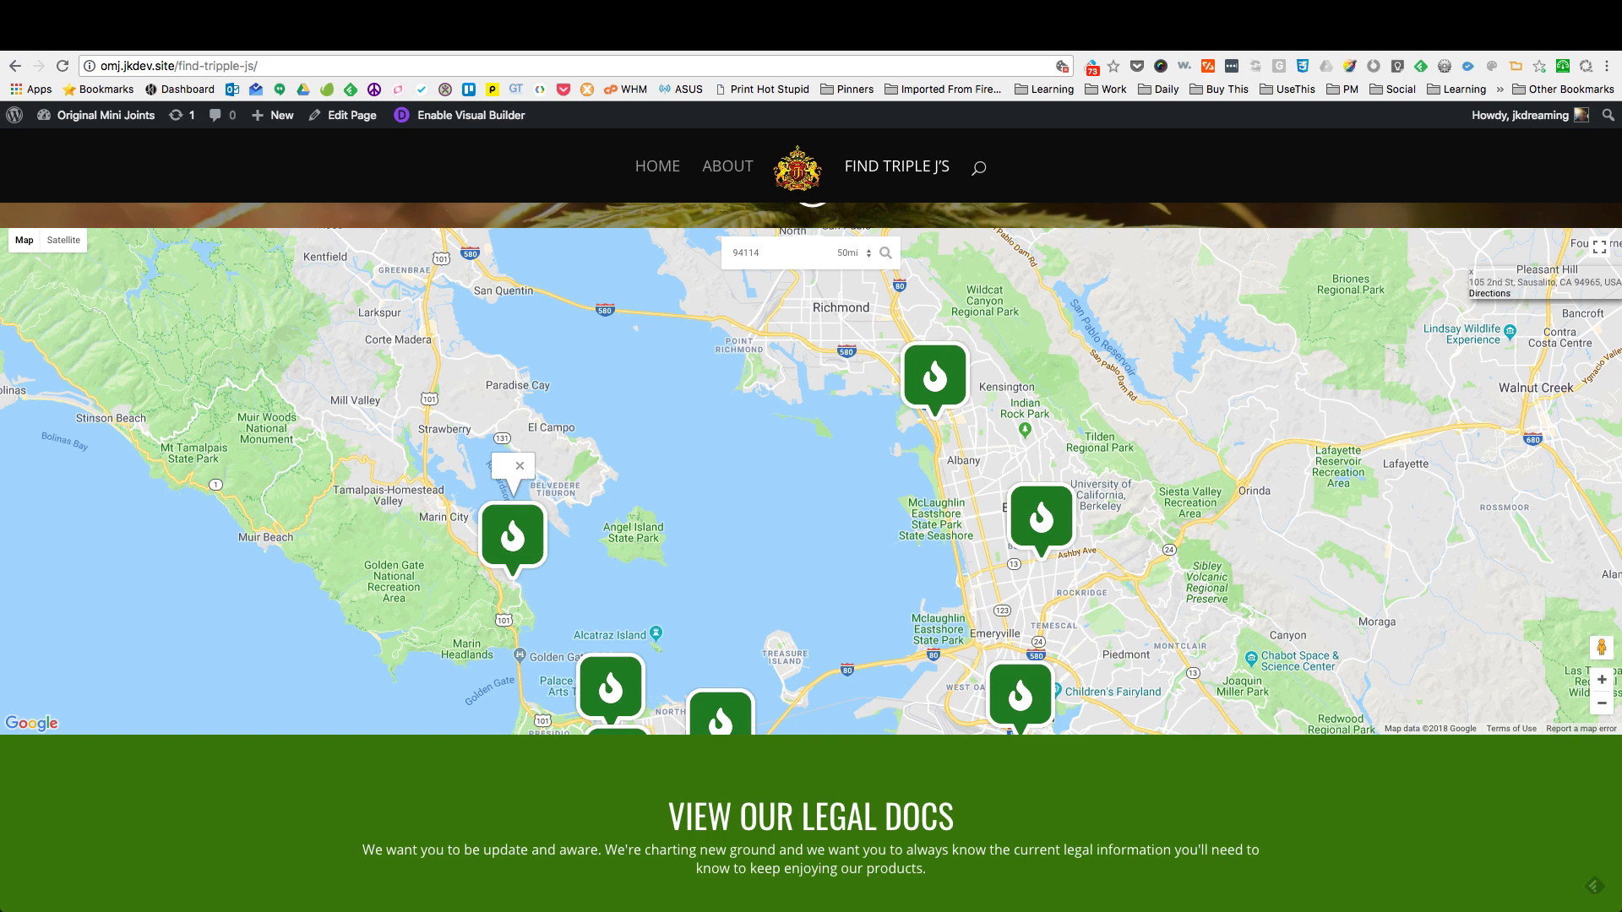
Step: Return to the InfoWindow settings, set the style to Default Infowindow and save
click(486, 39)
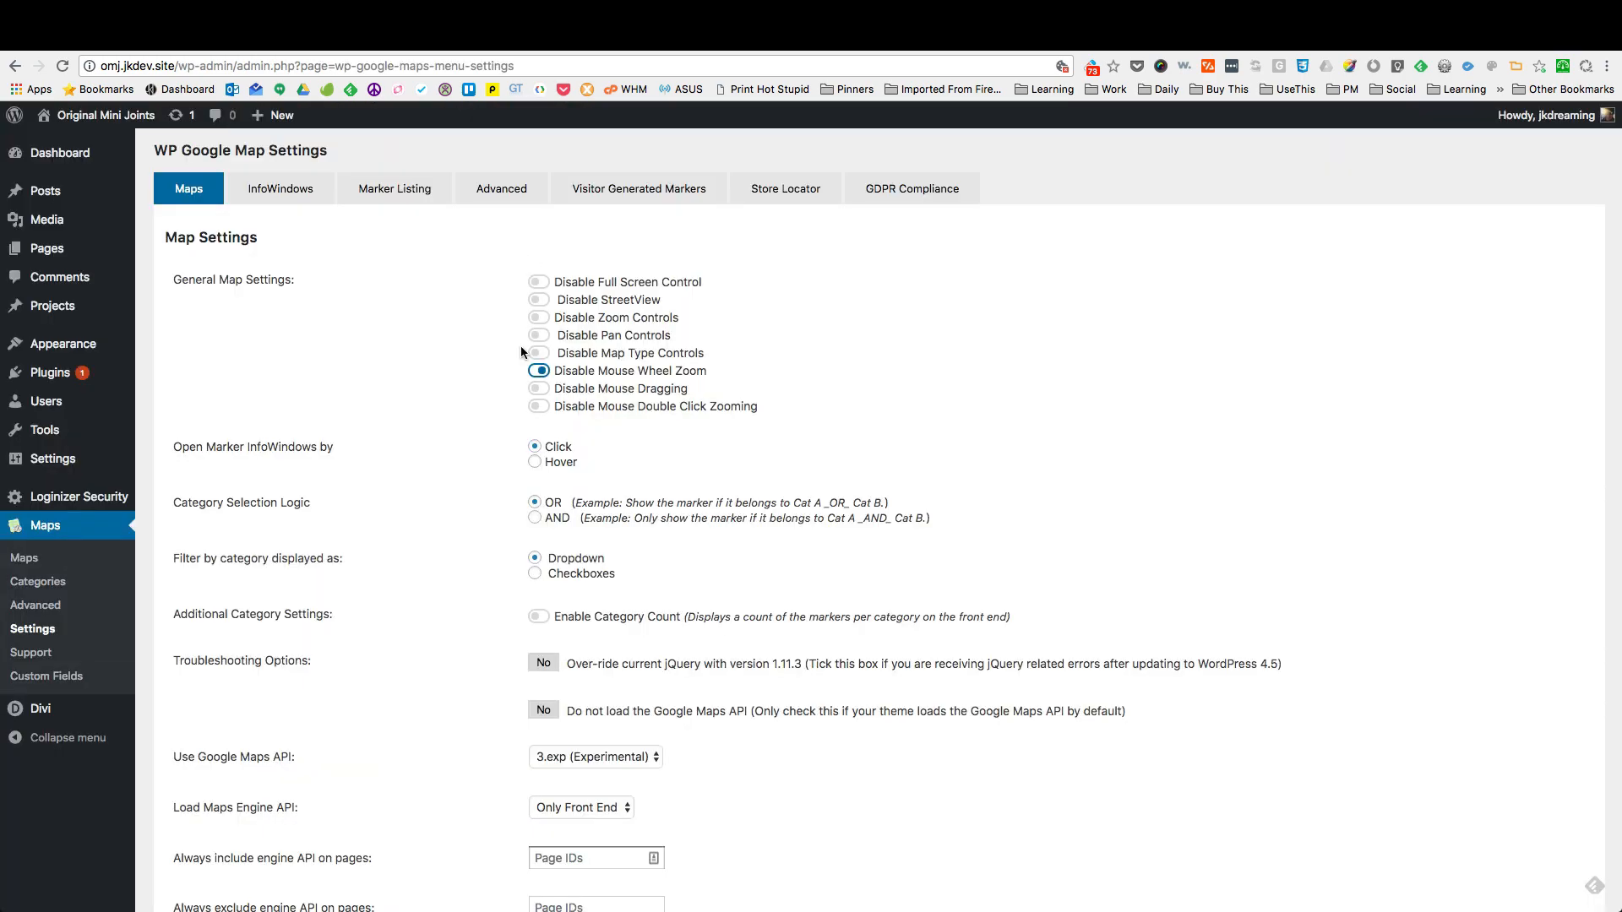
click(338, 39)
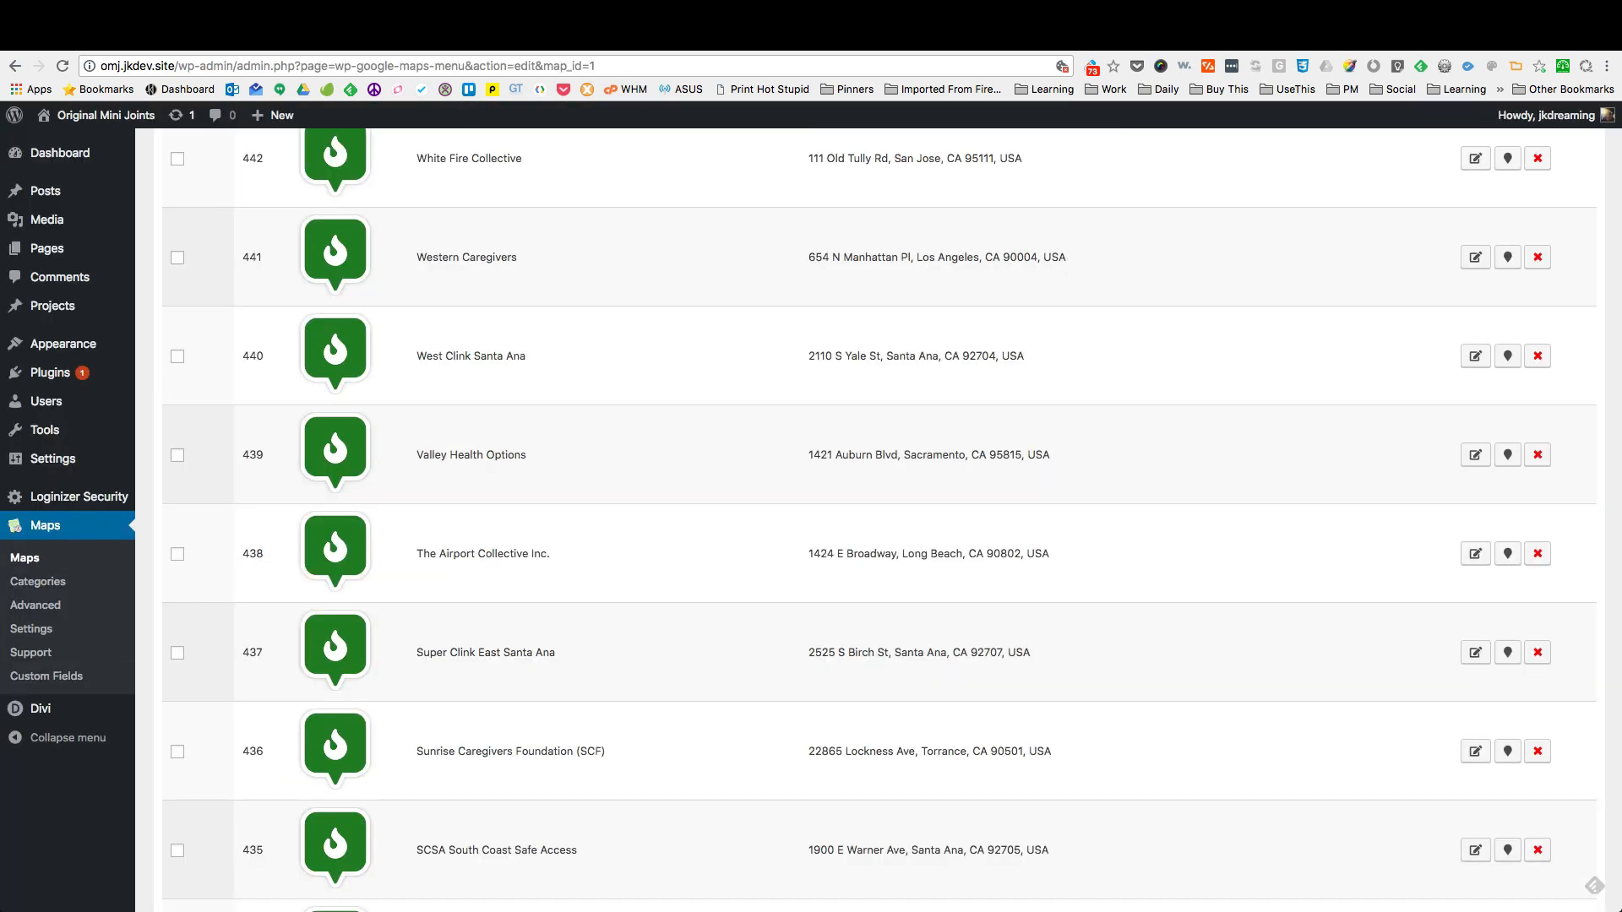
click(486, 38)
click(307, 186)
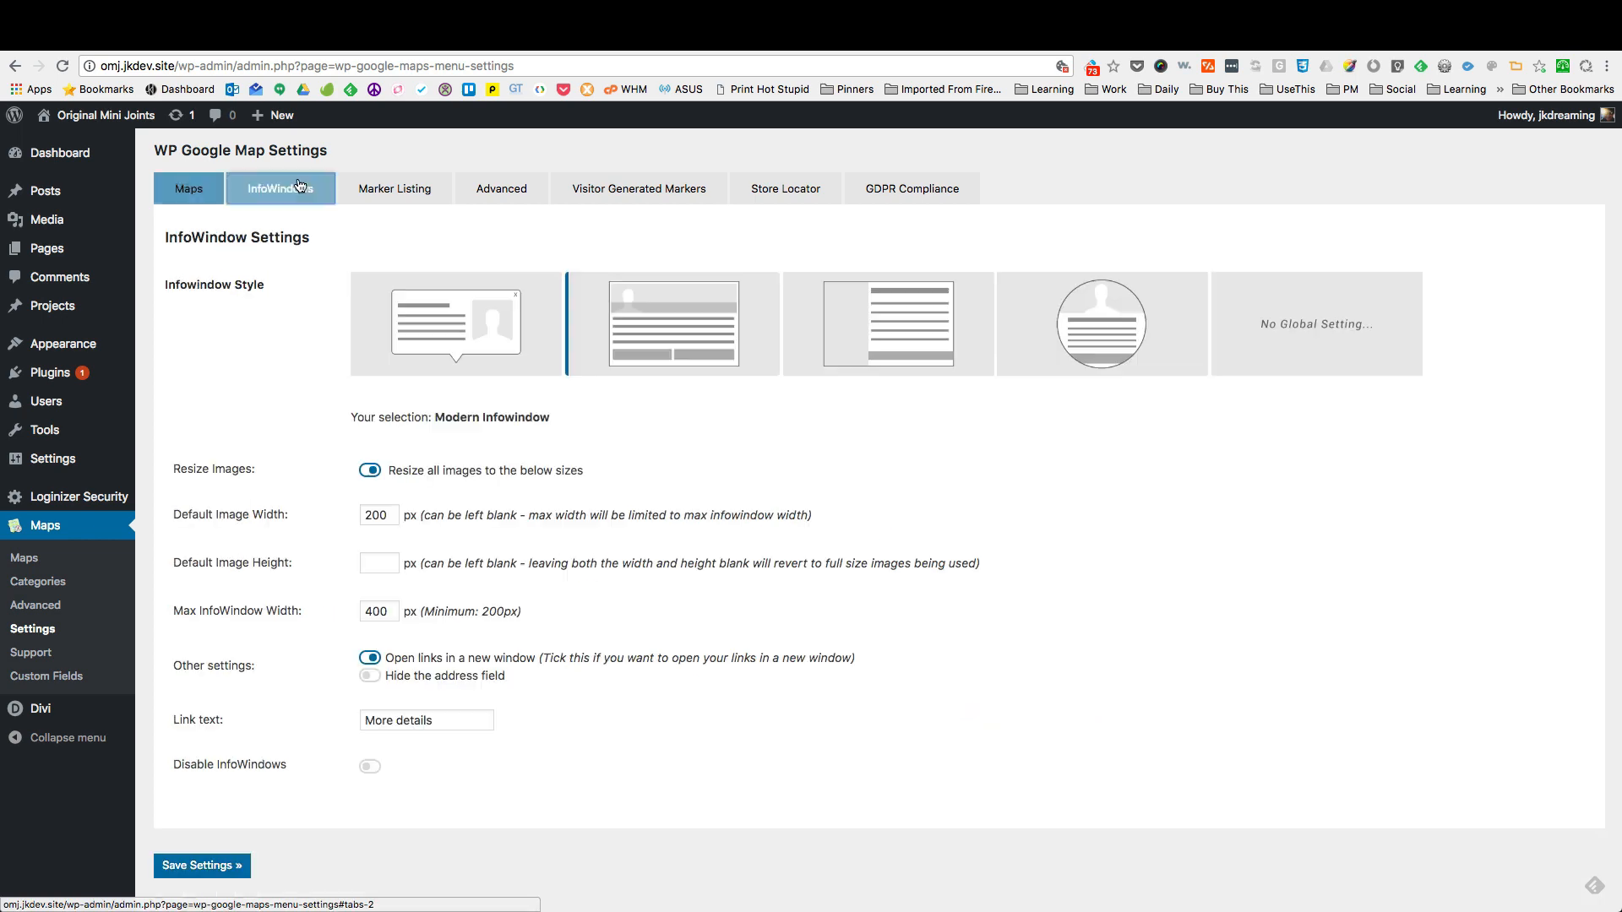
click(478, 324)
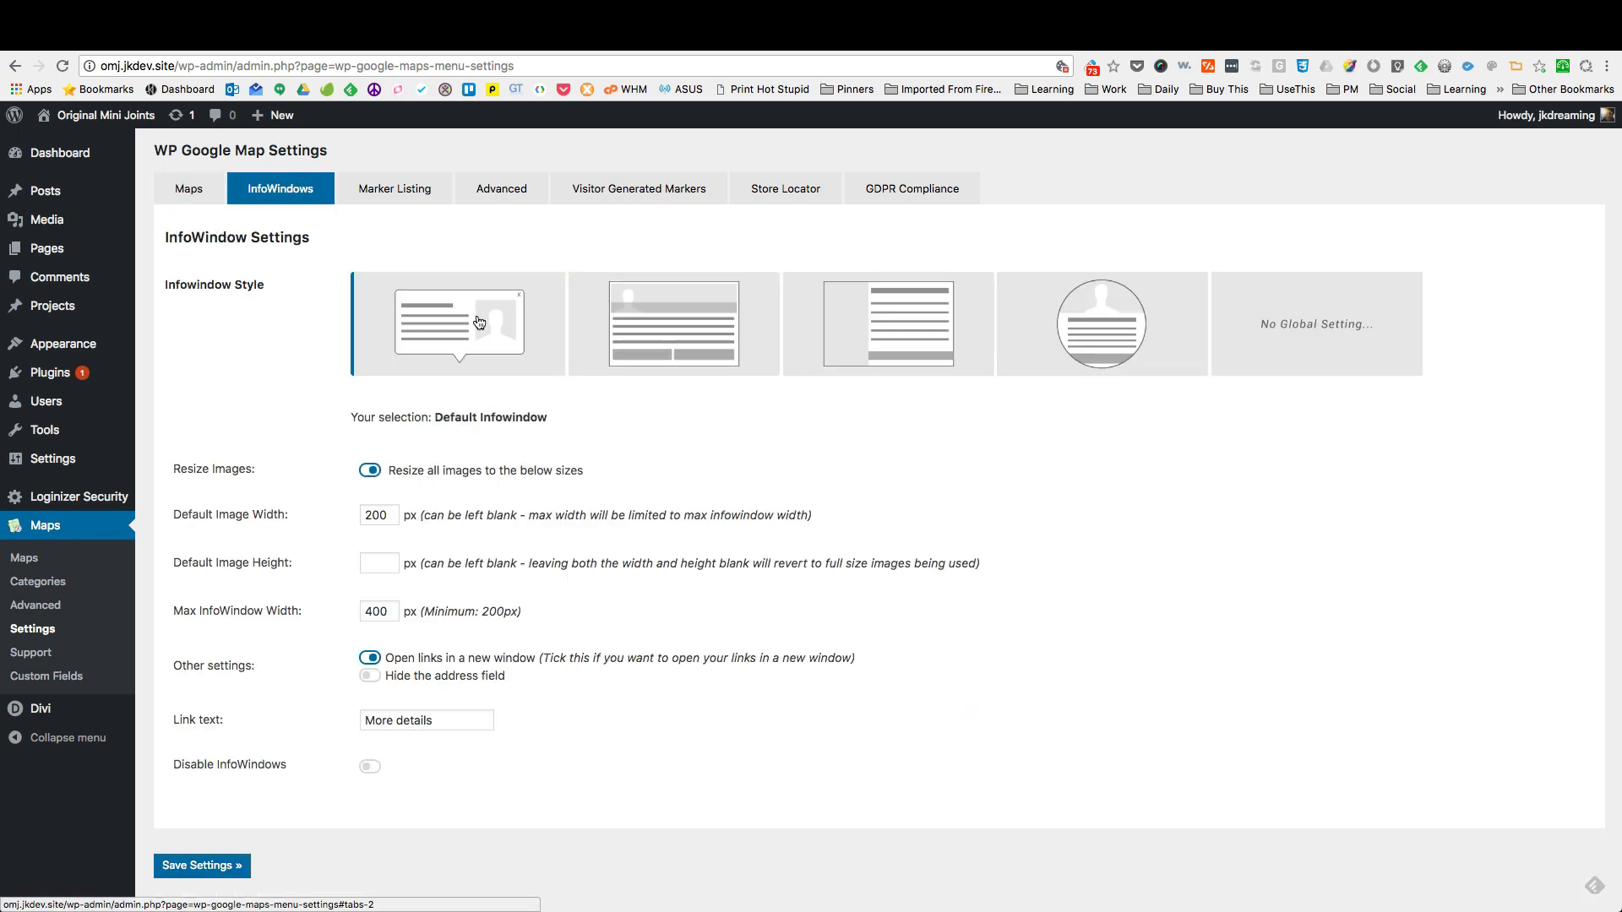
click(202, 866)
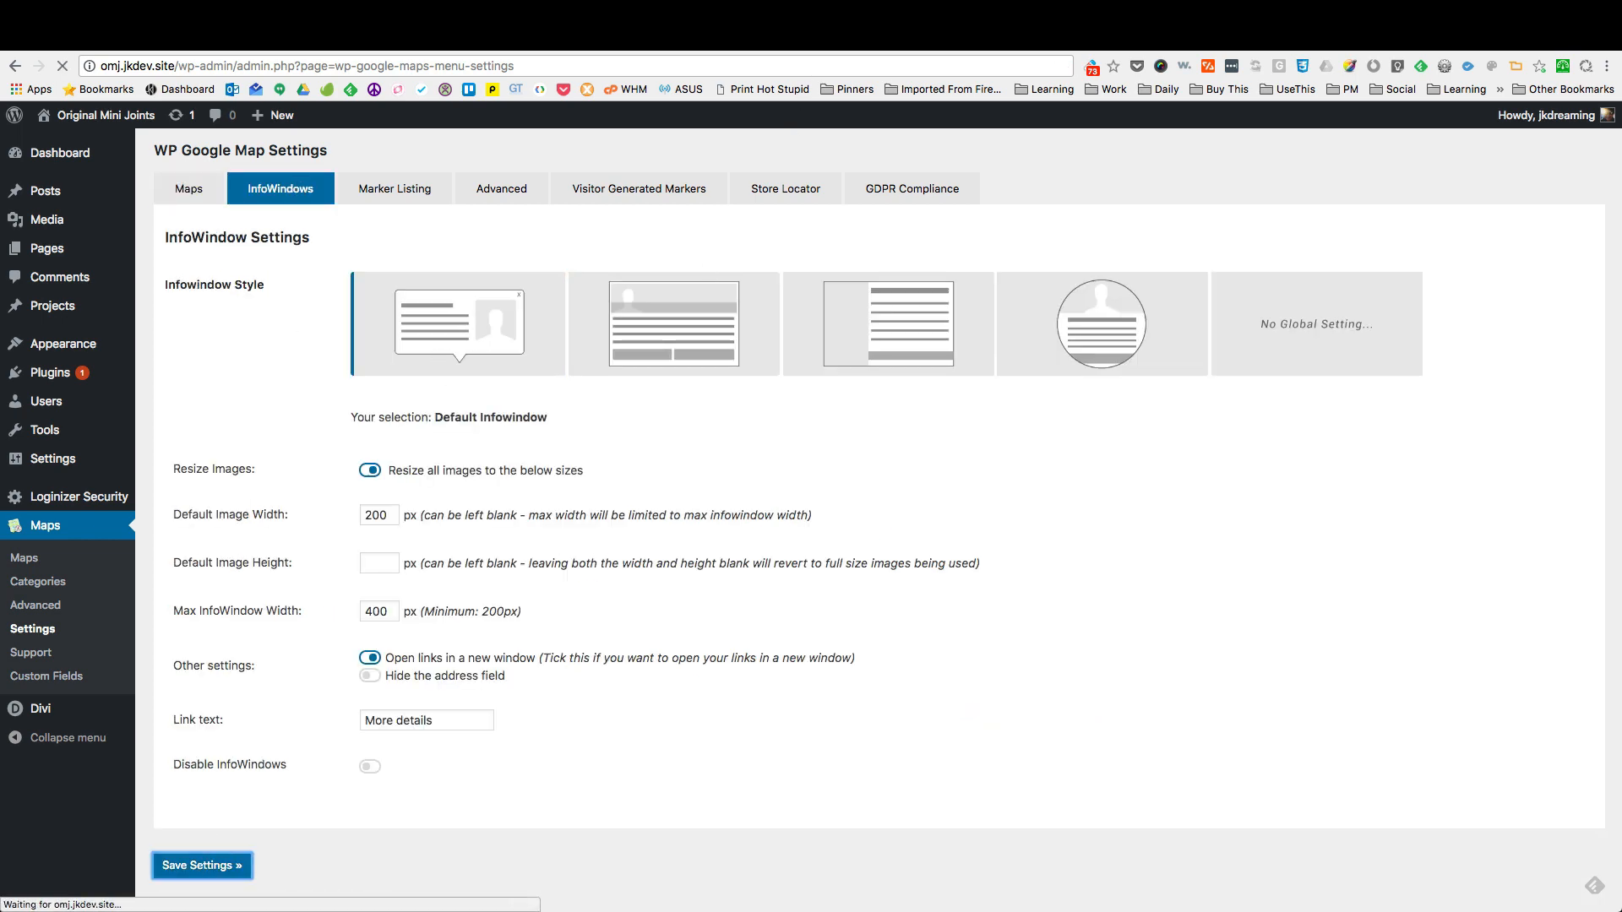
Step: Reload the Find Triple J's page and open the Sausalito marker to inspect its default info window
click(811, 39)
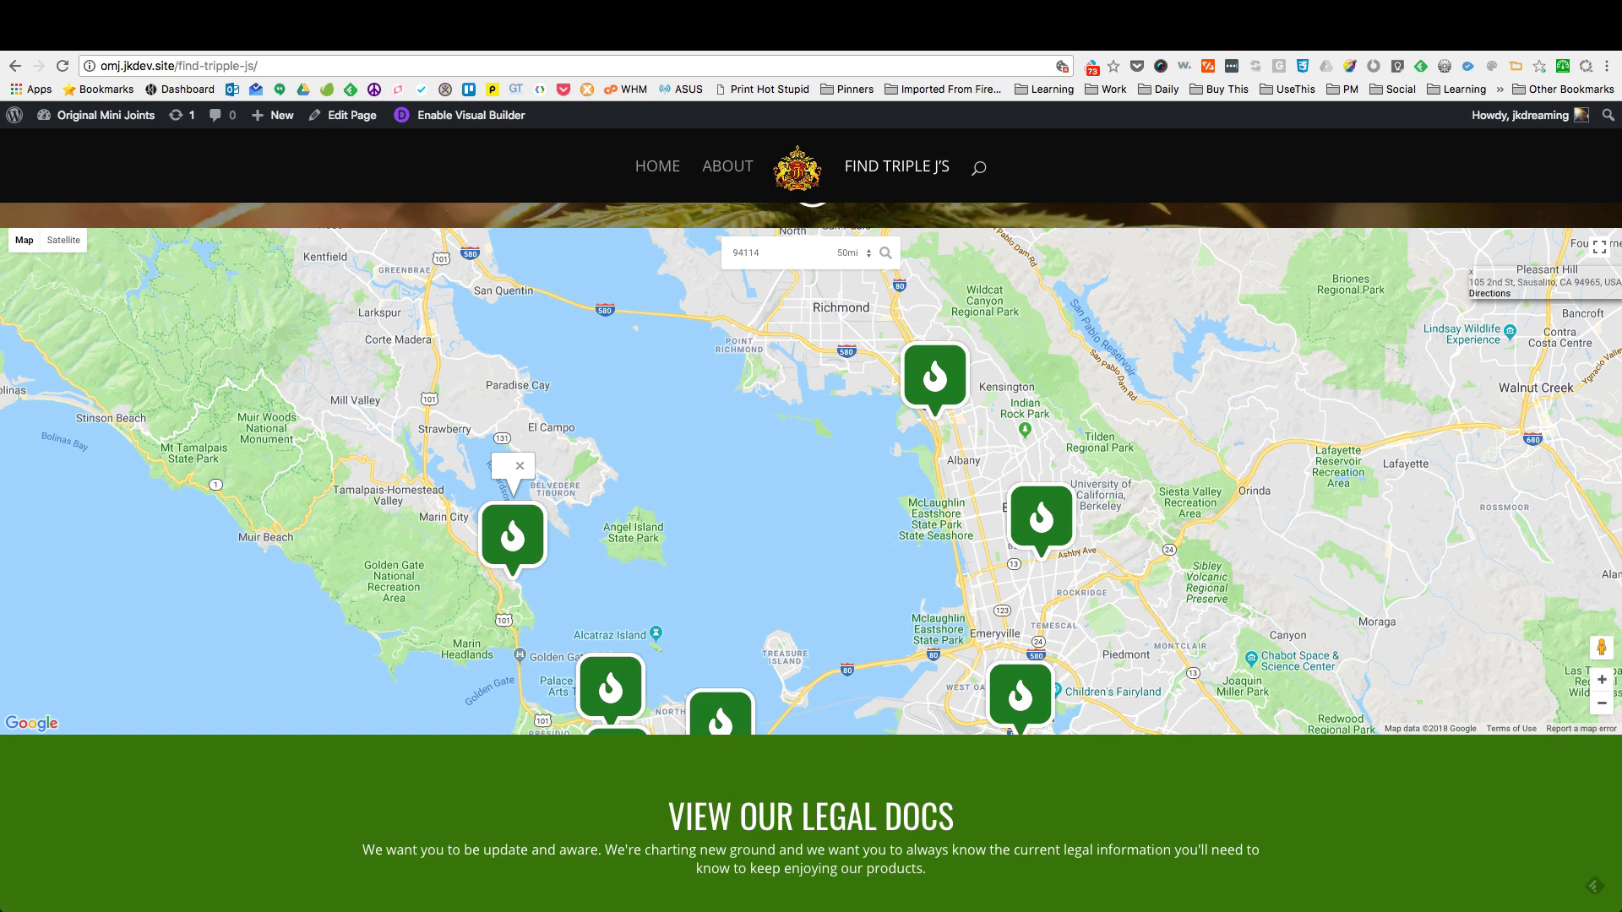
key(super+r)
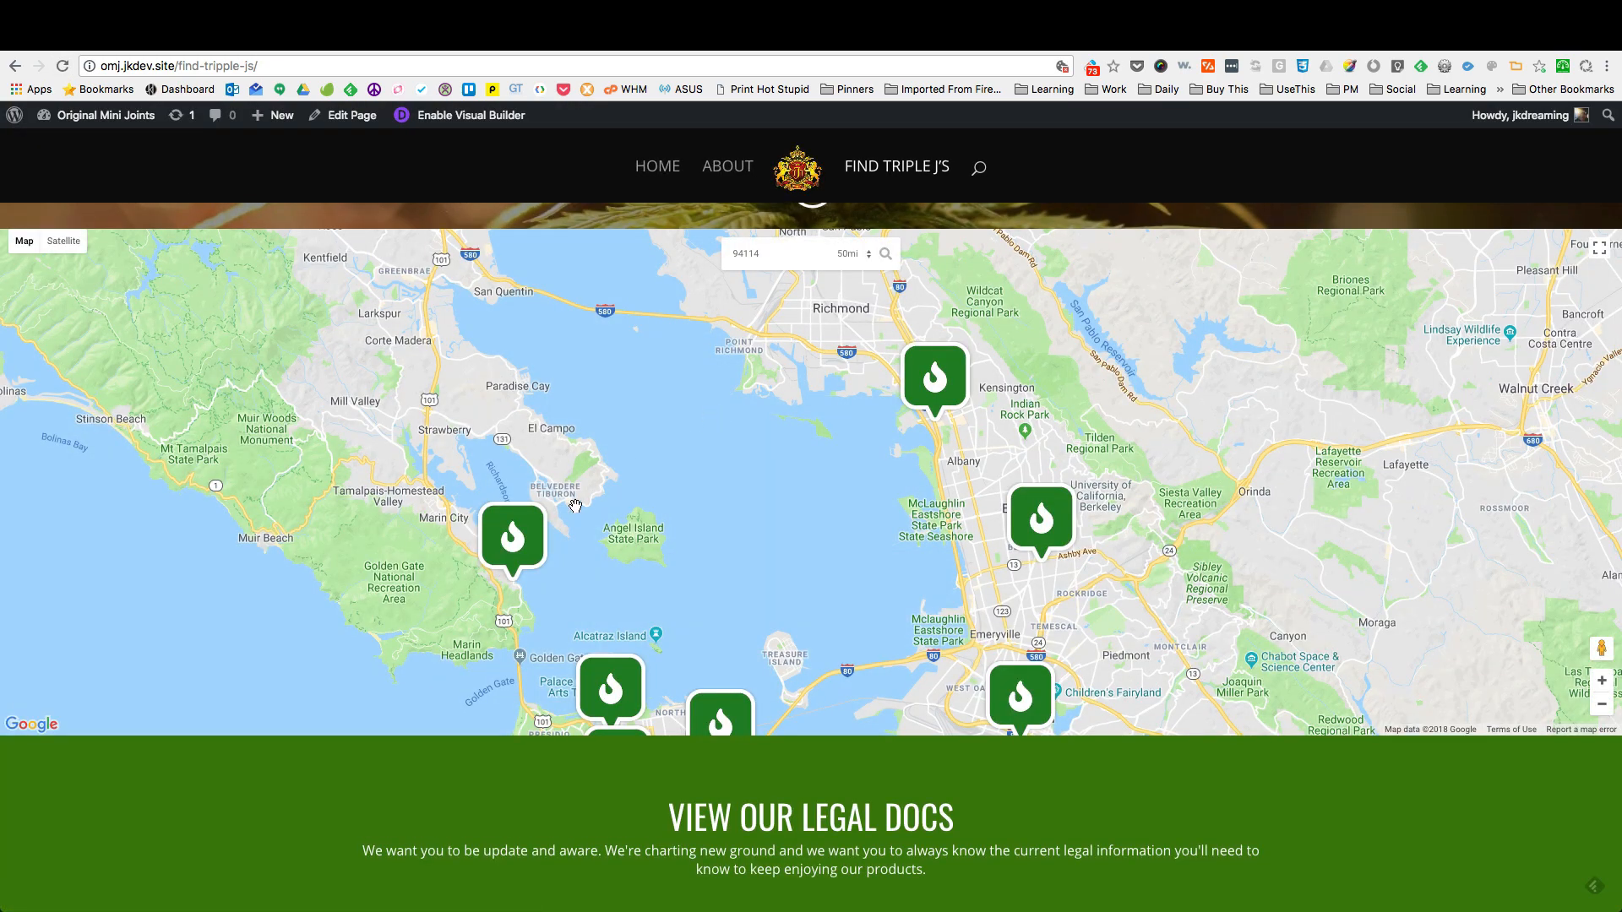
click(511, 543)
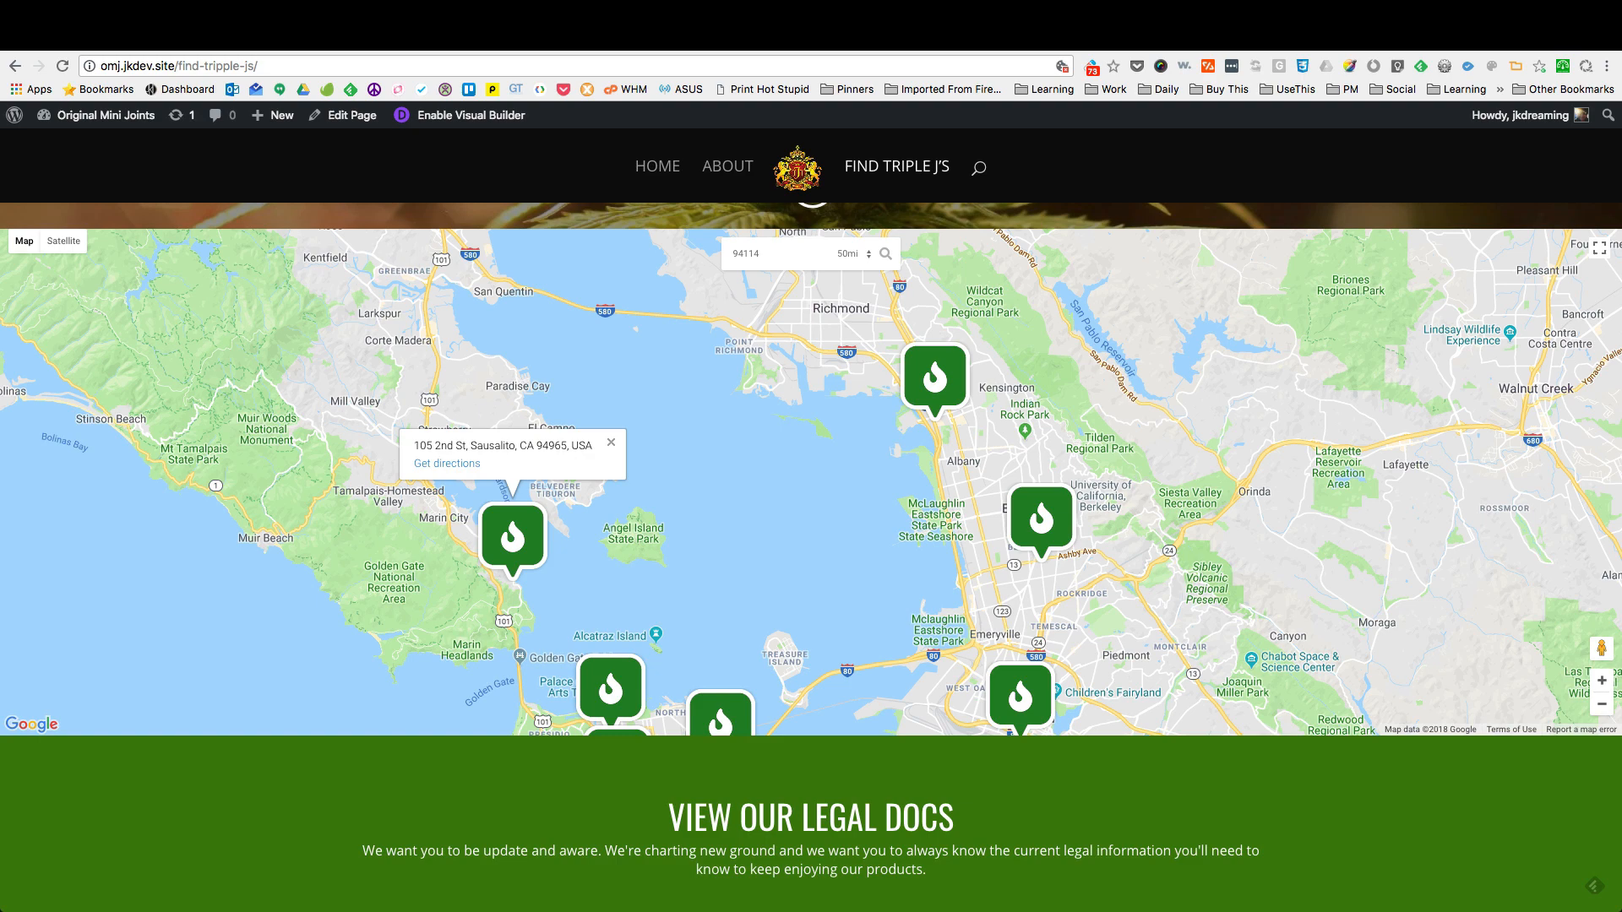
Step: Back in the InfoWindow settings, choose the Circular Infowindow style and save
key(ctrl+Tab)
click(253, 193)
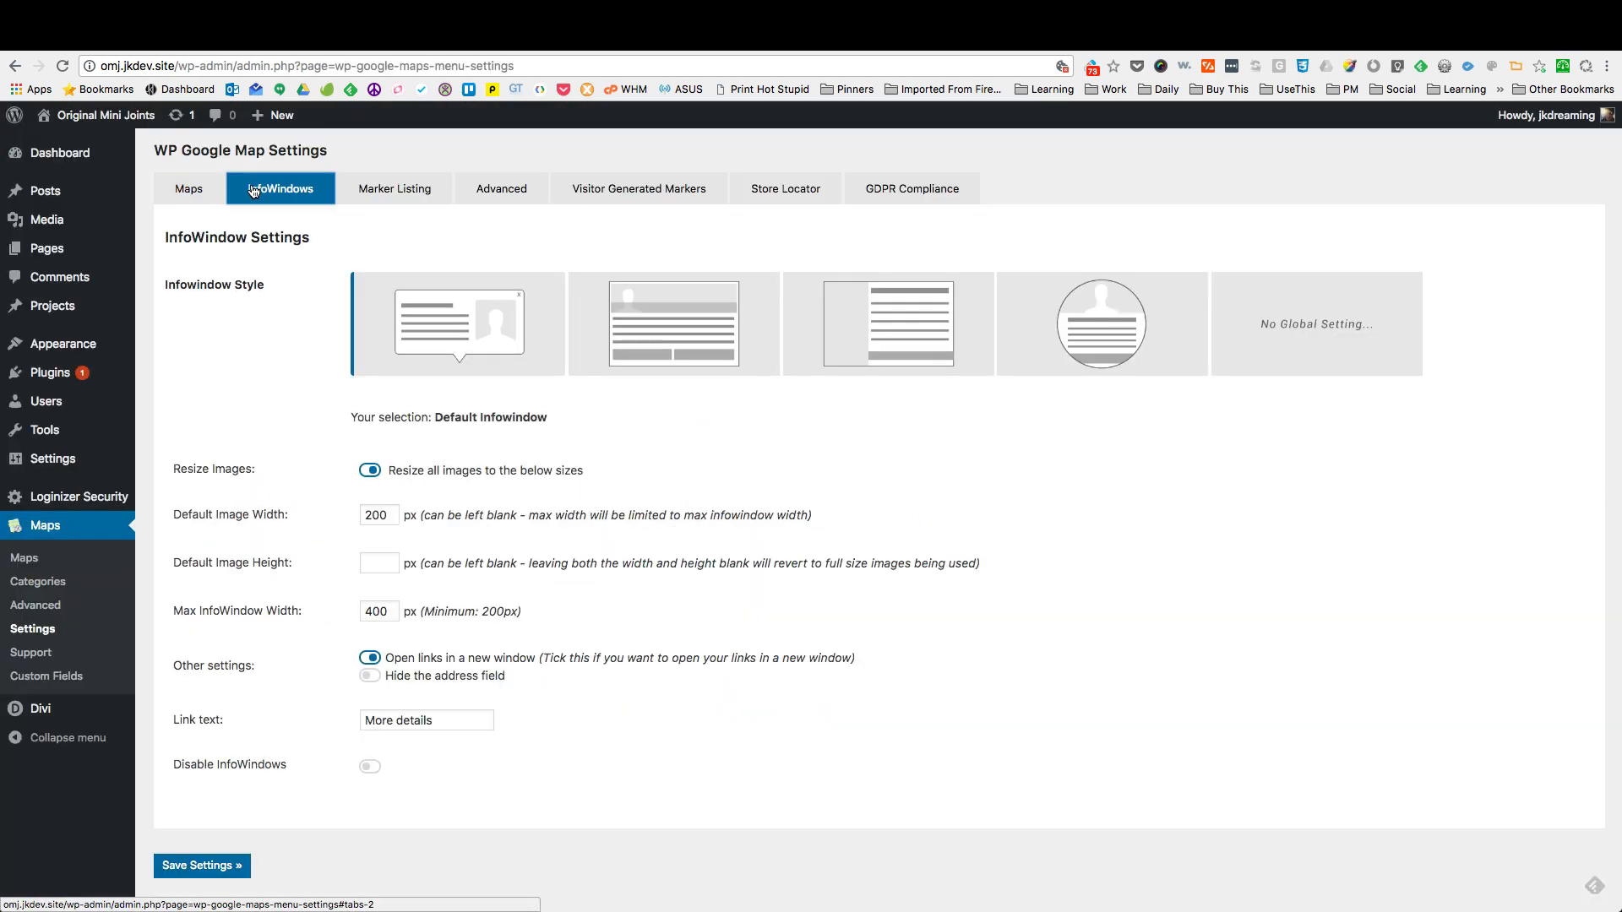
click(1100, 337)
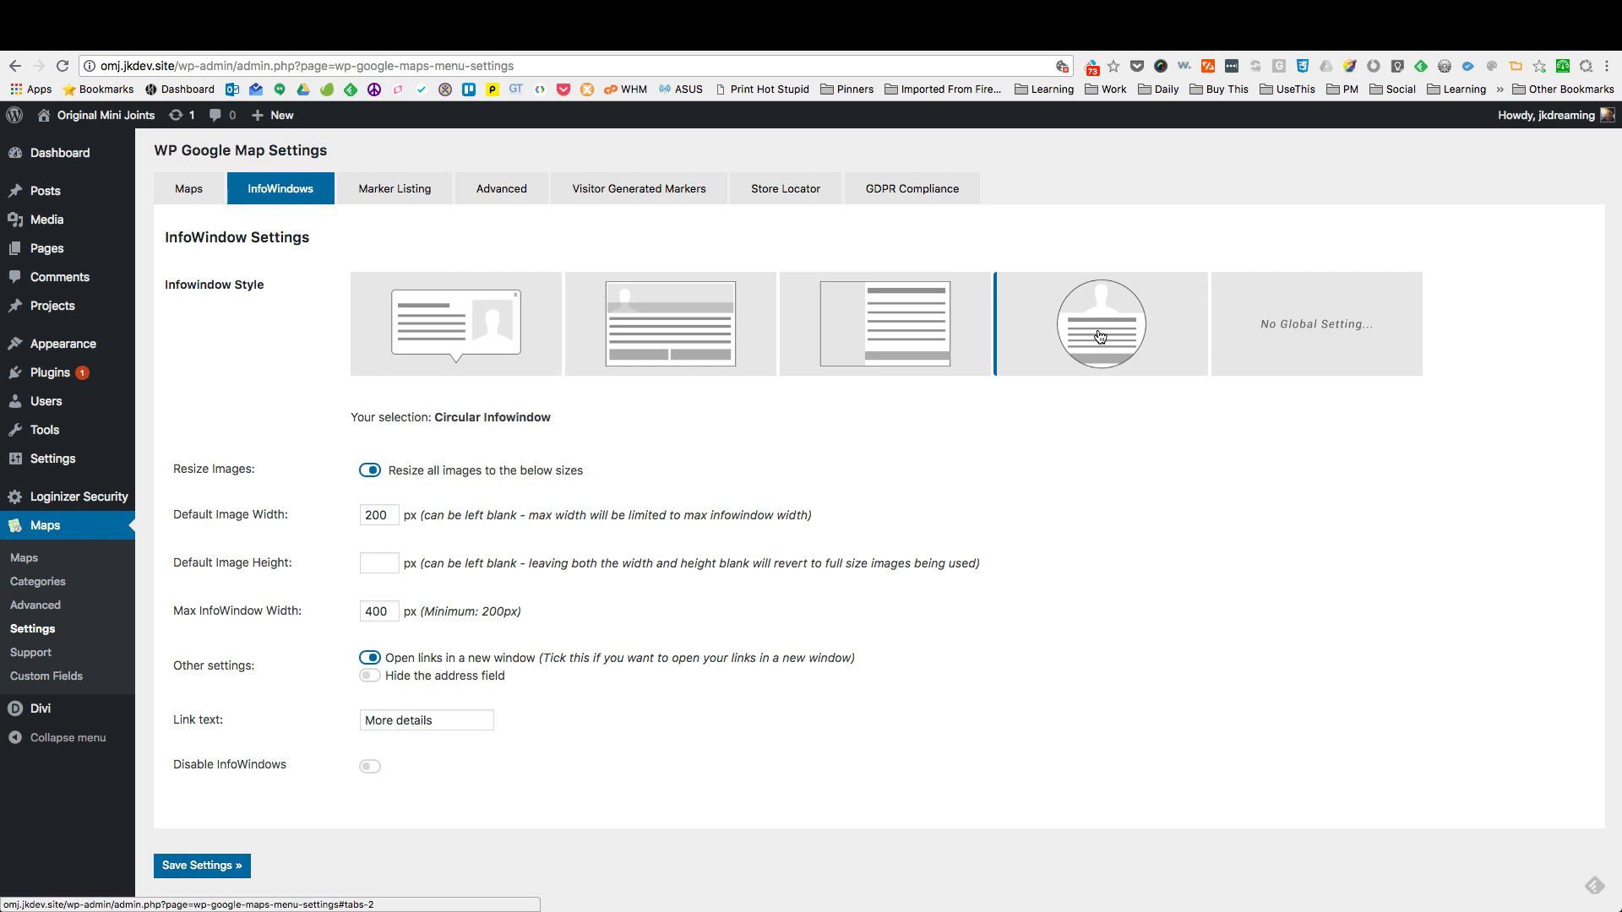
click(195, 870)
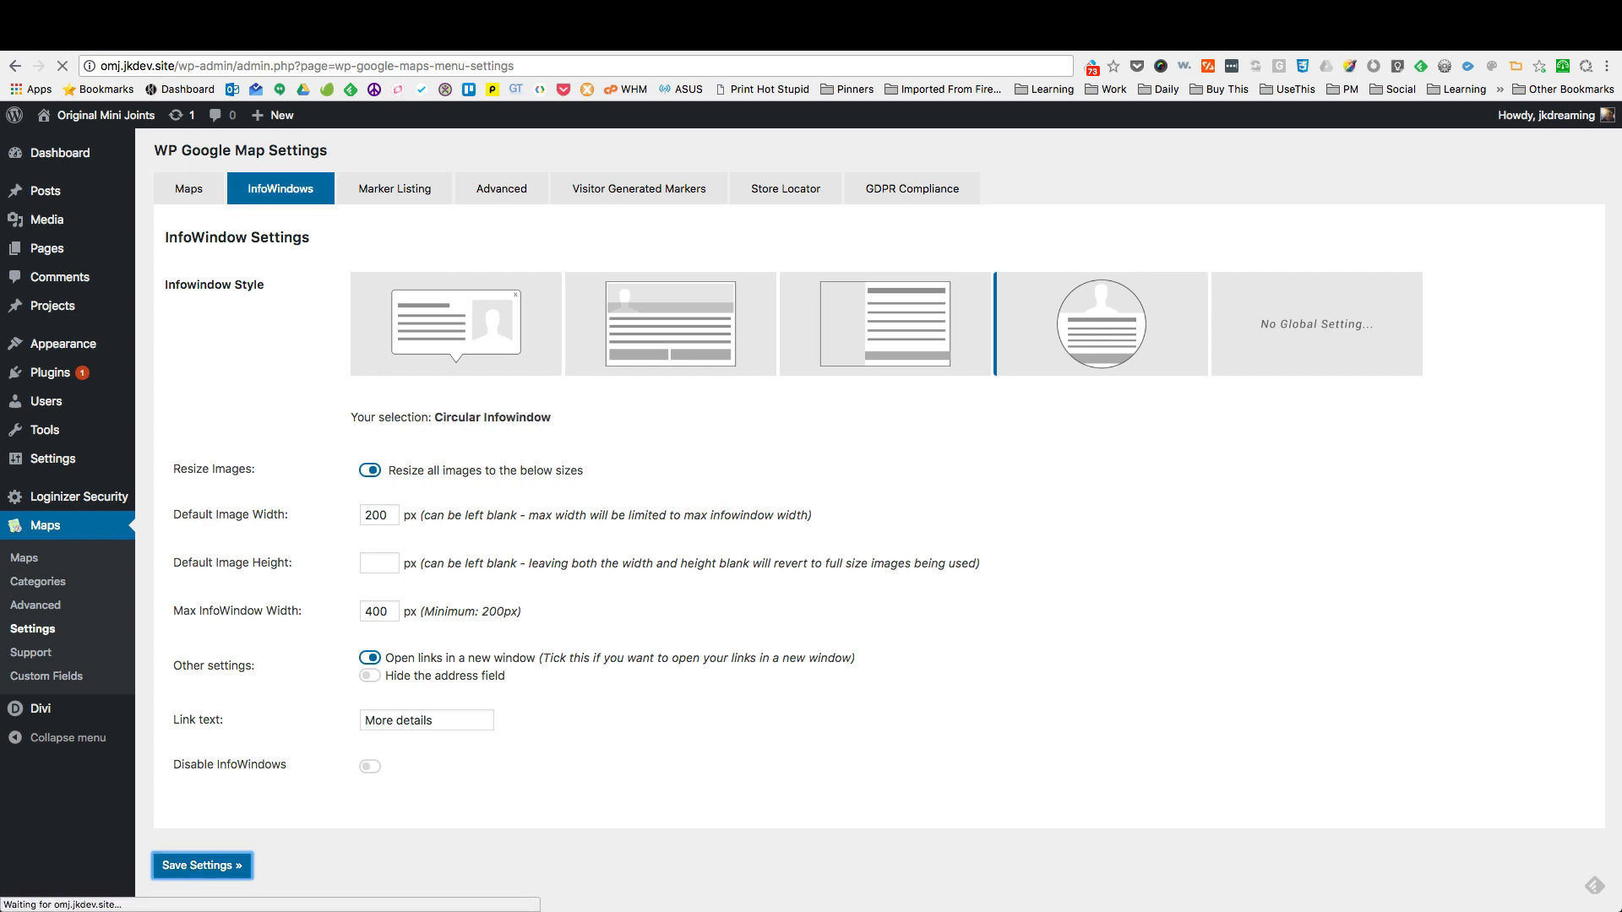
Step: Reload the Find Triple J's page and open the Sausalito marker to inspect its circular info window
click(693, 39)
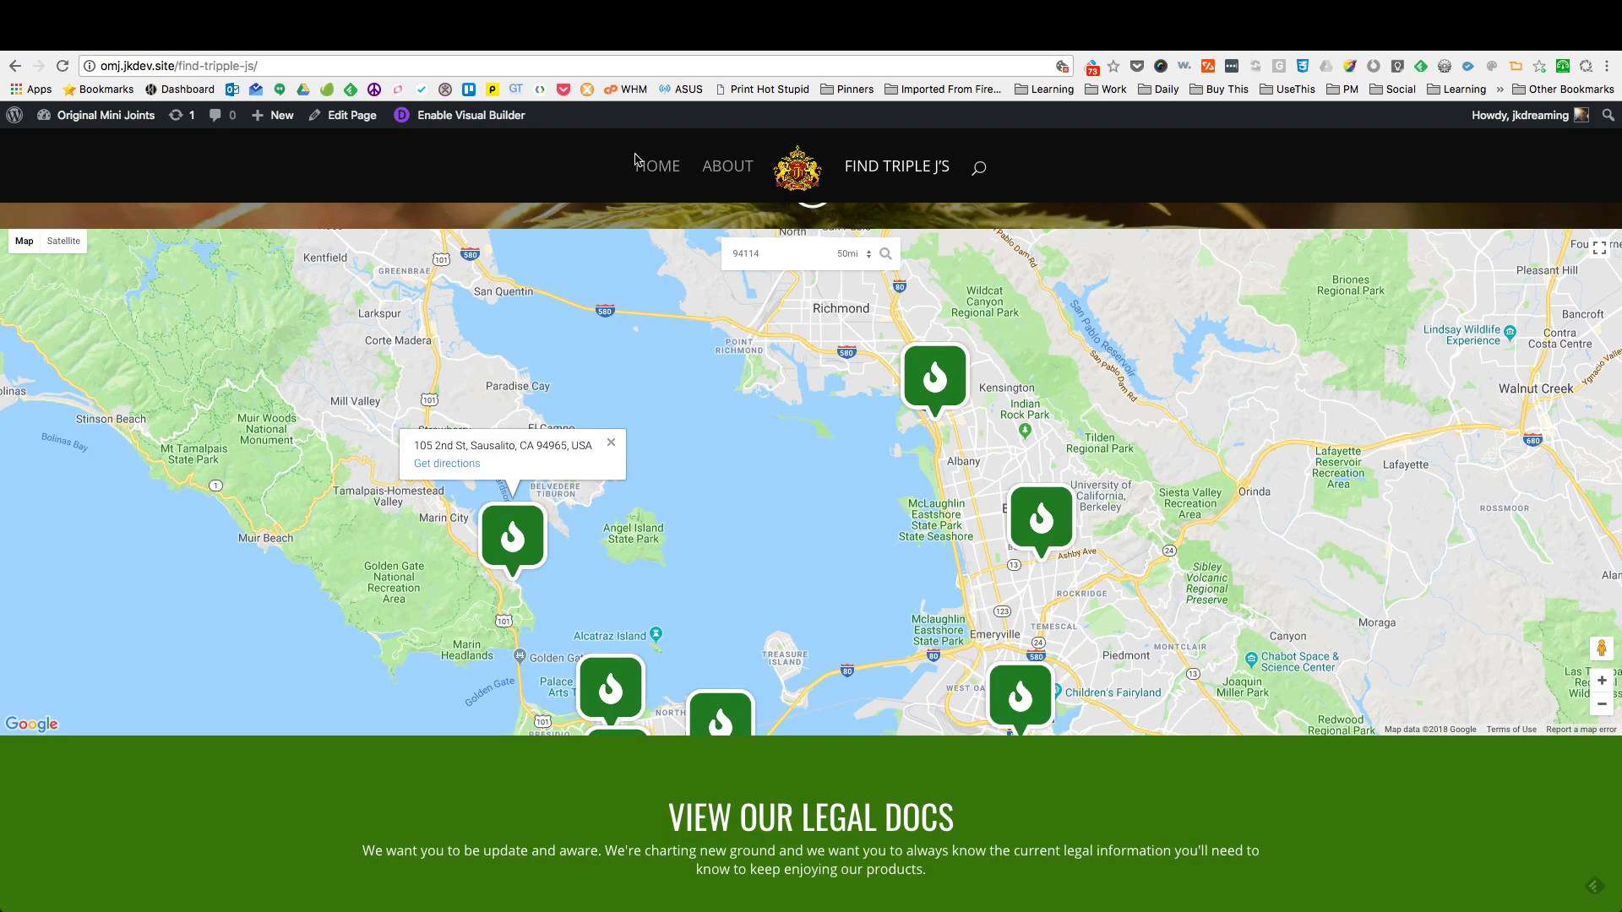
click(69, 65)
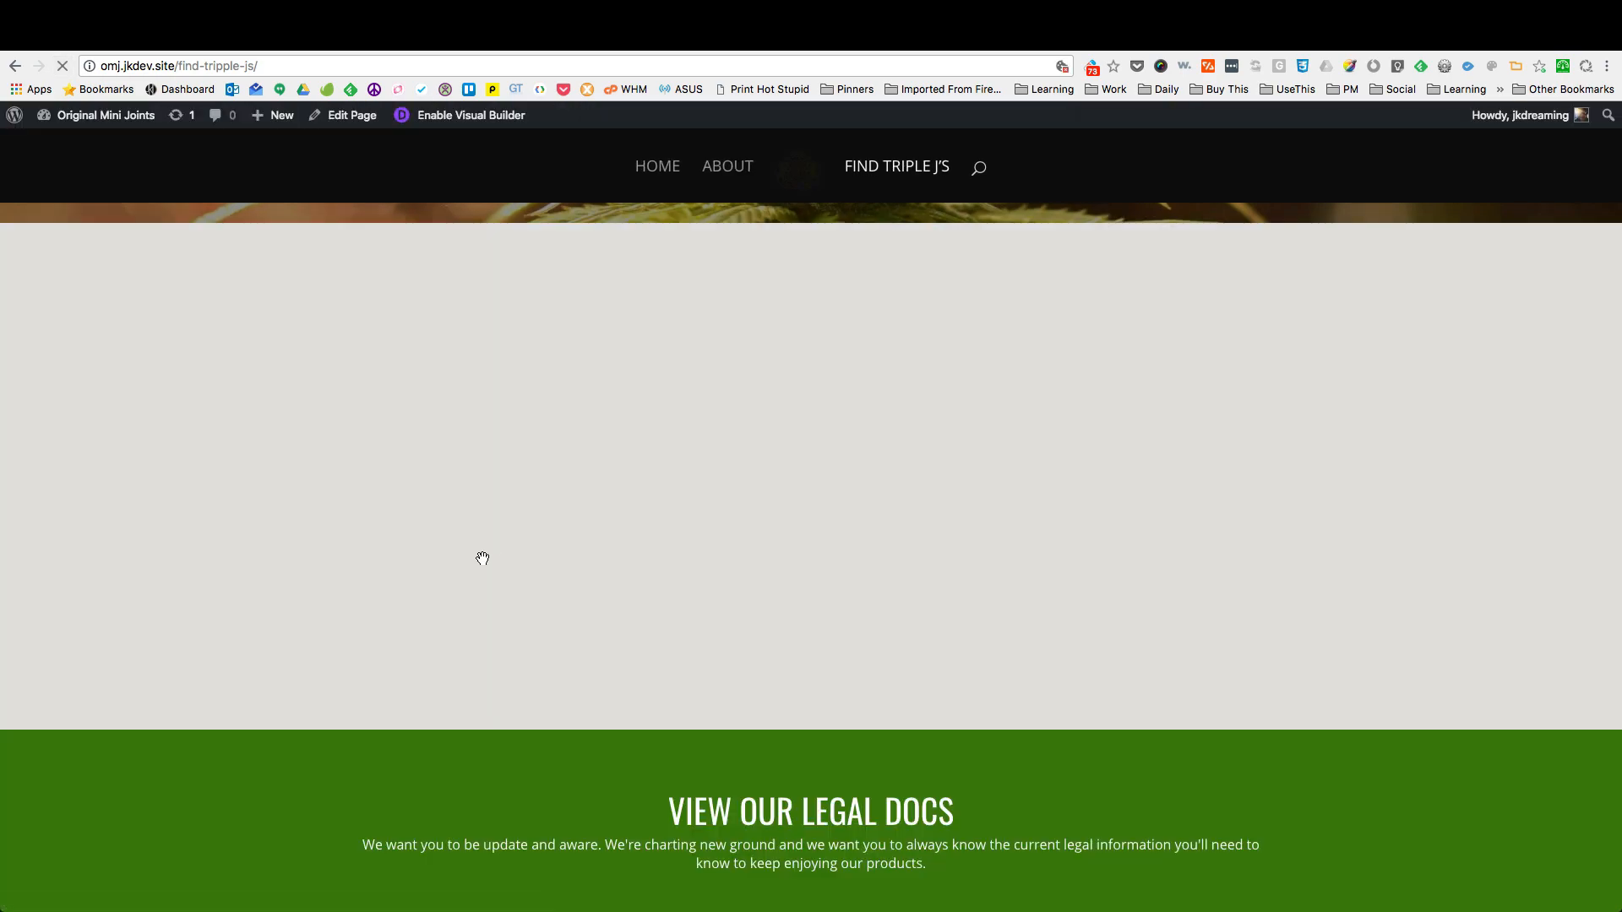
click(514, 543)
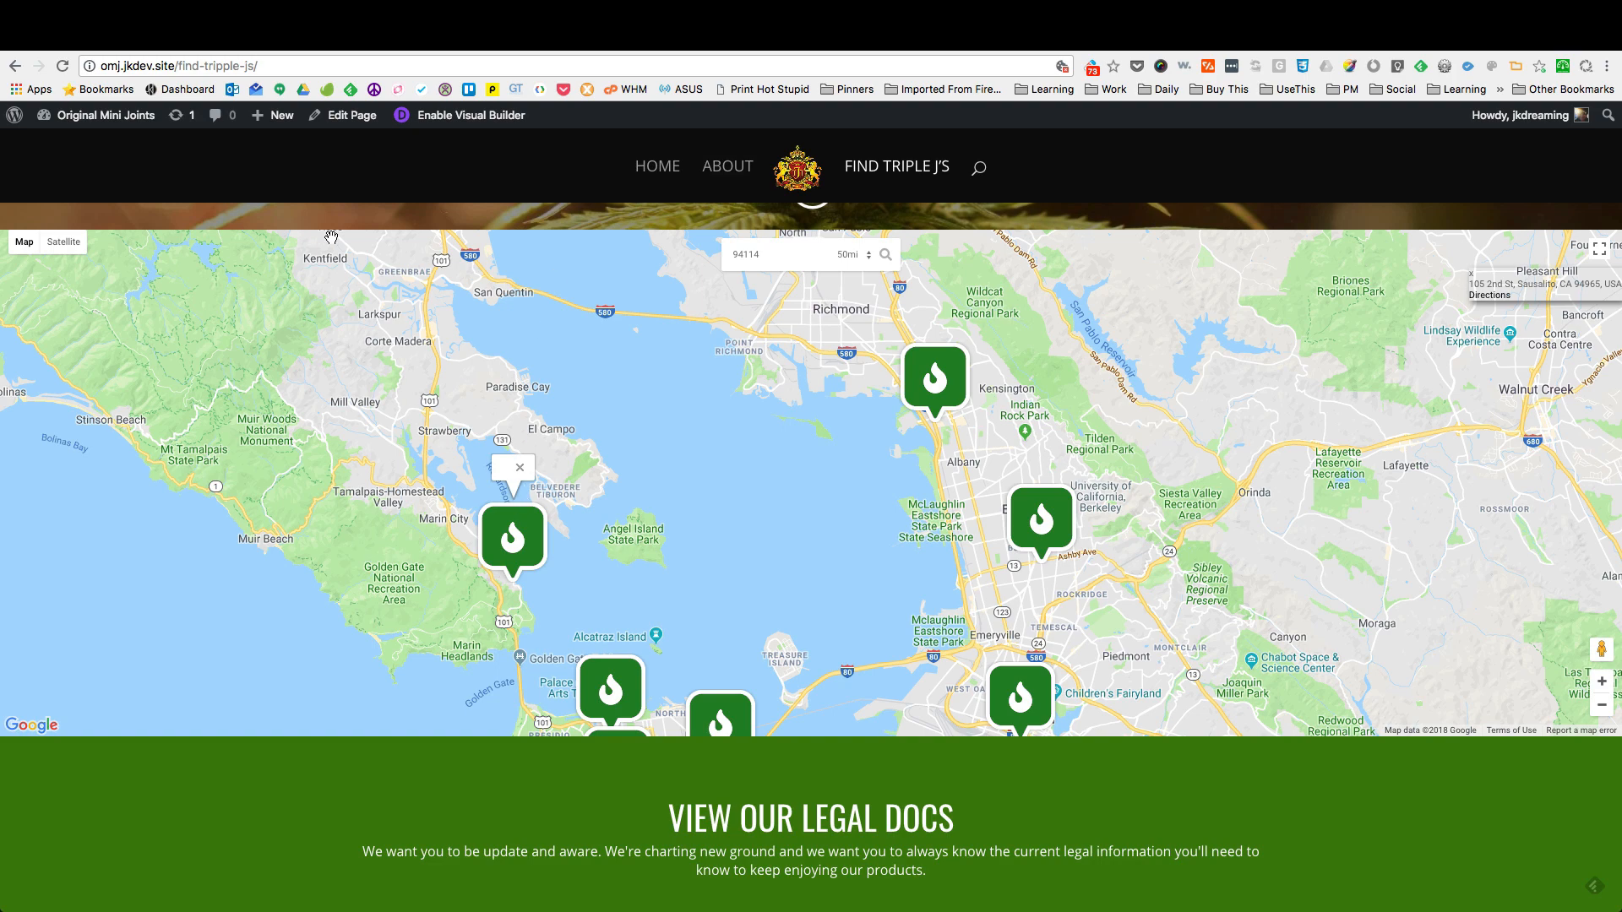
Step: Set the info window style back to Default Infowindow in the InfoWindow settings, save, and recheck the selection
key(super+bracketleft)
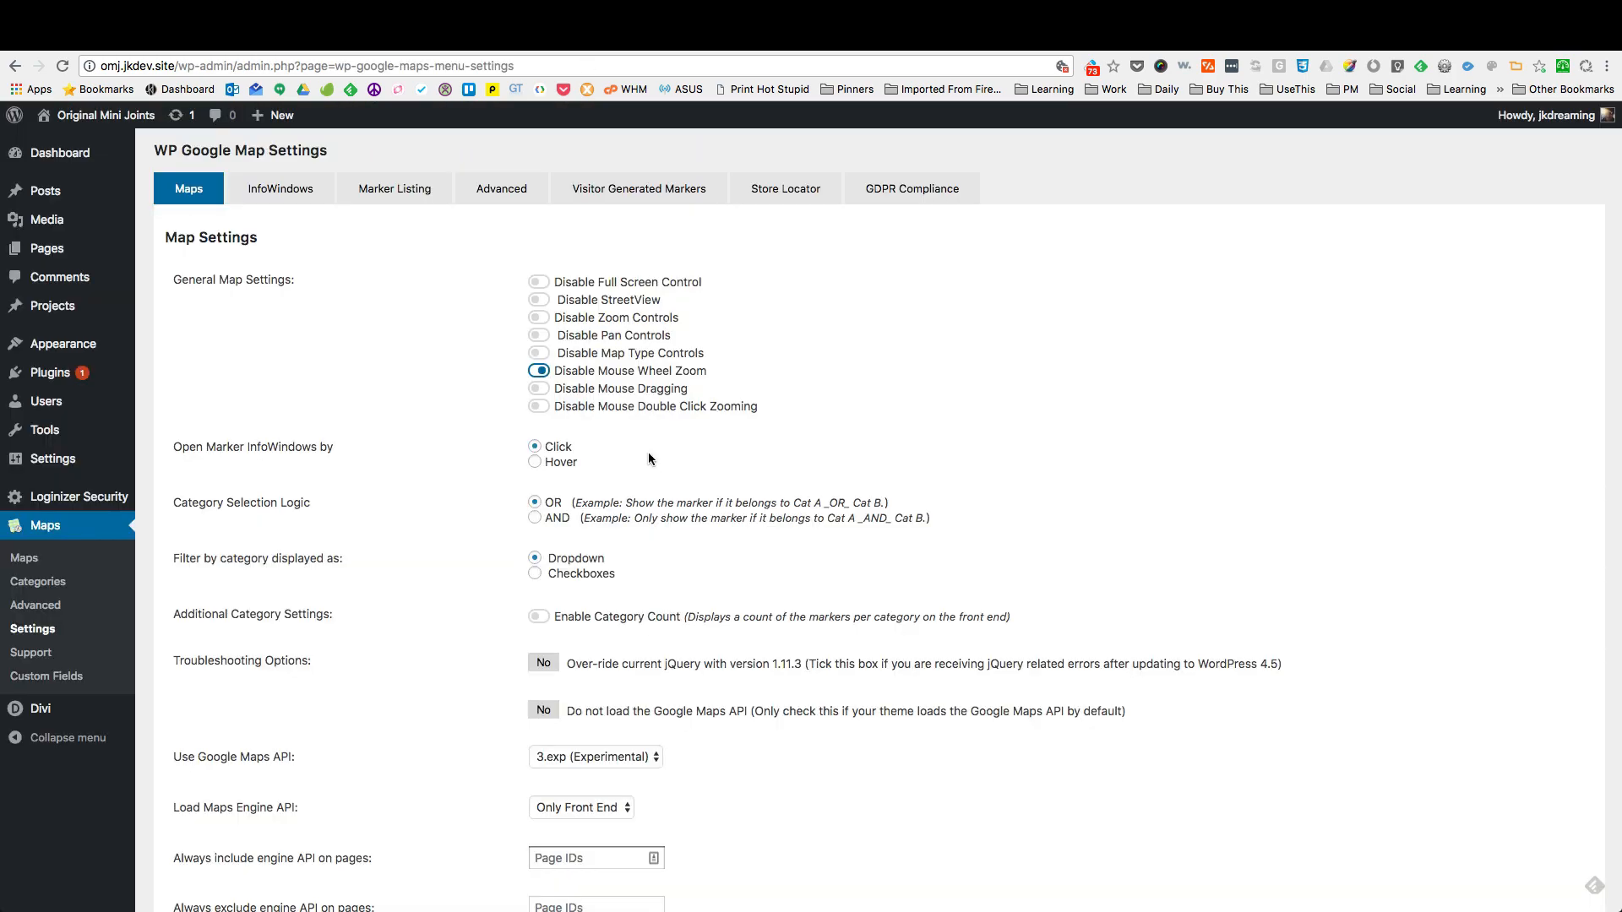
click(288, 184)
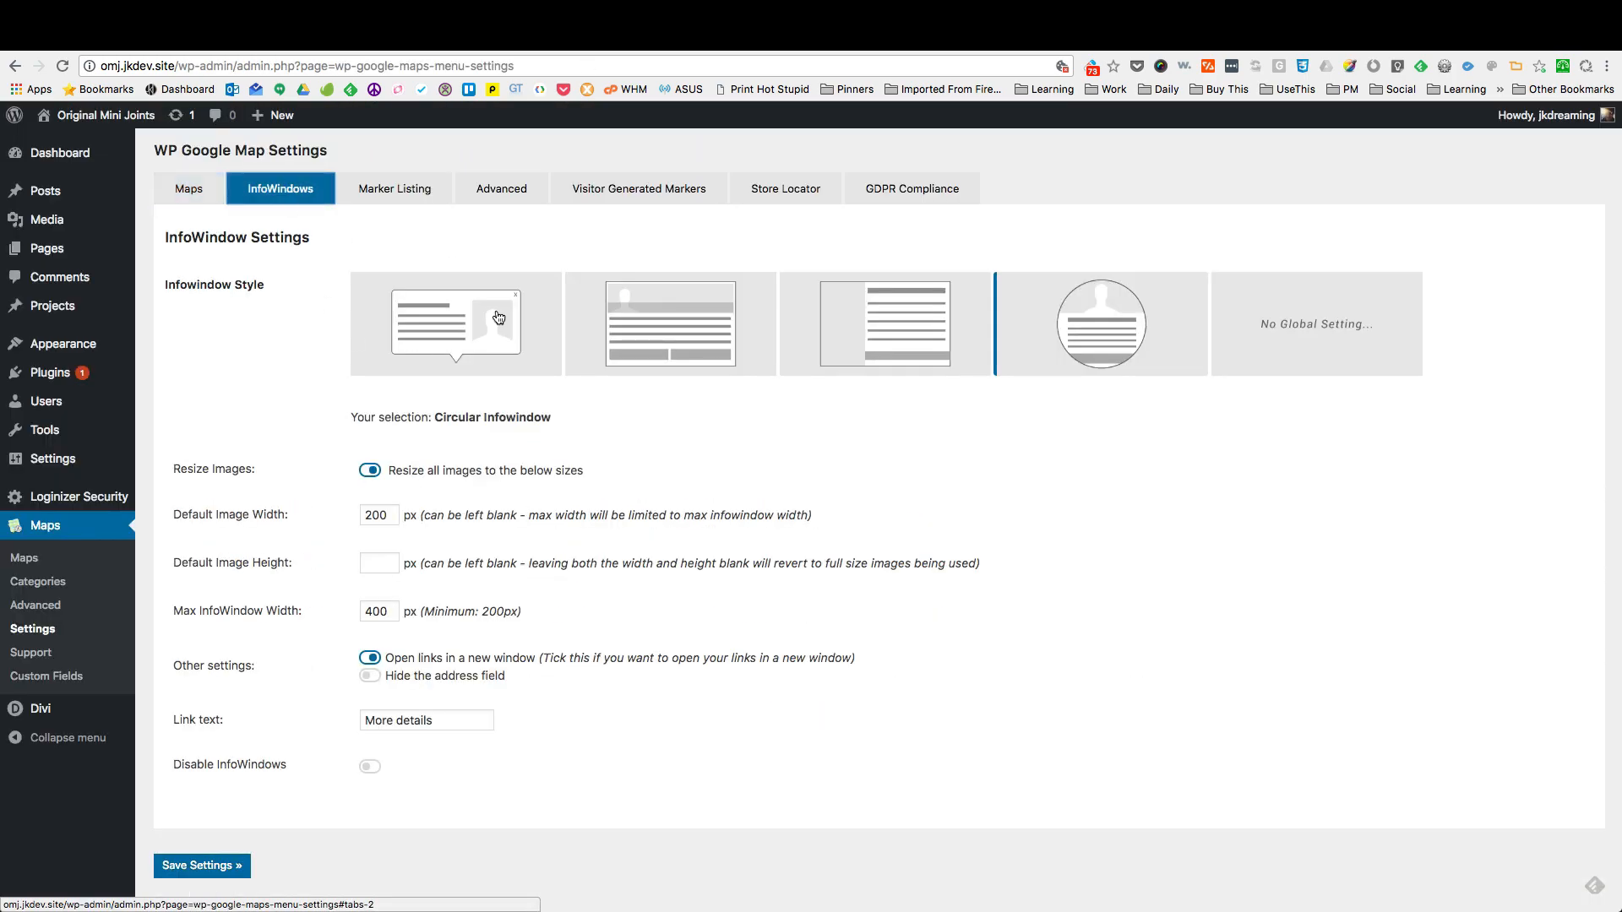
click(202, 862)
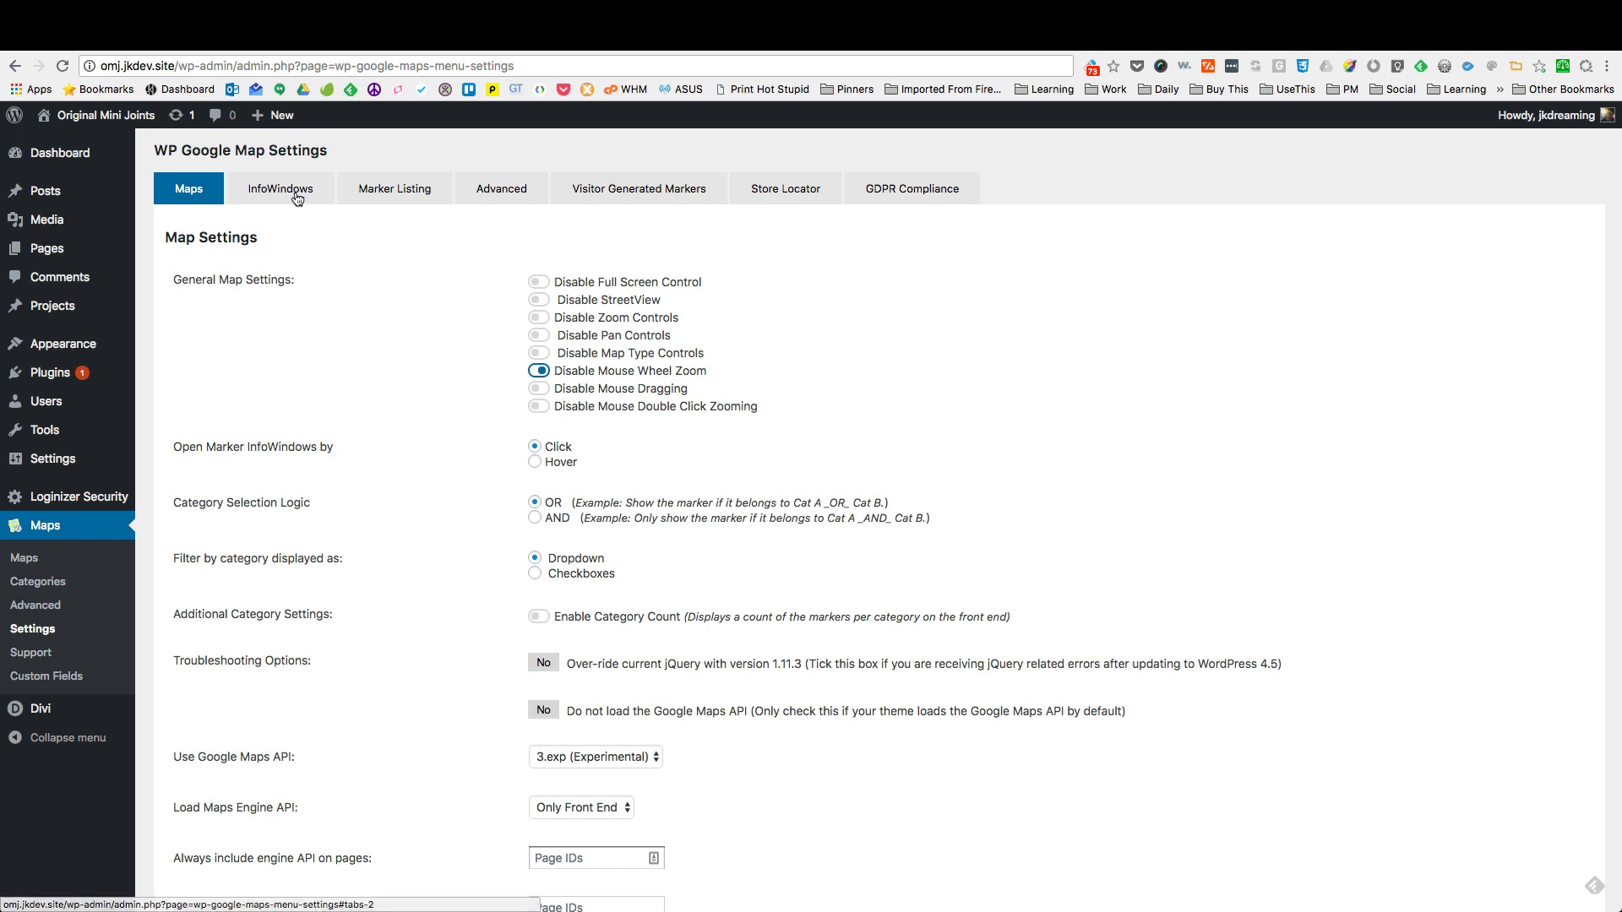
click(298, 199)
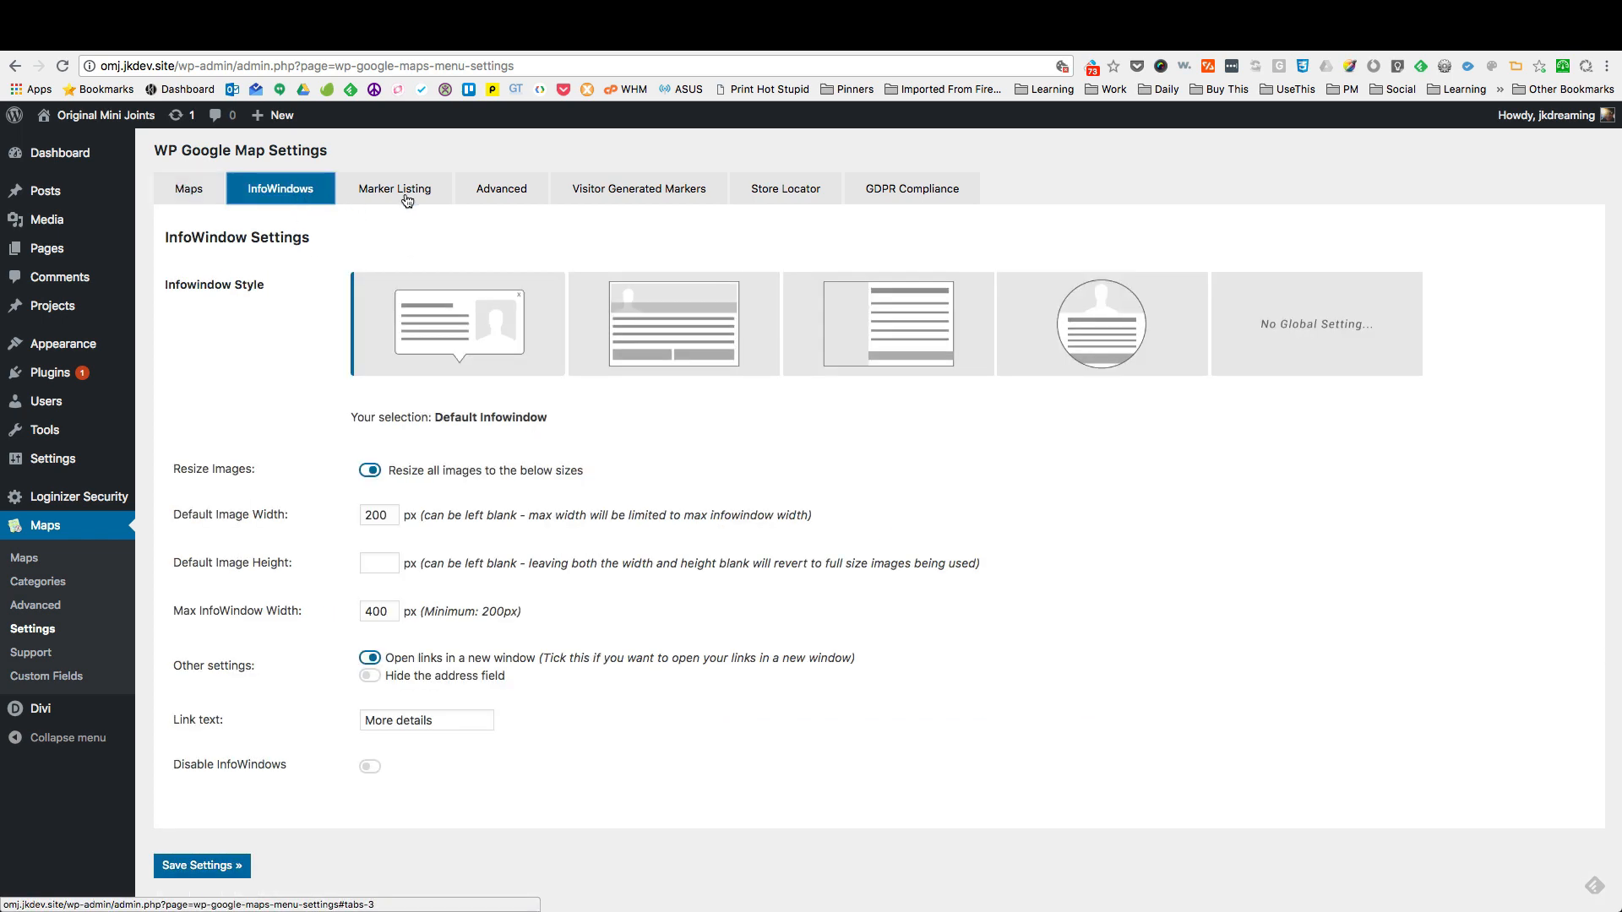
Step: Review the Marker Listing settings, including the column and carousel options
click(405, 198)
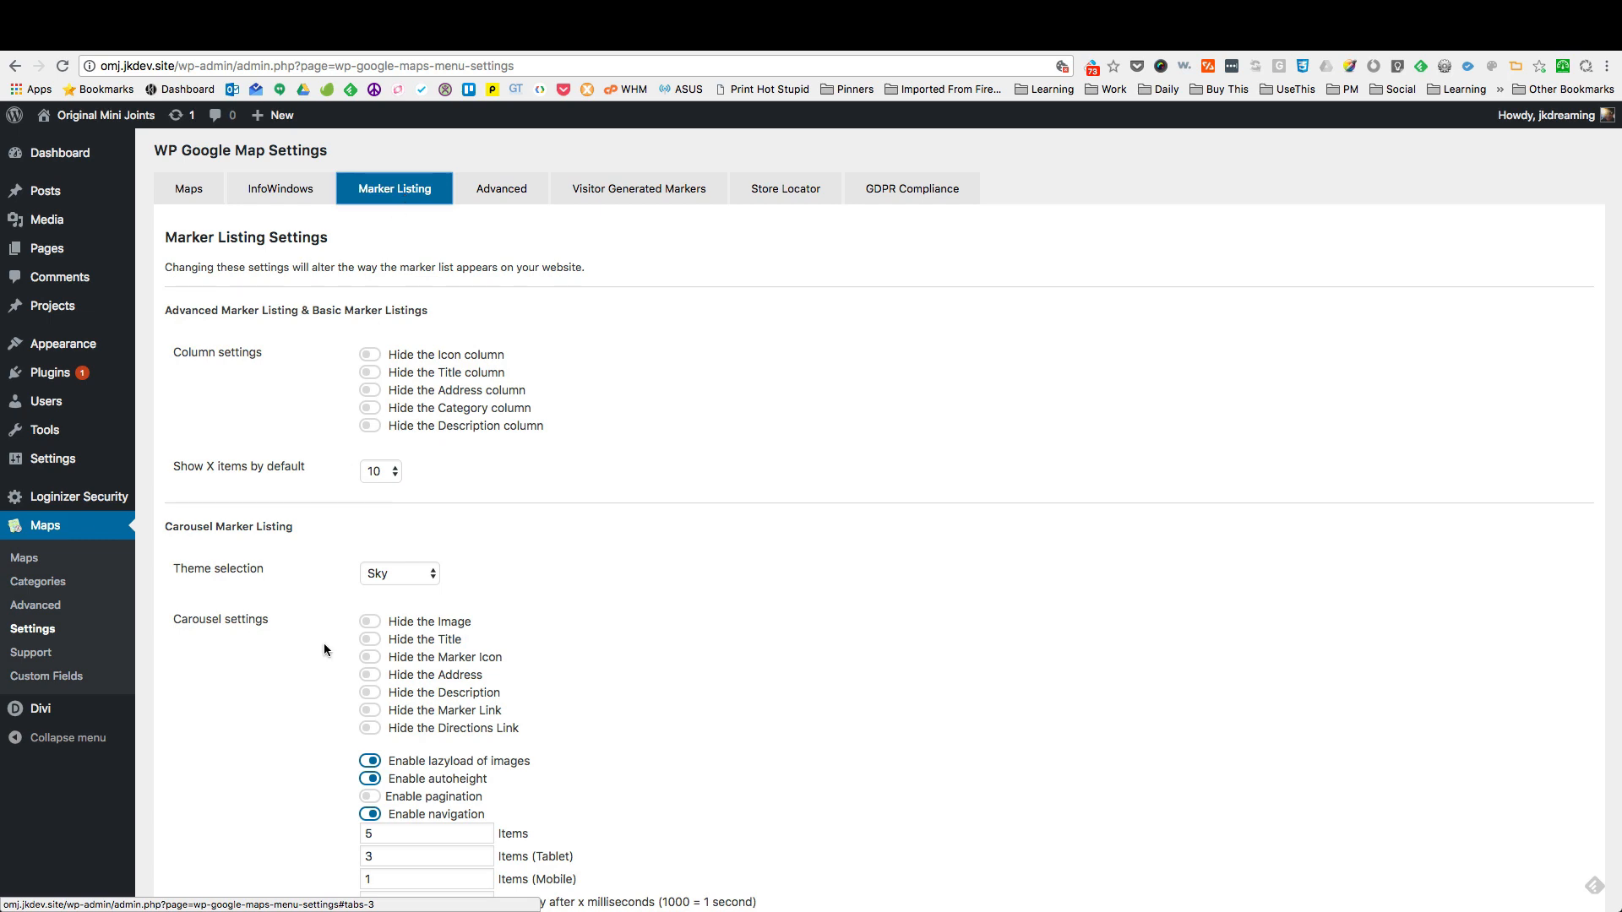
scroll(324, 651, down, 5)
scroll(324, 655, up, 5)
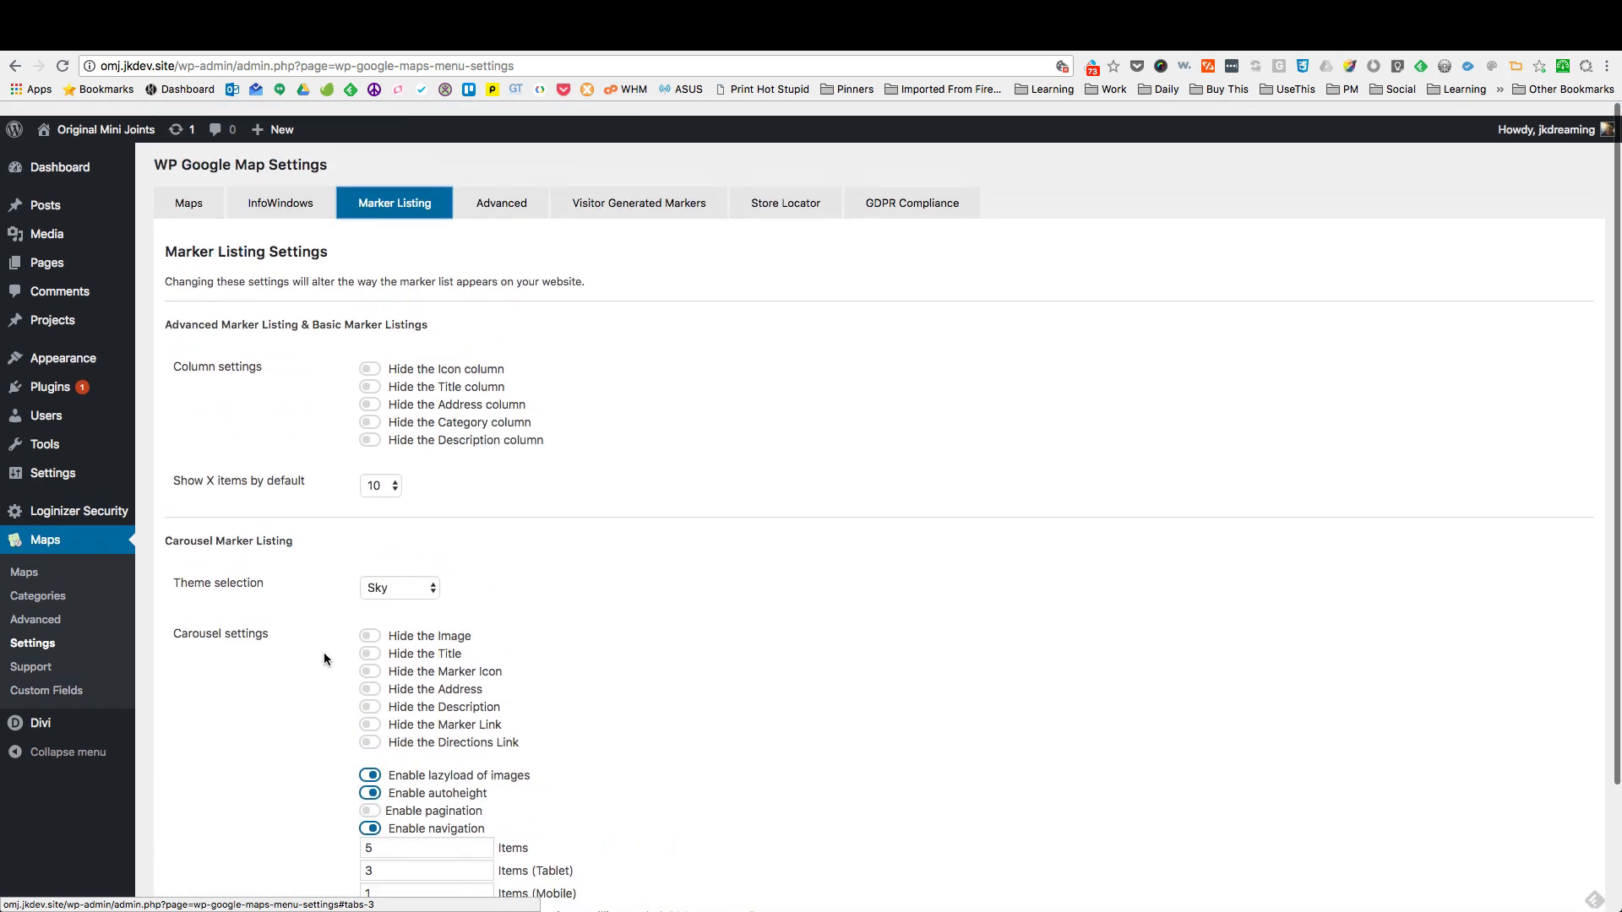
Step: Delete the Custom CSS rule in the Advanced settings, save, and reload the Find Triple J's page to check the map's spacing
click(507, 199)
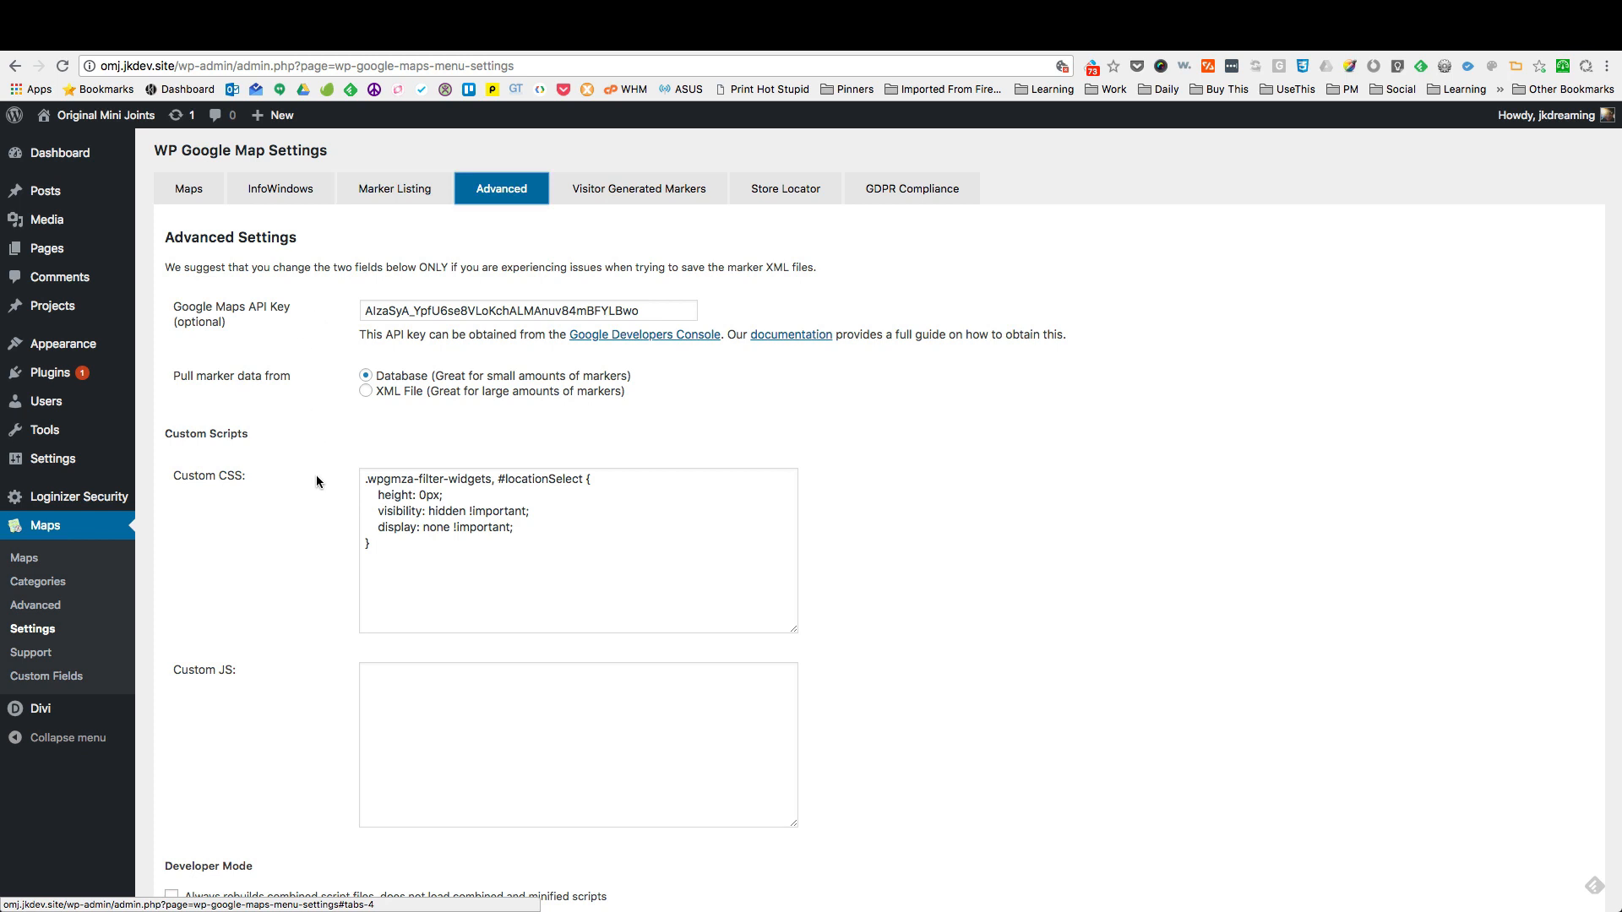
scroll(317, 480, down, 3)
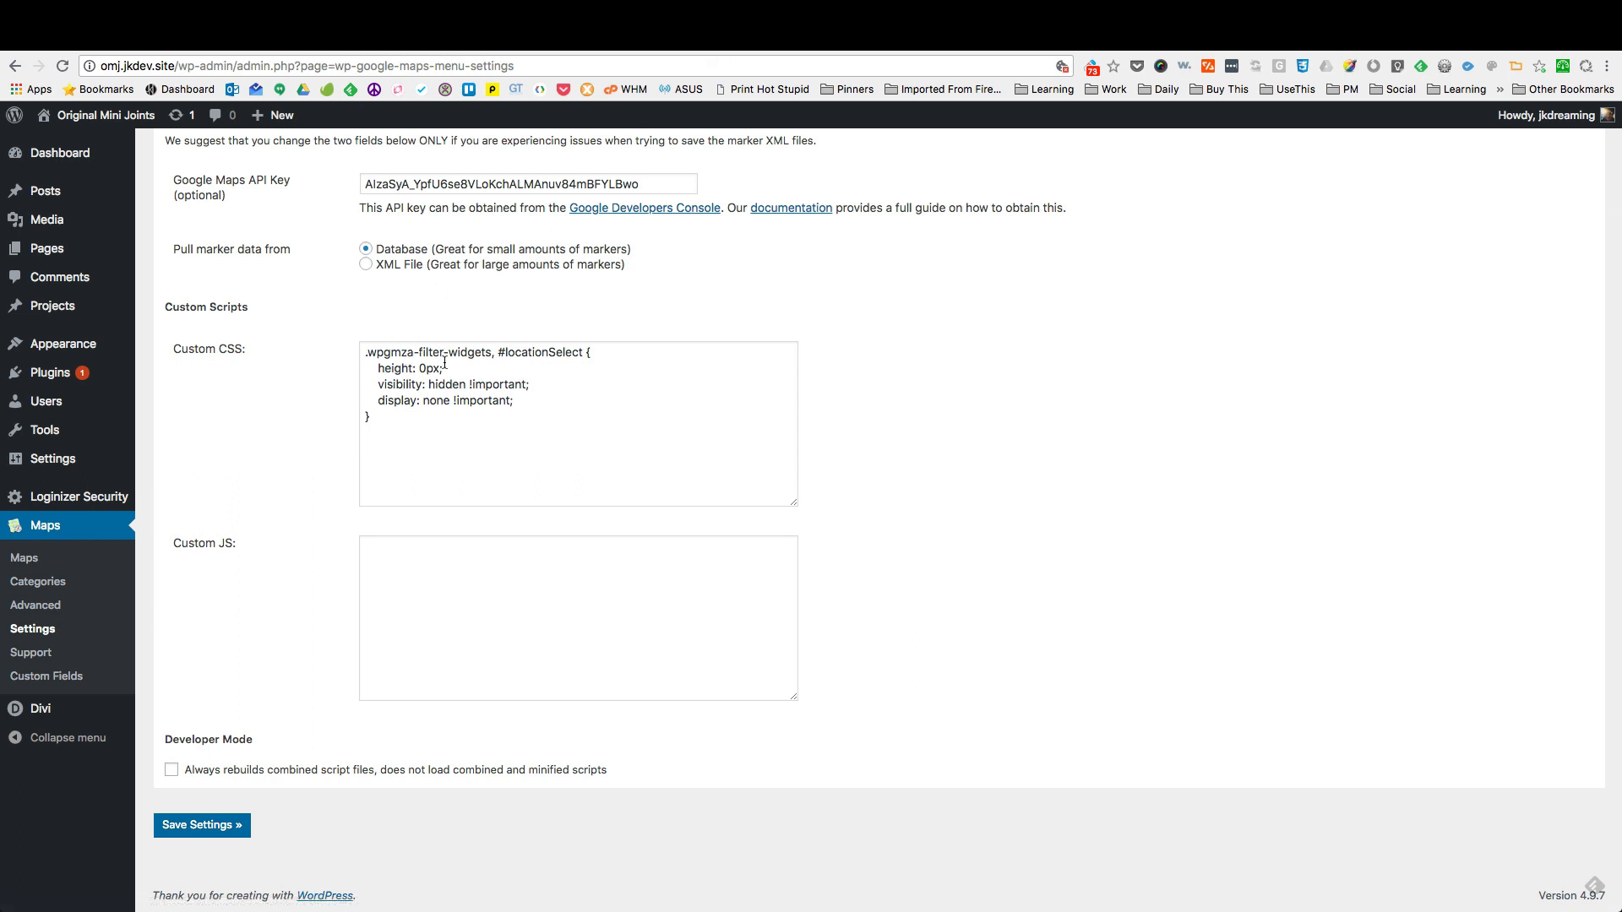
drag(404, 432, 344, 348)
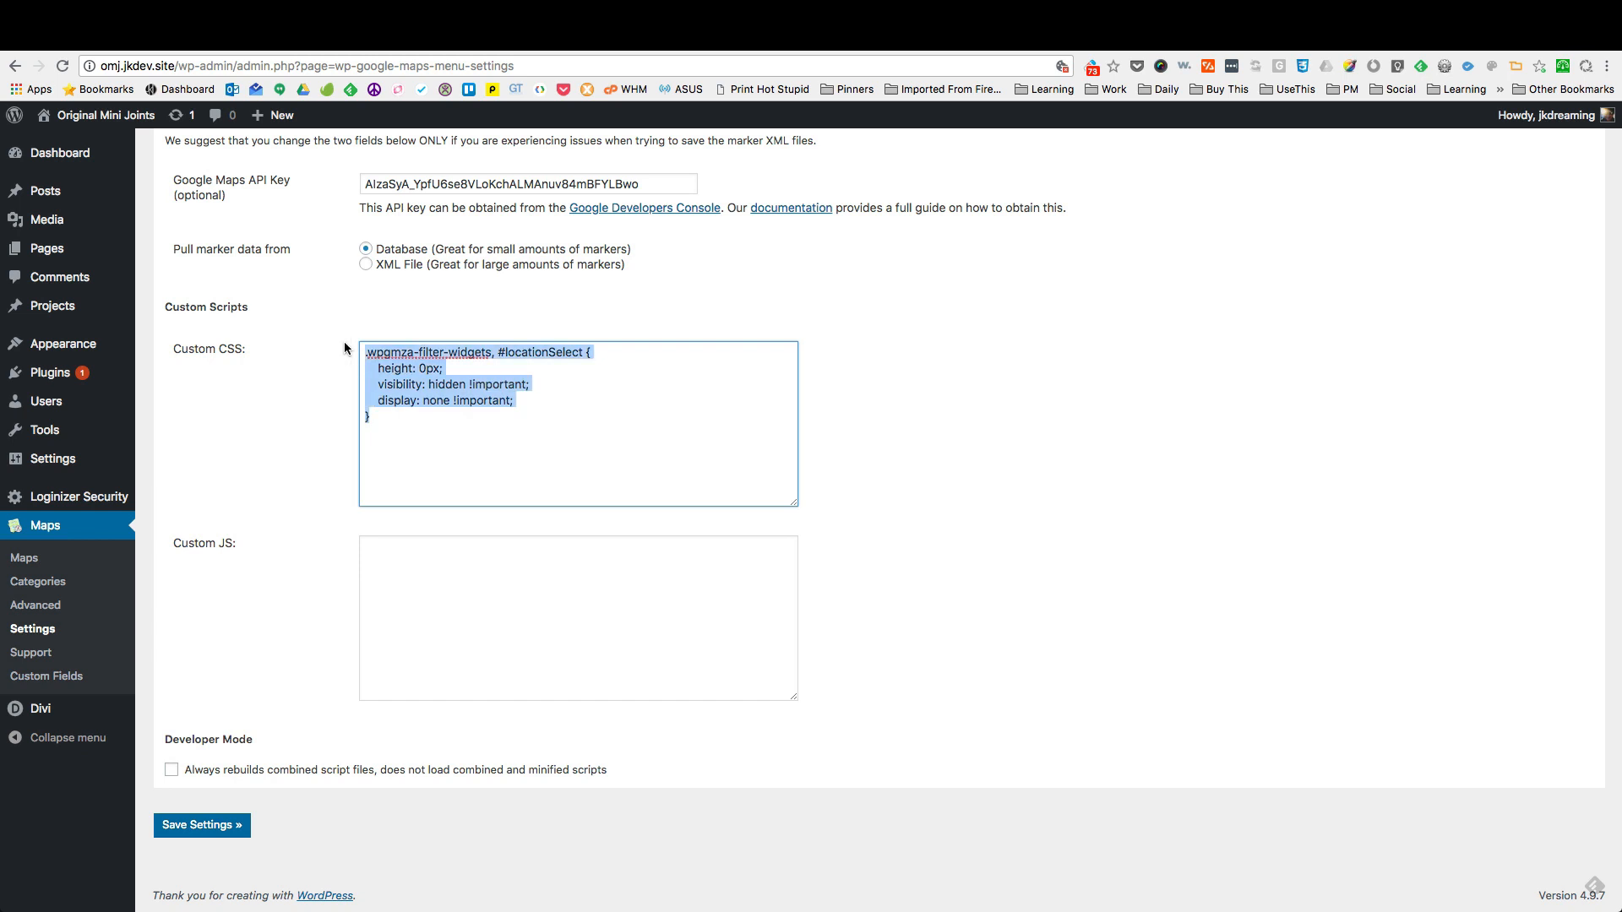
key(BackSpace)
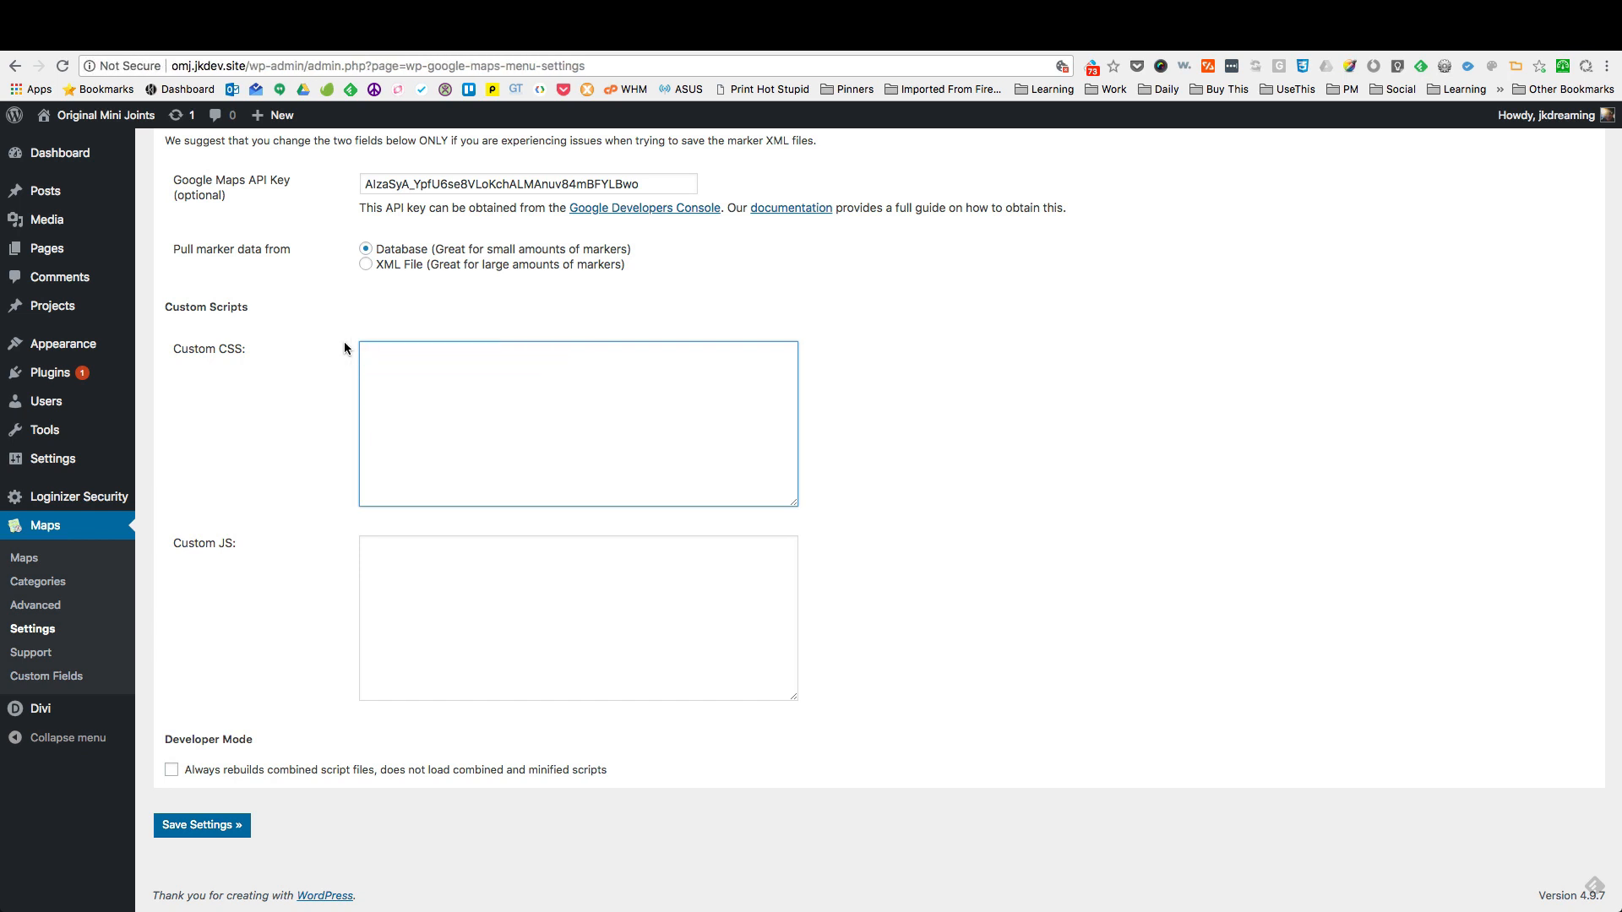
click(197, 834)
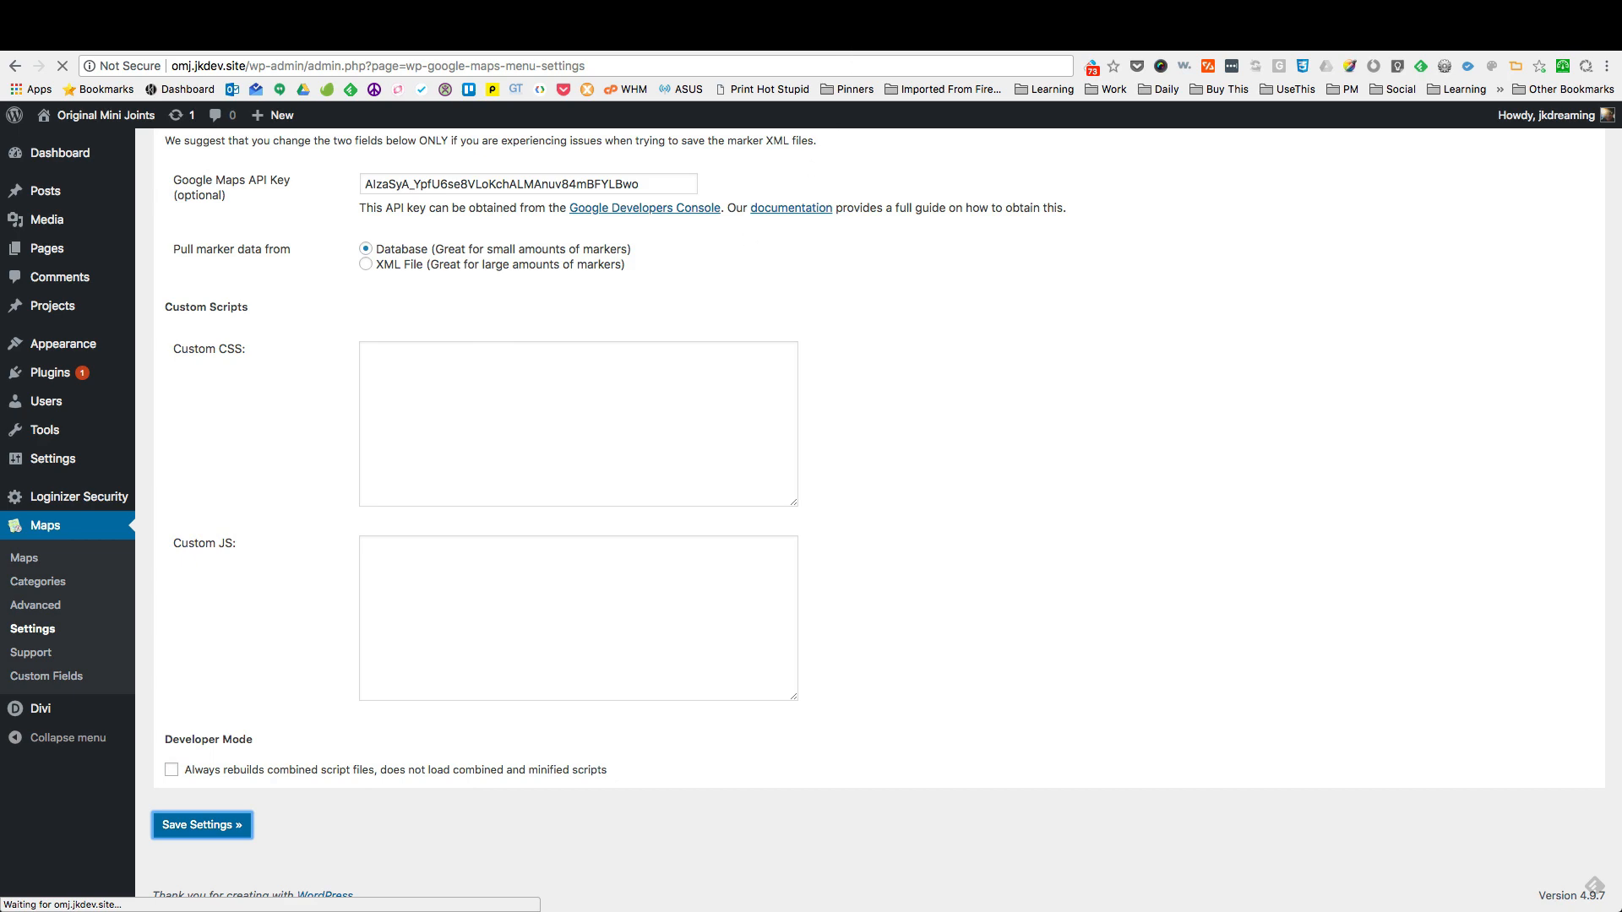
key(ctrl+Tab)
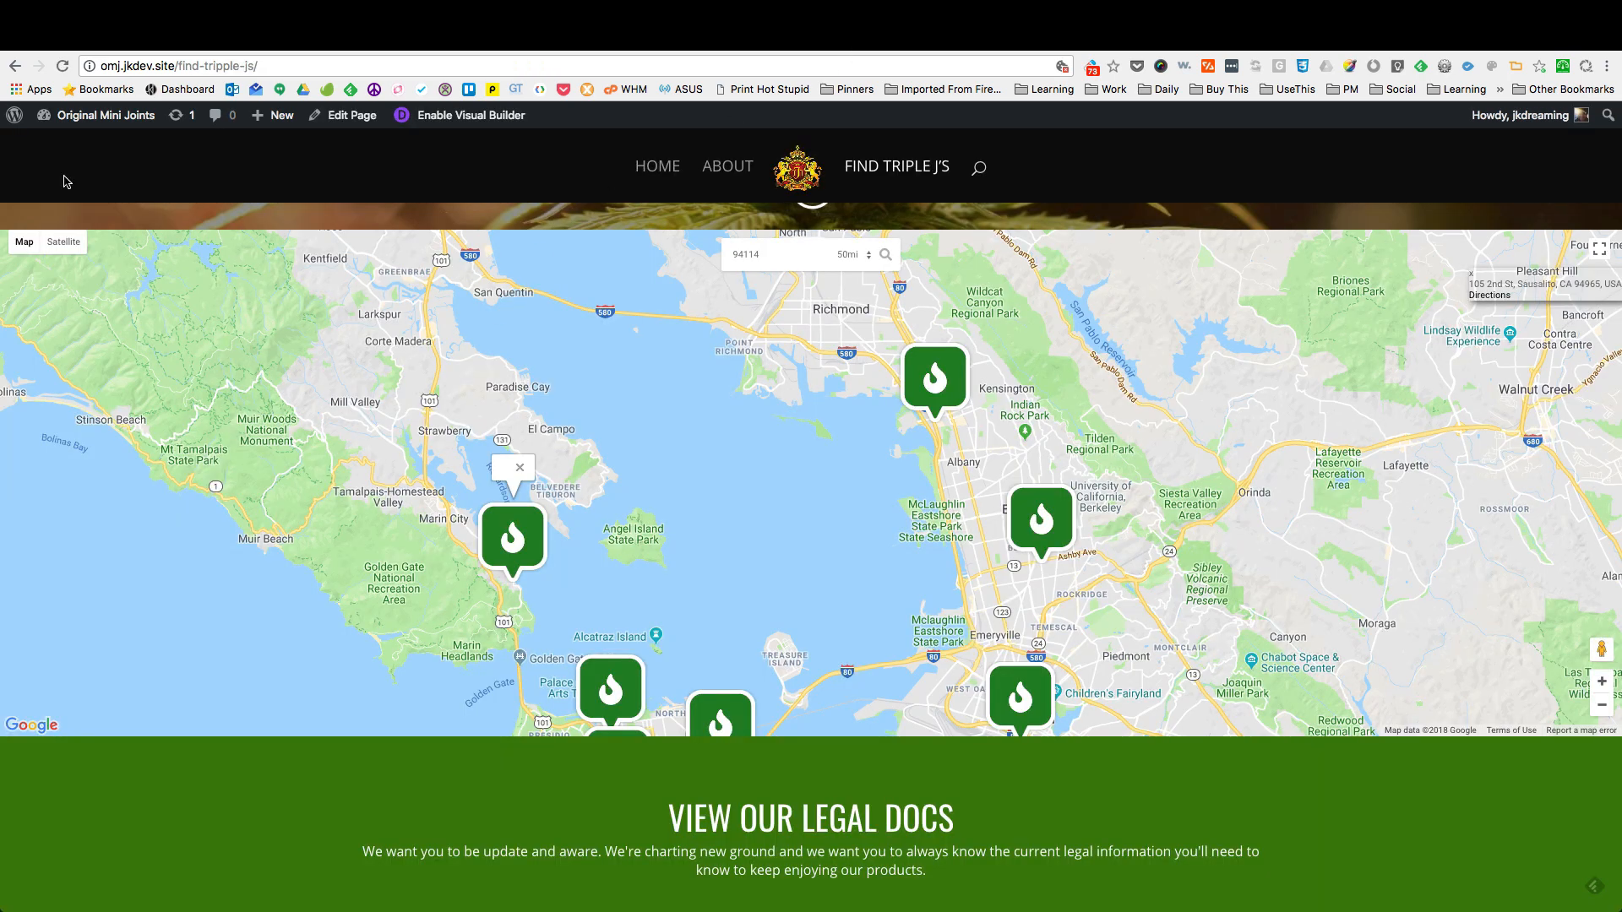
click(63, 66)
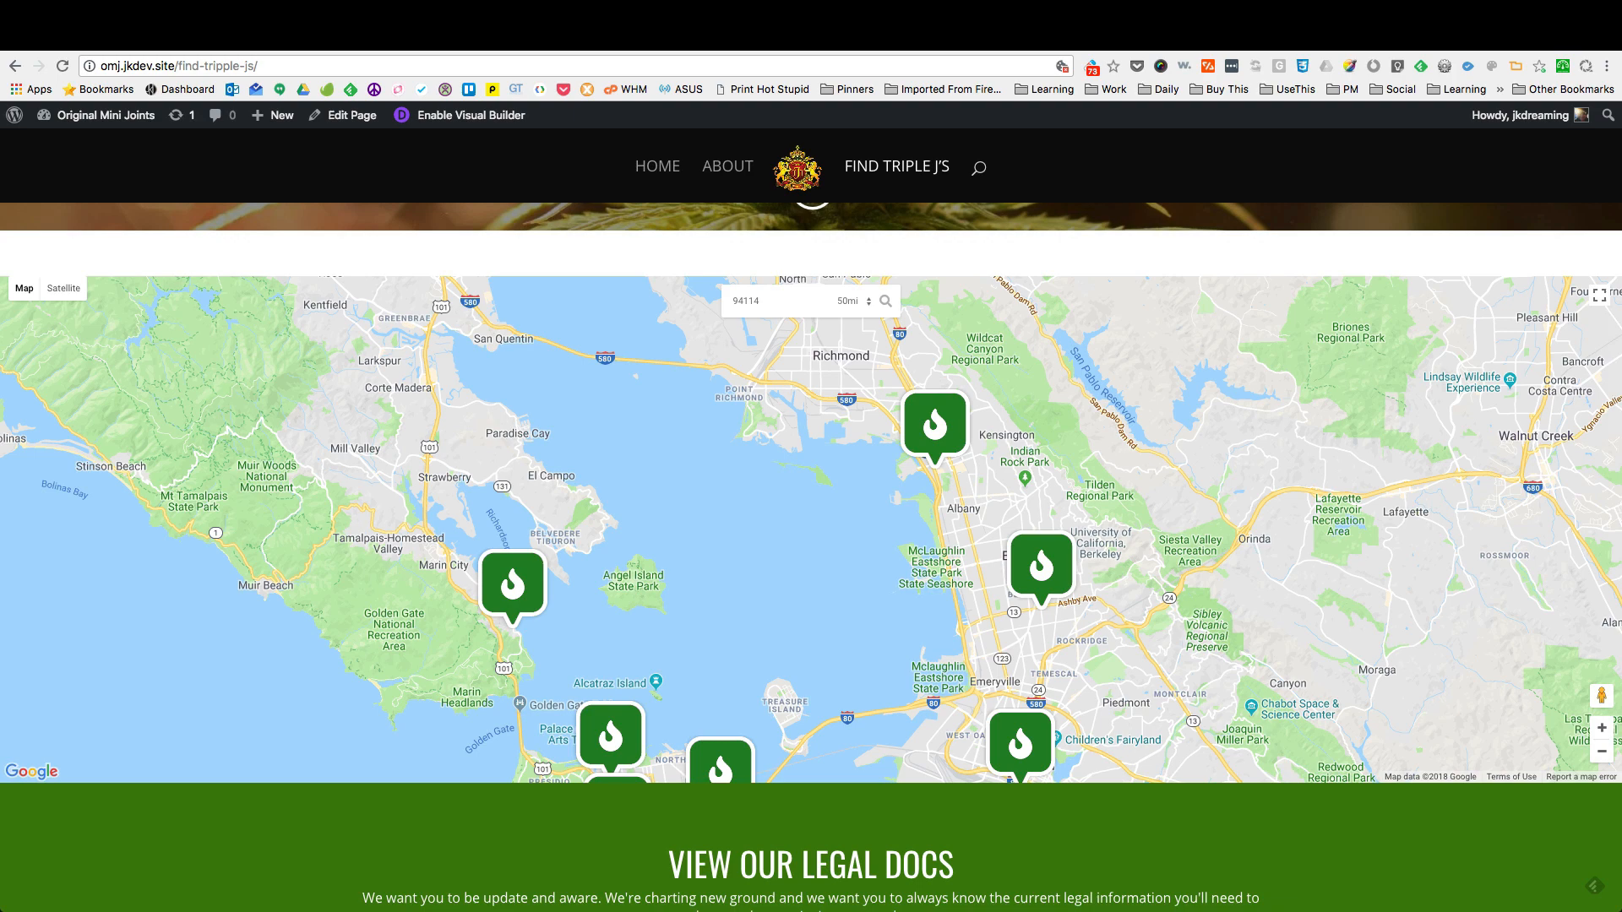
Step: Restore the Custom CSS rule for .wpgmza-filter-widgets, #locationSelect with height: 0px; visibility: hidden !important; display: none !important; and save the Advanced settings
key(ctrl+Tab)
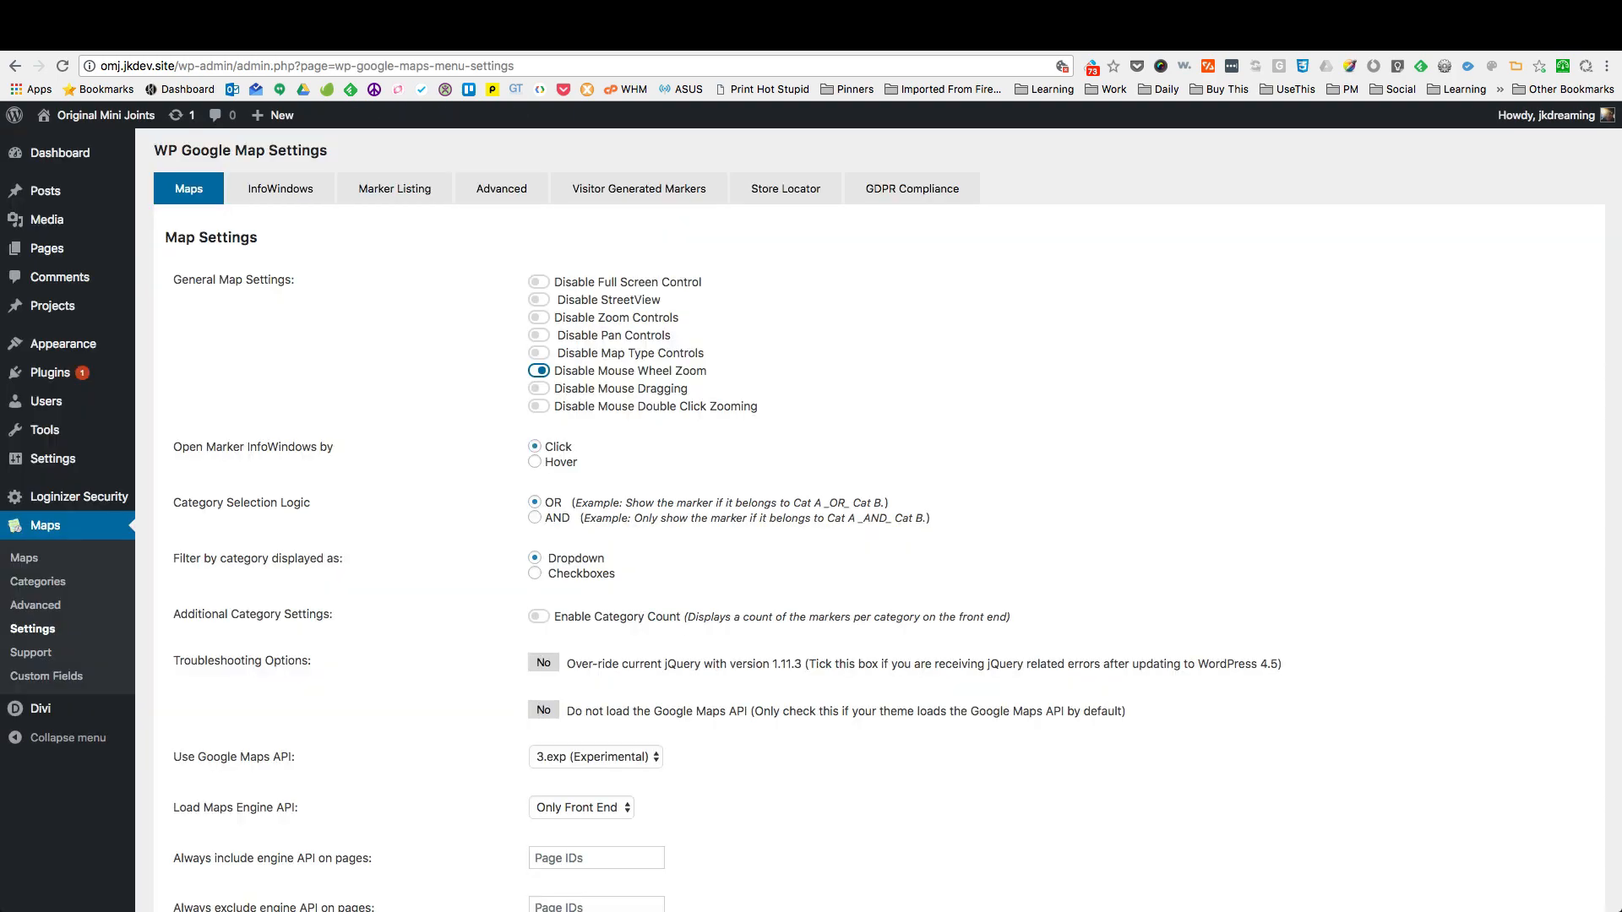
click(526, 189)
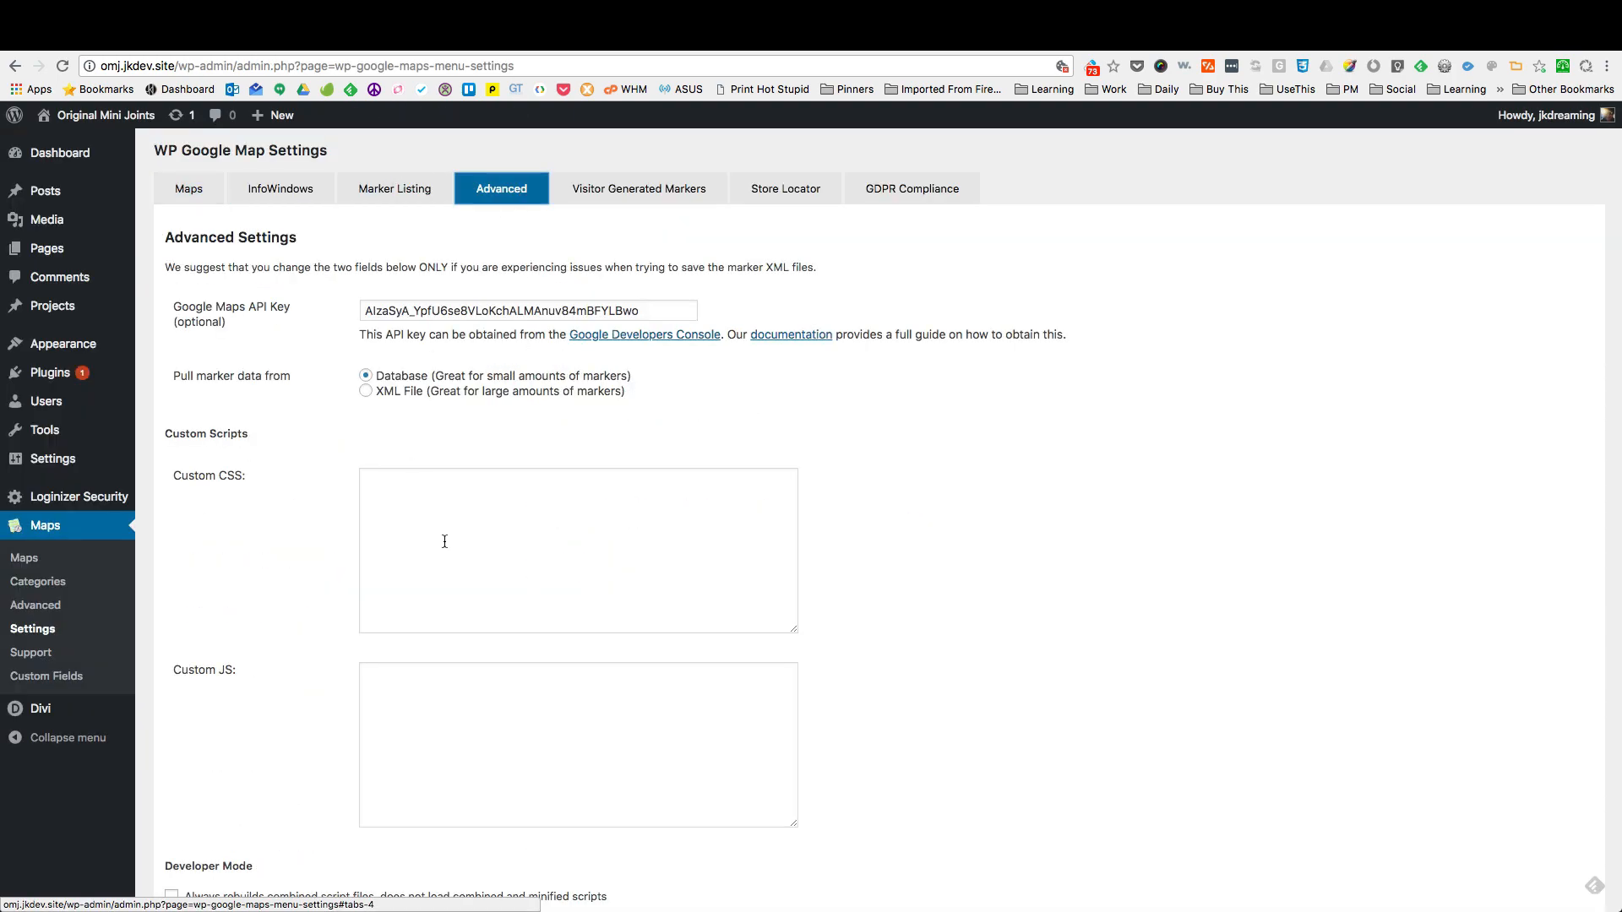
click(442, 543)
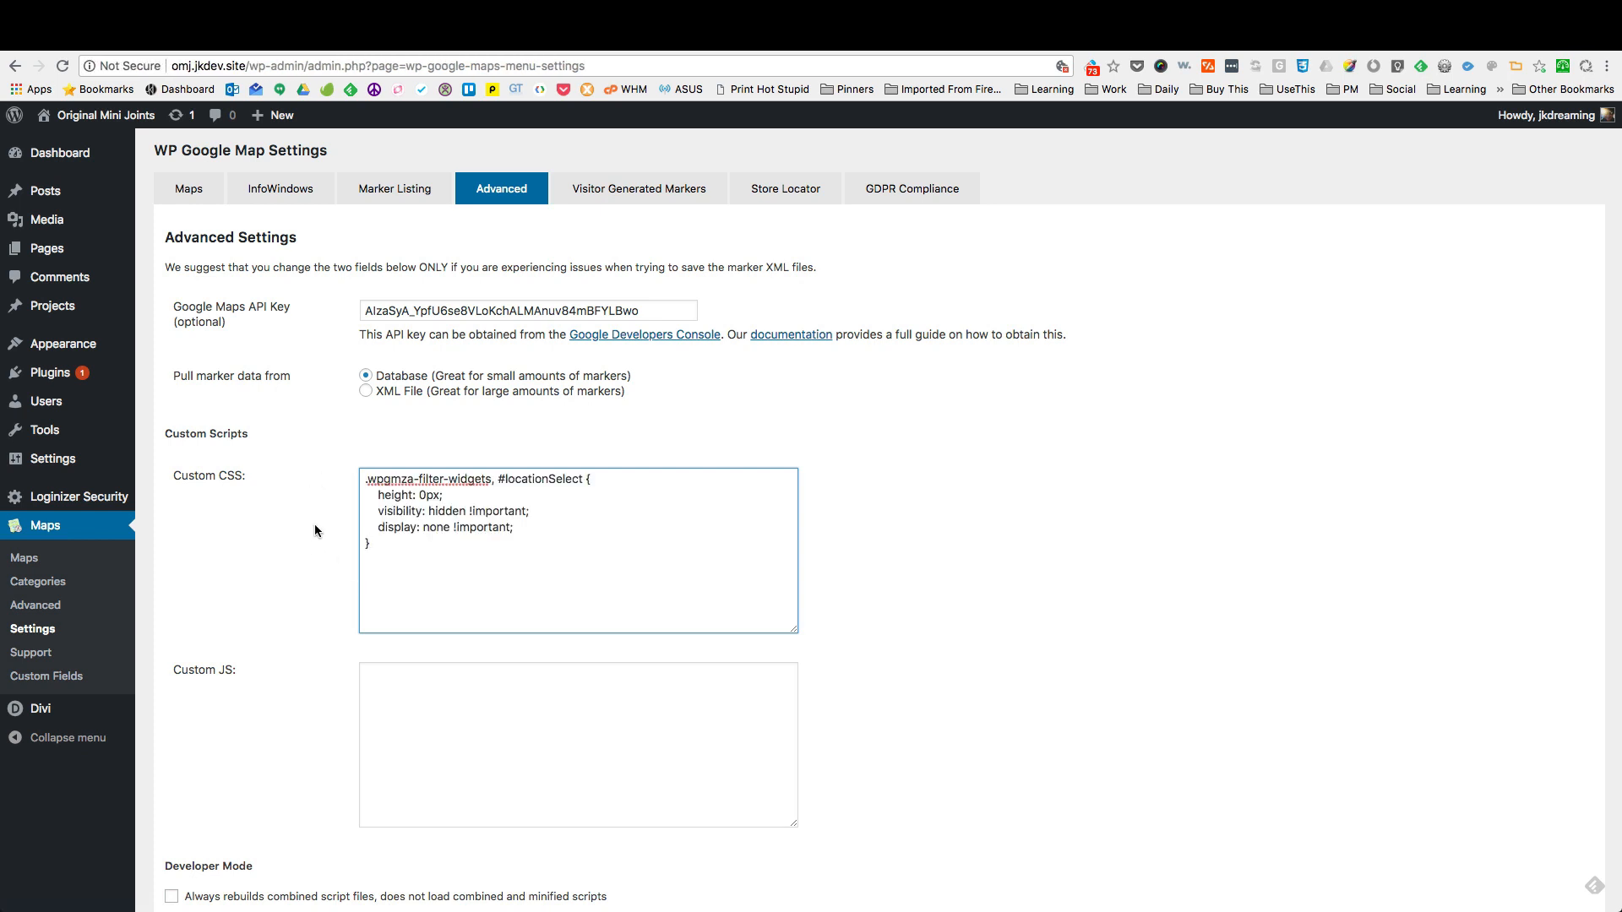
scroll(251, 718, down, 3)
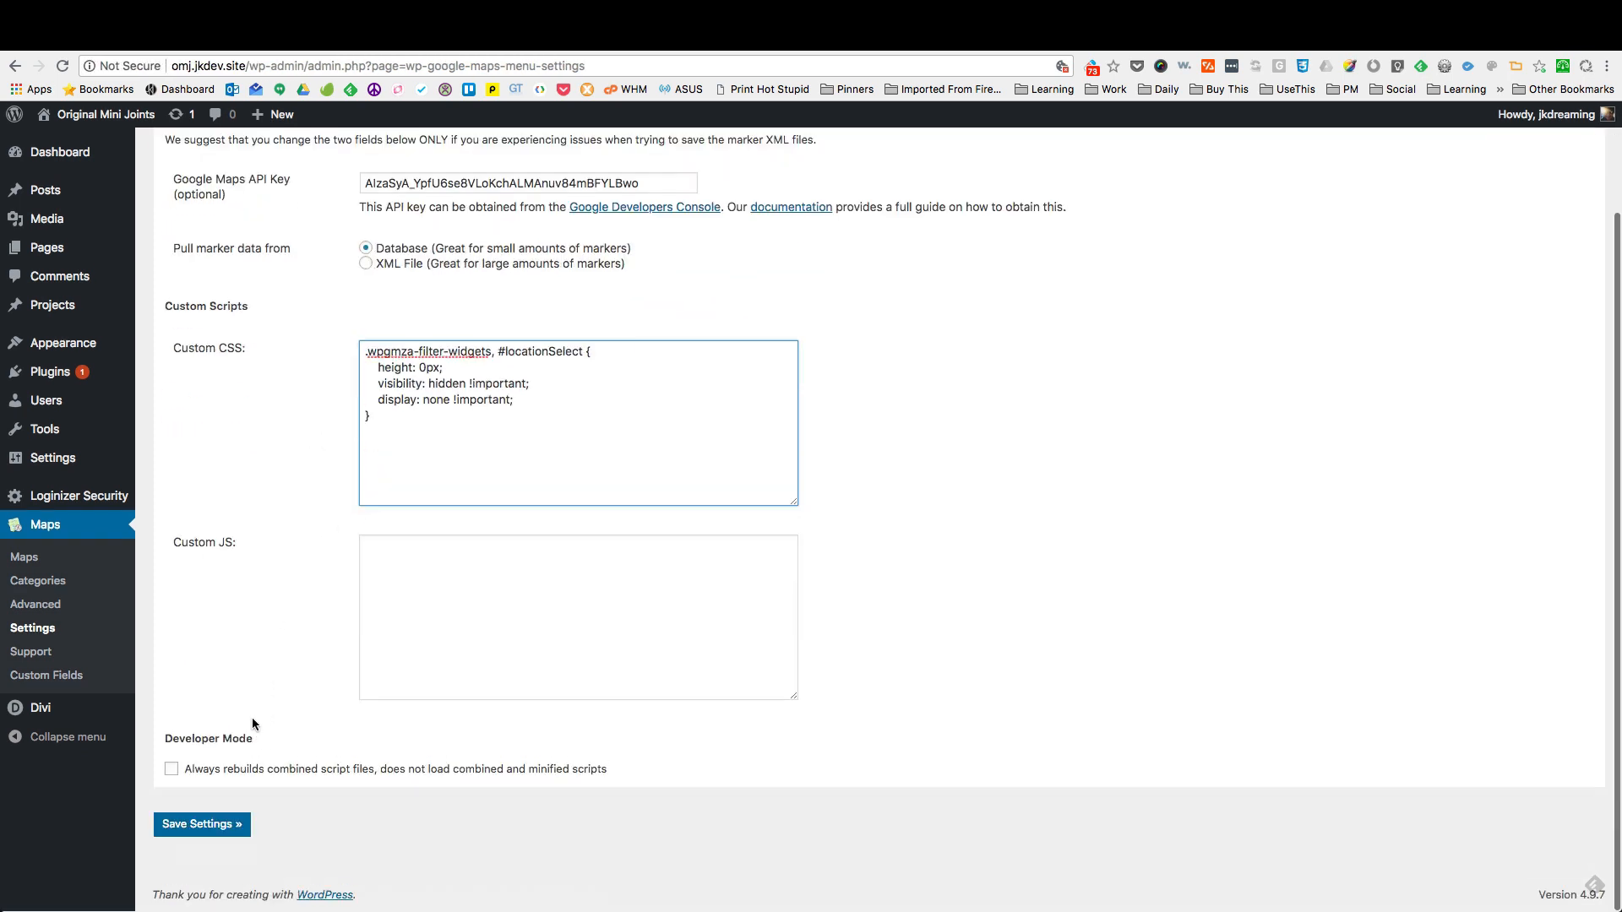
click(196, 825)
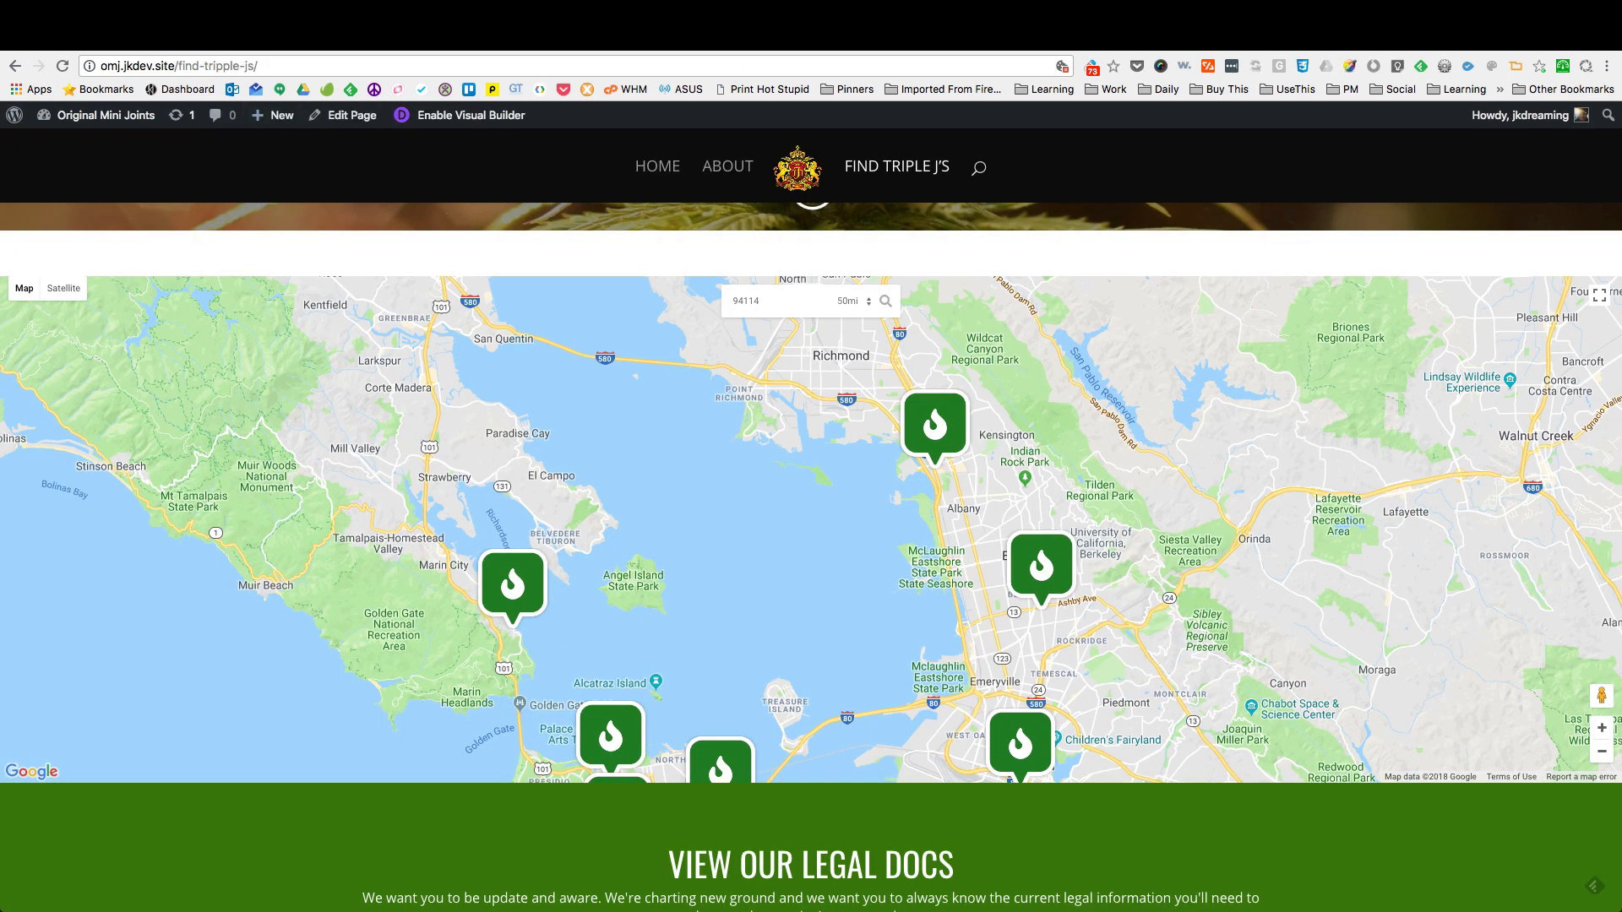
Step: Reload the Find Triple J's page and search the store locator for ZIP code 91604
click(63, 57)
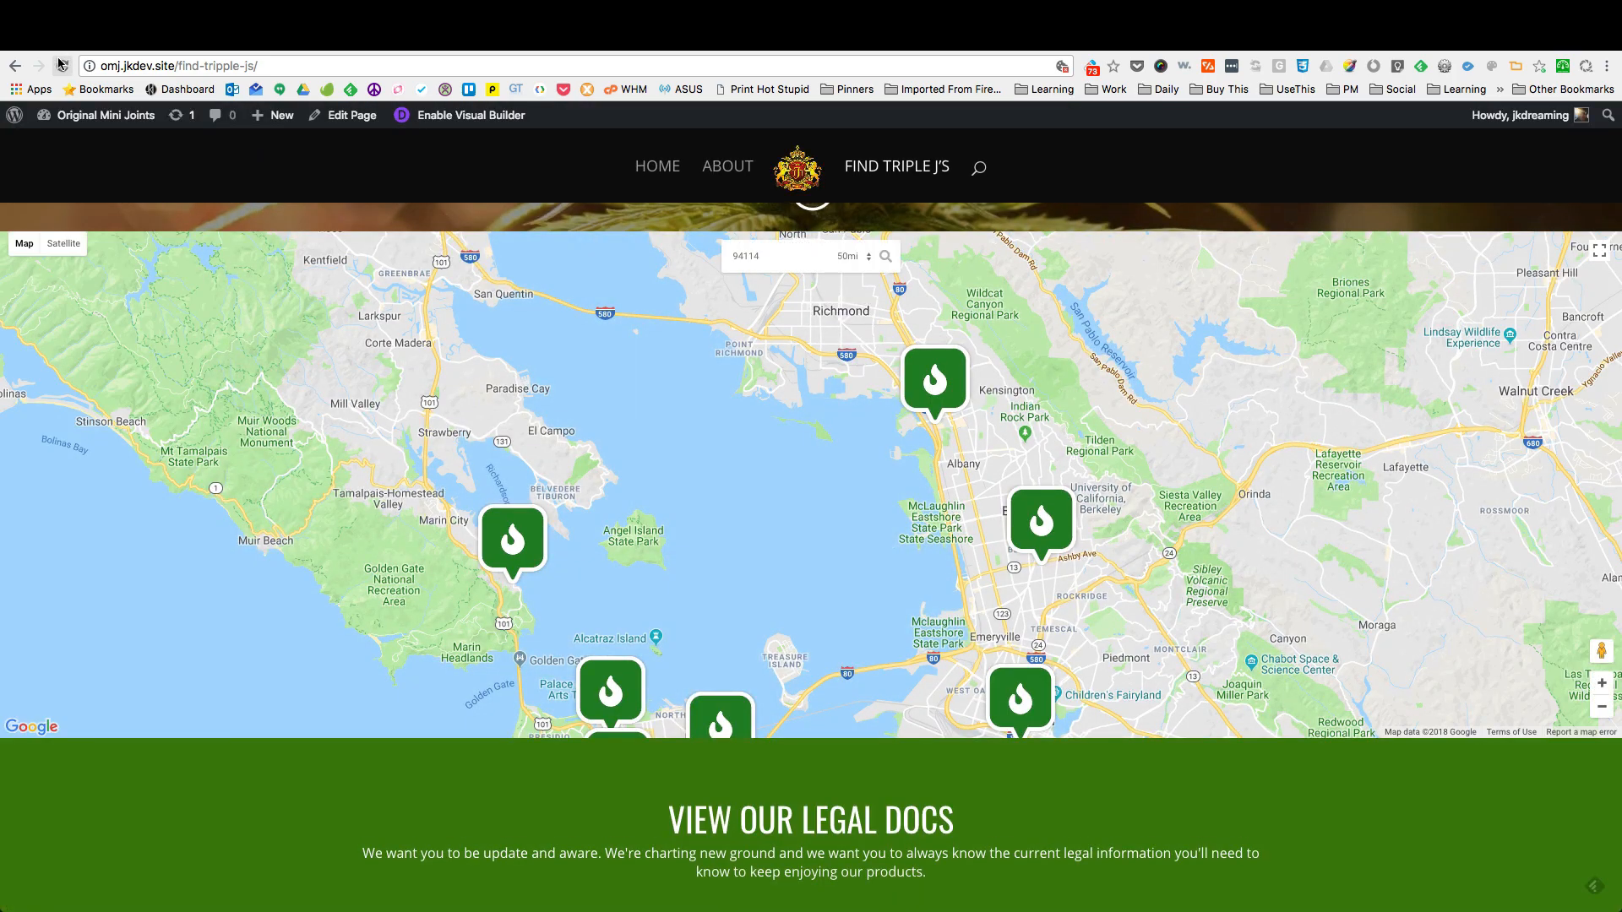
click(755, 259)
text(9160)
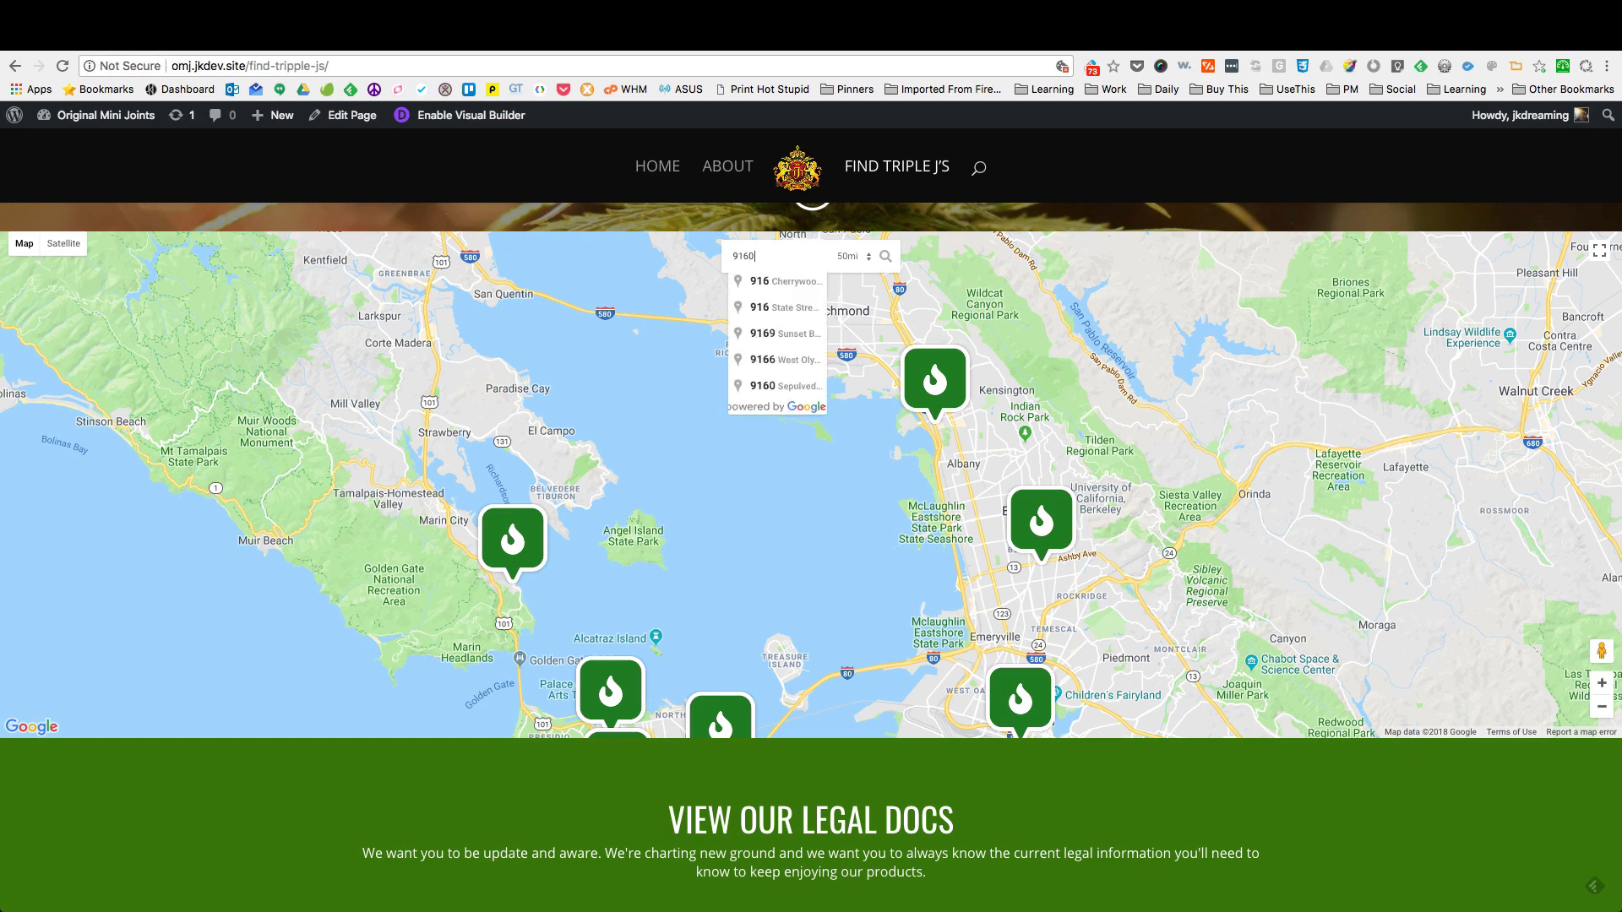
text(4)
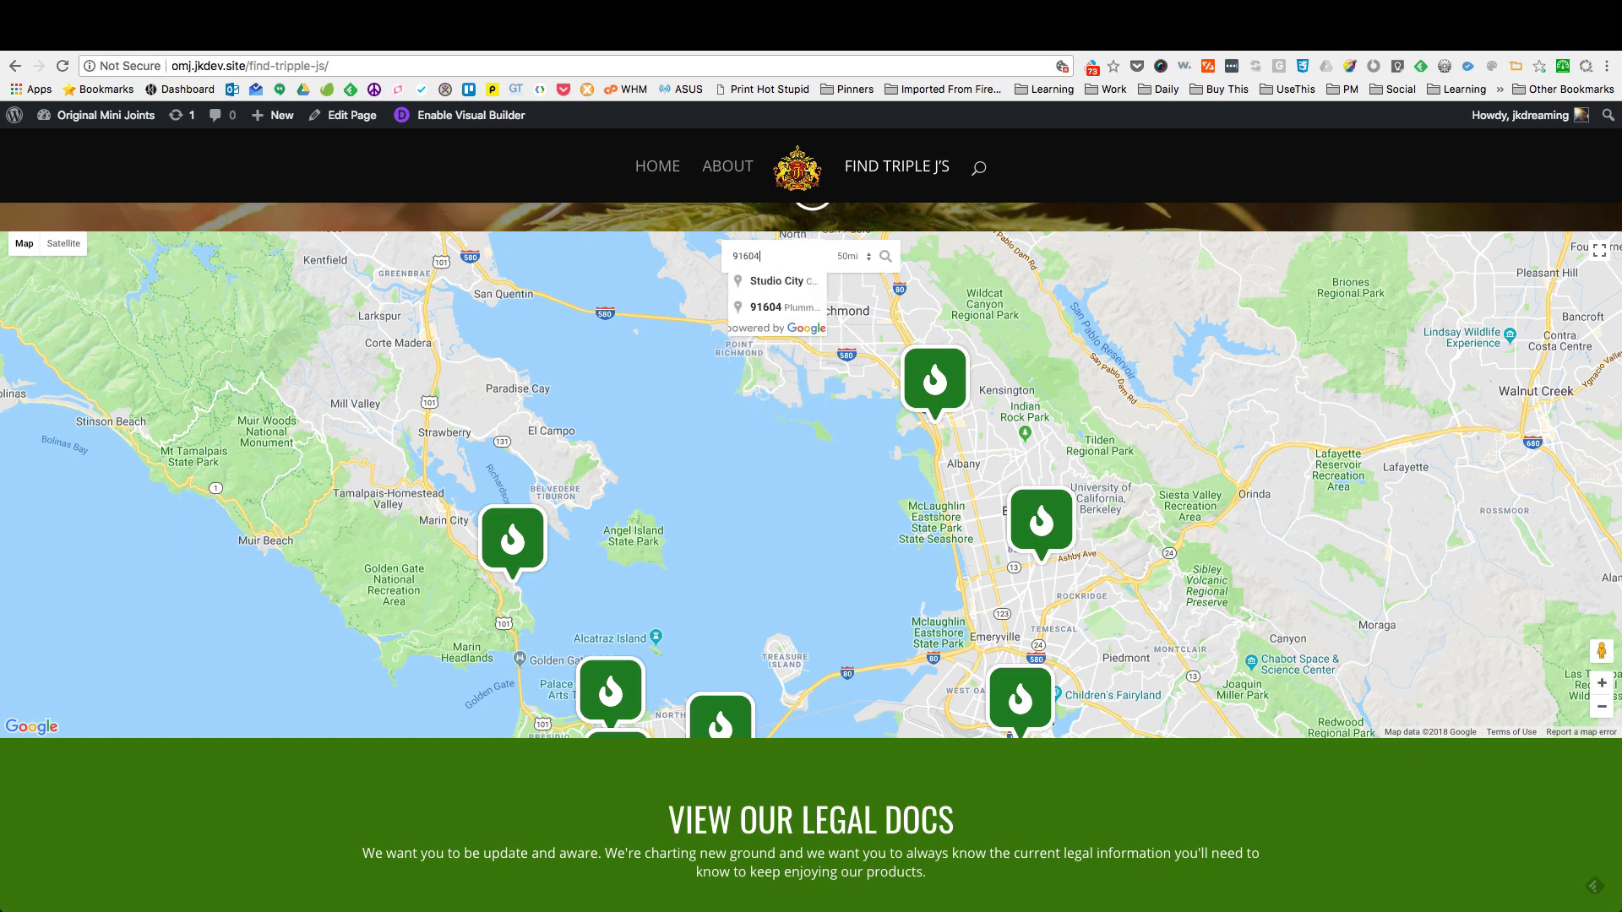
click(885, 256)
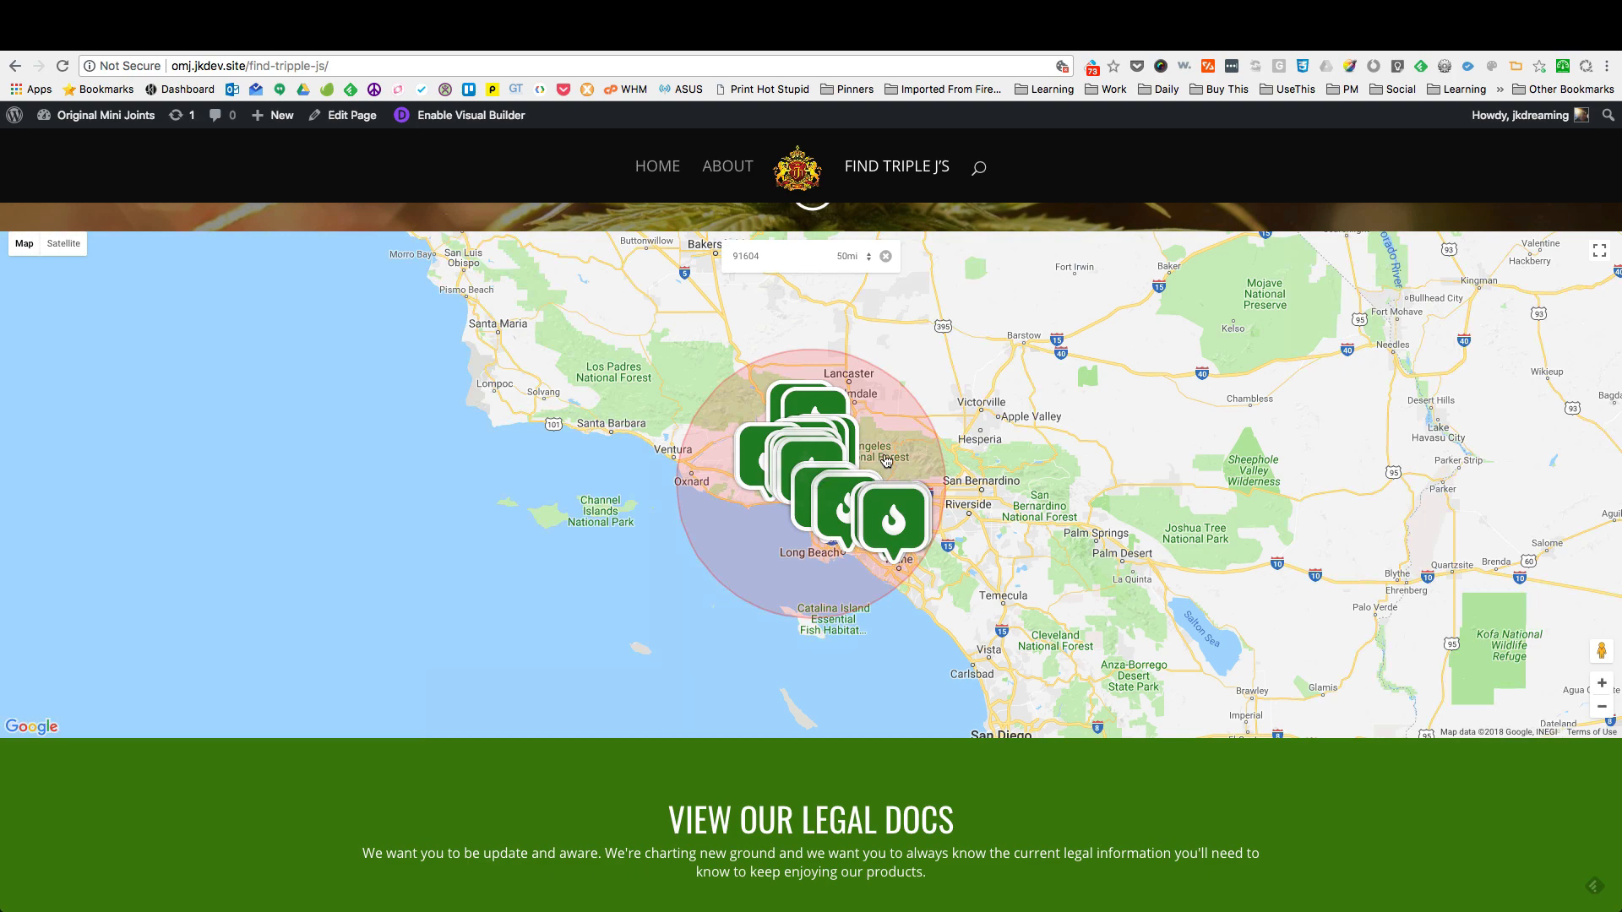
Step: Examine the Los Angeles markers up close and open the Western Caregivers and Beverly Alternative Relief Collective info windows
scroll(824, 478, up, 2)
scroll(809, 541, up, 1)
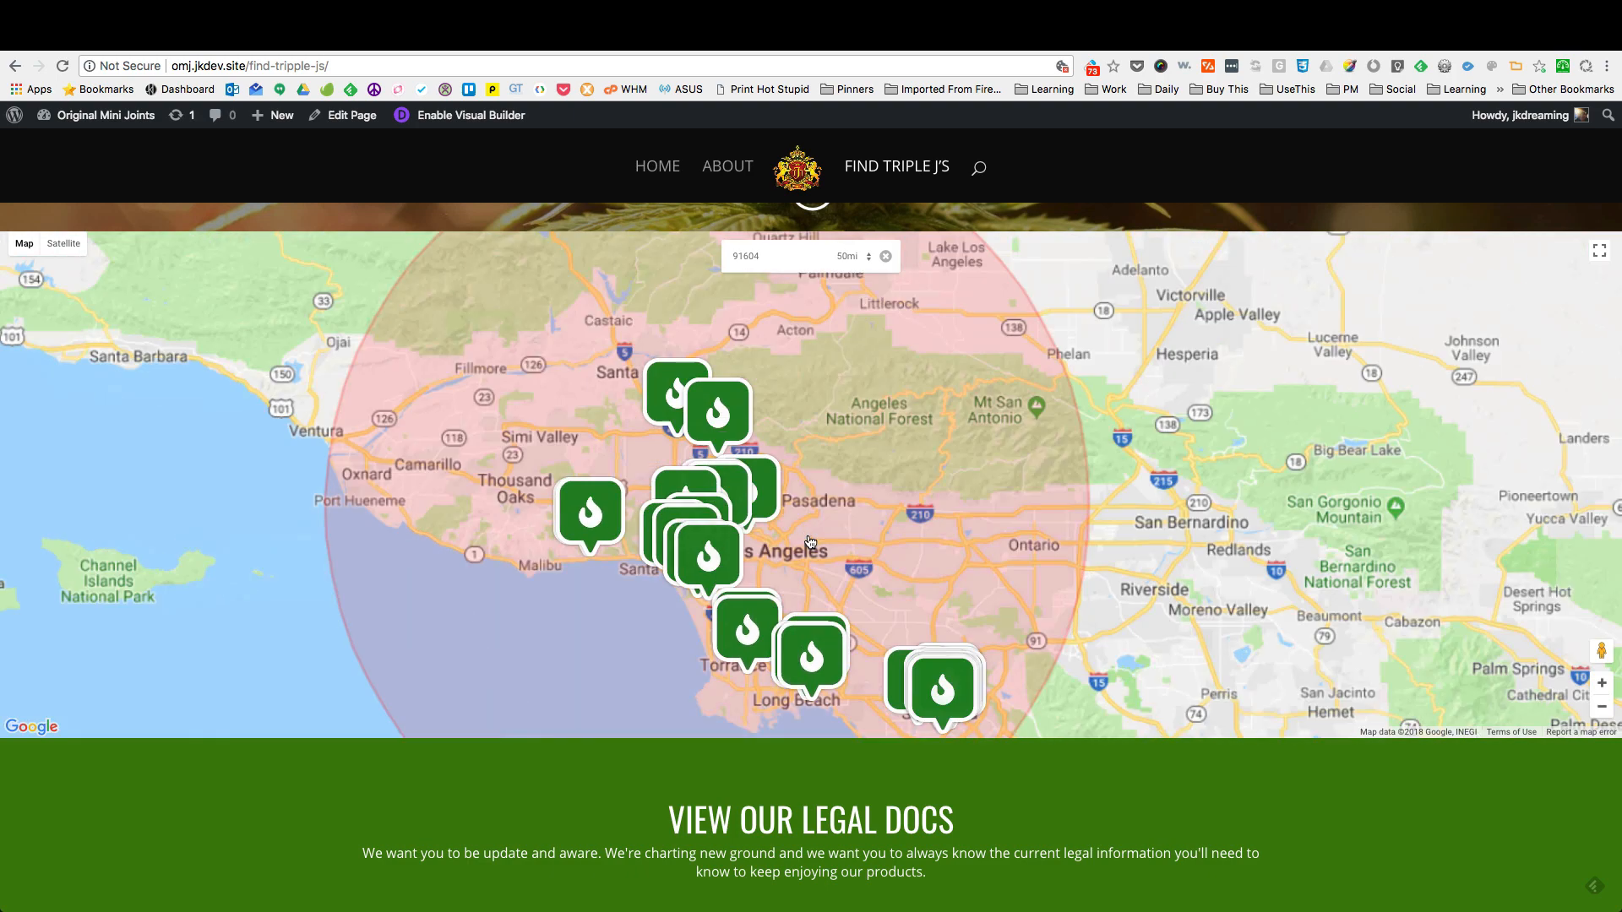
scroll(809, 542, up, 1)
scroll(737, 575, up, 1)
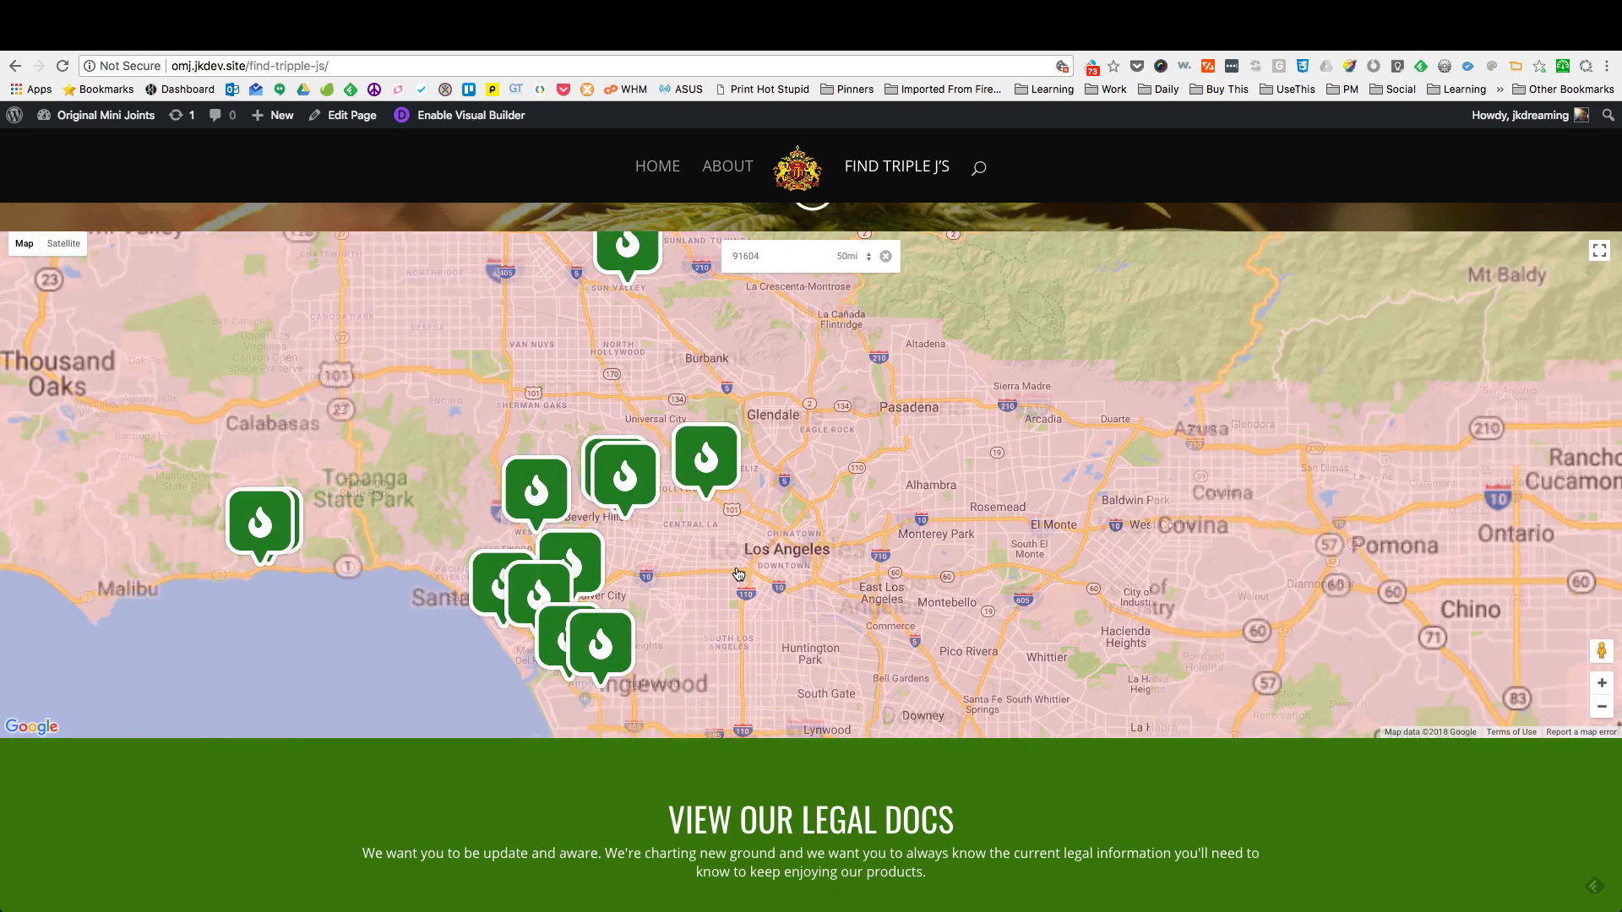
scroll(689, 541, up, 1)
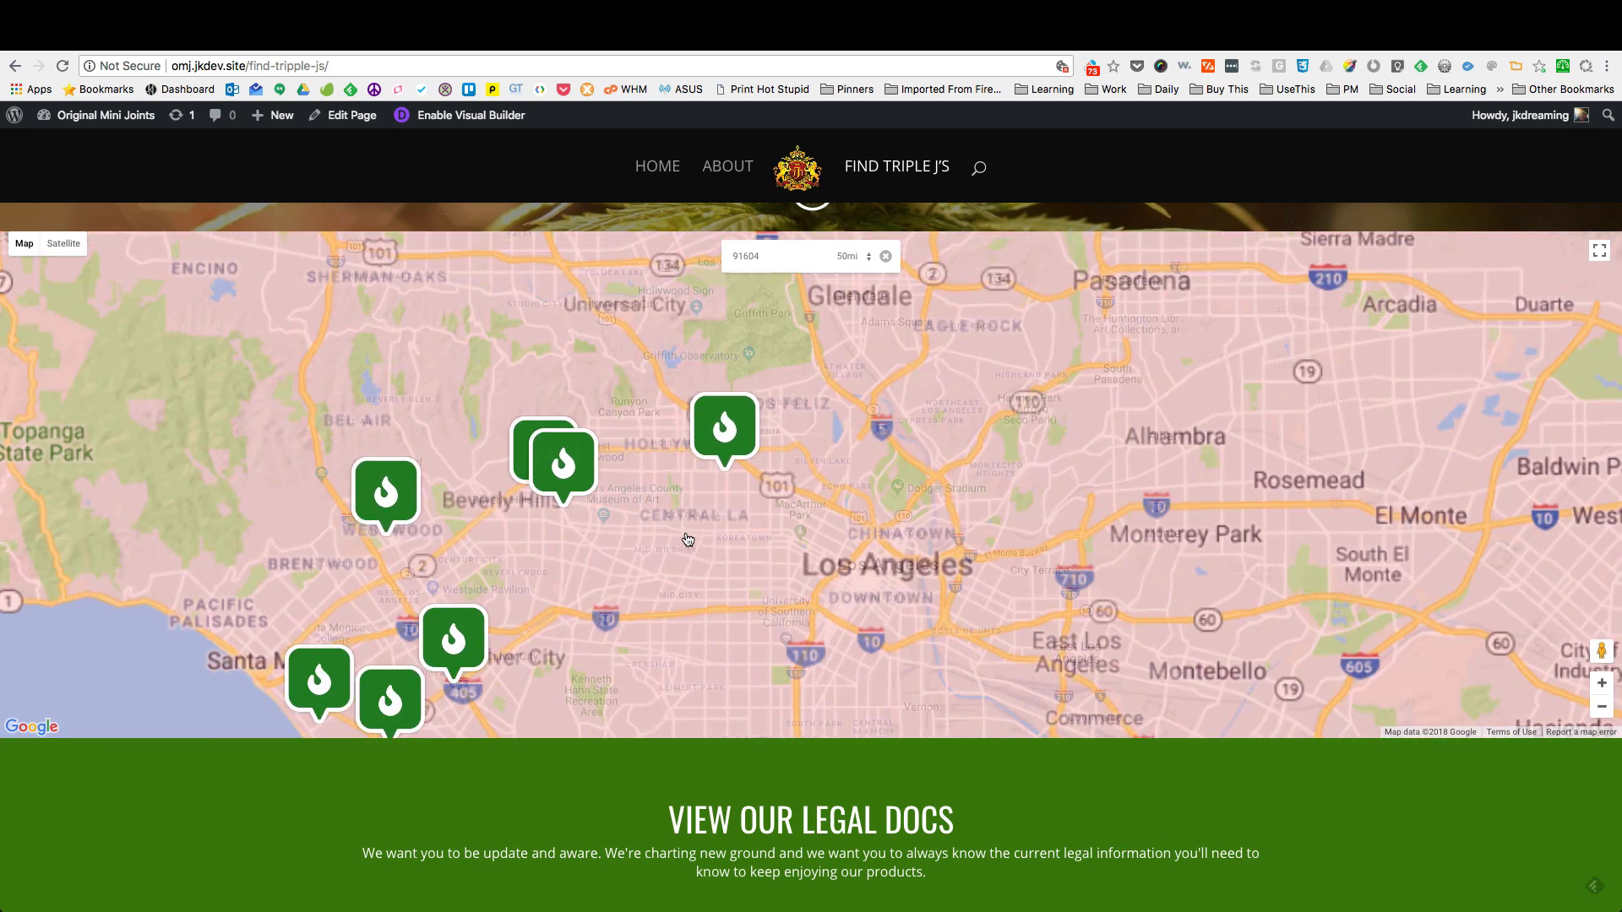
click(720, 429)
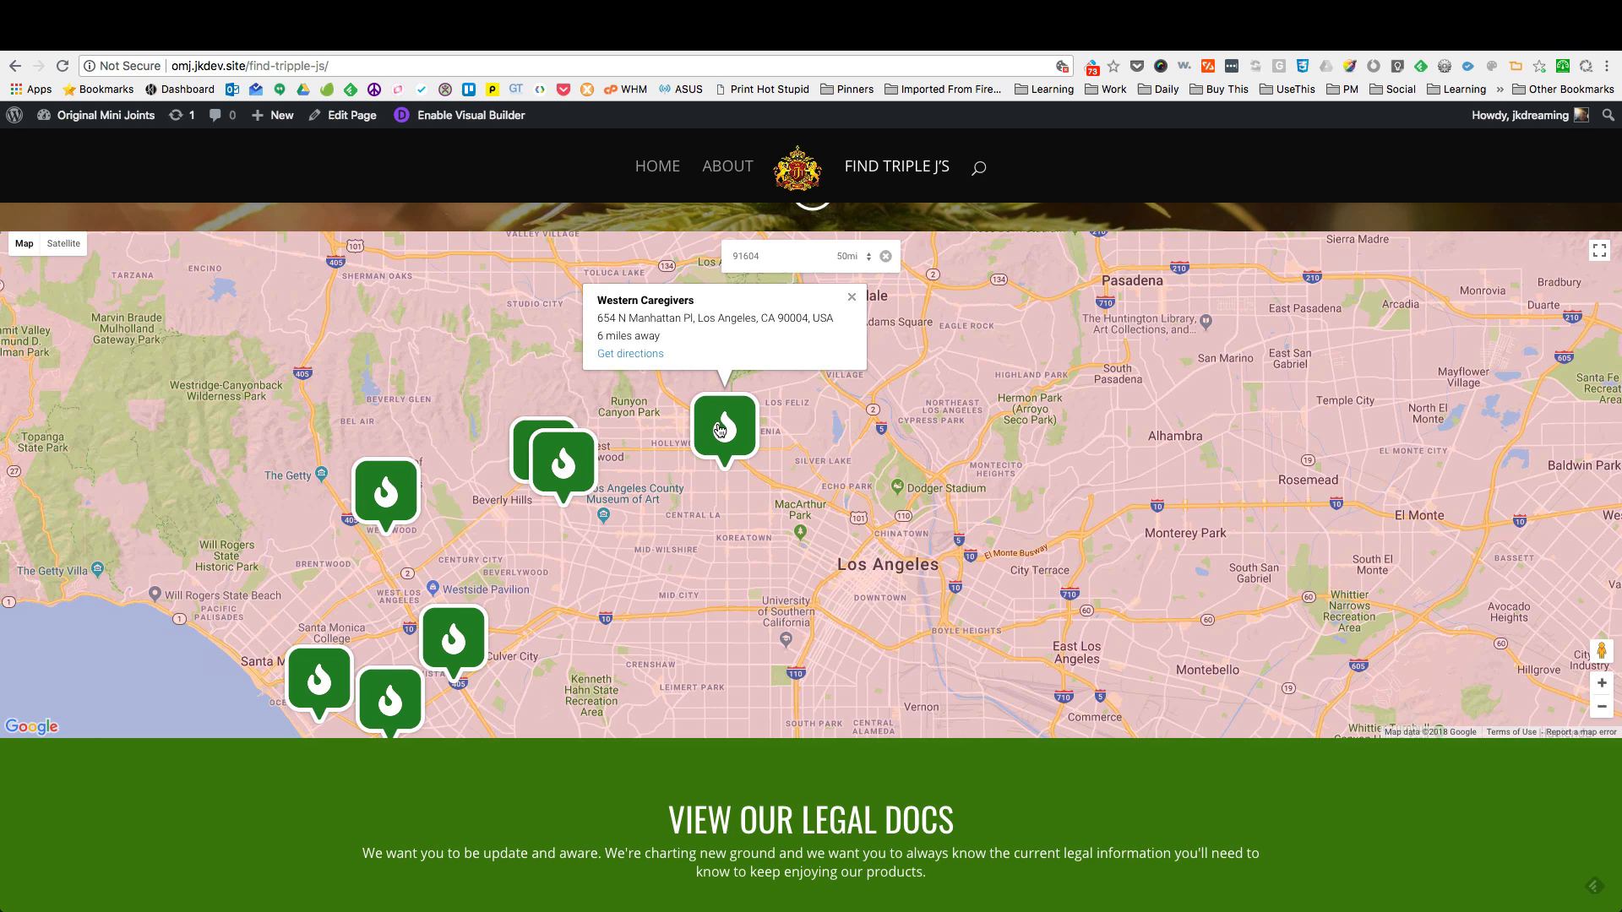
click(572, 475)
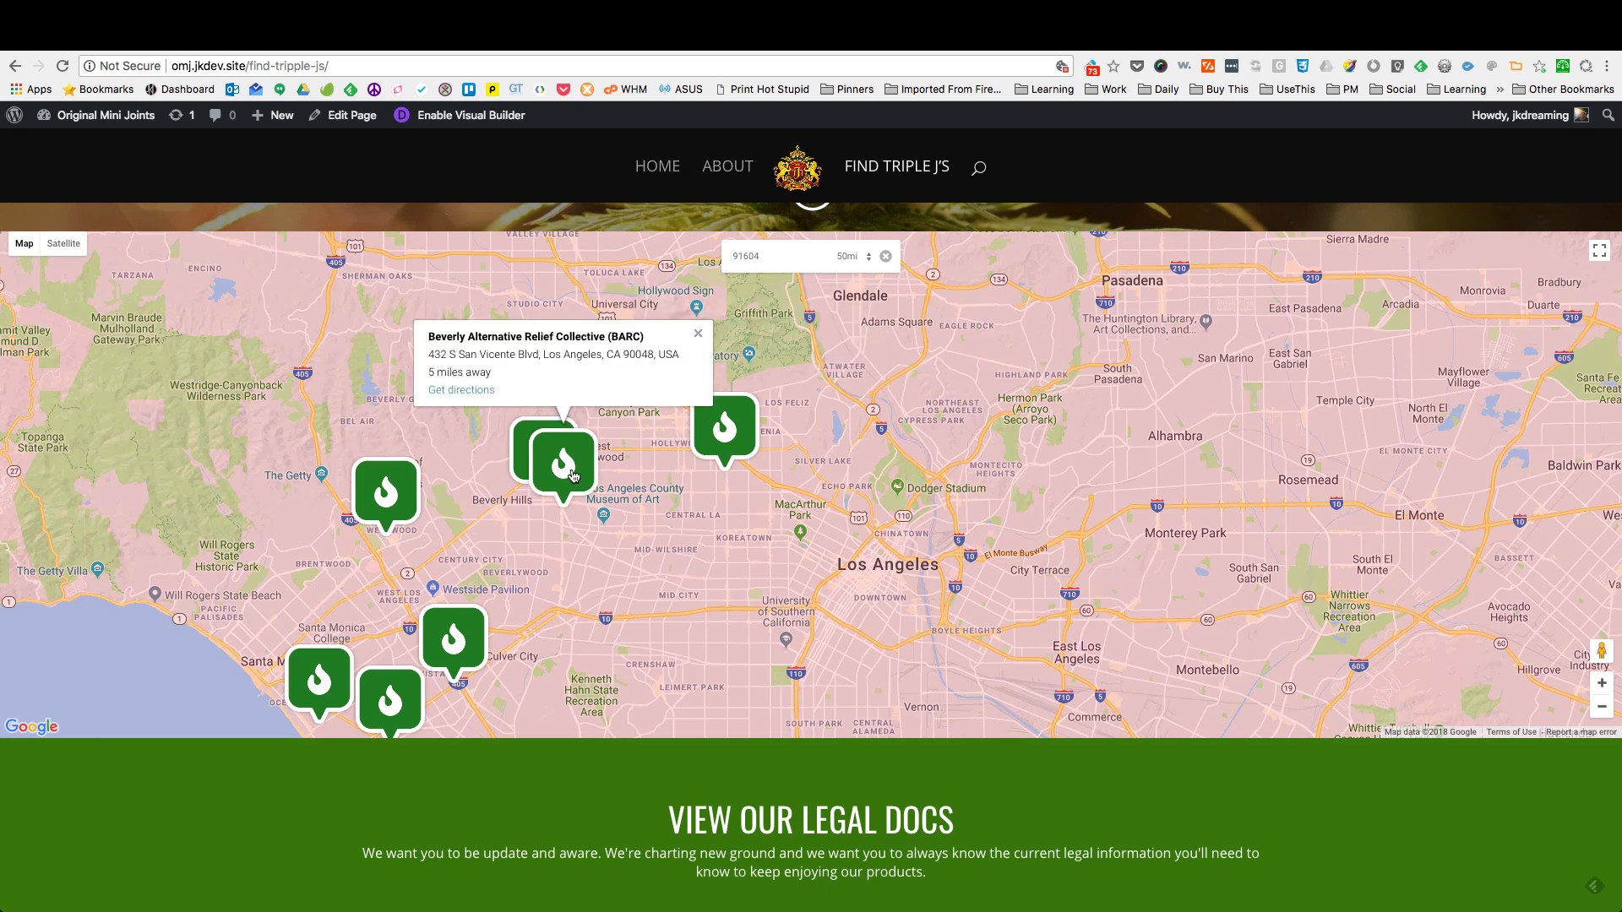
Step: View the directions form for Beverly Alternative Relief Collective, then close the form and the marker's info window
click(452, 391)
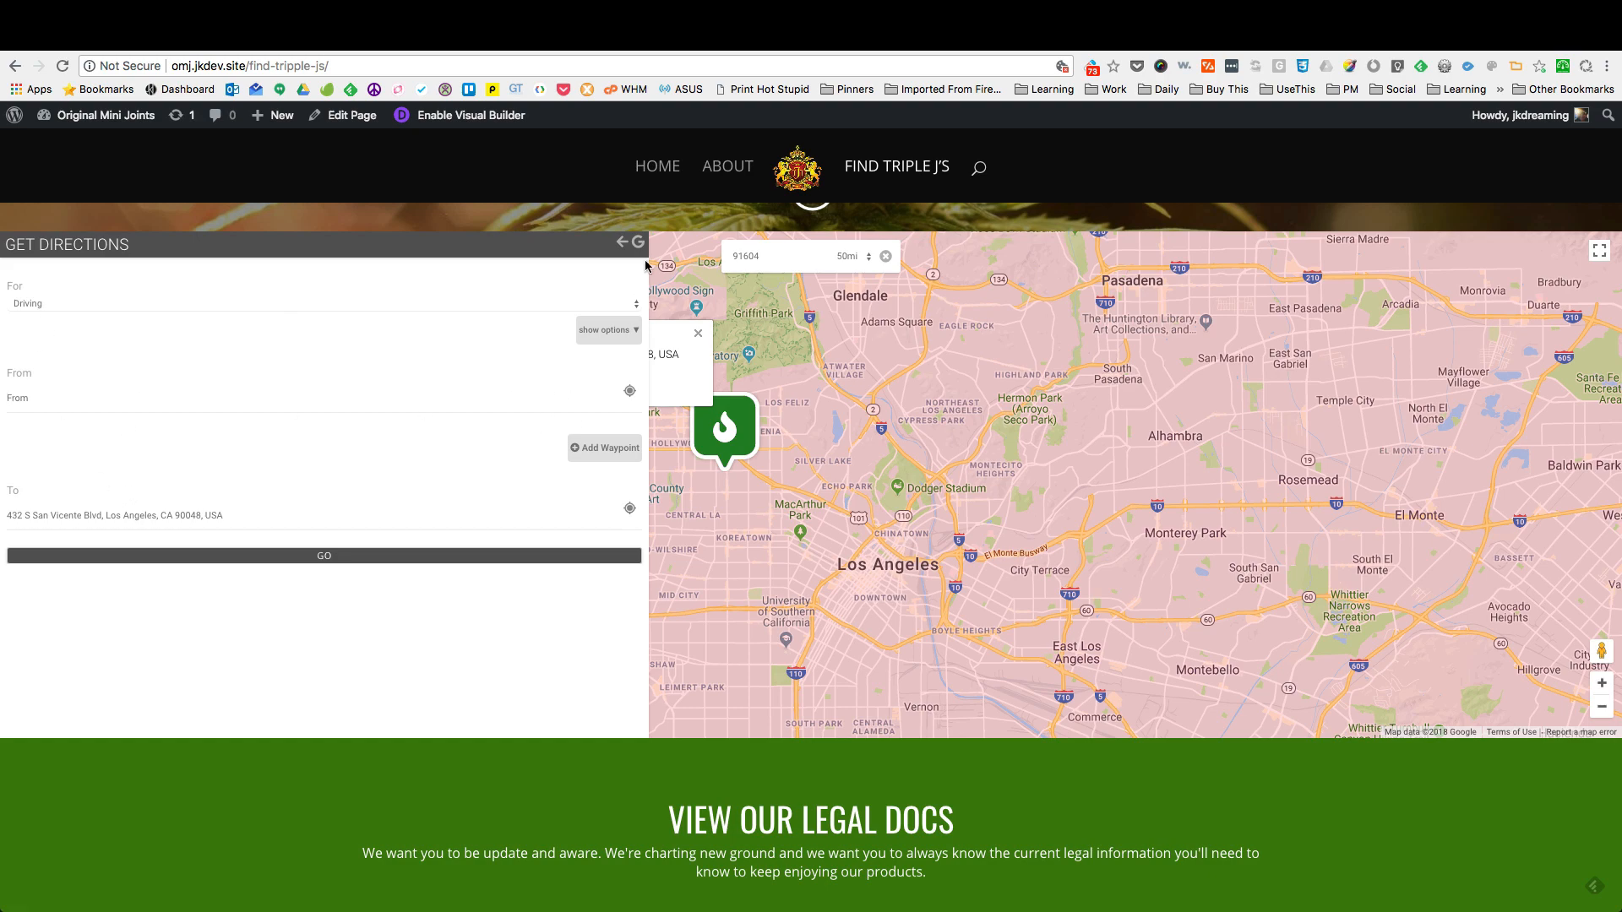
click(126, 384)
click(622, 242)
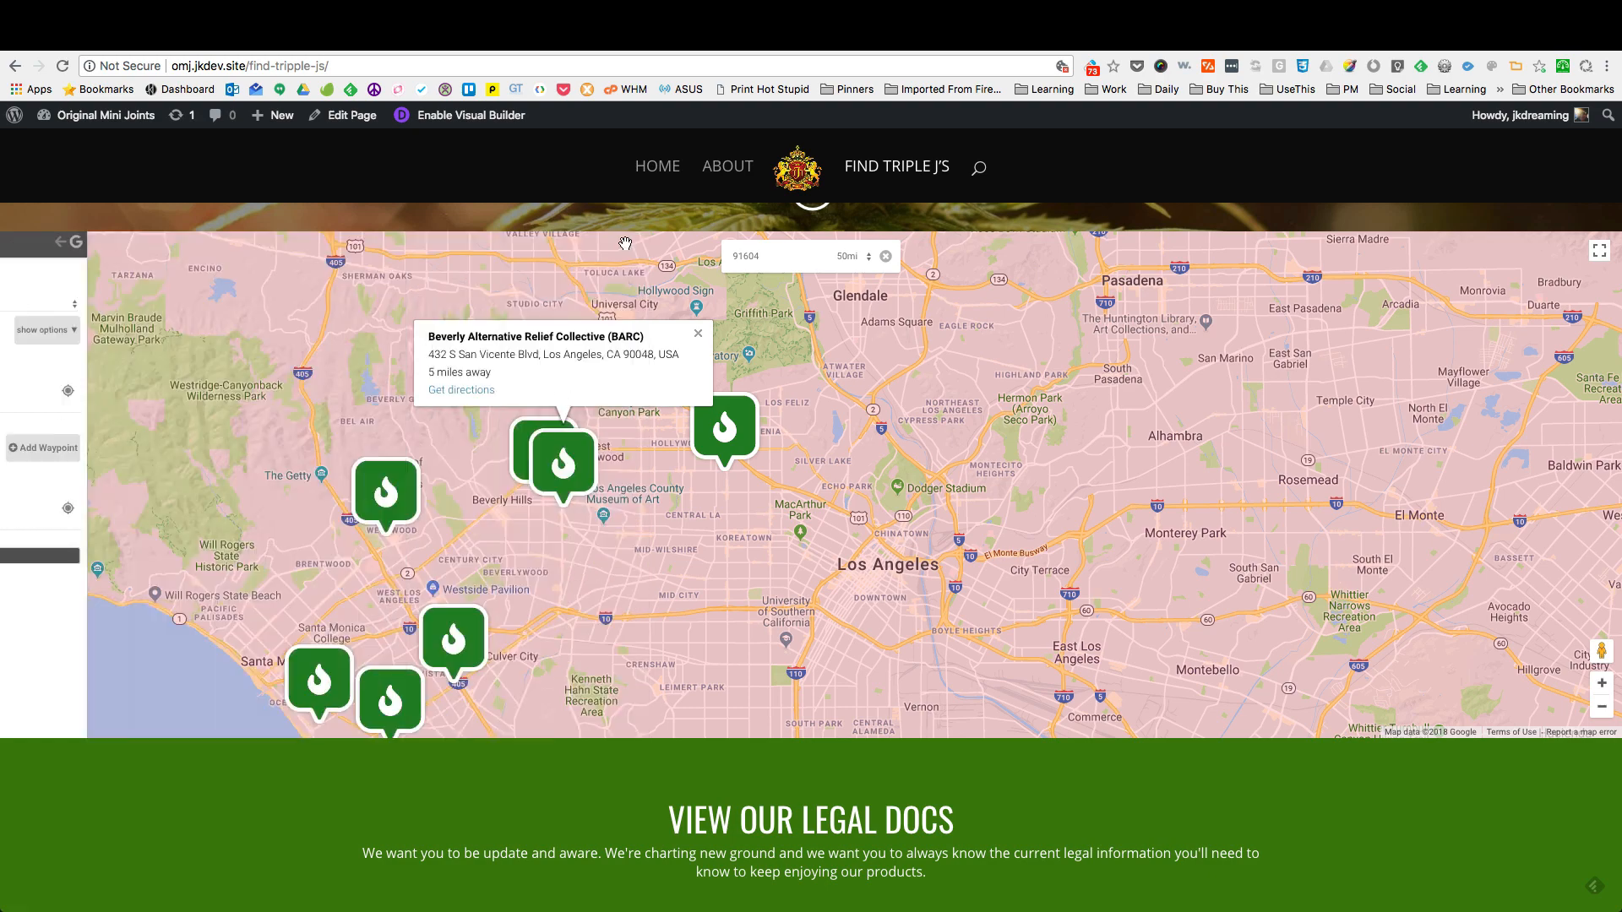
click(699, 336)
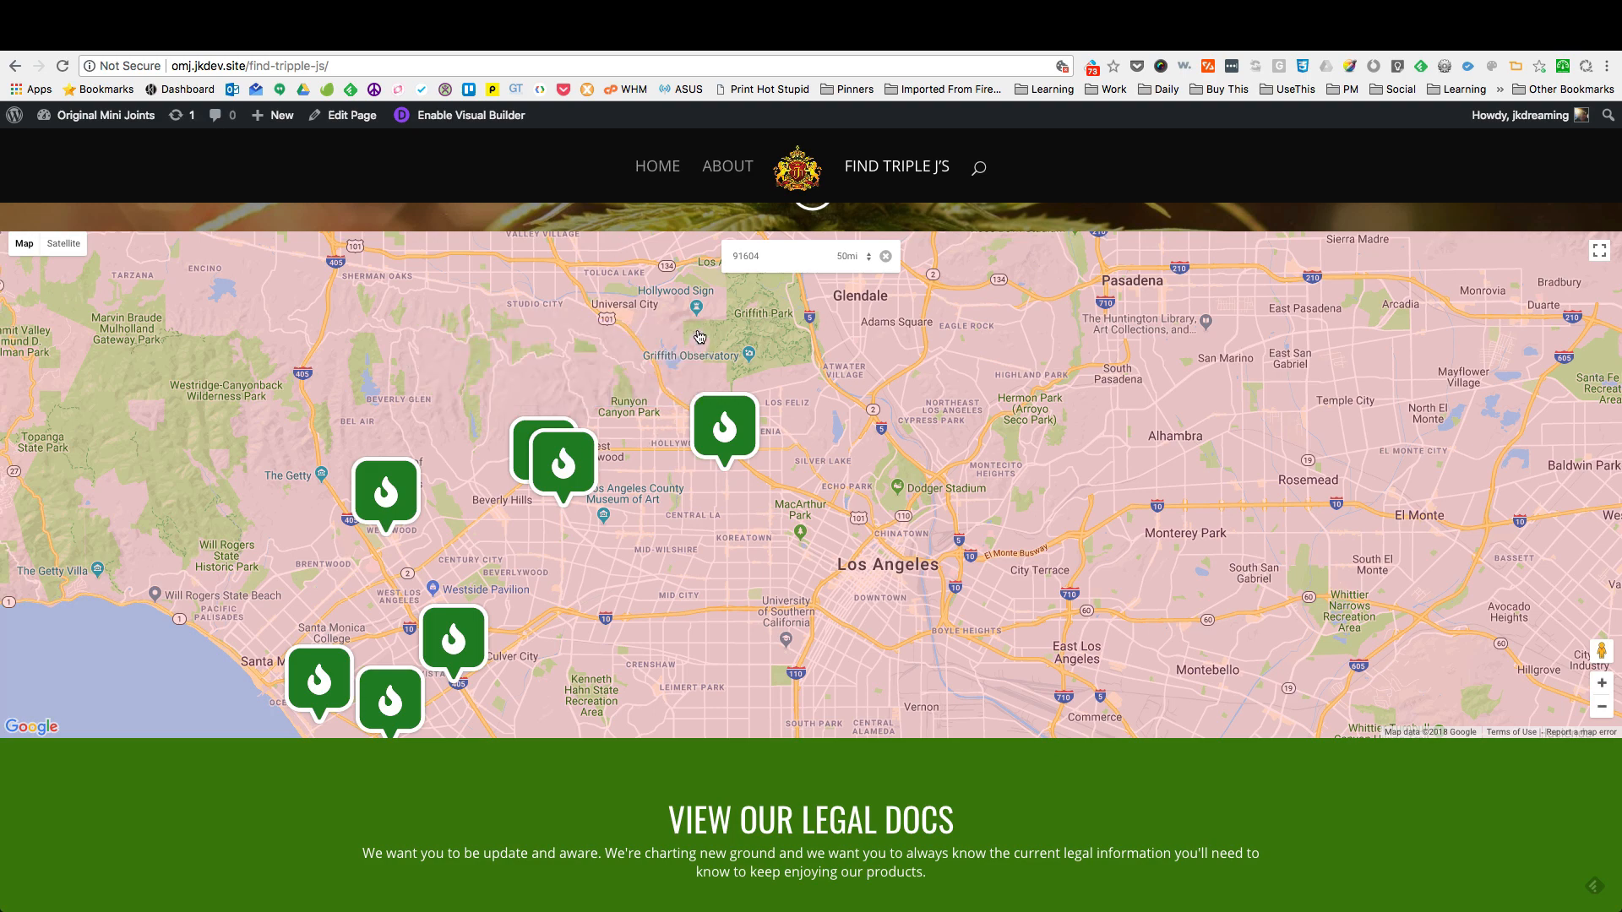
Step: Clear the current store locator search and search for ZIP code 94114 within 50 miles
click(885, 255)
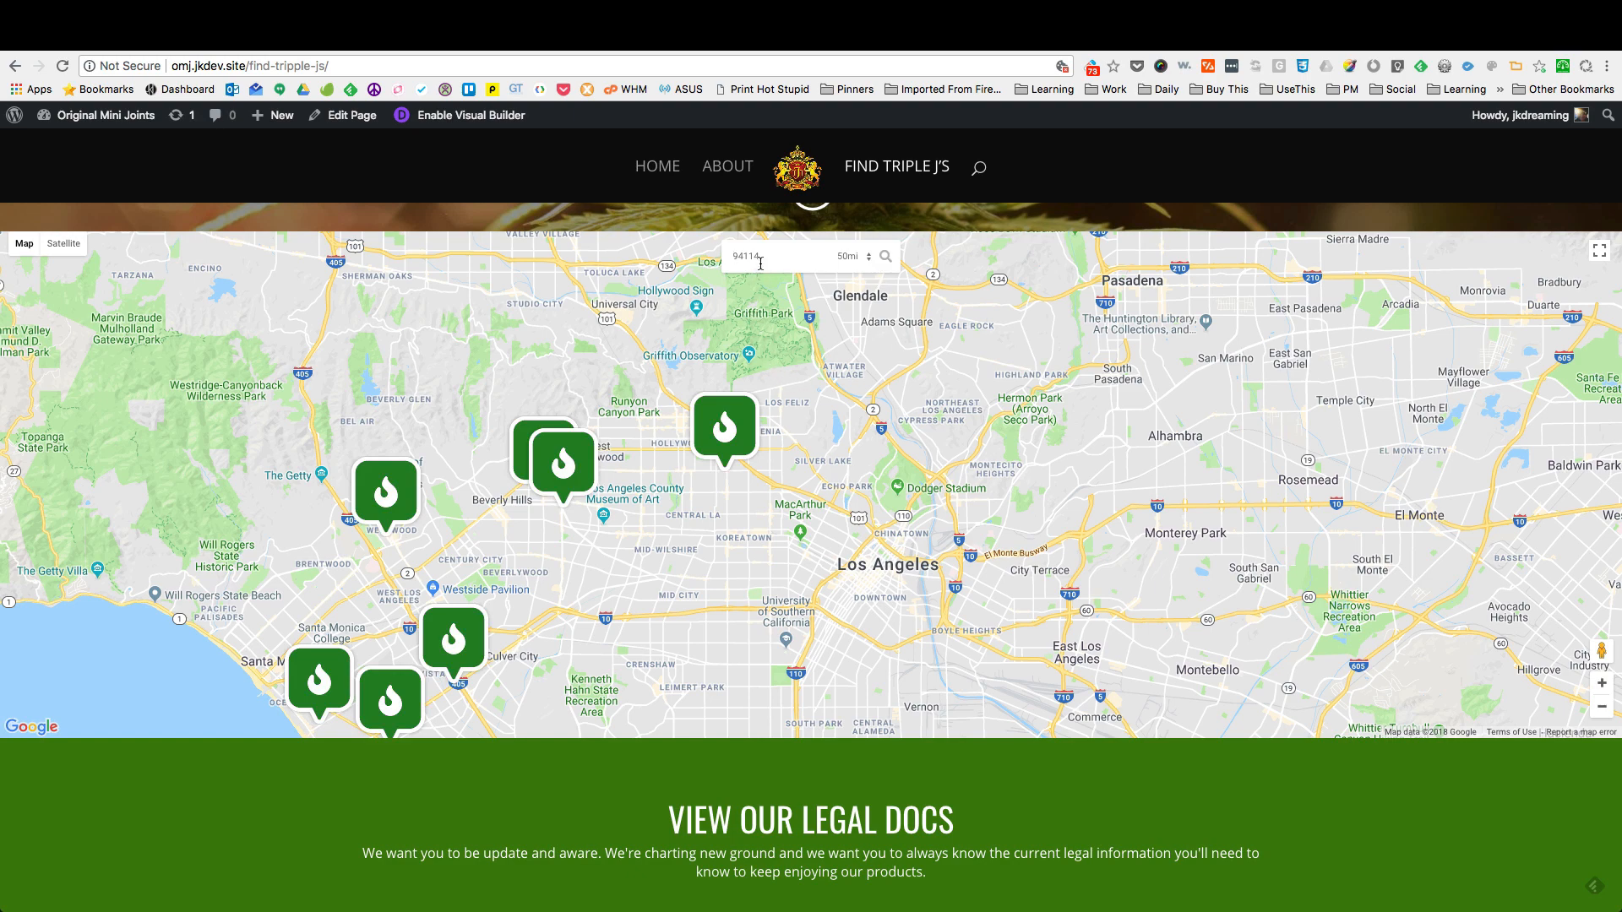
text(94114)
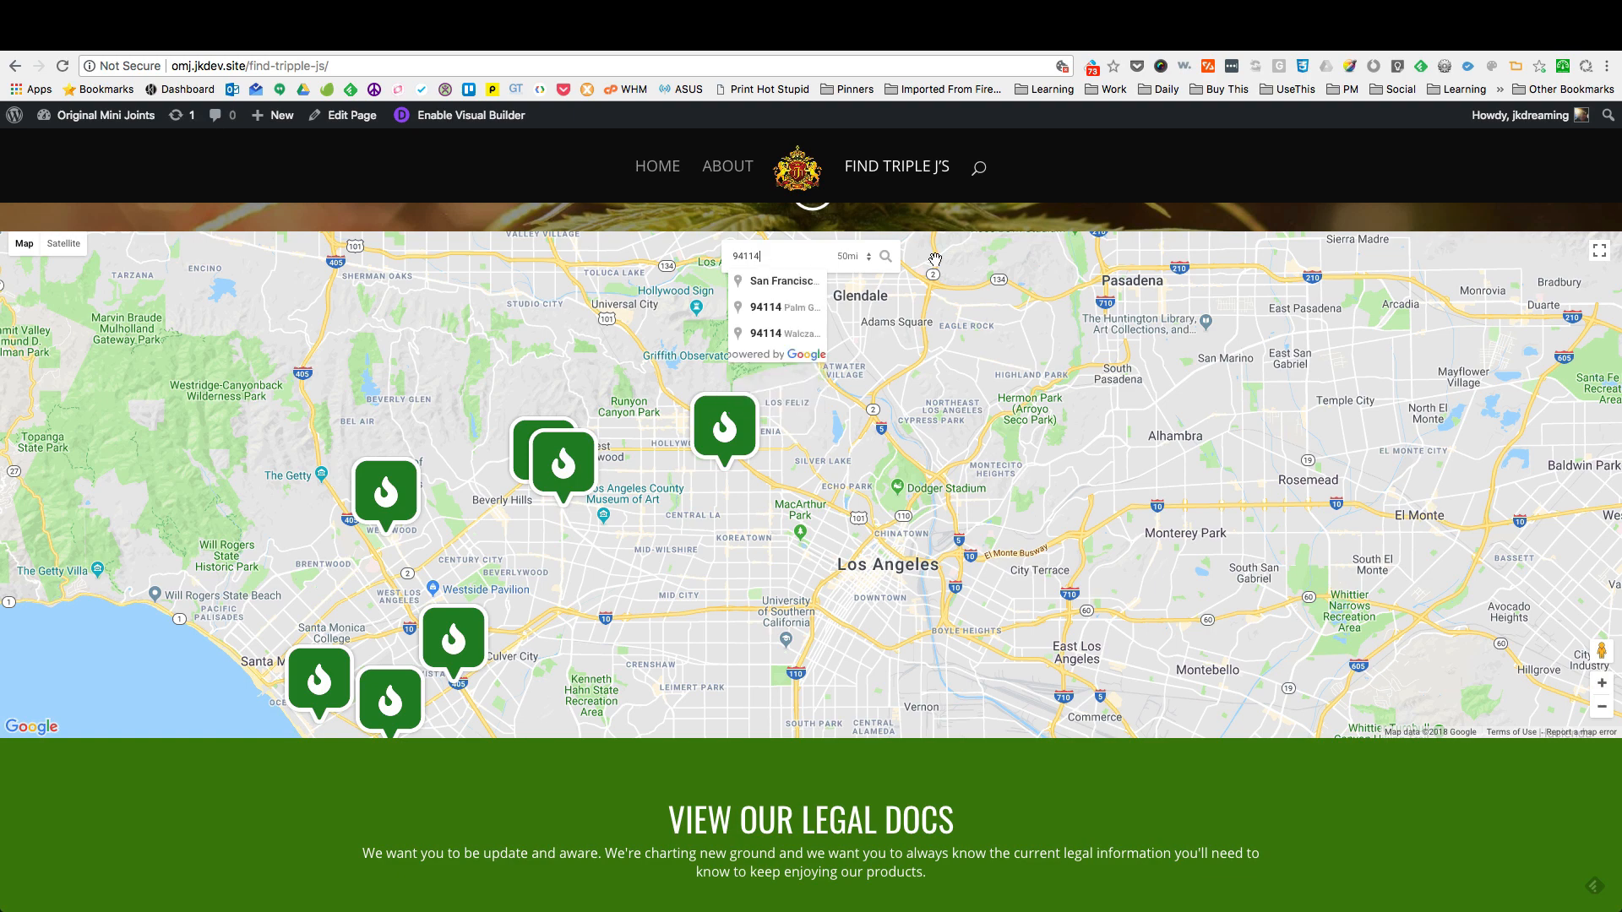
click(887, 258)
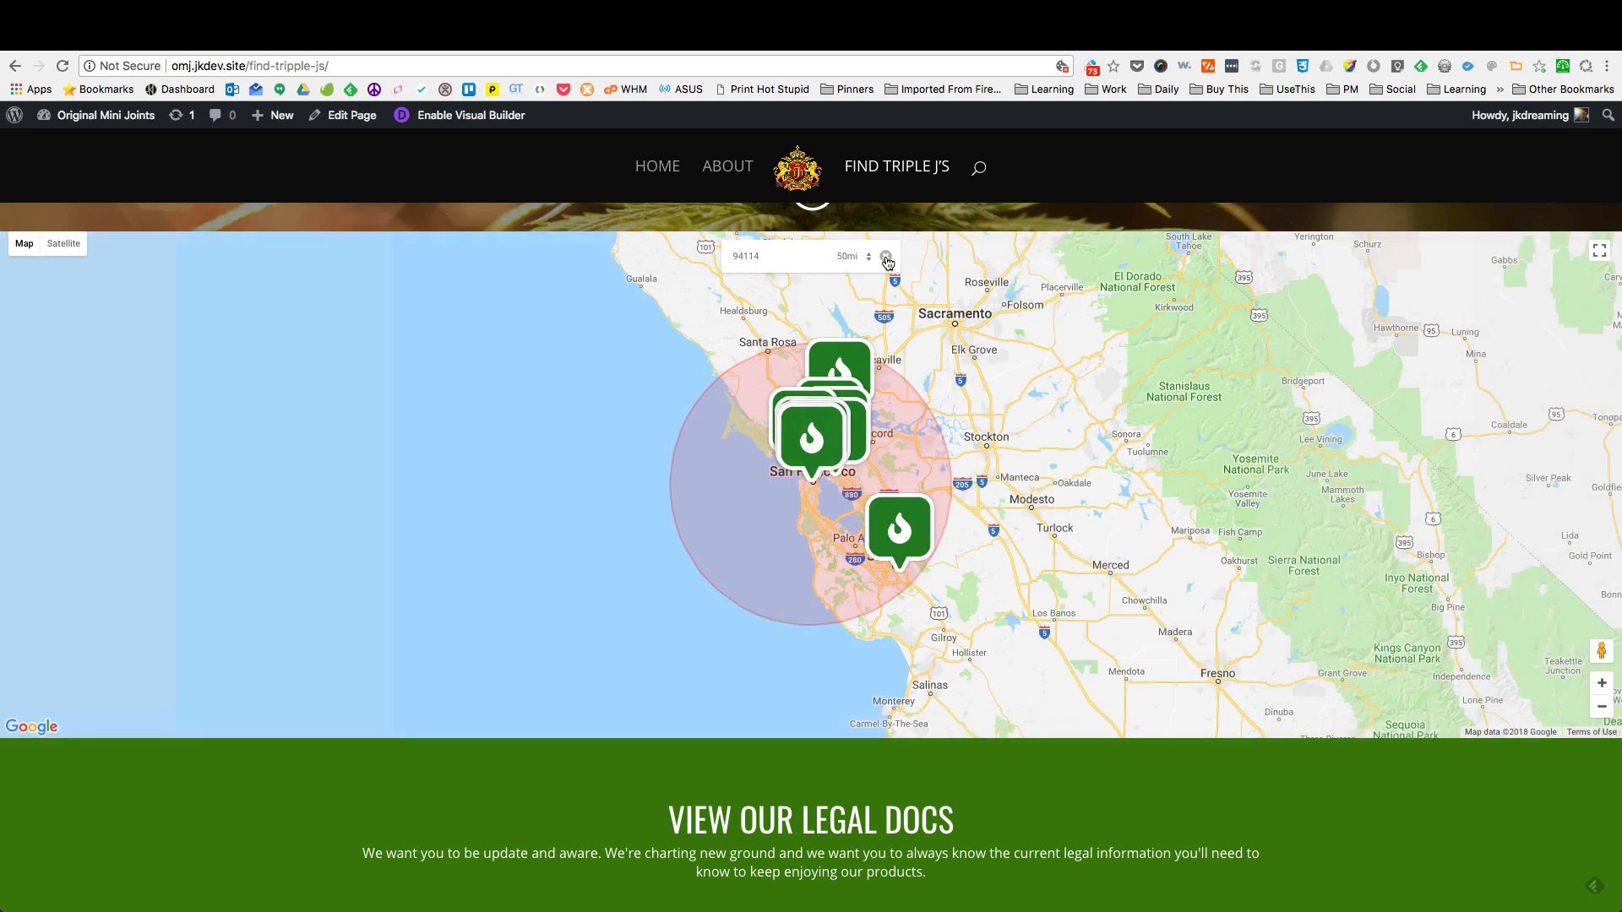
Step: Open the Oakland marker's info window, examine the San Francisco Bay markers up close, and close the info window
click(862, 473)
click(863, 474)
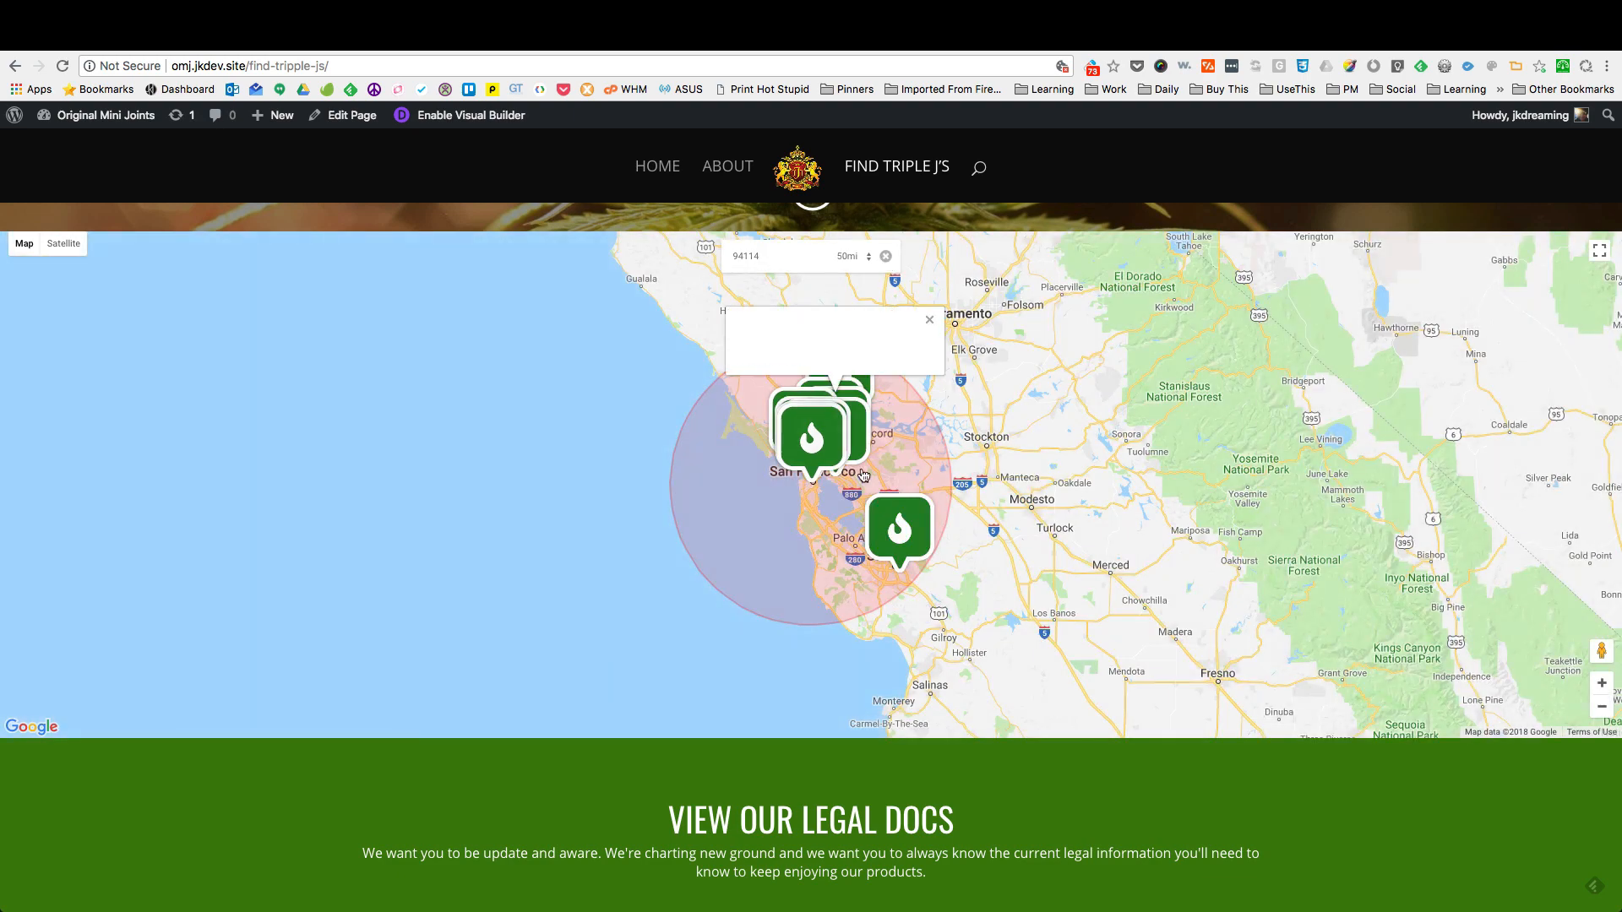
scroll(824, 494, up, 1)
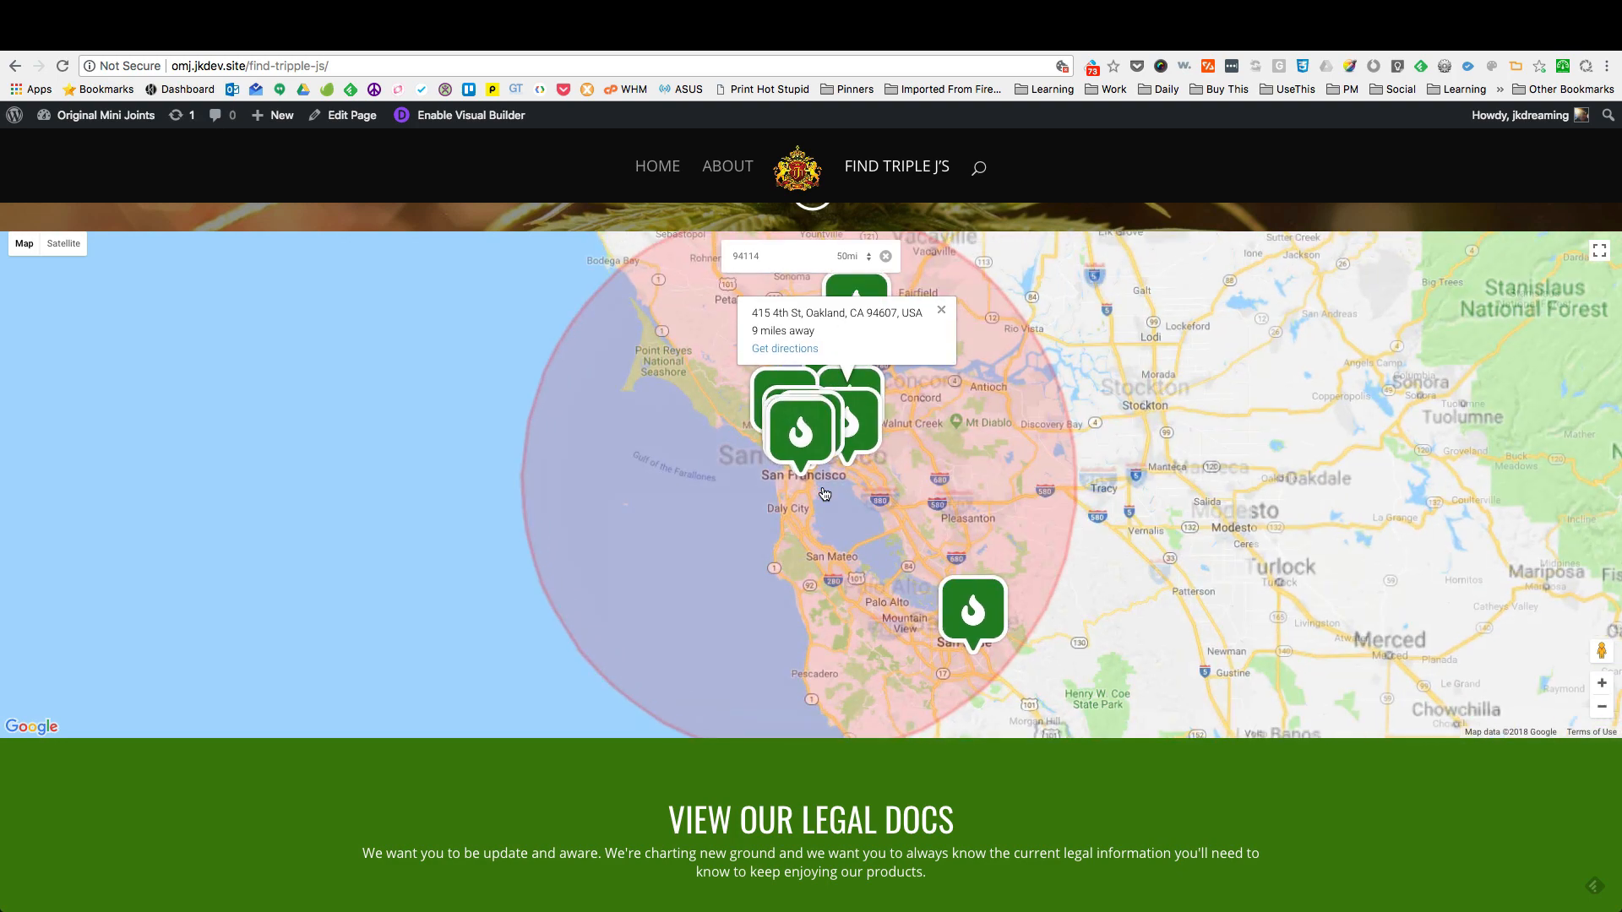
scroll(824, 495, up, 1)
scroll(825, 494, up, 1)
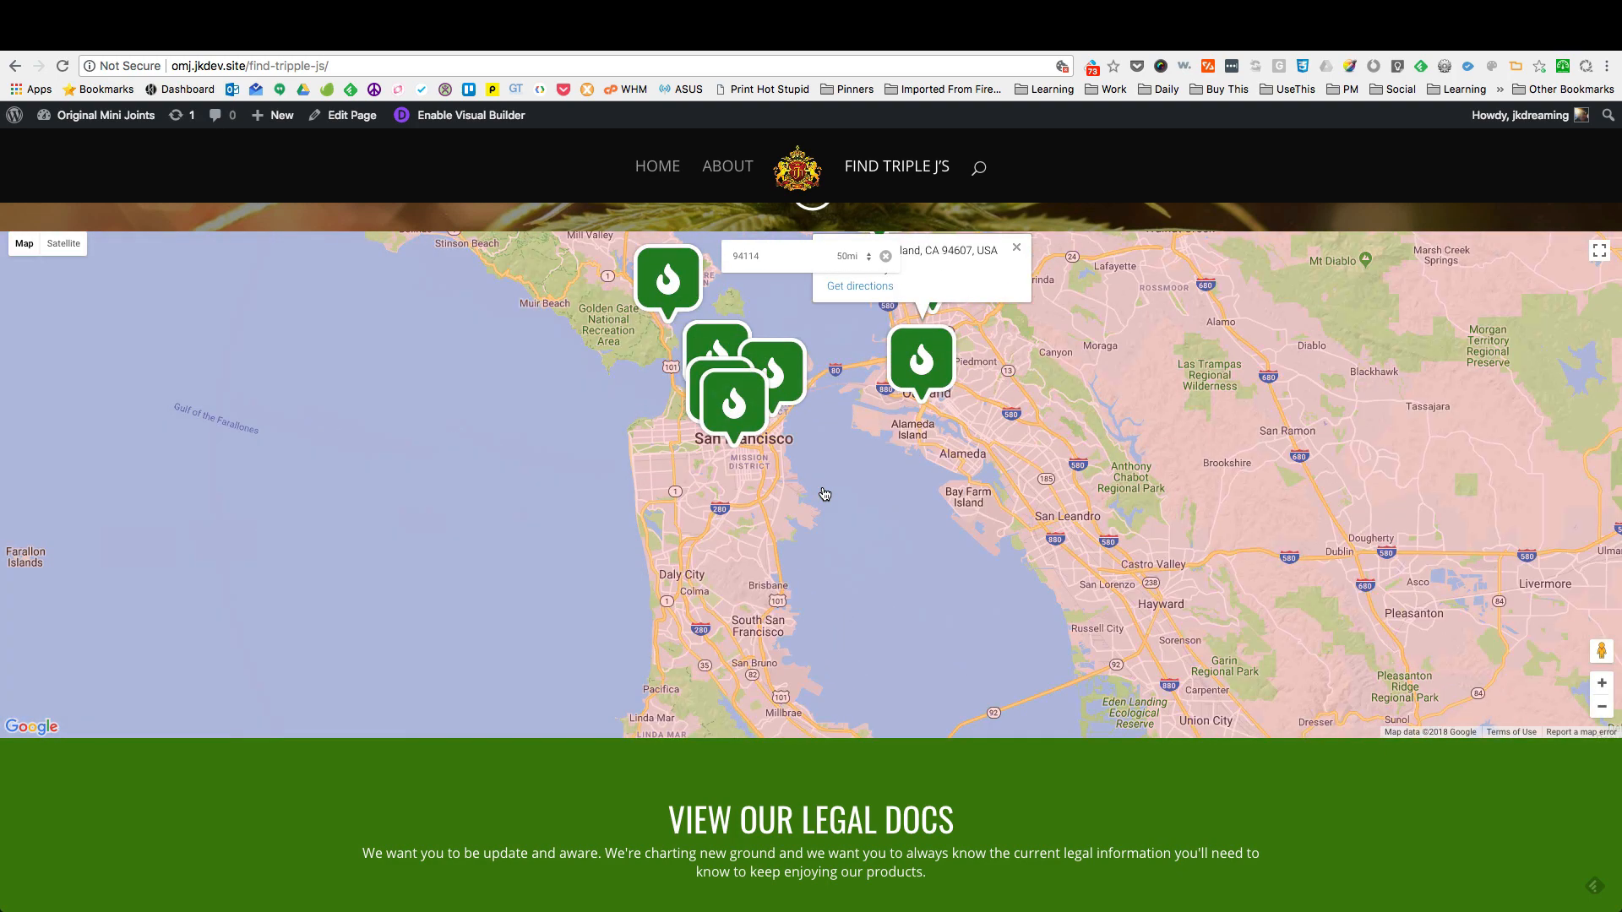
scroll(825, 494, up, 1)
drag(801, 371, 838, 653)
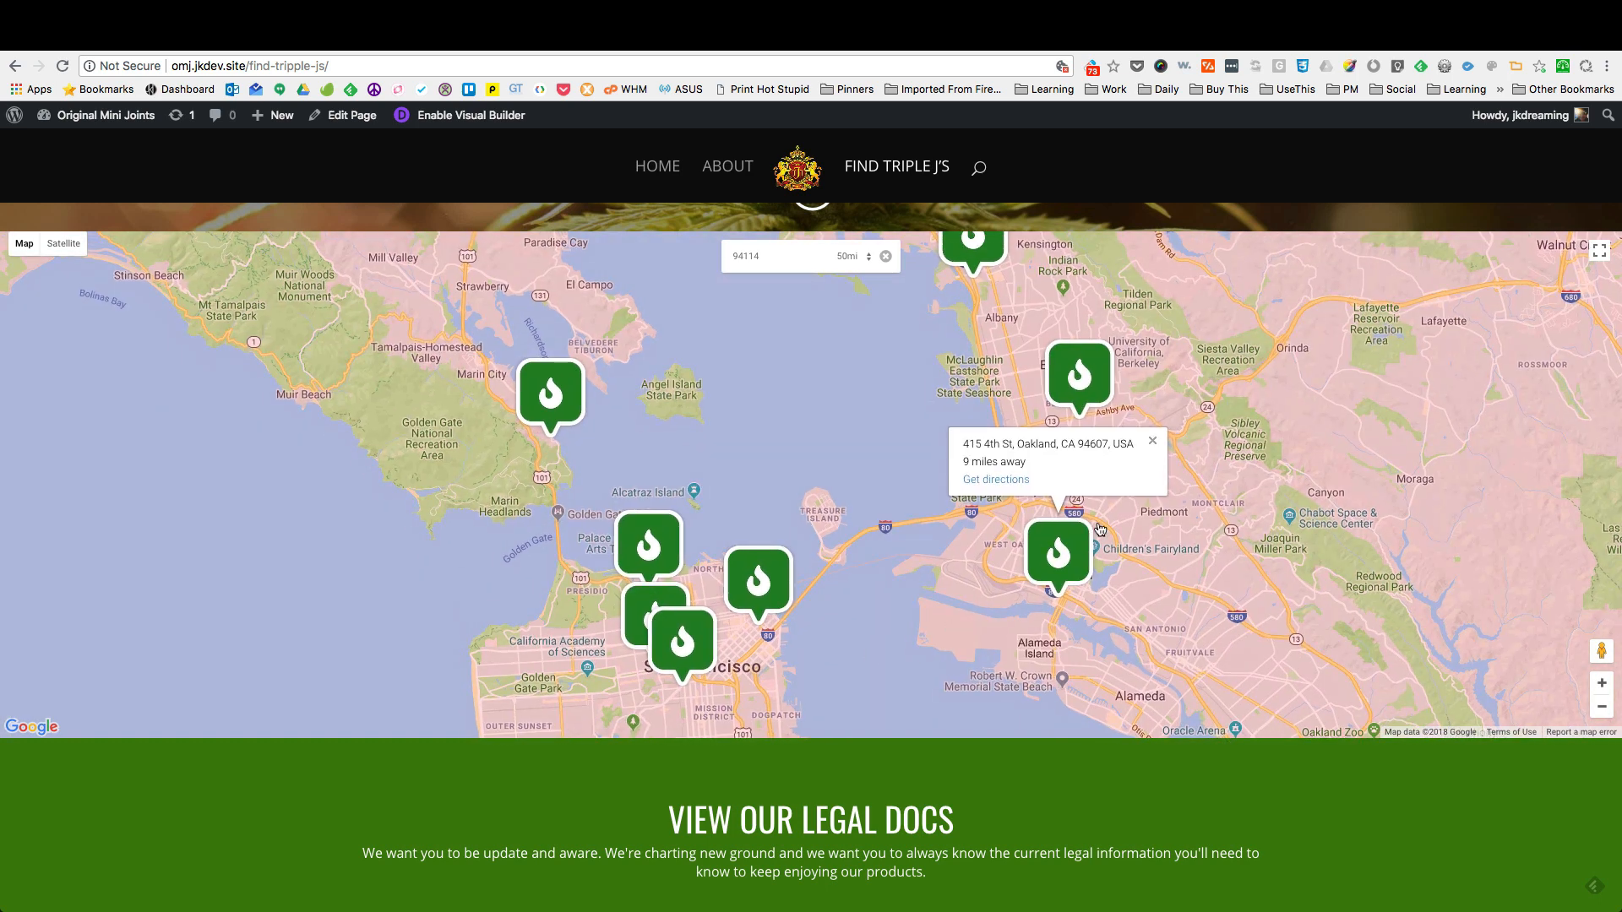
click(1153, 442)
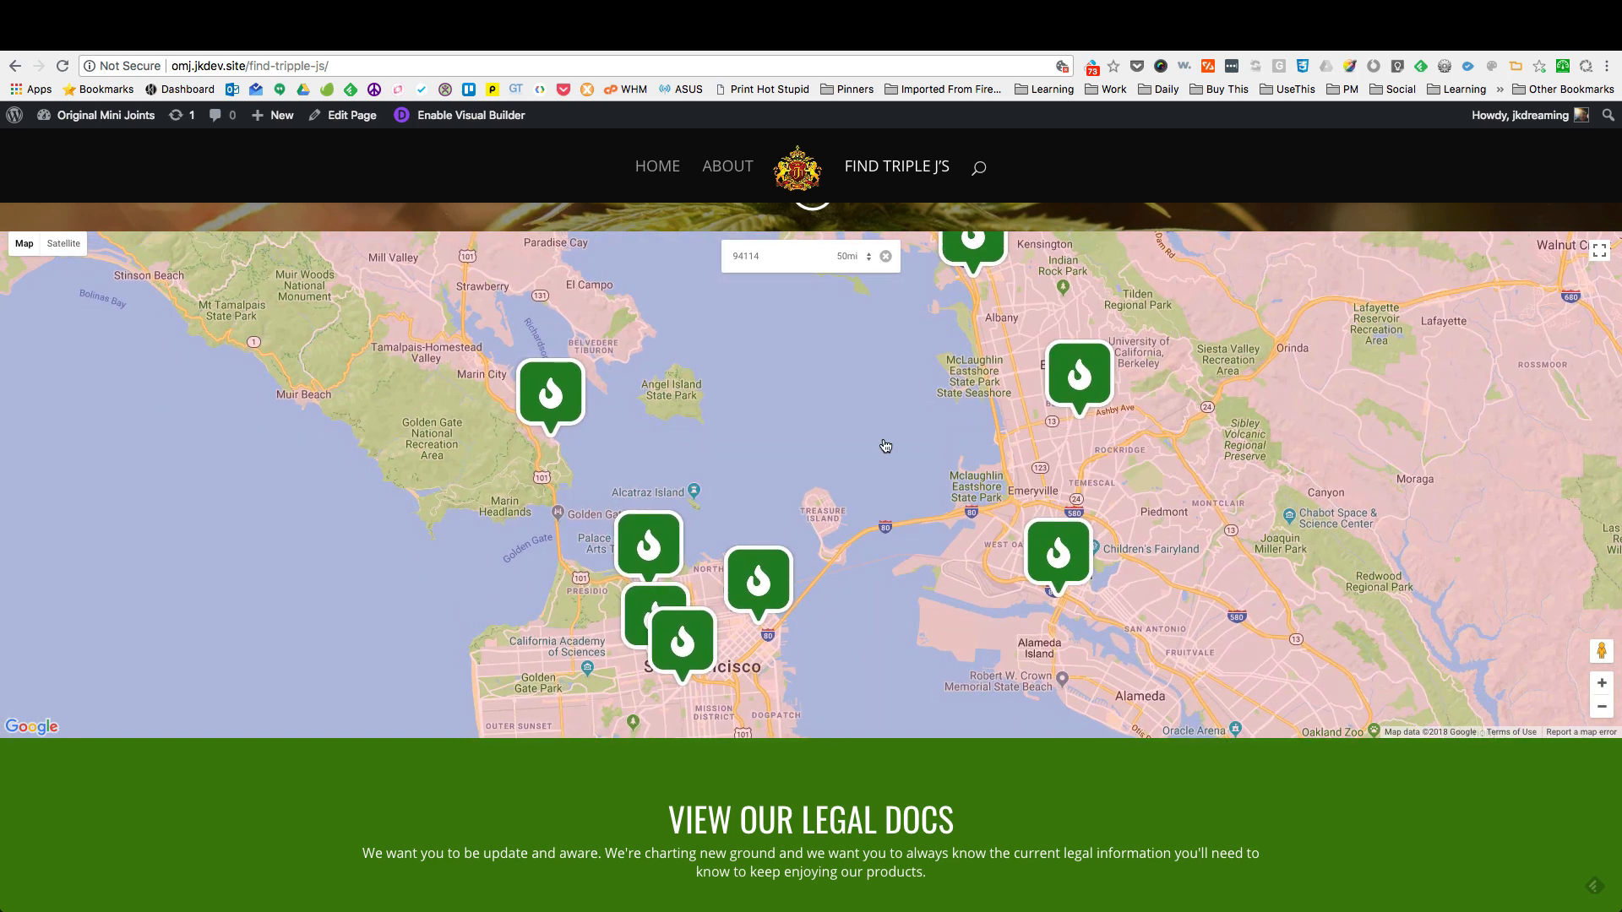
Step: View the store locator's search radius choices and preview the map in full screen
click(868, 257)
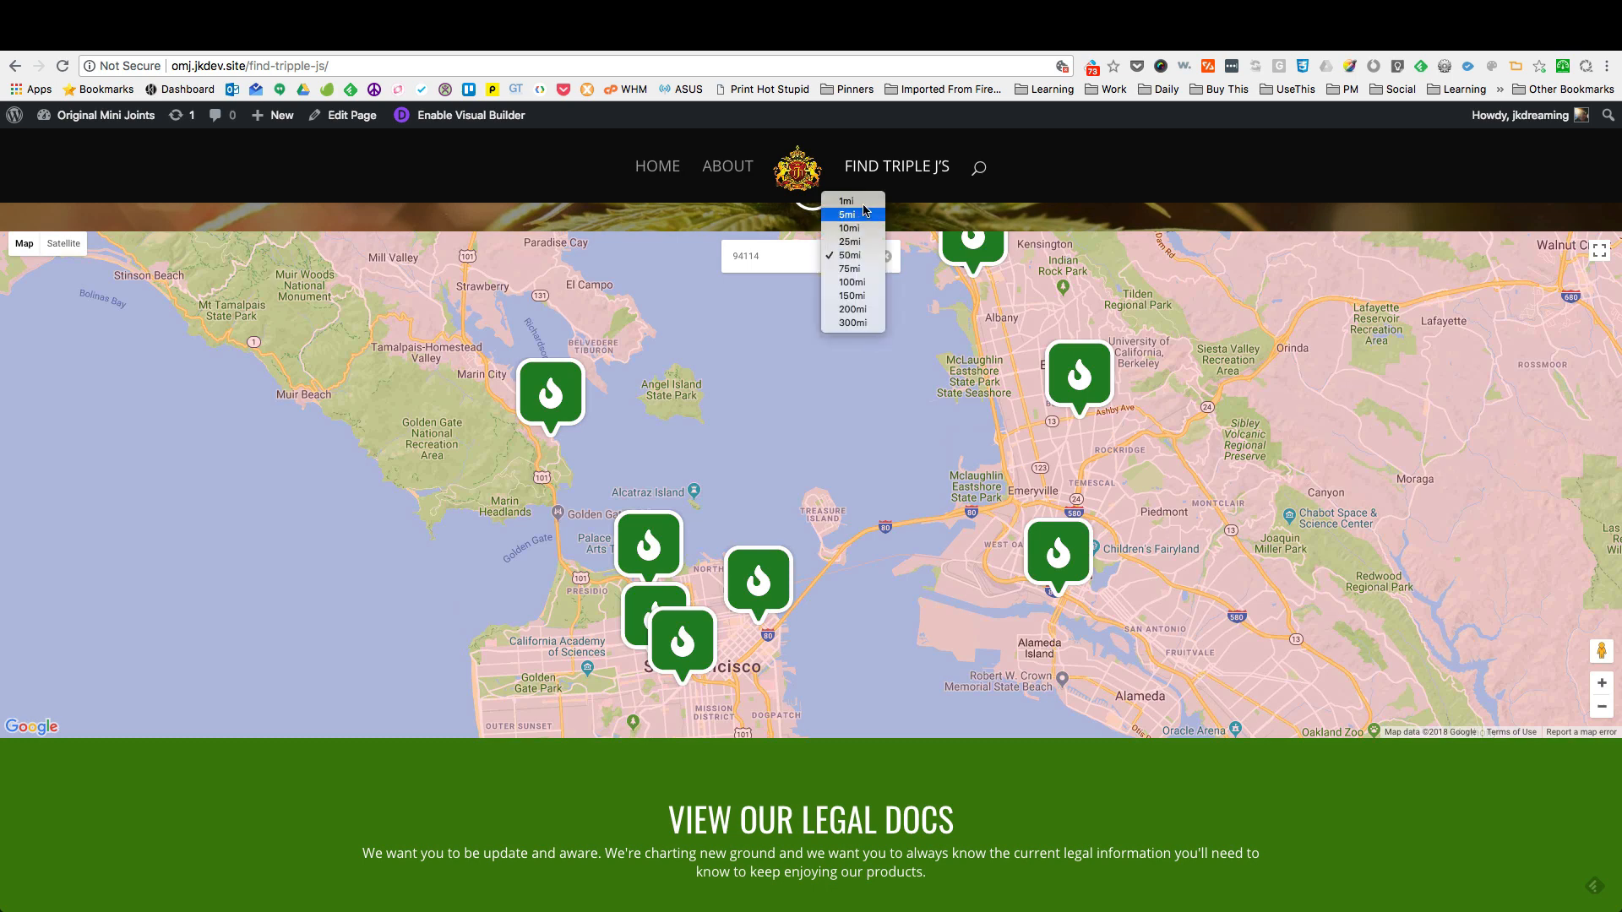
click(892, 501)
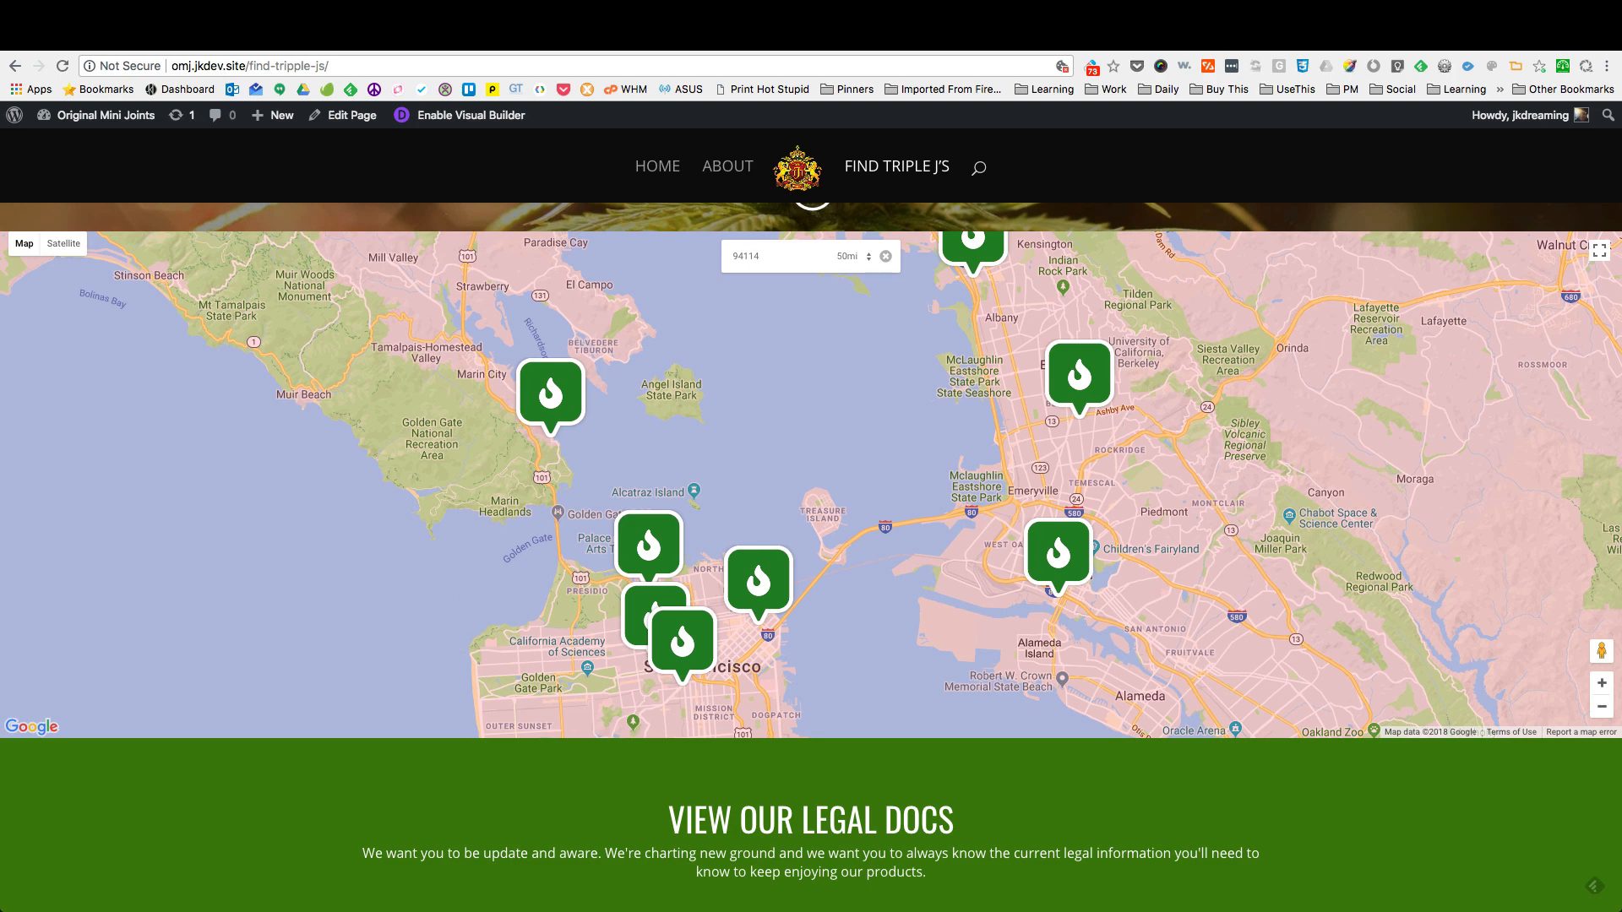
click(1598, 252)
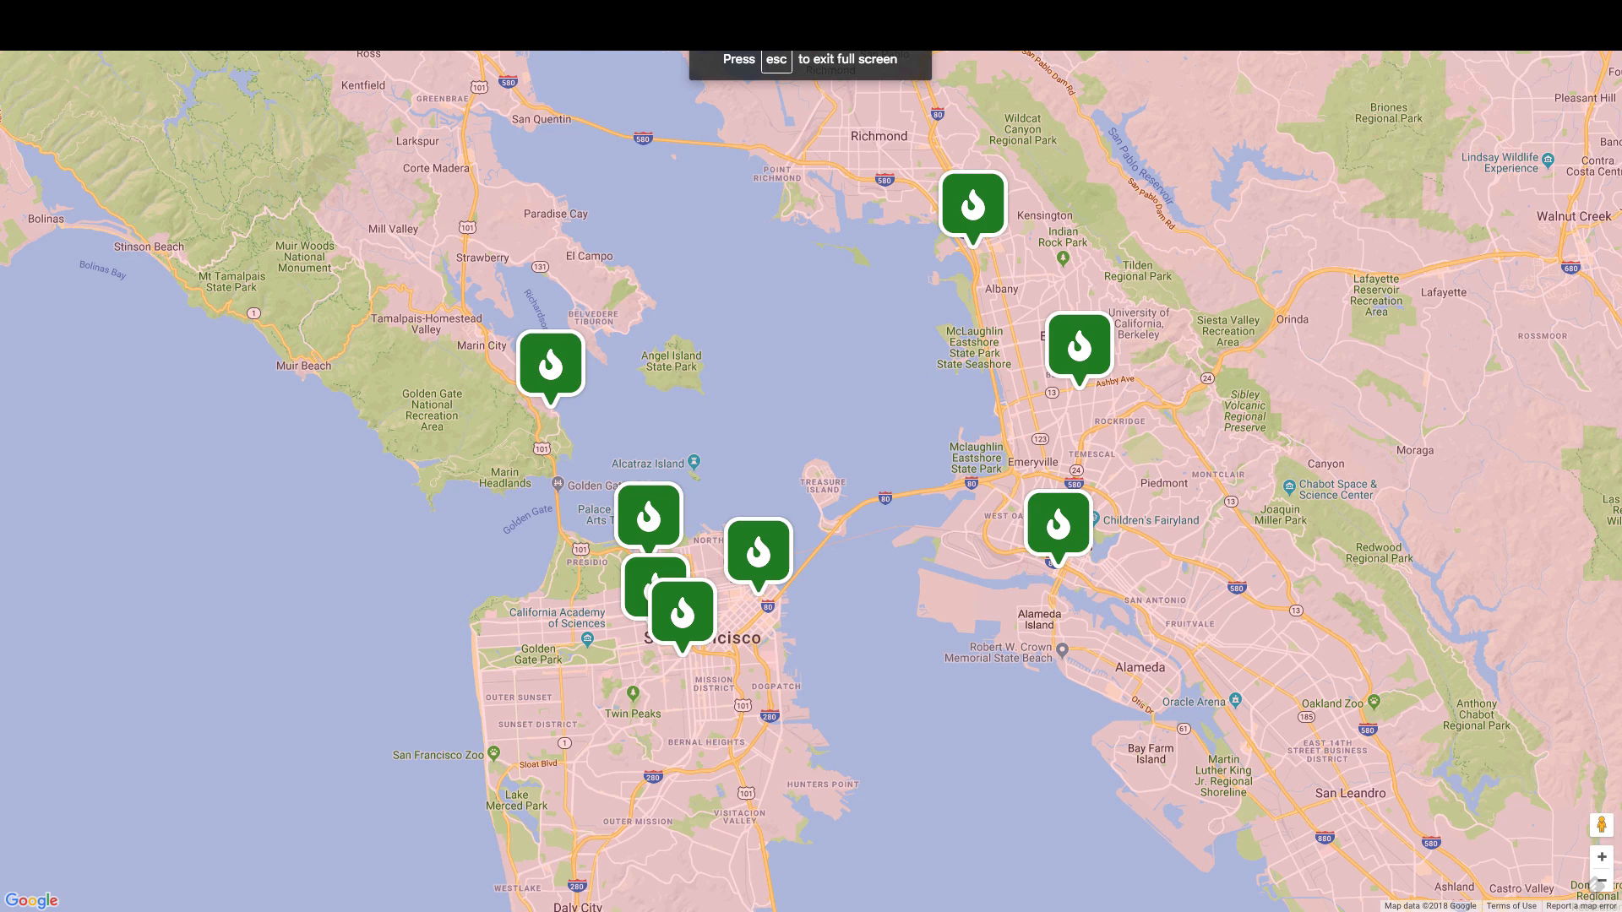
key(Escape)
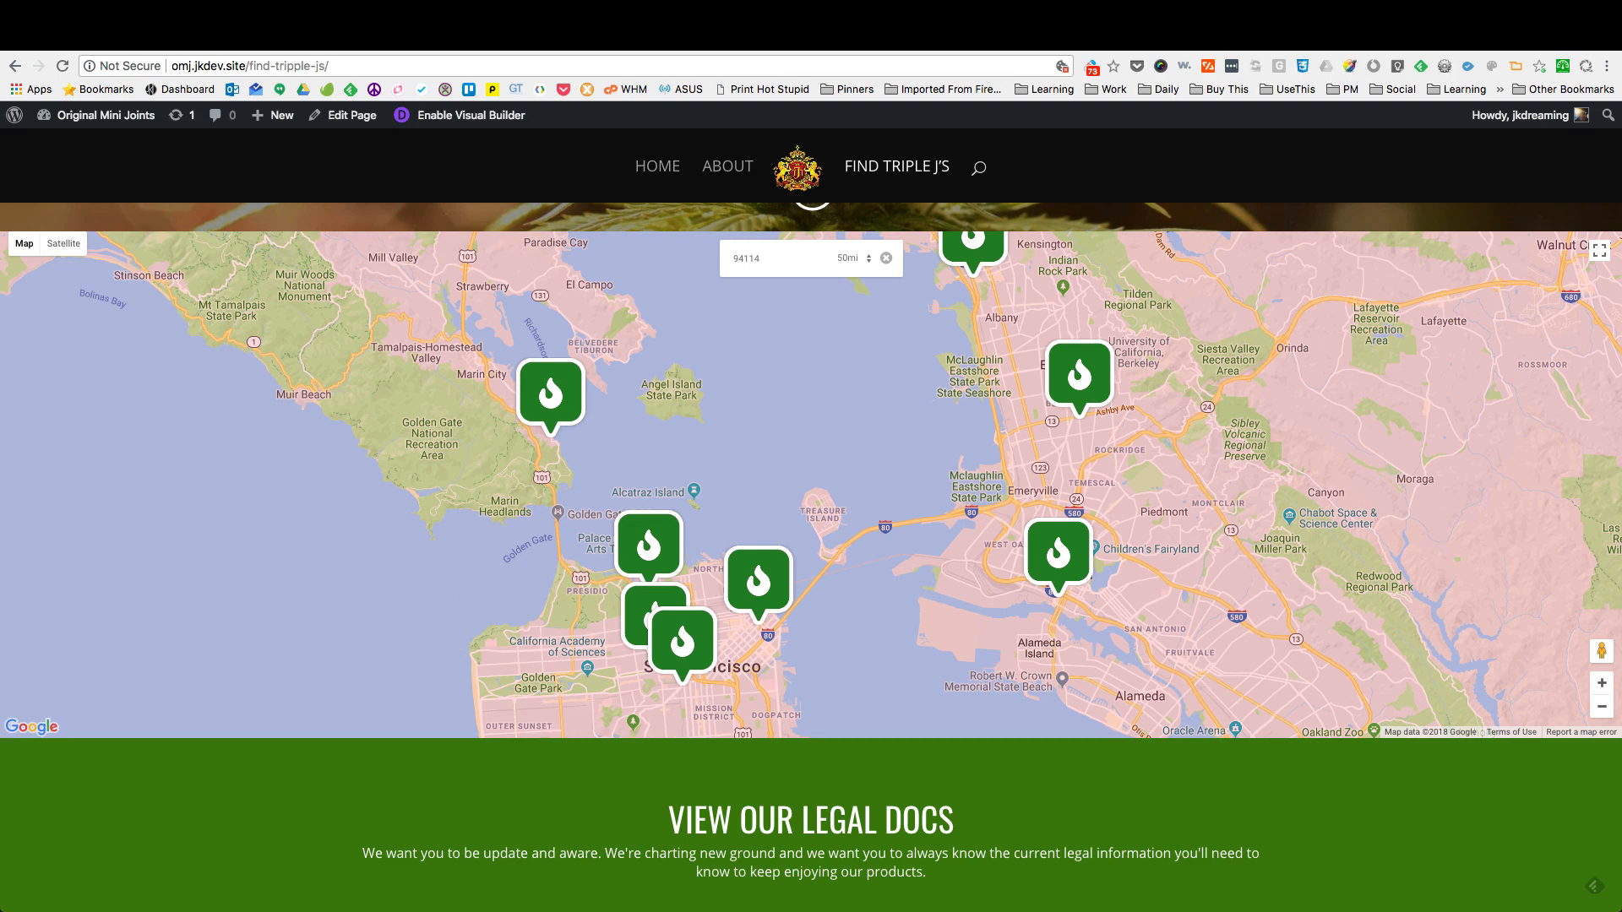
Step: Review the plugin's Marker Listing, Advanced, Visitor Generated Markers, Store Locator and GDPR Compliance settings
key(ctrl+Tab)
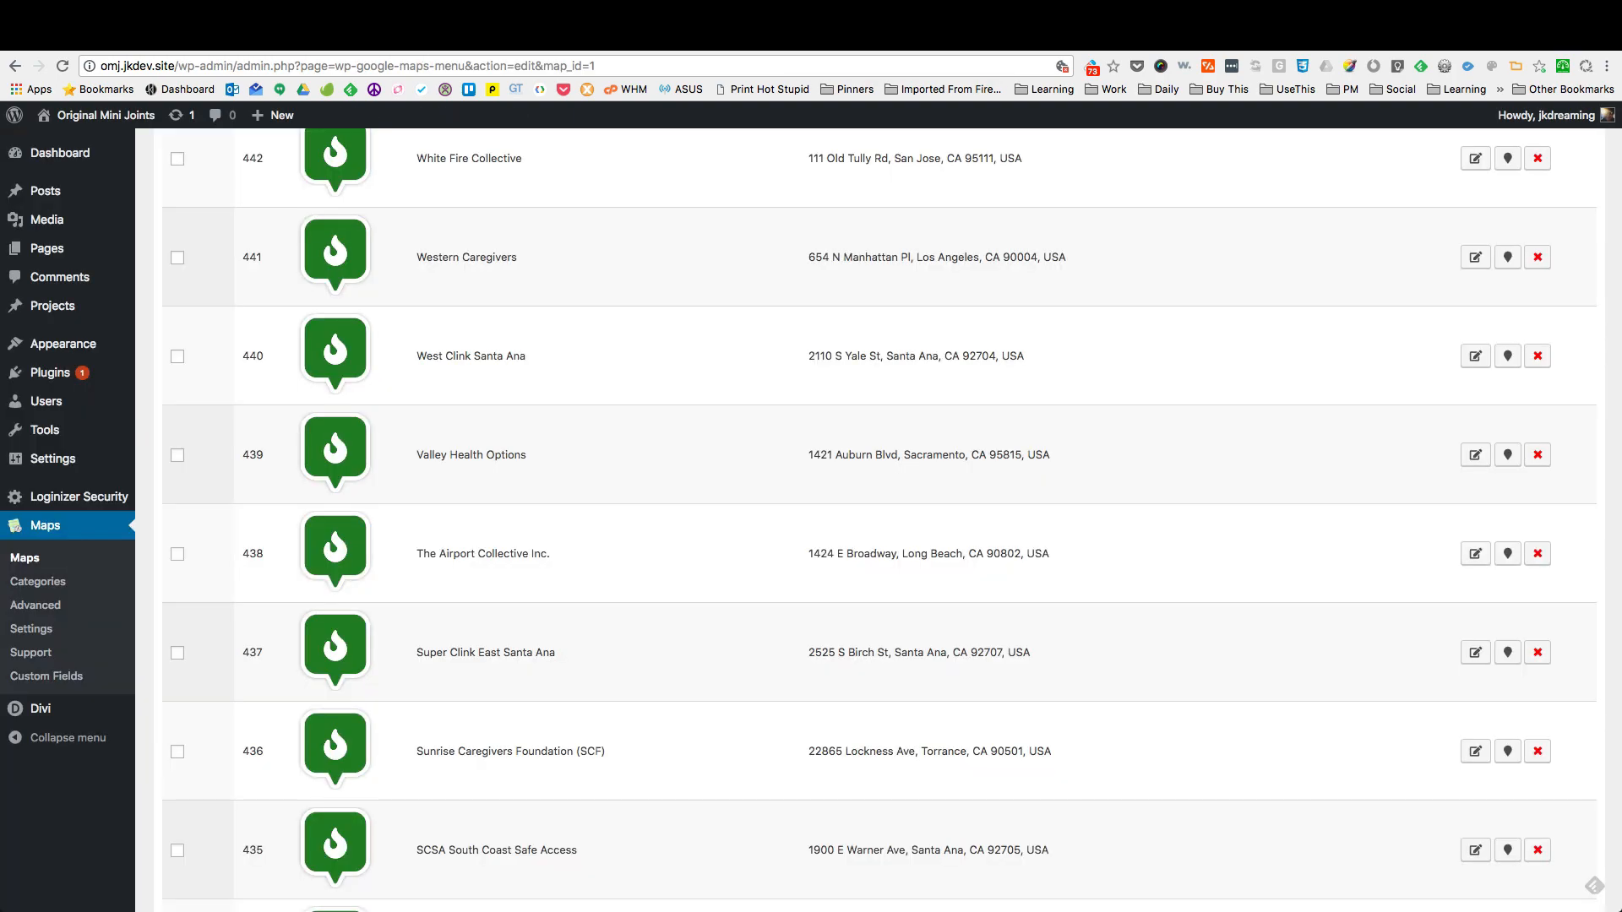
key(ctrl+Tab)
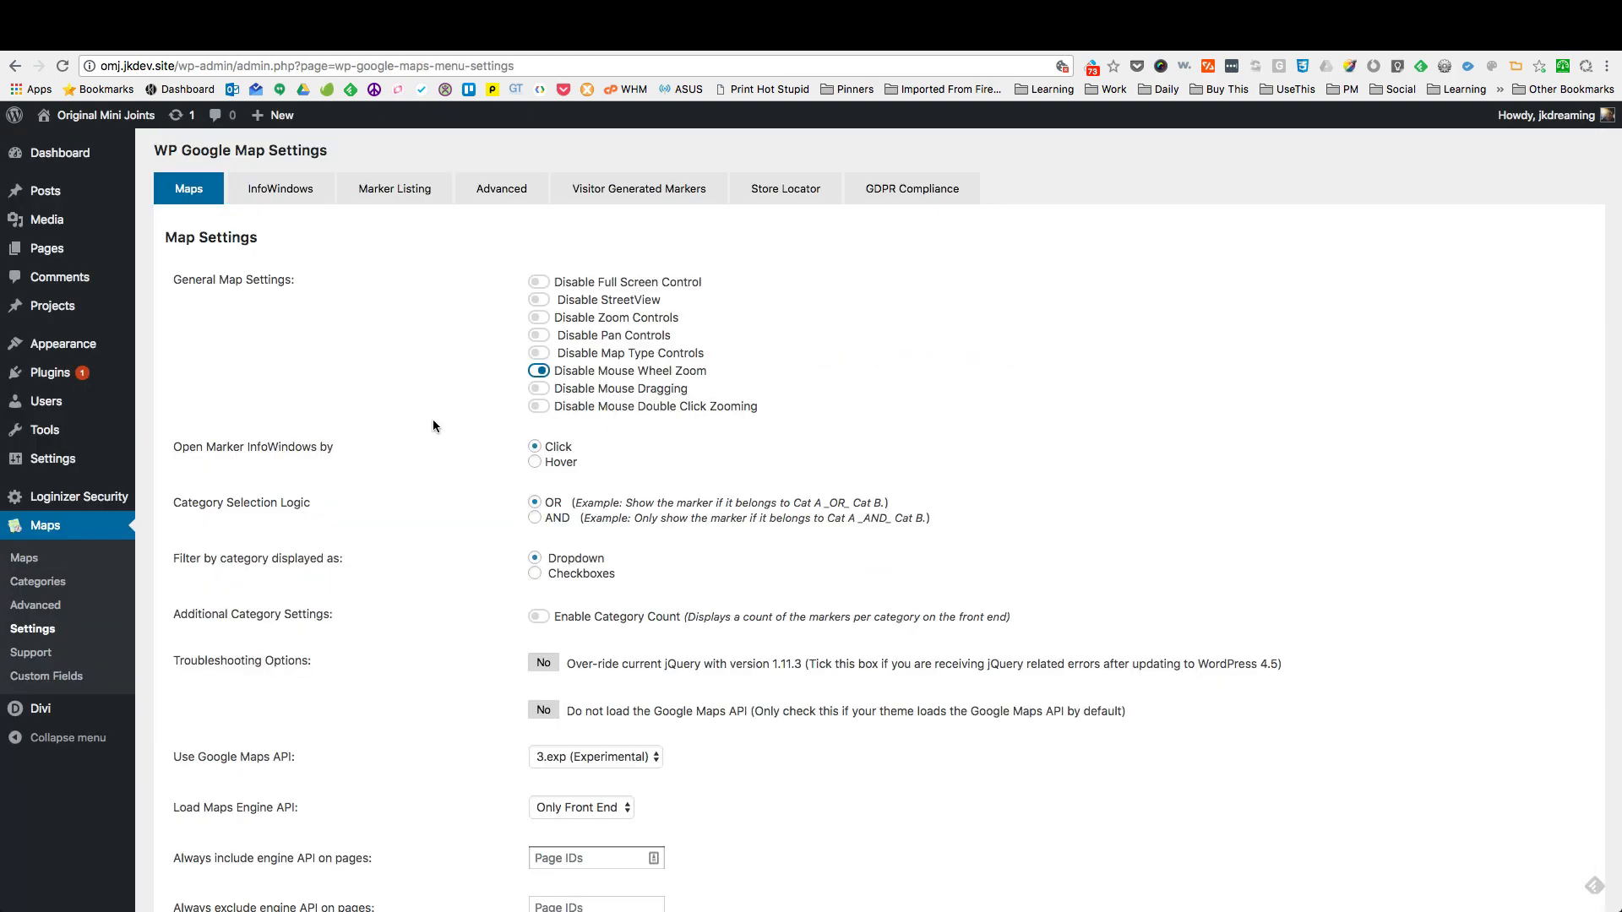
click(371, 203)
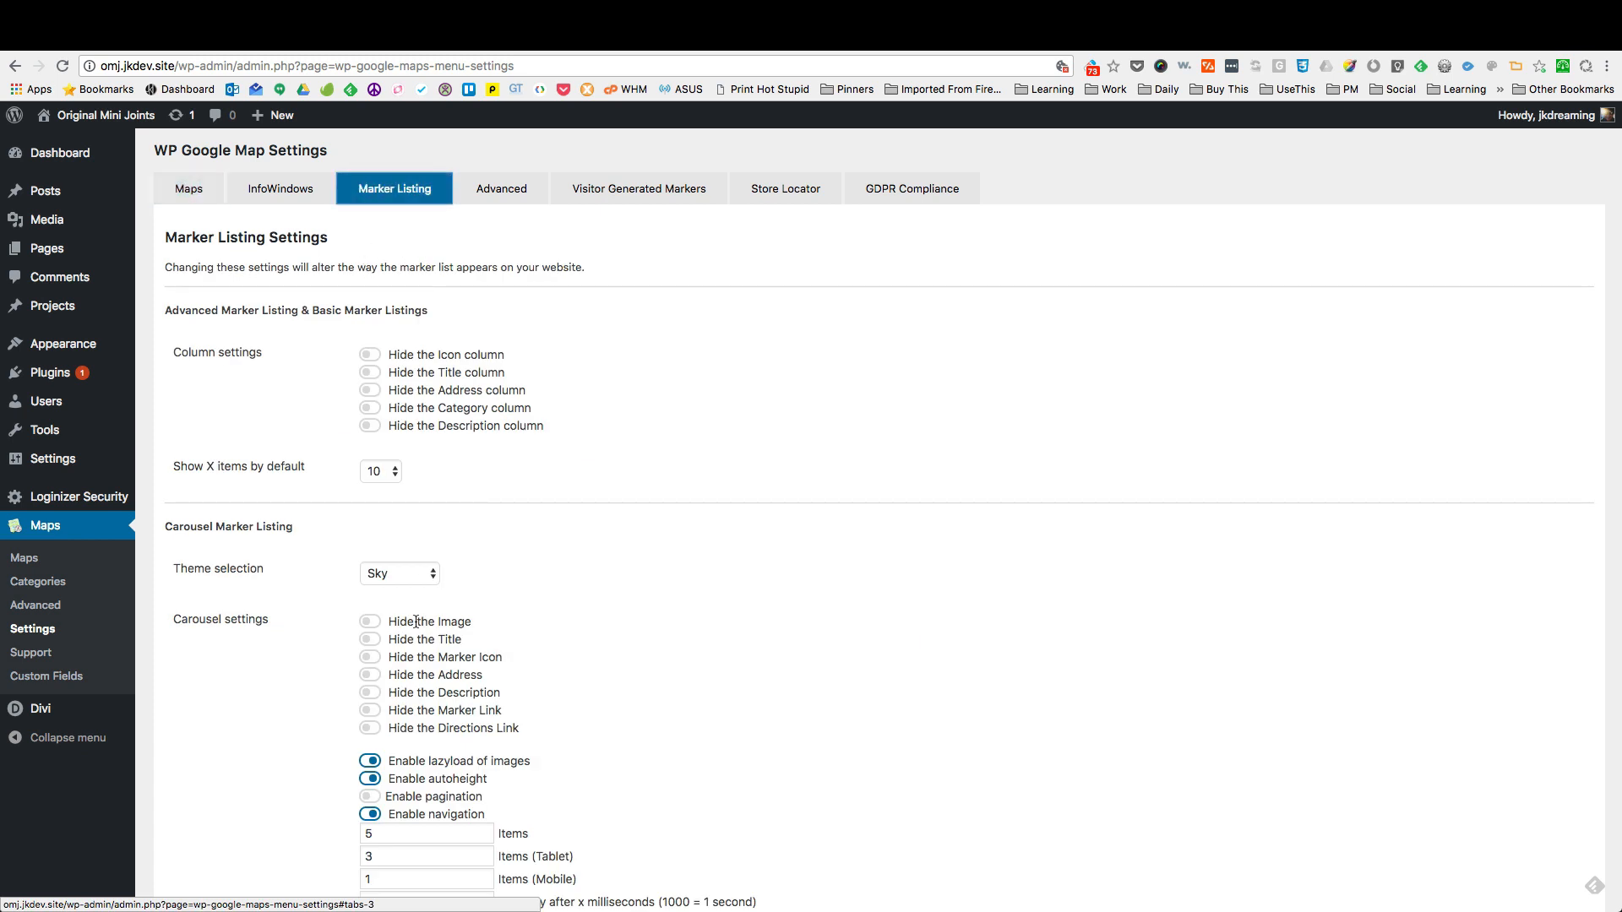
scroll(415, 621, down, 3)
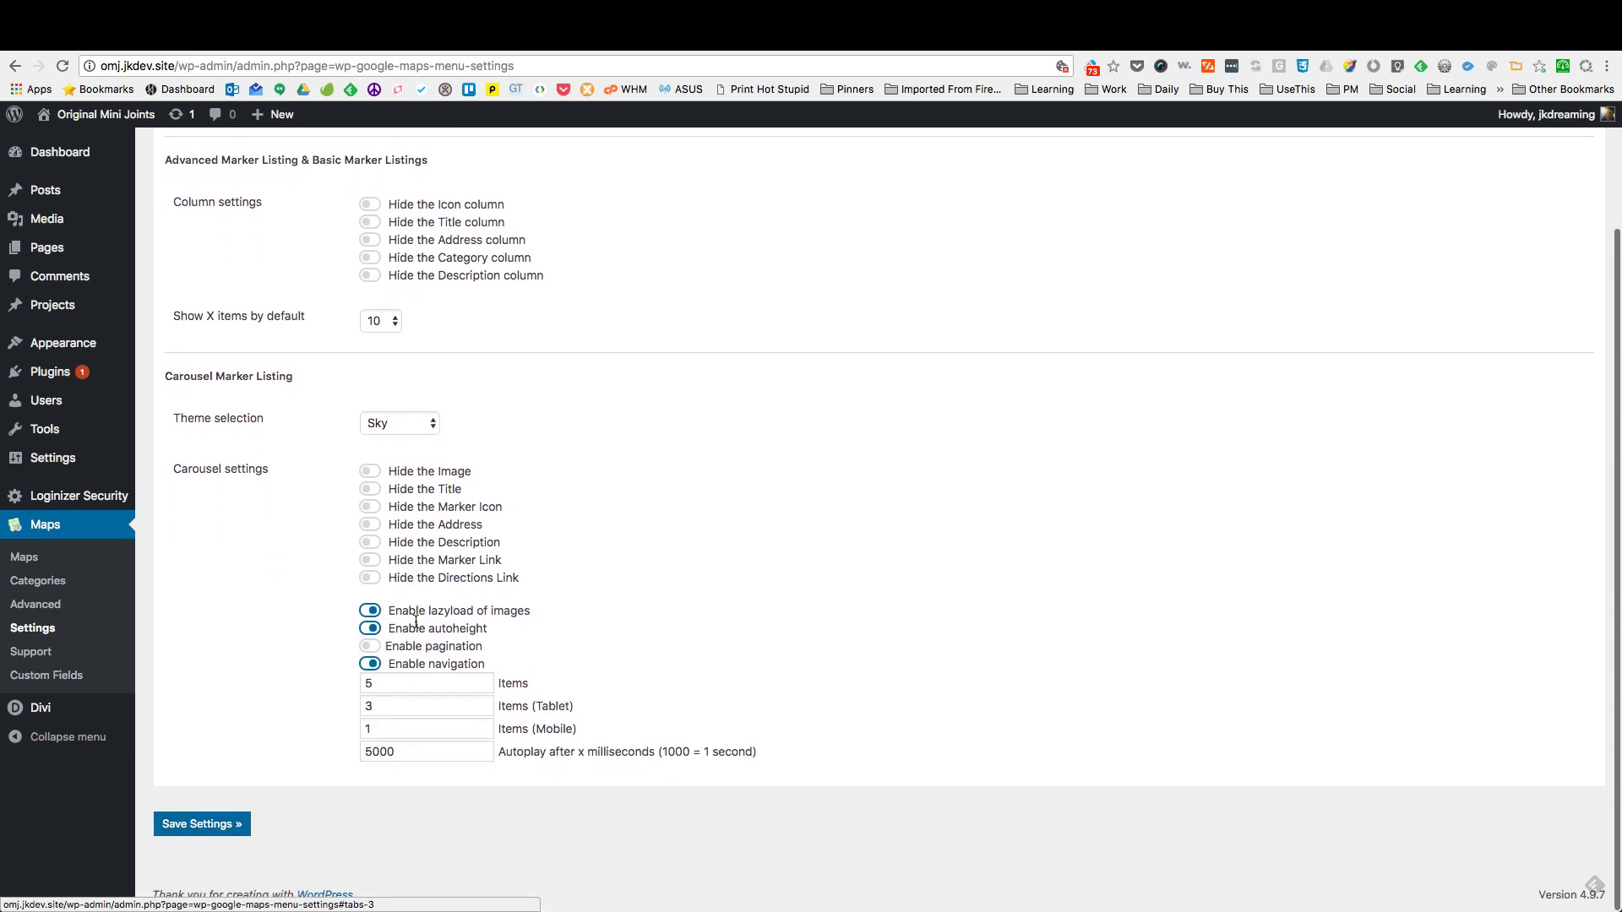
scroll(415, 622, up, 3)
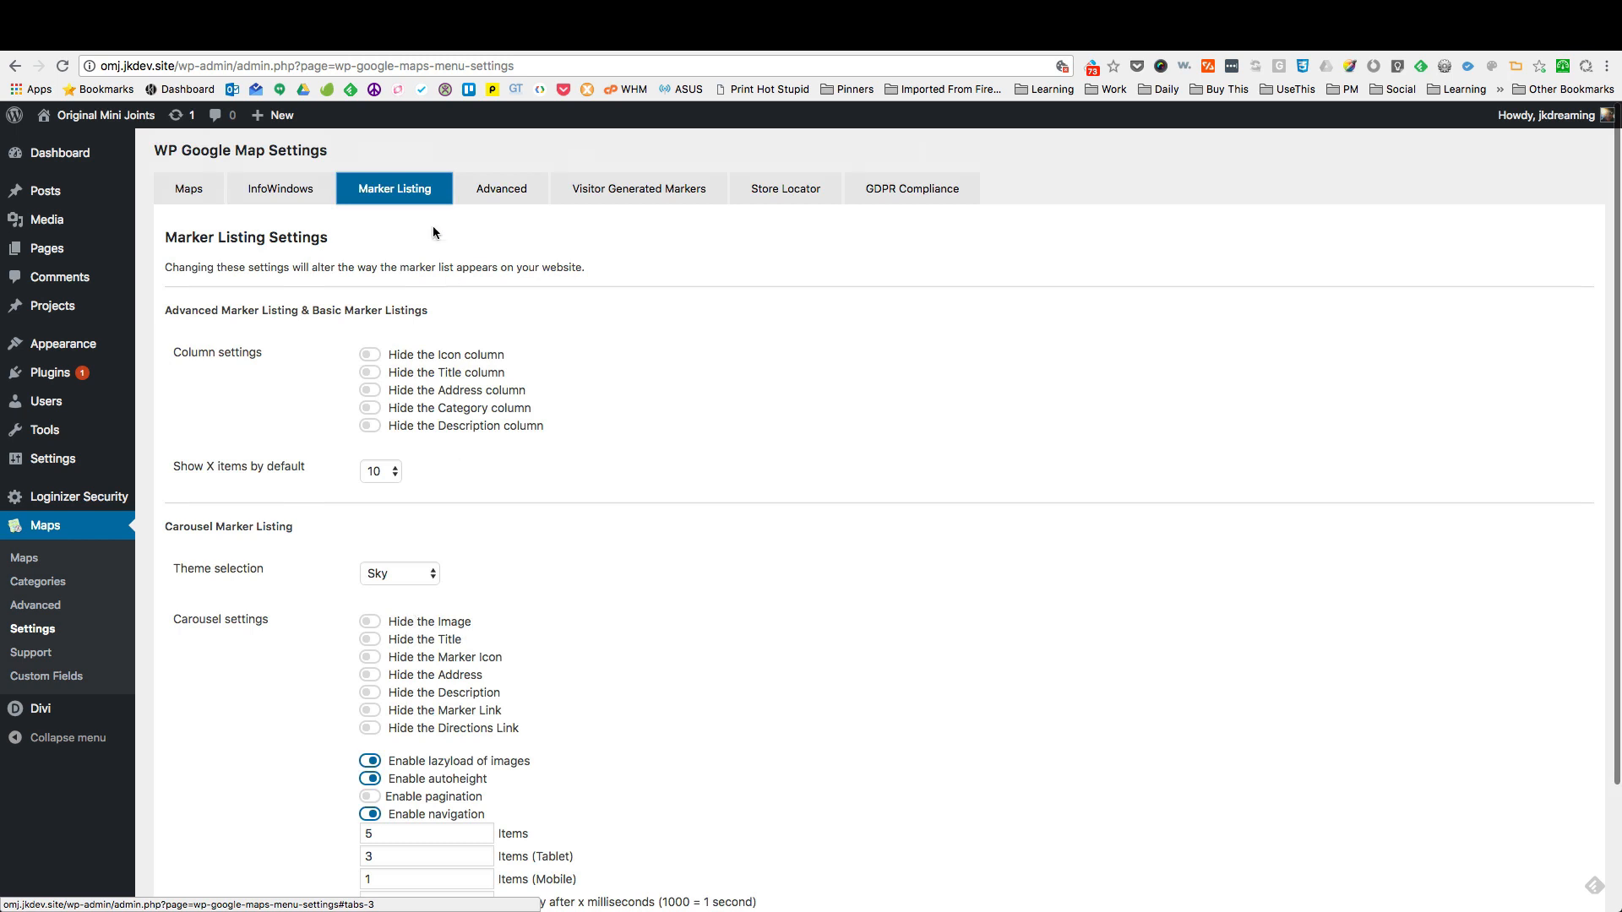
click(490, 187)
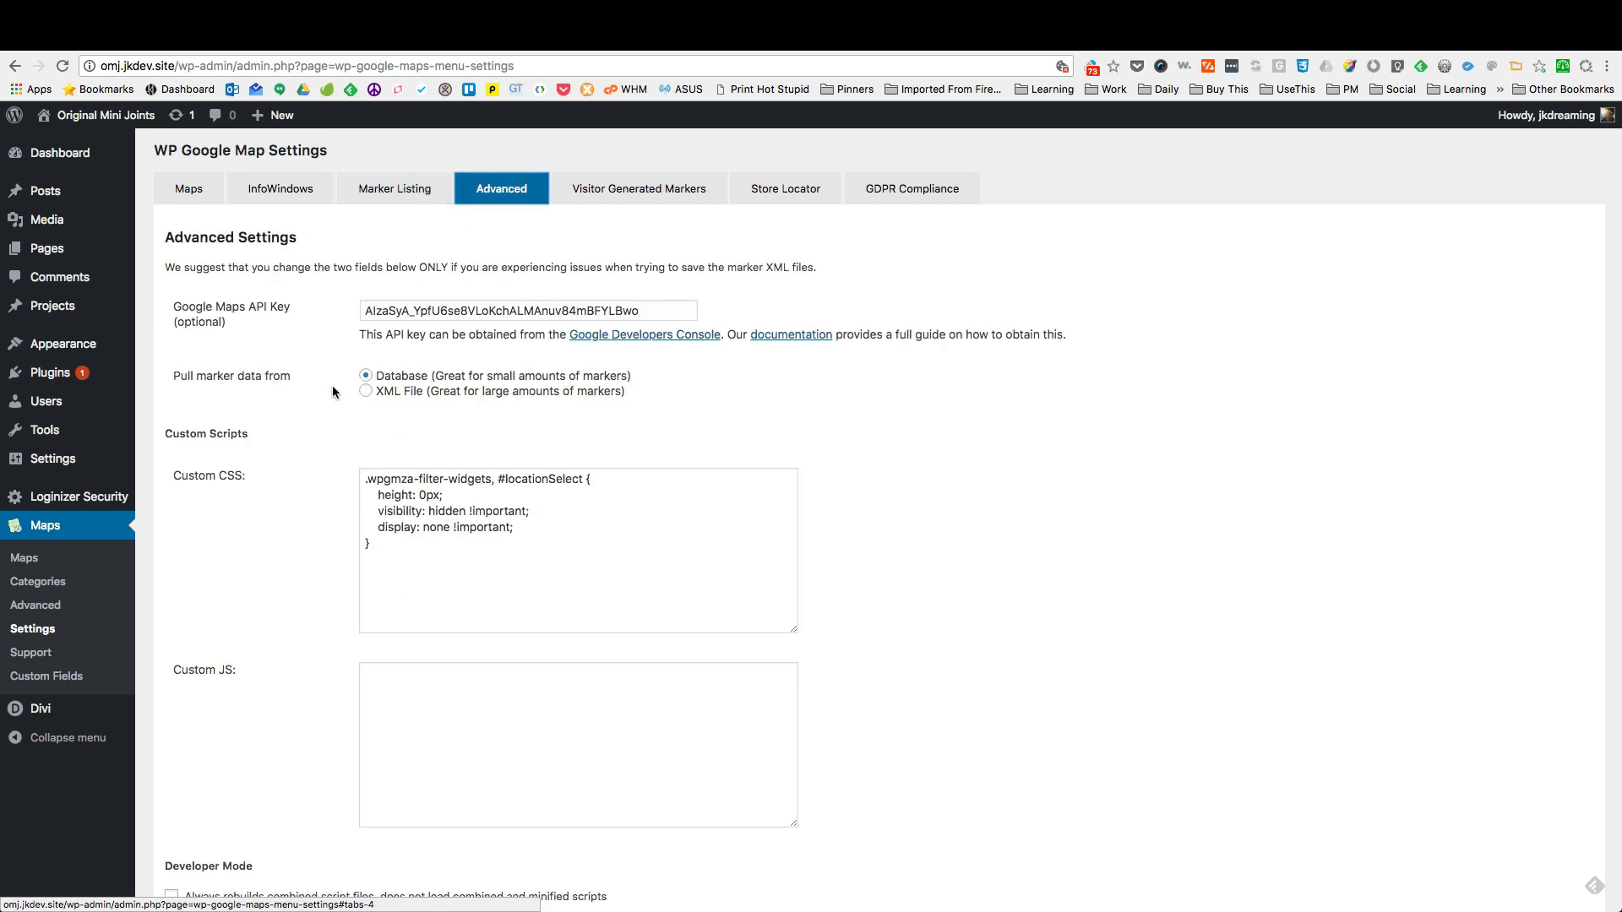
click(657, 195)
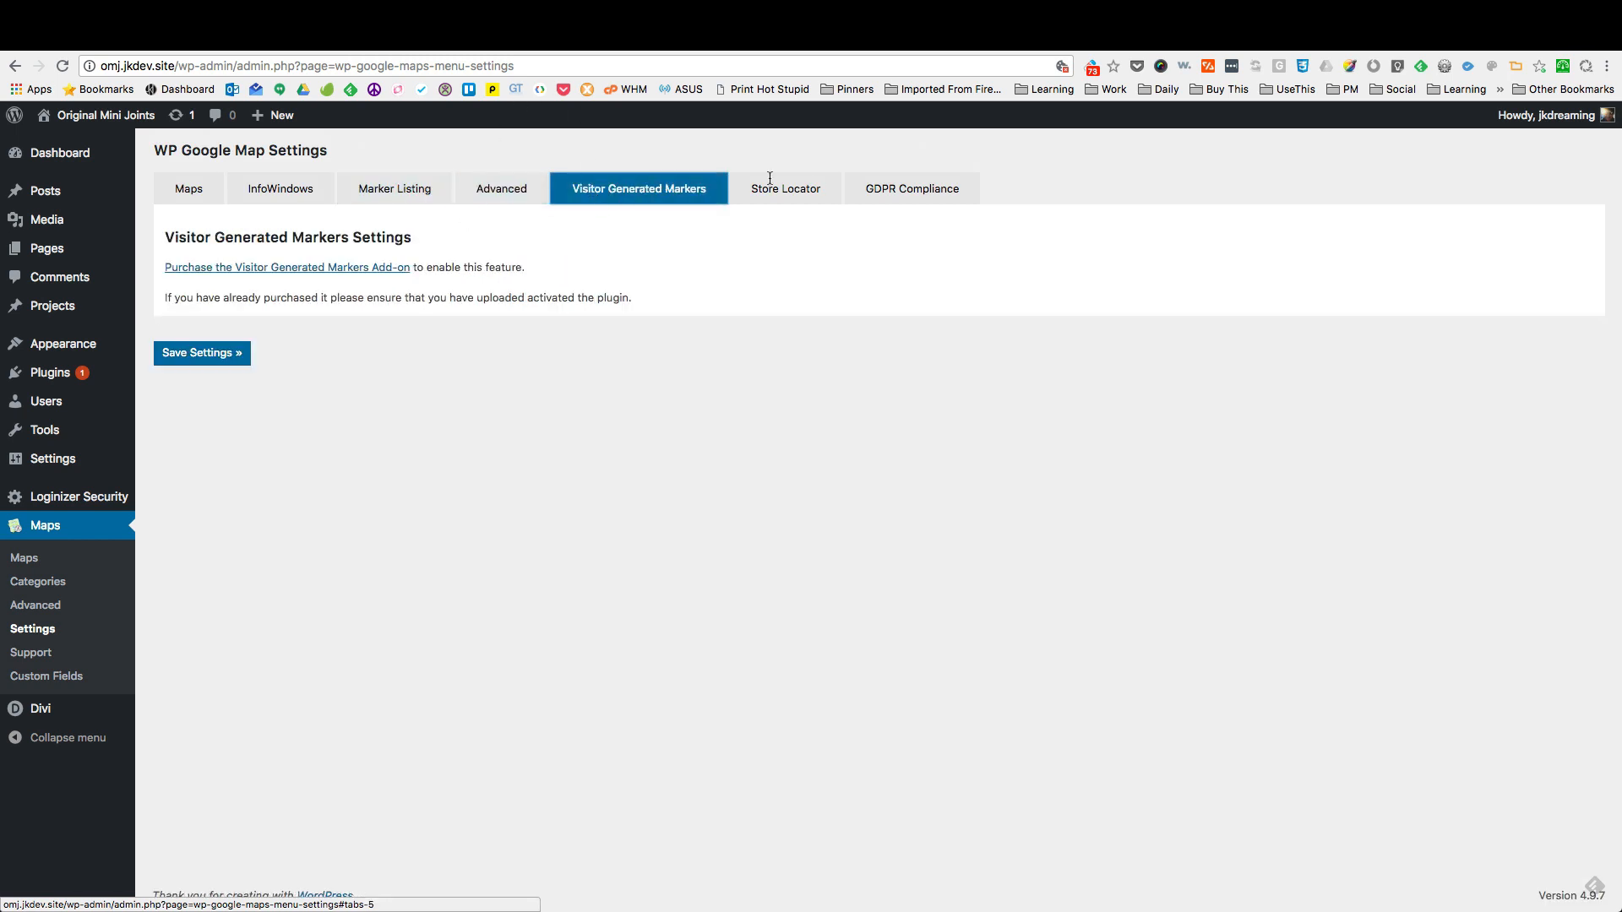
click(822, 188)
click(892, 189)
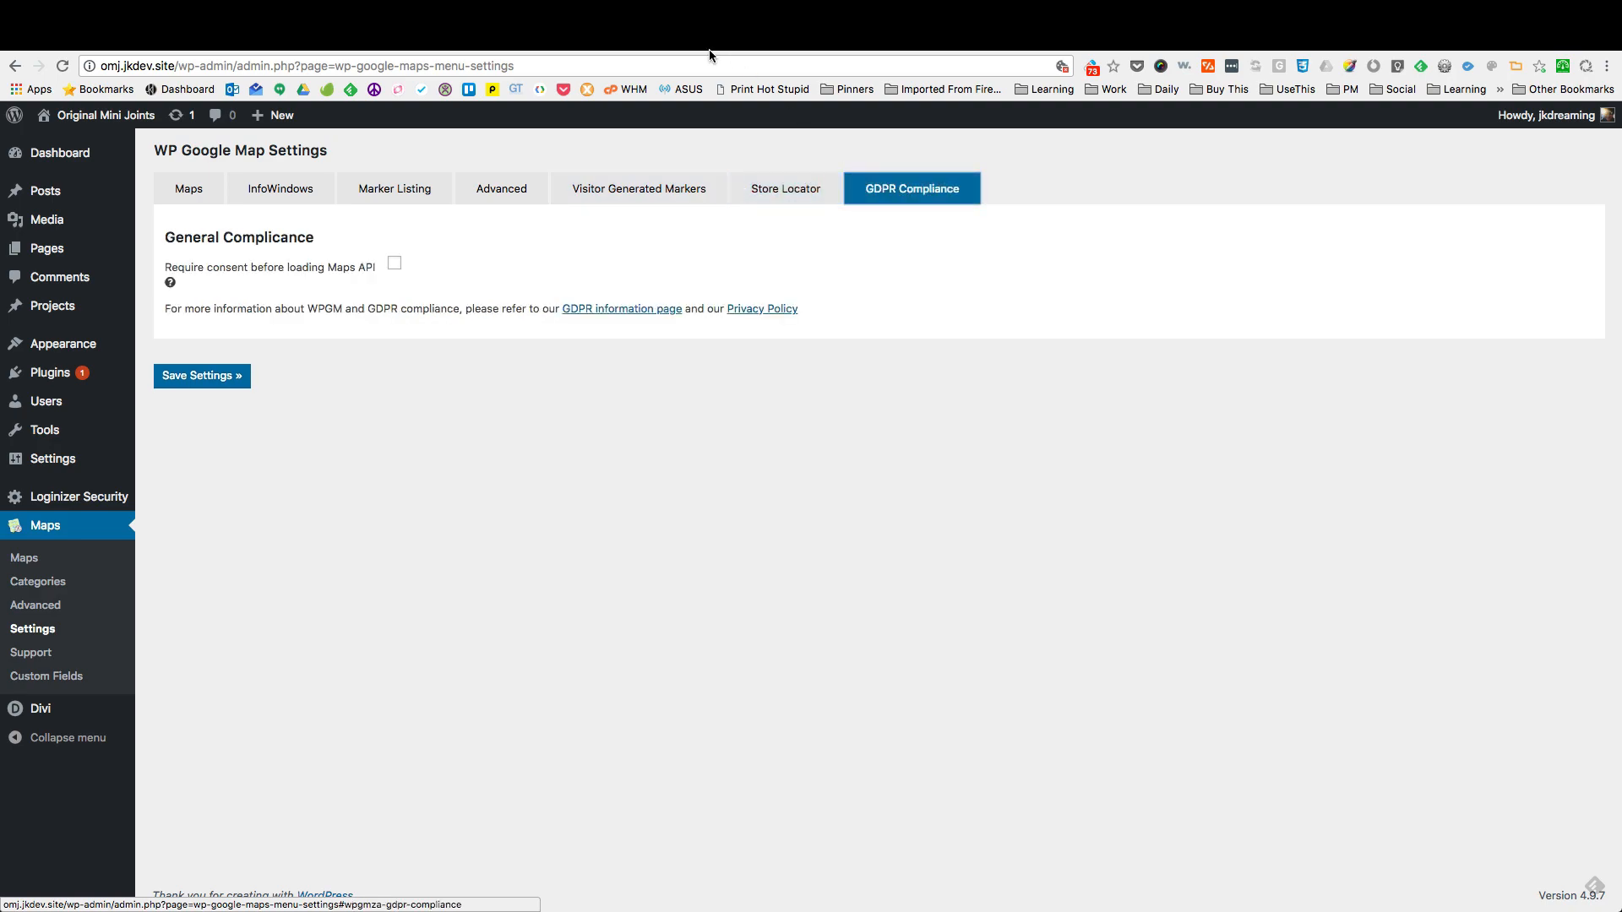
Step: Return to the Find Tripple J map editor and look over its marker list and marker form
click(202, 375)
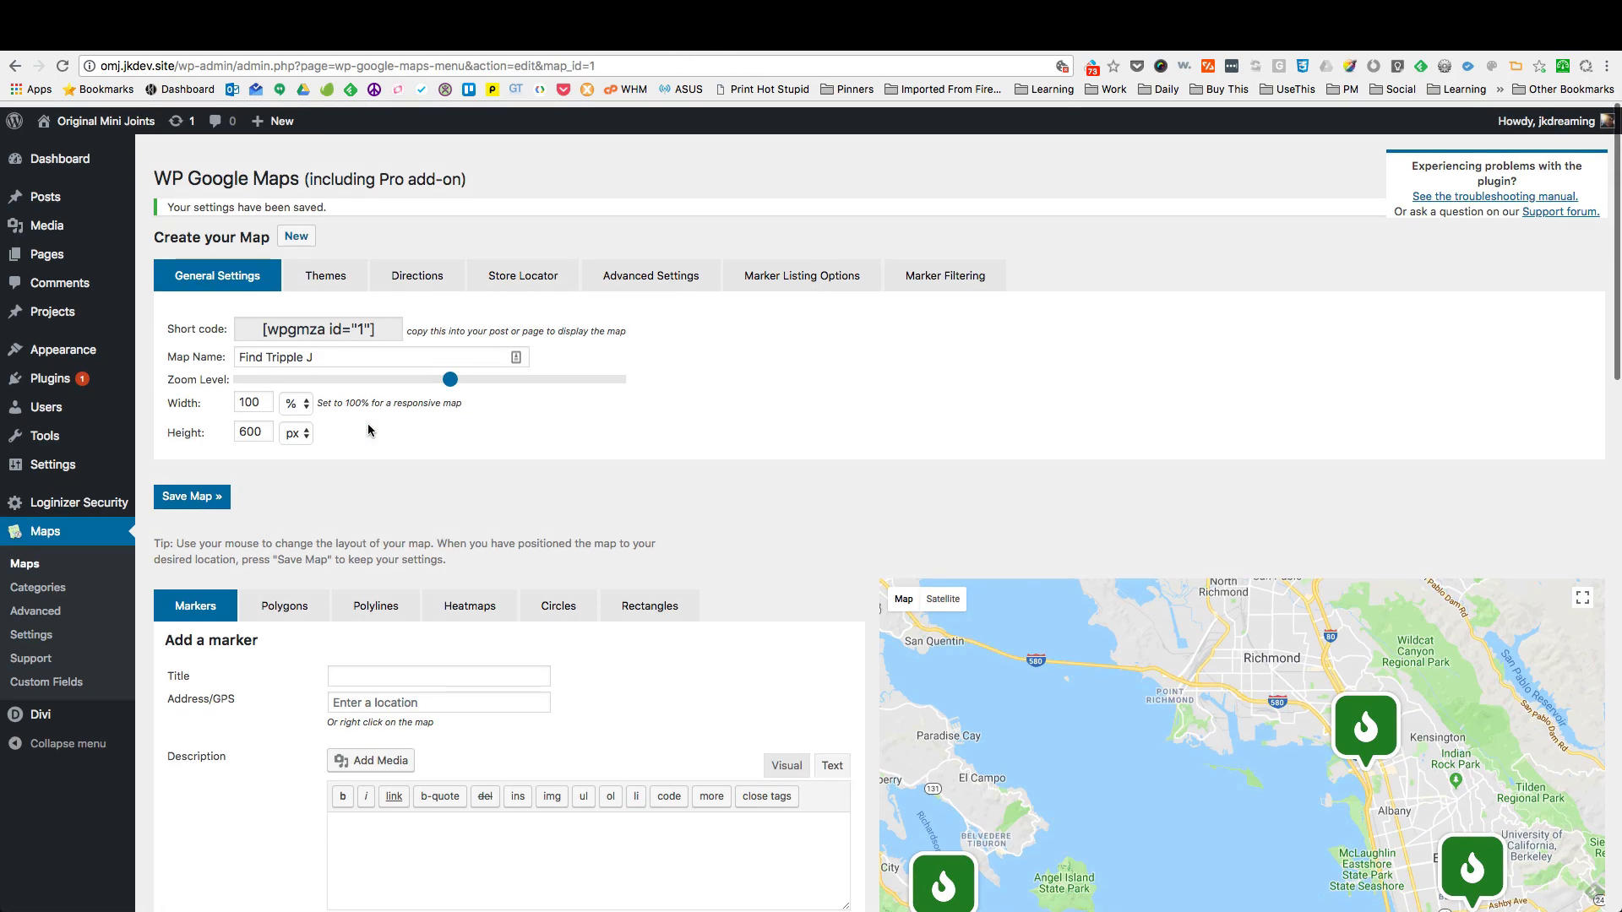
scroll(367, 423, down, 15)
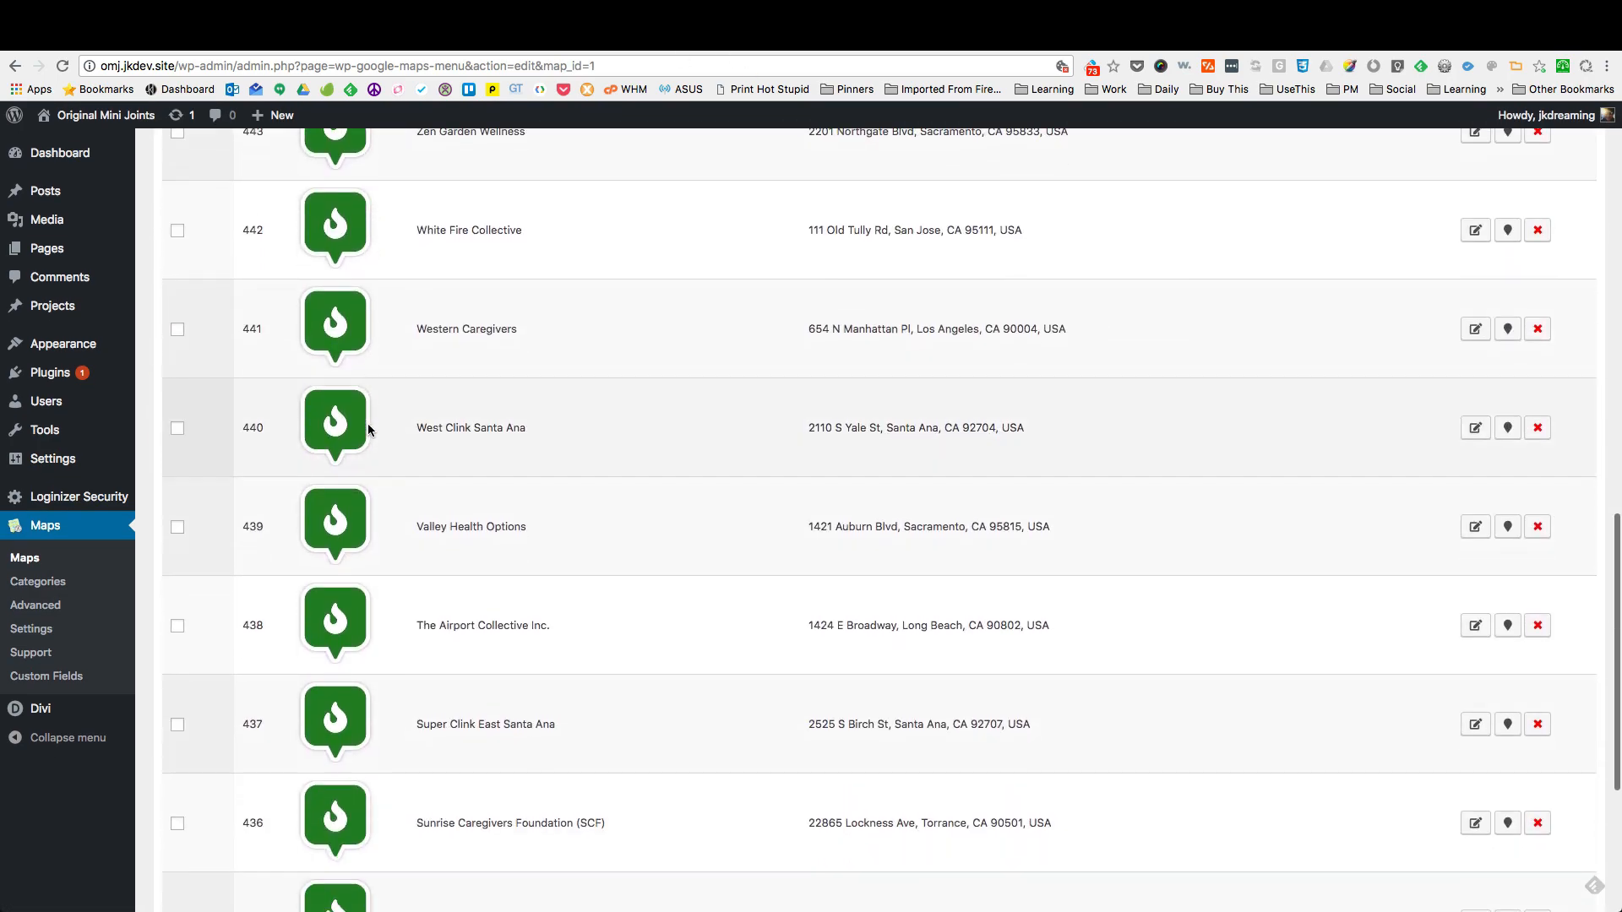
scroll(367, 429, up, 7)
scroll(369, 424, down, 10)
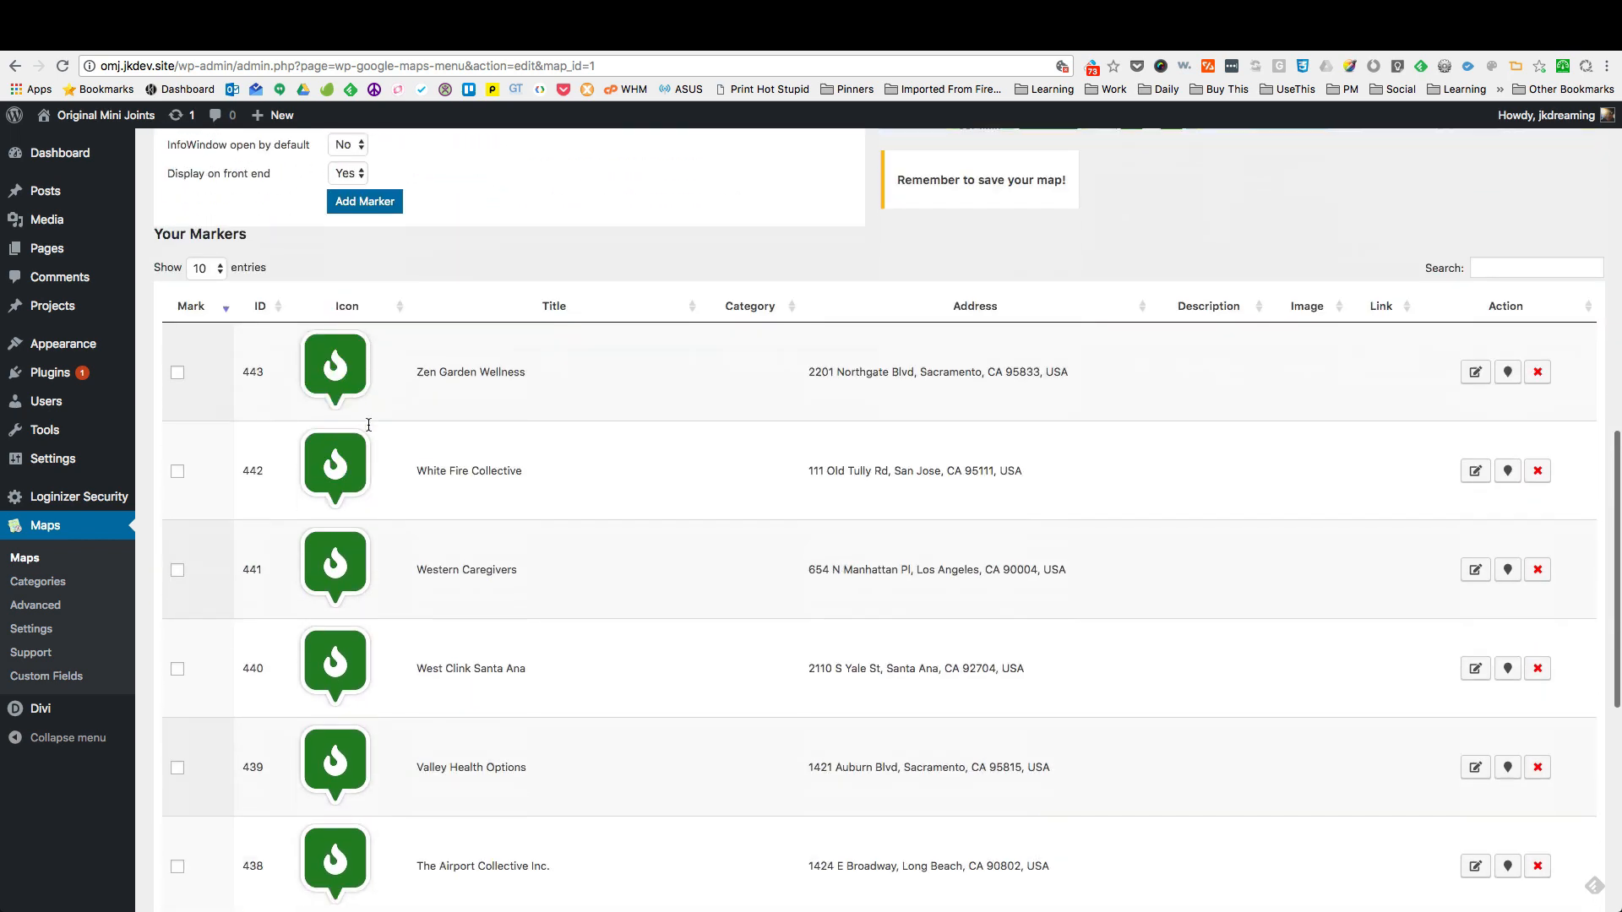
scroll(367, 430, up, 10)
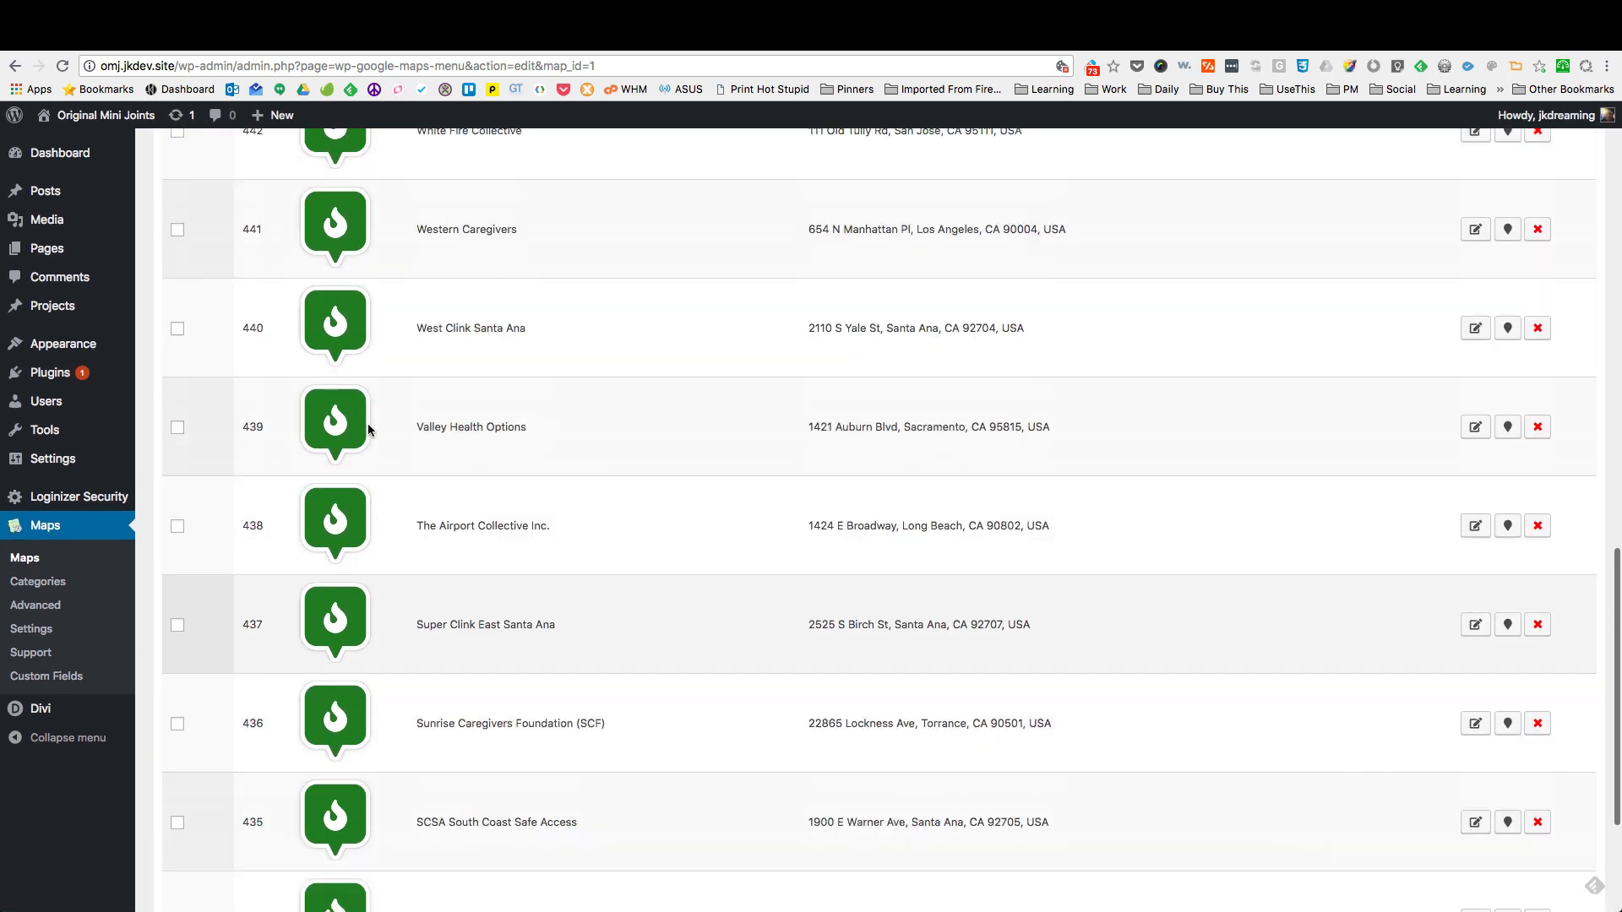
scroll(368, 423, up, 3)
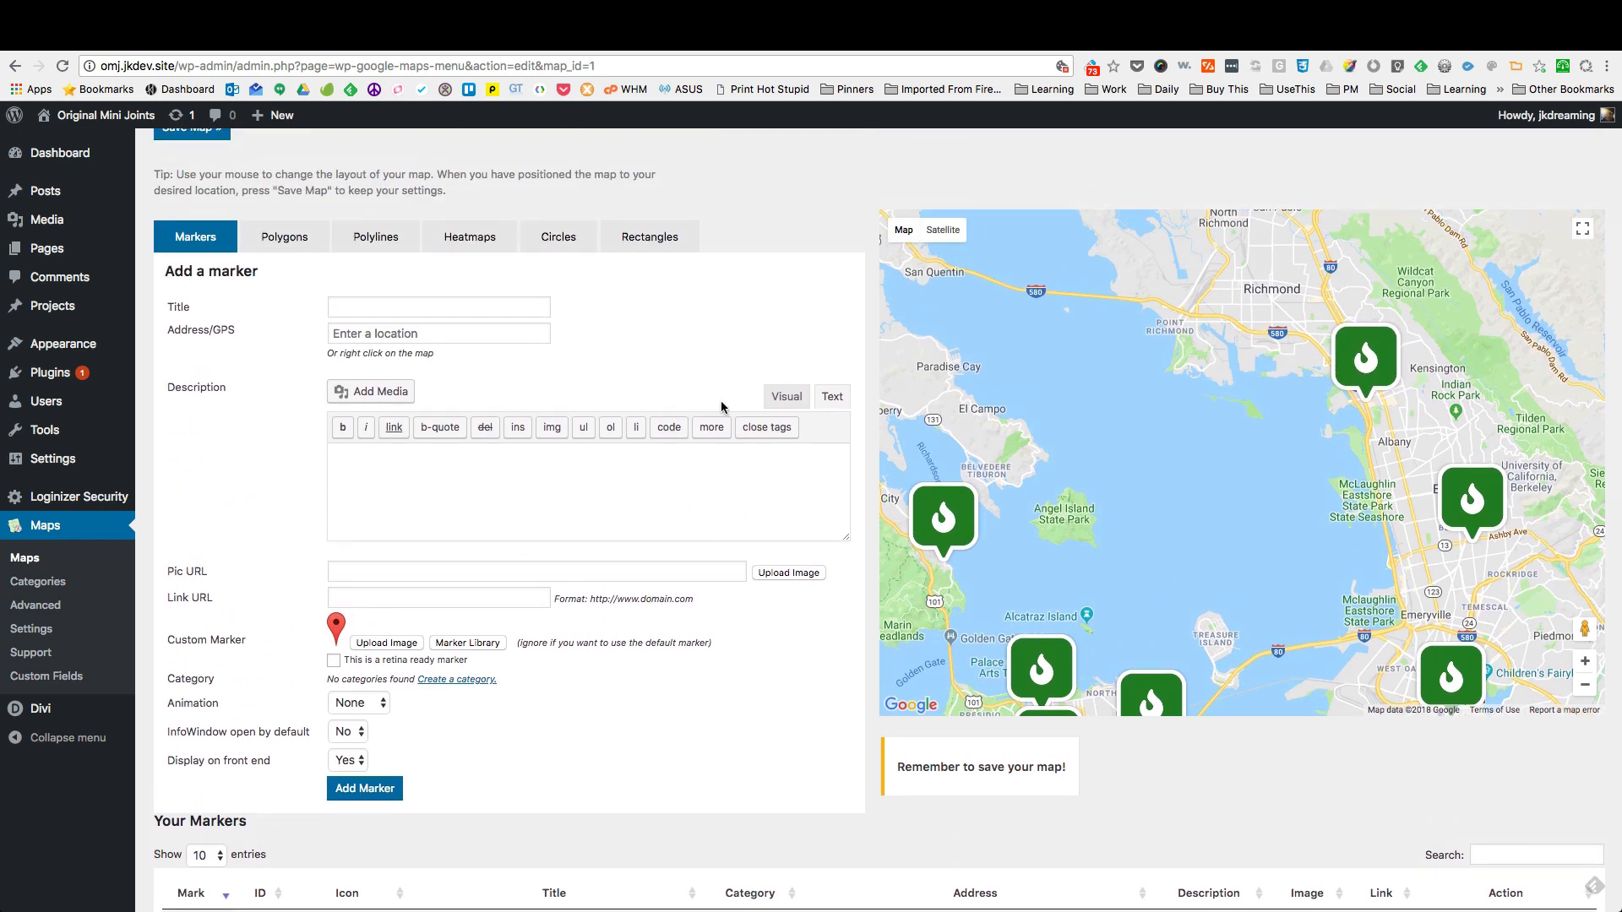
scroll(520, 343, up, 5)
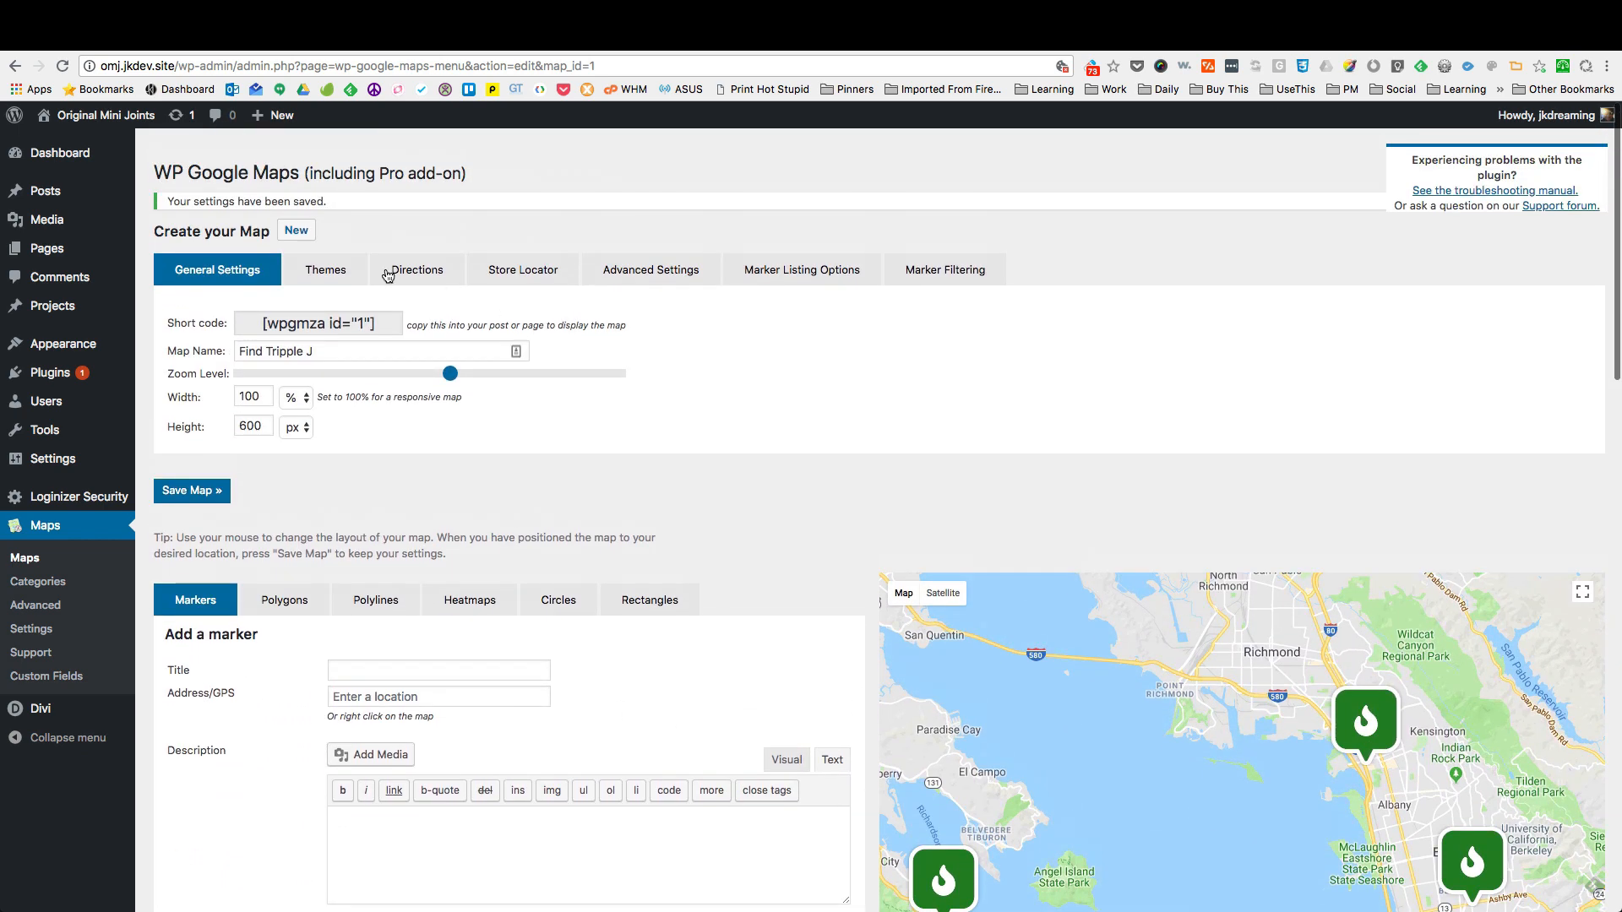
Step: Apply the preset theme with bright blue water and light grey land to the map and save the map
click(319, 267)
click(437, 406)
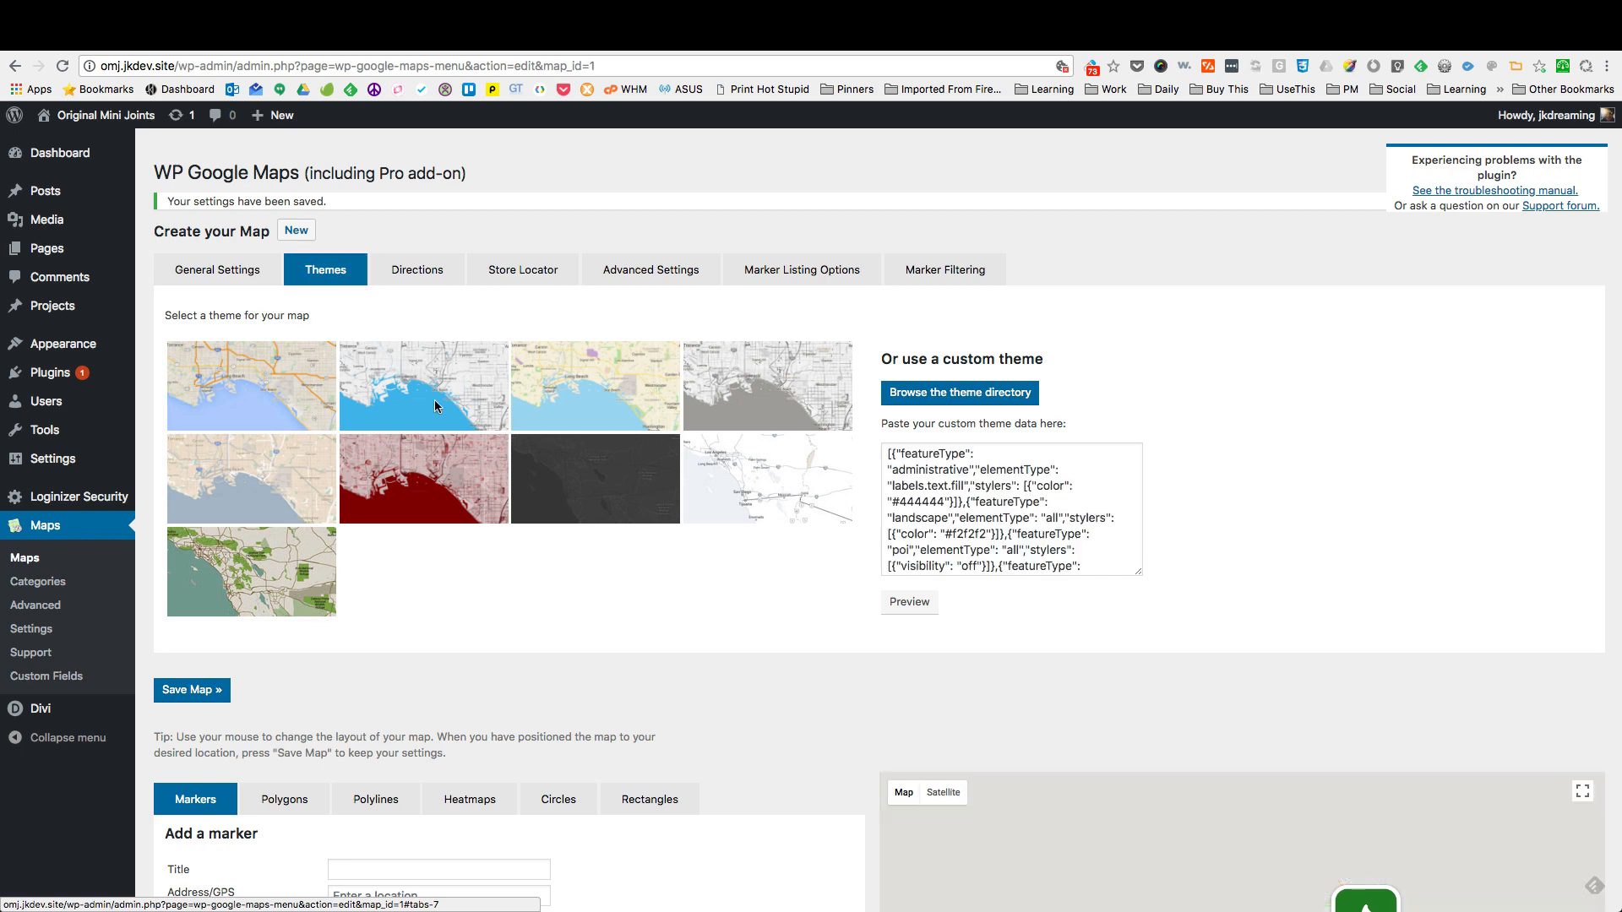
click(175, 691)
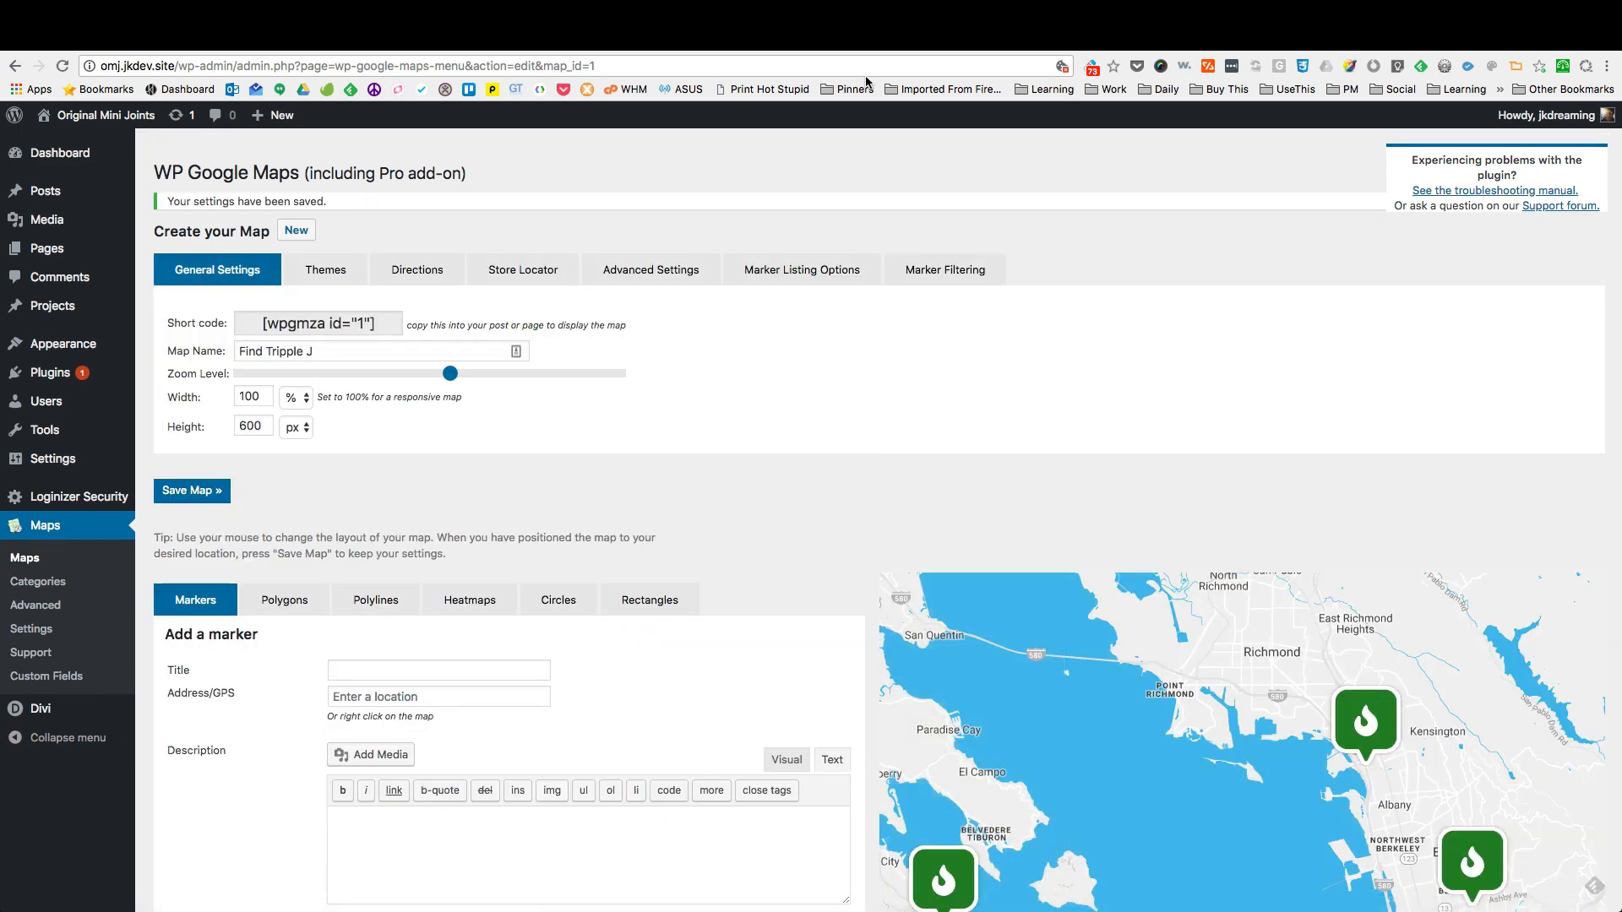
Step: Reload the Find Triple J's page and look over the restyled map within the page layout
click(698, 42)
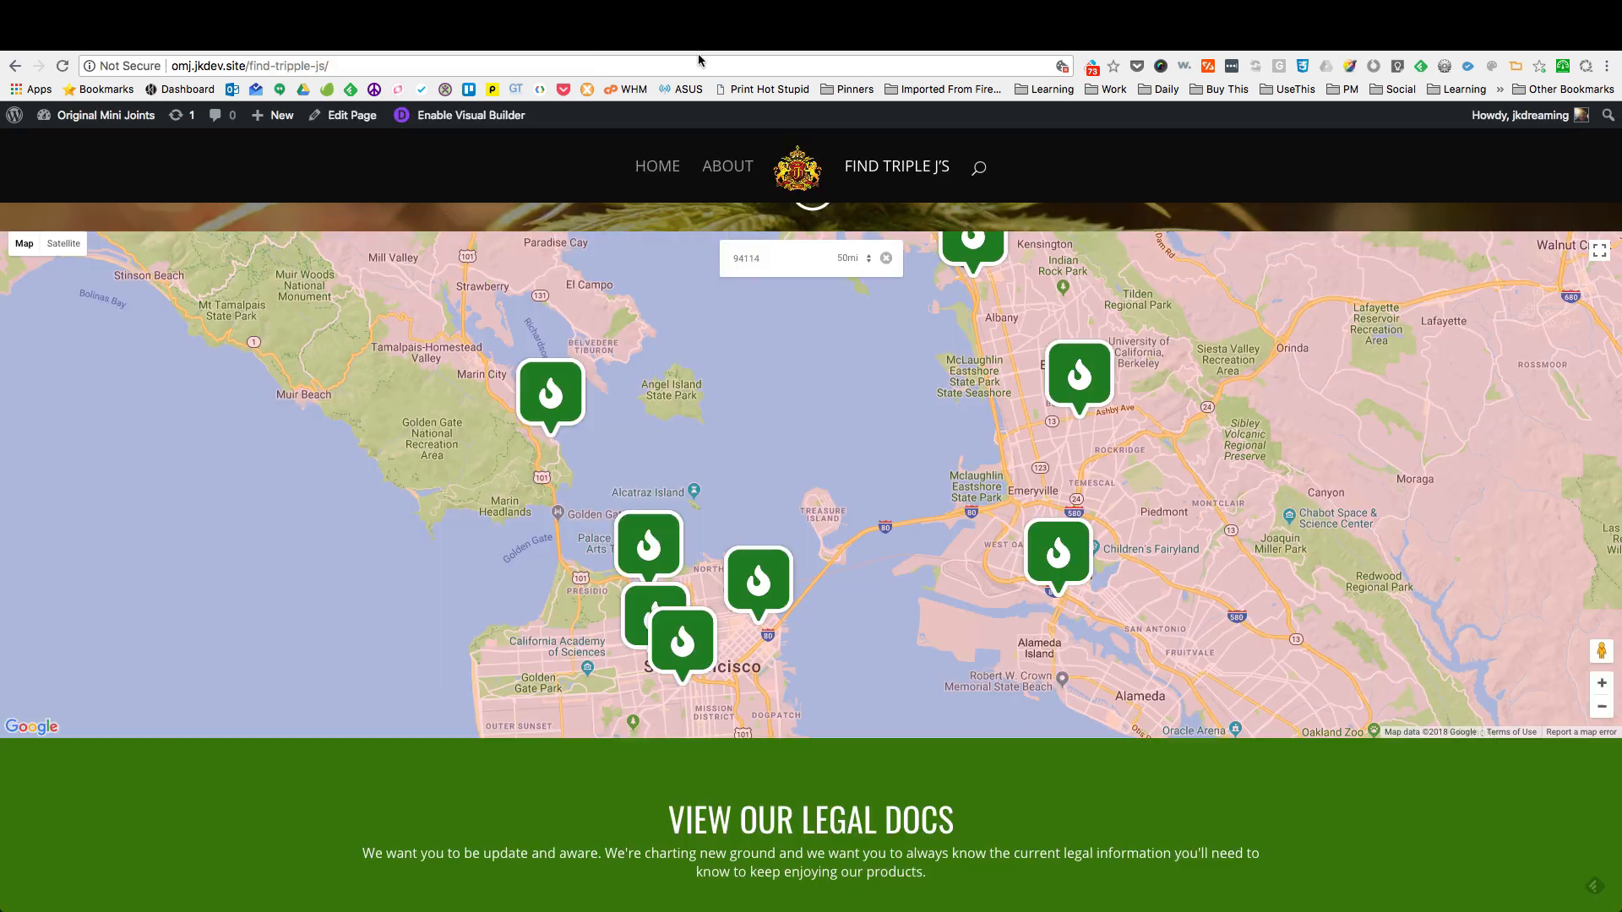
click(62, 66)
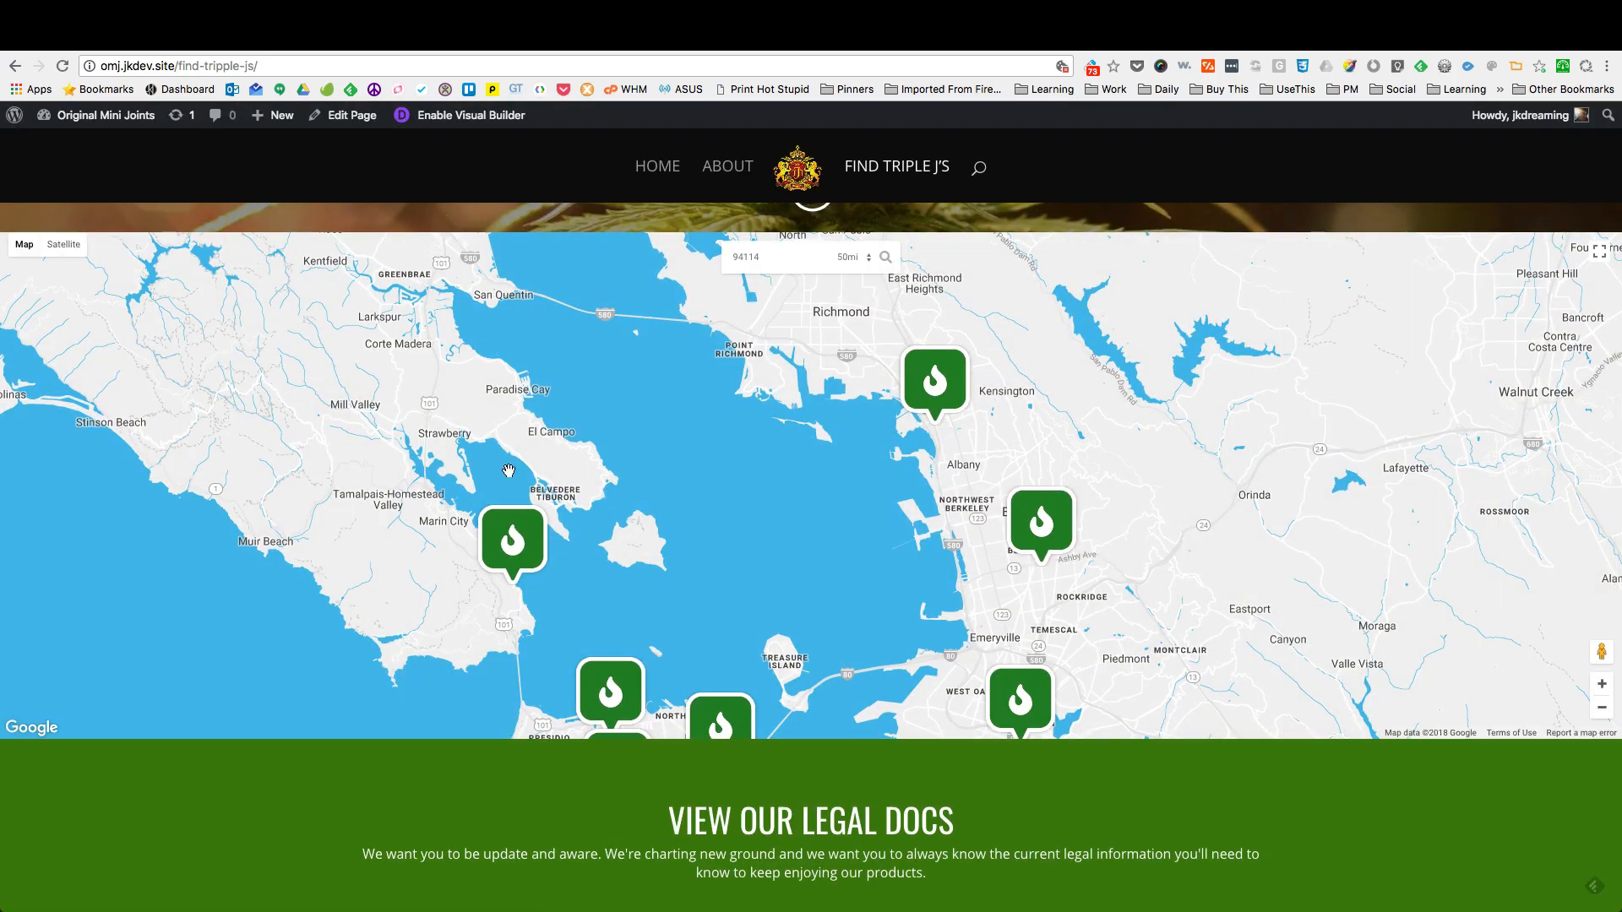
scroll(508, 470, up, 3)
scroll(509, 470, down, 7)
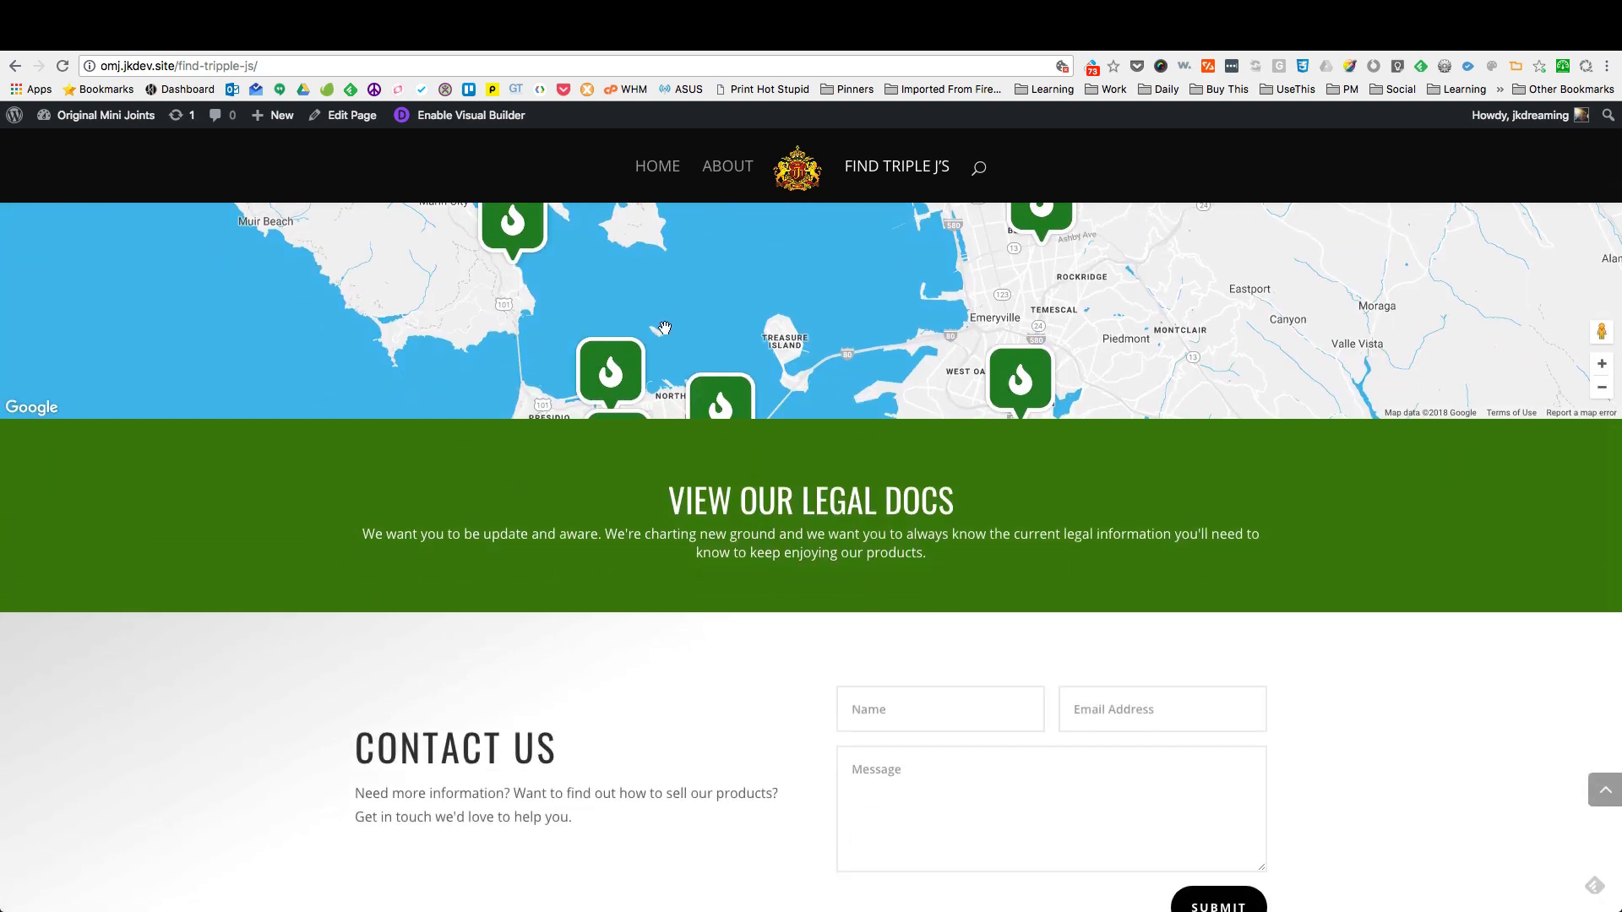
scroll(688, 554, up, 8)
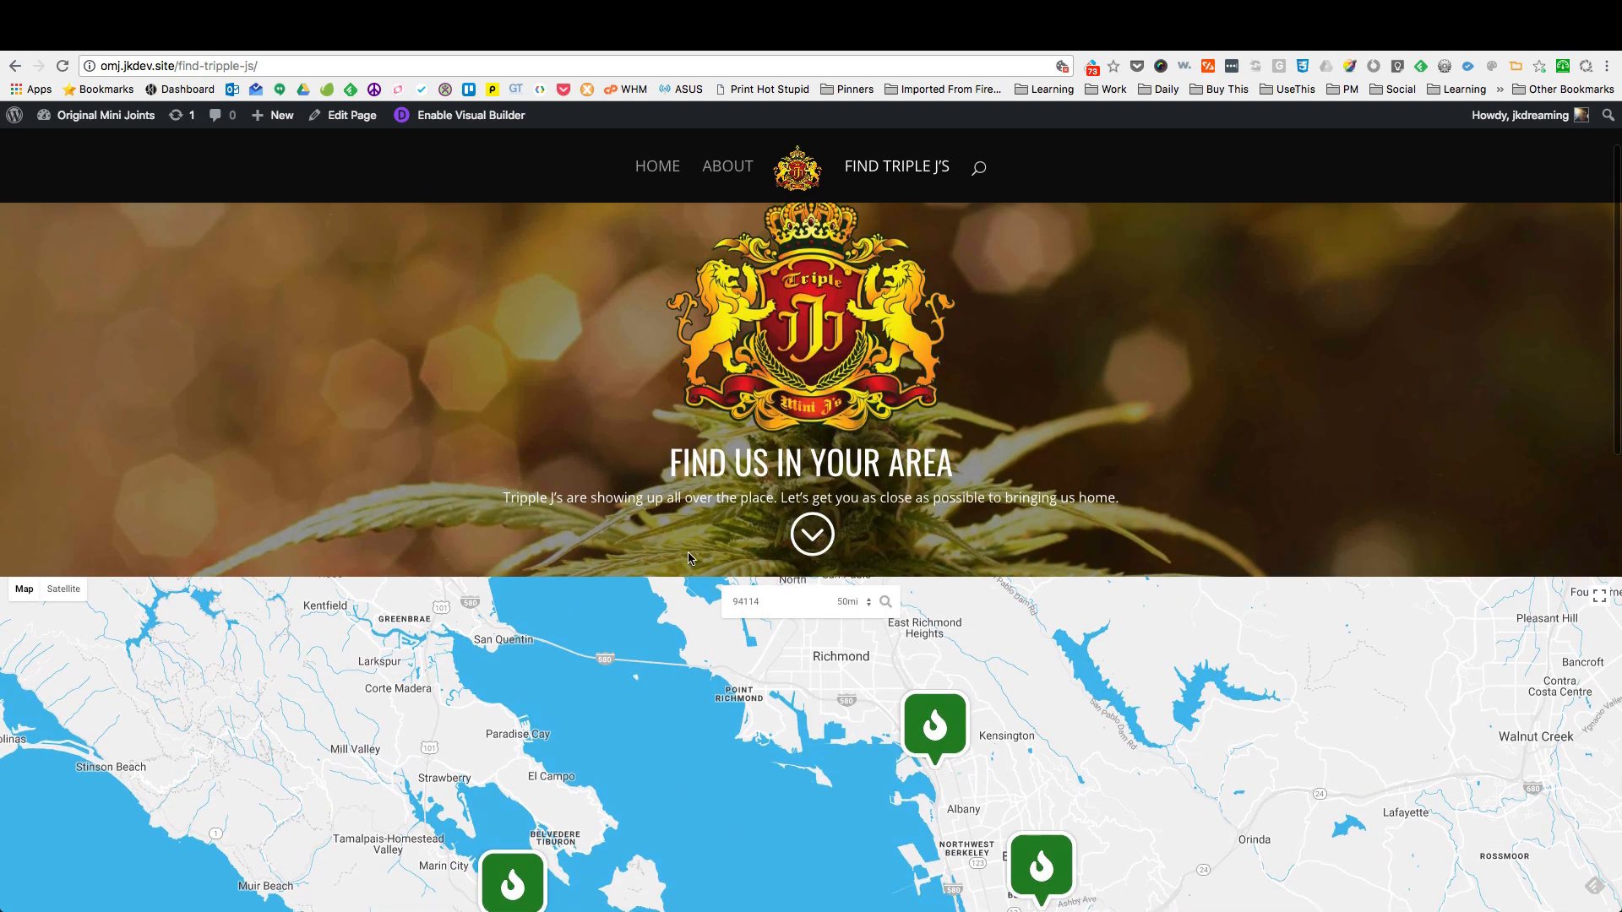
scroll(687, 554, down, 7)
Step: Return to the map editor, centre the map on San Francisco at a closer zoom level, and save the map
key(ctrl+shift+Tab)
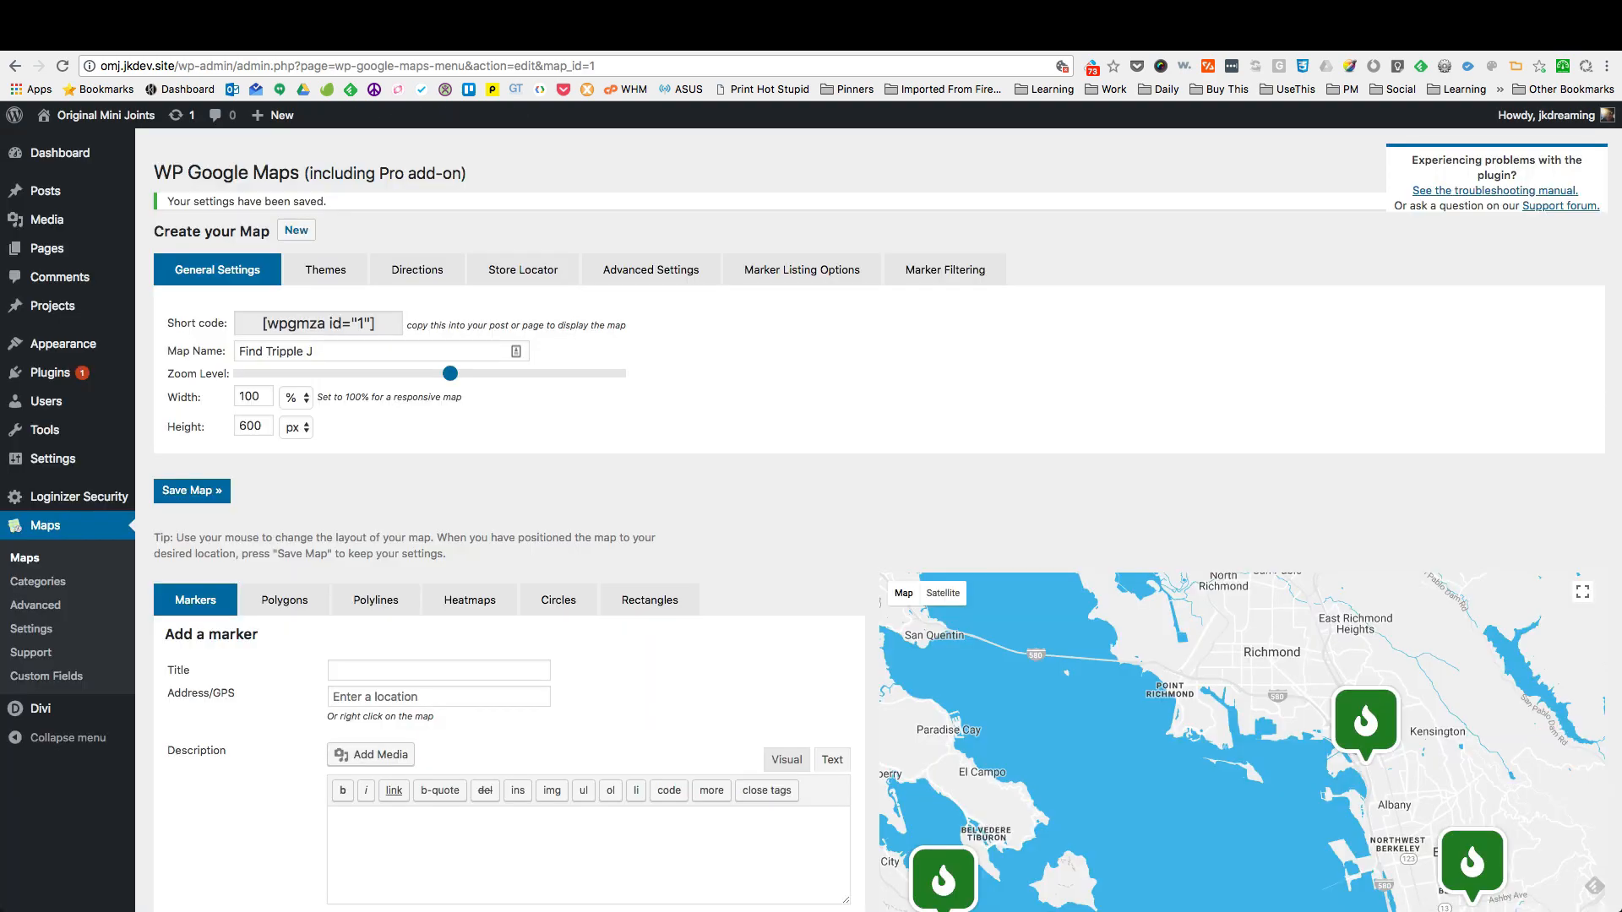
scroll(943, 507, down, 3)
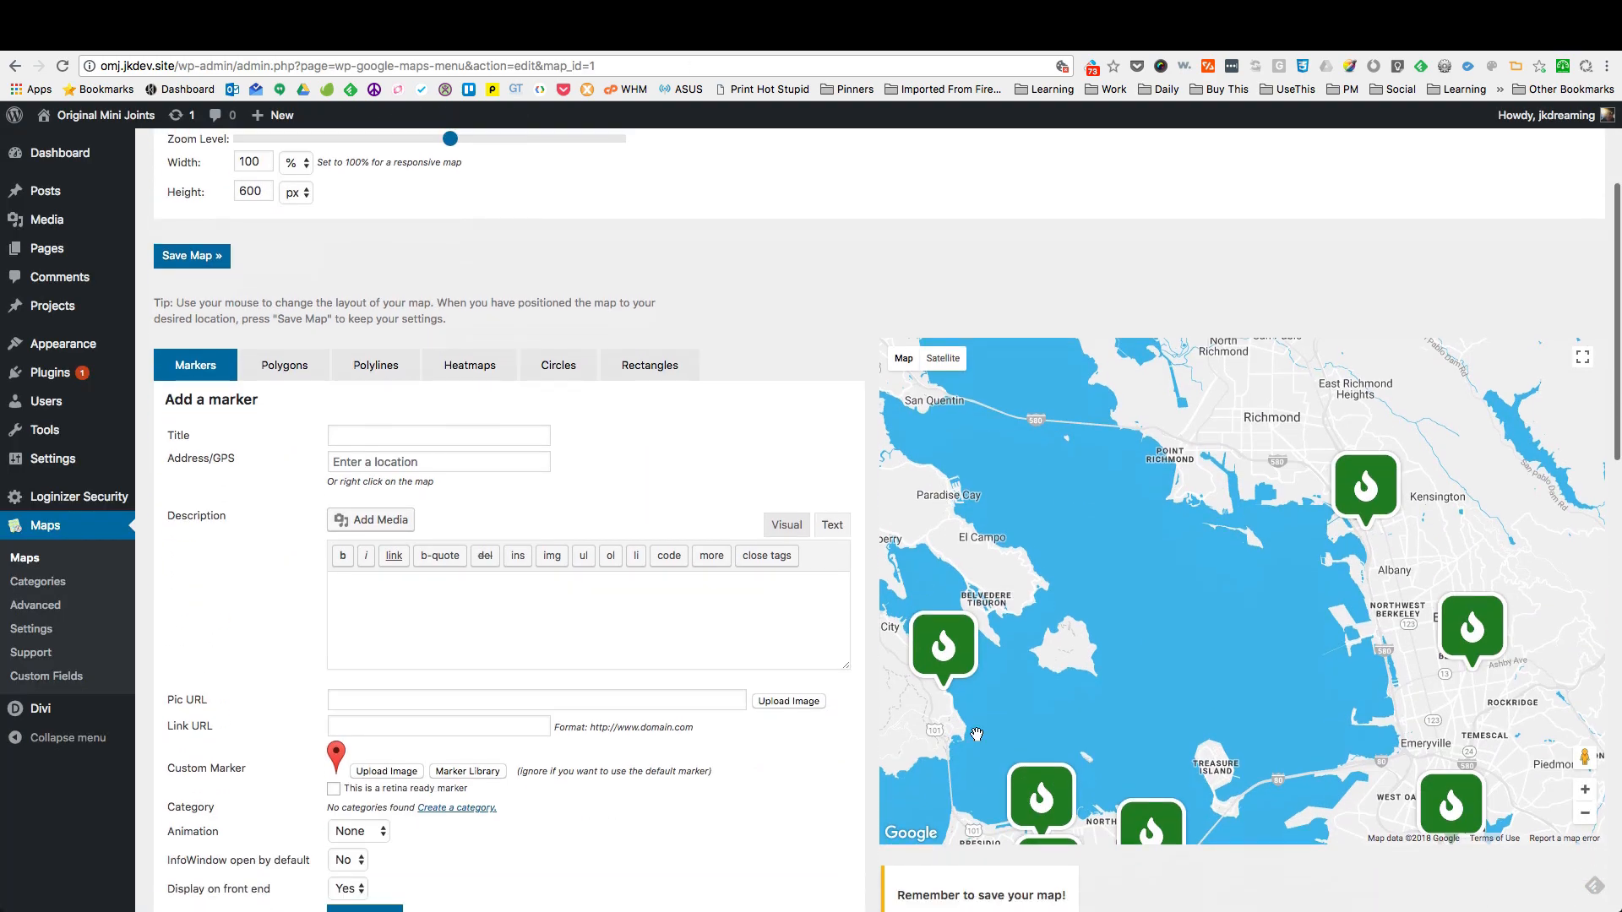
drag(1069, 710, 1103, 582)
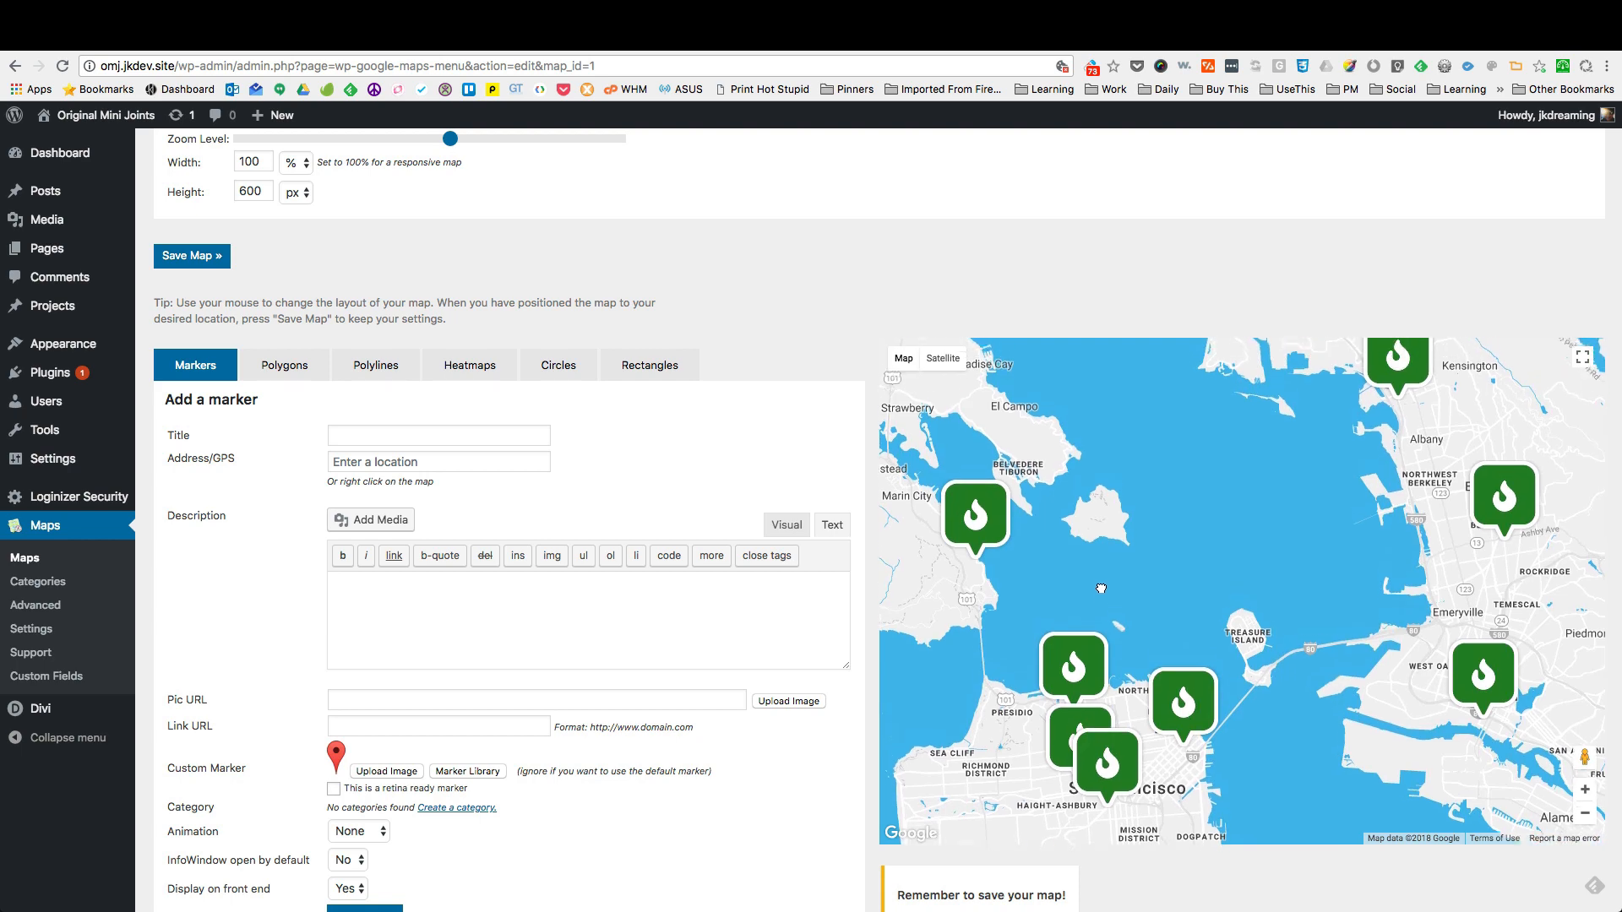
click(1585, 789)
drag(1144, 779, 1115, 667)
scroll(1115, 667, down, 1)
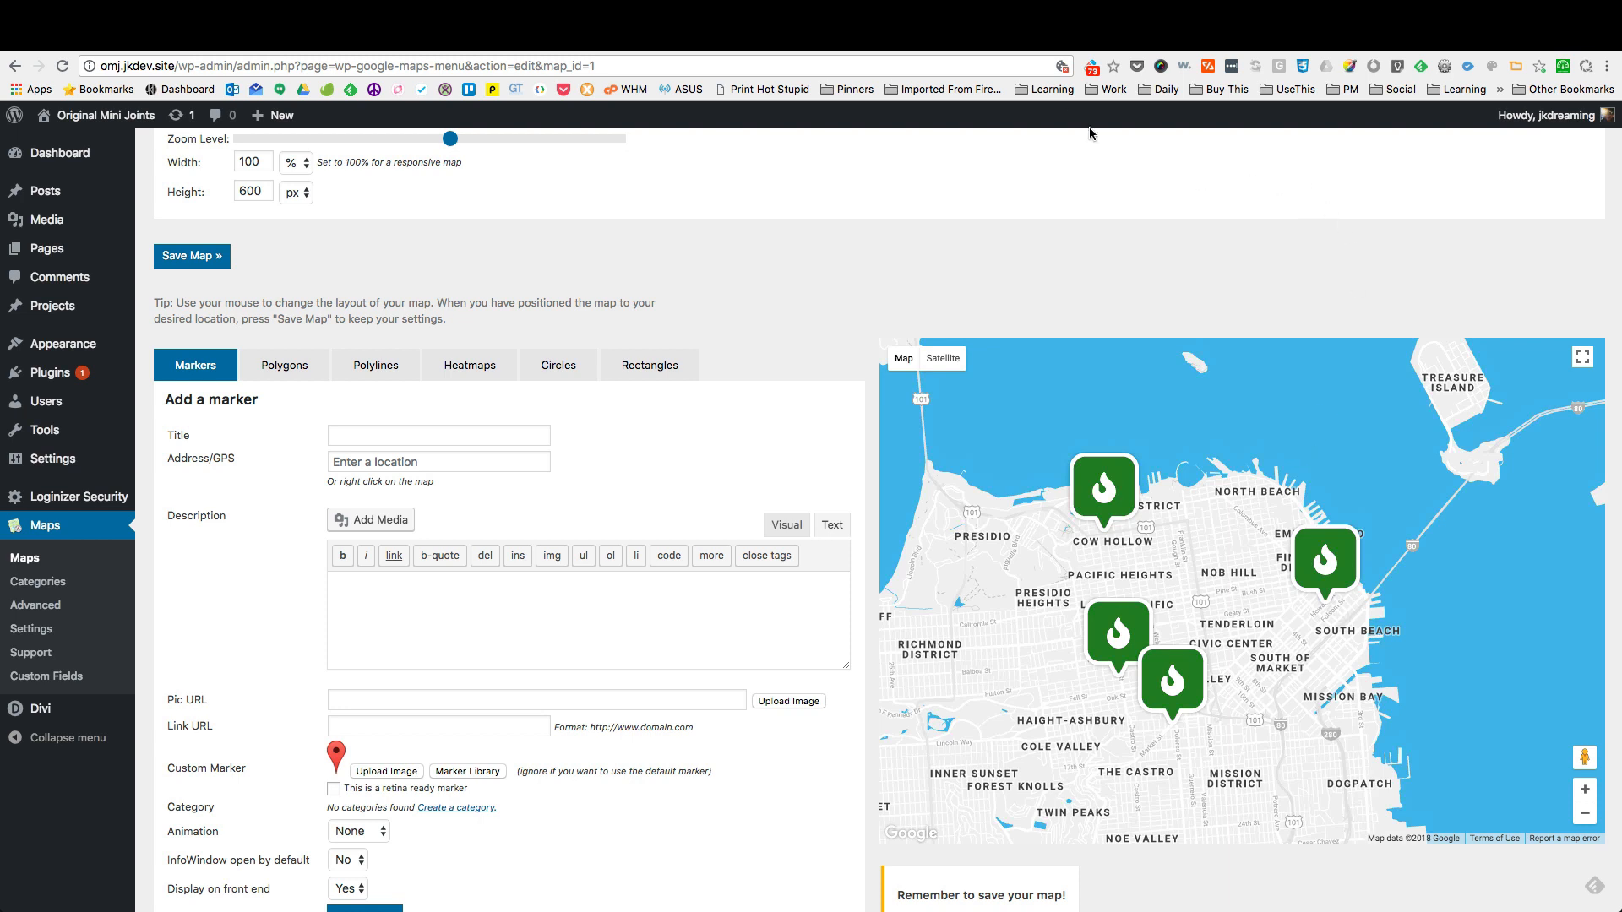
click(1095, 49)
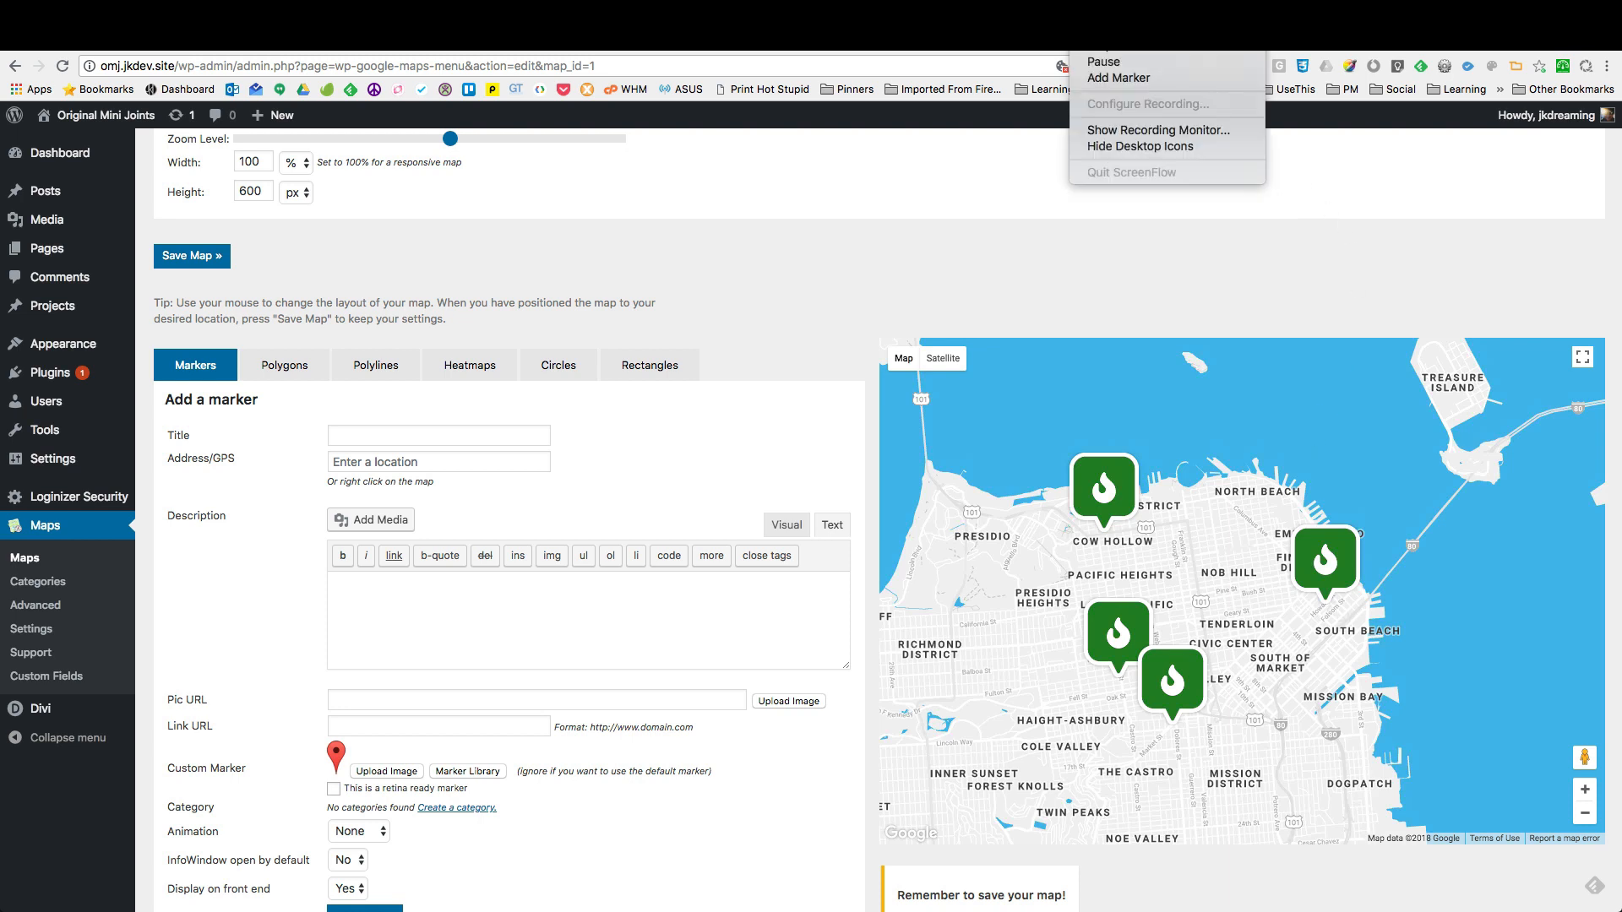
click(1095, 63)
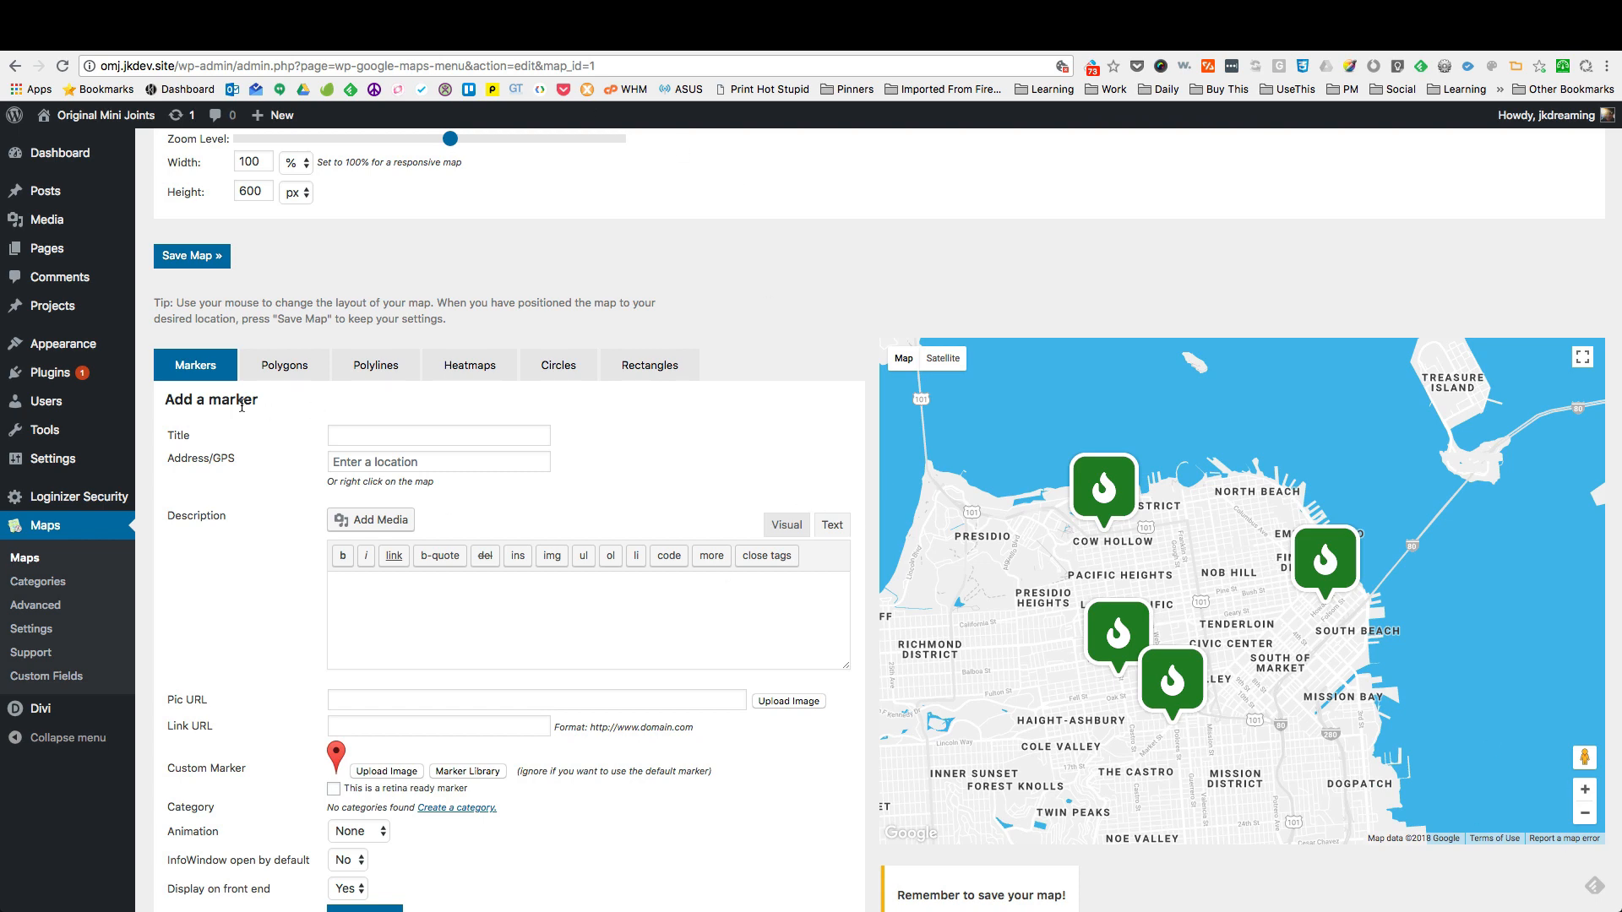
click(189, 257)
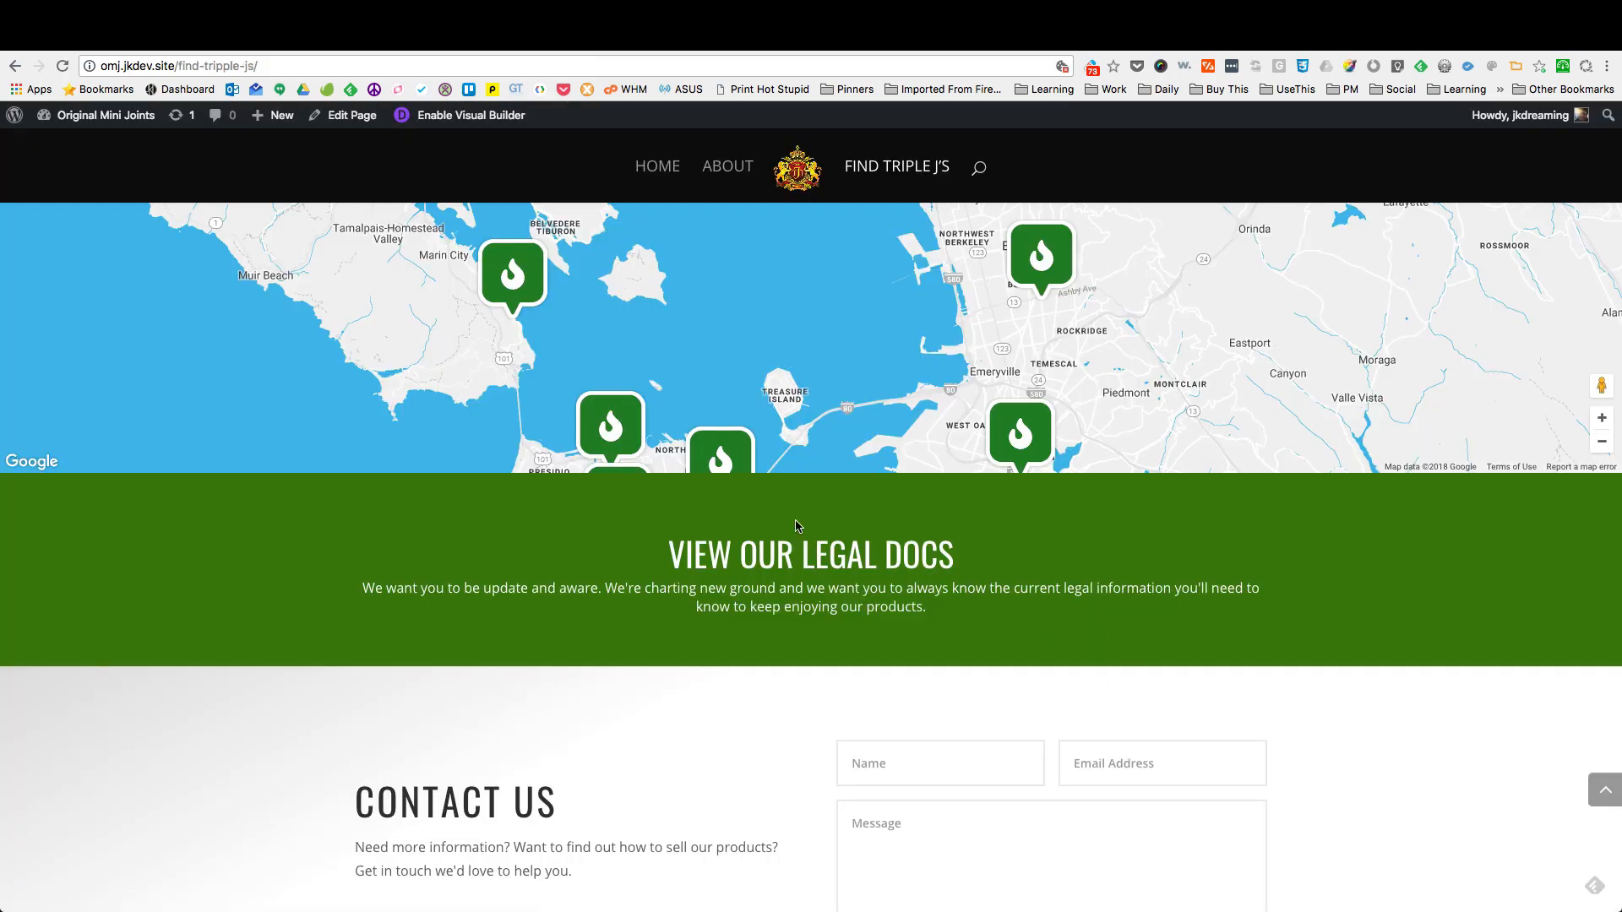
Step: Reload the Find Triple J's page and check the map's starting position and zoom within the page layout
scroll(798, 525, up, 8)
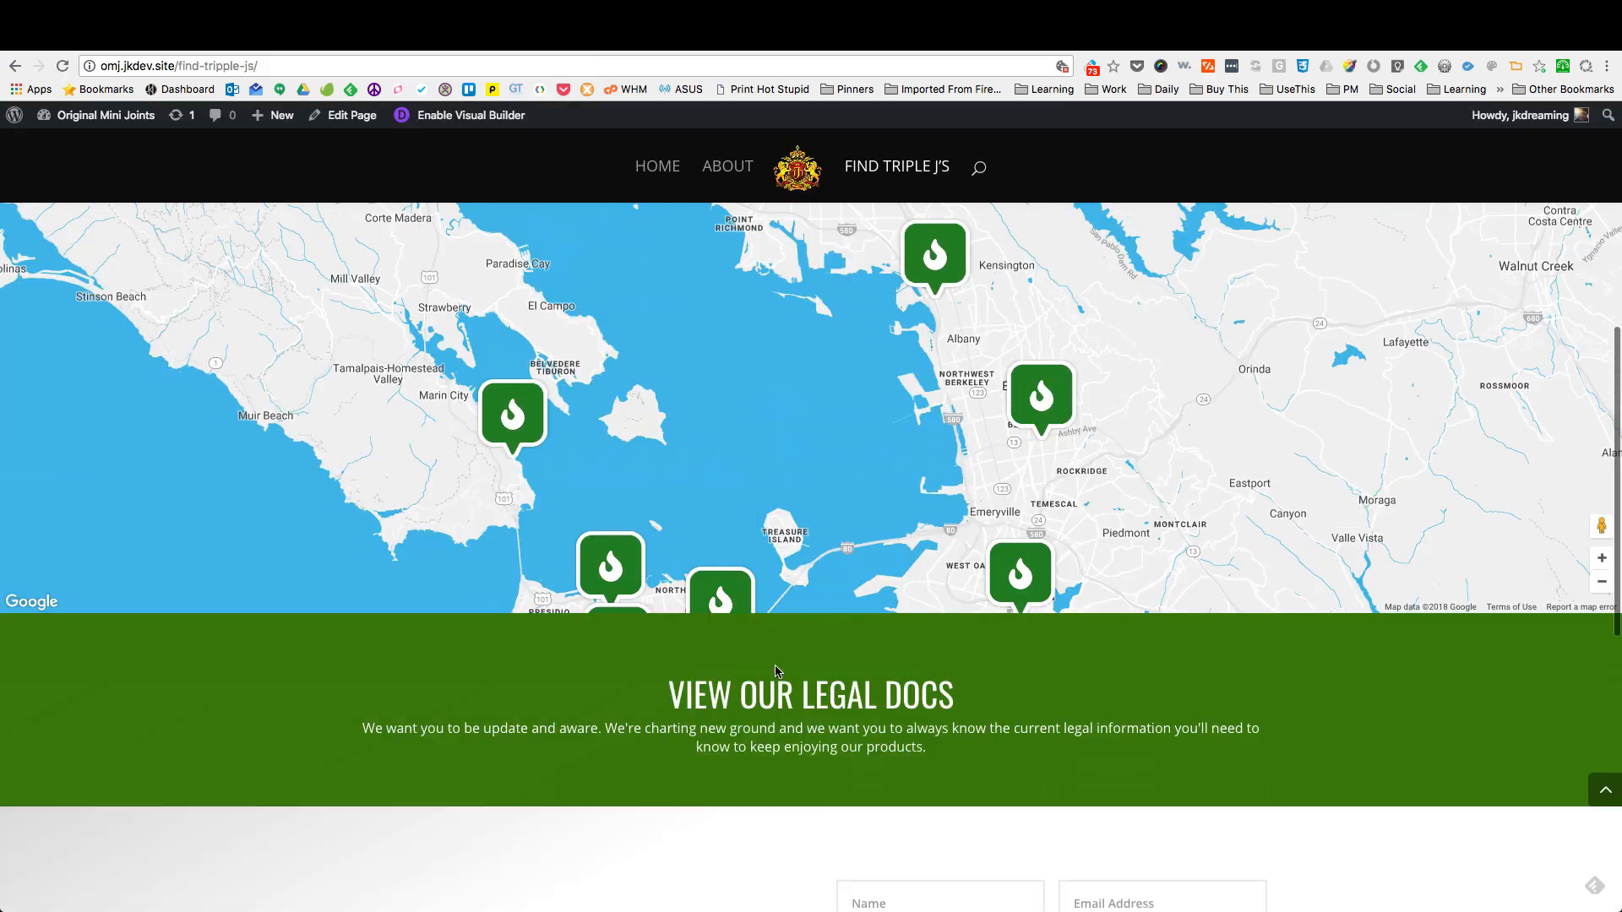
scroll(775, 667, down, 3)
scroll(776, 668, down, 1)
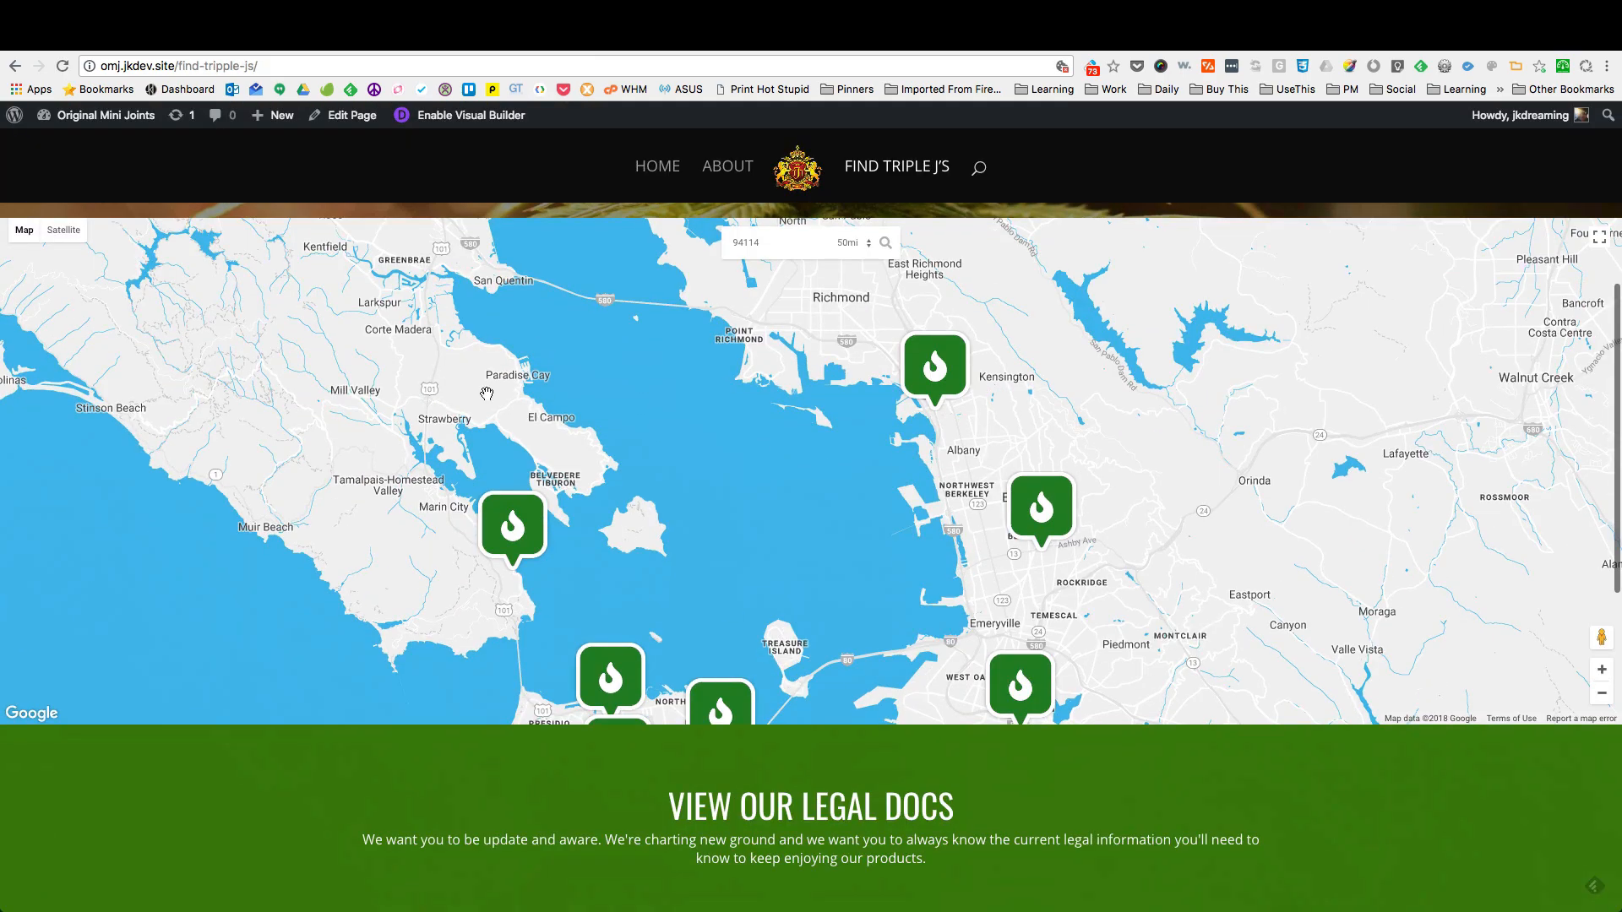
click(62, 66)
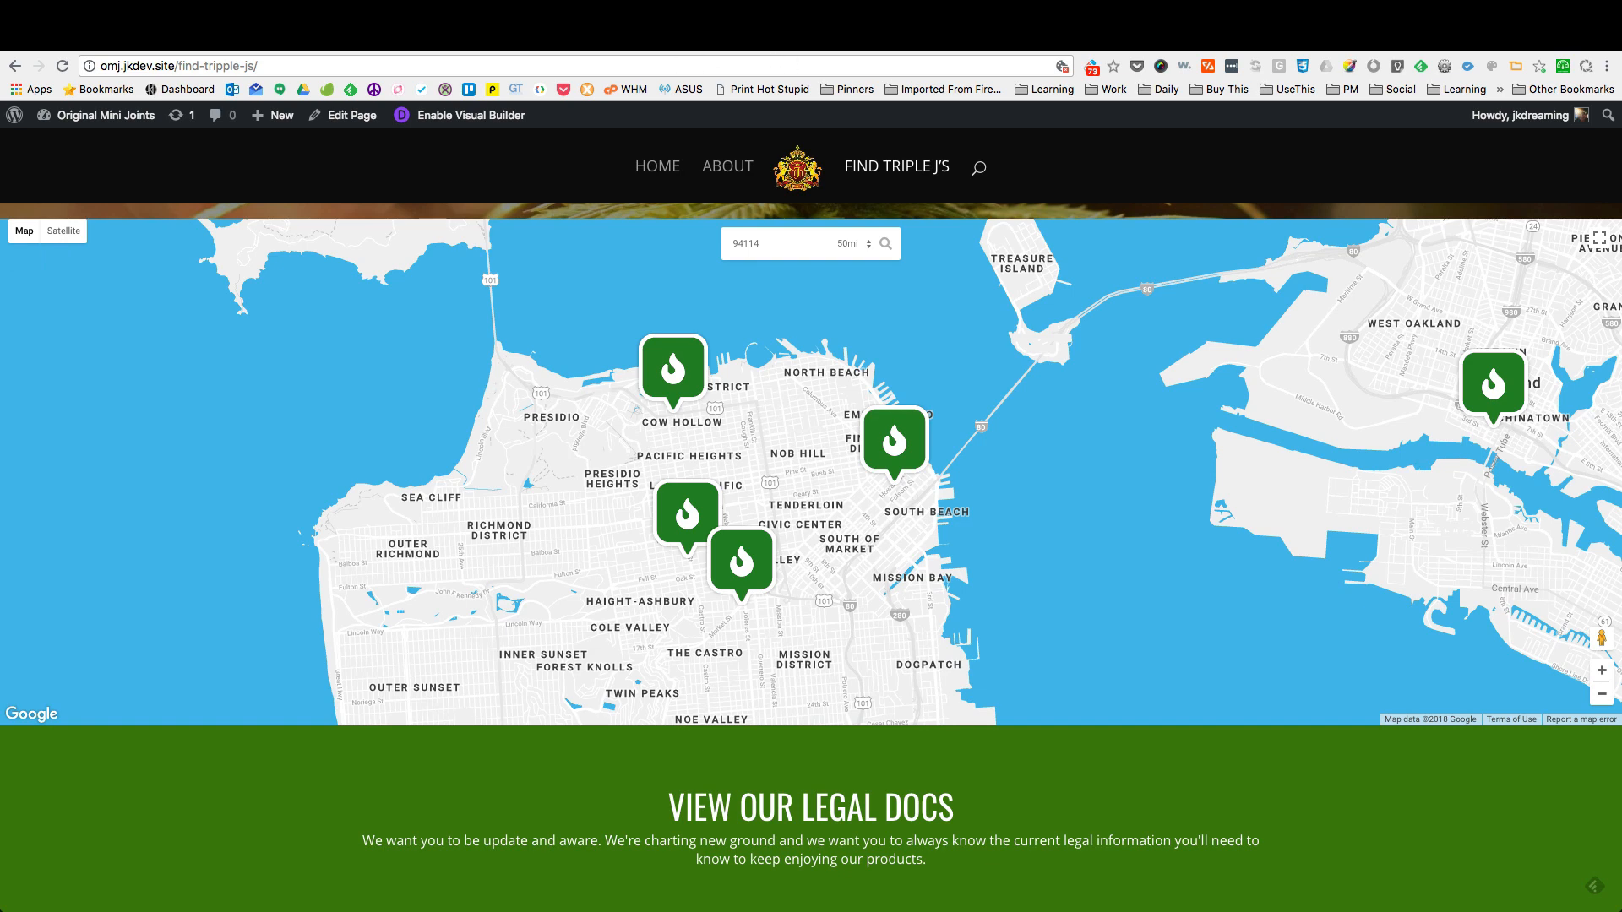
Step: Return to the map editor and apply the preset theme with green parks and grey-green water to the map preview
key(ctrl+Tab)
click(202, 375)
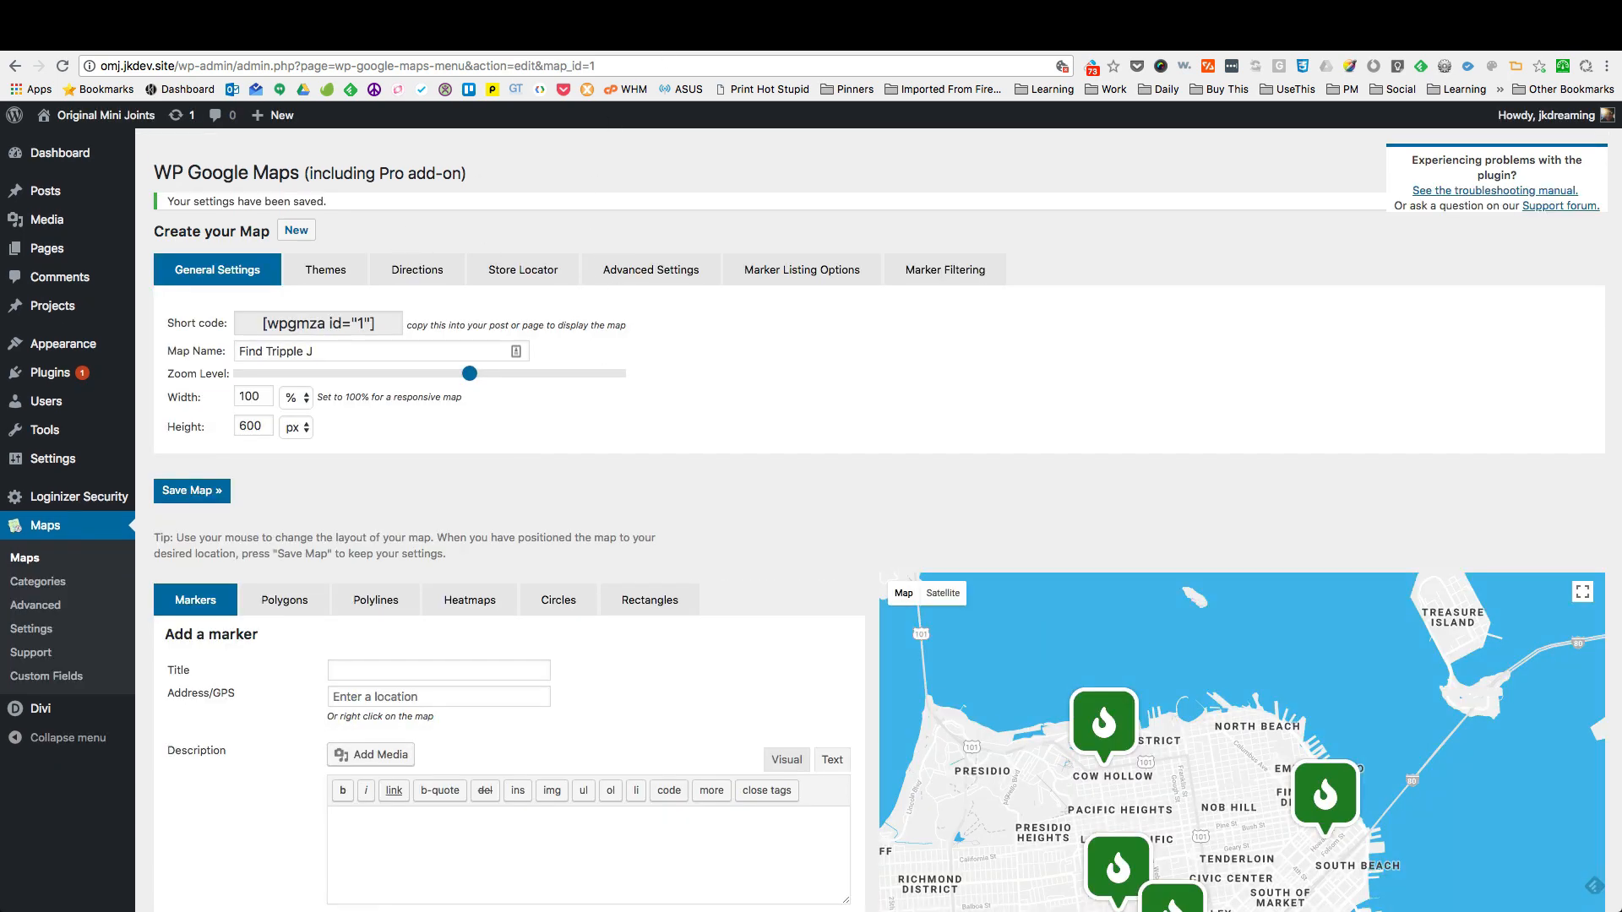
key(super+bracketleft)
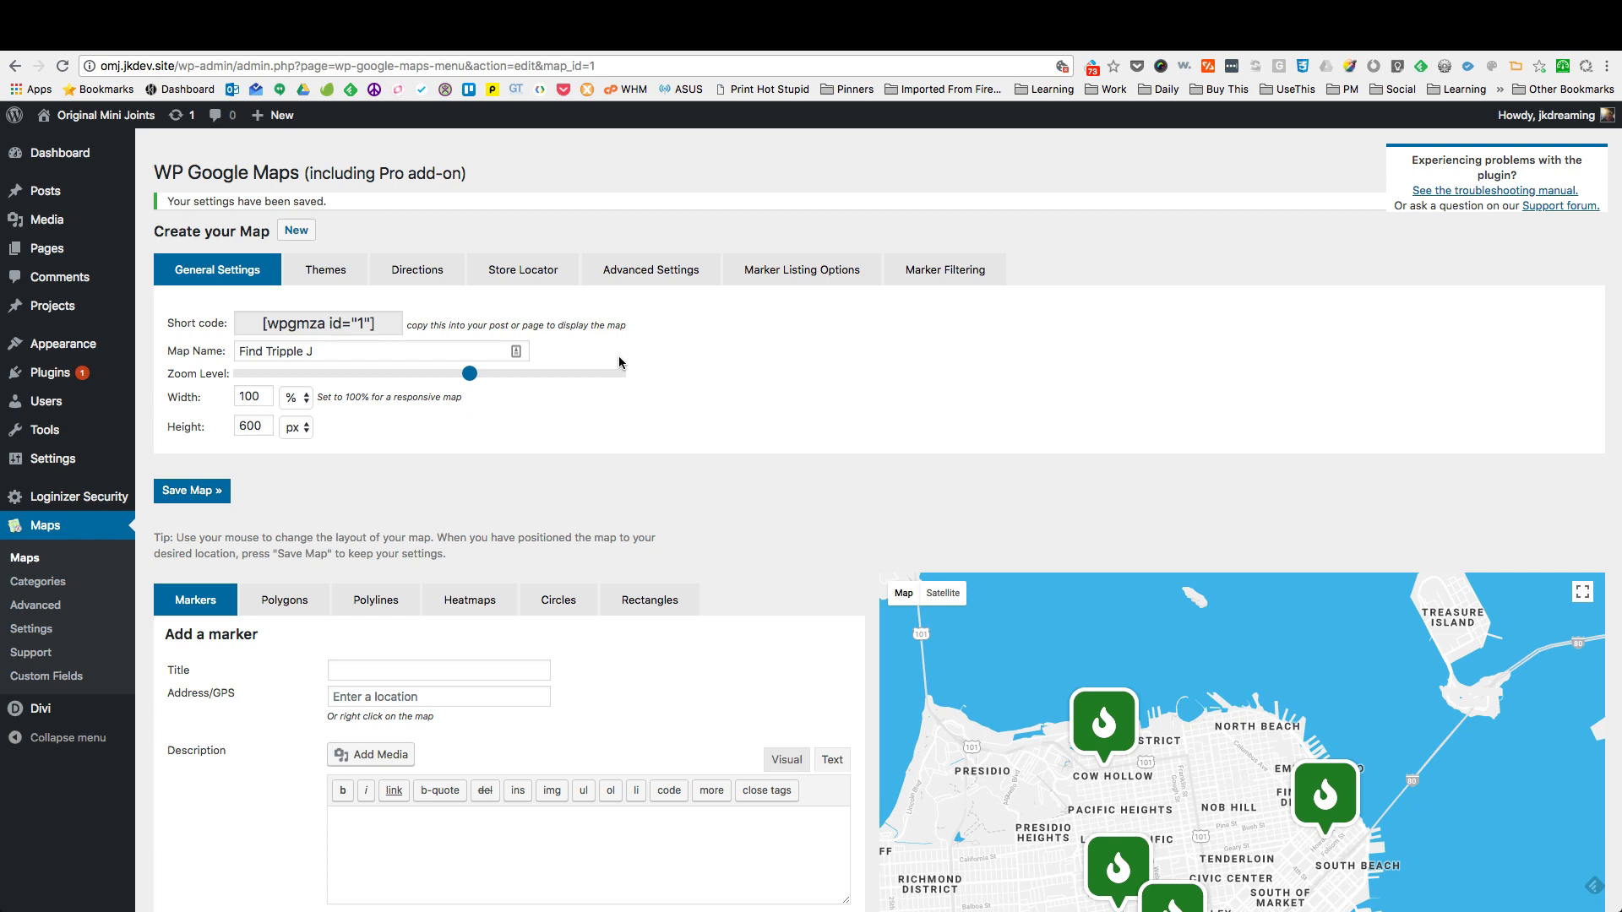
click(342, 273)
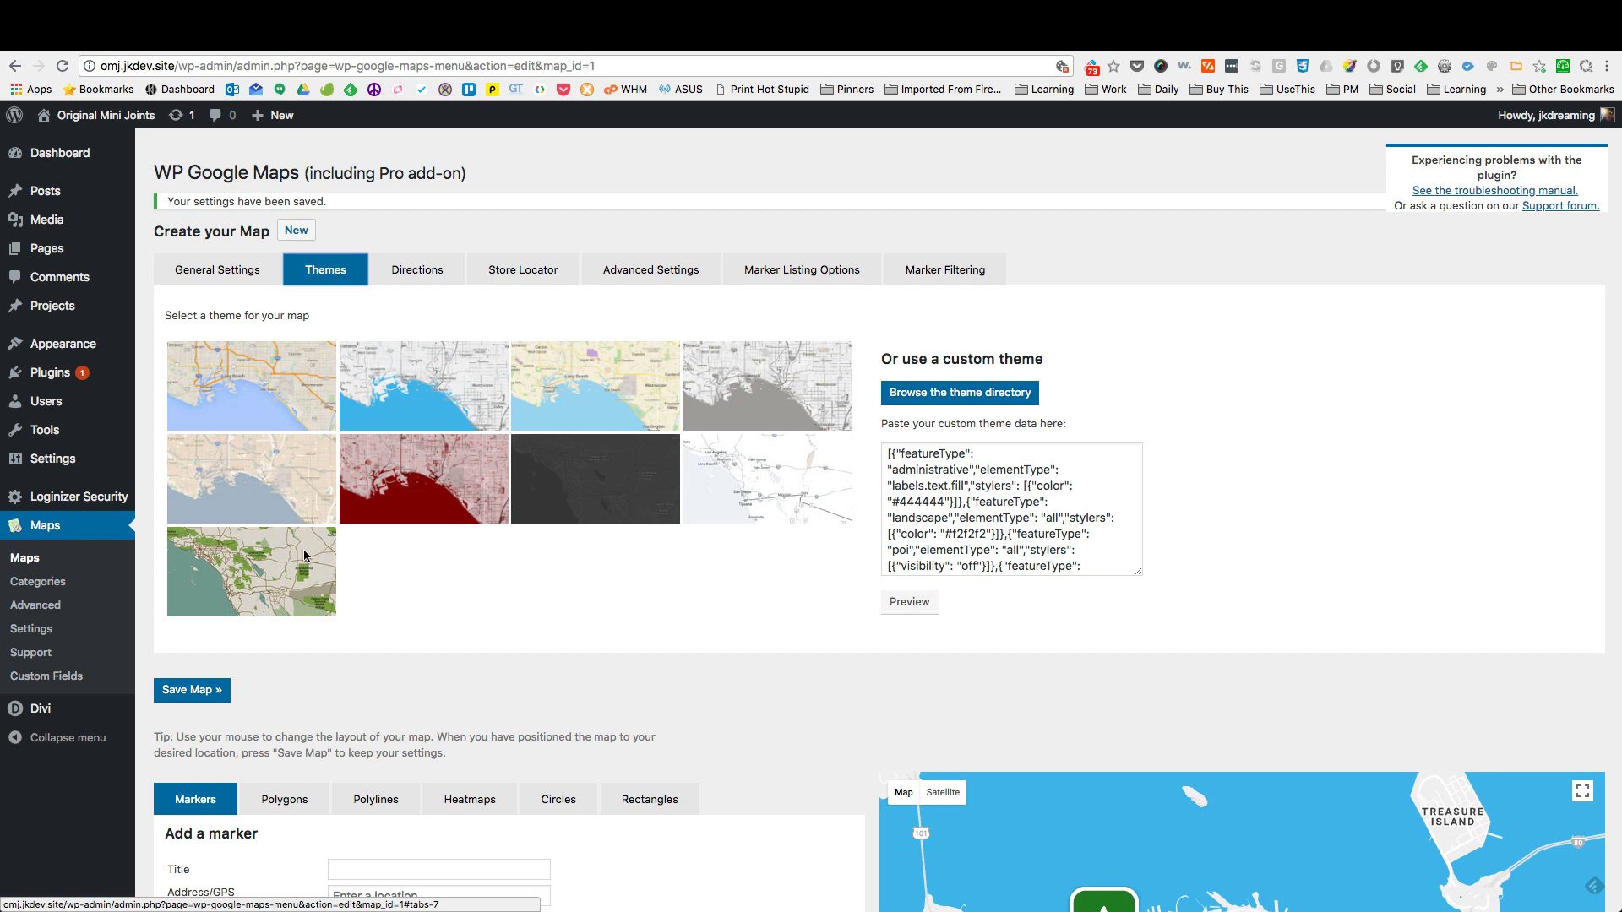
click(273, 581)
scroll(273, 581, down, 3)
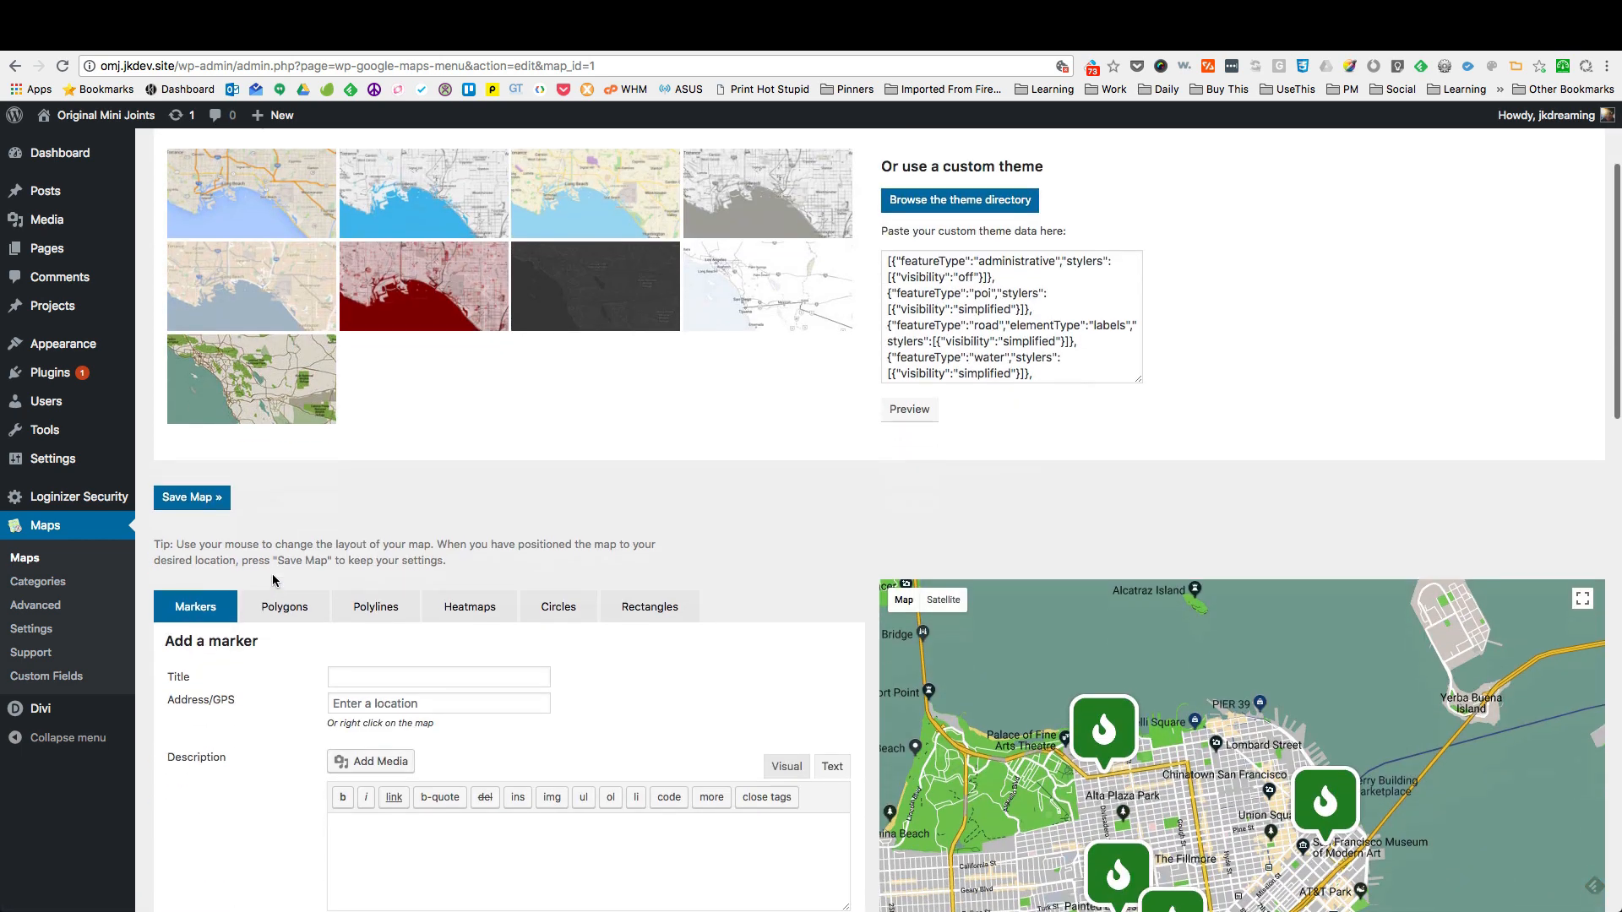
scroll(273, 581, up, 2)
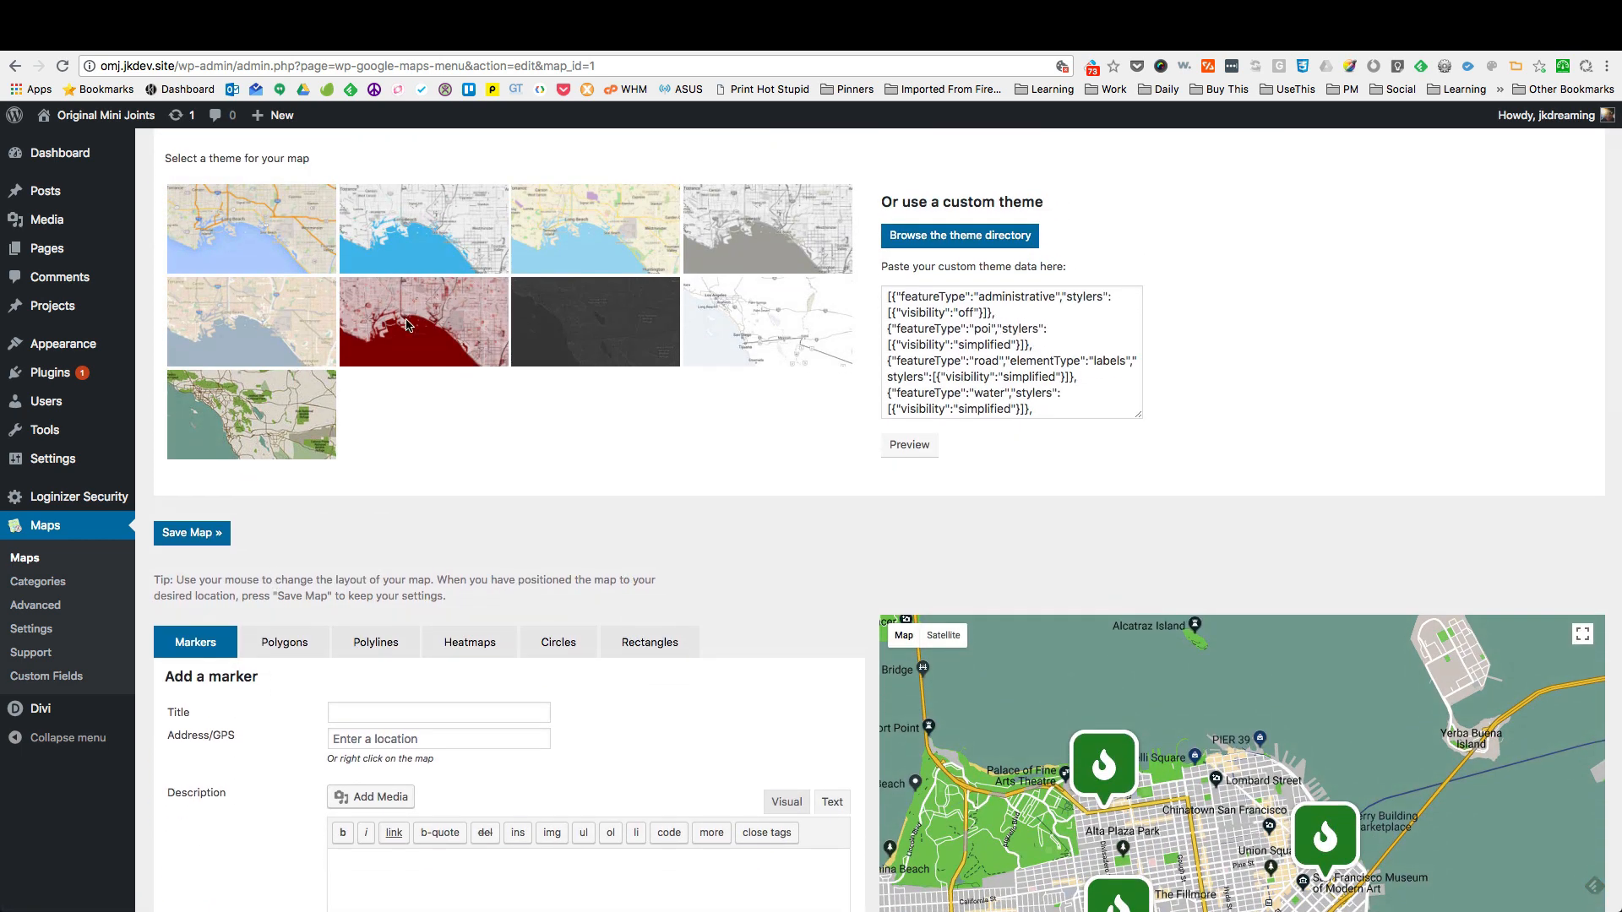
Step: Preview the dark red and black map themes, apply the grey theme with the dark grey water, and save the map
click(406, 324)
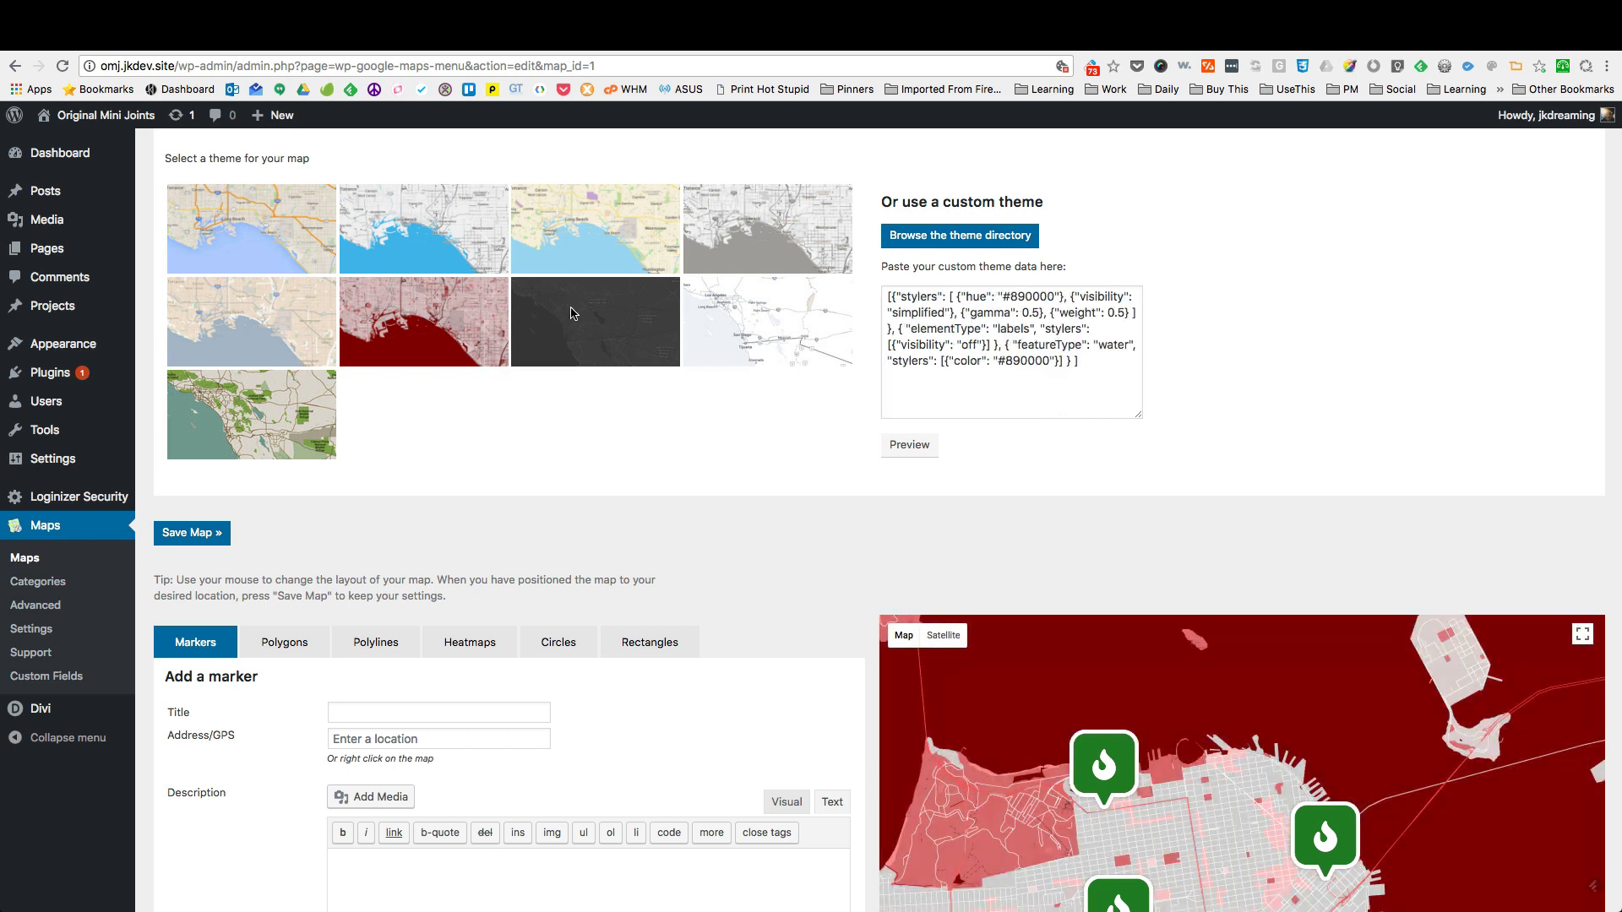
click(571, 314)
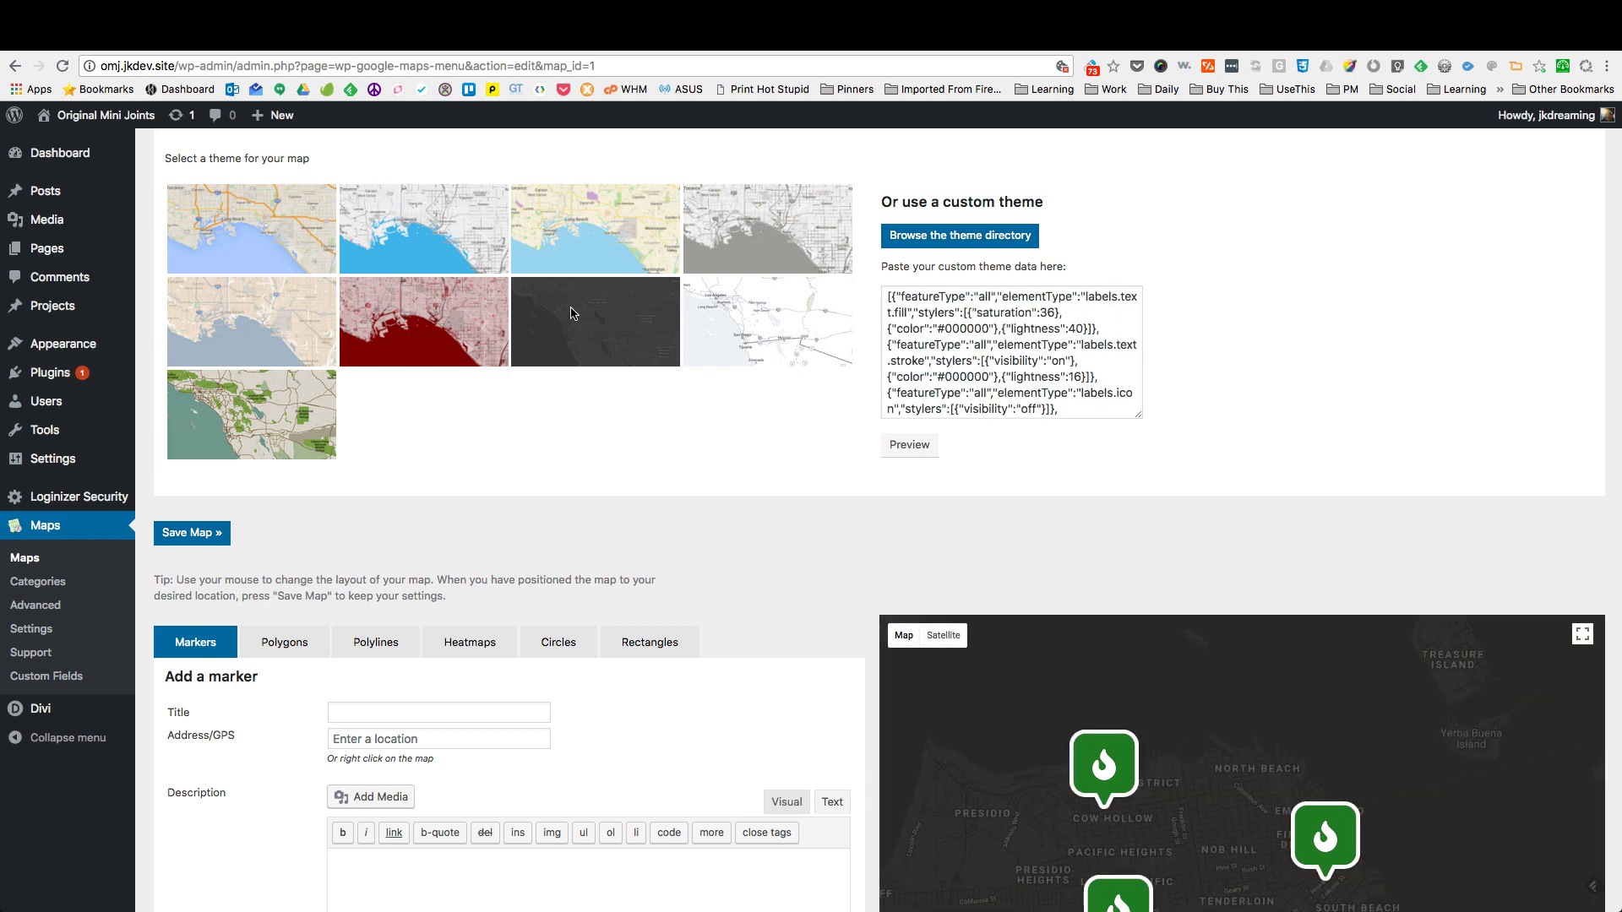
click(767, 229)
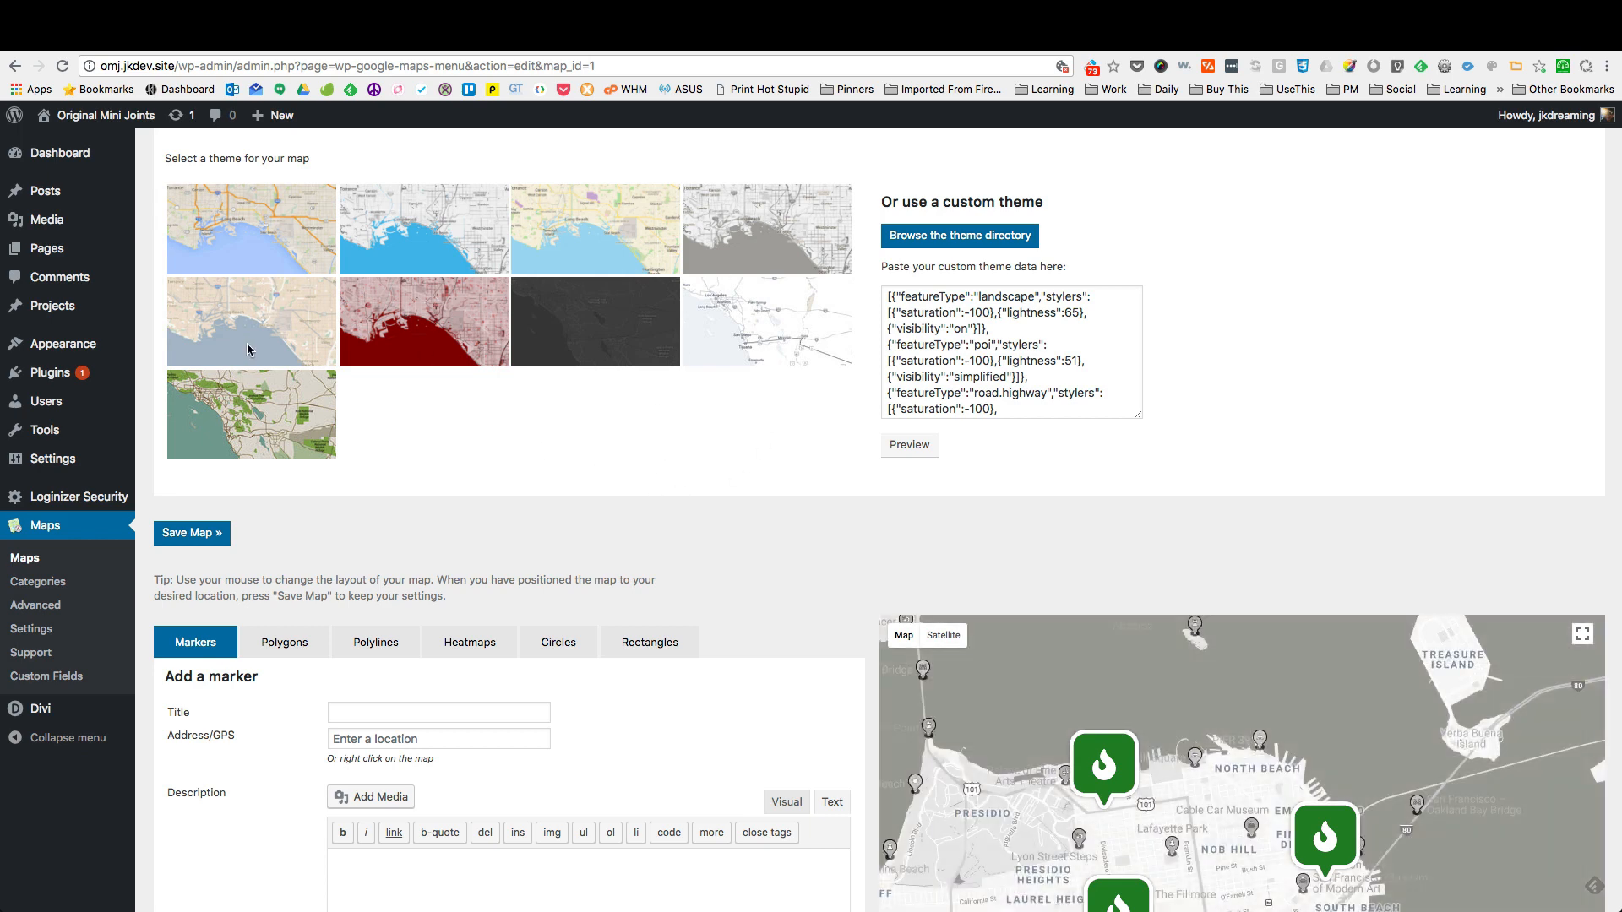
click(194, 535)
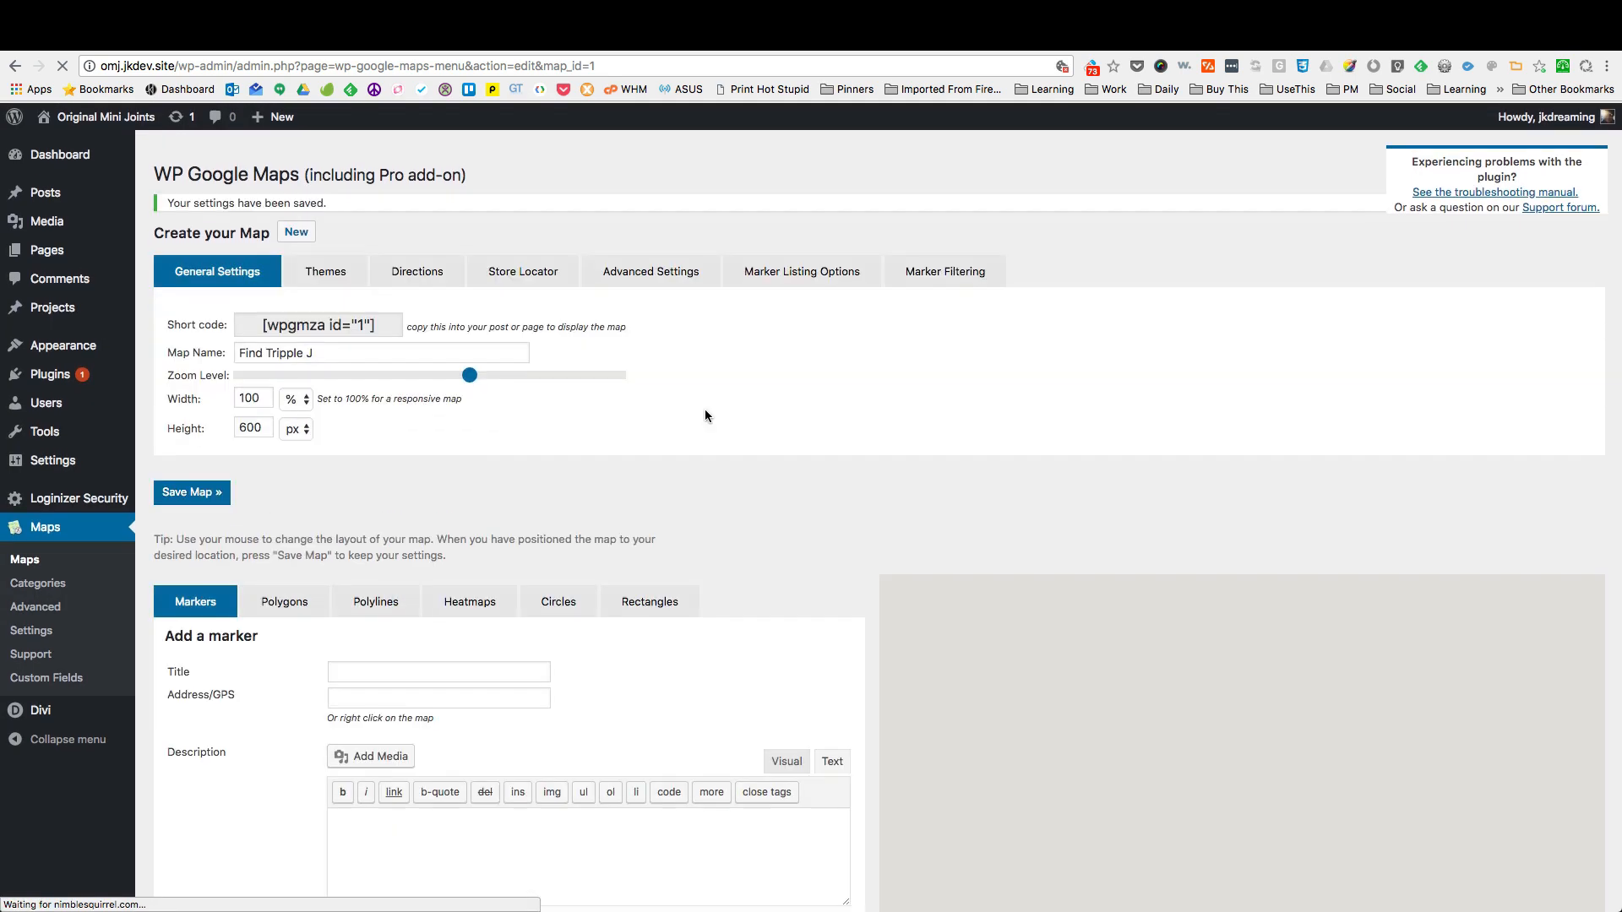
Step: Set the store locator's default radius to 10mi and save the map
click(418, 269)
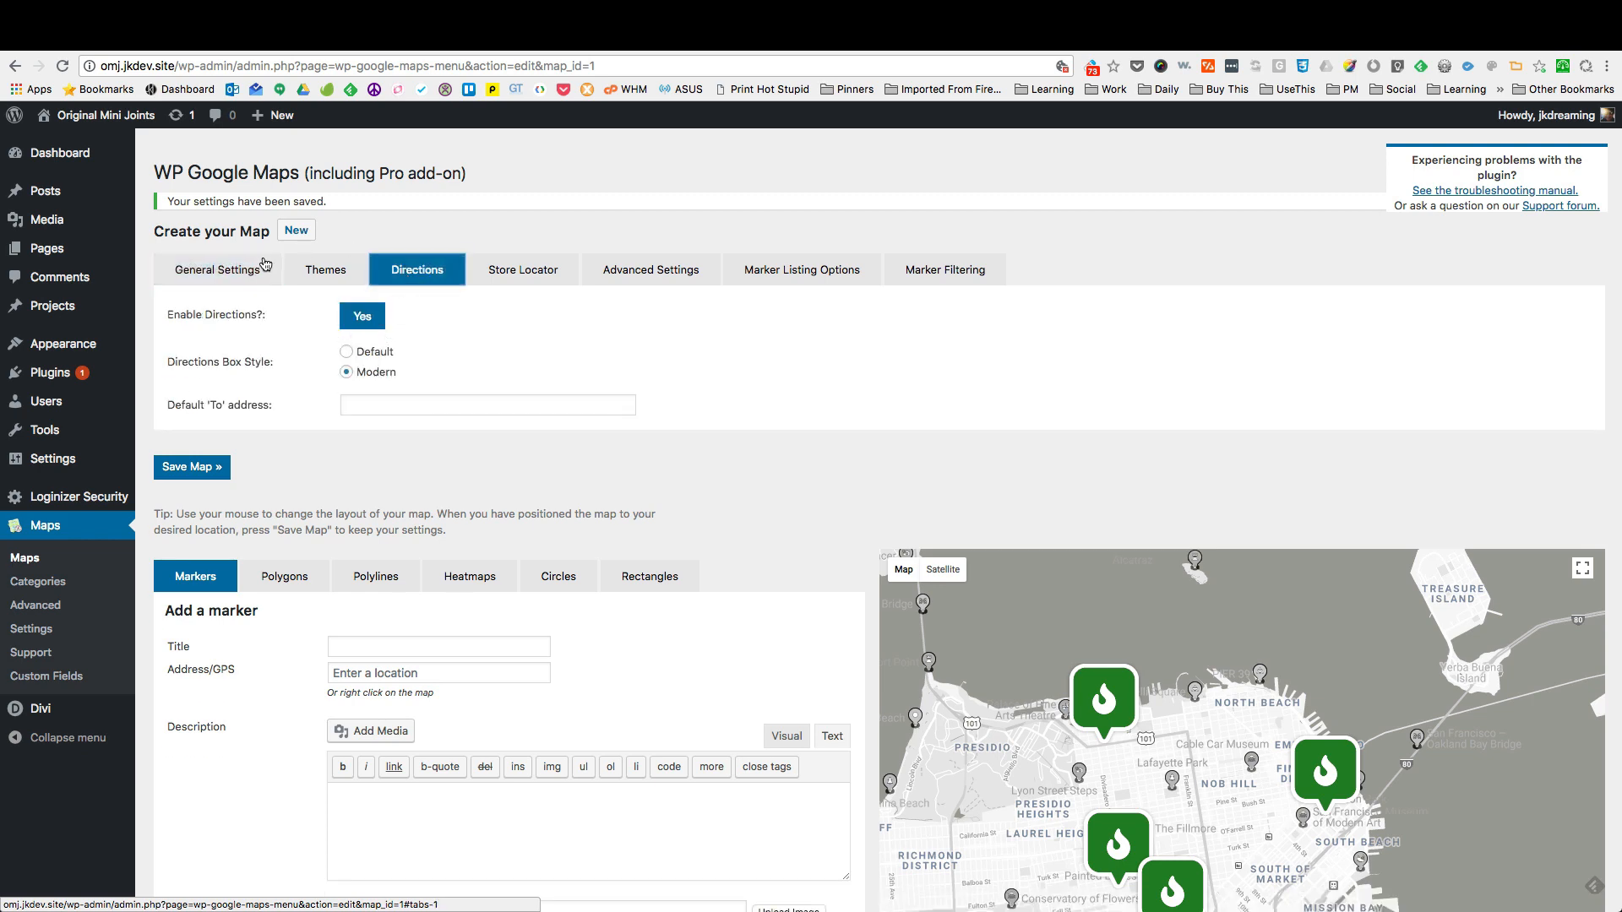
click(557, 270)
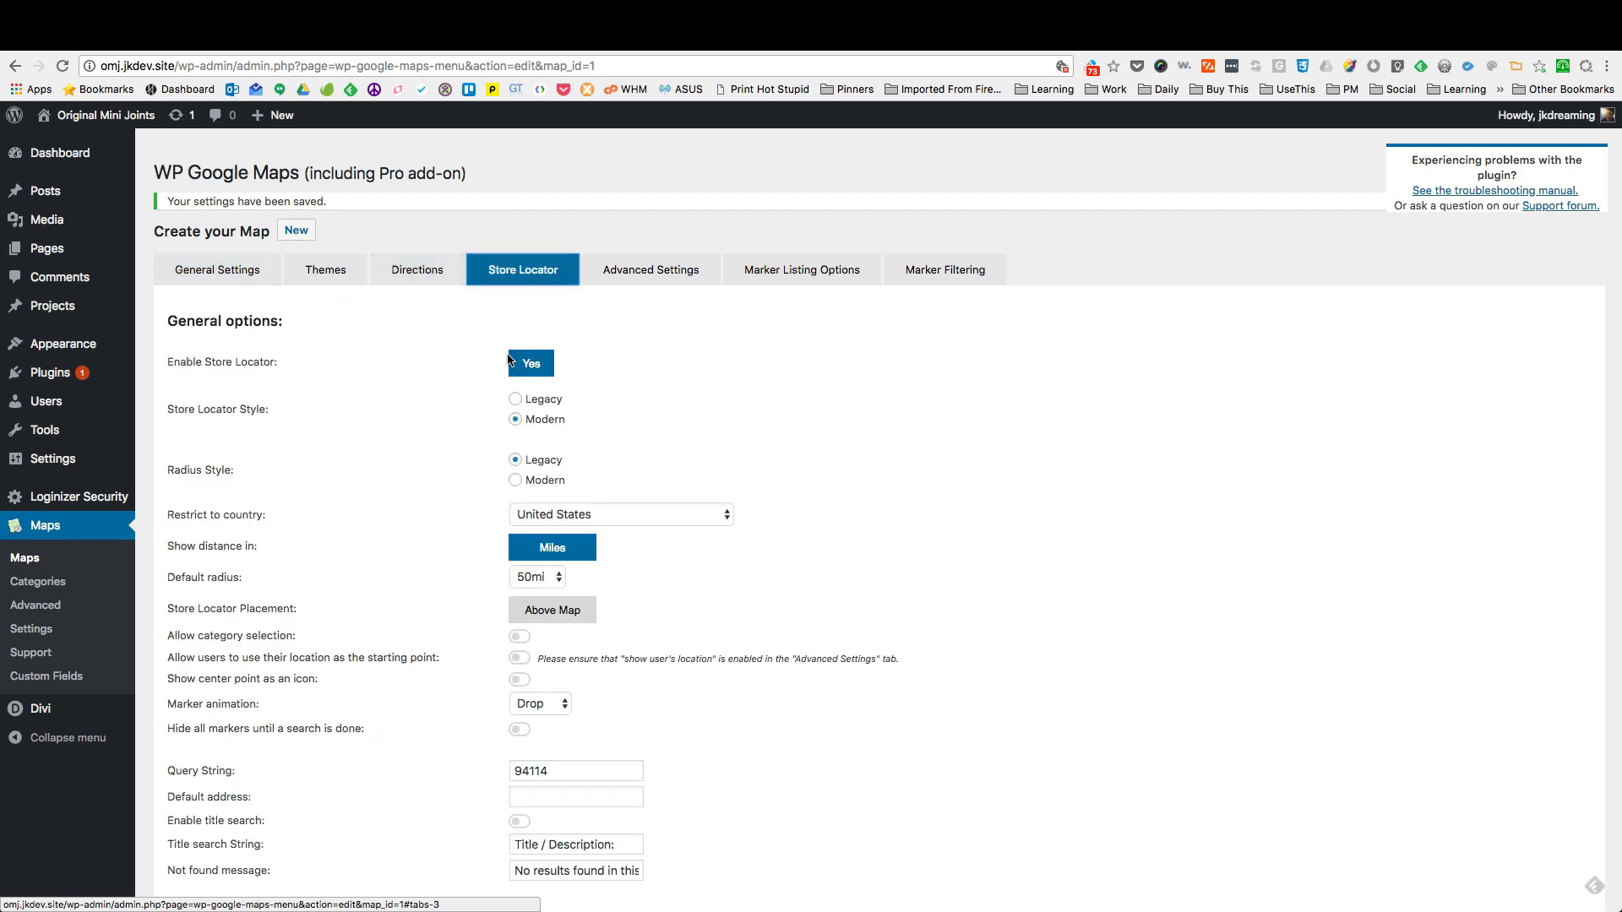
scroll(432, 479, down, 3)
scroll(432, 488, down, 1)
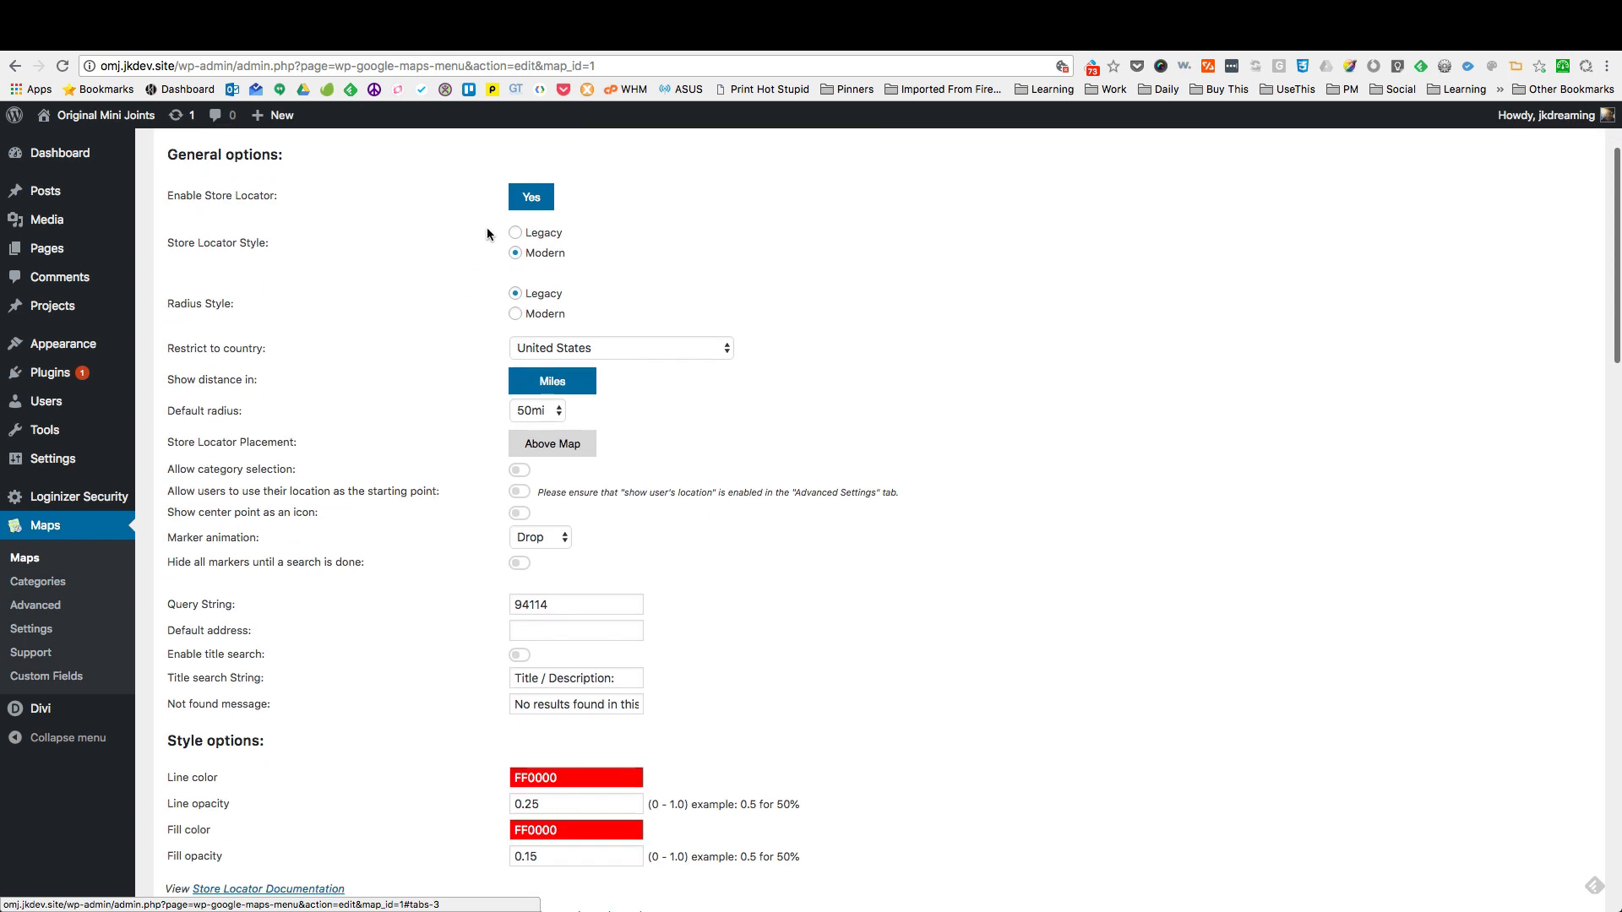
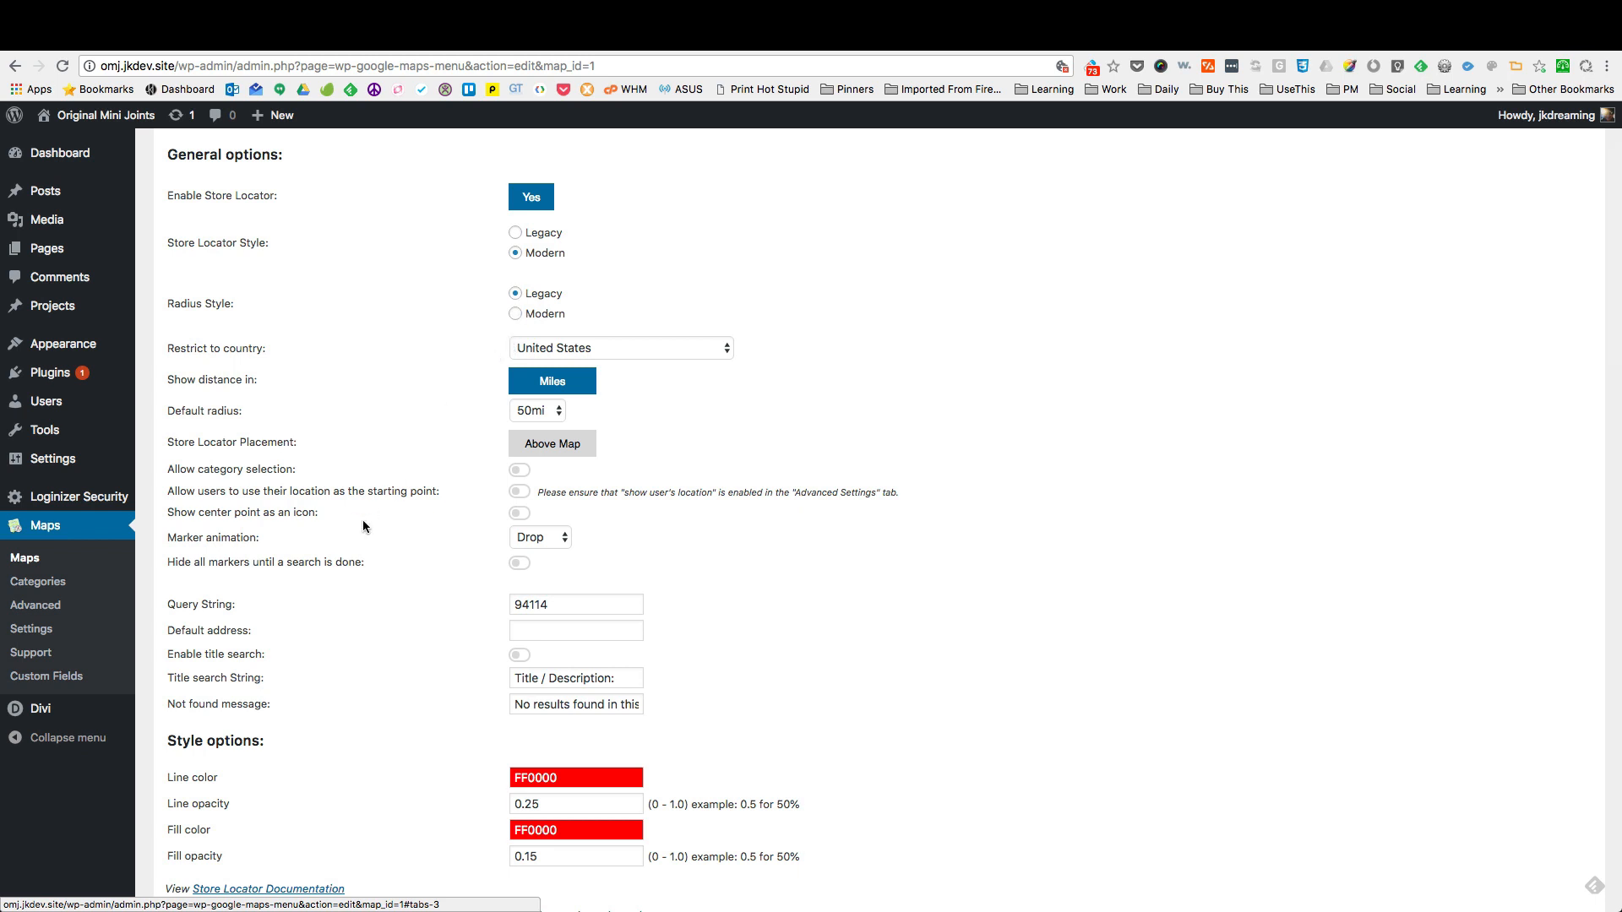
scroll(362, 519, down, 2)
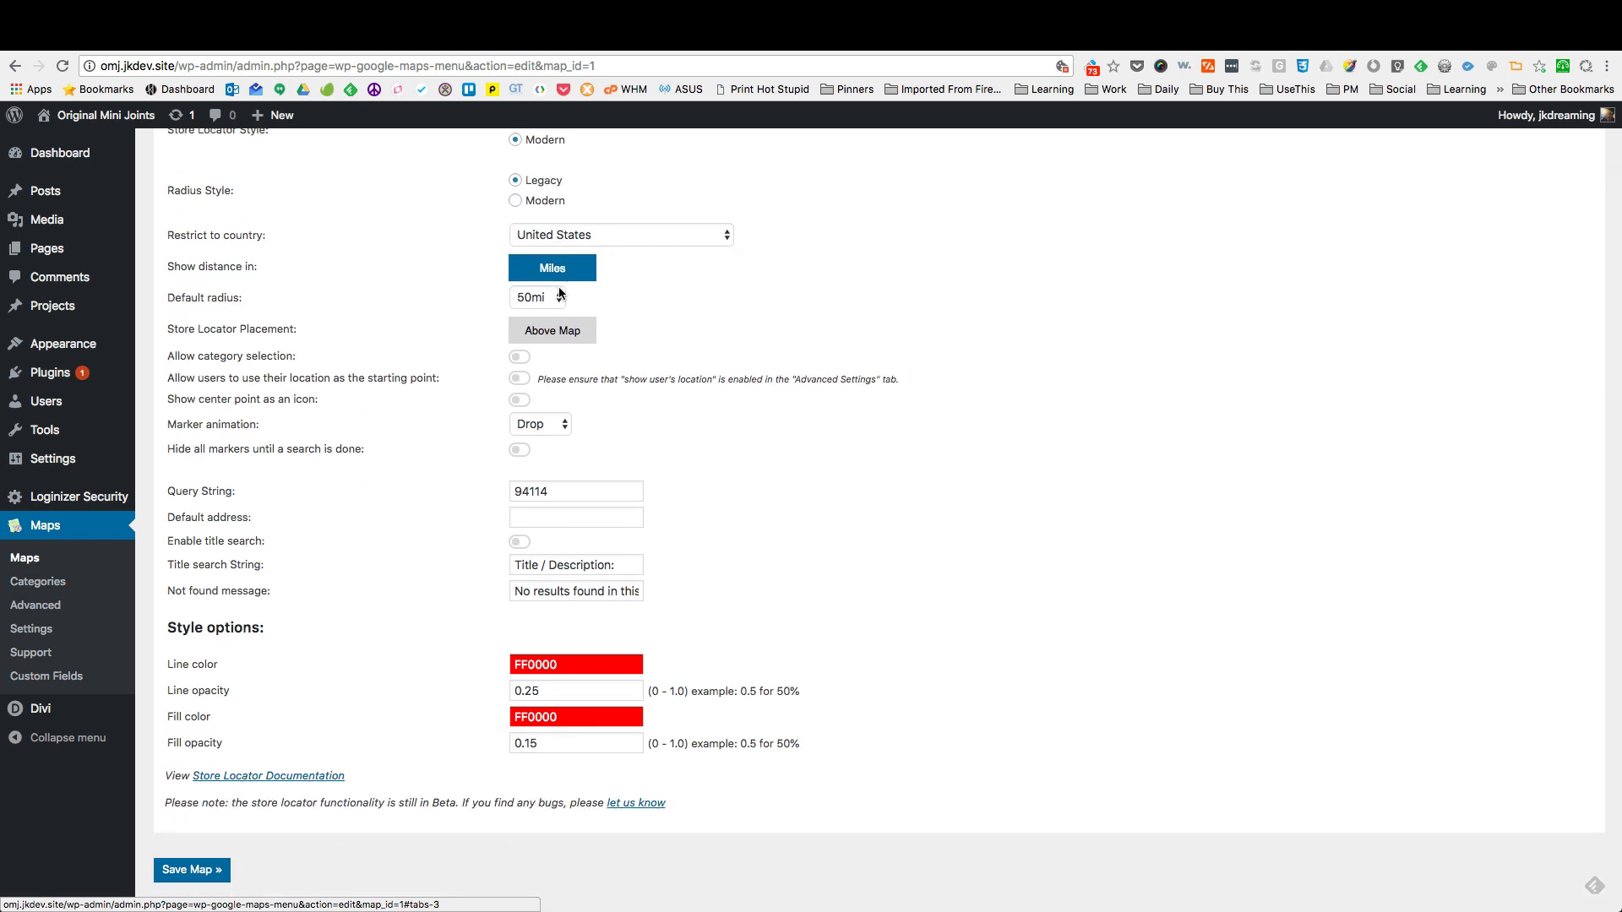
click(539, 297)
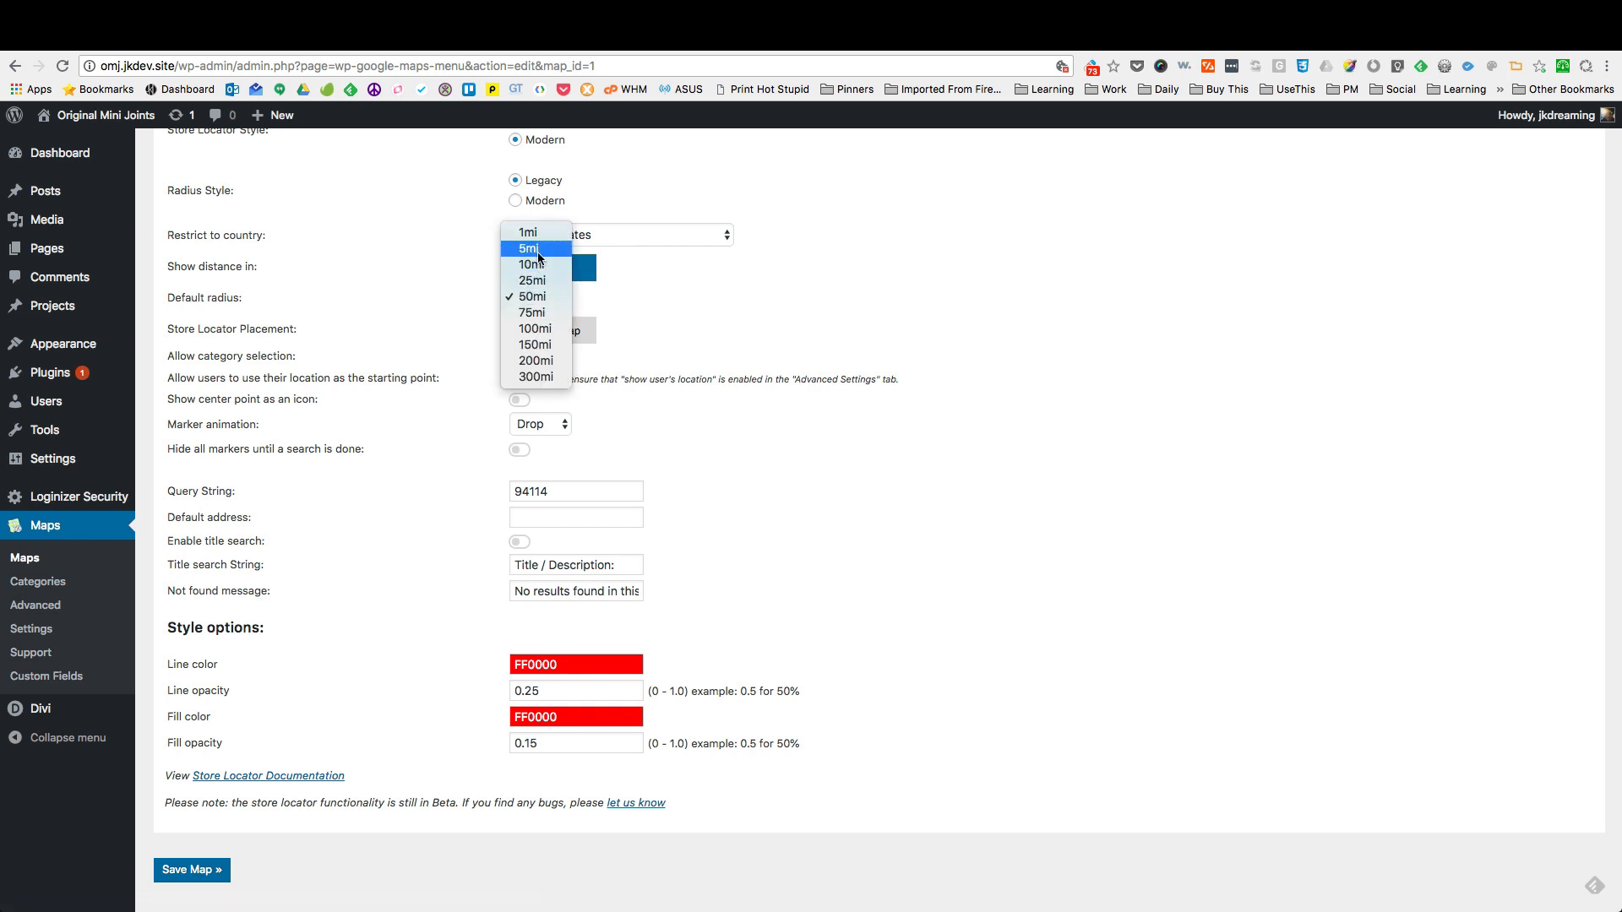
click(539, 265)
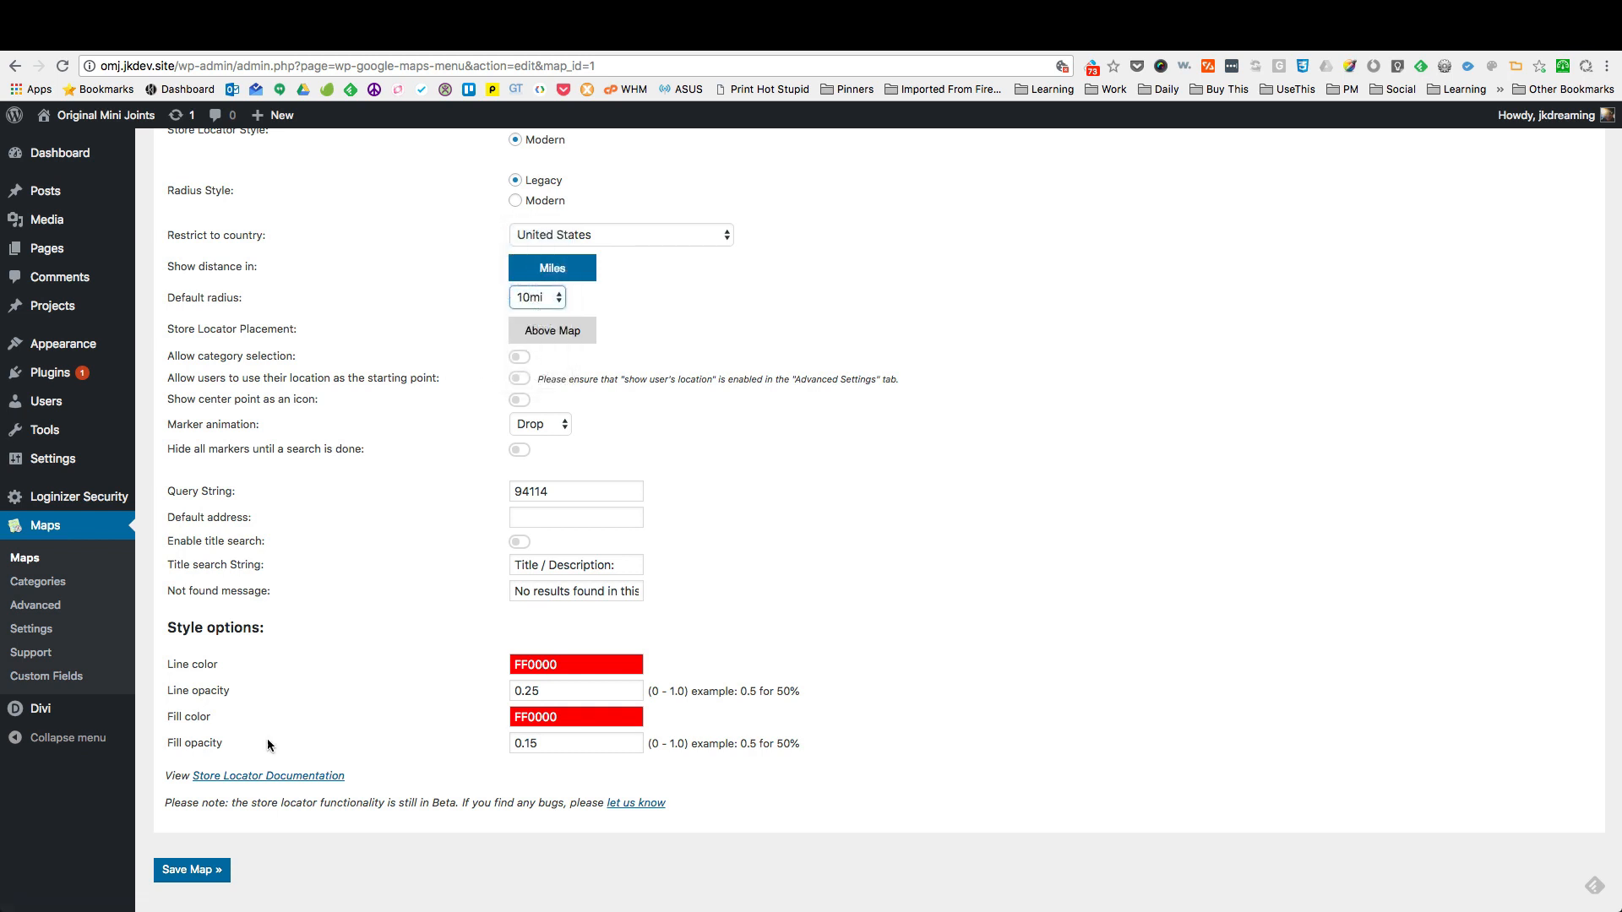
click(194, 870)
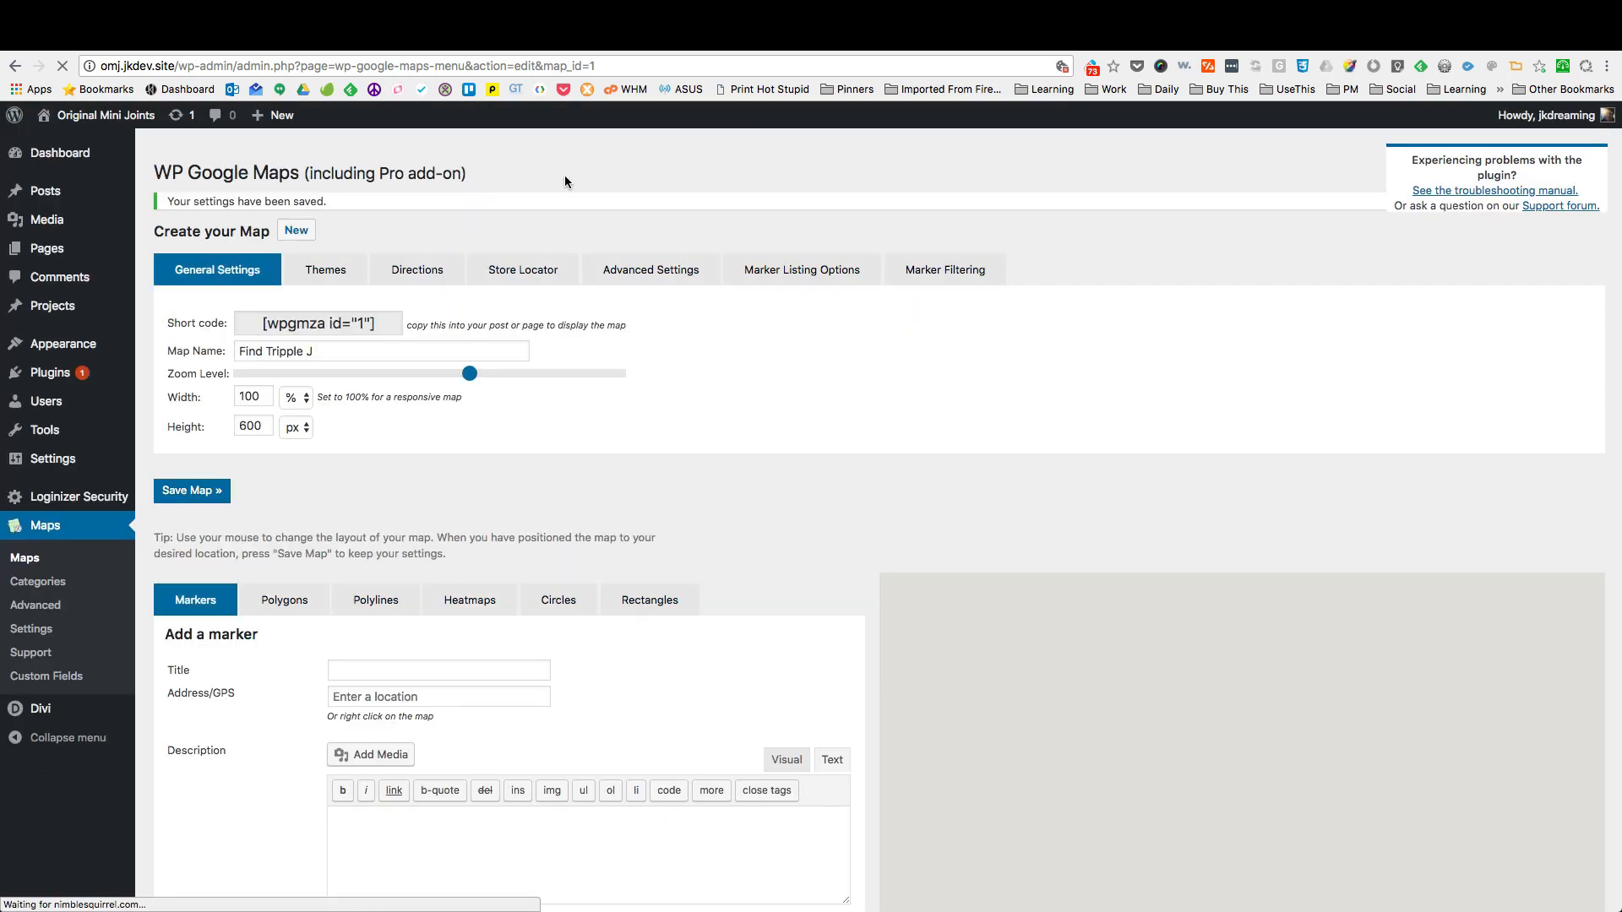
Step: Search the marker library for "fire" icons for the default marker image and check the advanced search options
click(684, 270)
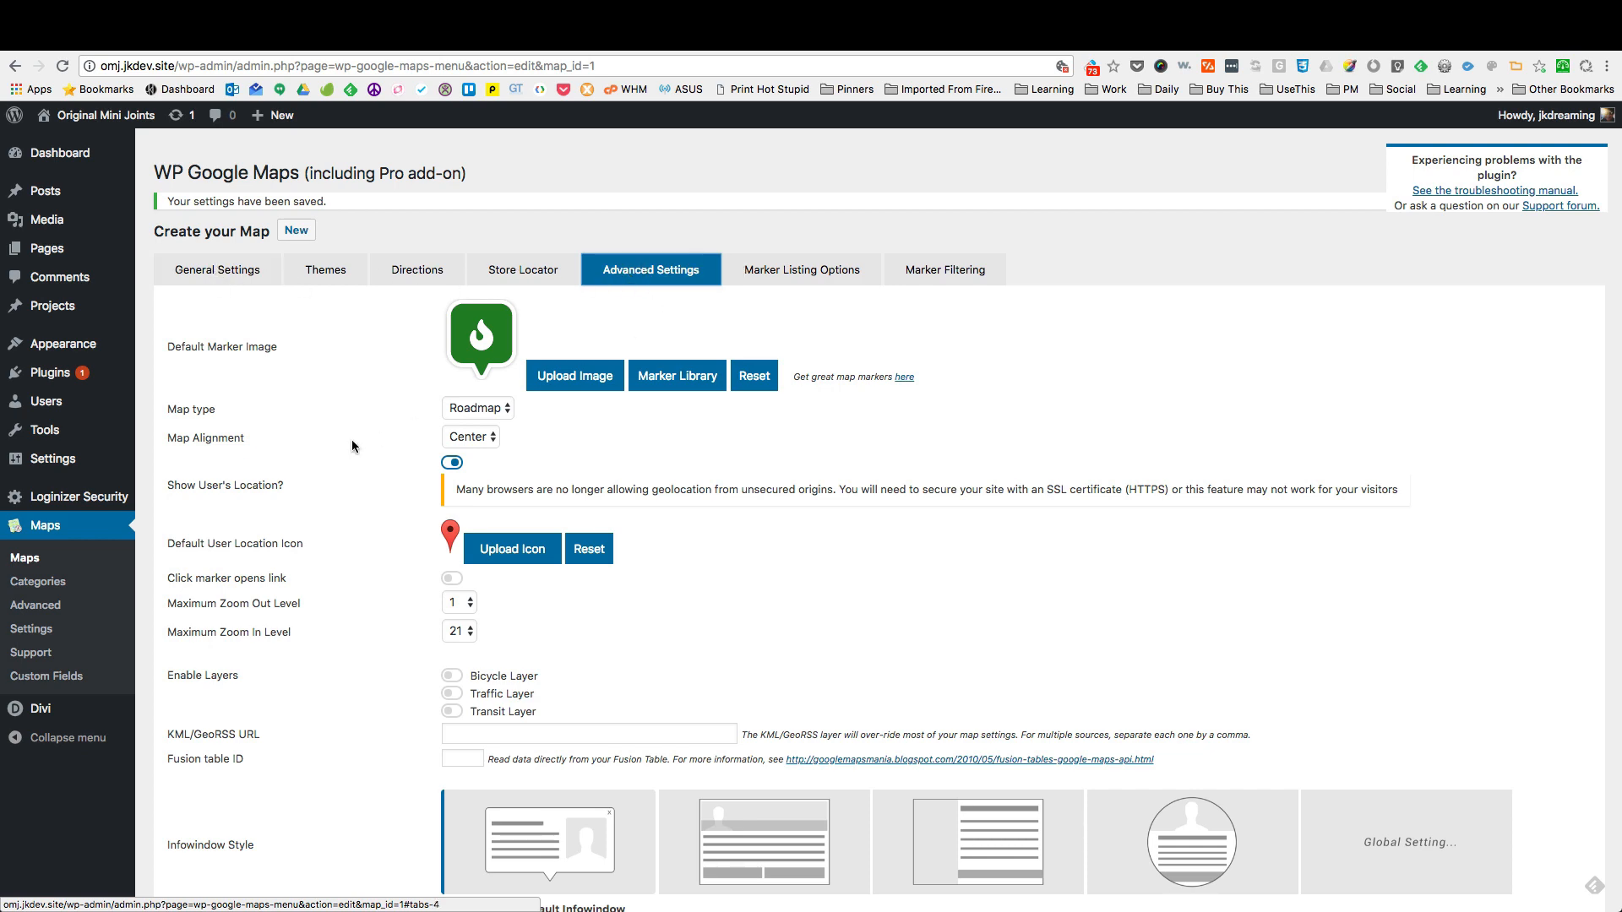
scroll(352, 442, down, 5)
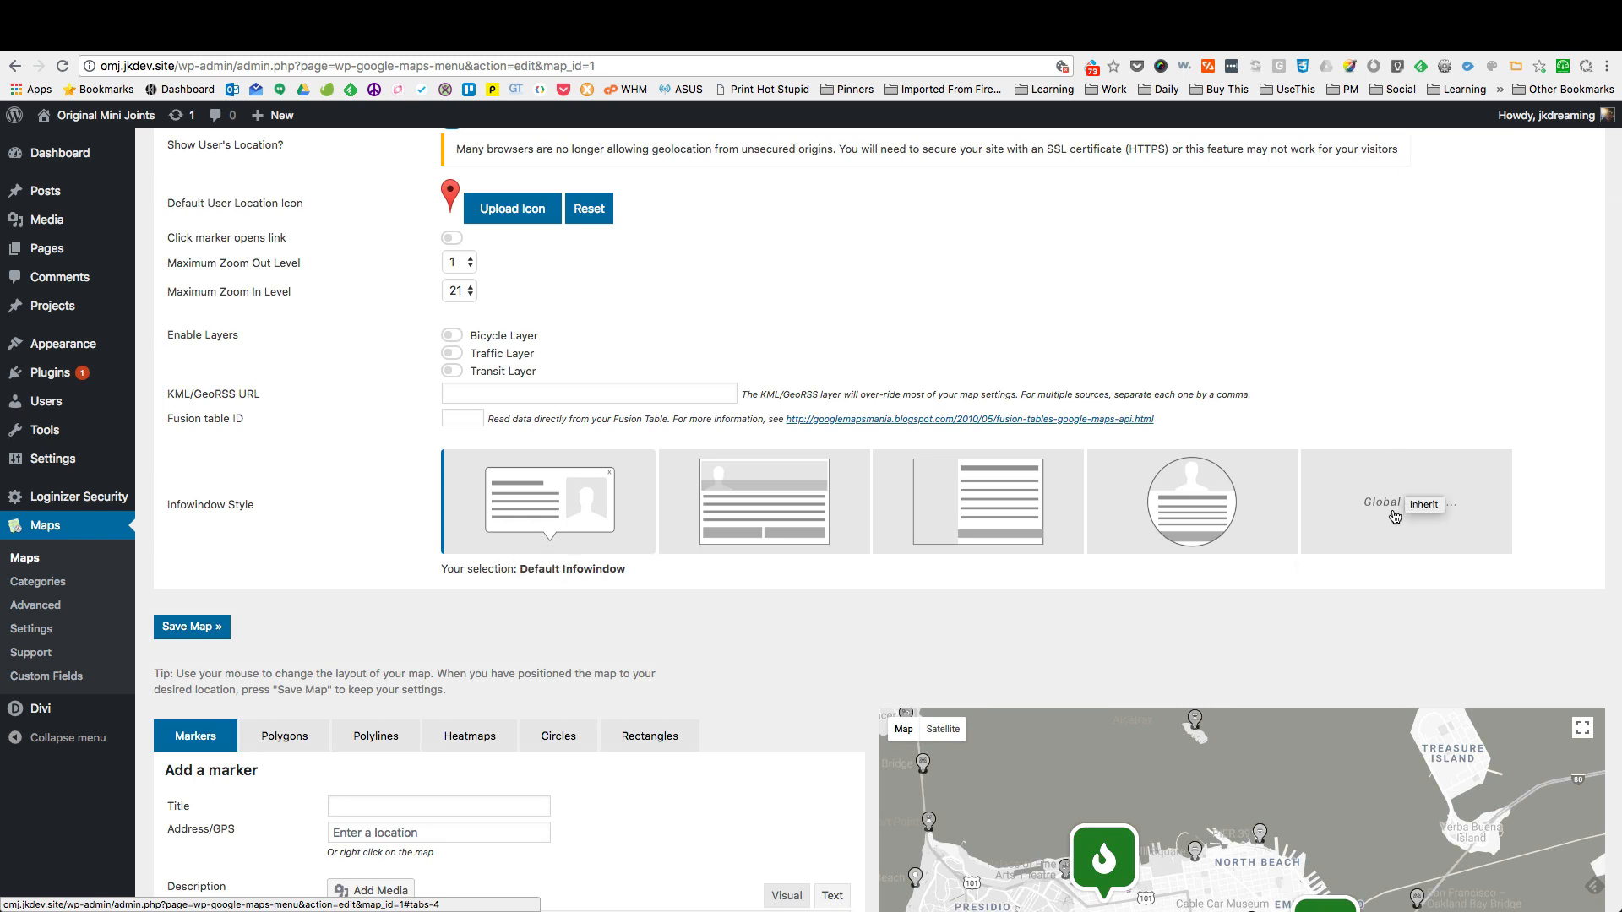
scroll(570, 415, up, 3)
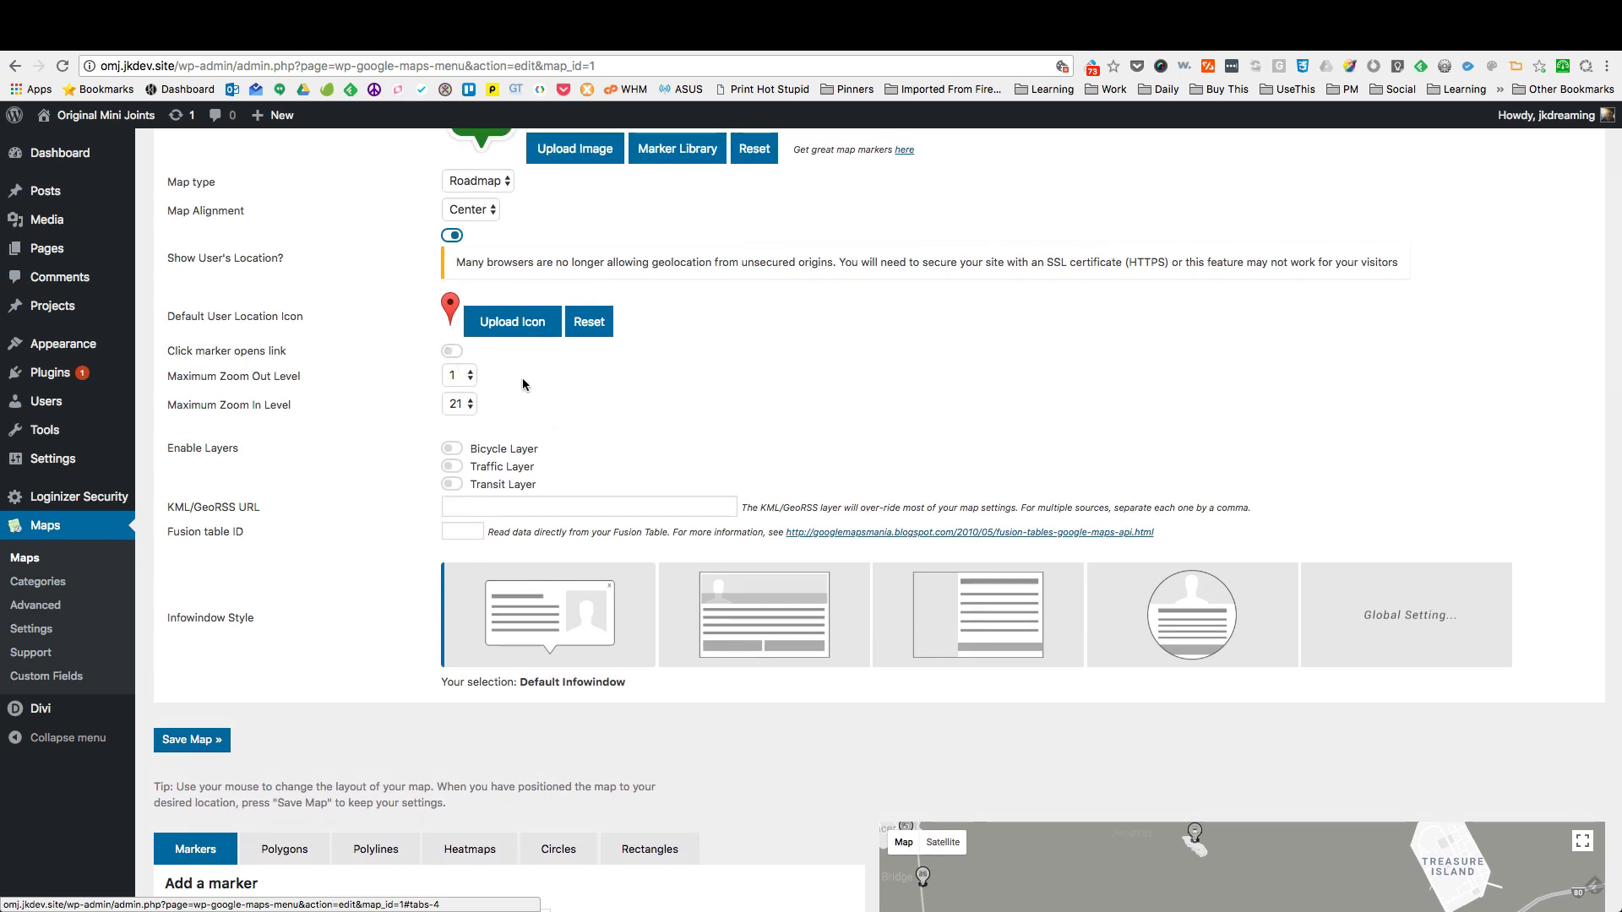
scroll(523, 380, up, 5)
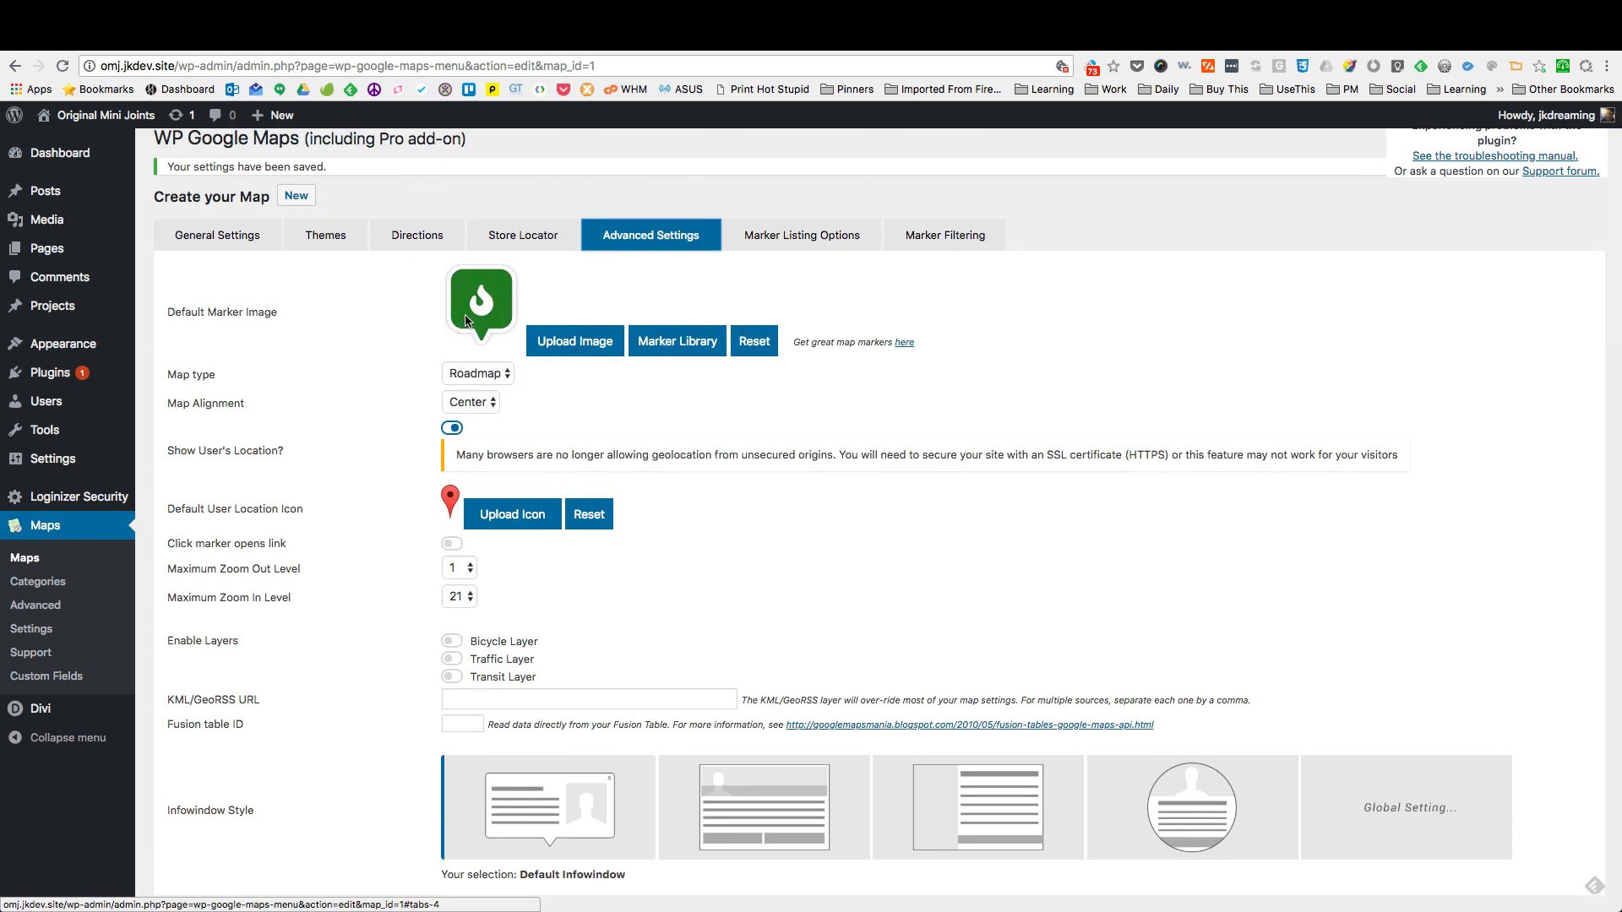
click(677, 342)
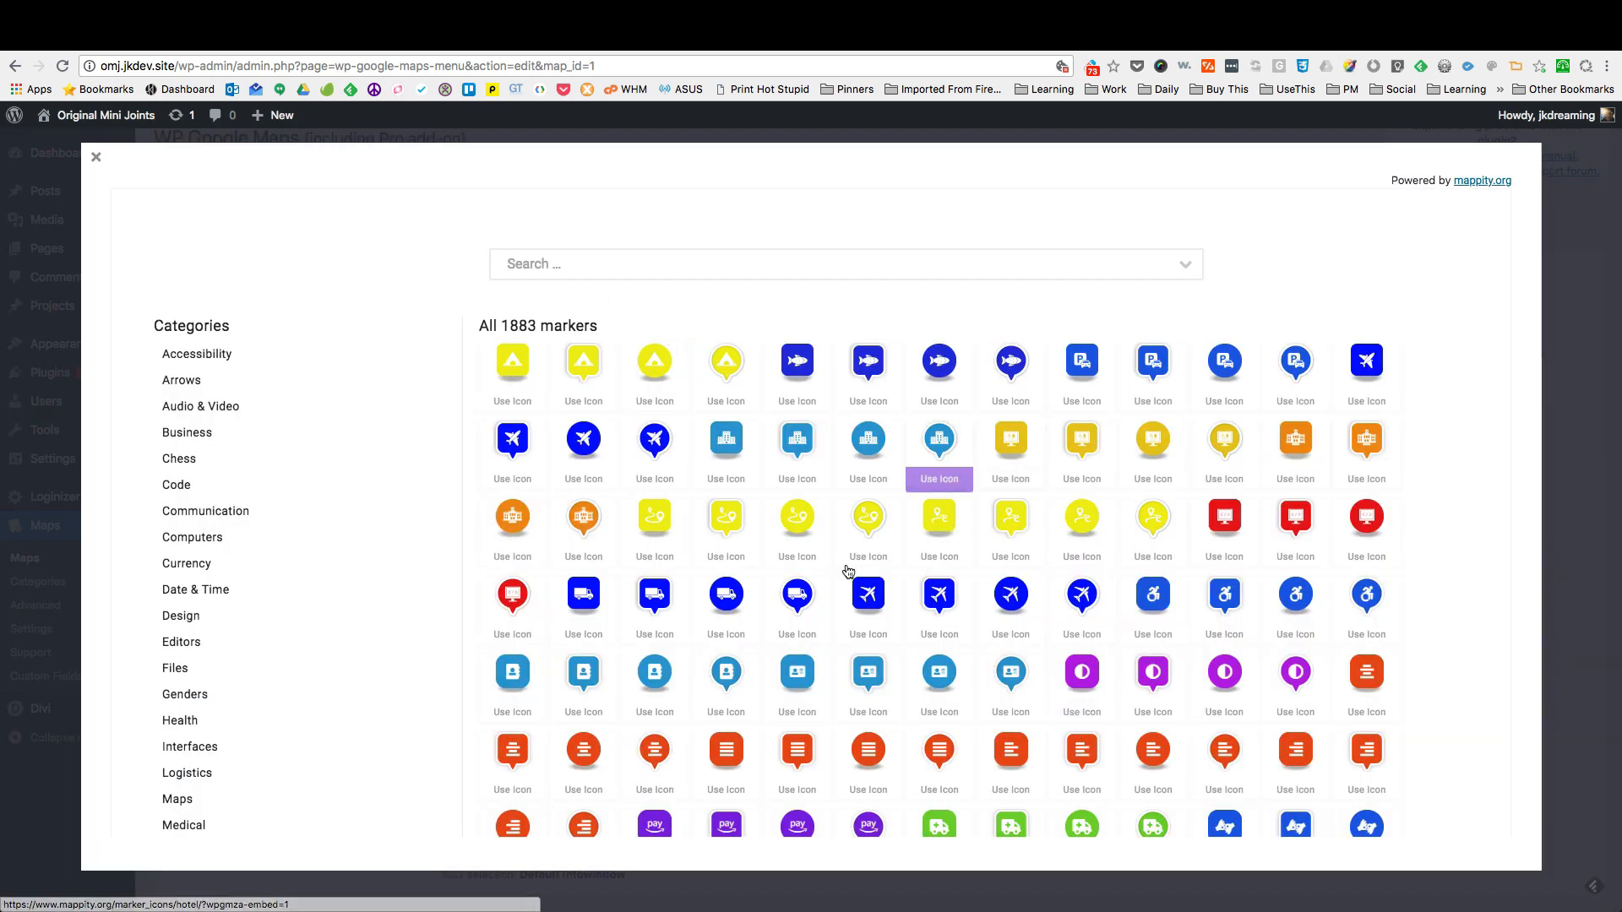
click(594, 270)
text(fire)
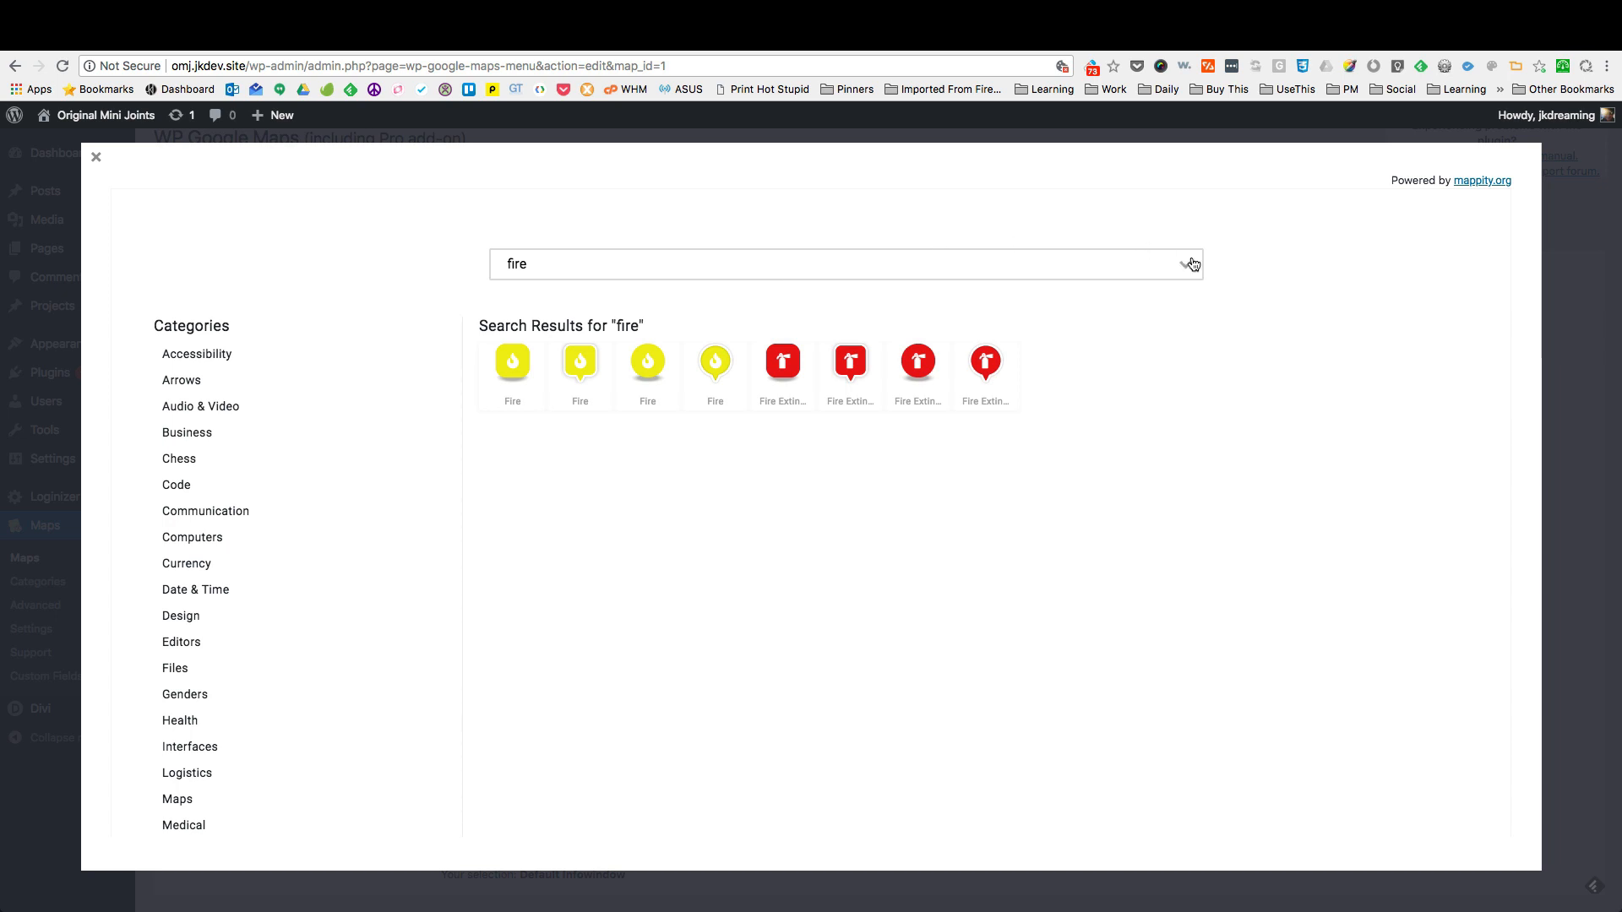
click(1187, 268)
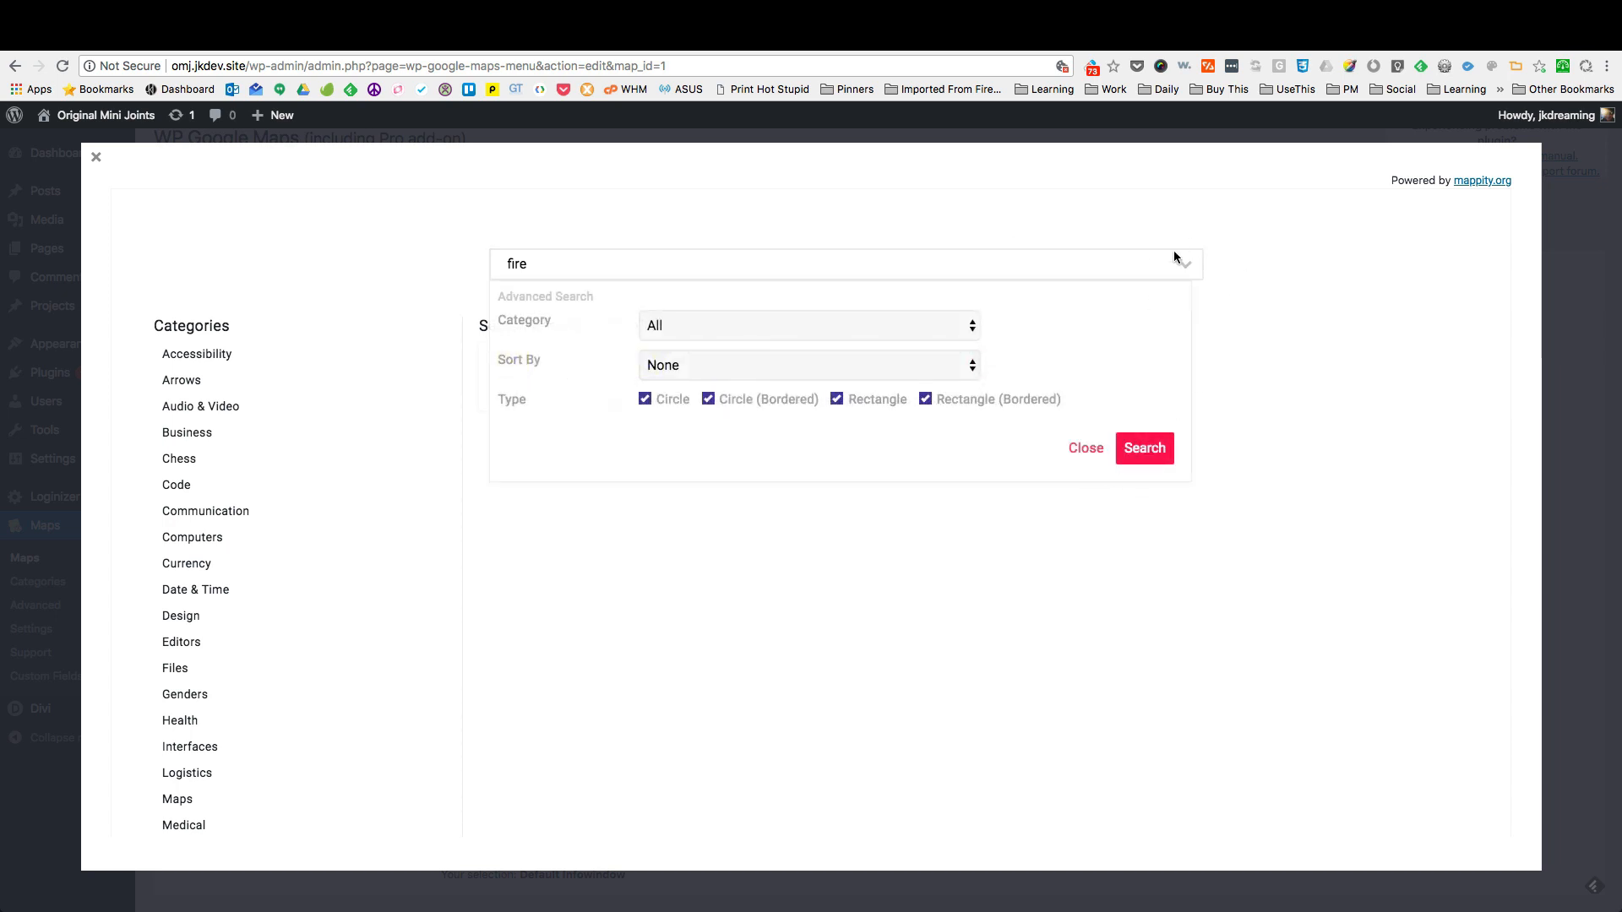
click(1184, 268)
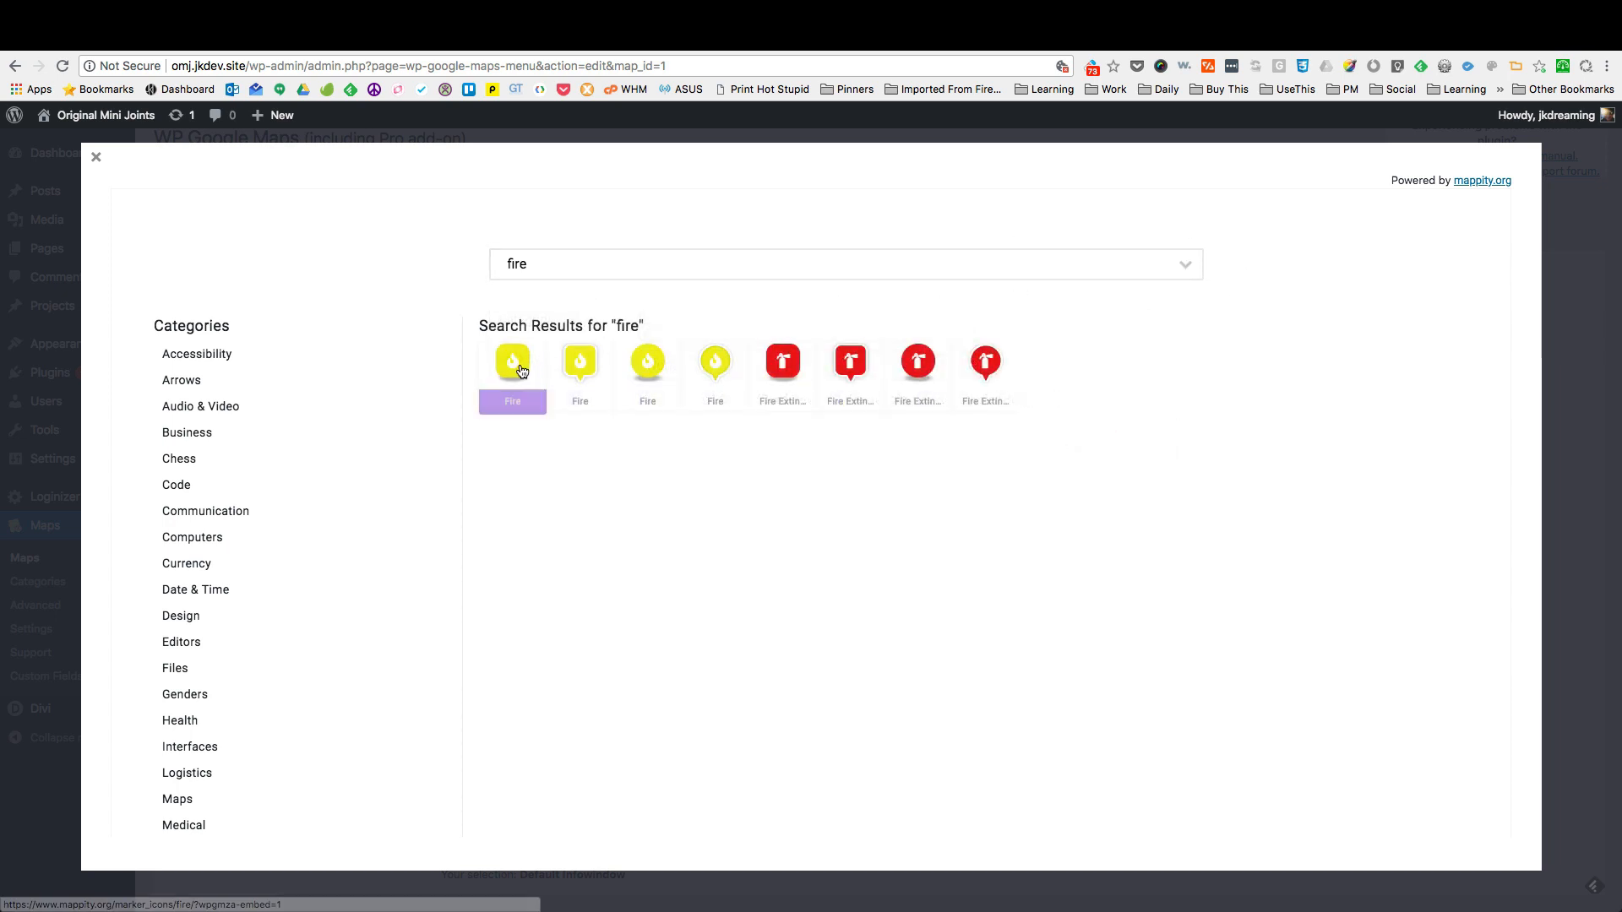
Step: Try recolouring the Fire marker to green #338548, and leave the marker library without applying an icon
click(579, 358)
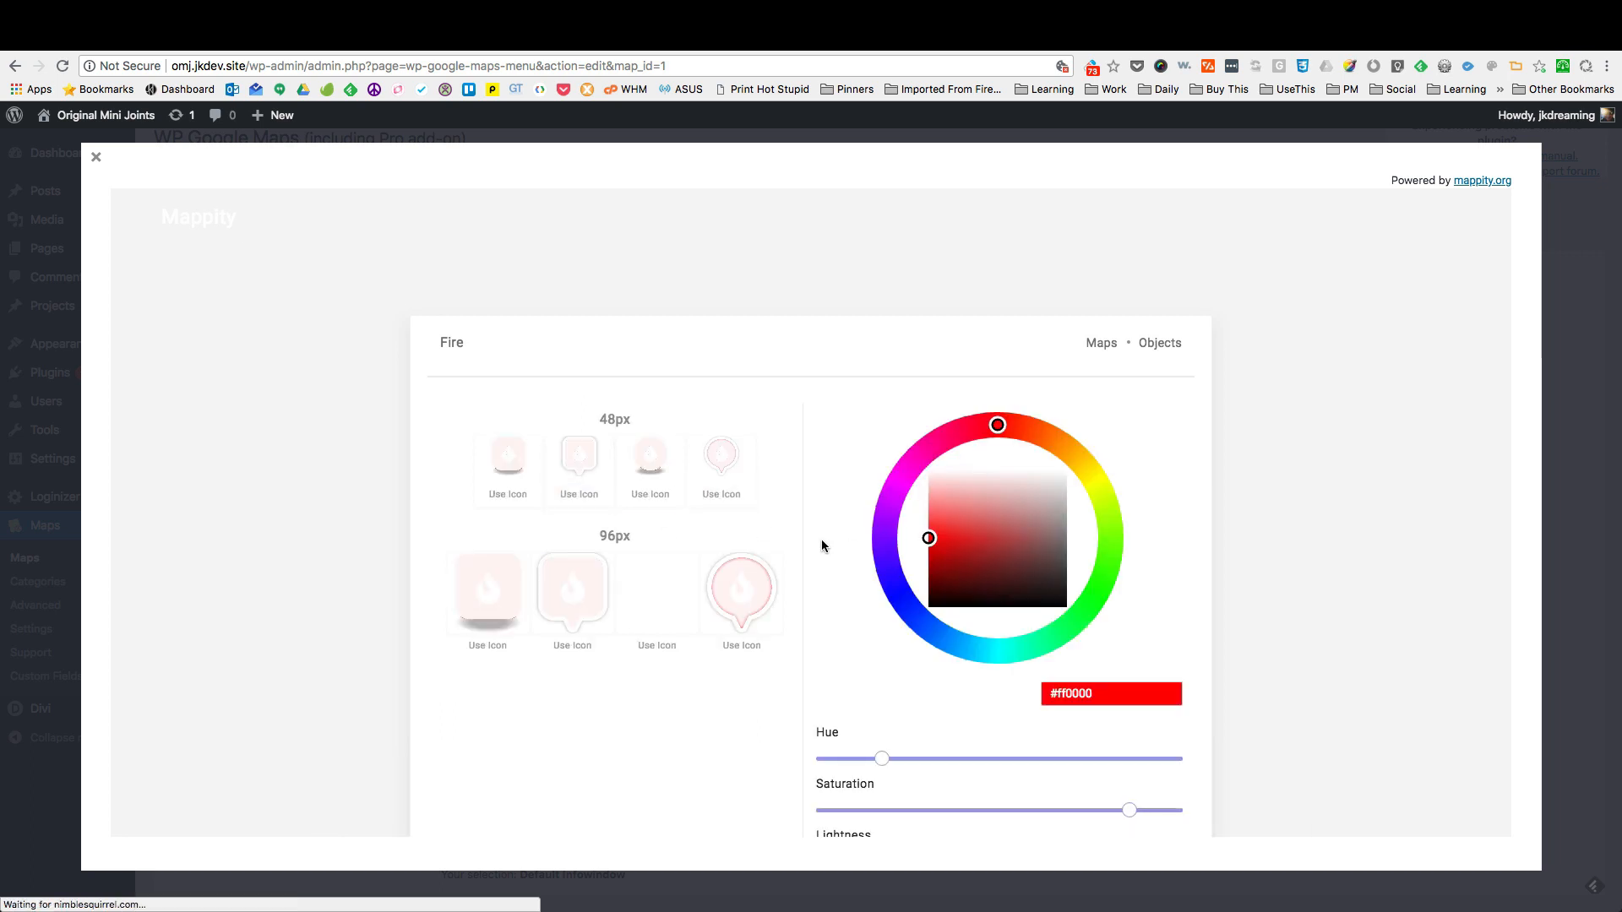
click(1005, 557)
click(1075, 617)
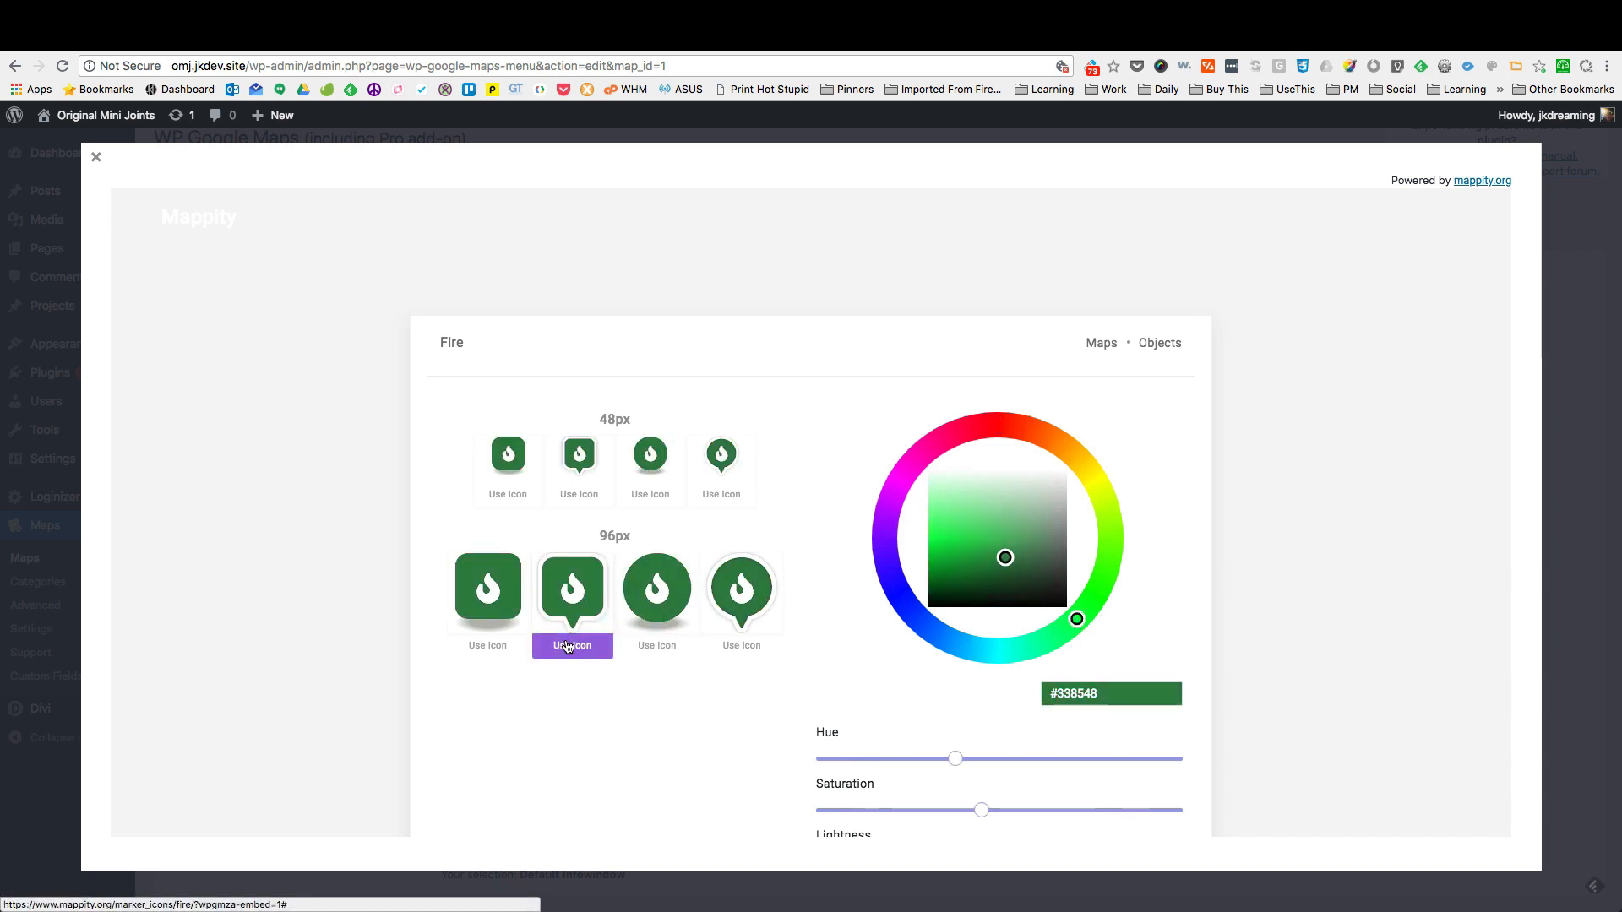
click(97, 157)
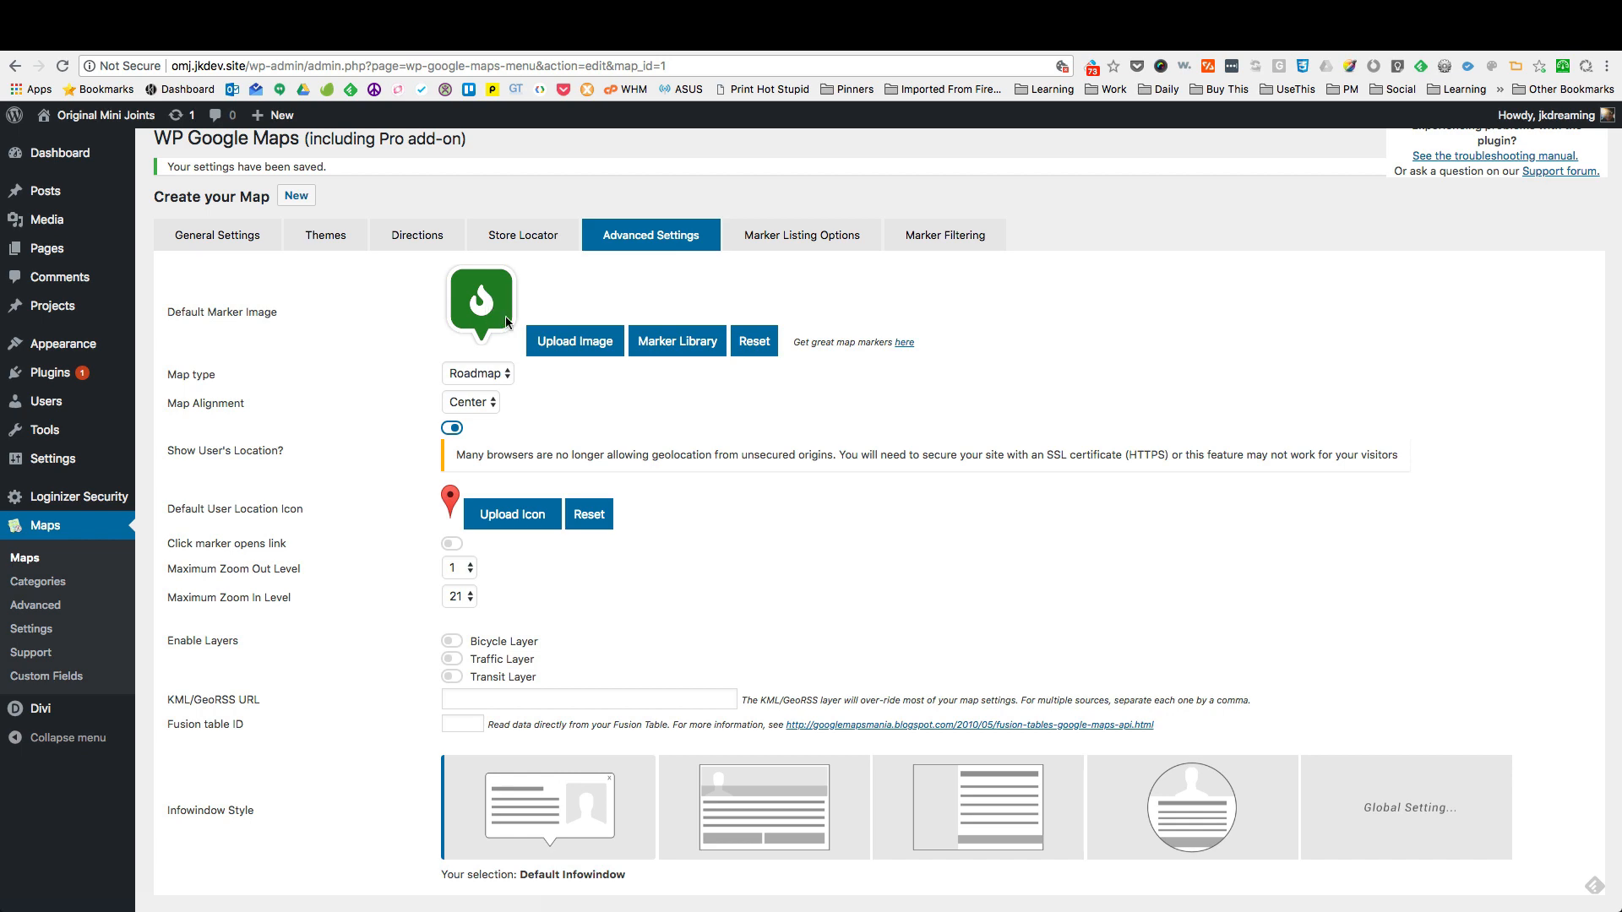
Step: Reopen the marker library and examine the Fire marker's icon sizes, shapes and colour controls
click(692, 346)
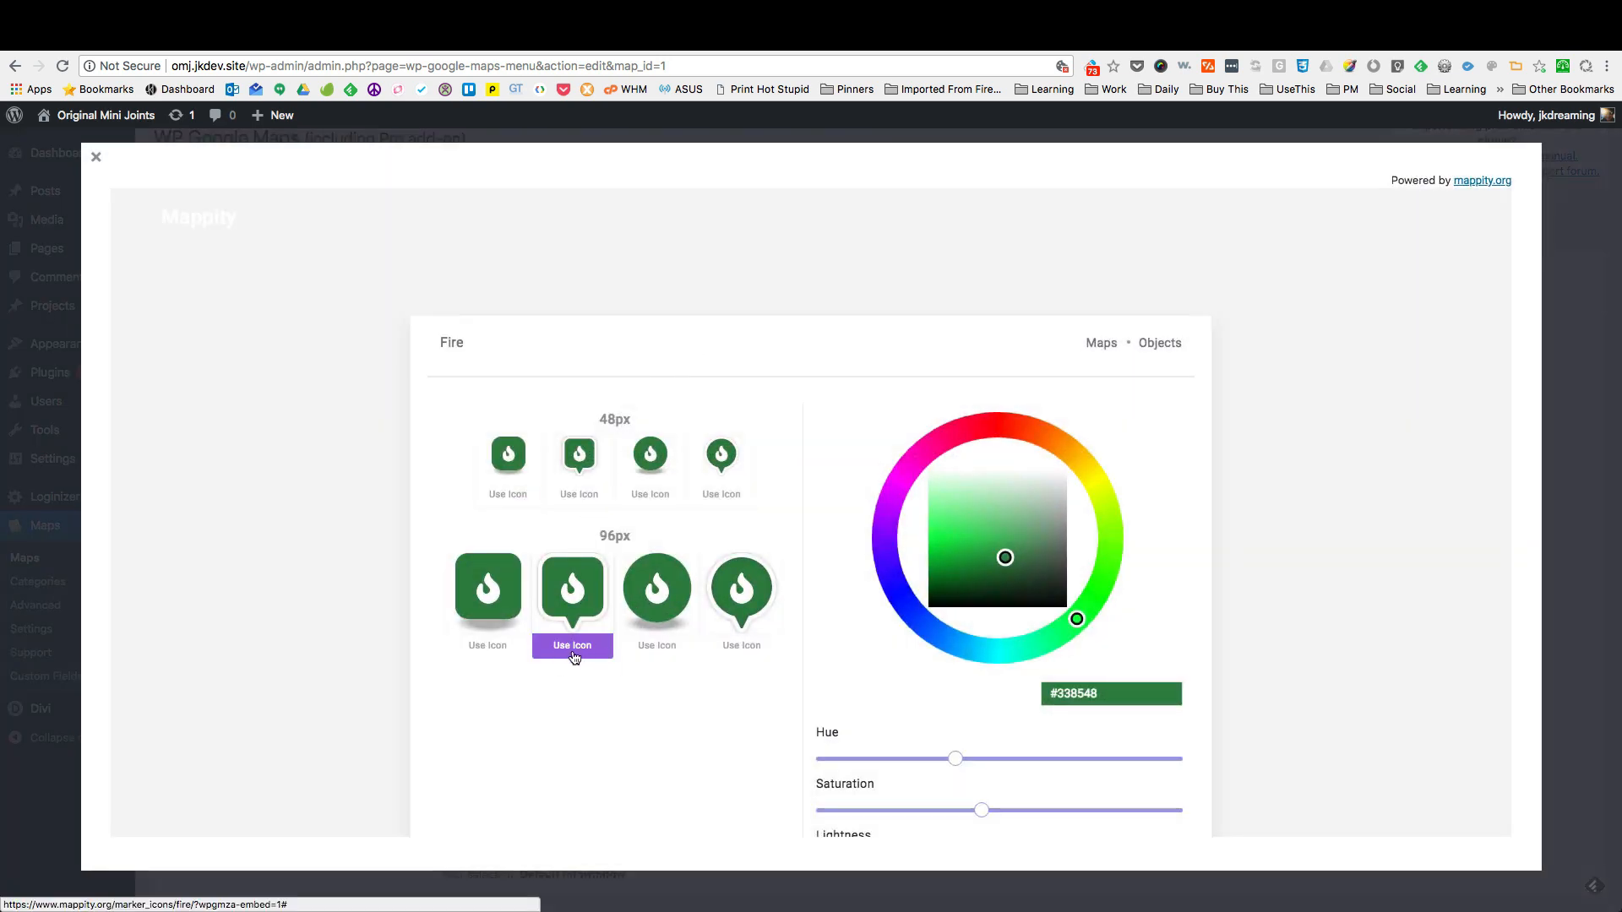
scroll(573, 657, down, 5)
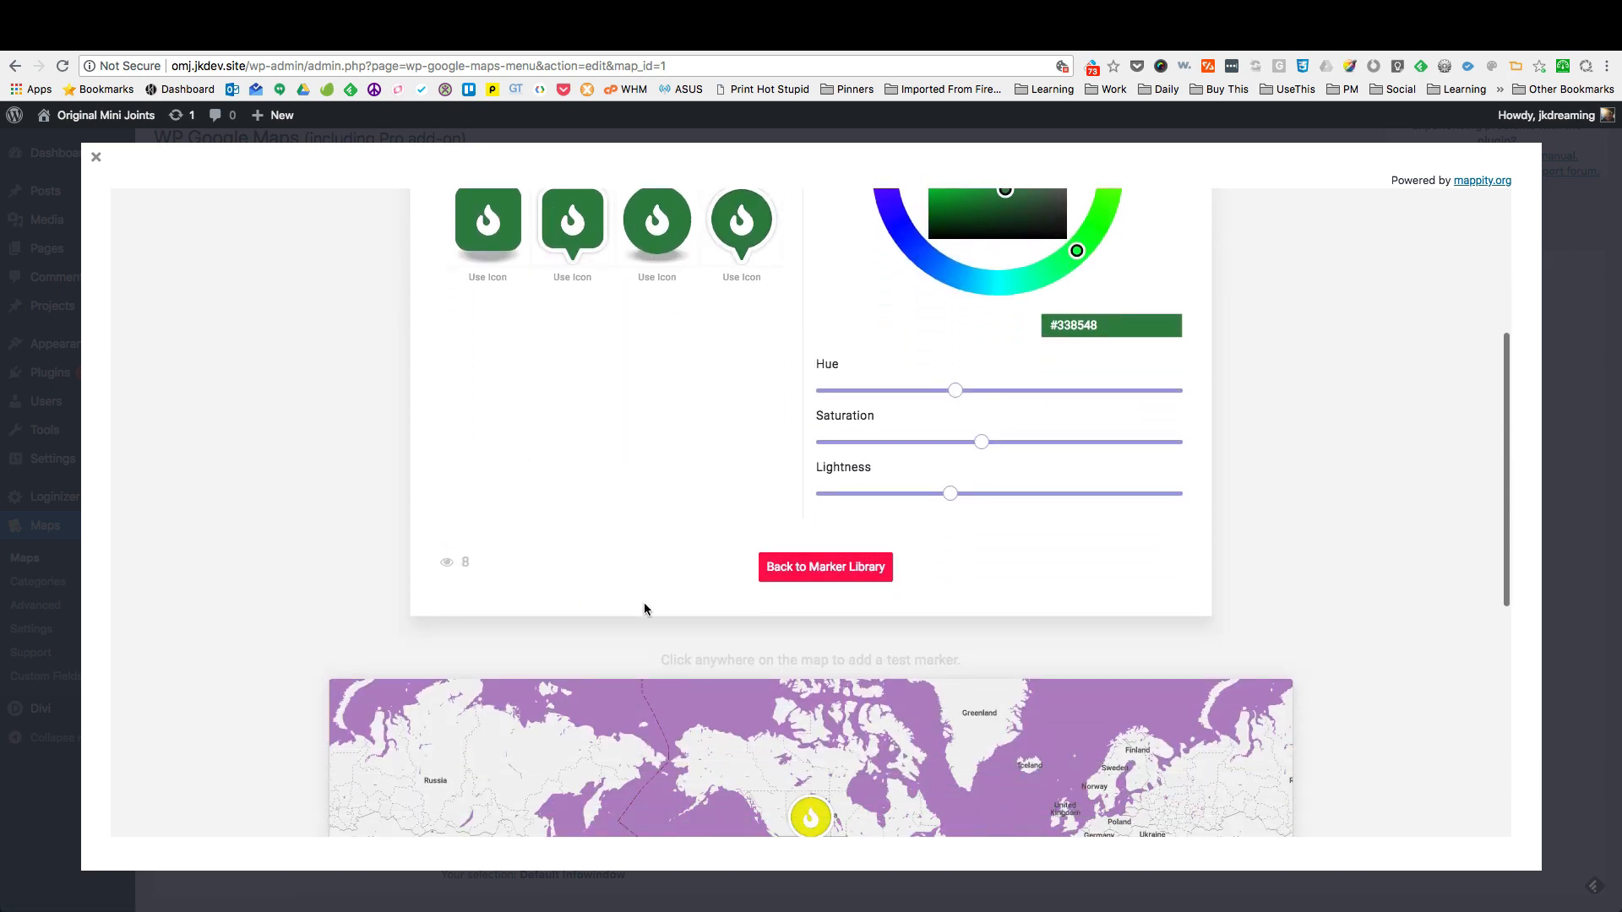
scroll(1077, 573, up, 3)
scroll(970, 606, down, 2)
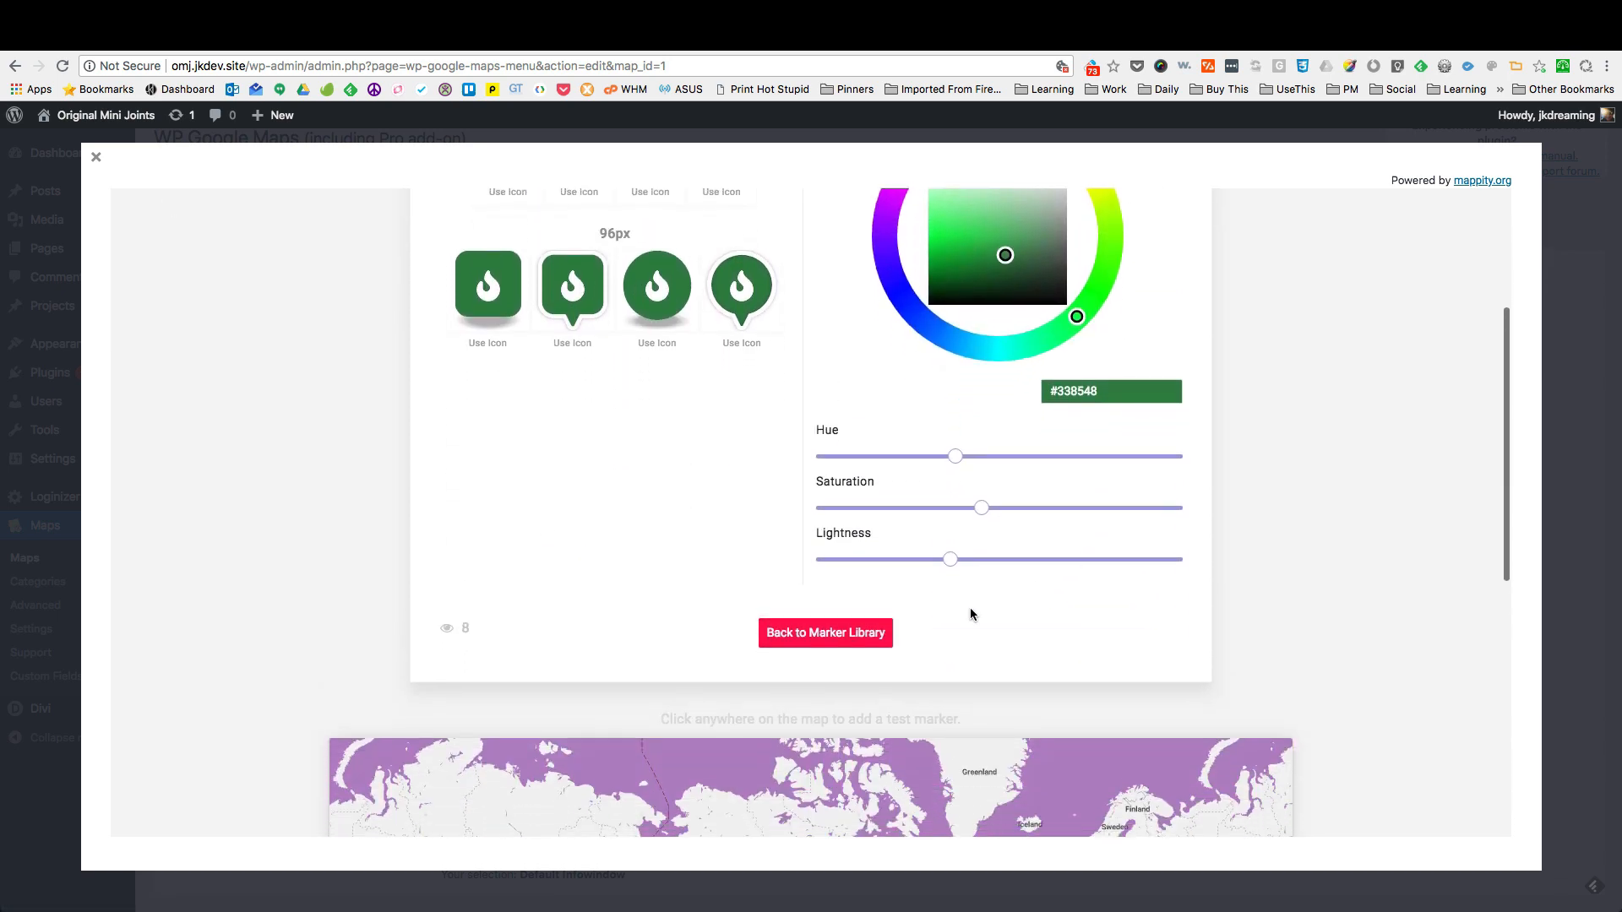
scroll(865, 590, up, 1)
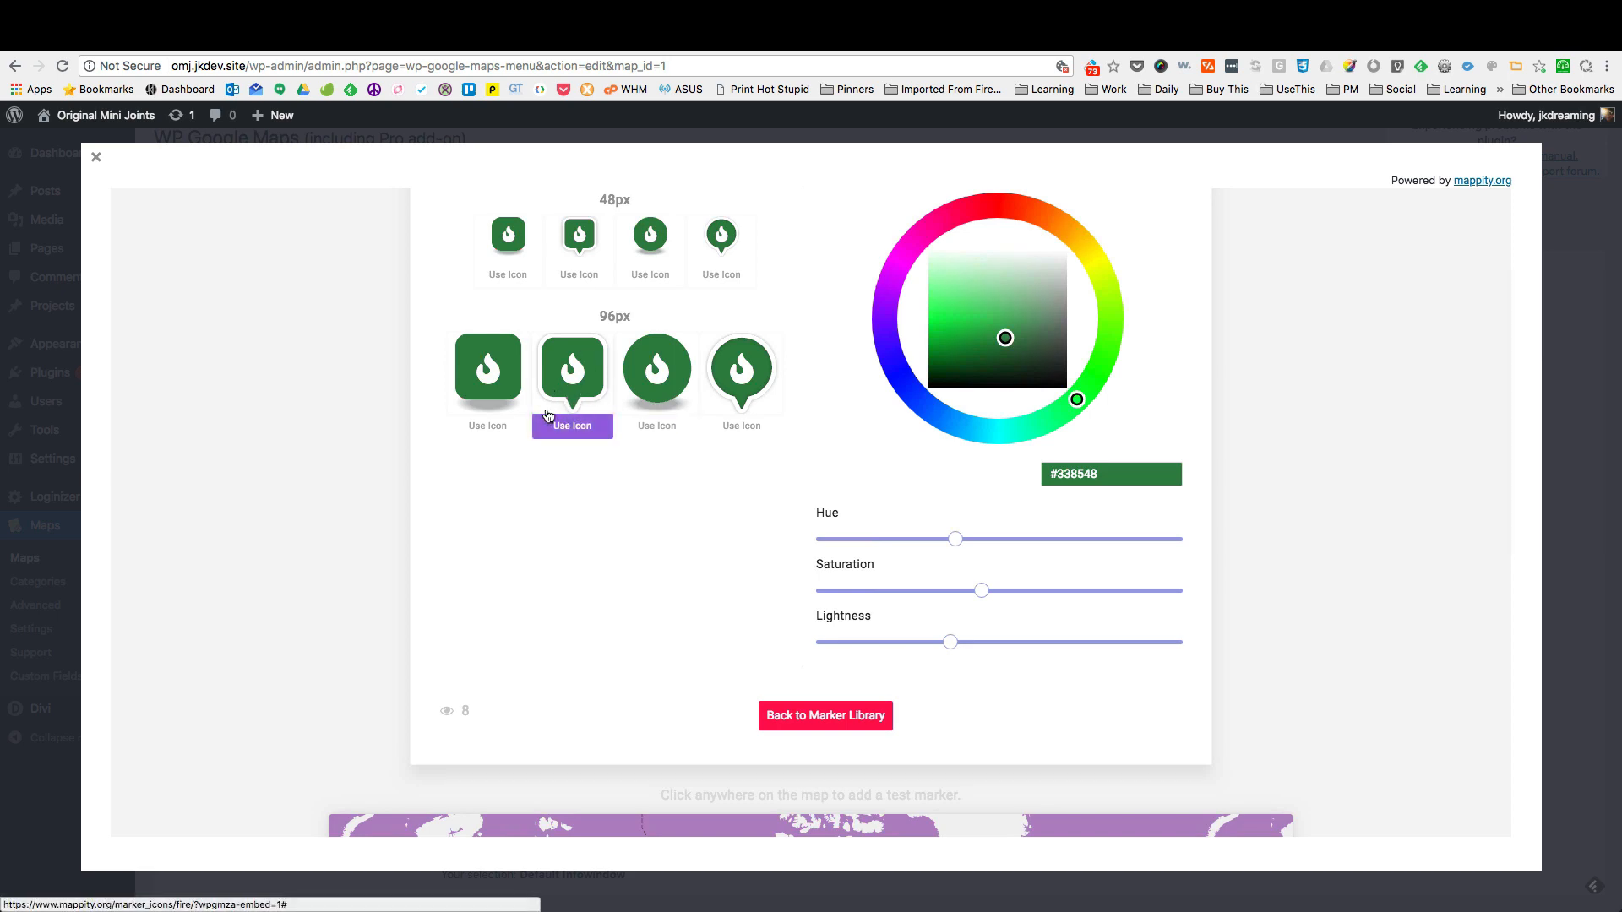
click(95, 158)
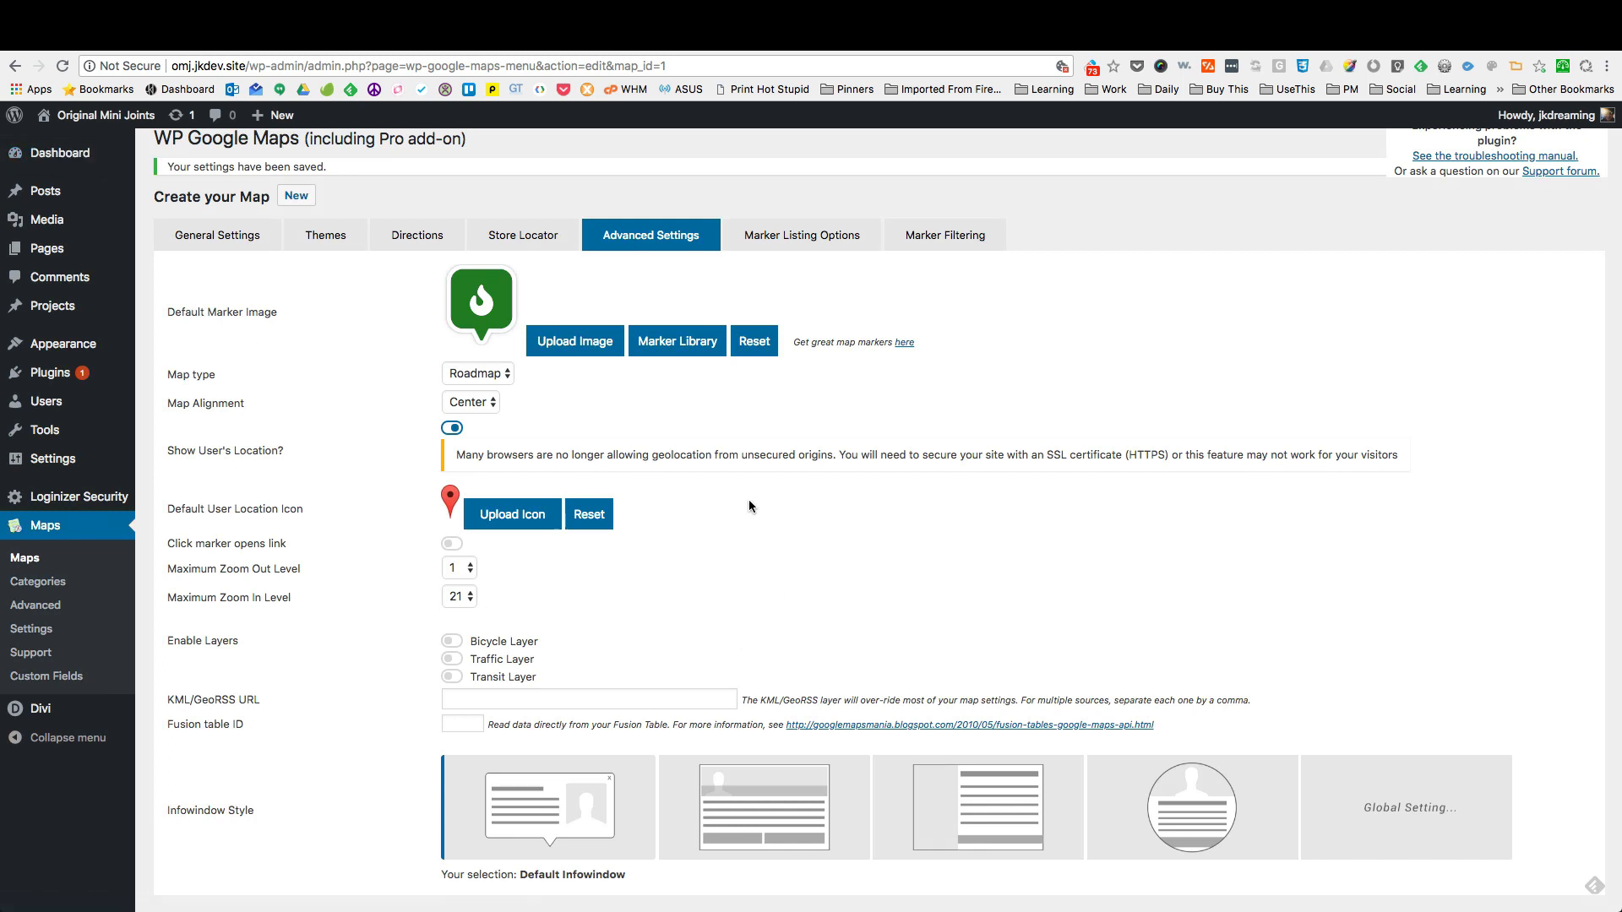
Step: Review the marker listing options and set the marker listing style to Carousel
click(801, 243)
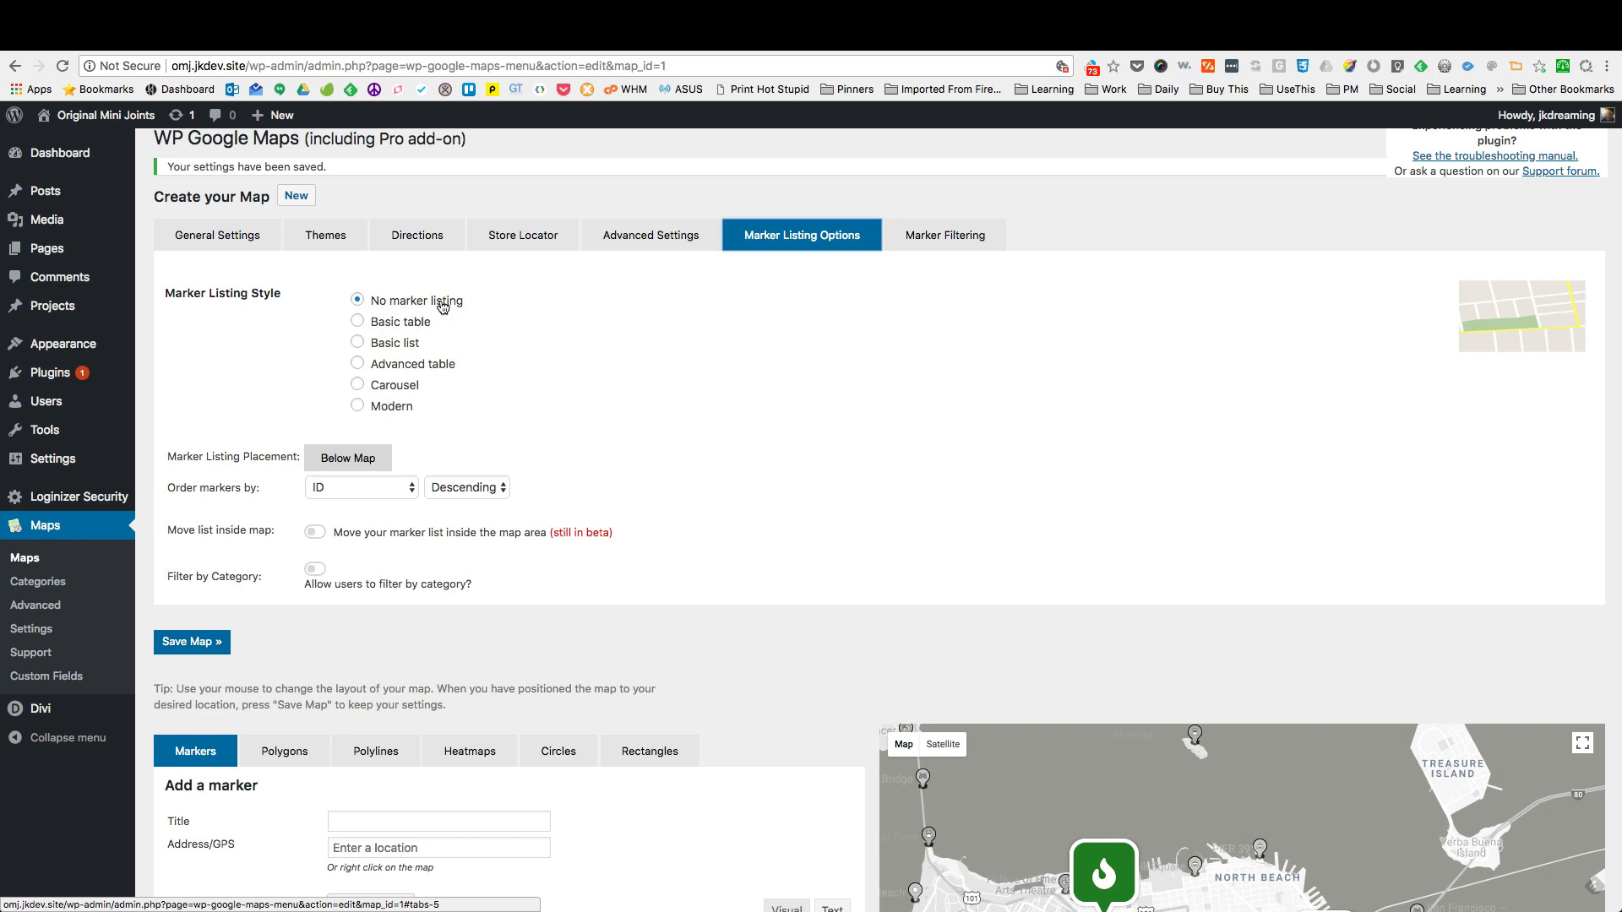
scroll(819, 374, down, 3)
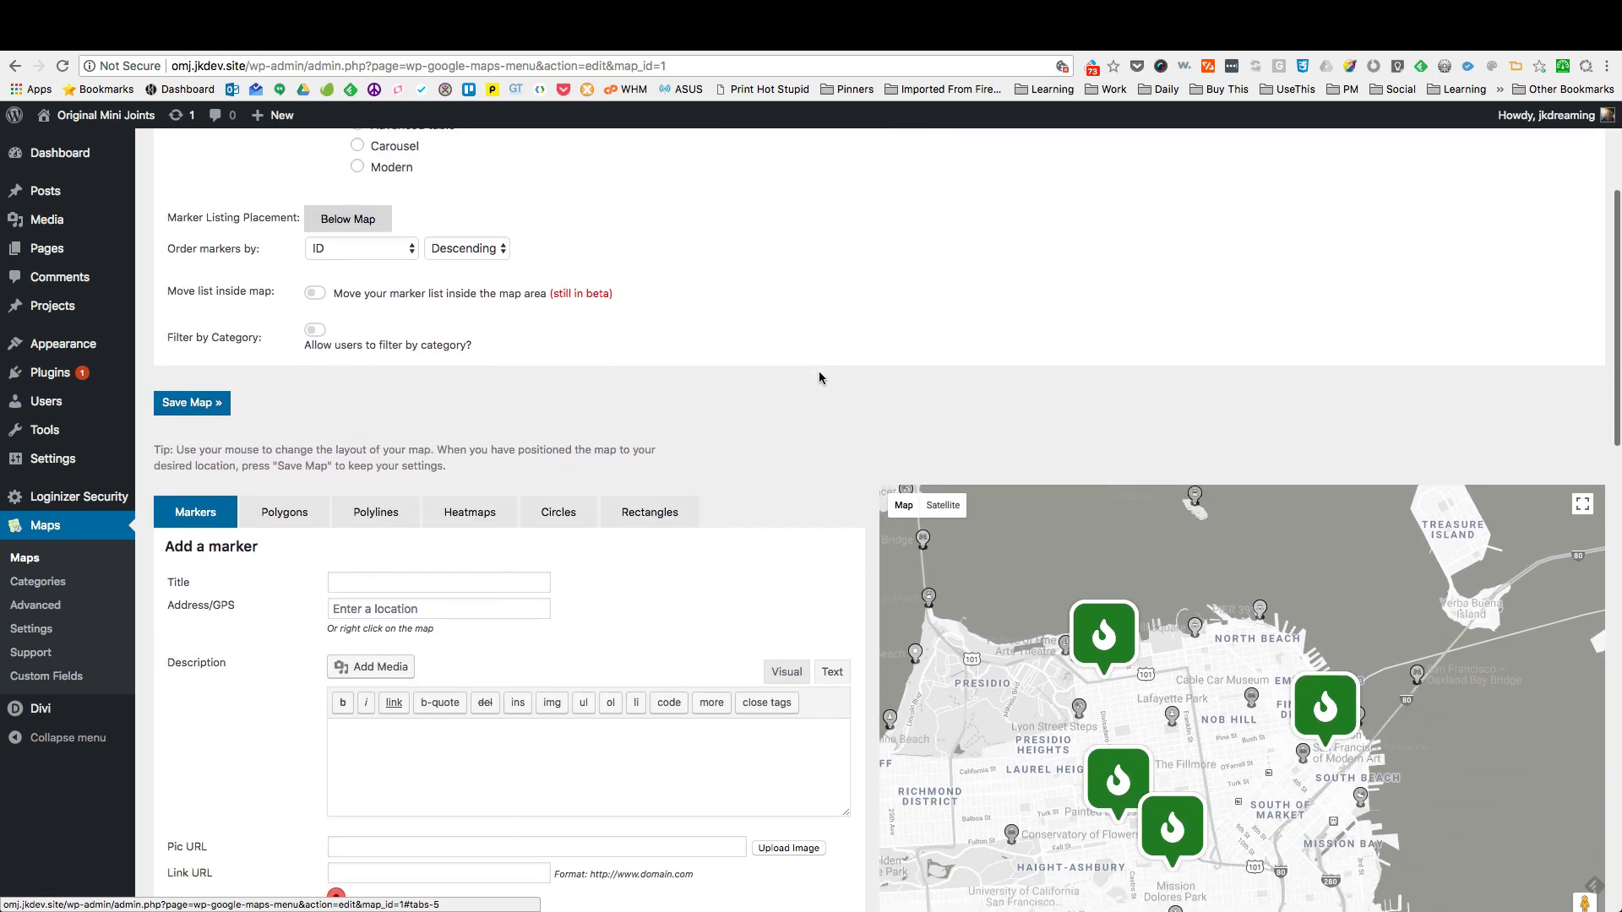
scroll(819, 377, up, 4)
scroll(819, 378, down, 2)
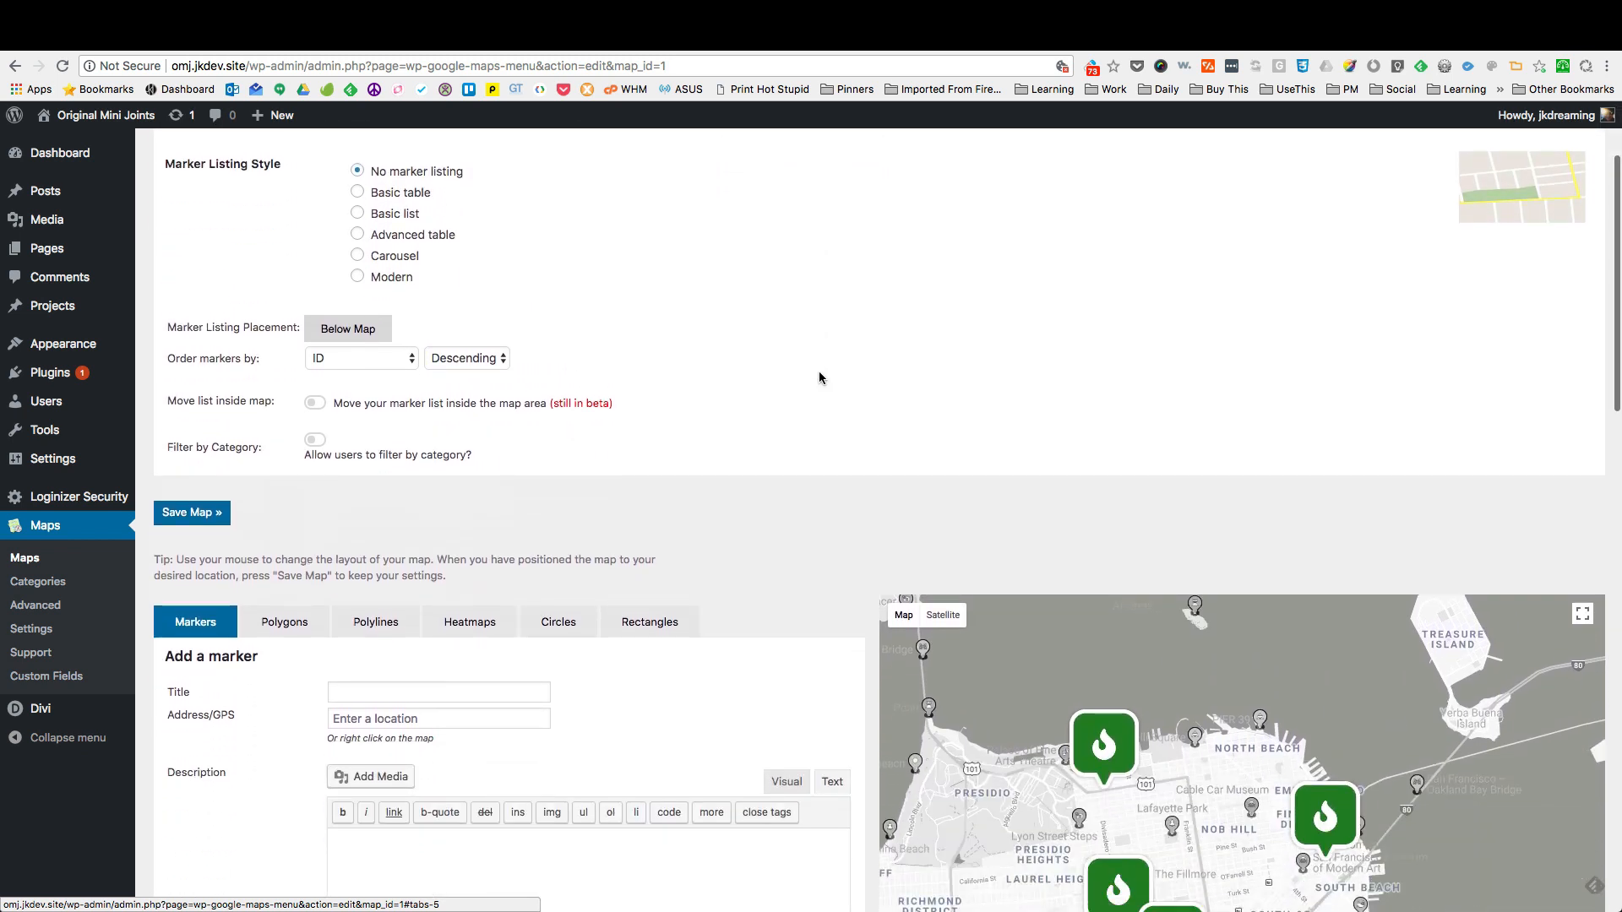
scroll(819, 378, up, 2)
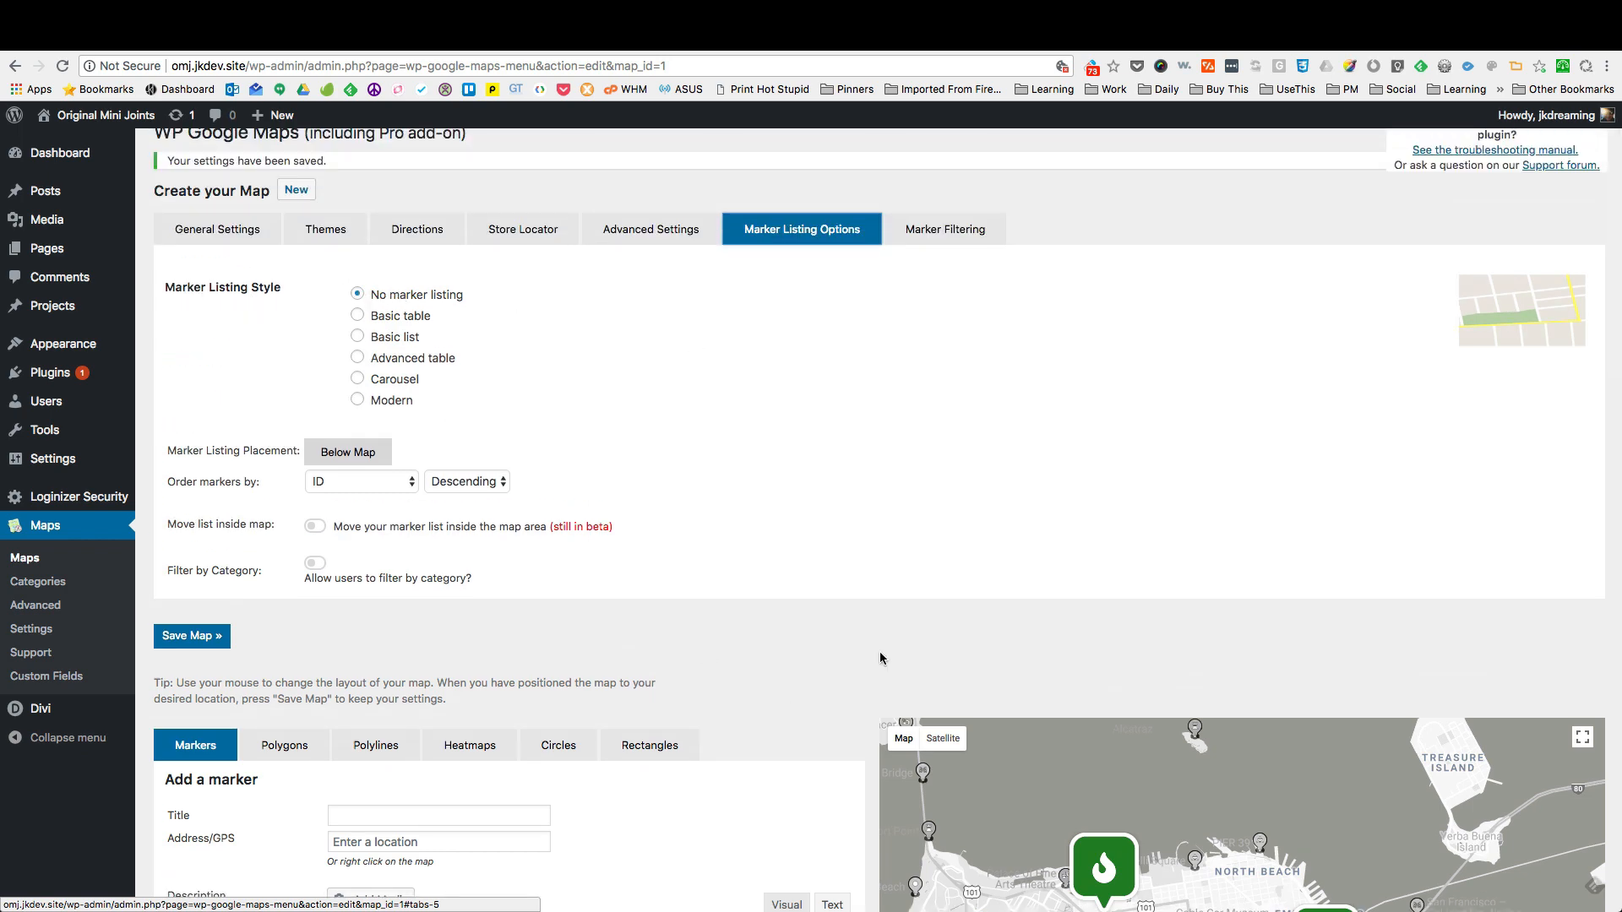
scroll(591, 507, down, 5)
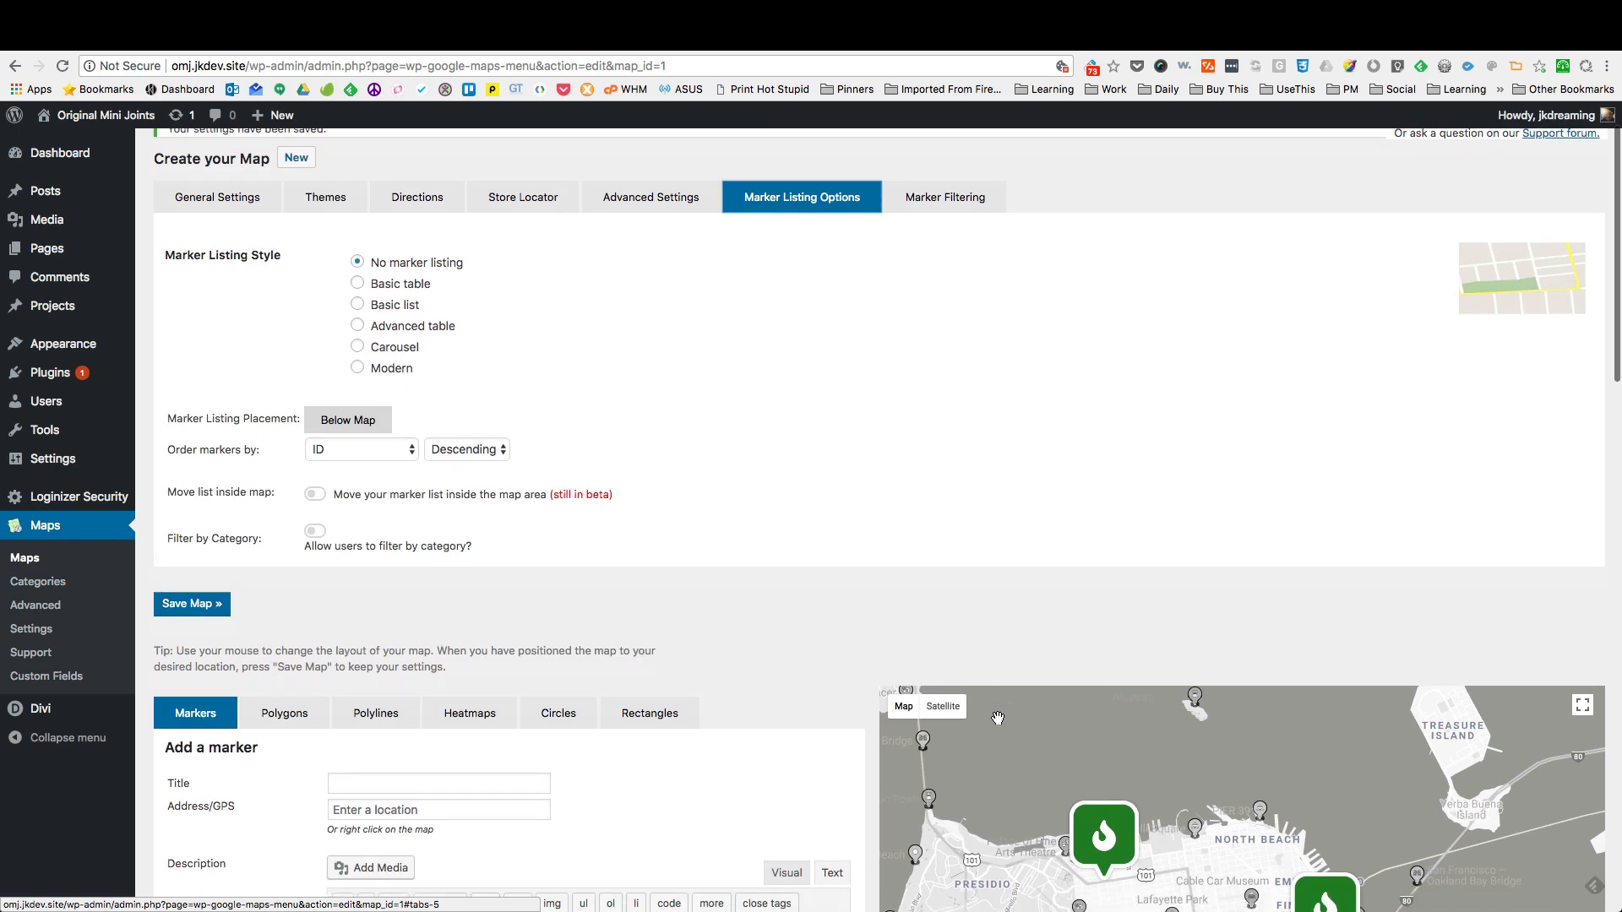
scroll(371, 392, up, 4)
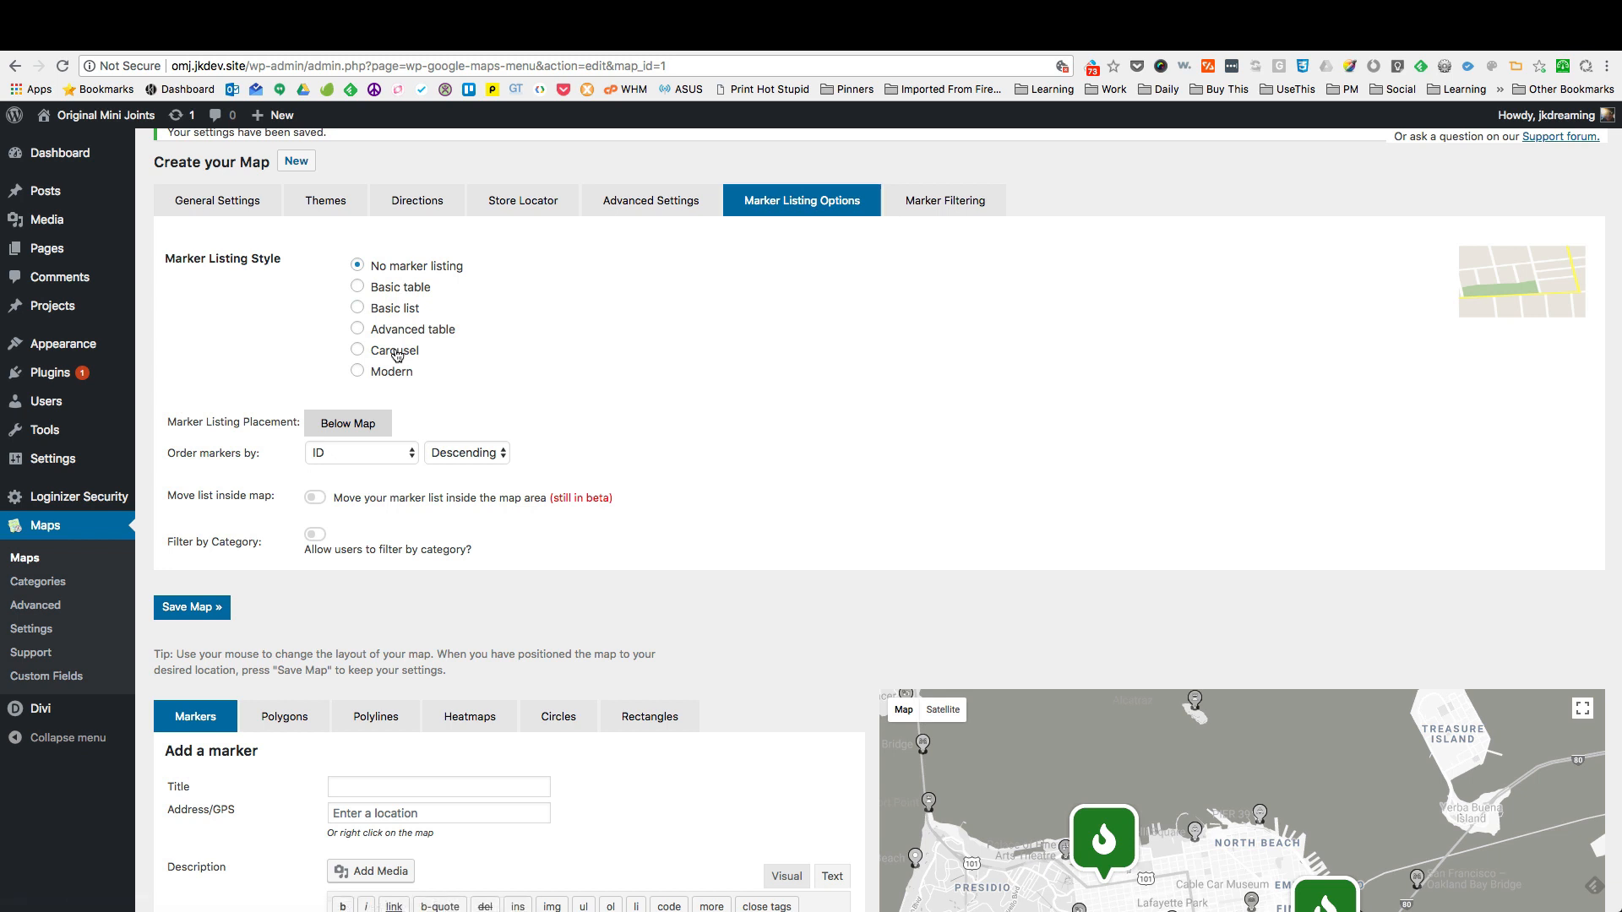
click(359, 350)
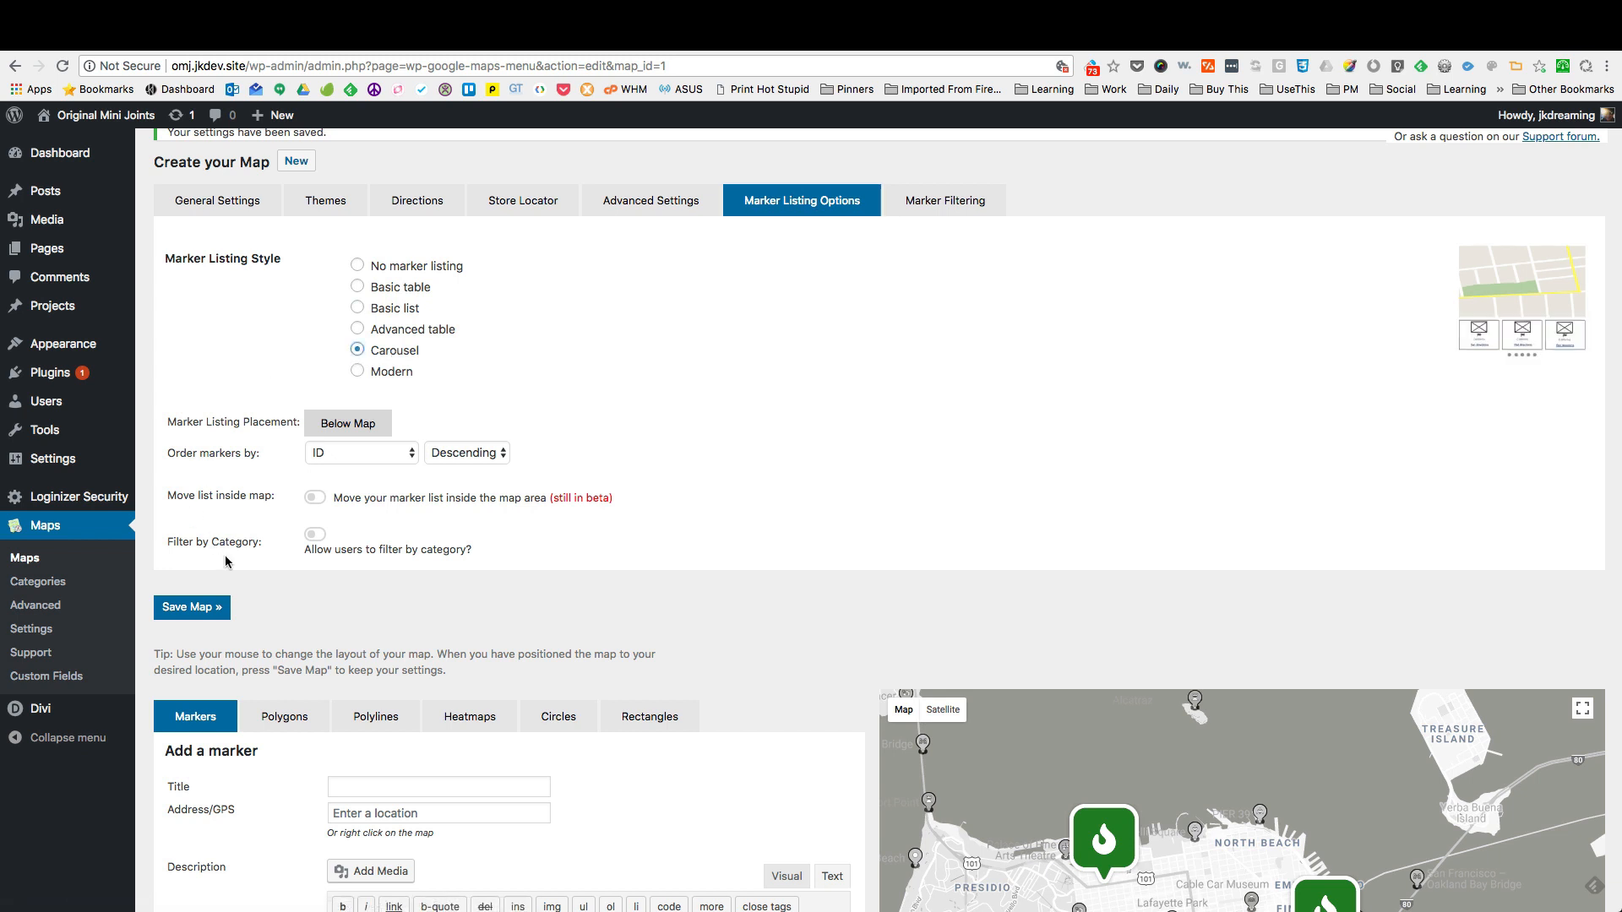
Step: Save the map and check the marker carousel on the reloaded Find Triple J's page
click(199, 615)
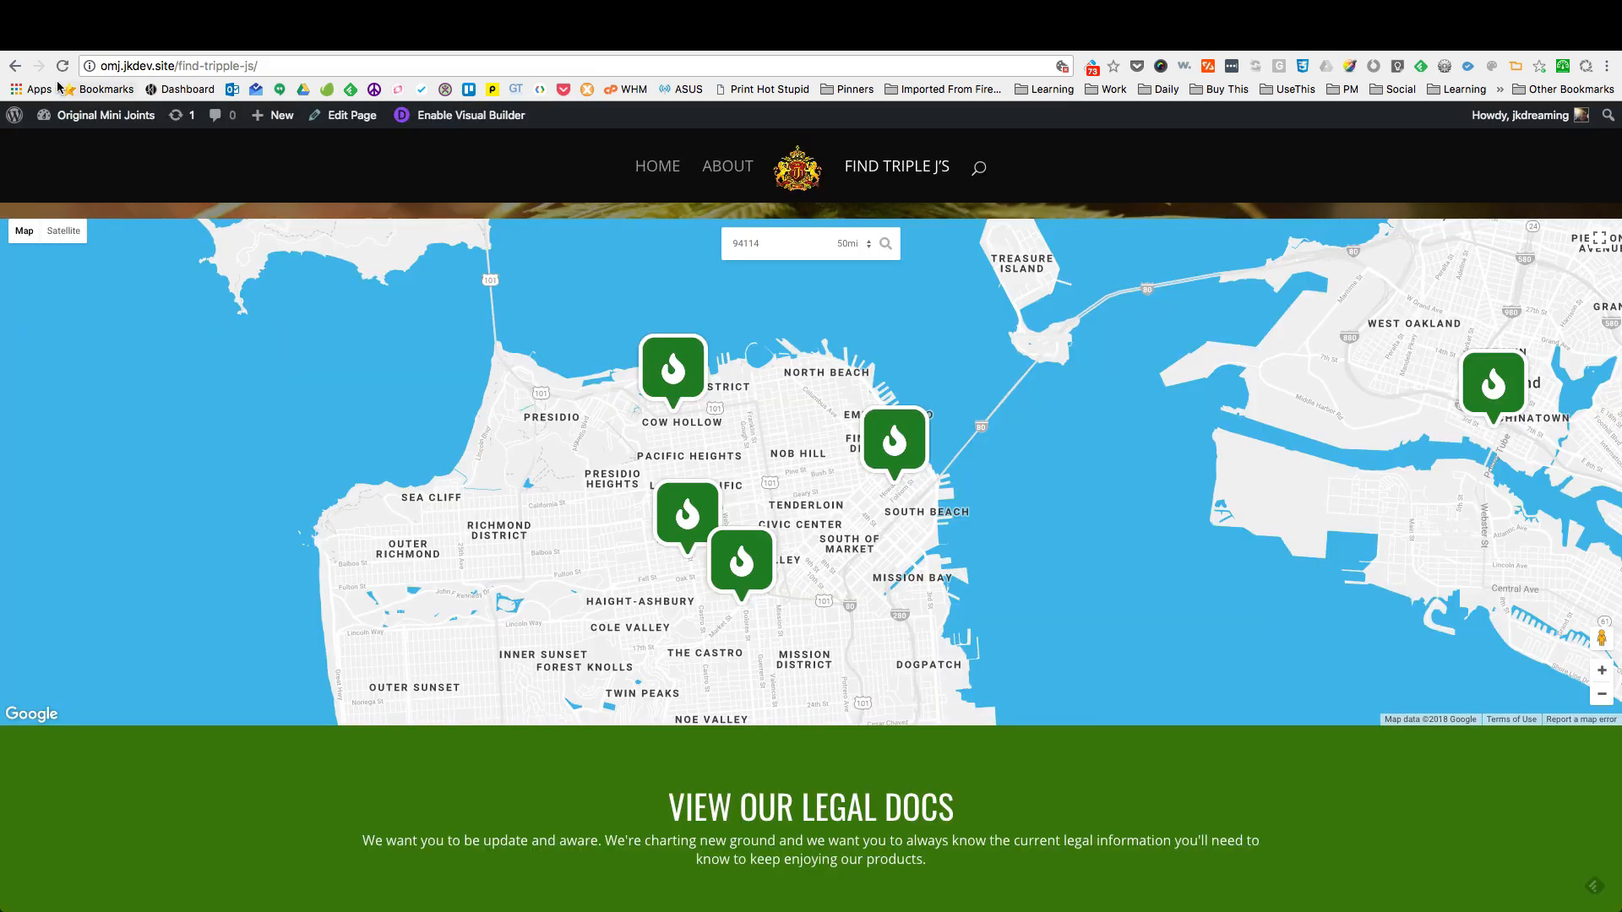
click(62, 65)
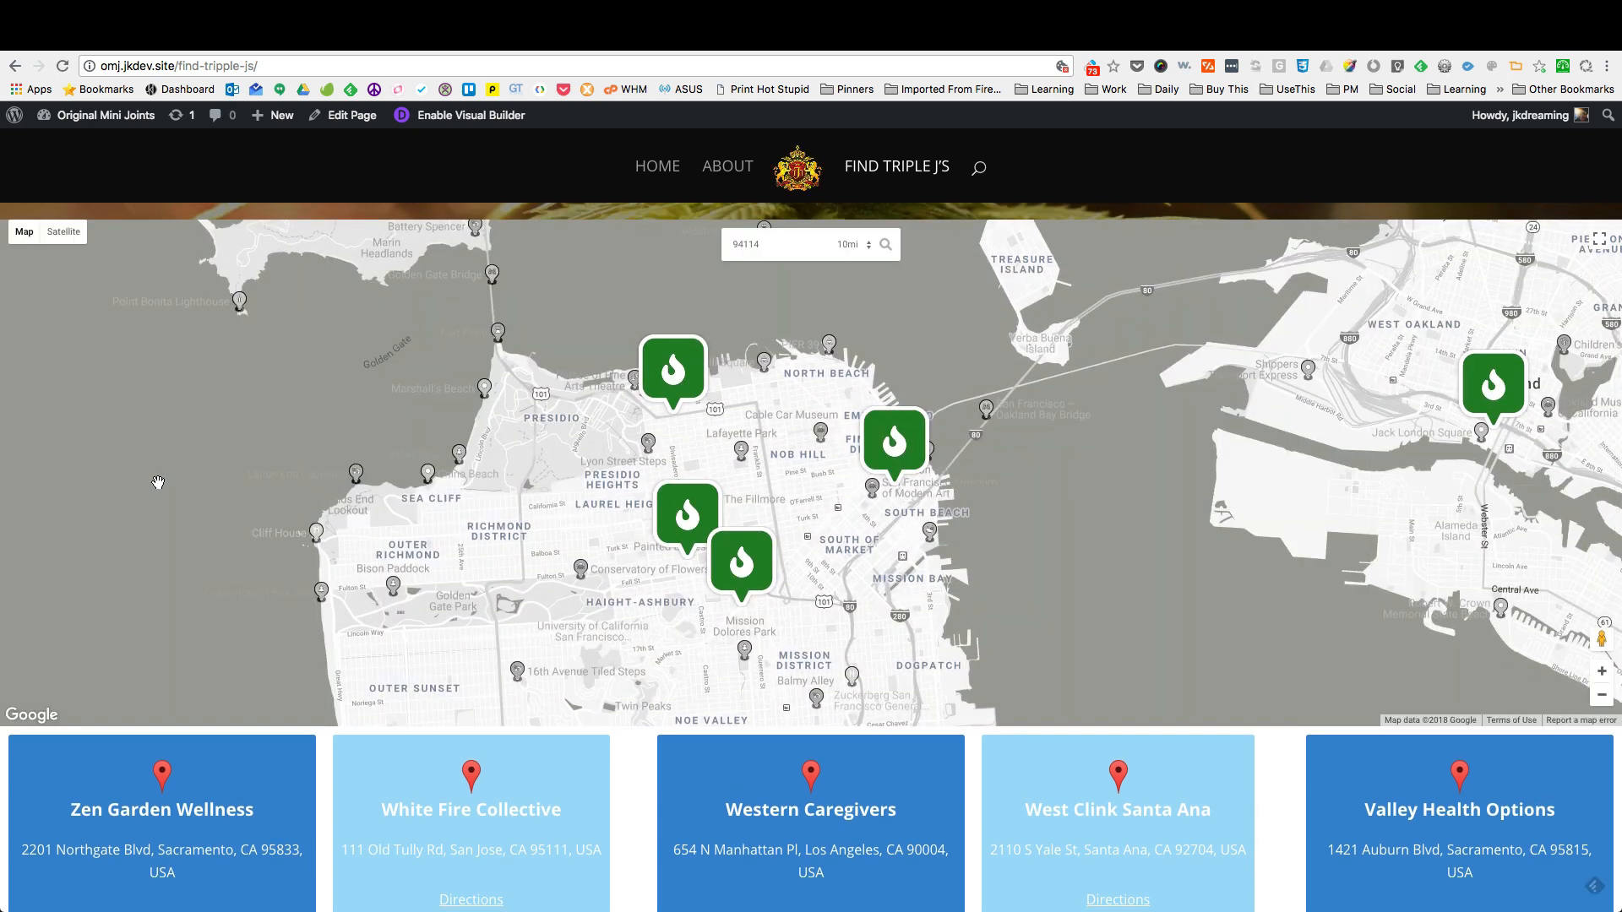
scroll(158, 482, down, 5)
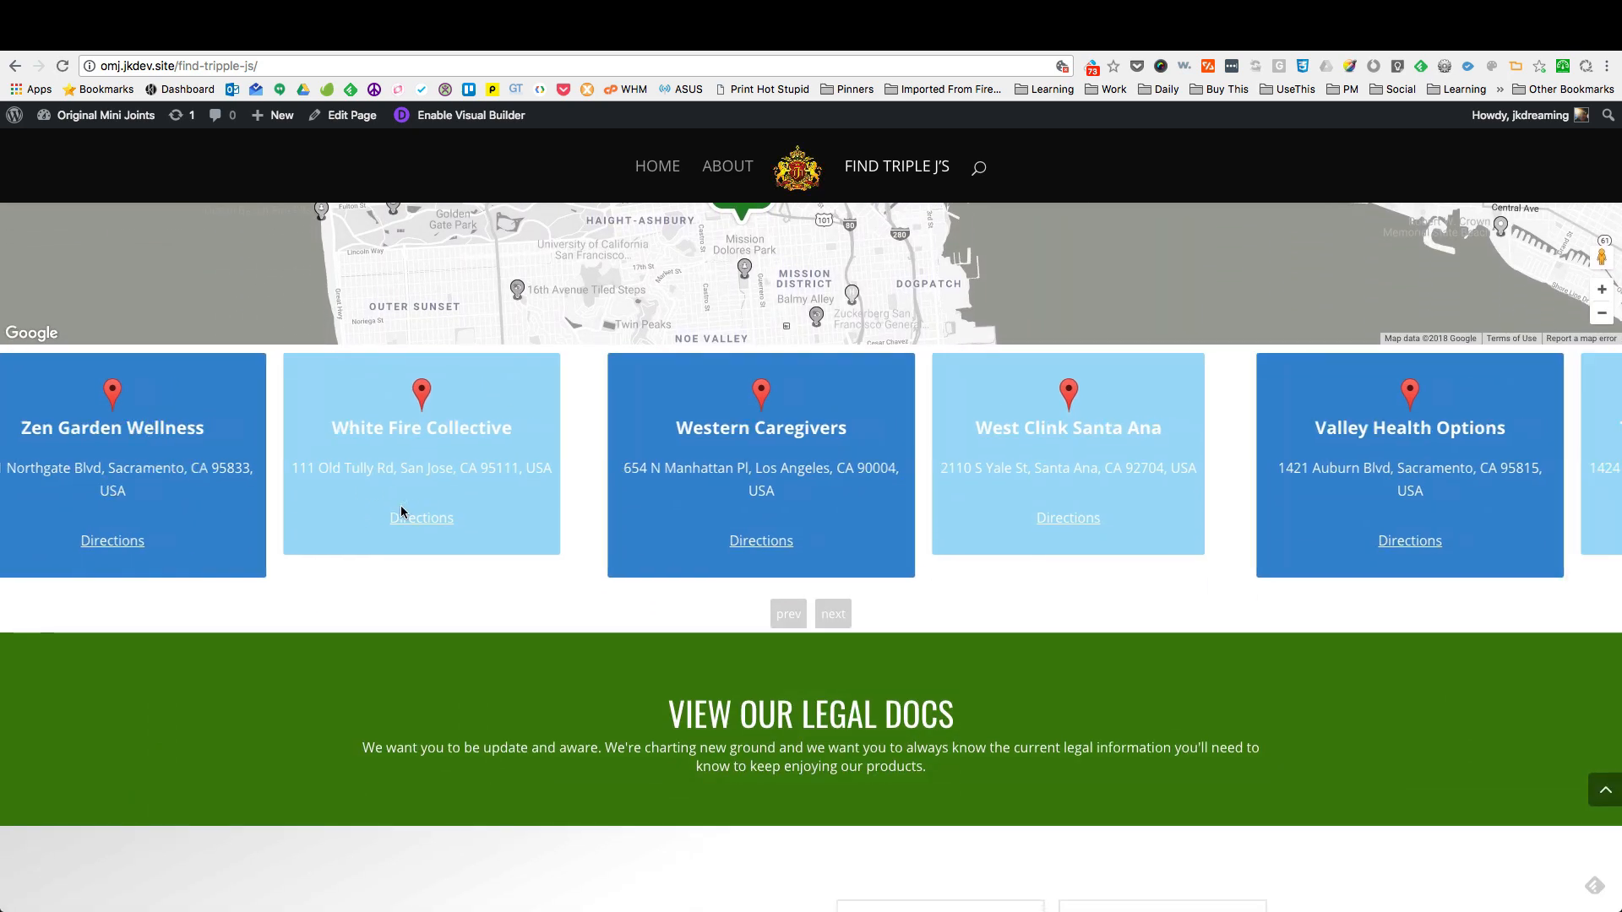
scroll(401, 507, up, 8)
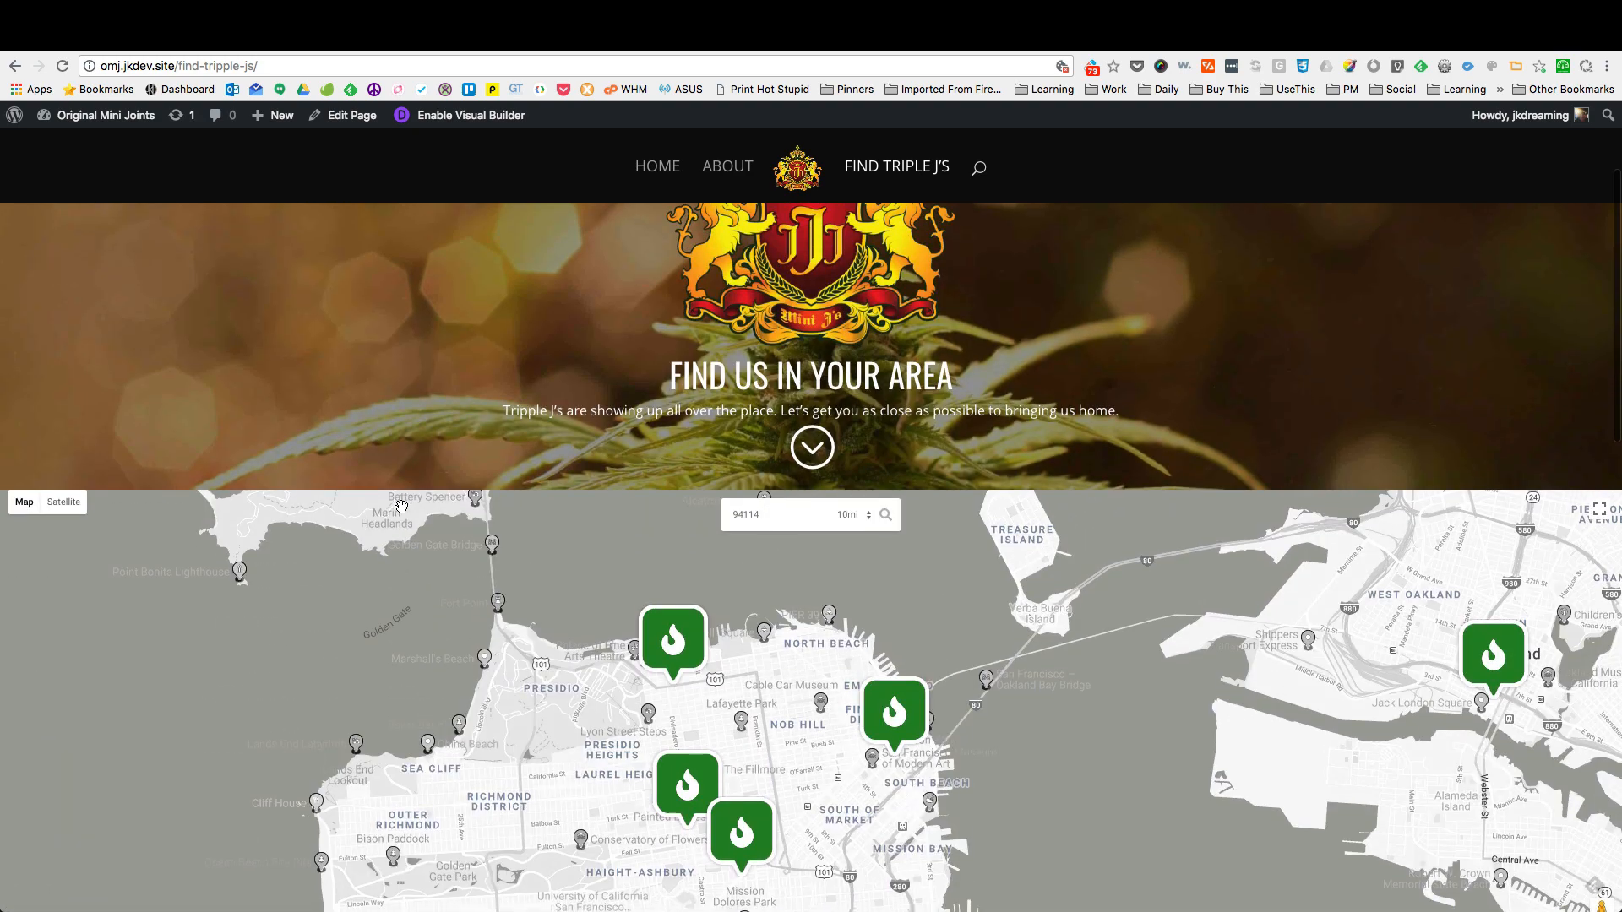
scroll(401, 505, down, 8)
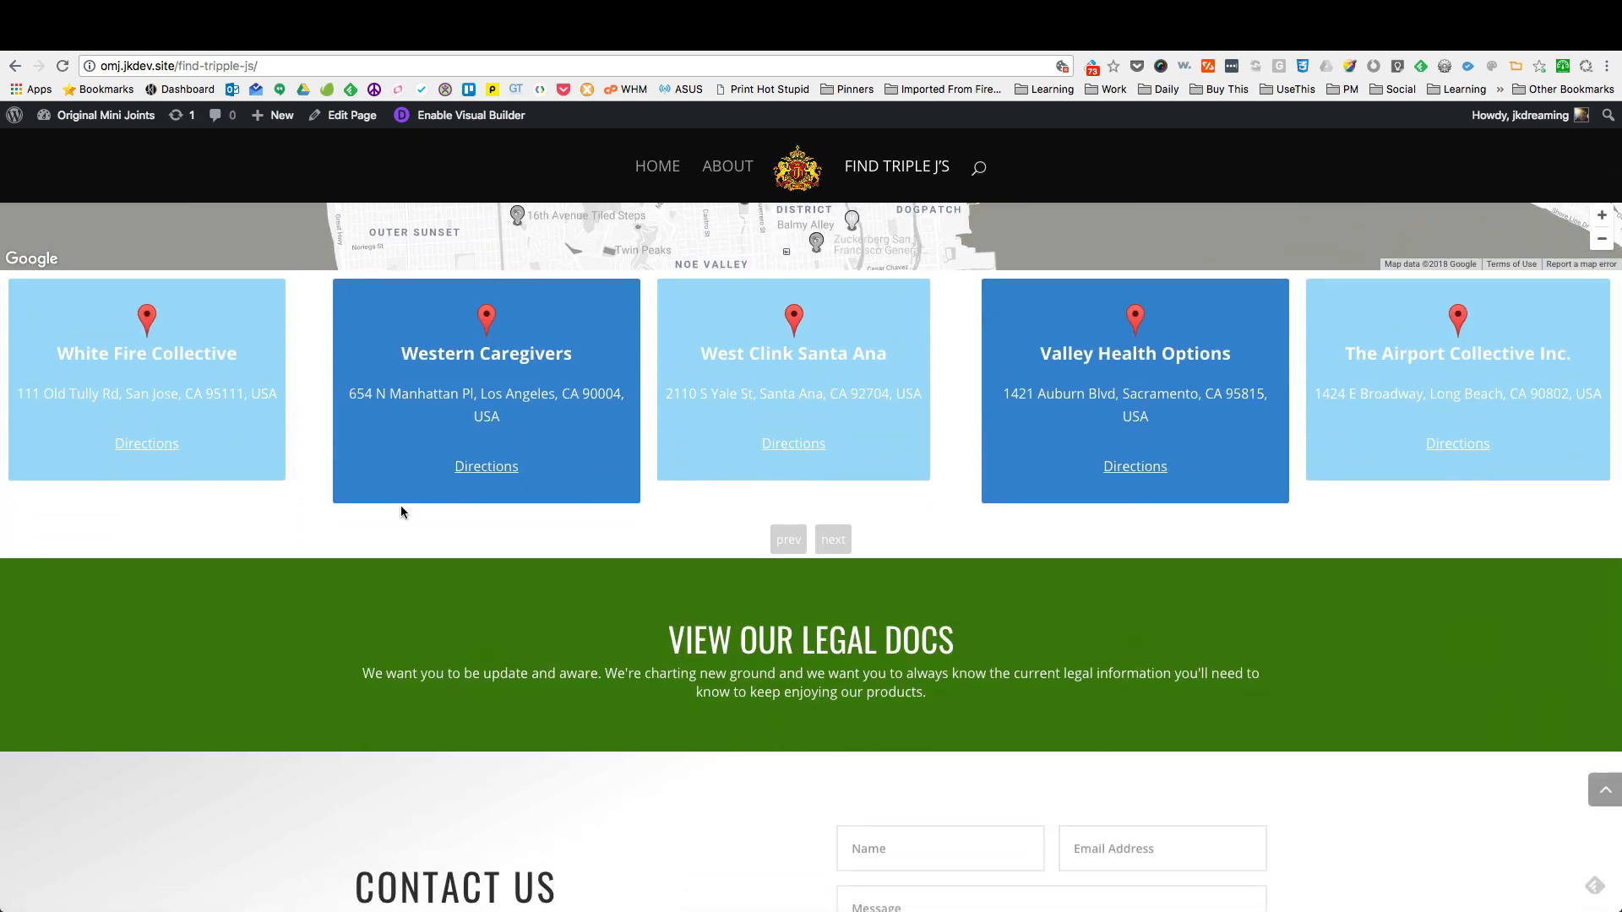
scroll(400, 512, up, 3)
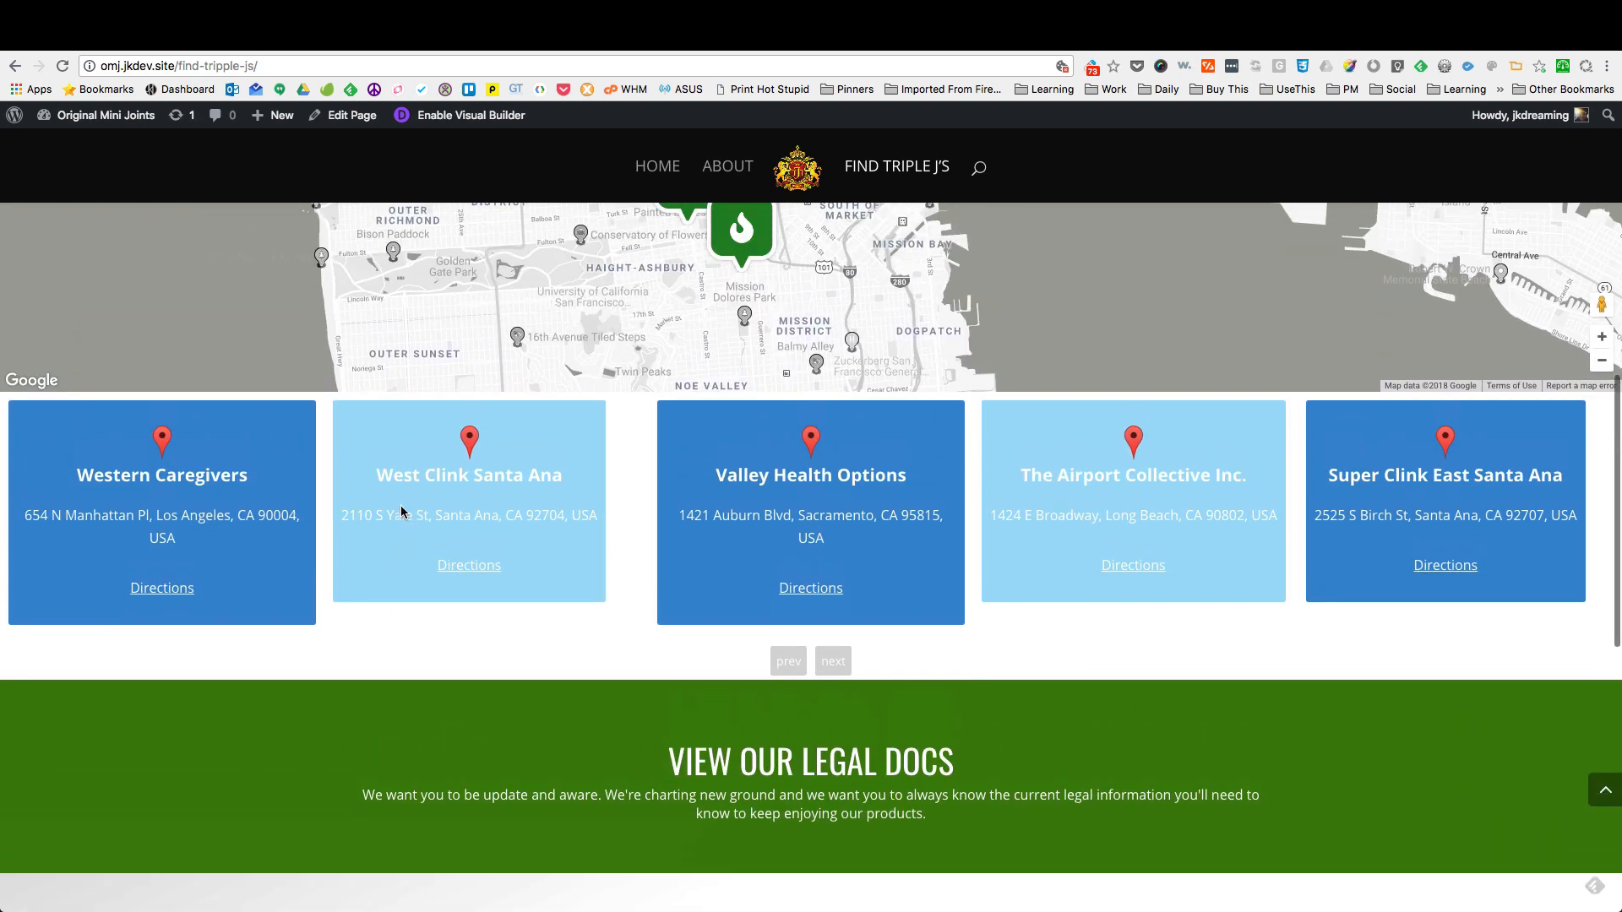
scroll(401, 507, up, 3)
scroll(401, 507, down, 9)
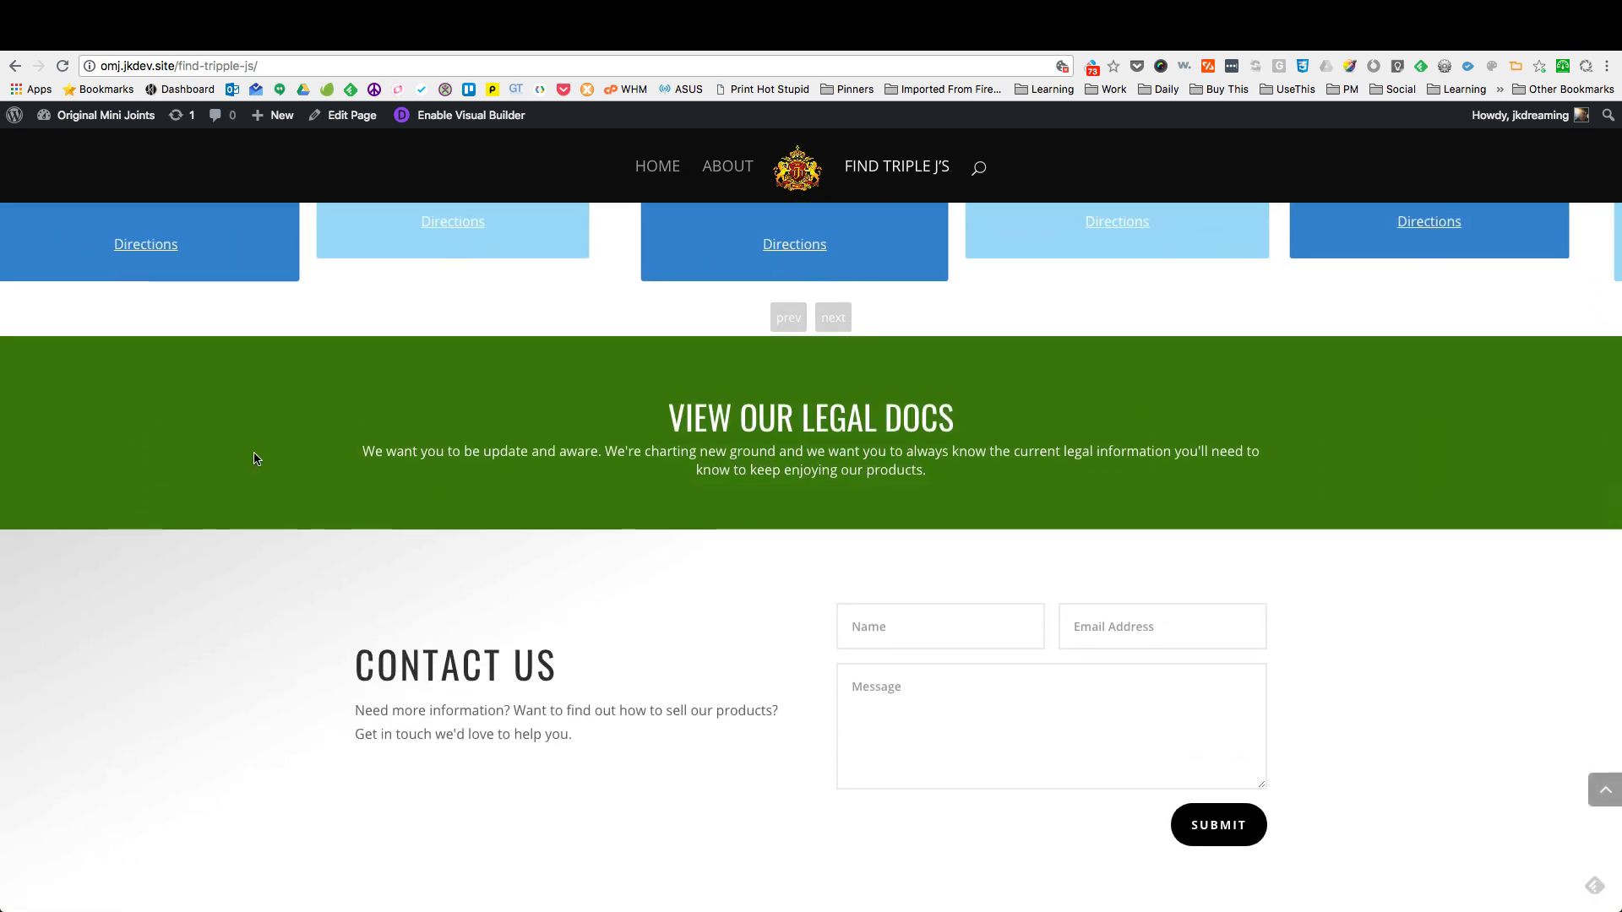
Step: Inspect the View Our Legal Docs section in the developer tools and copy its background colour code
right_click(256, 459)
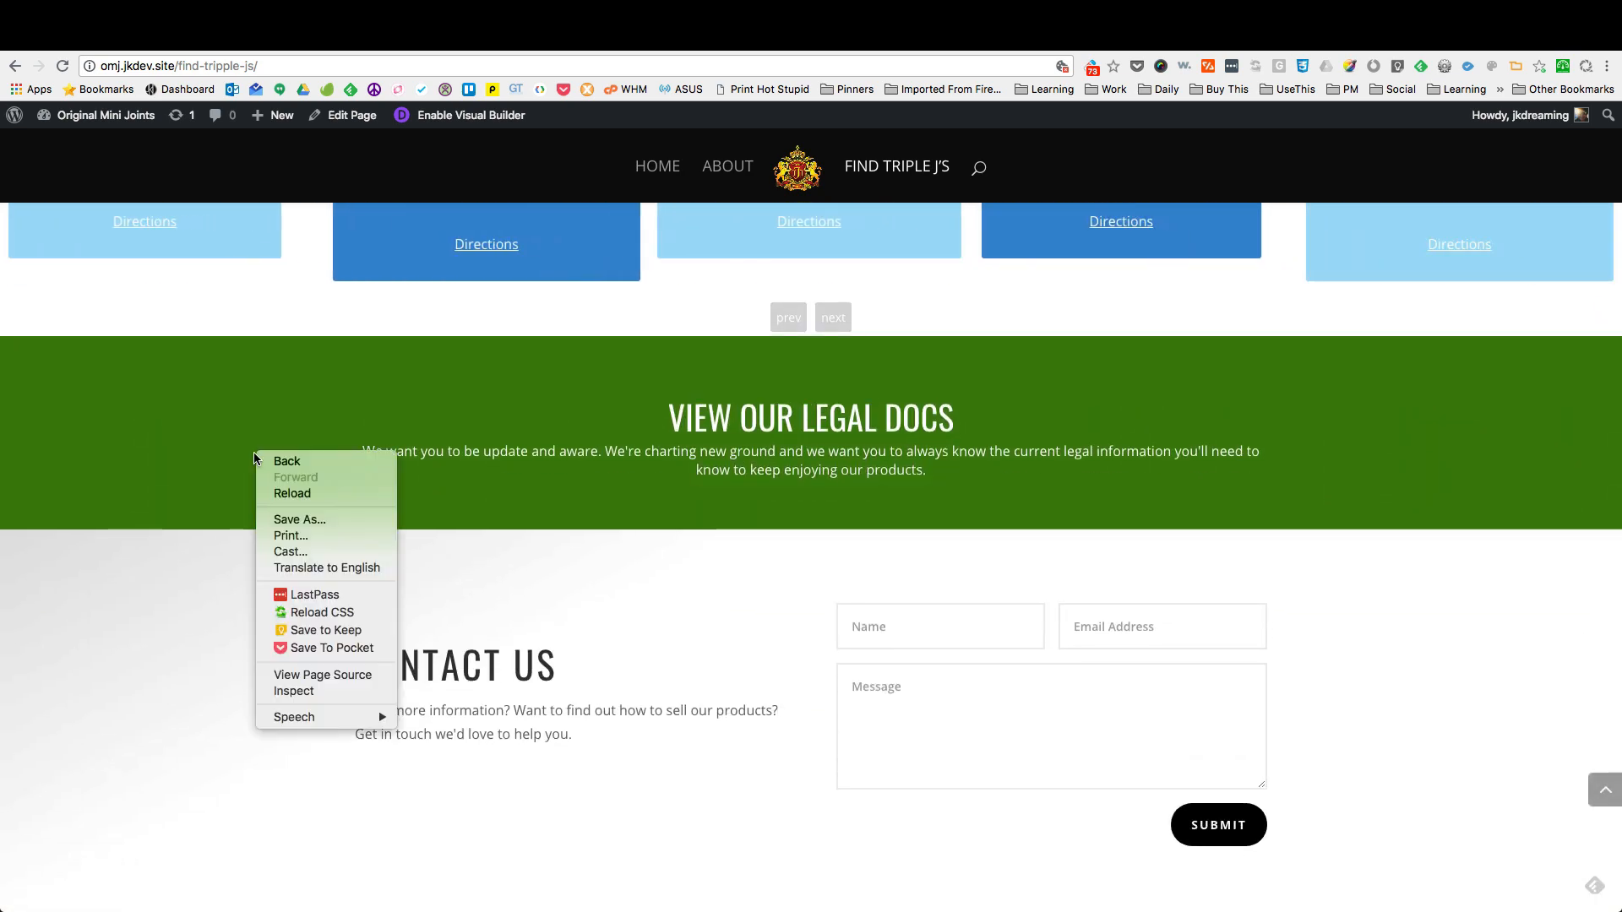
click(297, 692)
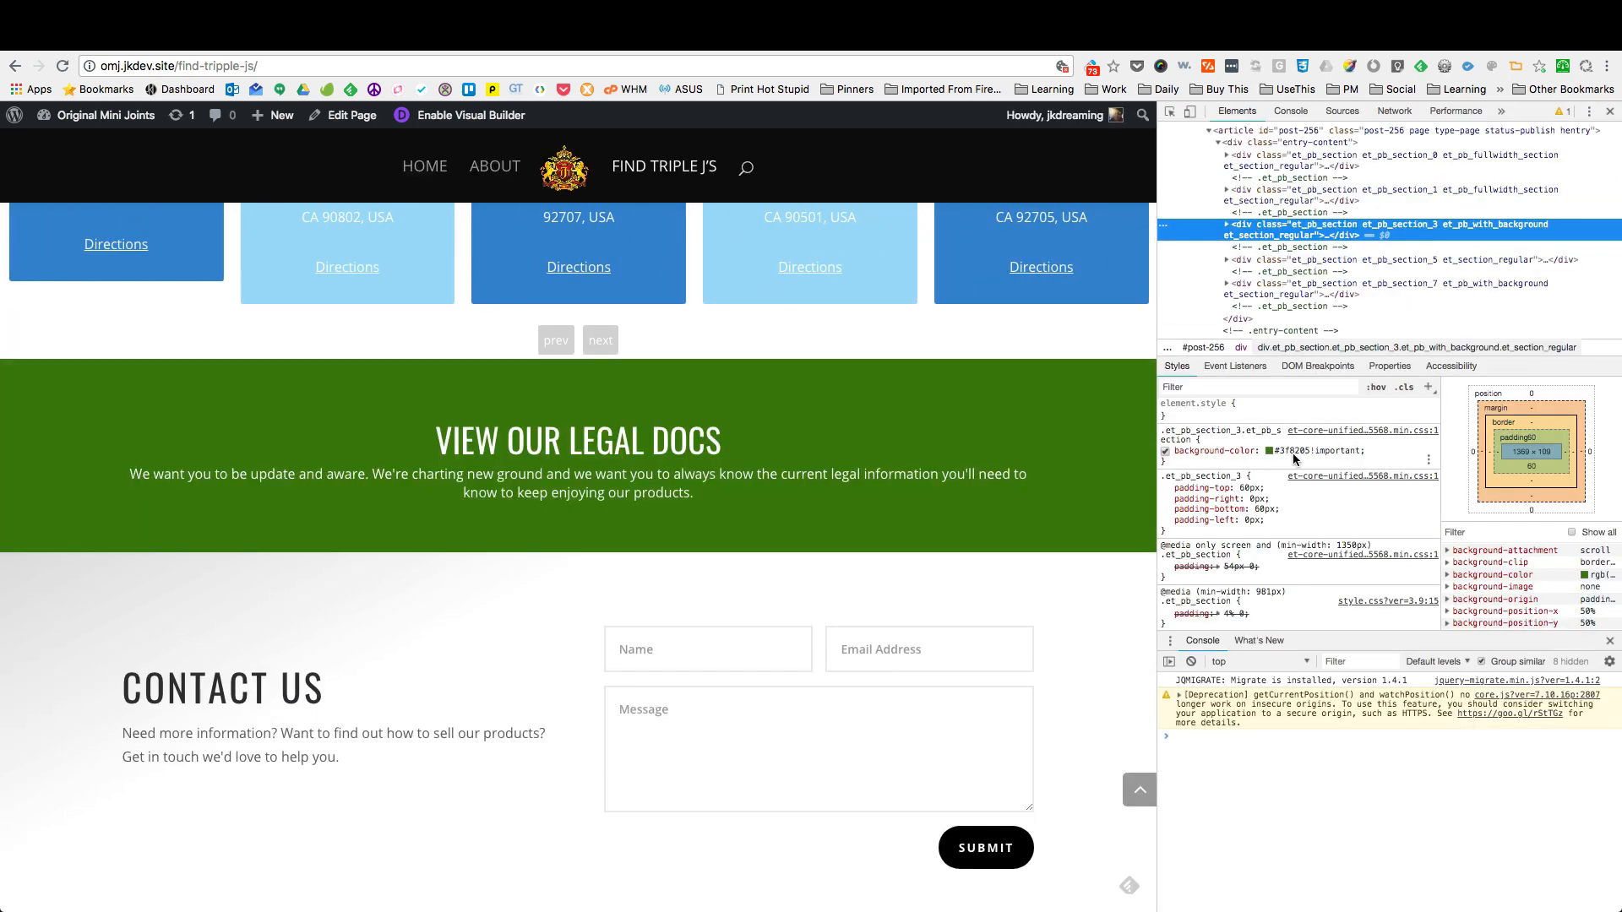
click(1294, 454)
double_click(1294, 454)
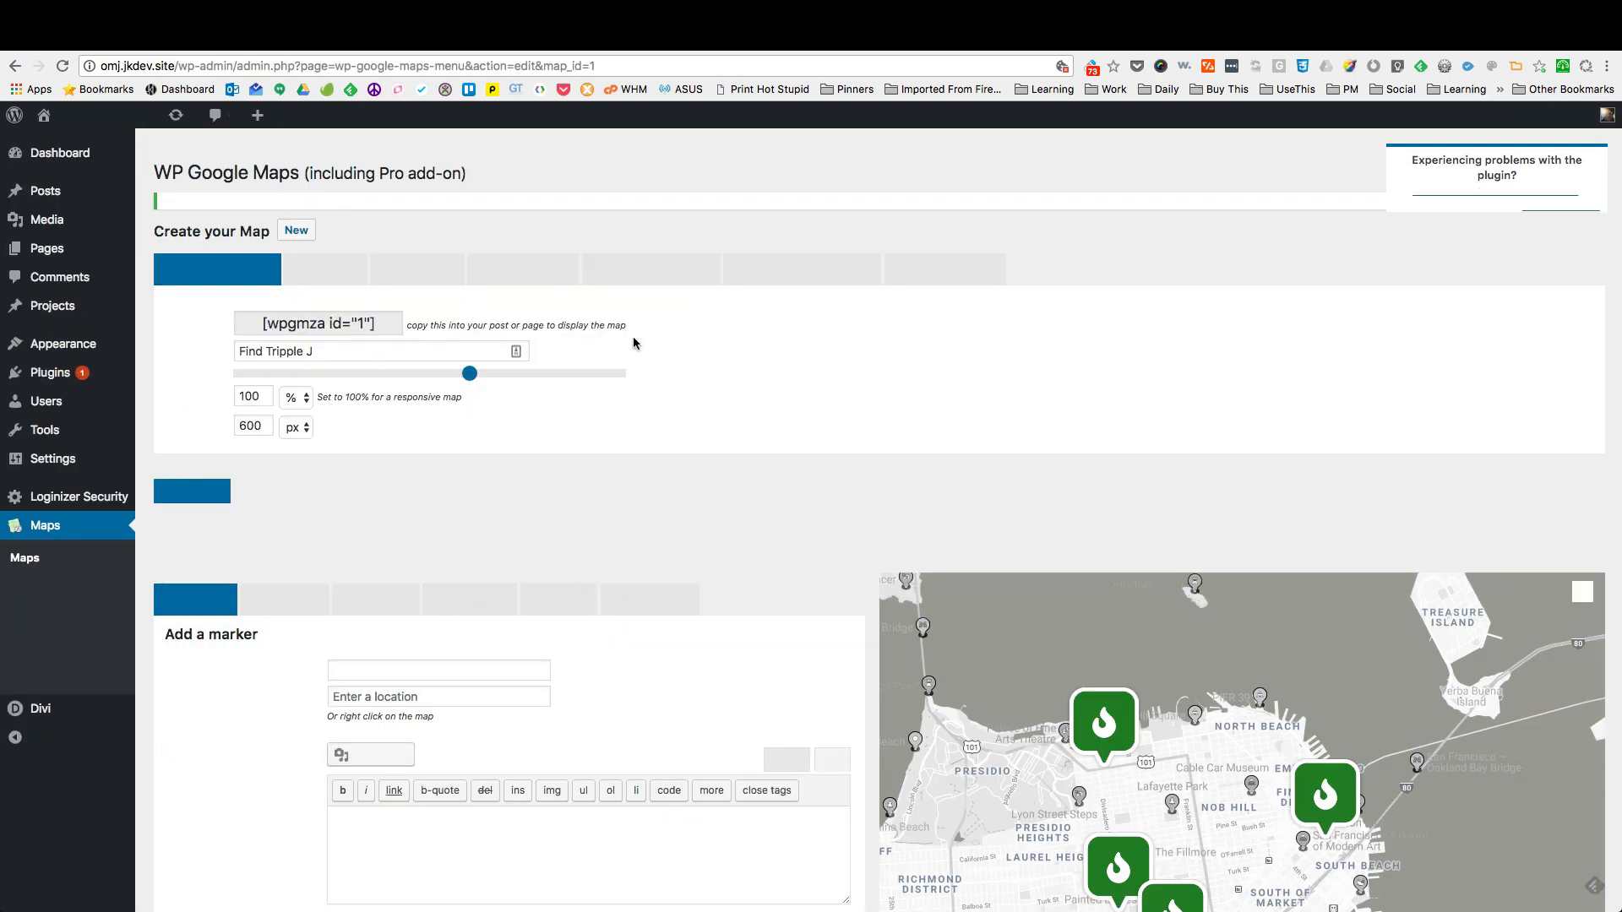
Step: Look through the map's marker listing, marker filtering and store locator settings for options to restyle the carousel
click(824, 276)
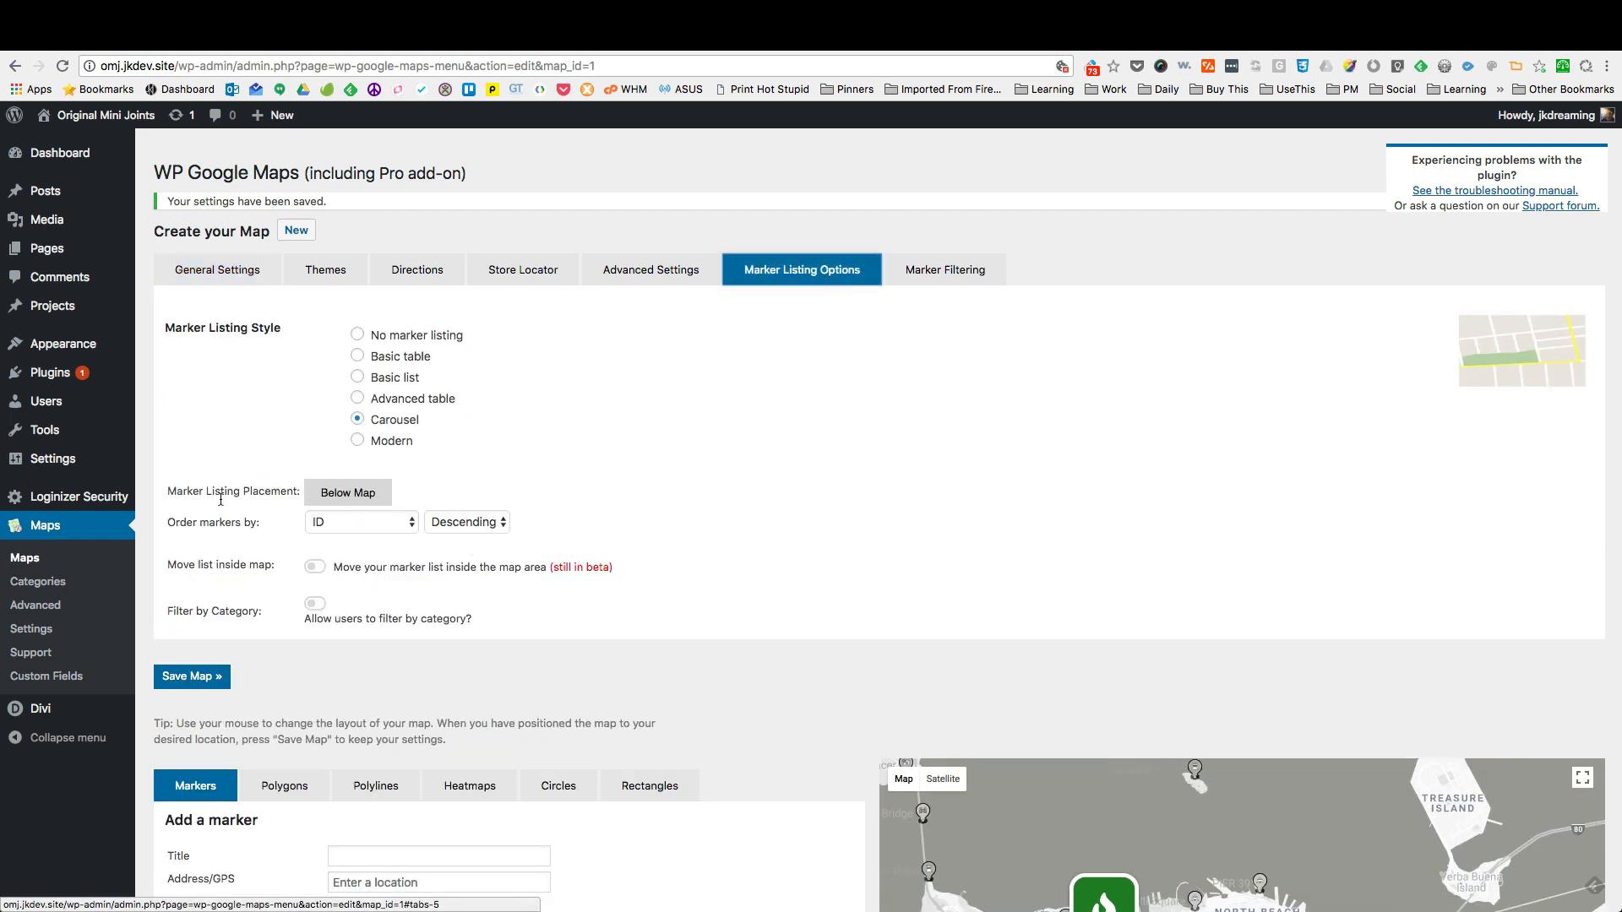
scroll(538, 558, down, 1)
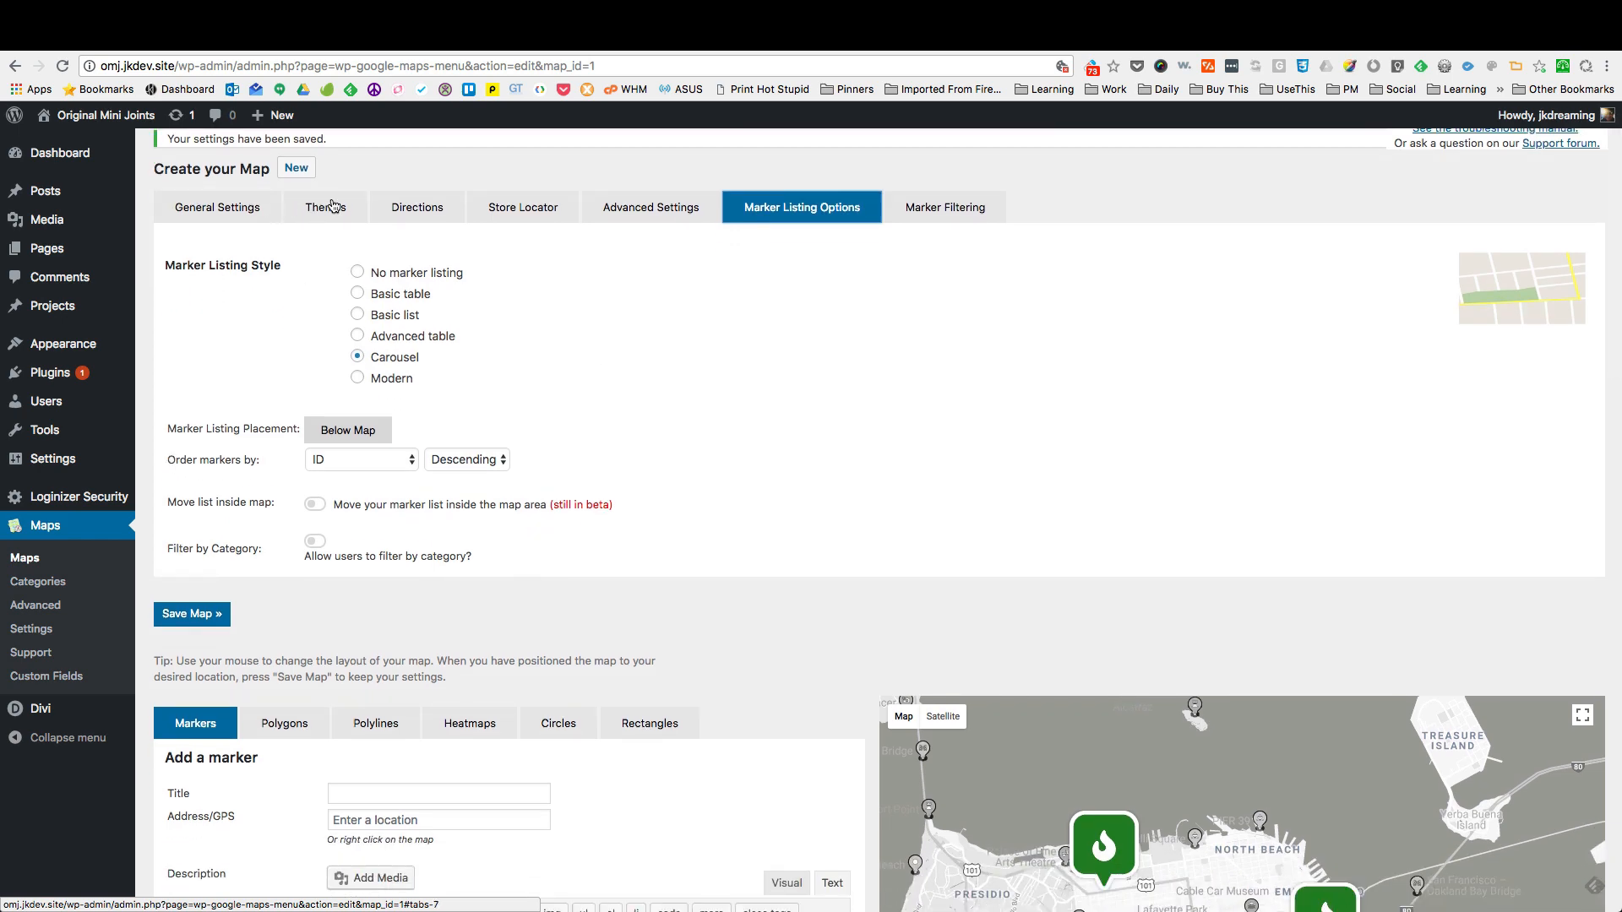
scroll(677, 405, down, 7)
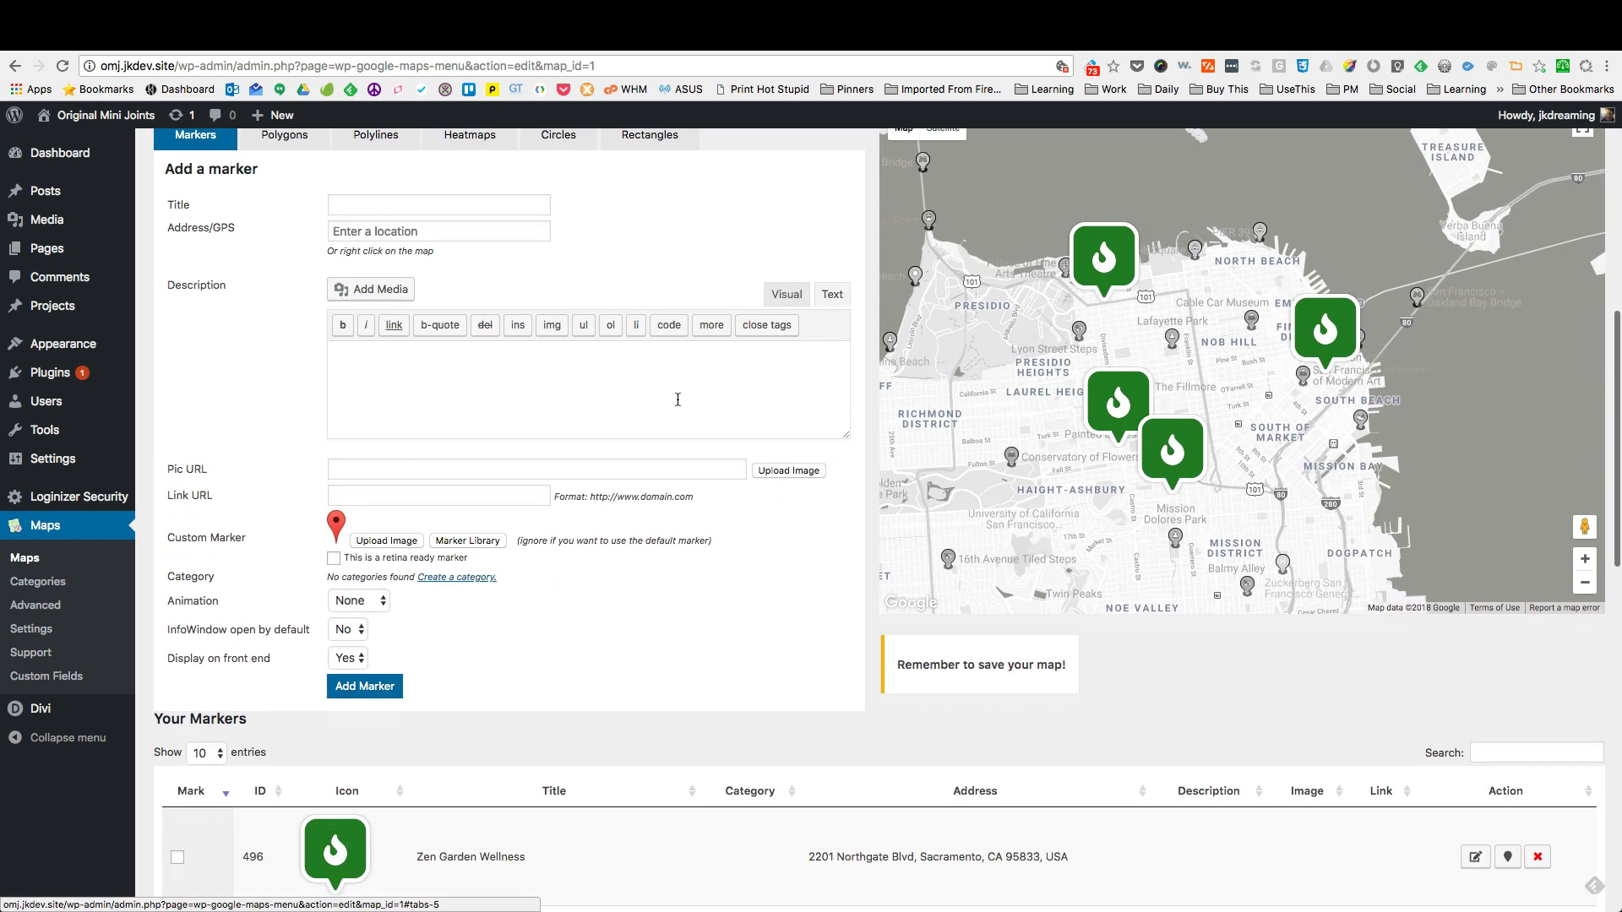
scroll(676, 405, up, 4)
scroll(677, 399, up, 5)
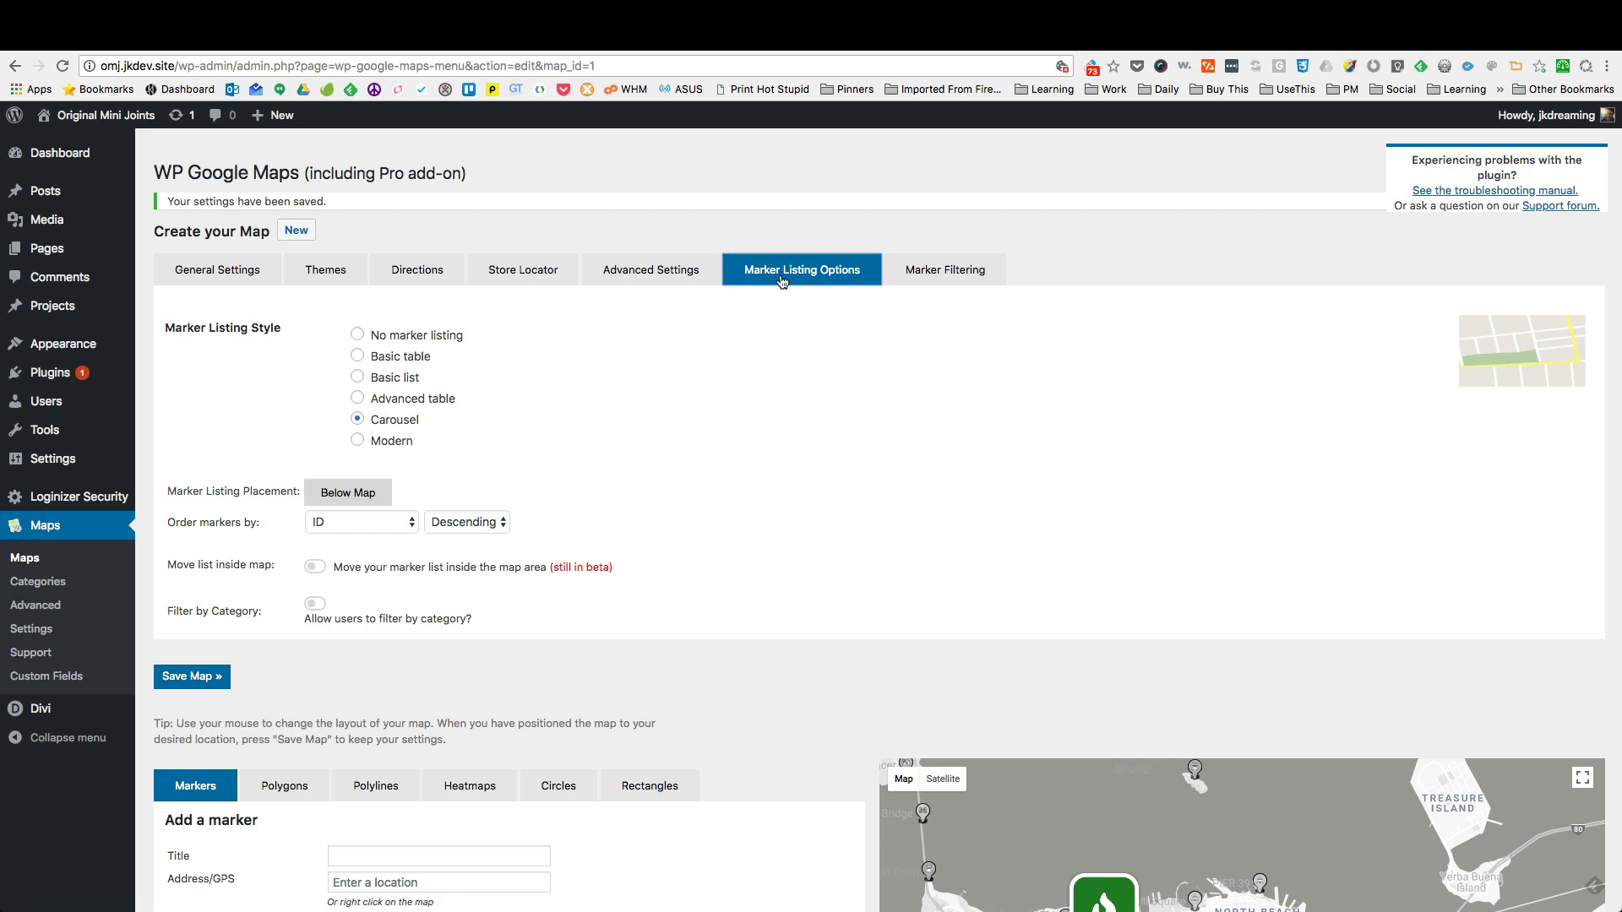
click(925, 267)
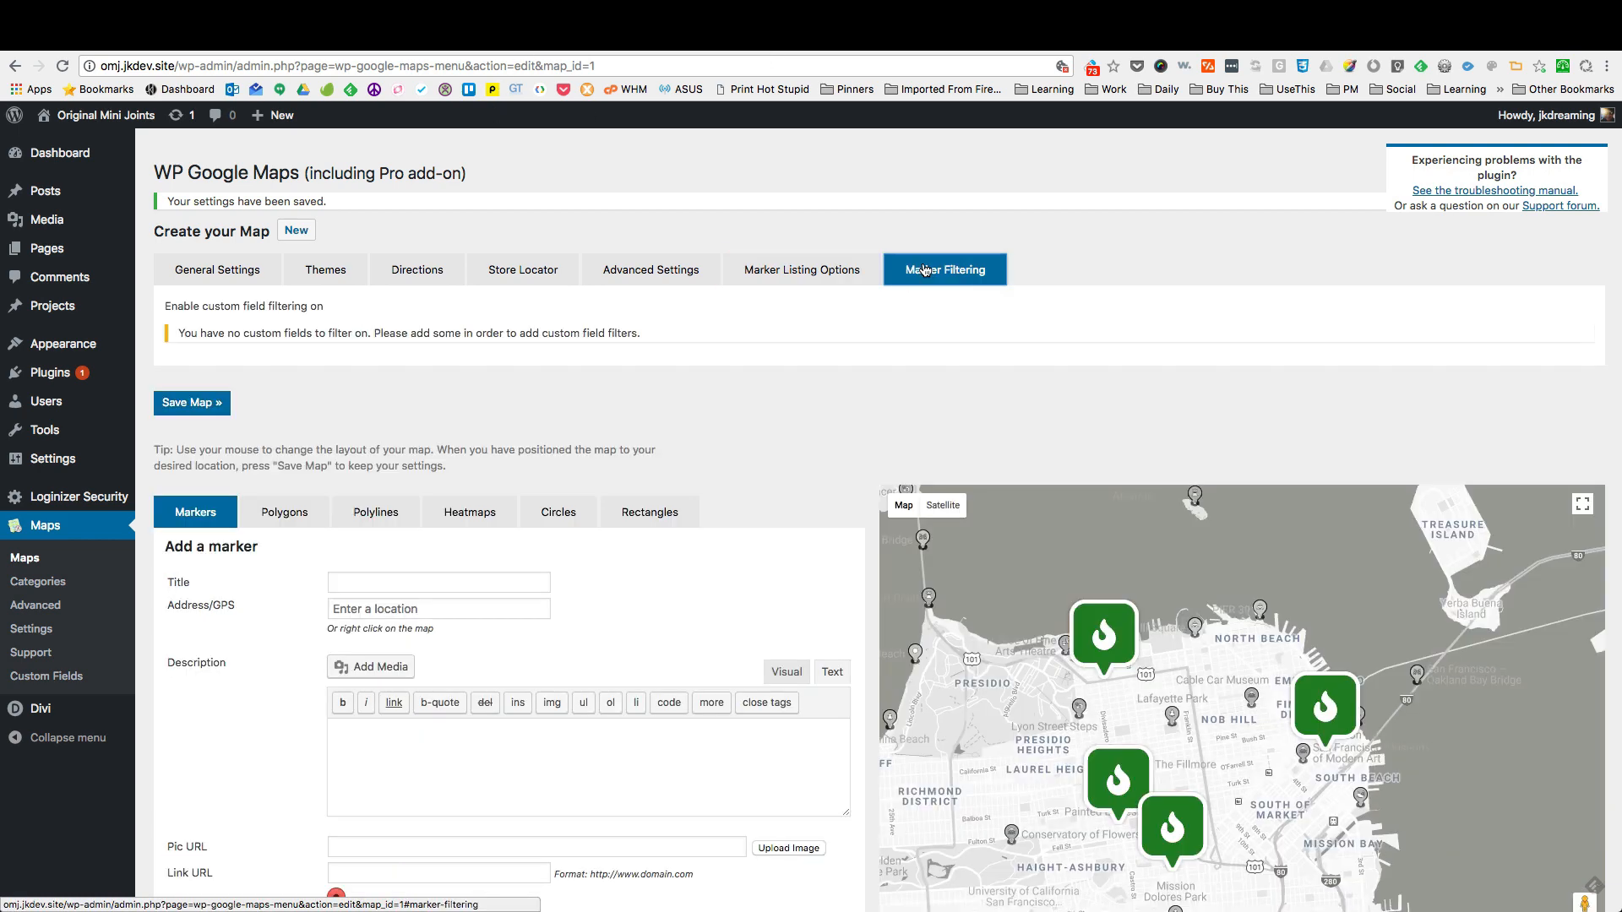
click(815, 267)
click(522, 272)
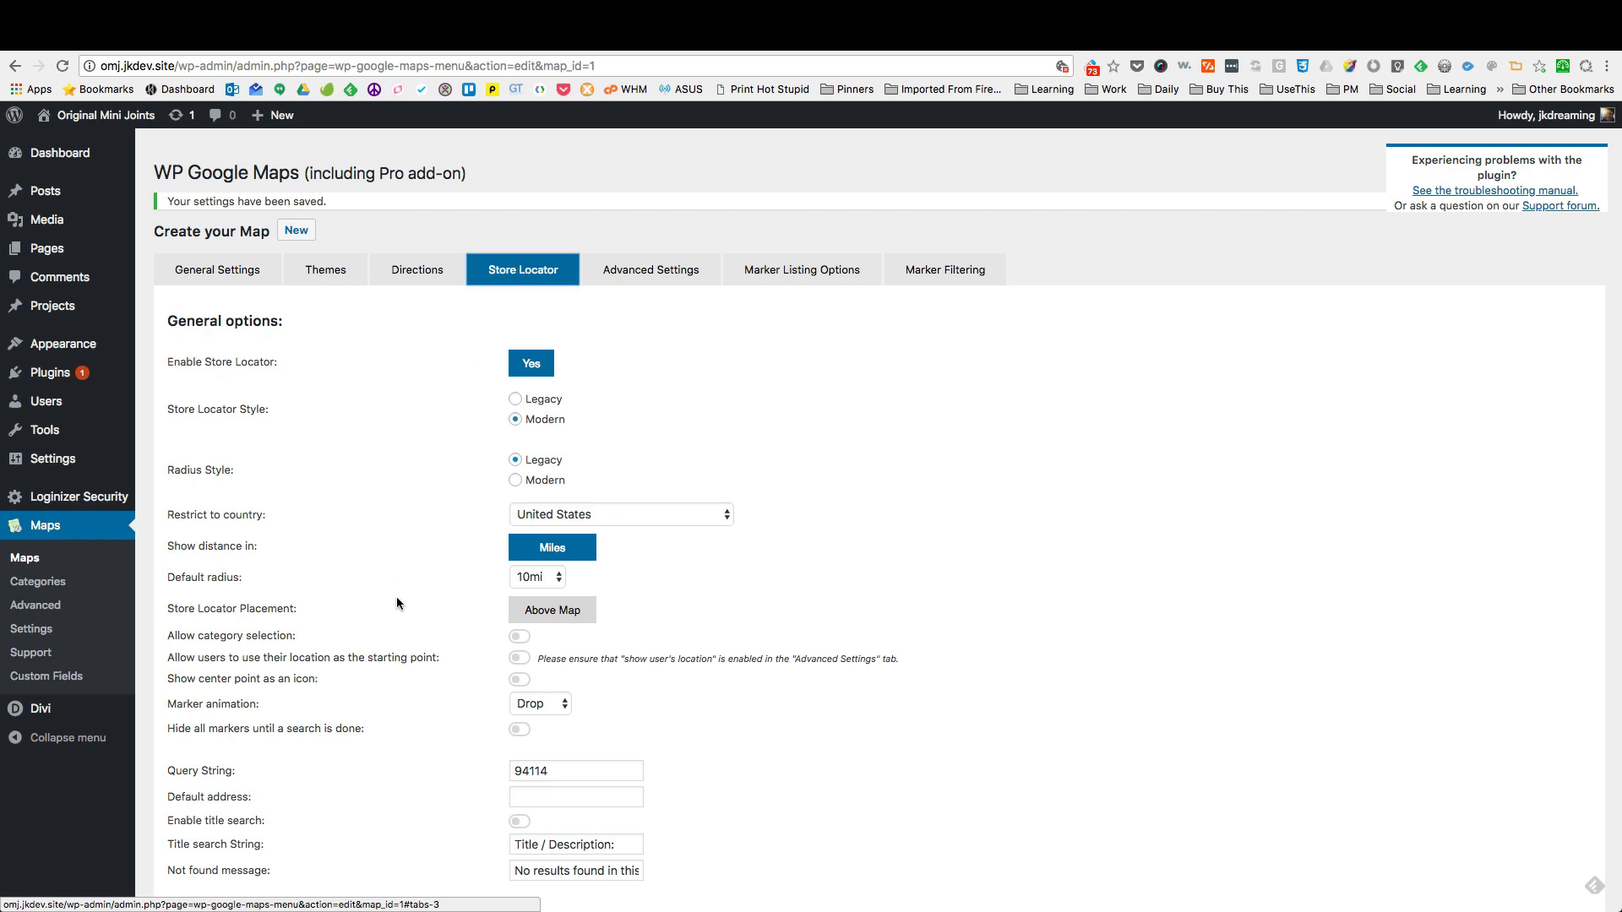
scroll(398, 601, down, 5)
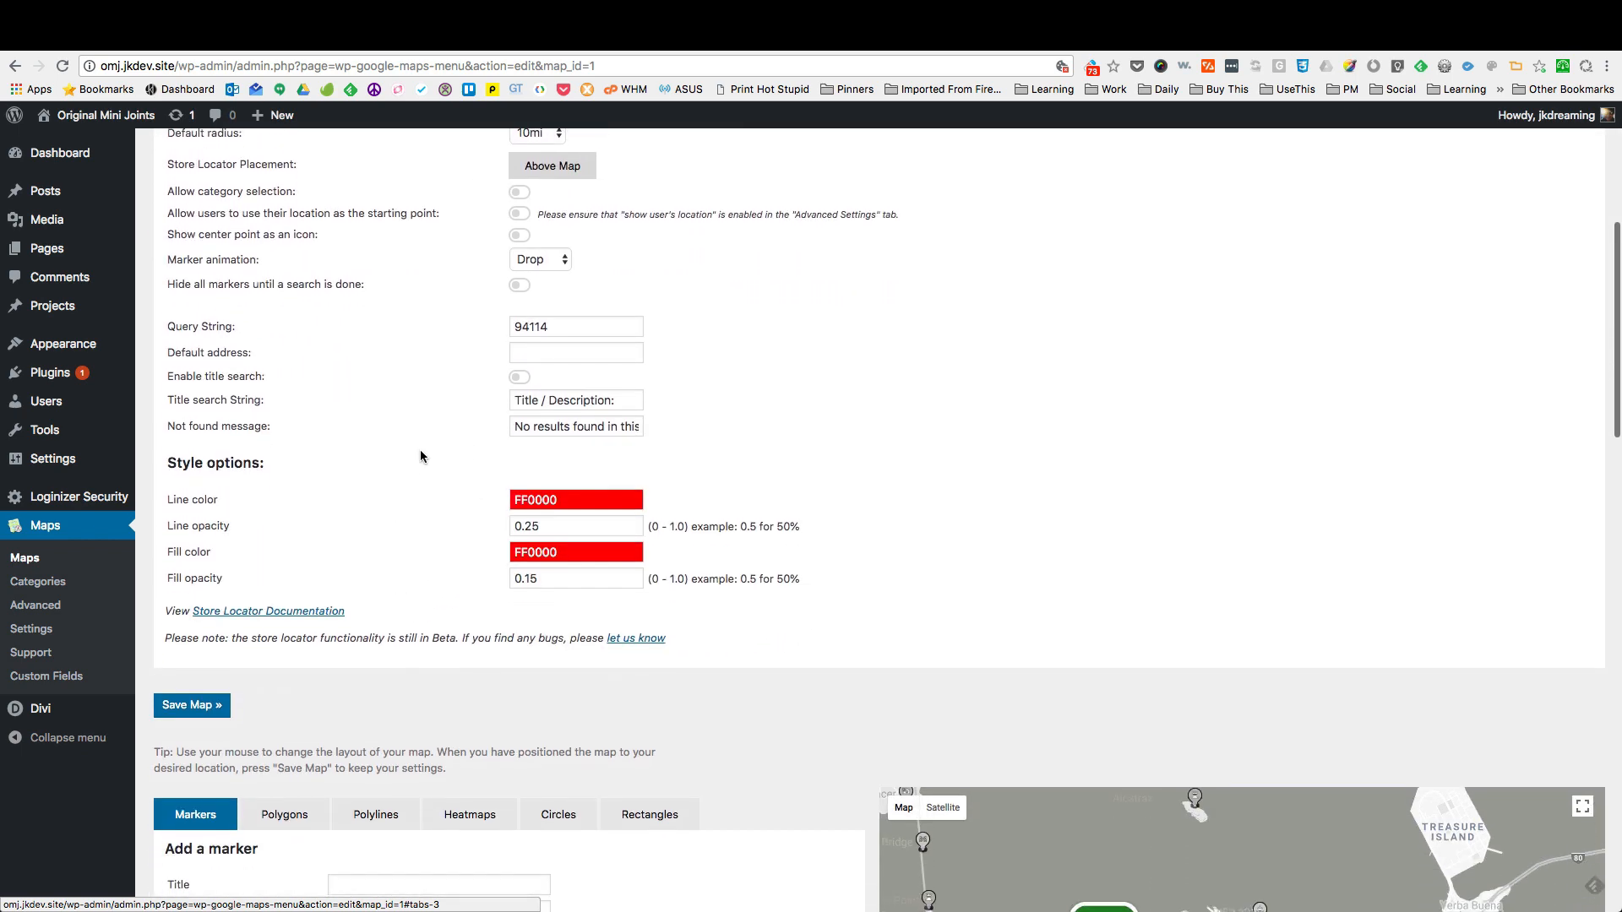
scroll(360, 568, up, 2)
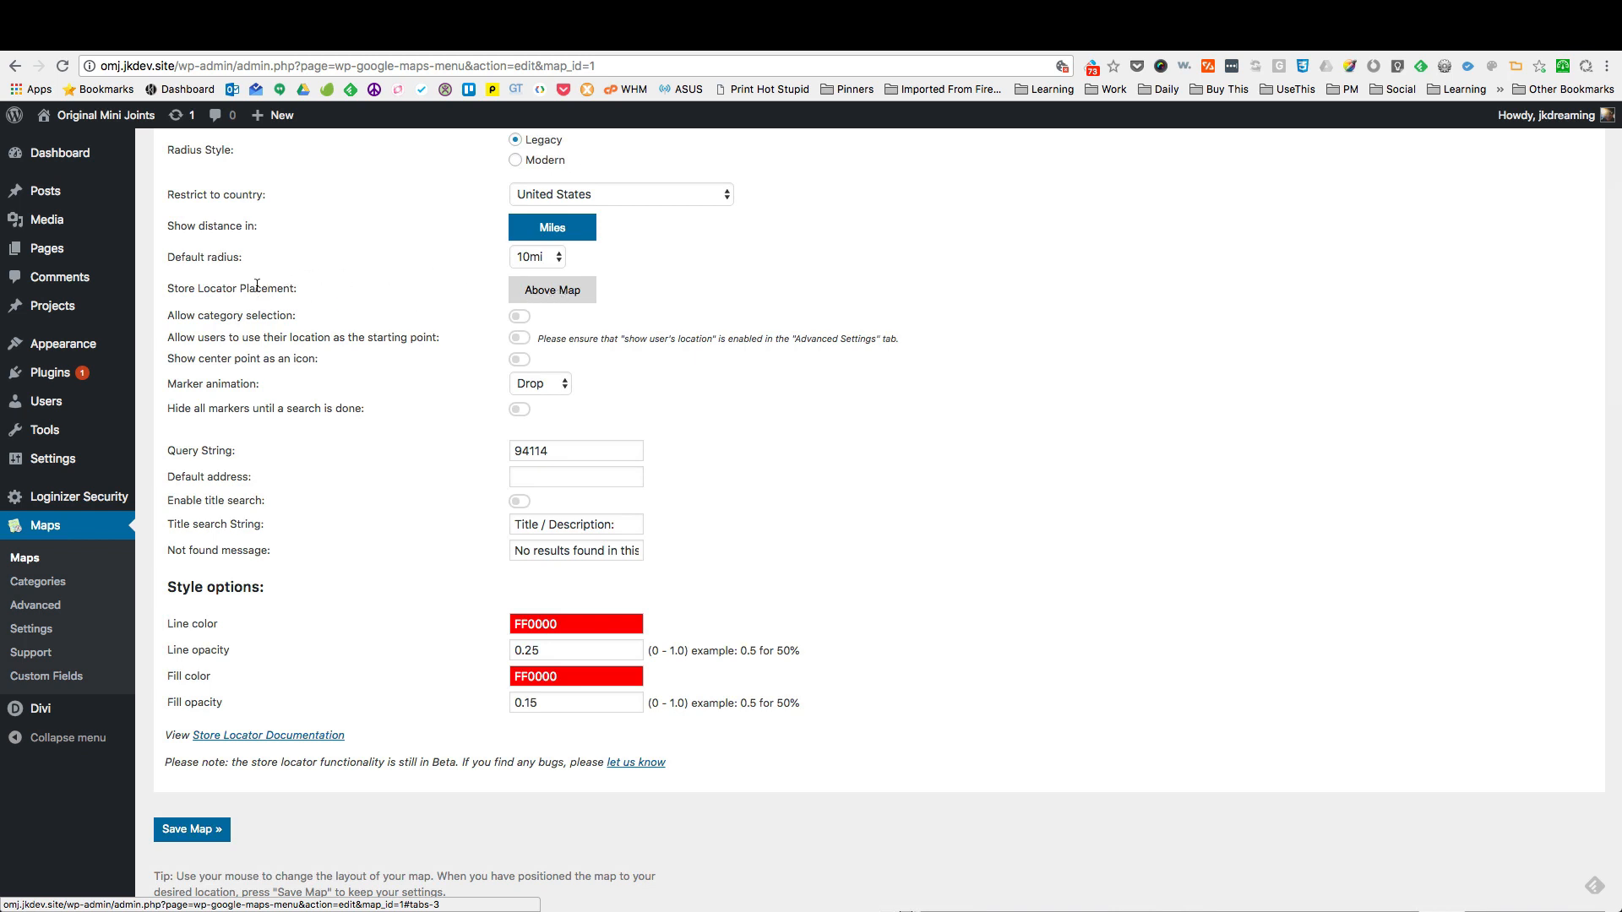
scroll(442, 328, up, 1)
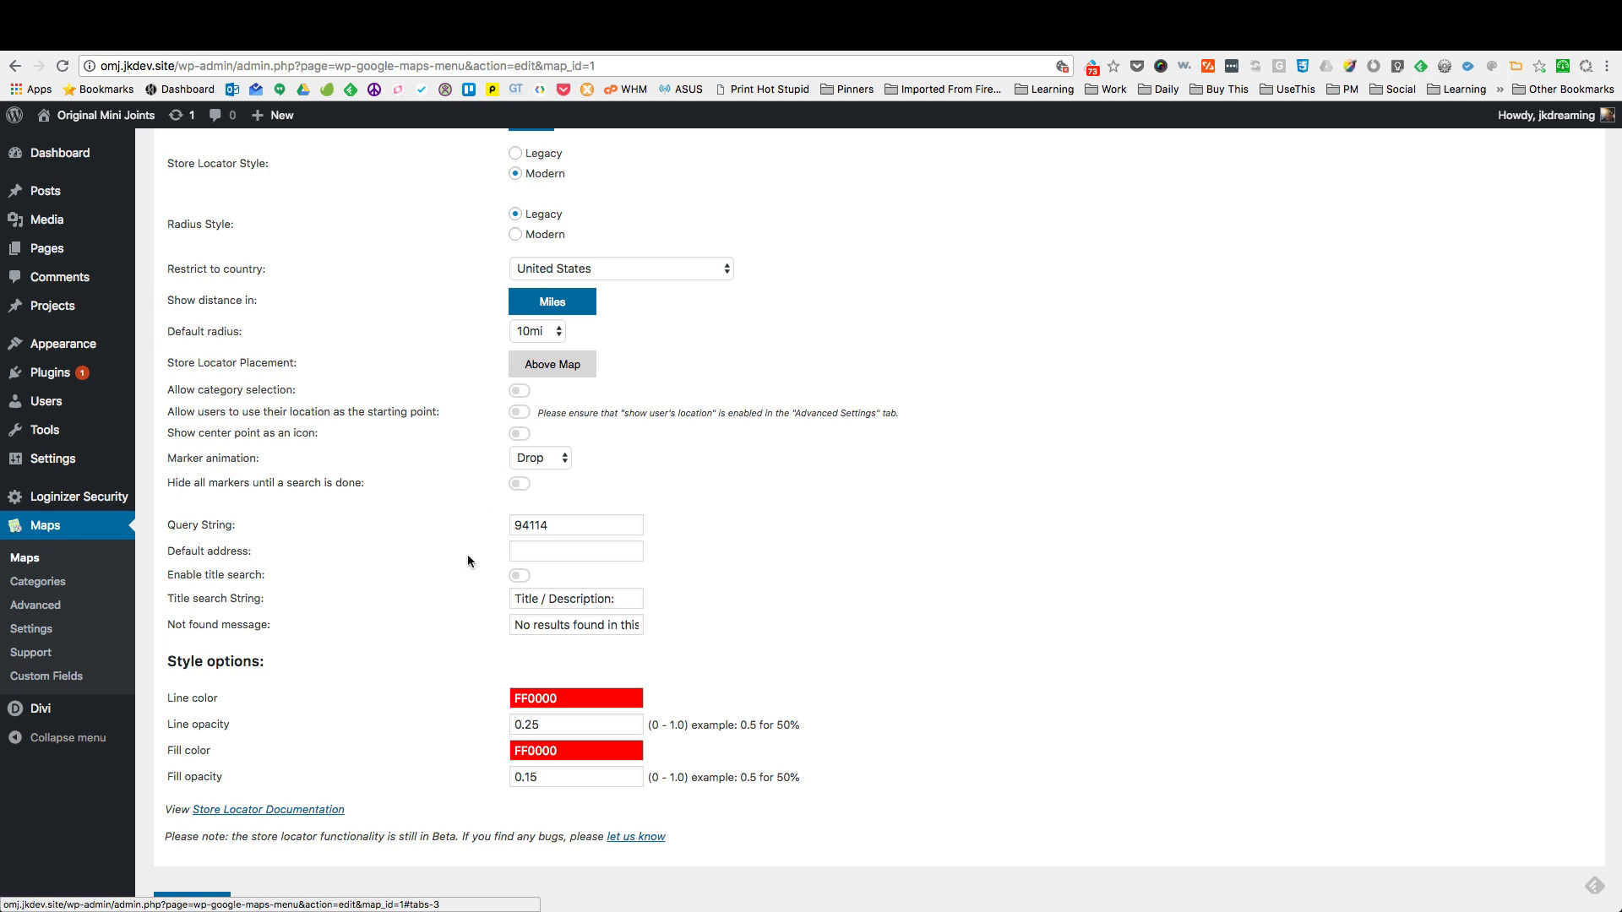
scroll(468, 557, down, 5)
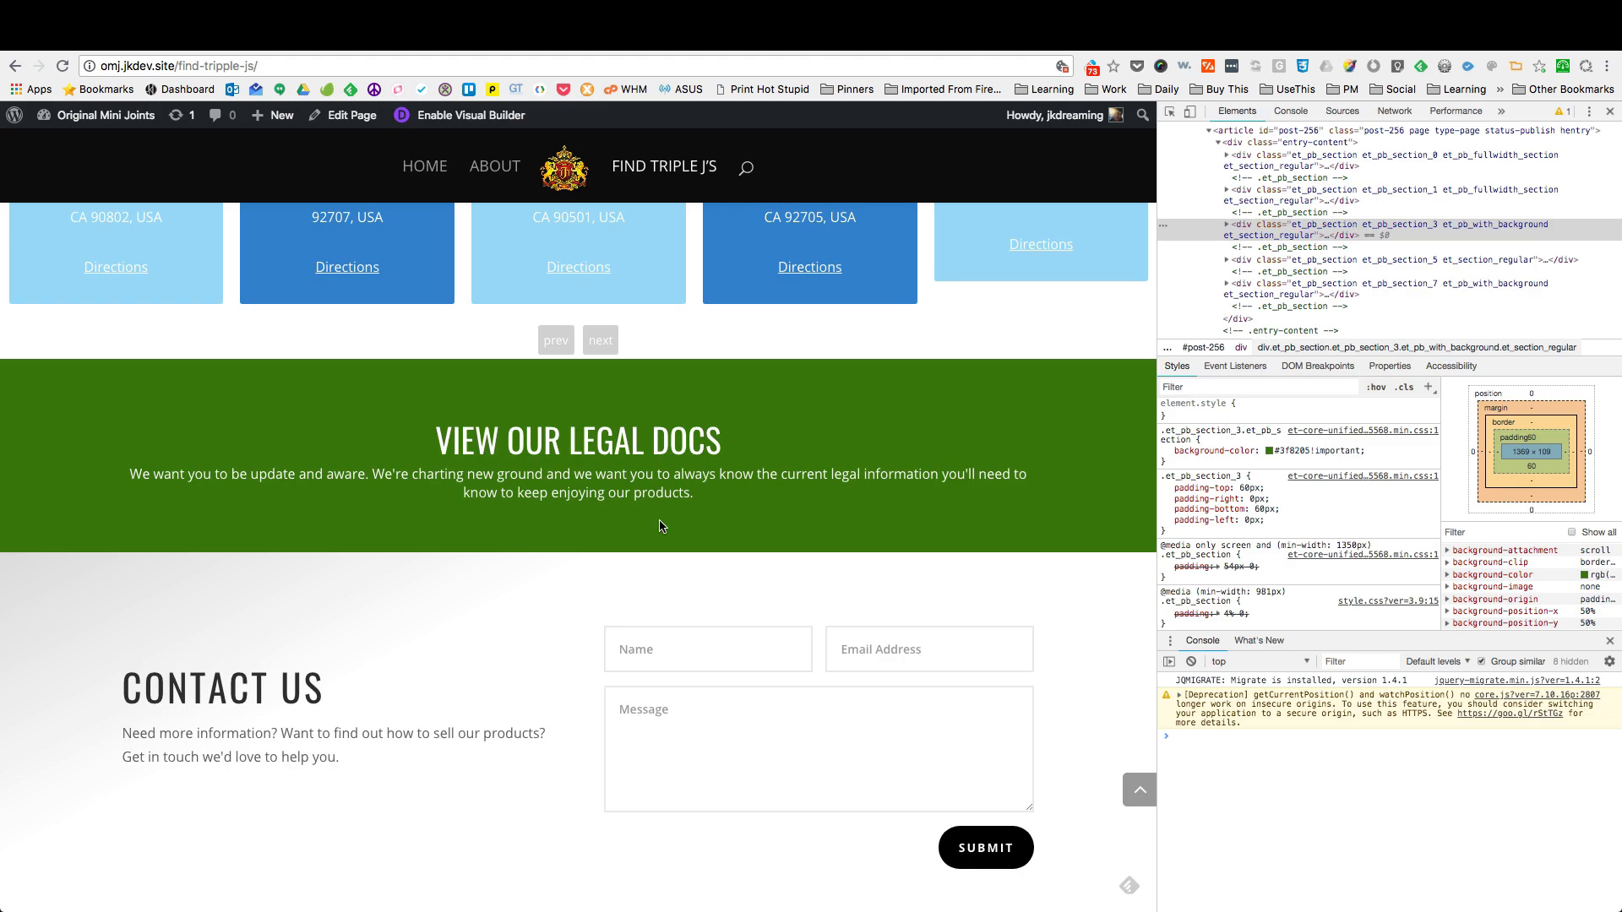
Step: Inspect the carousel container on the Find Triple J's page and add a new style rule for div#wpgmza_marker_list_container_1
scroll(848, 444, up, 6)
scroll(975, 750, down, 4)
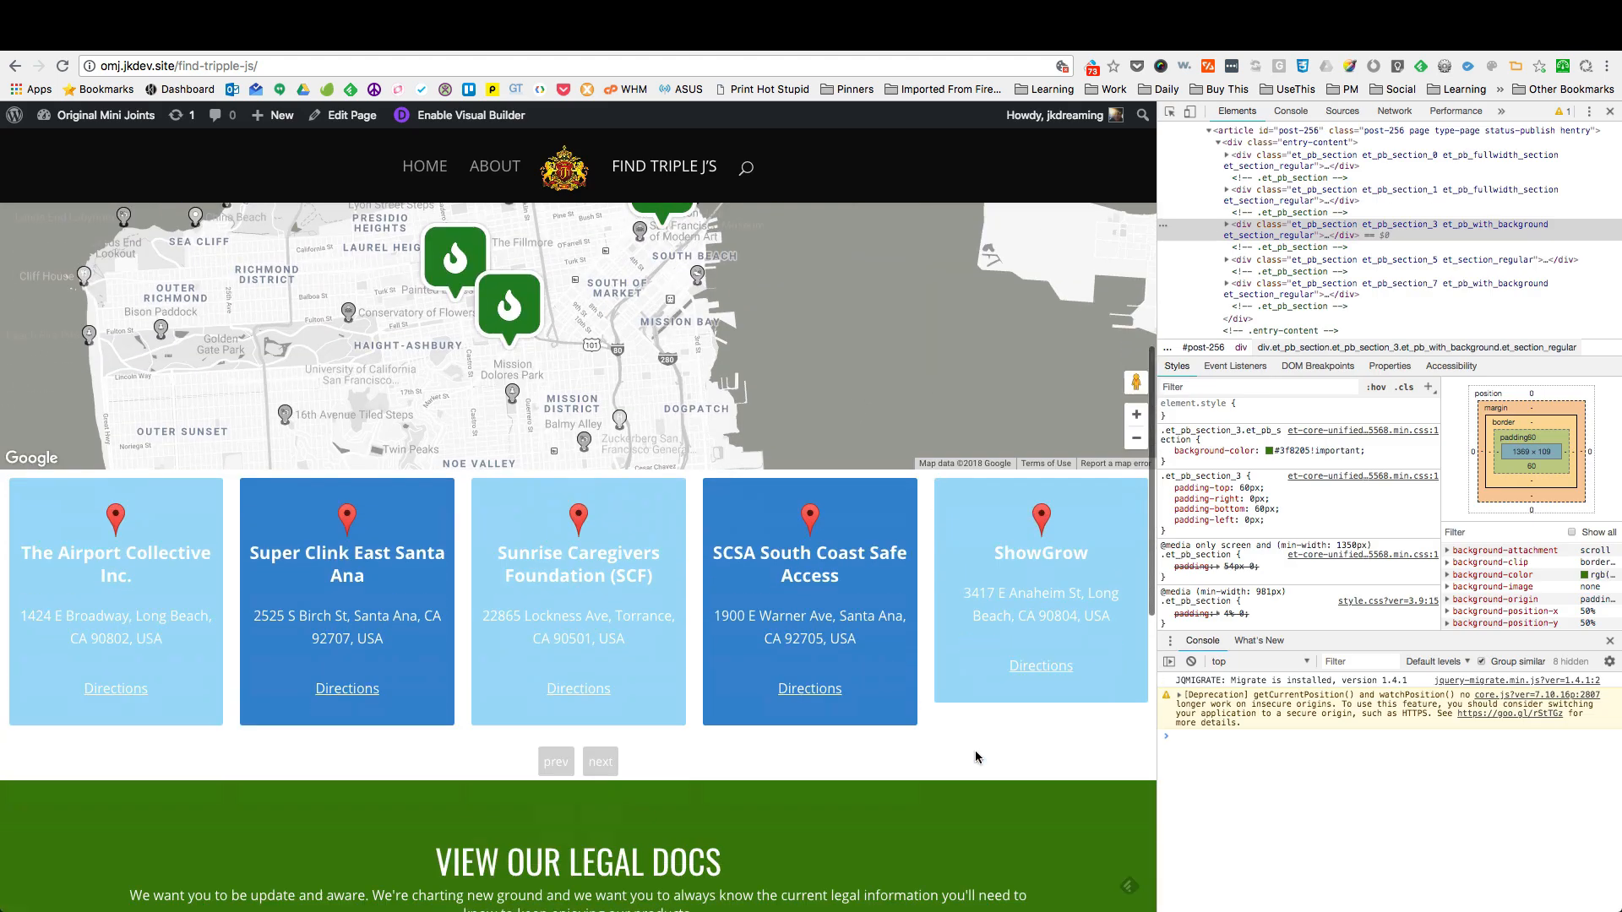
right_click(996, 512)
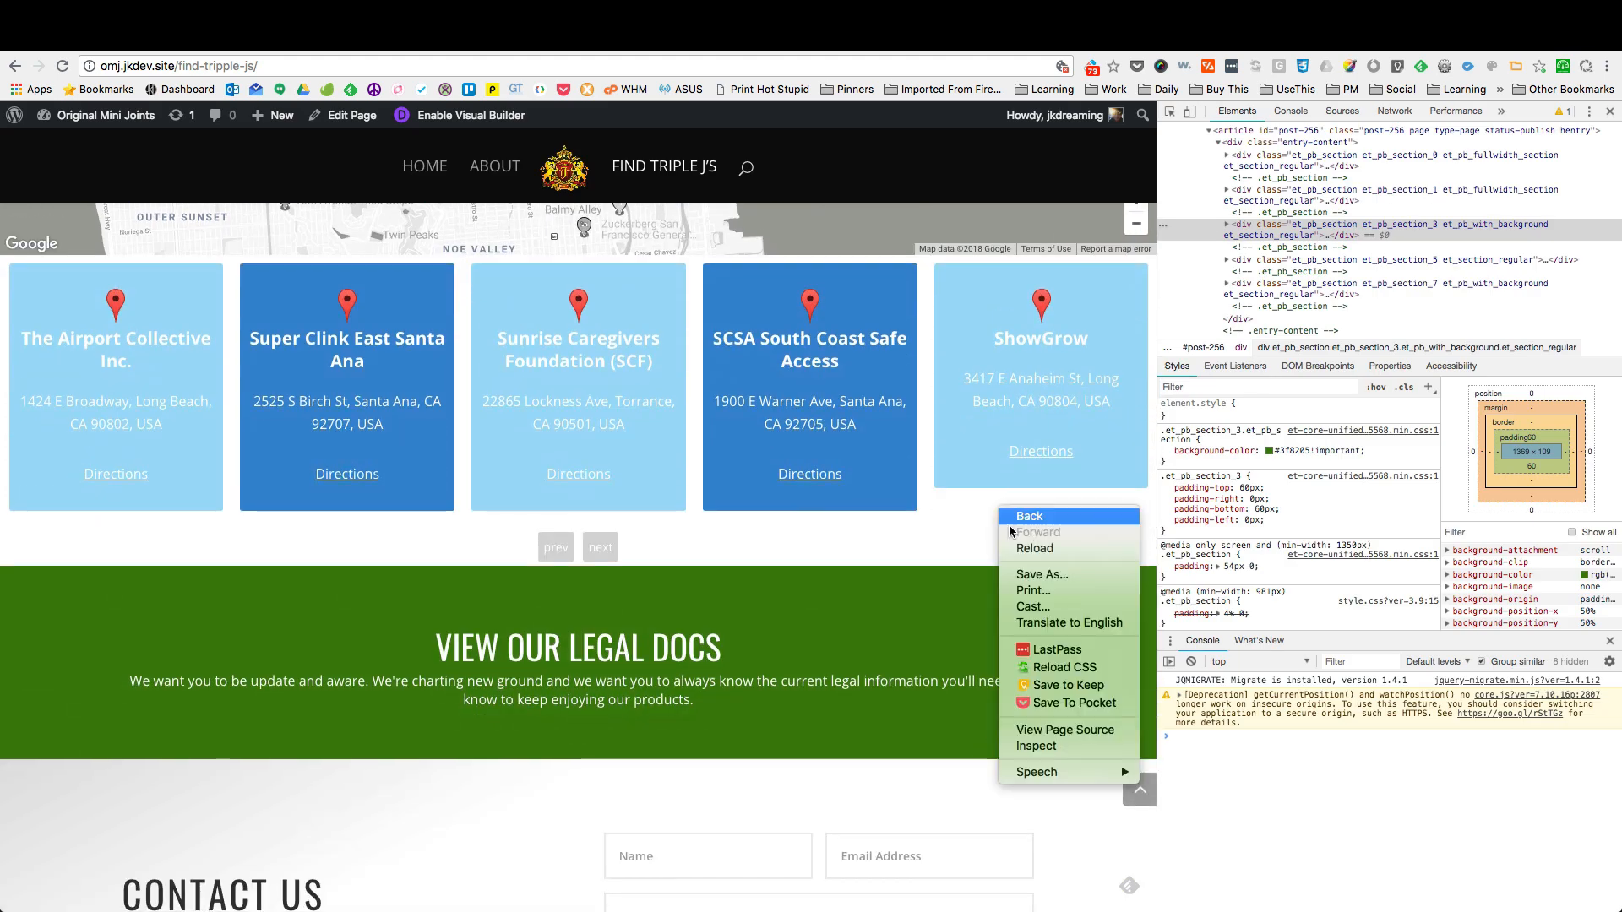
click(1069, 747)
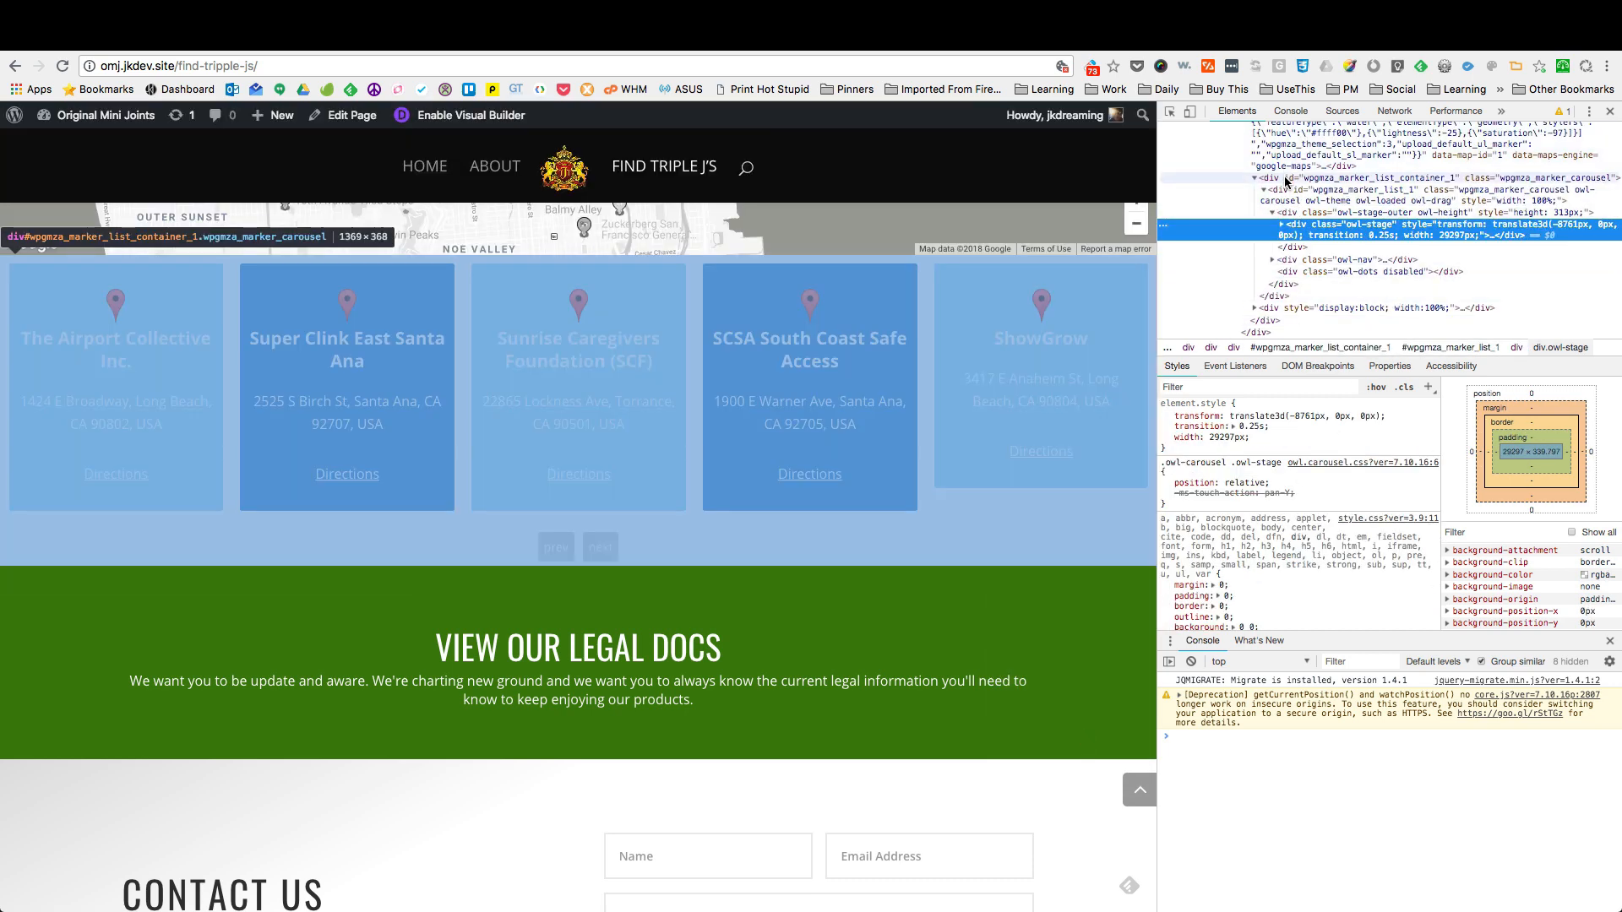
click(1286, 180)
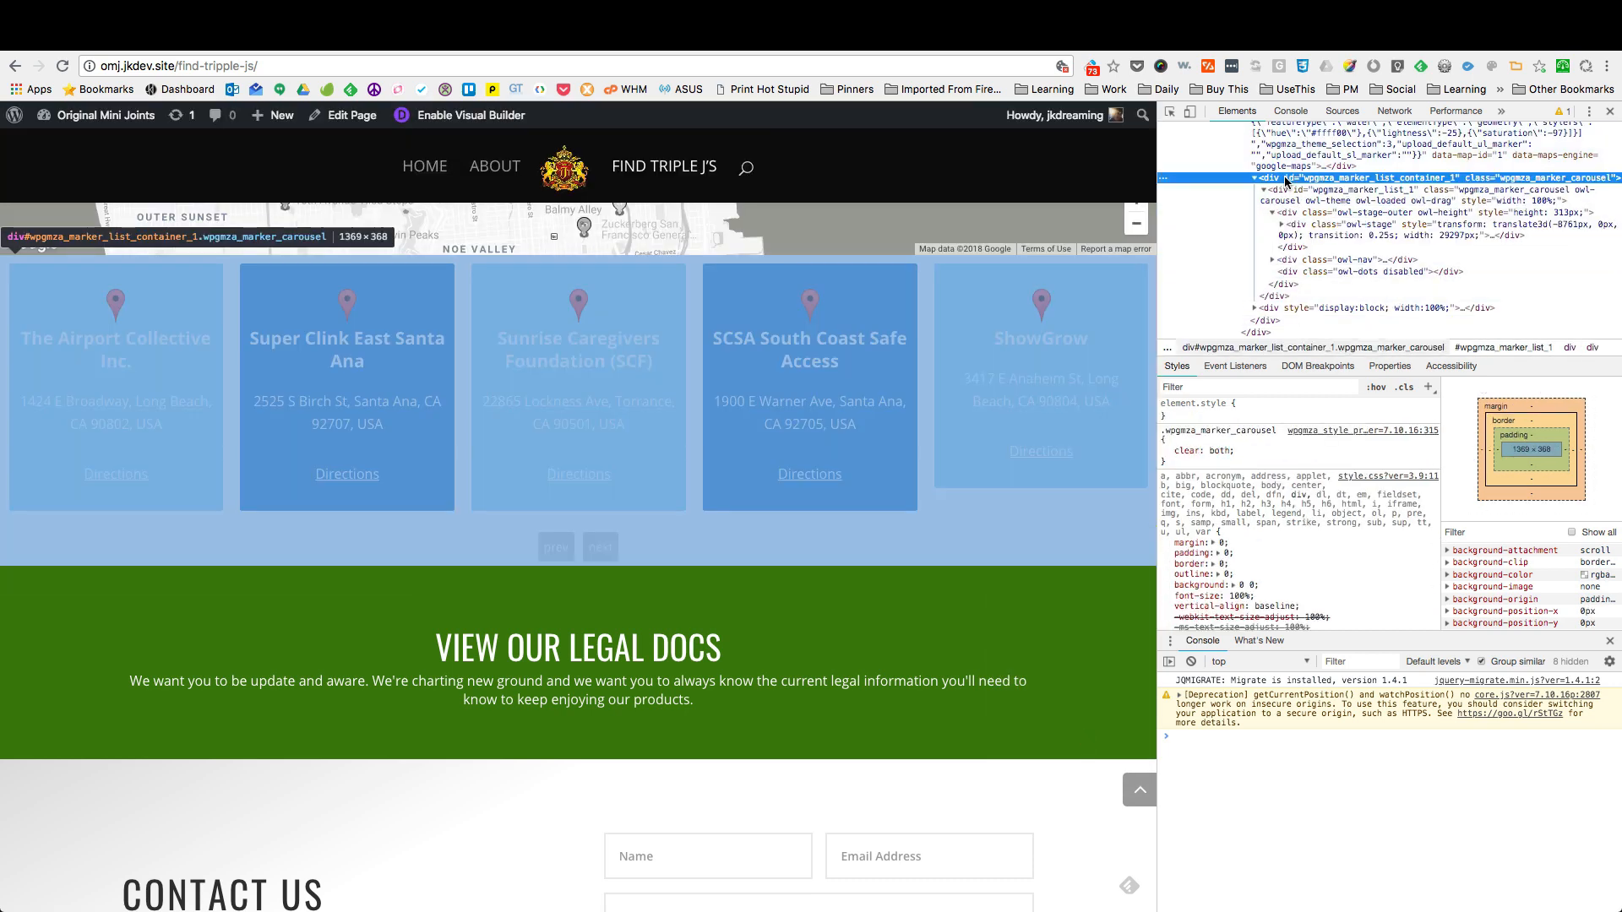
click(1429, 387)
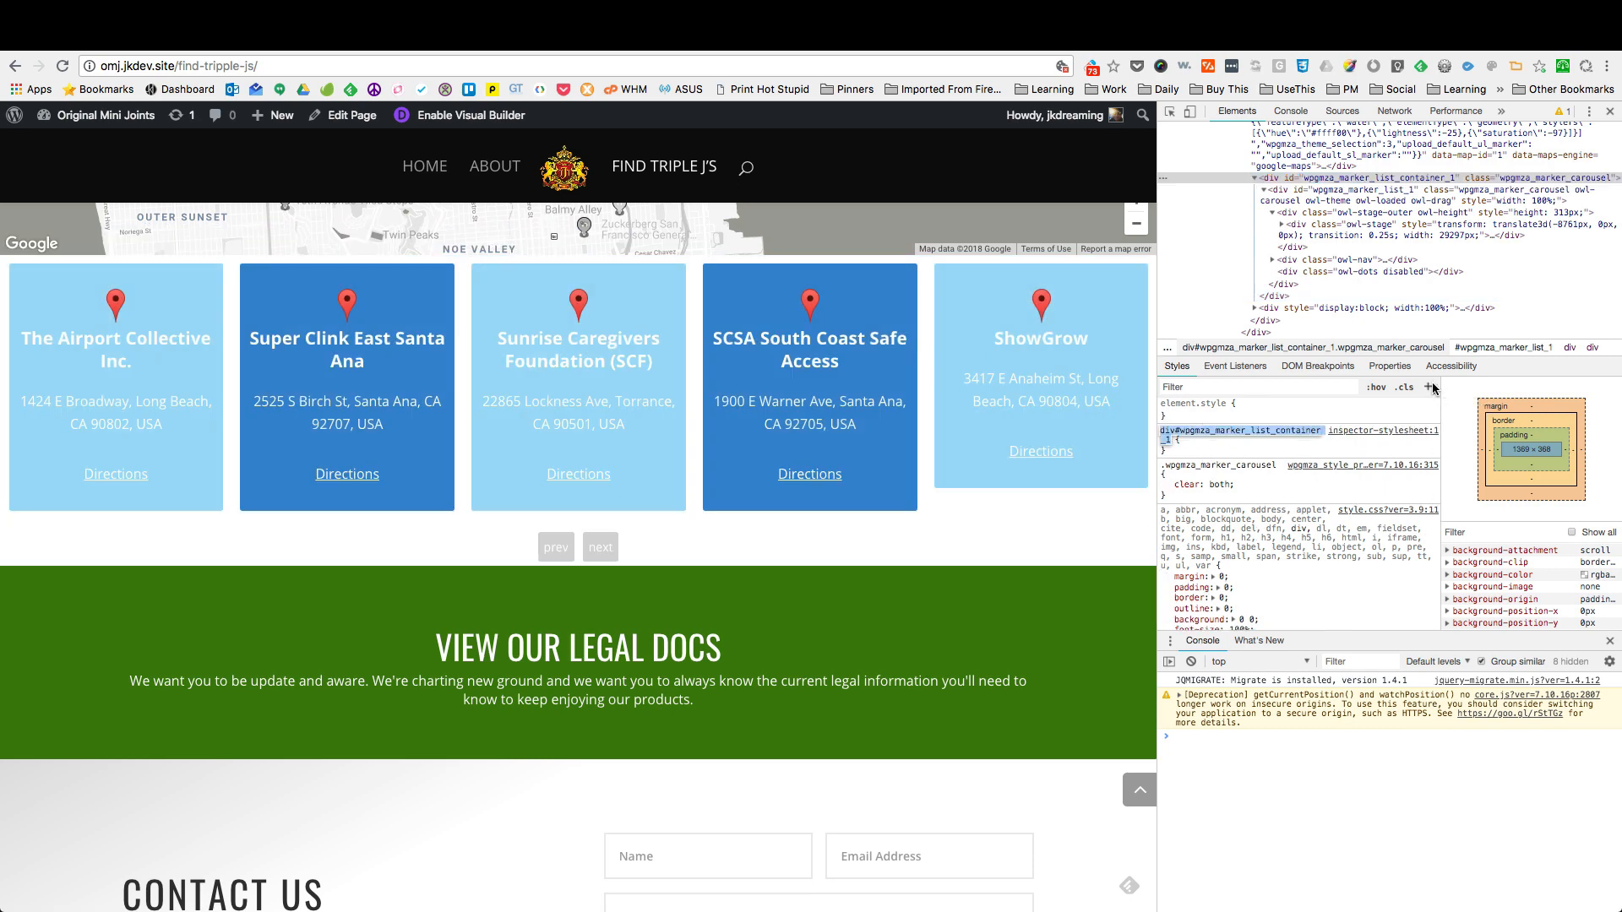
key(Return)
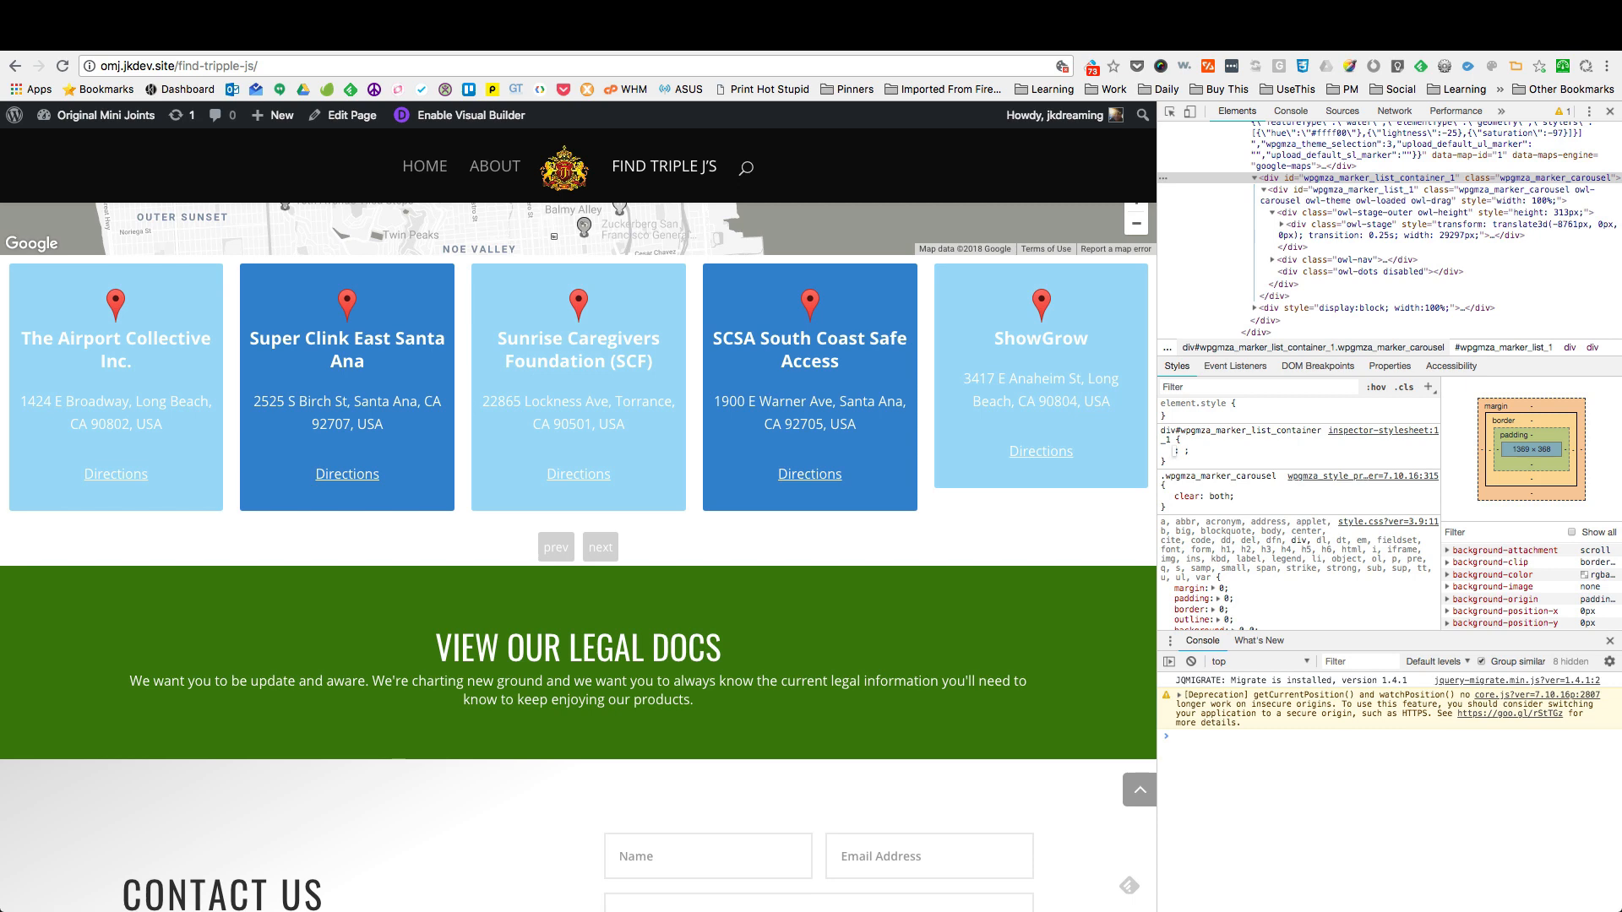
Step: Set the carousel container rule's background to #3F8205 !important
text(background)
key(Tab)
text(3f8205)
text(#)
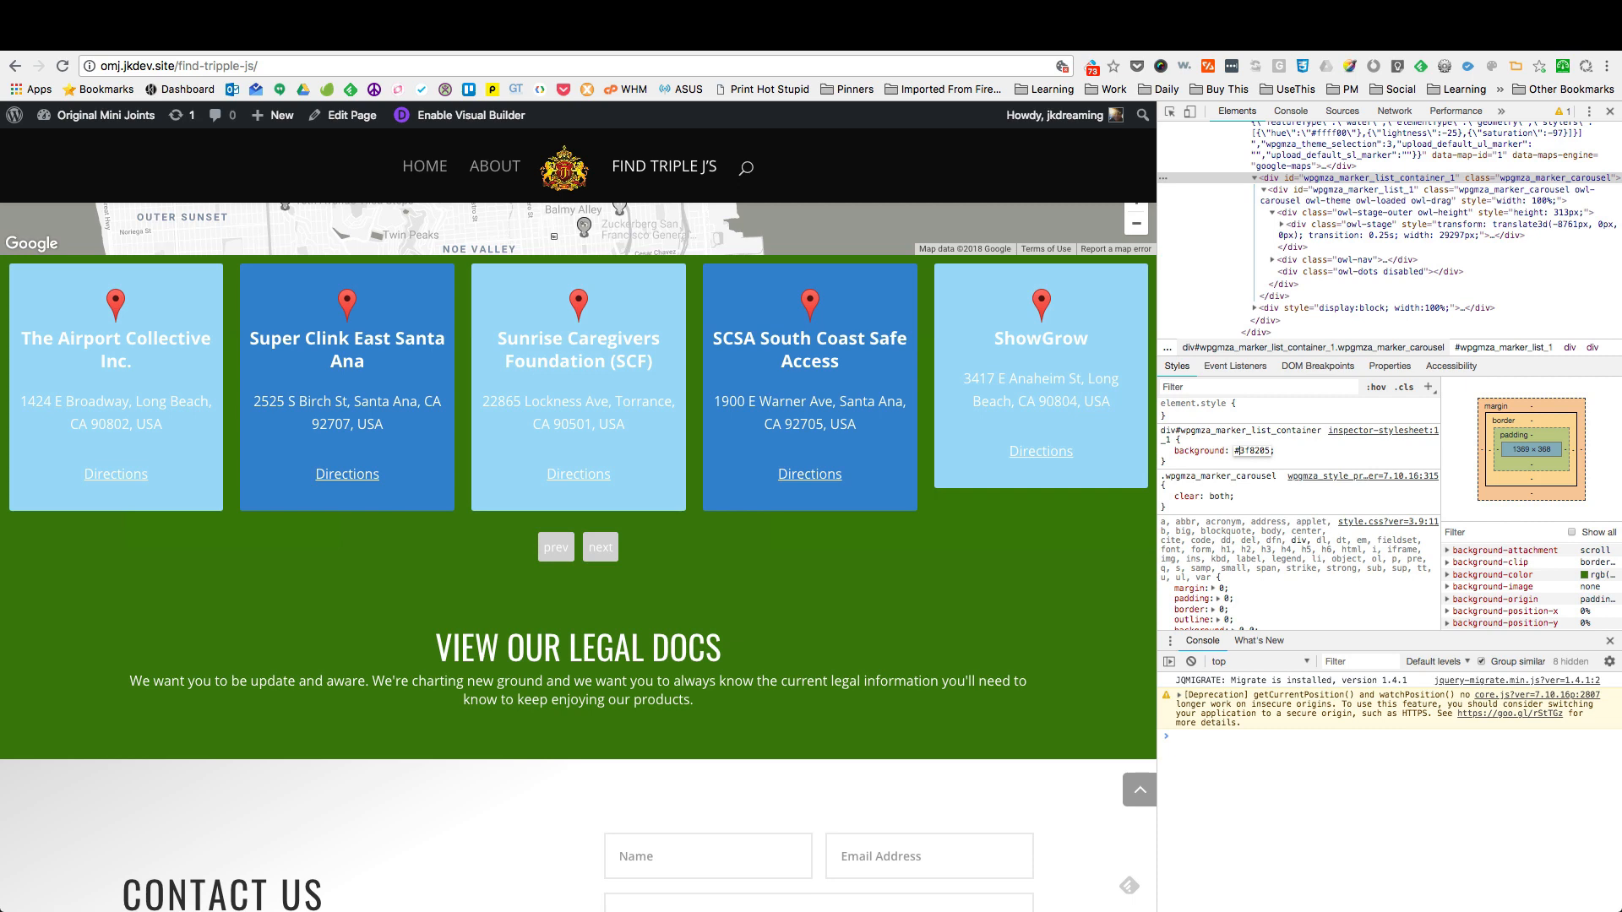
key(Down)
key(Right)
text(!imp)
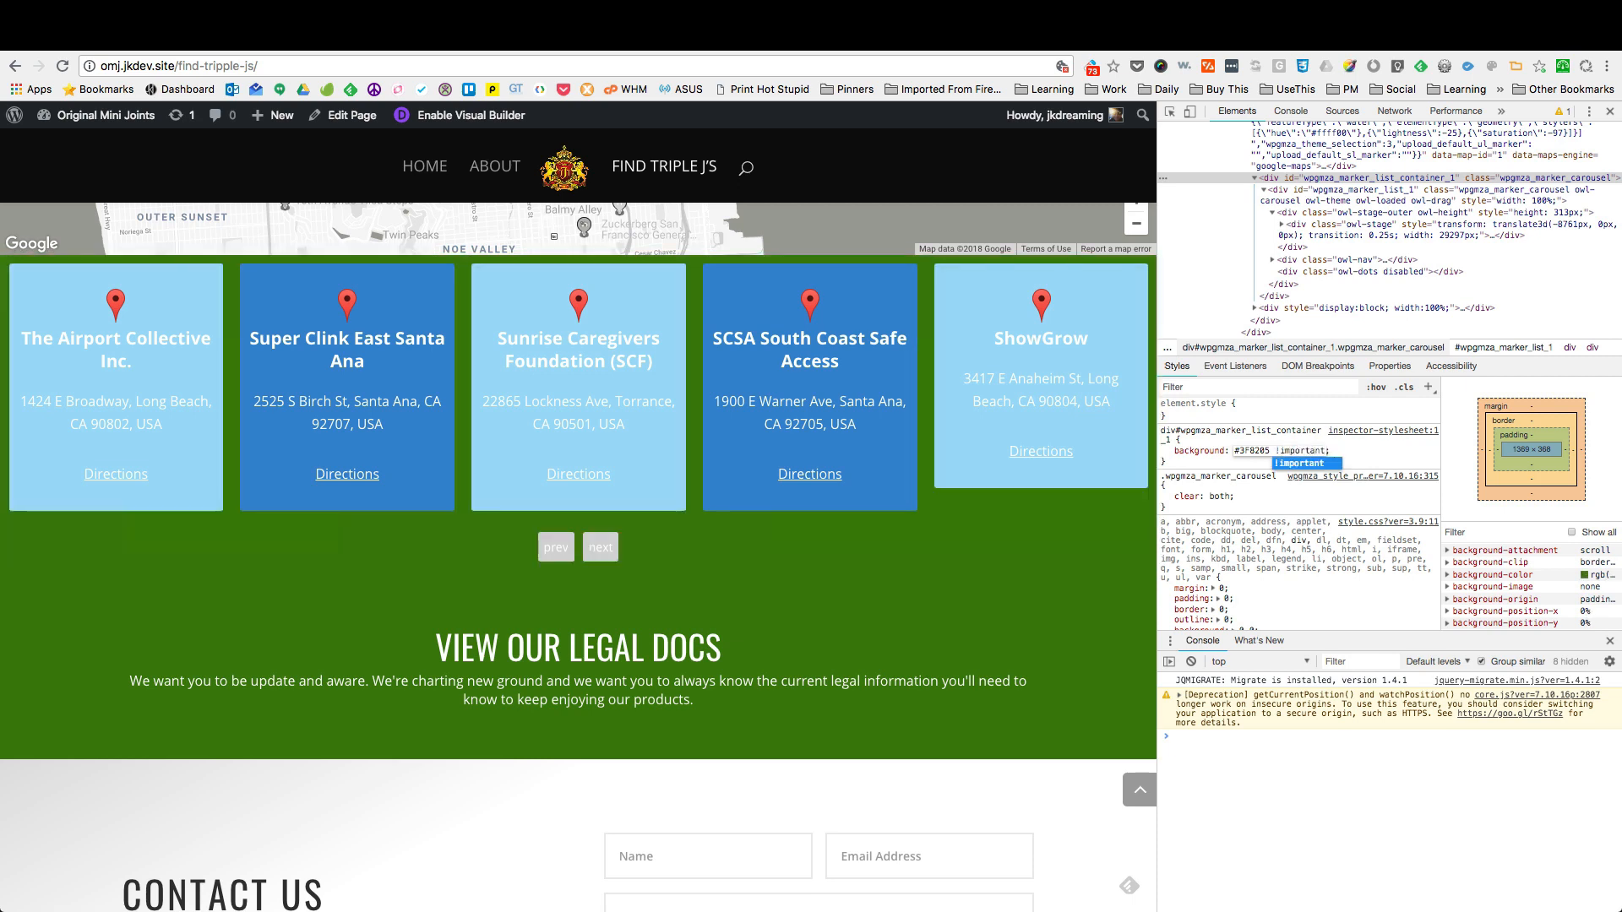
click(1380, 452)
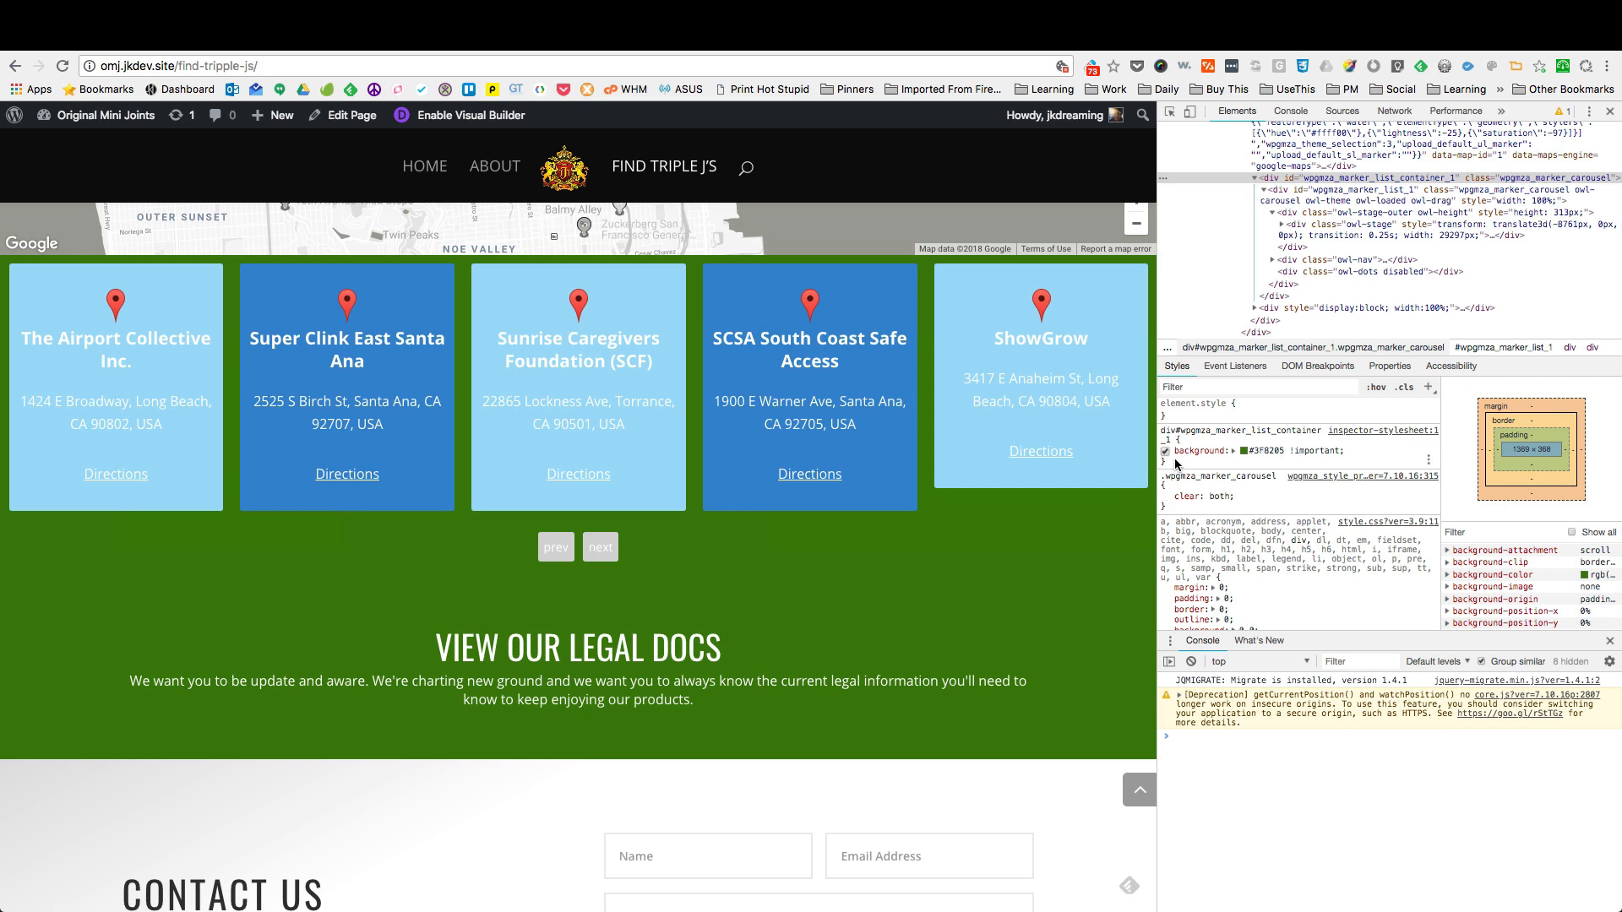
Step: Select the whole carousel background rule for copying and review the carousel against the neighbouring page sections
drag(1175, 463, 1162, 430)
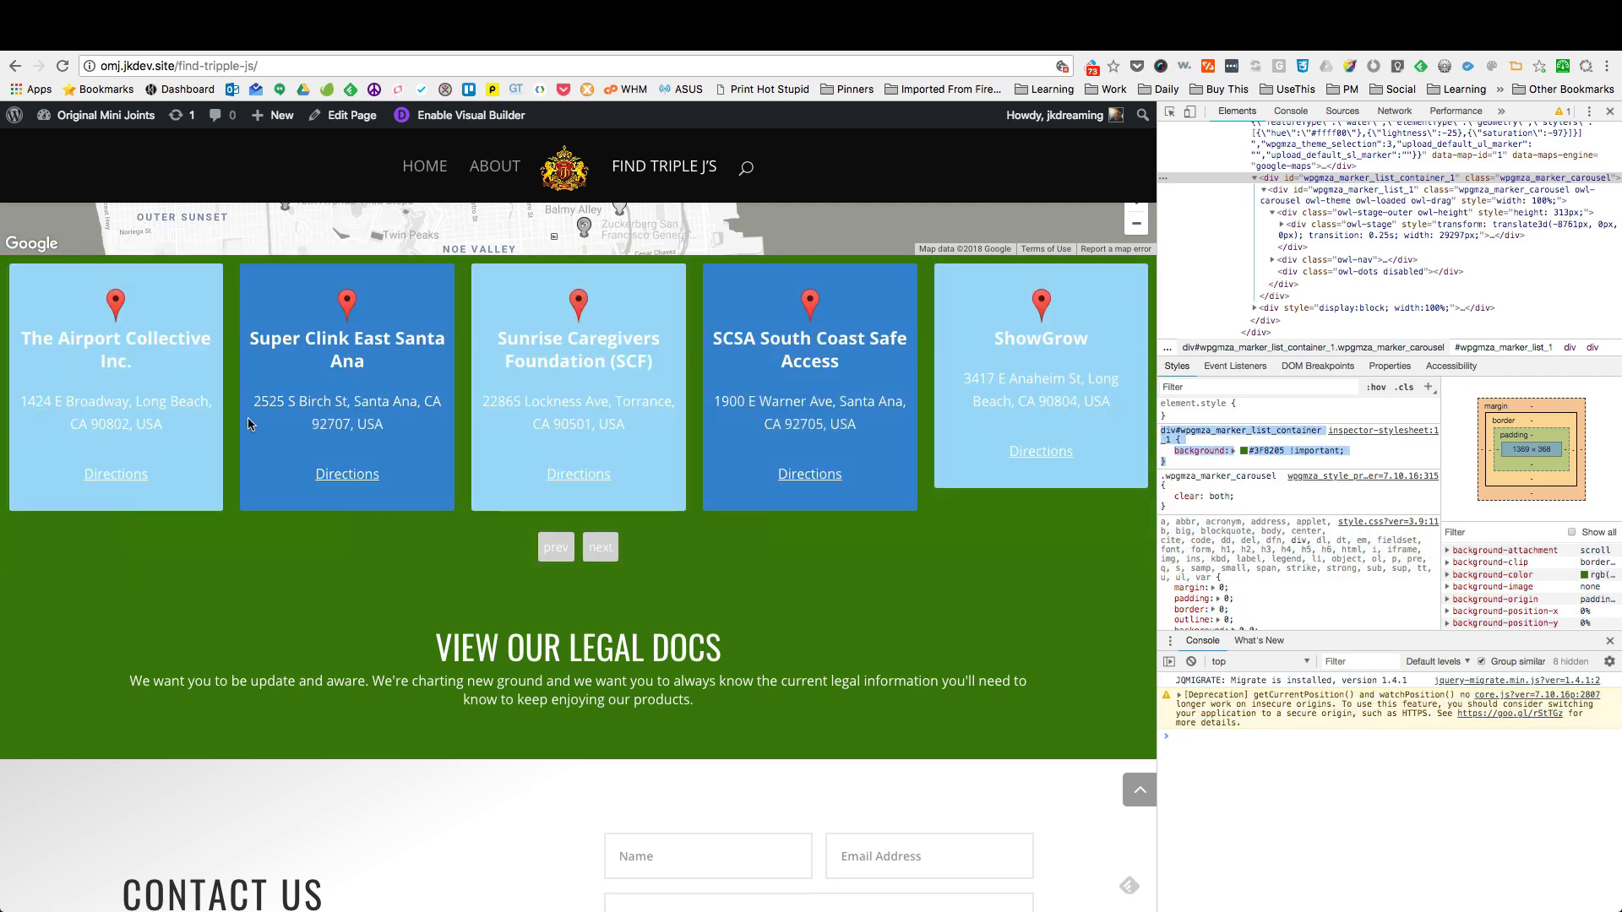
scroll(248, 423, up, 2)
scroll(247, 421, down, 9)
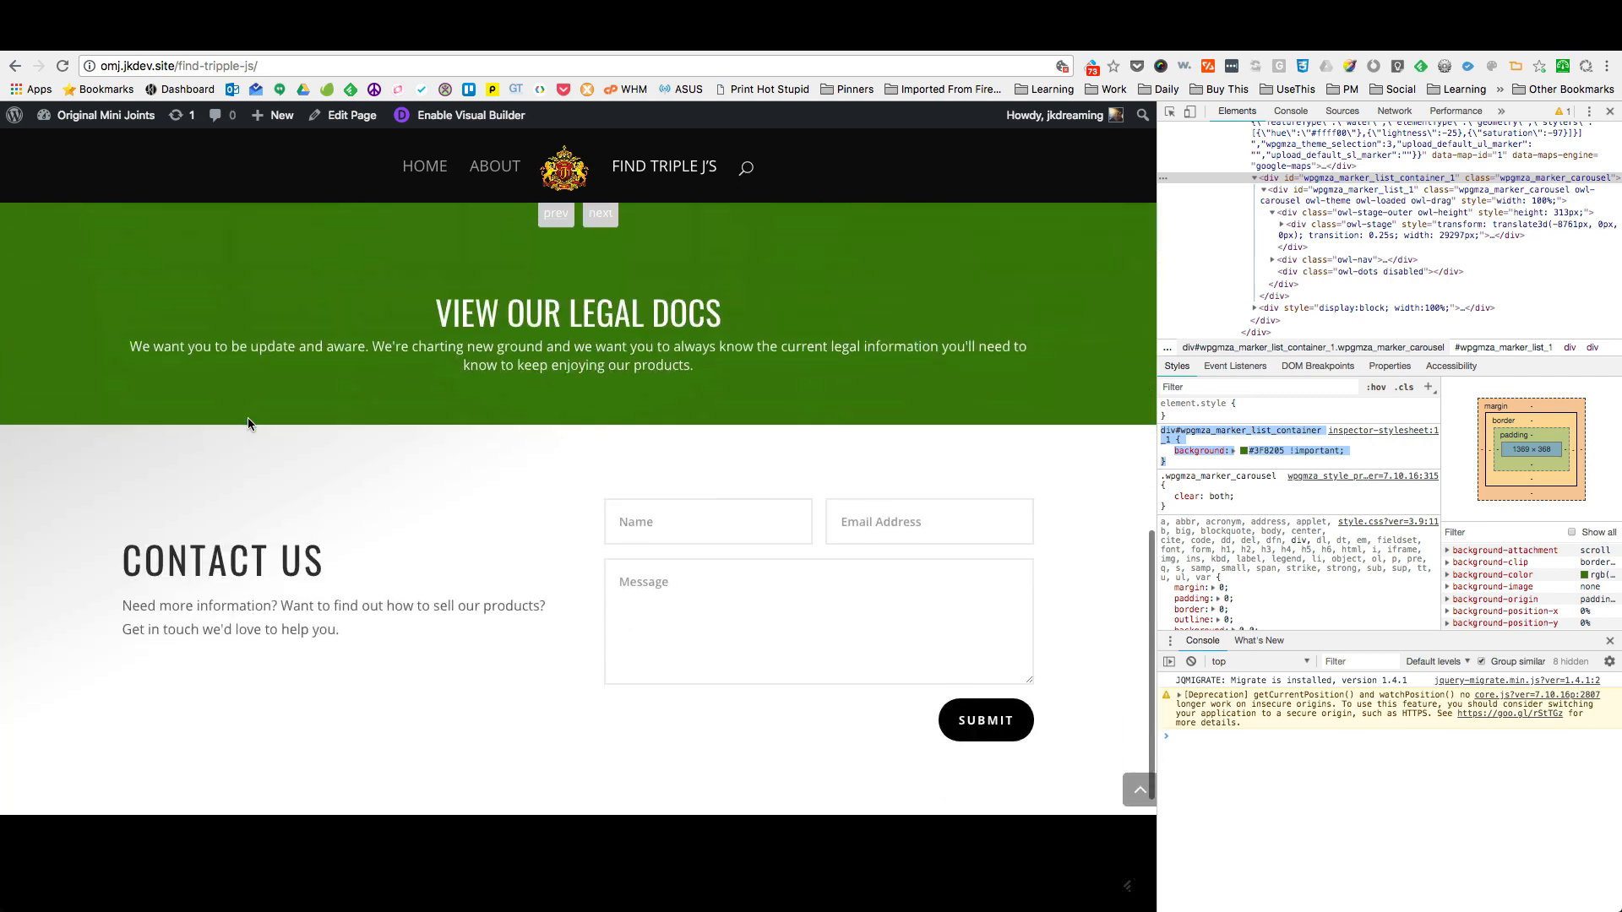
scroll(247, 421, up, 13)
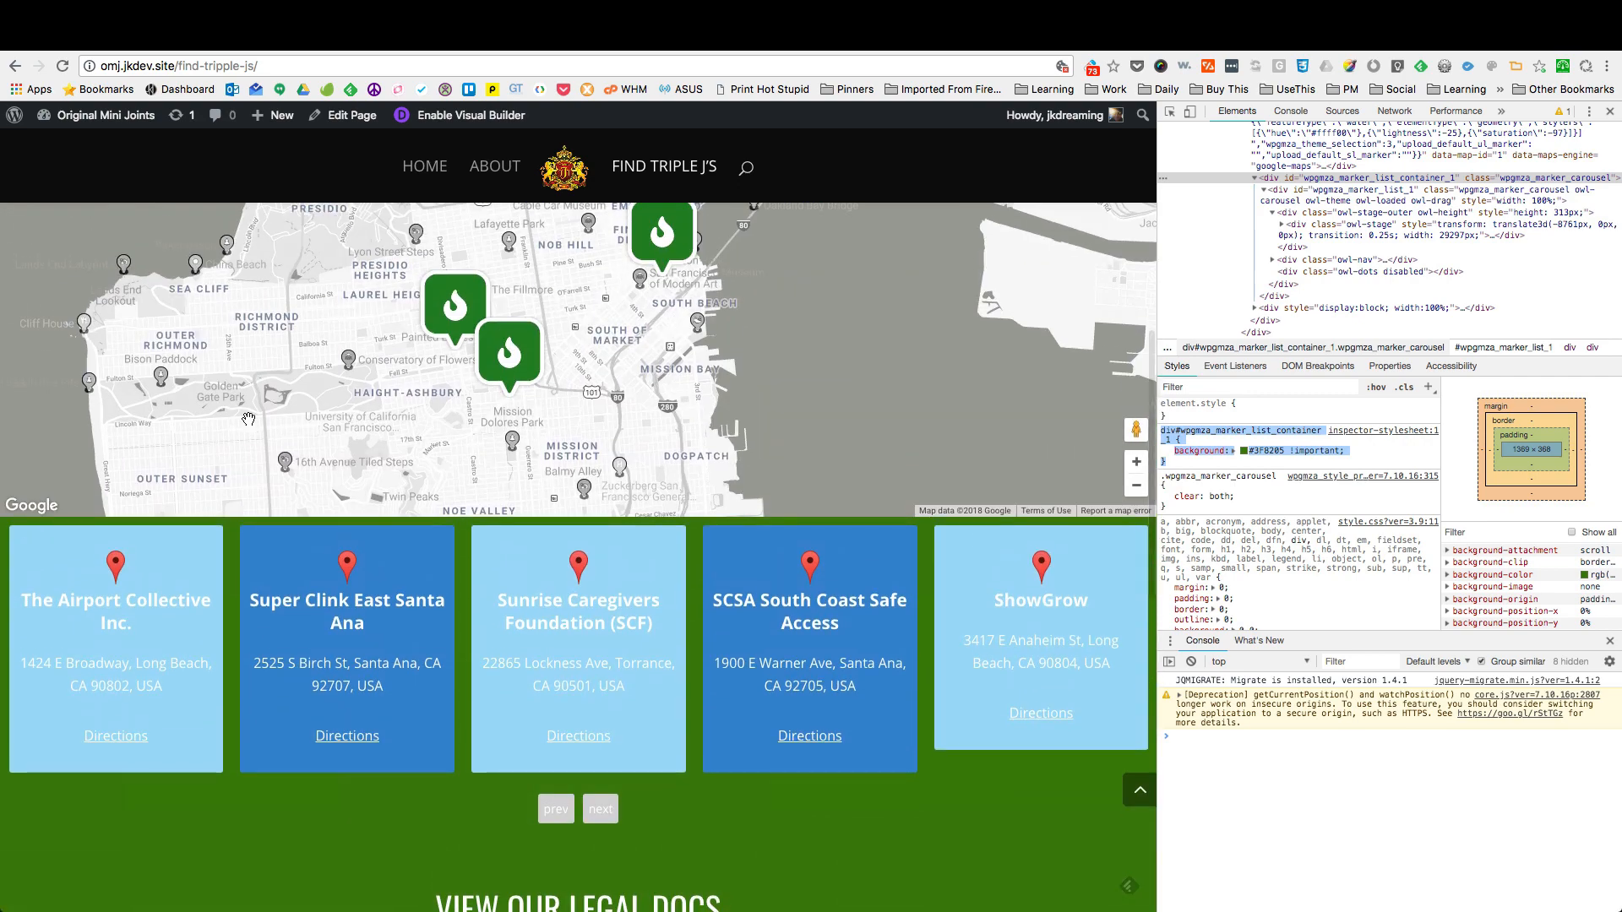
scroll(248, 419, down, 7)
scroll(247, 424, up, 4)
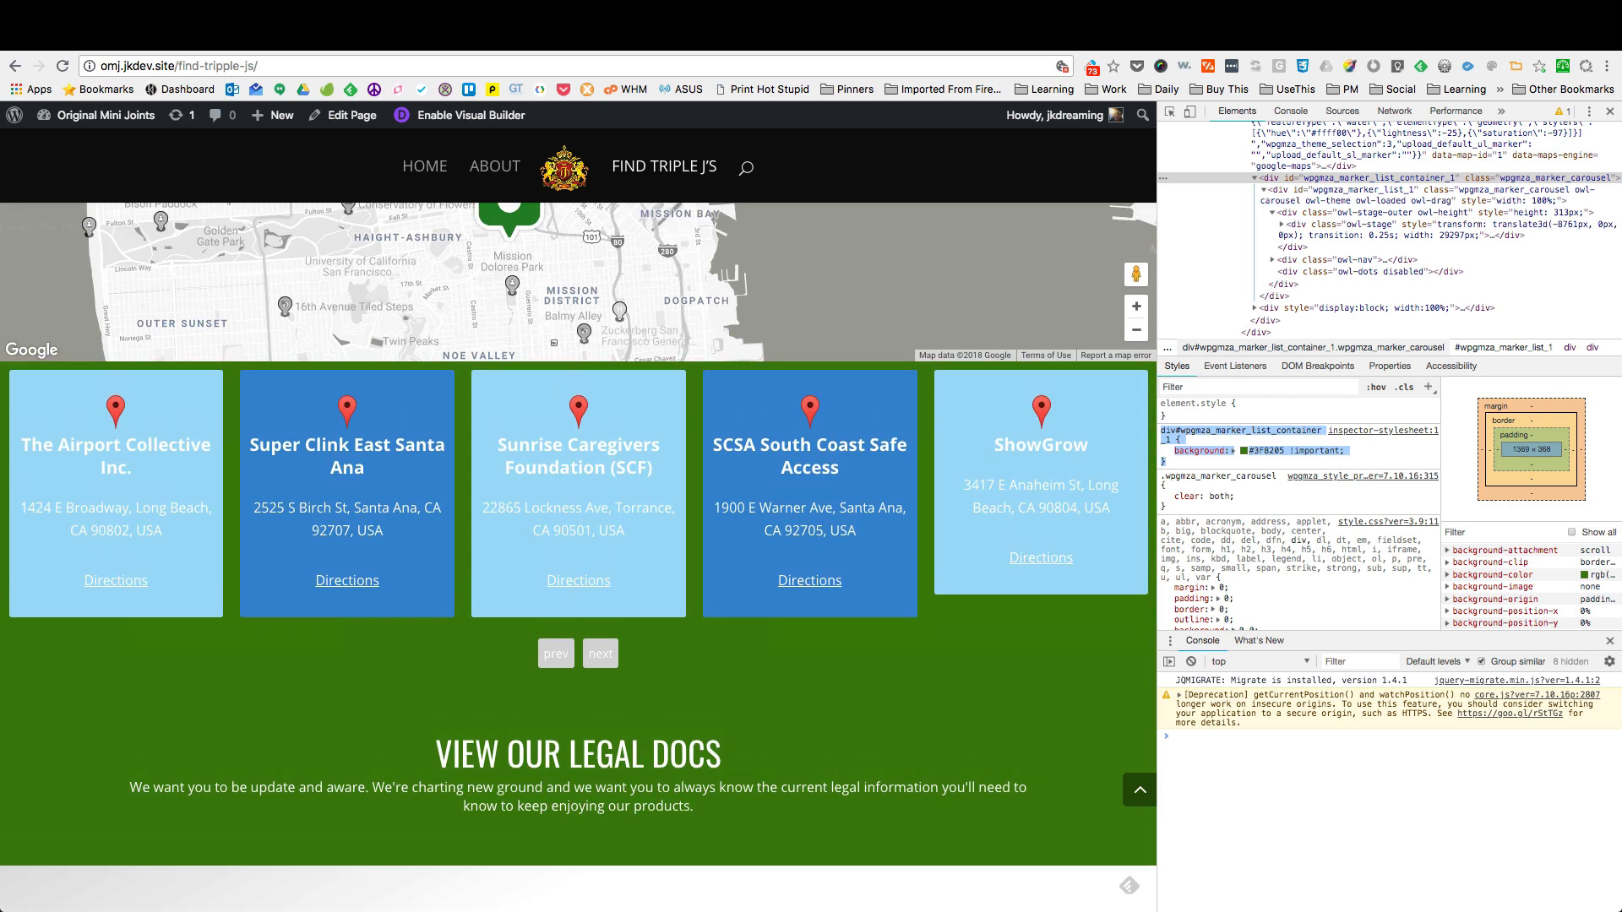
Step: Add a div#wpgmza_marker_list_container_1 rule with background #3F8205 !important to the plugin's global Custom CSS and save the settings
key(ctrl+shift+Tab)
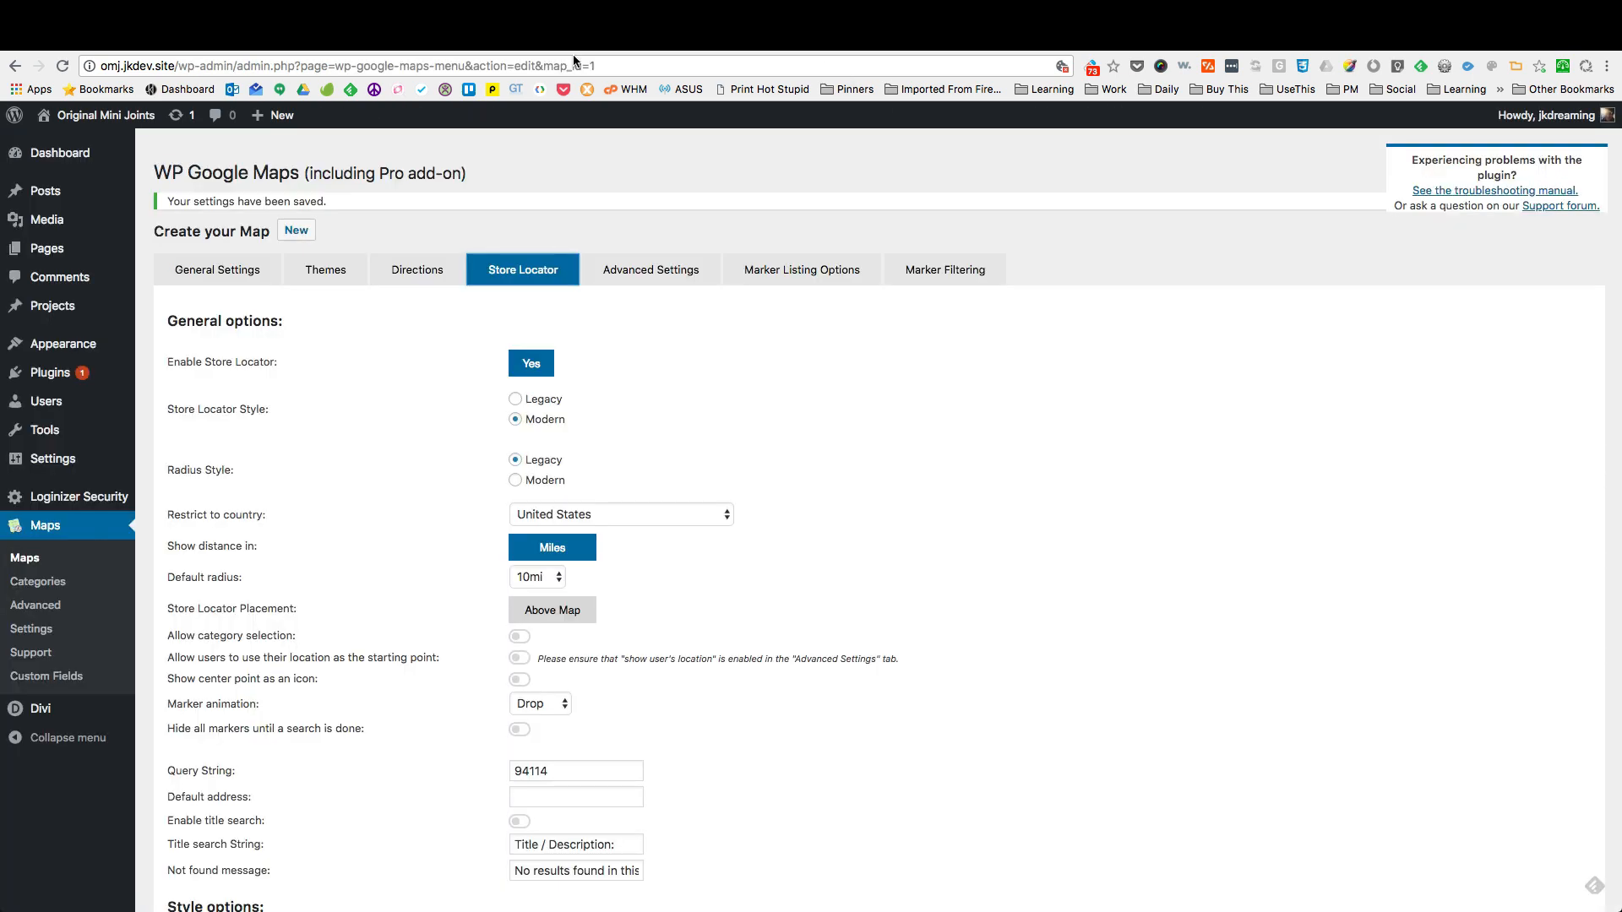
click(824, 272)
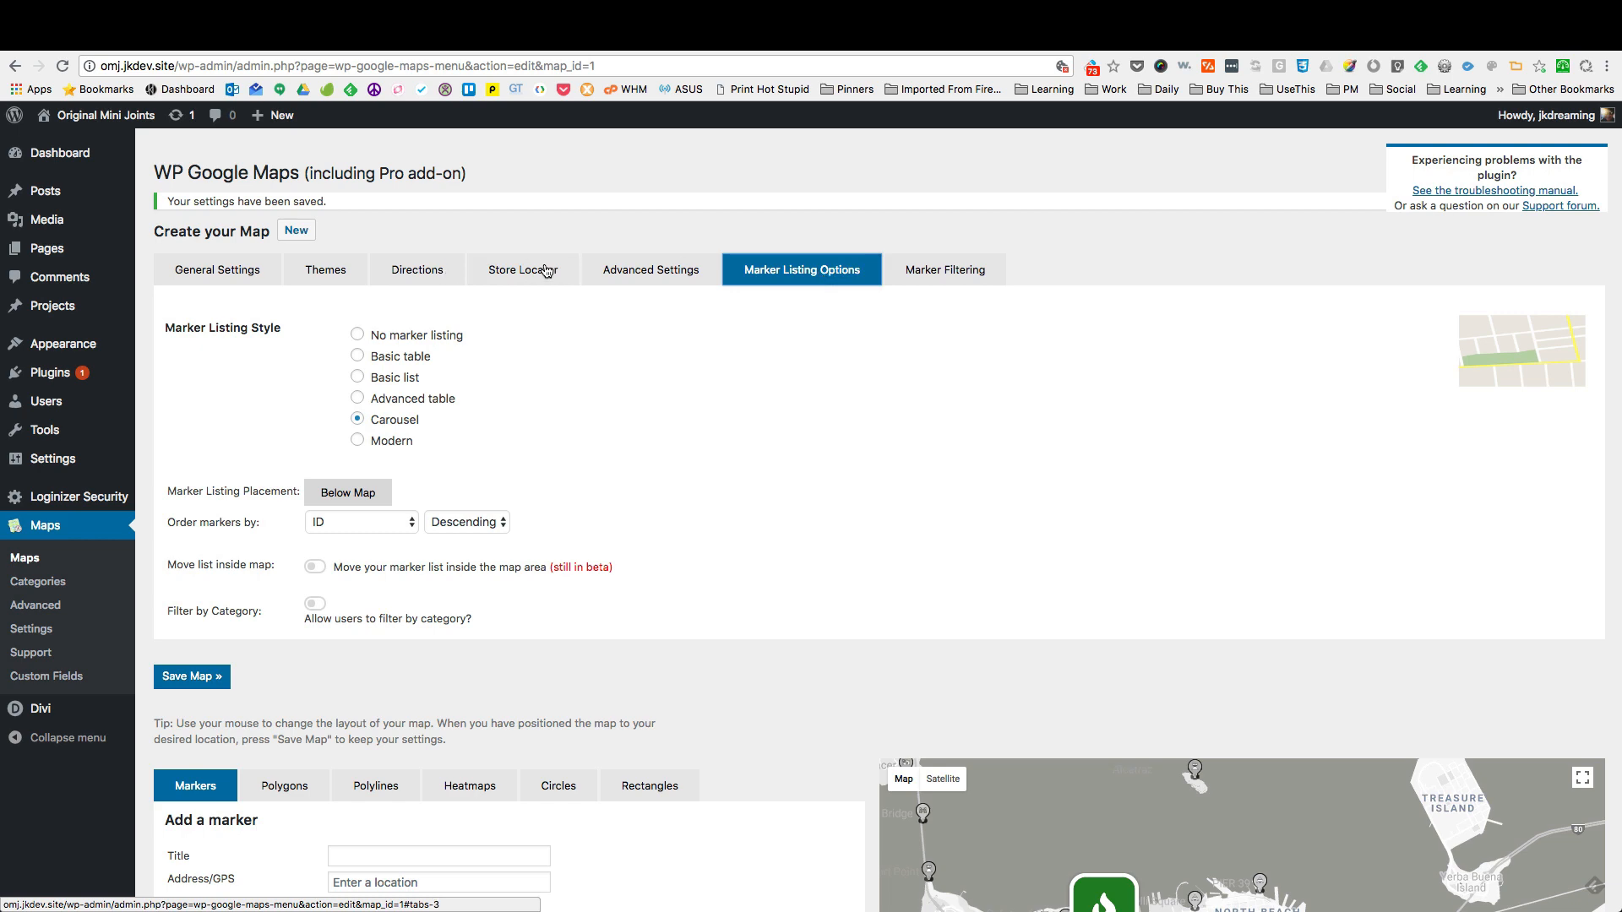
click(638, 274)
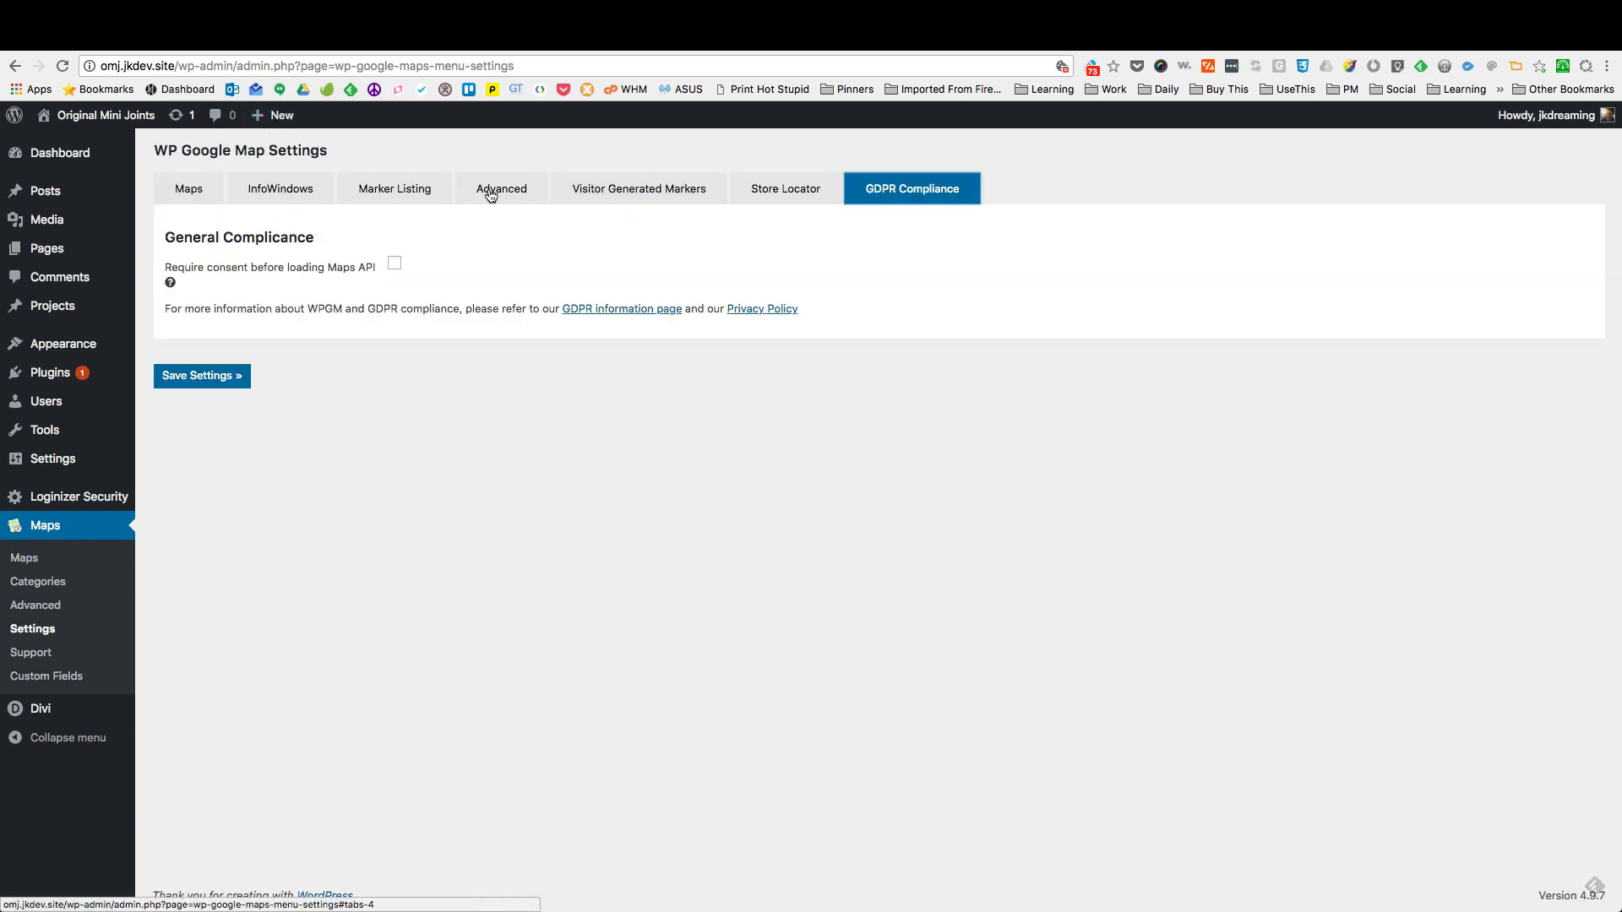
click(490, 195)
click(438, 578)
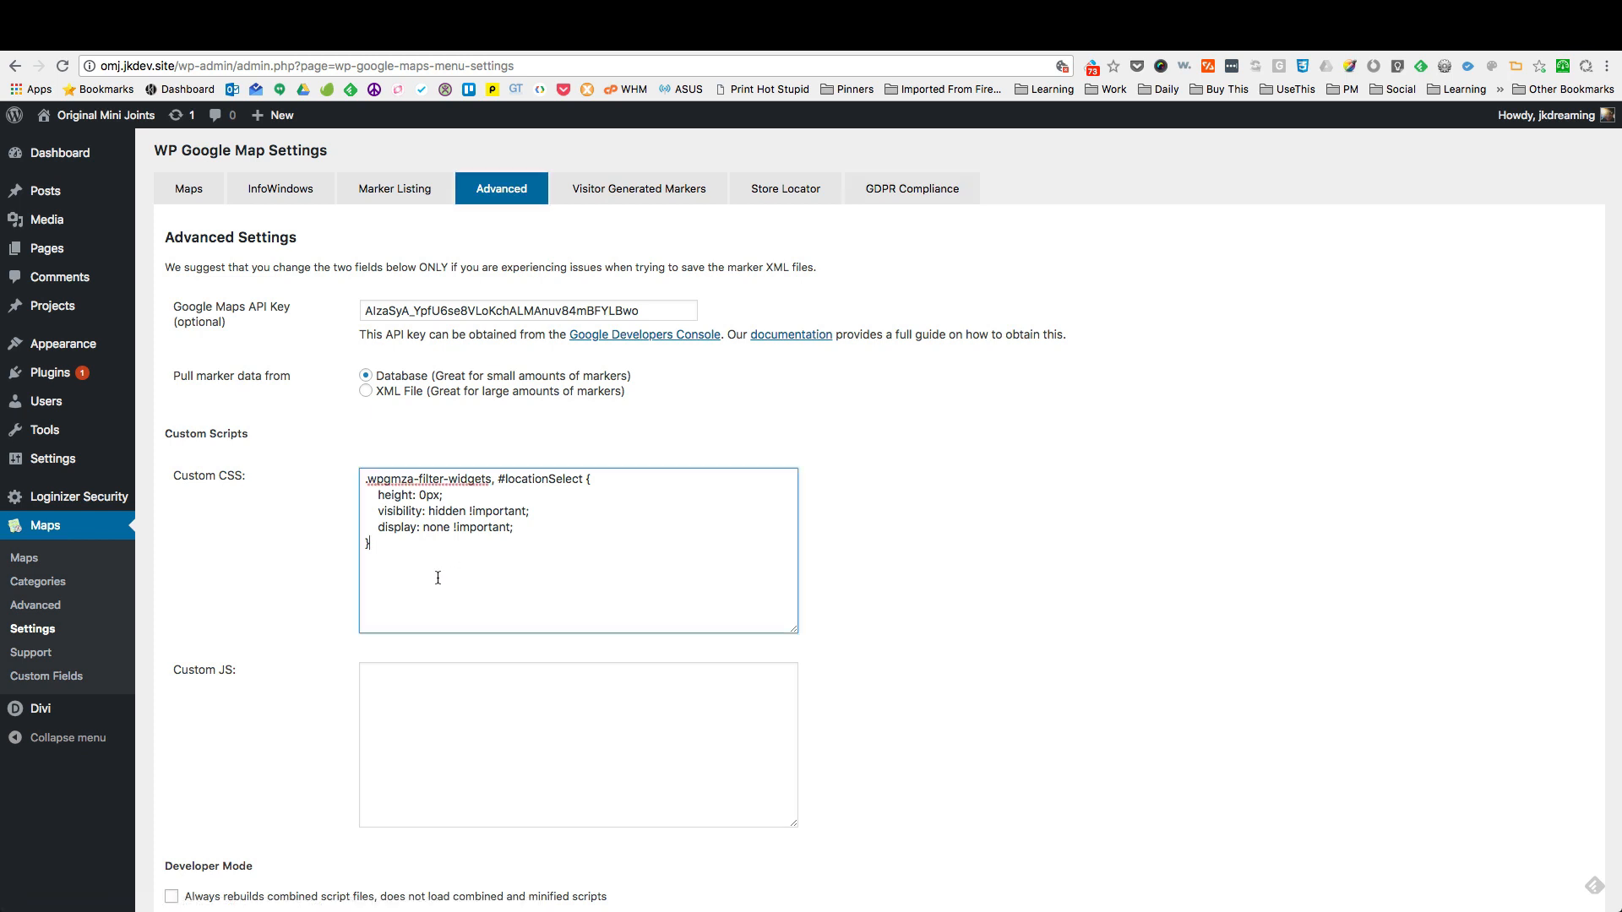
text(div#wpgmza_marker_list_container_1 {     background: #3F8205 !important; })
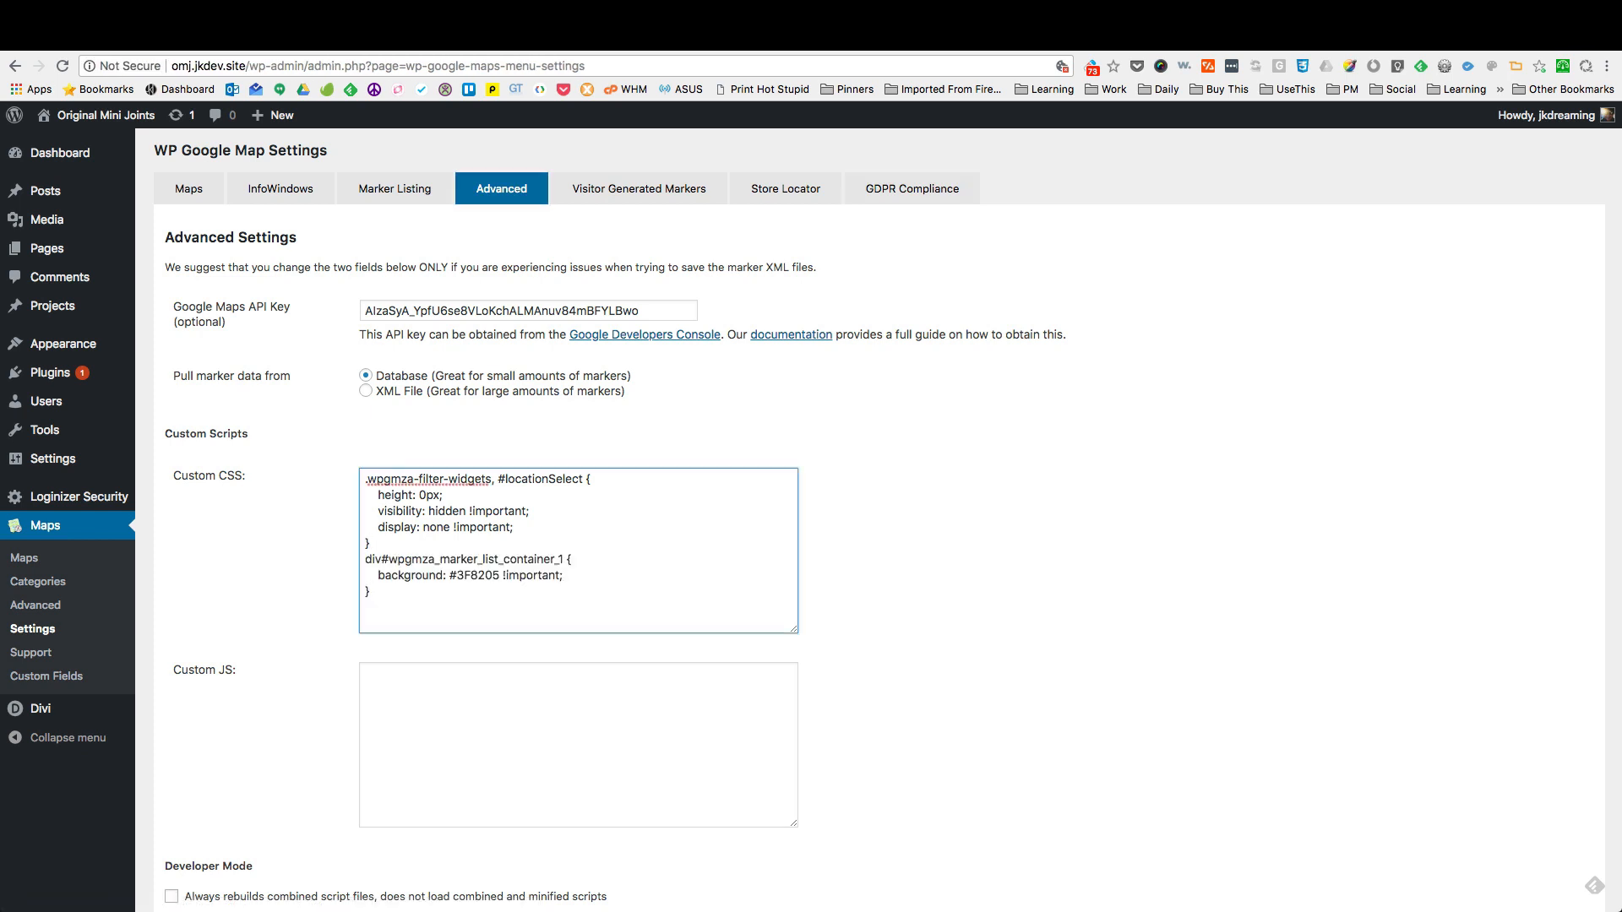
scroll(312, 721, down, 3)
click(187, 833)
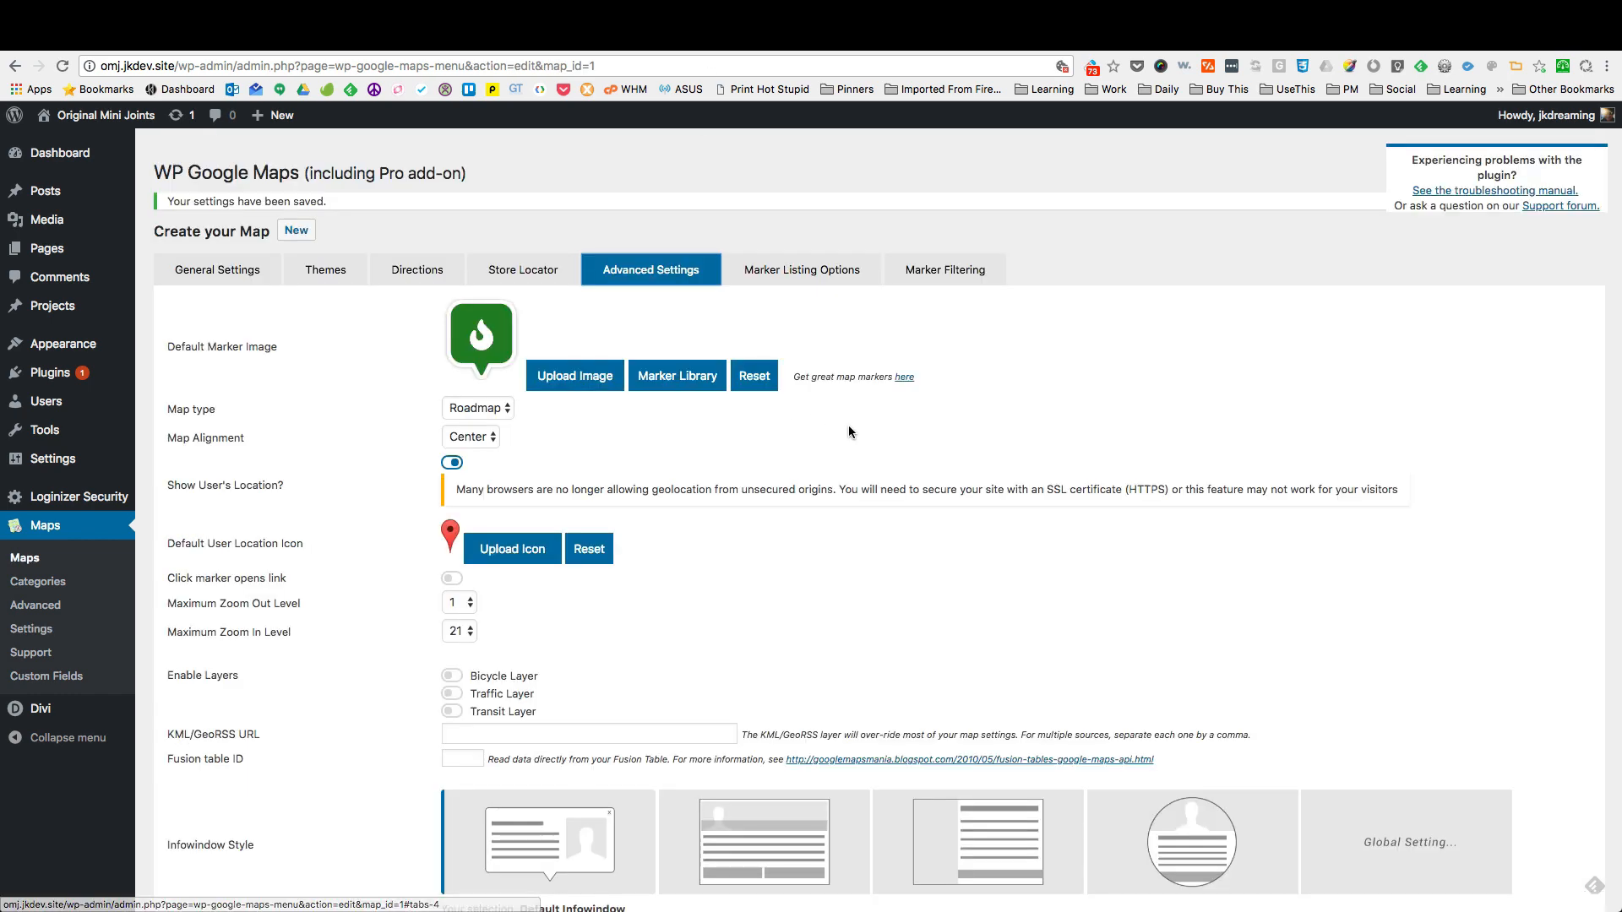
Step: Compare the previews and options of the Modern, Carousel, Advanced table, Basic list, Basic table and No marker listing styles for the map
click(803, 281)
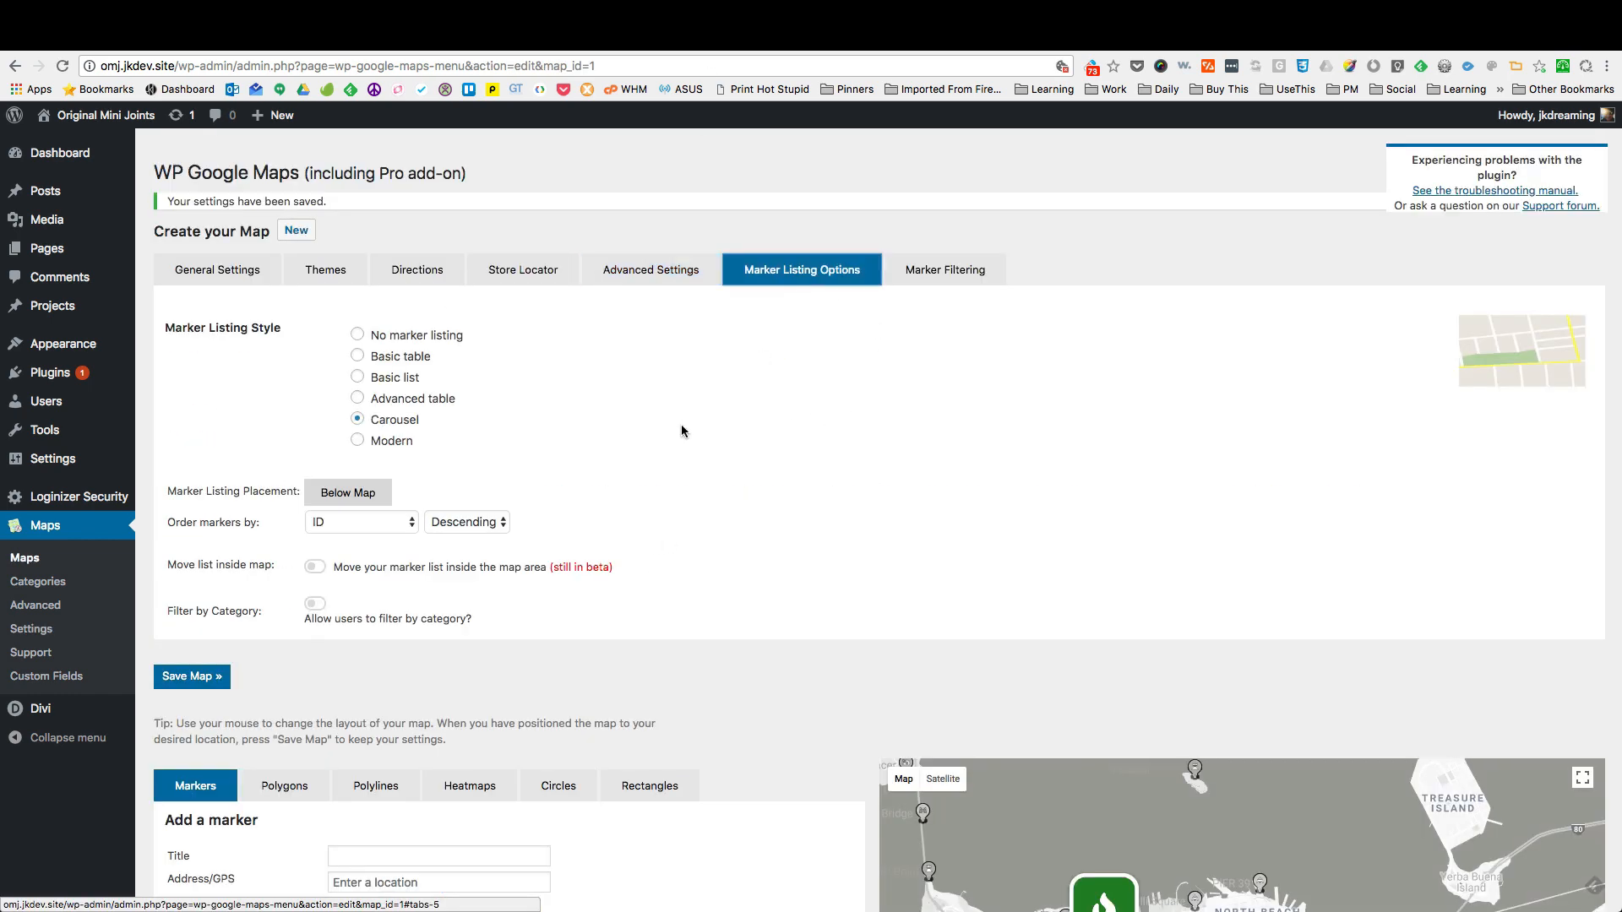
click(358, 440)
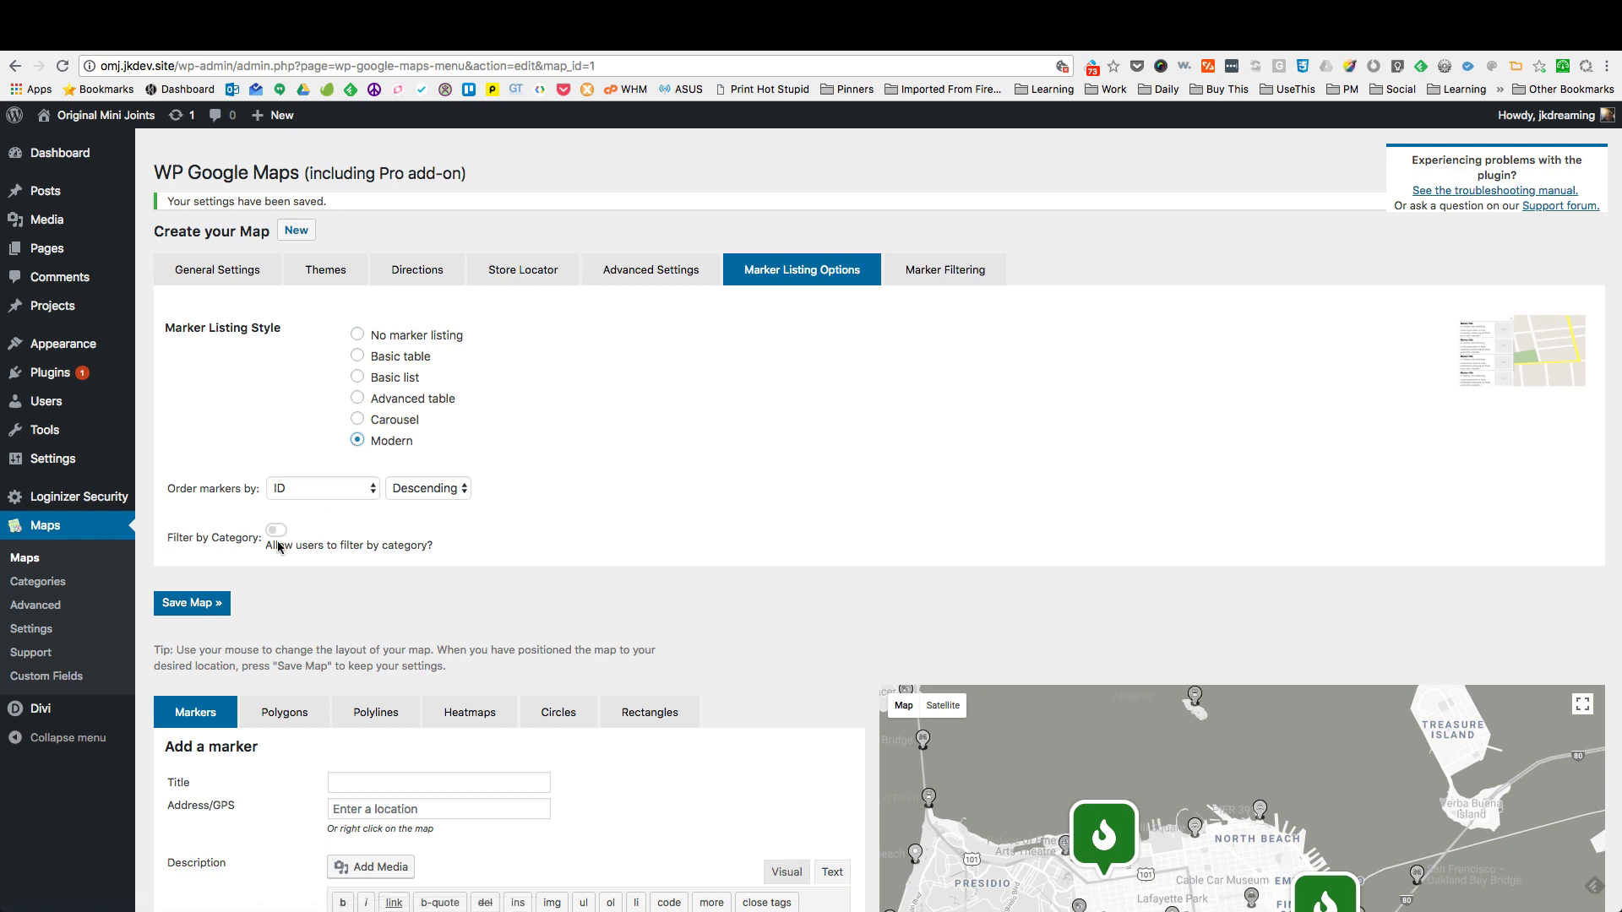
scroll(774, 445, down, 4)
scroll(773, 445, up, 4)
click(356, 420)
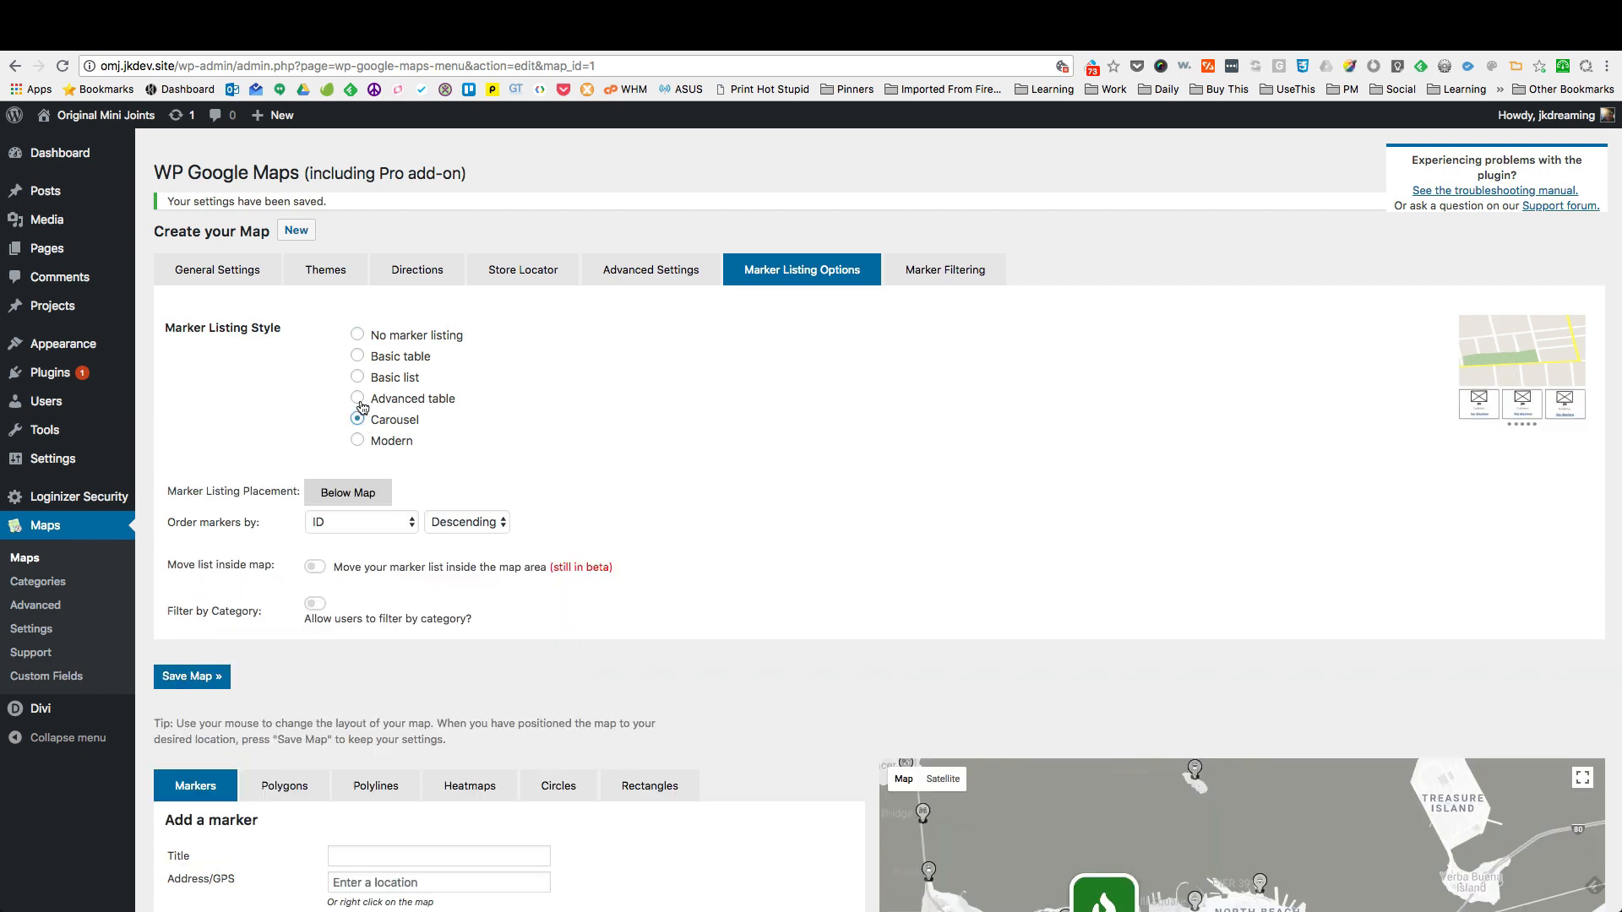
click(359, 399)
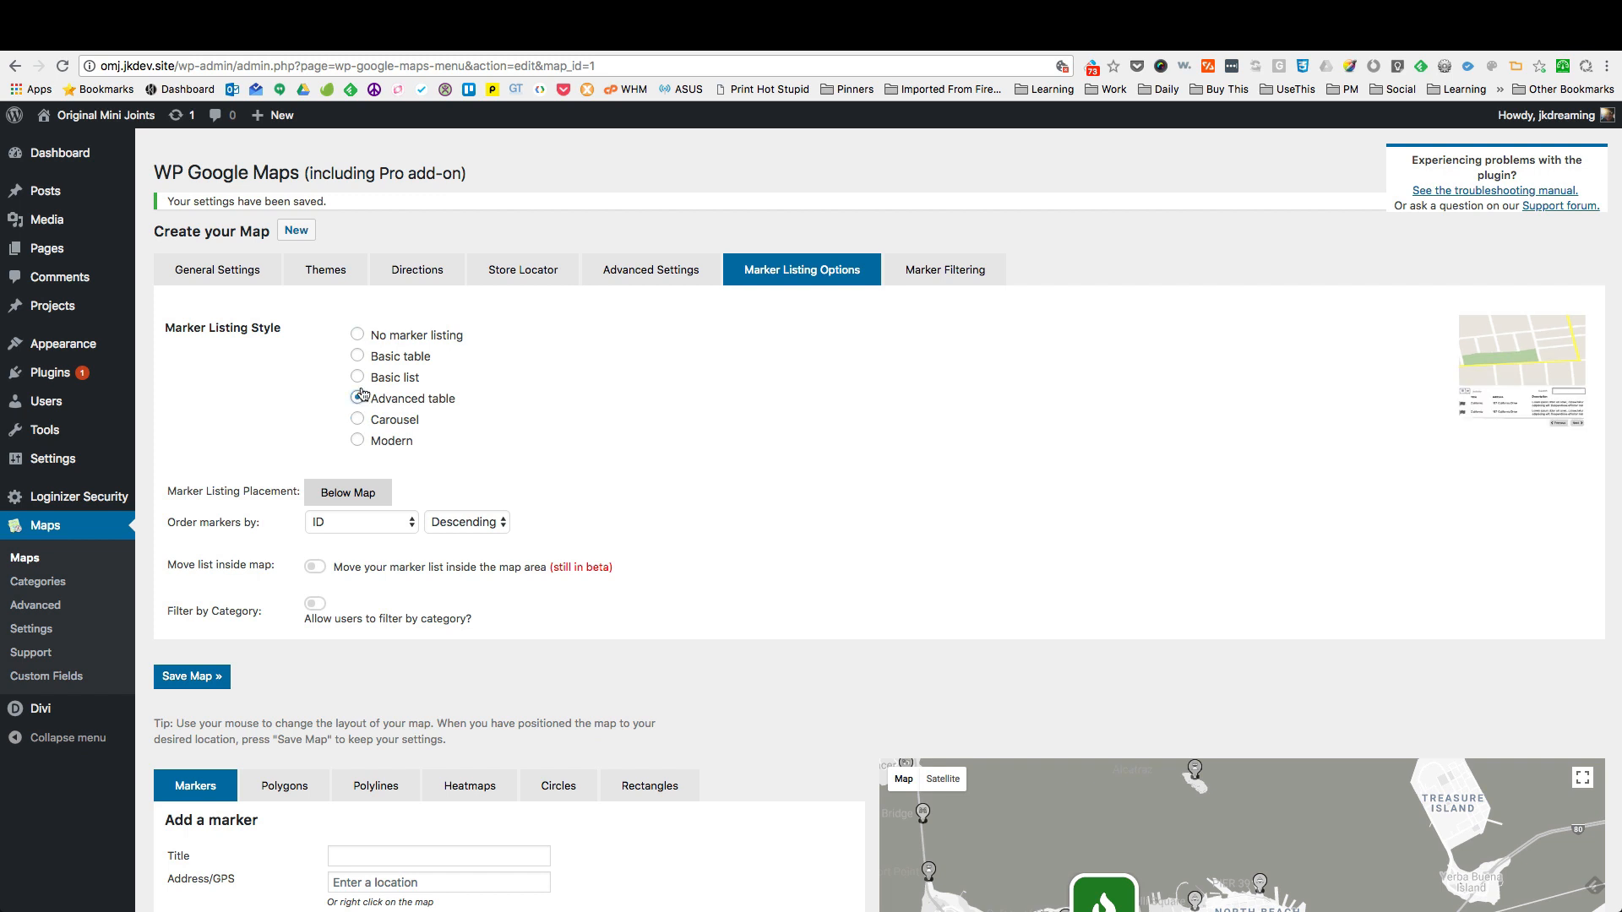
click(358, 378)
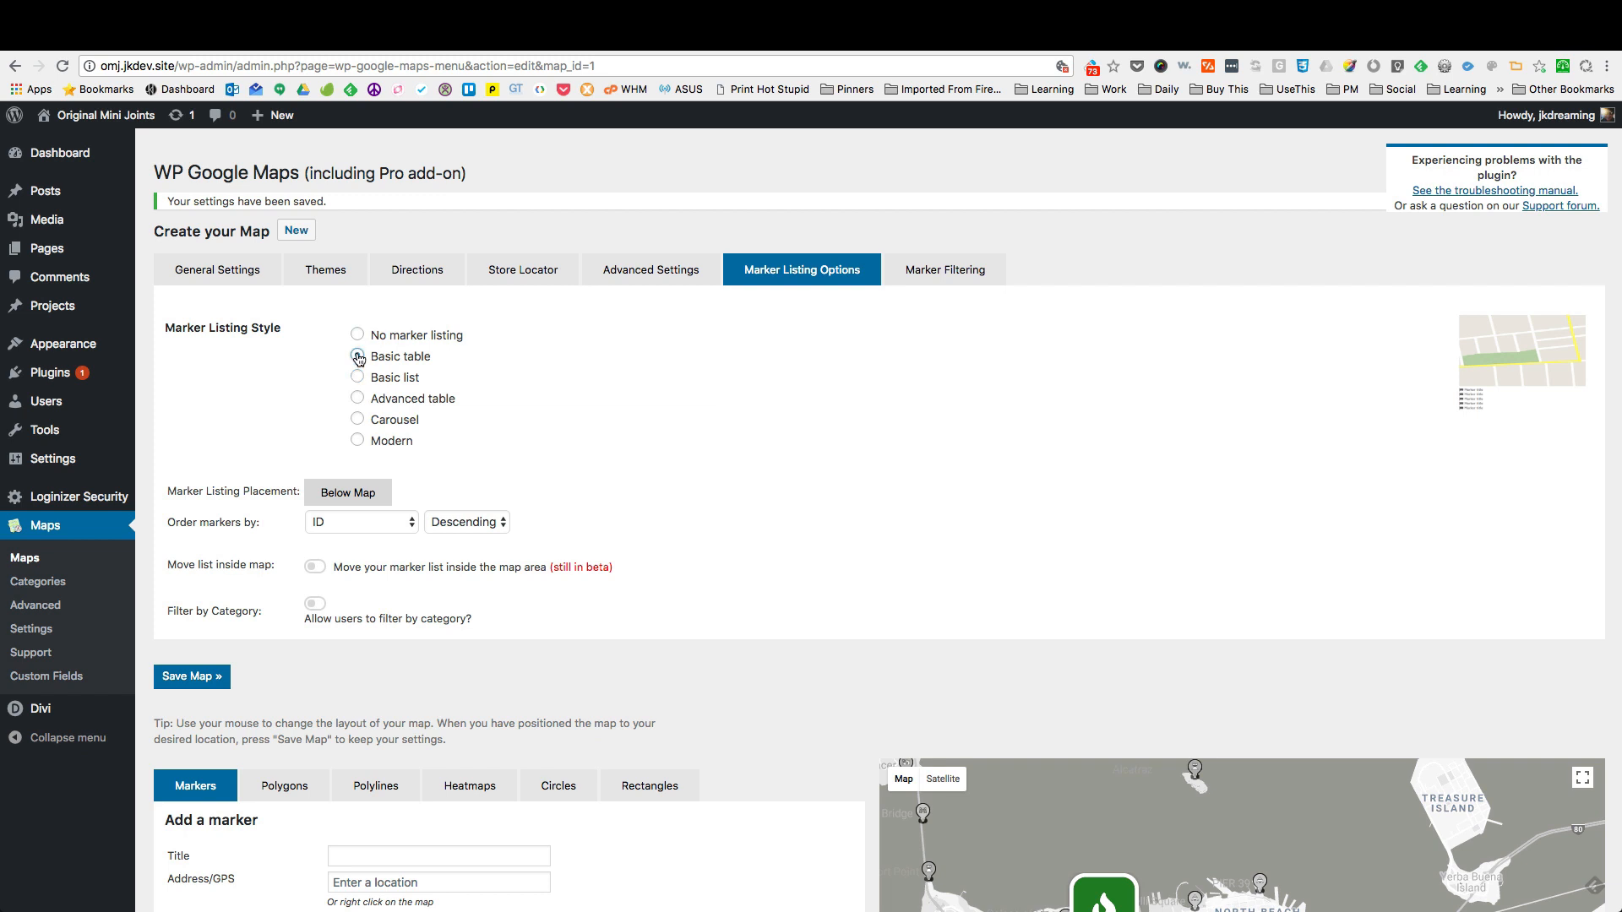
click(358, 358)
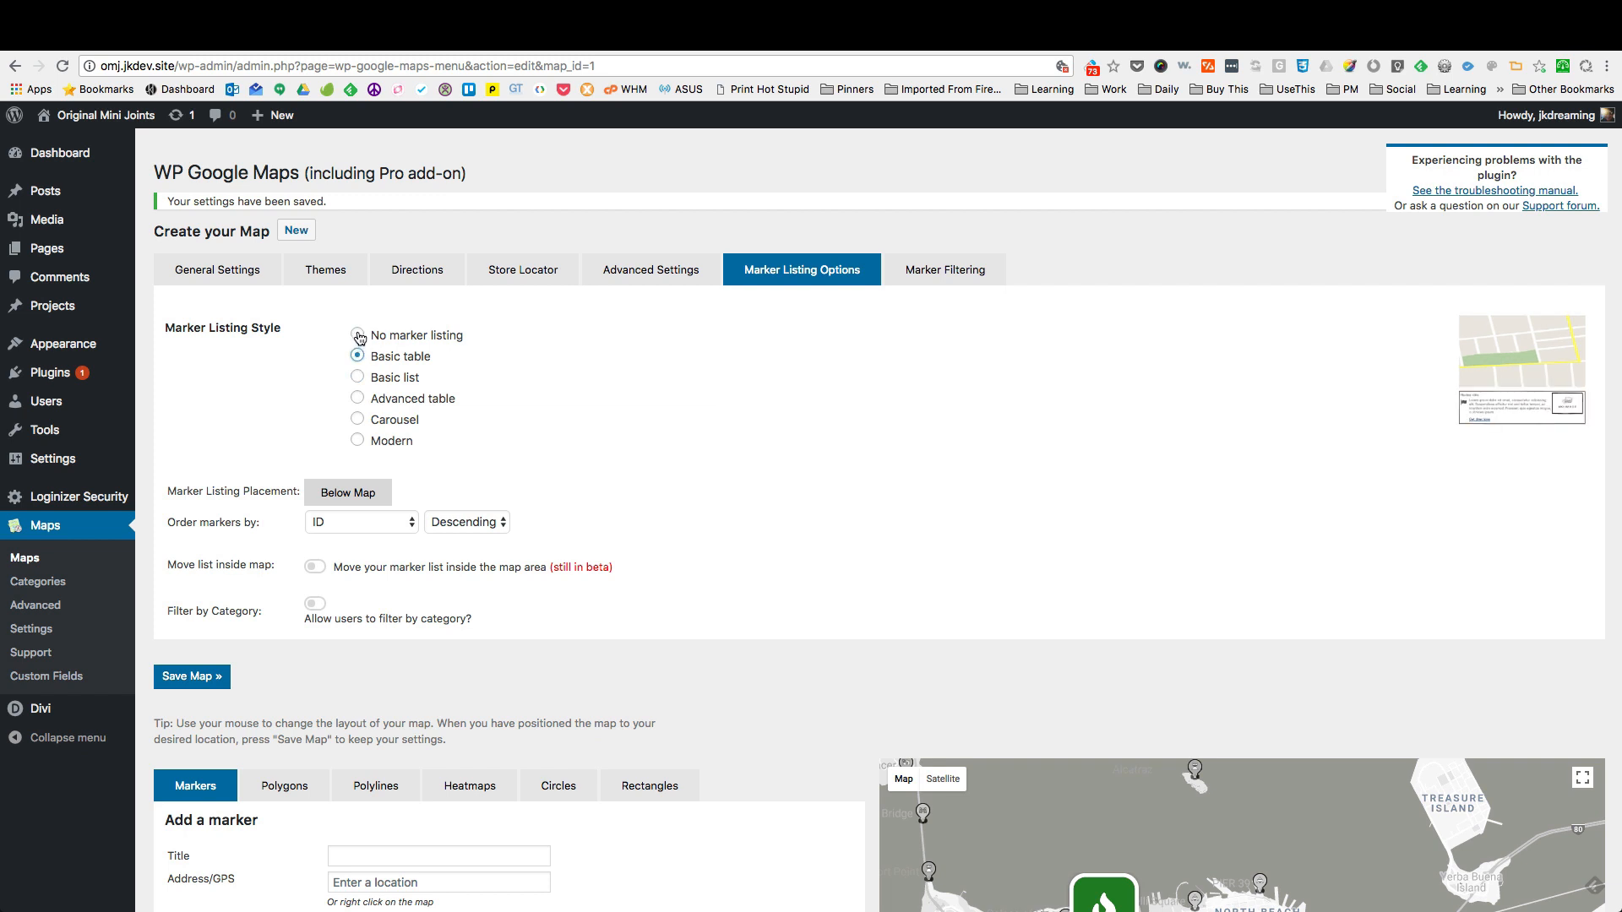
click(358, 335)
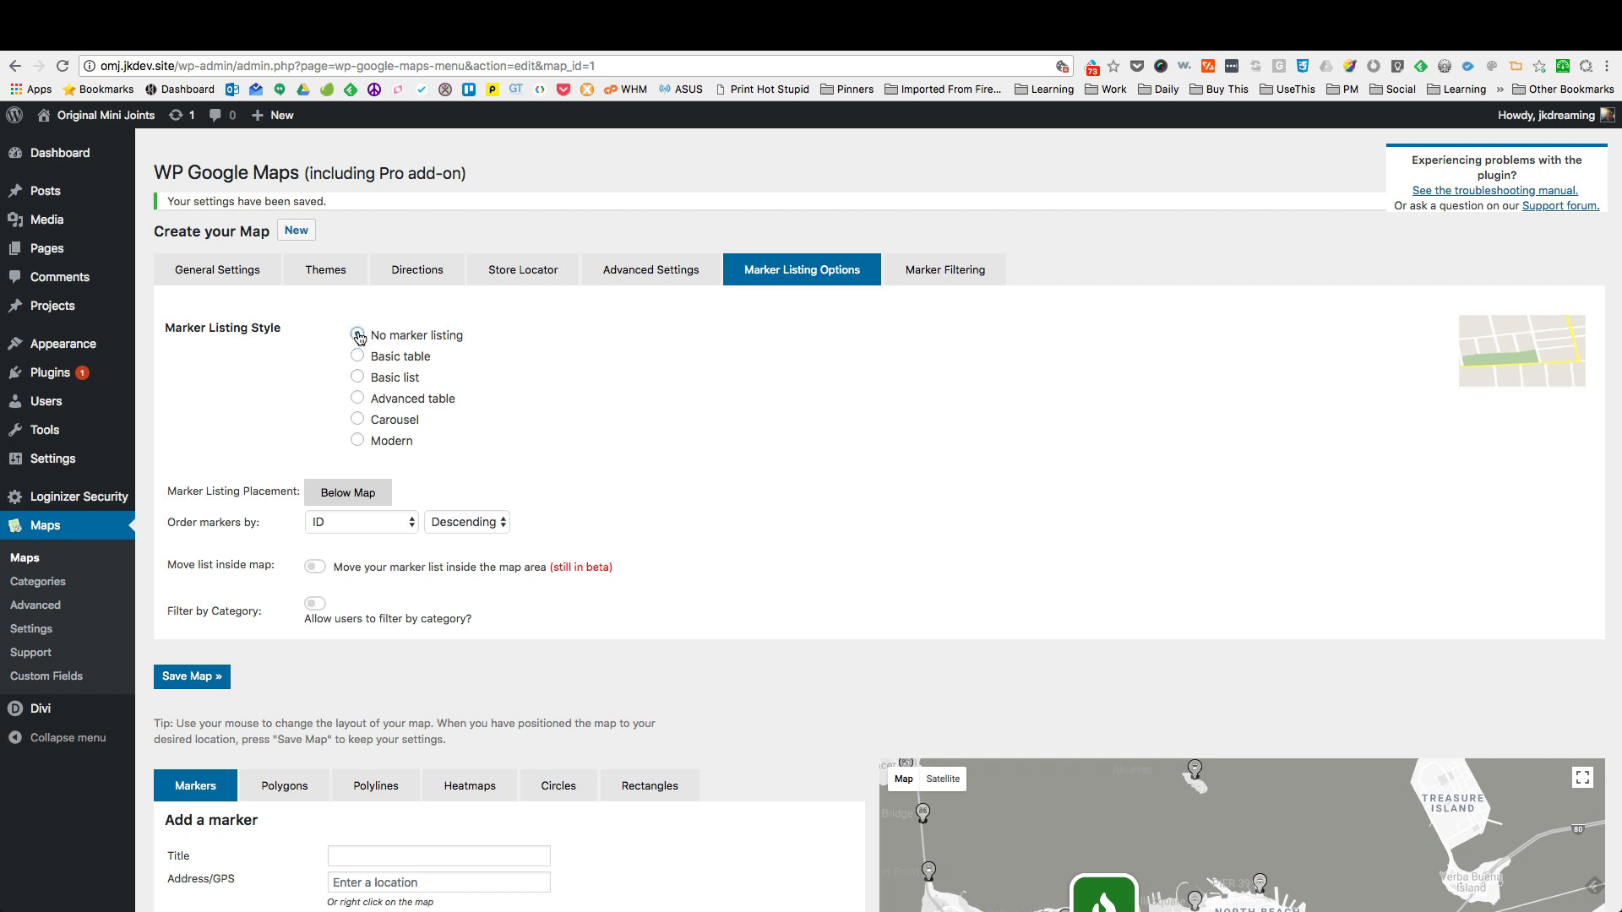
click(359, 421)
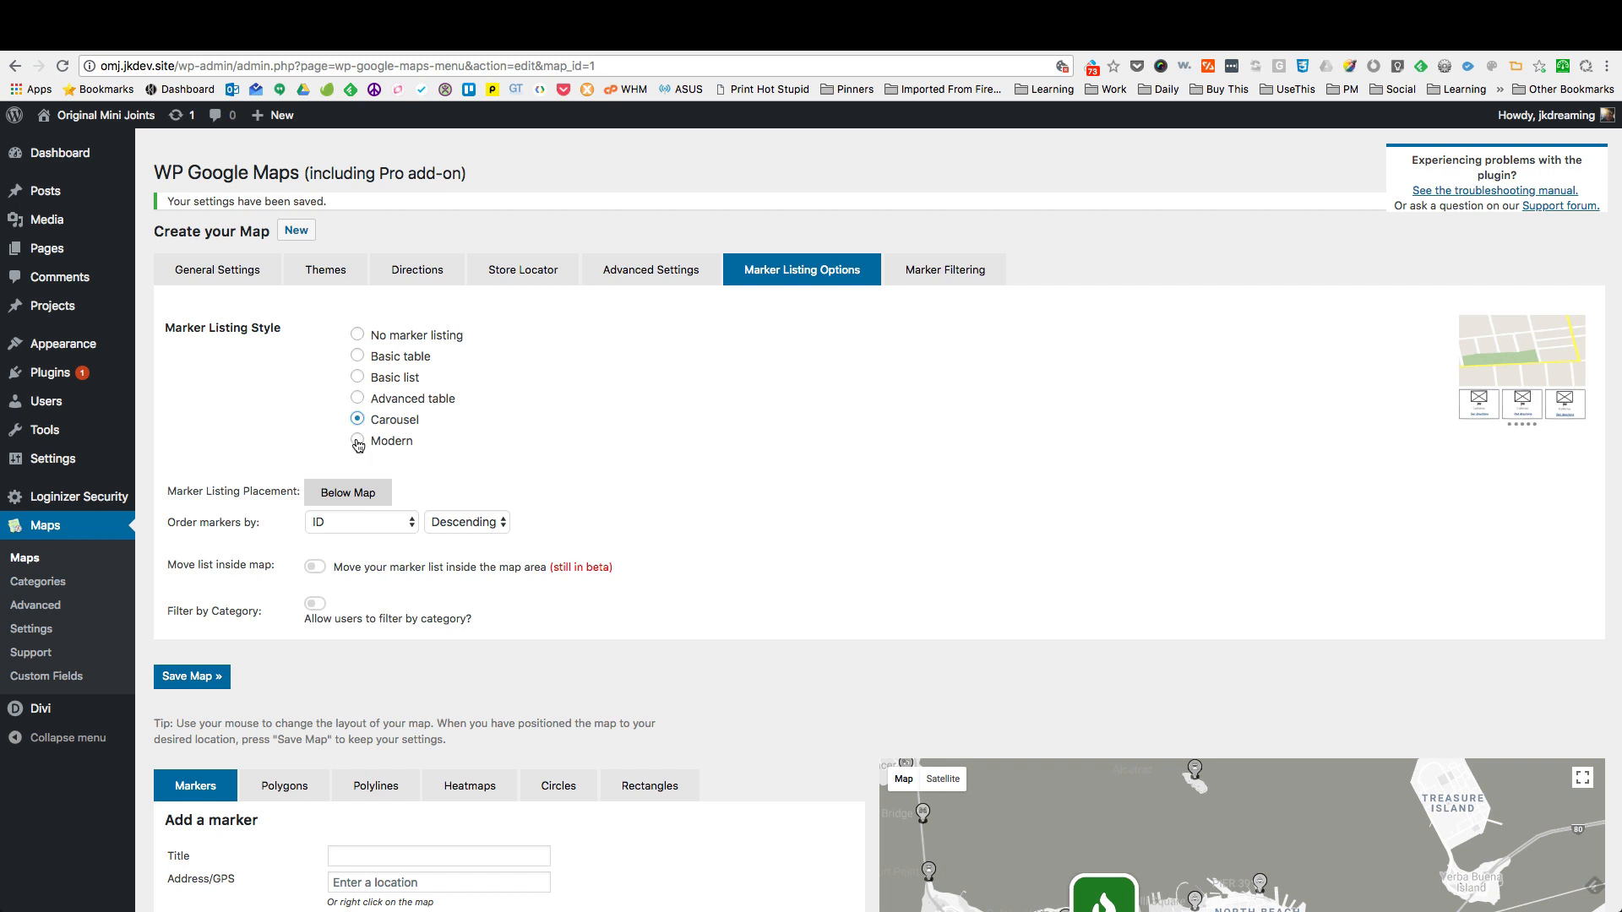
Step: Set the map's marker listing style to Modern, save the map, and check the plugin's global advanced settings
click(357, 441)
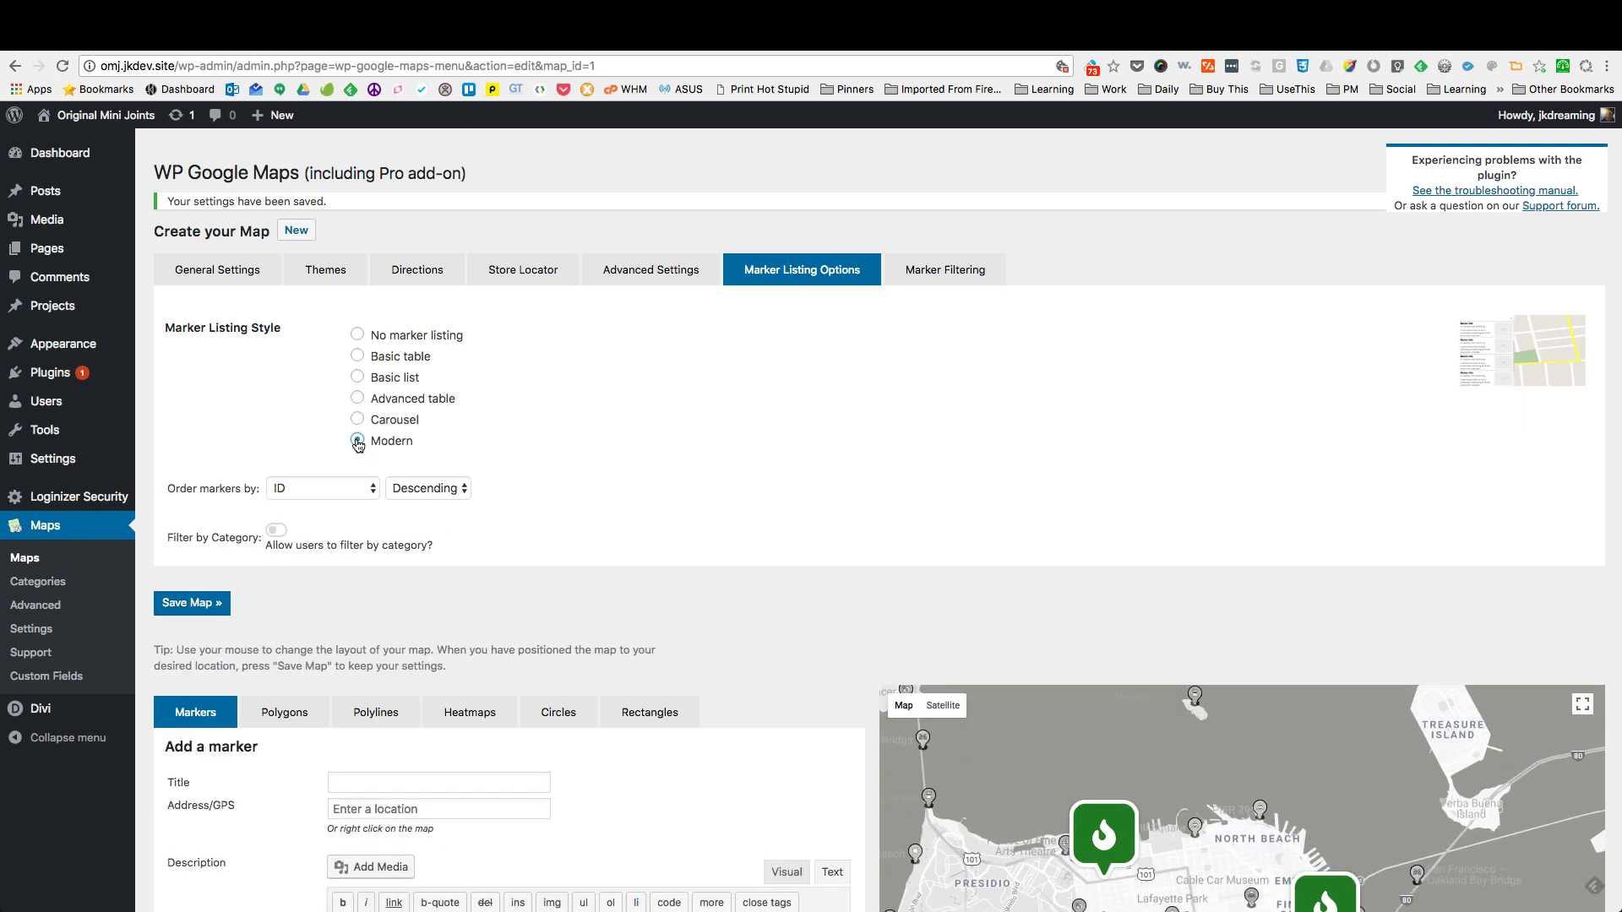
click(216, 603)
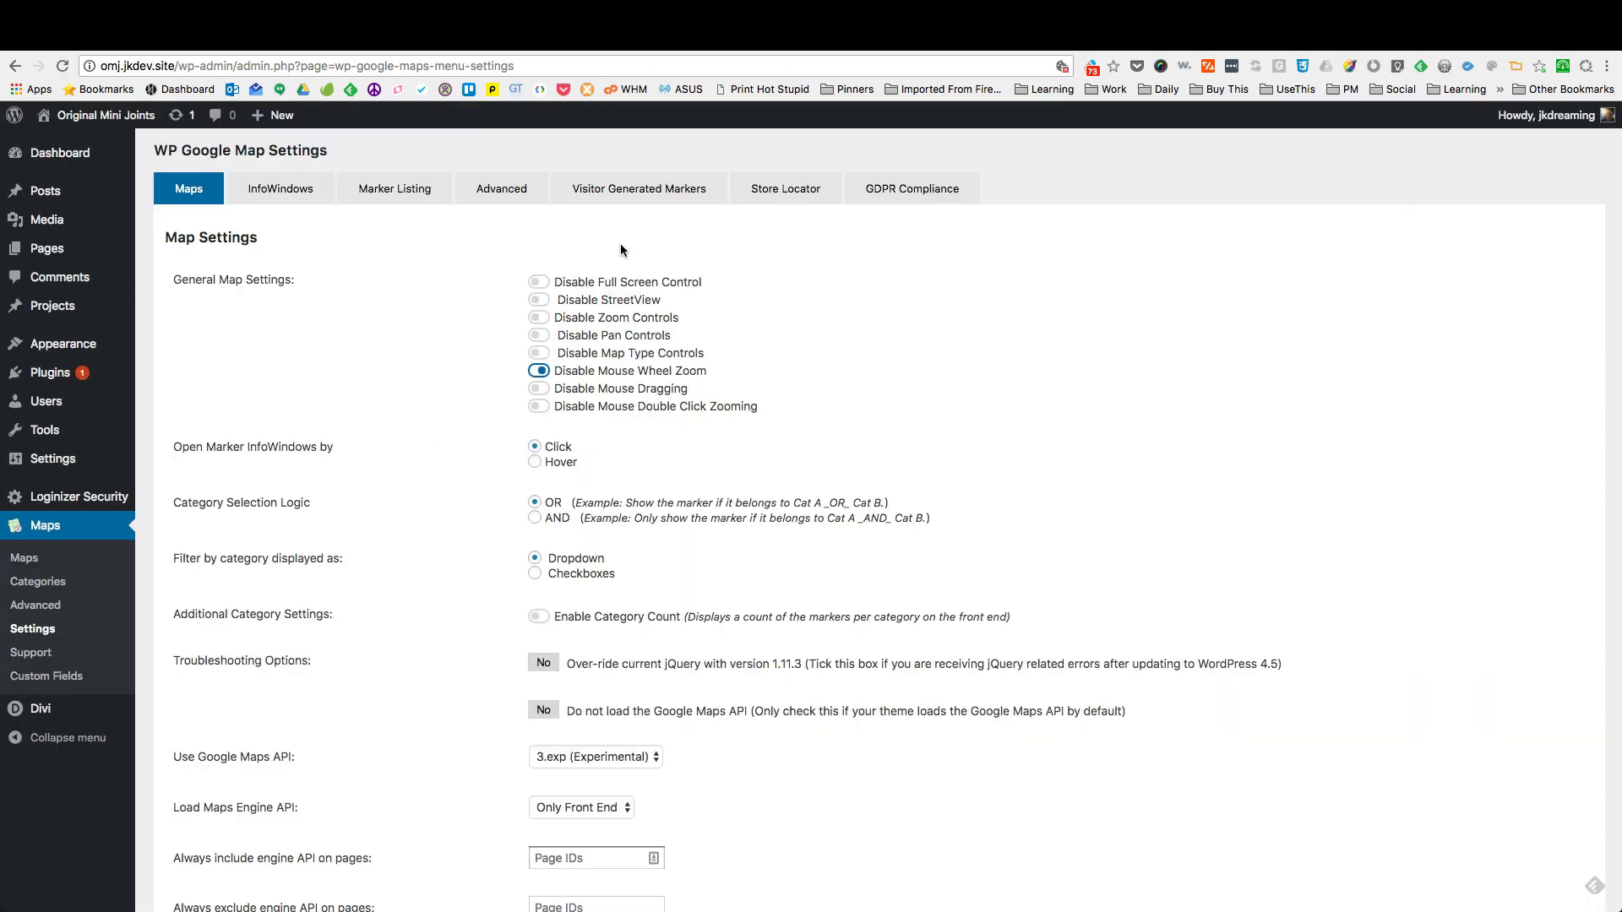
click(502, 188)
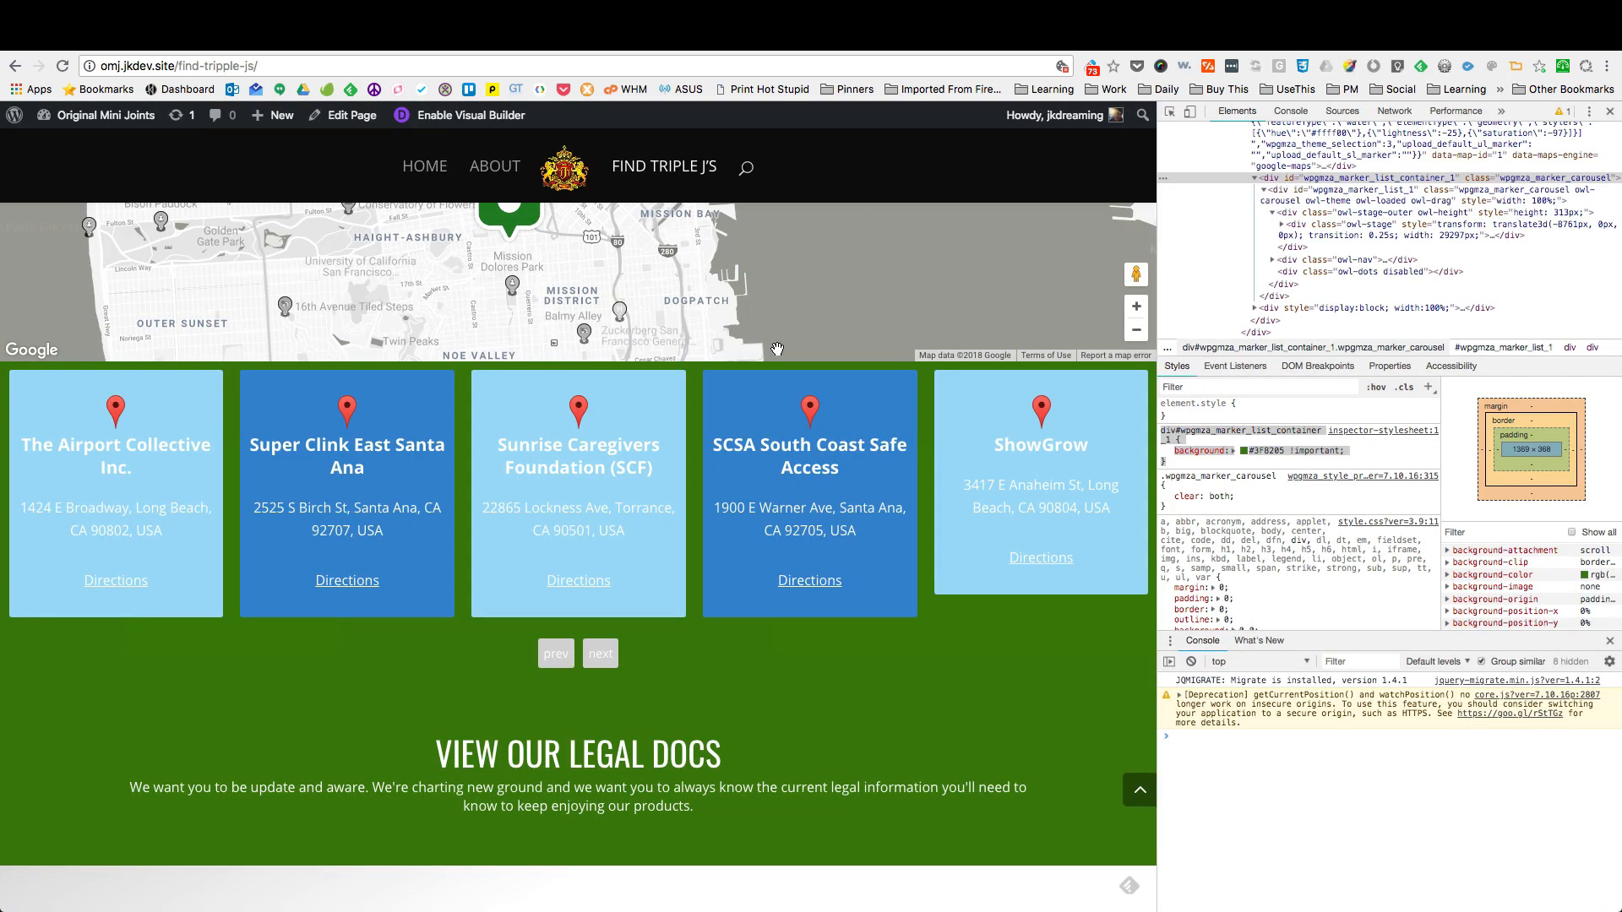
Step: Reload the Find Triple J's page and examine the map's slide-out marker list and the details of several San Francisco markers
key(super+r)
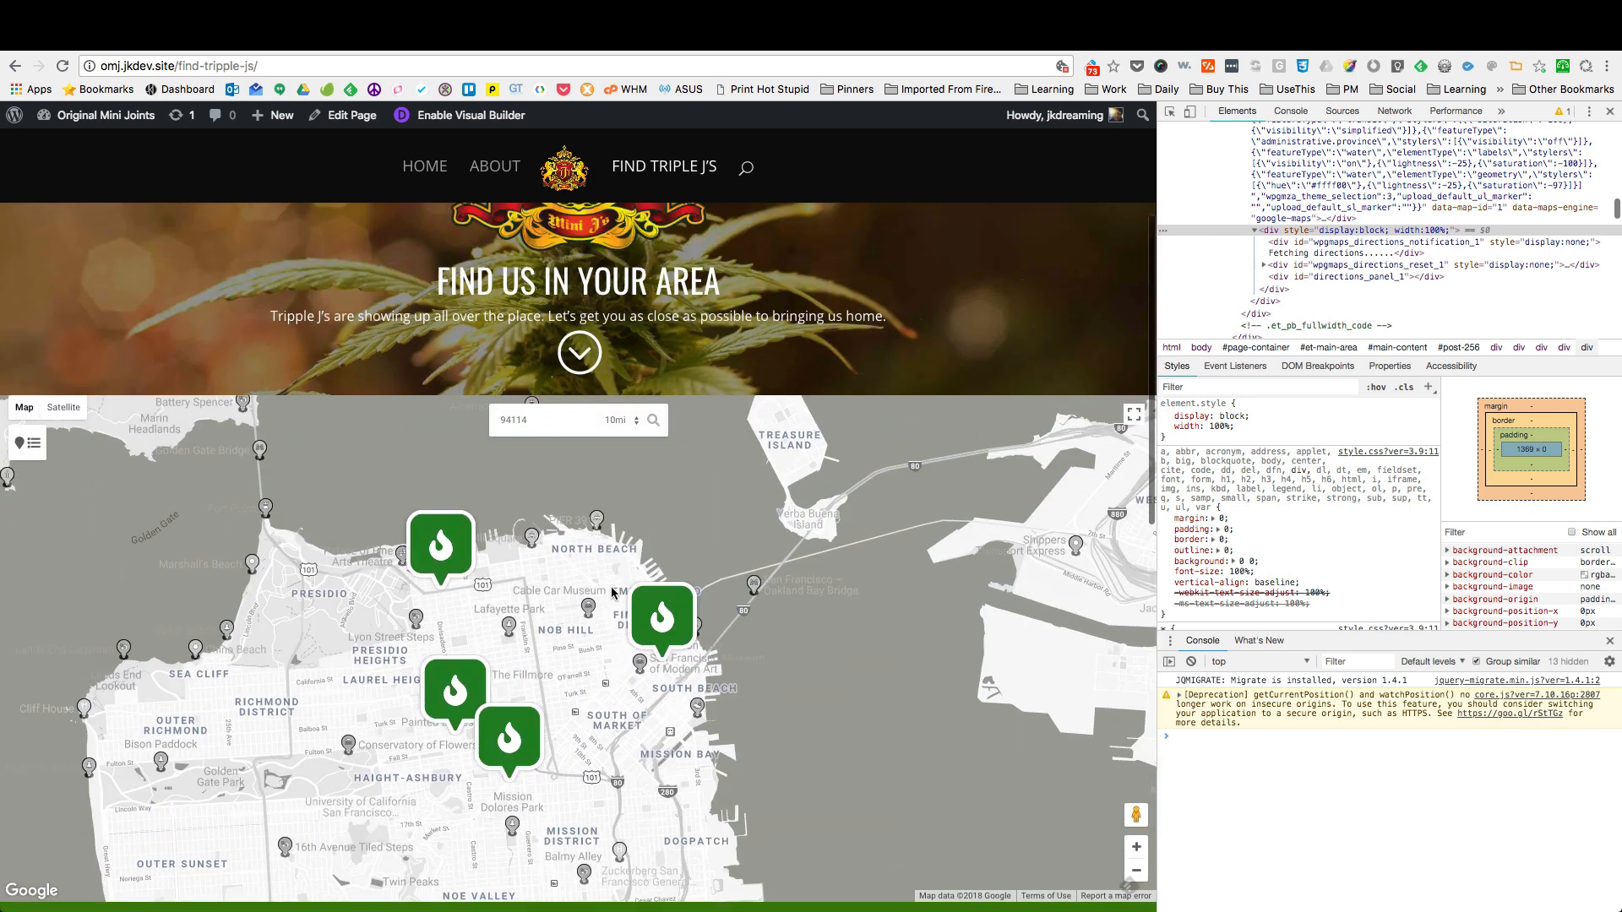
scroll(611, 593, down, 2)
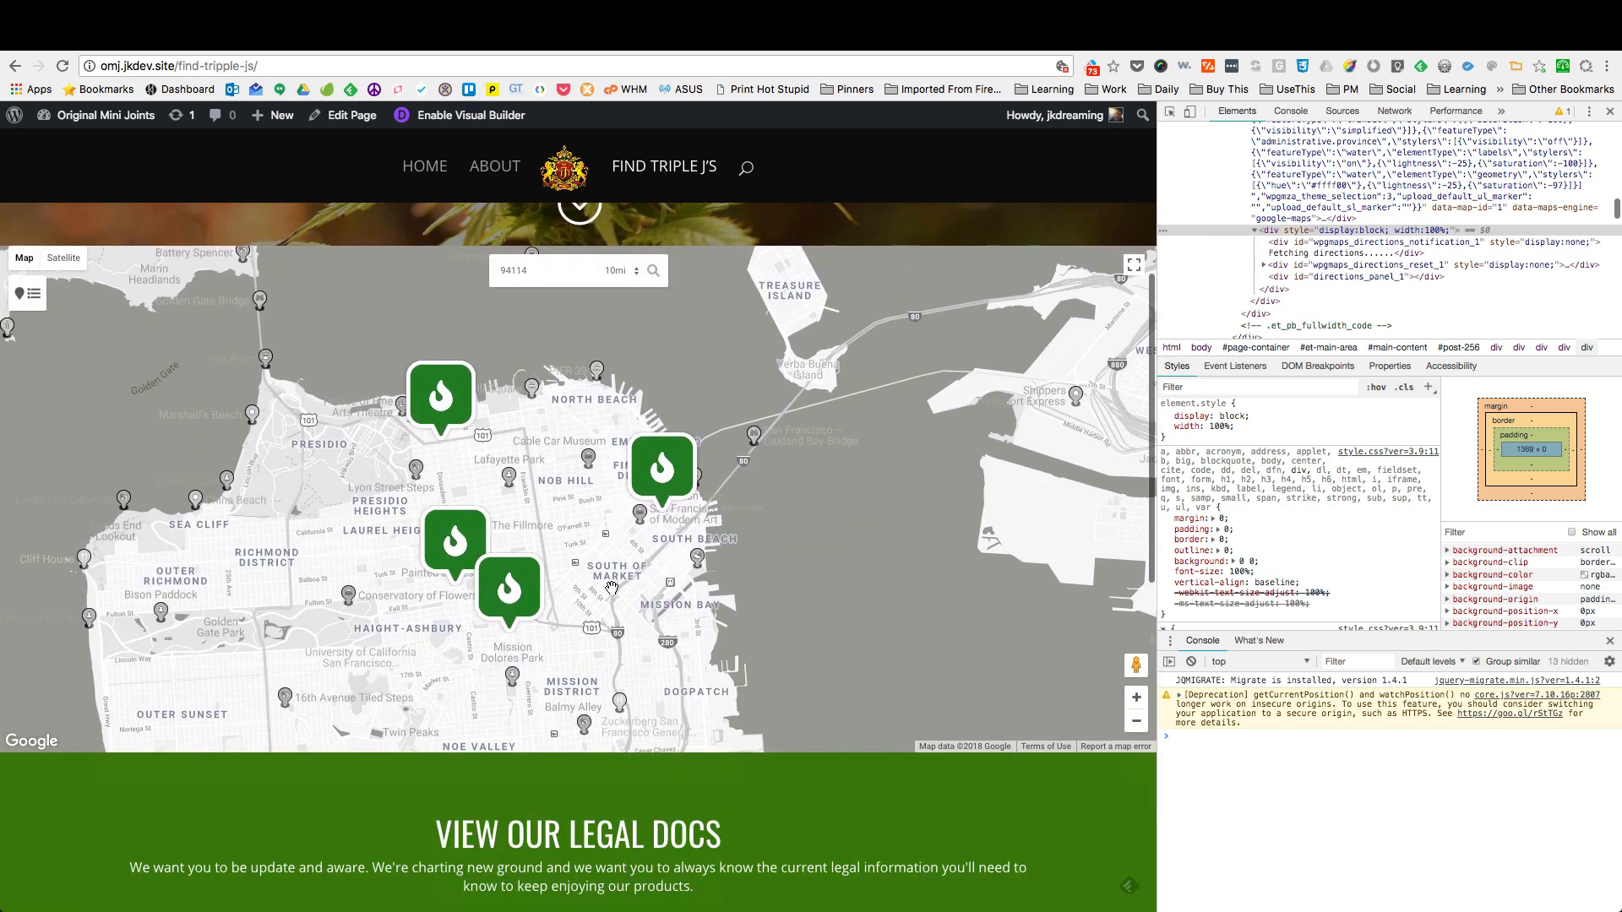
click(35, 295)
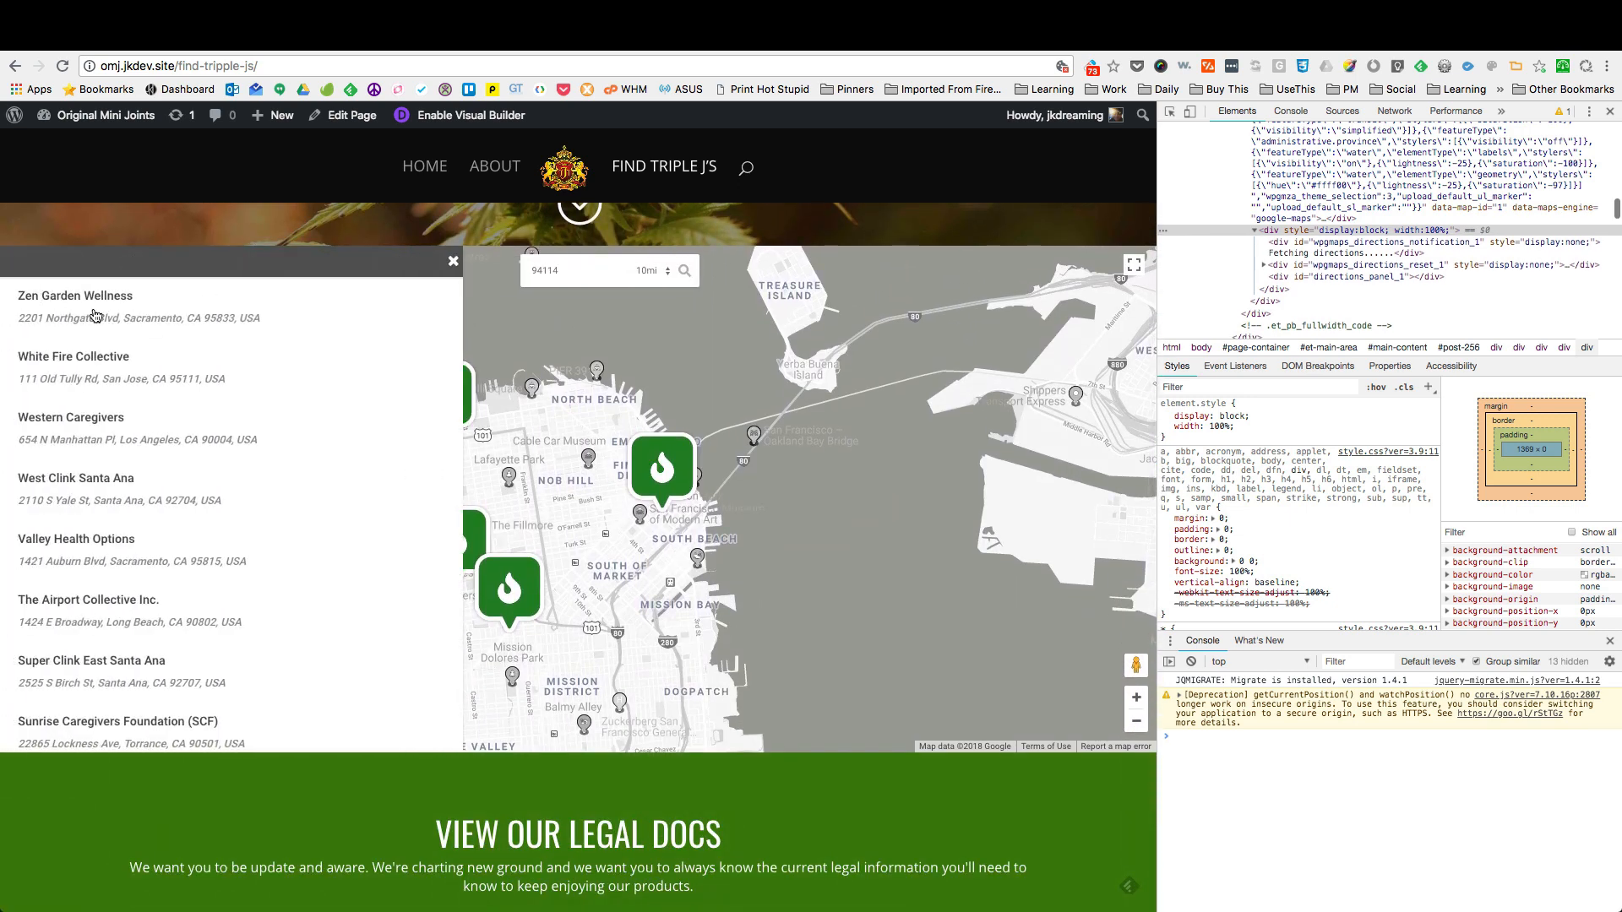
click(452, 264)
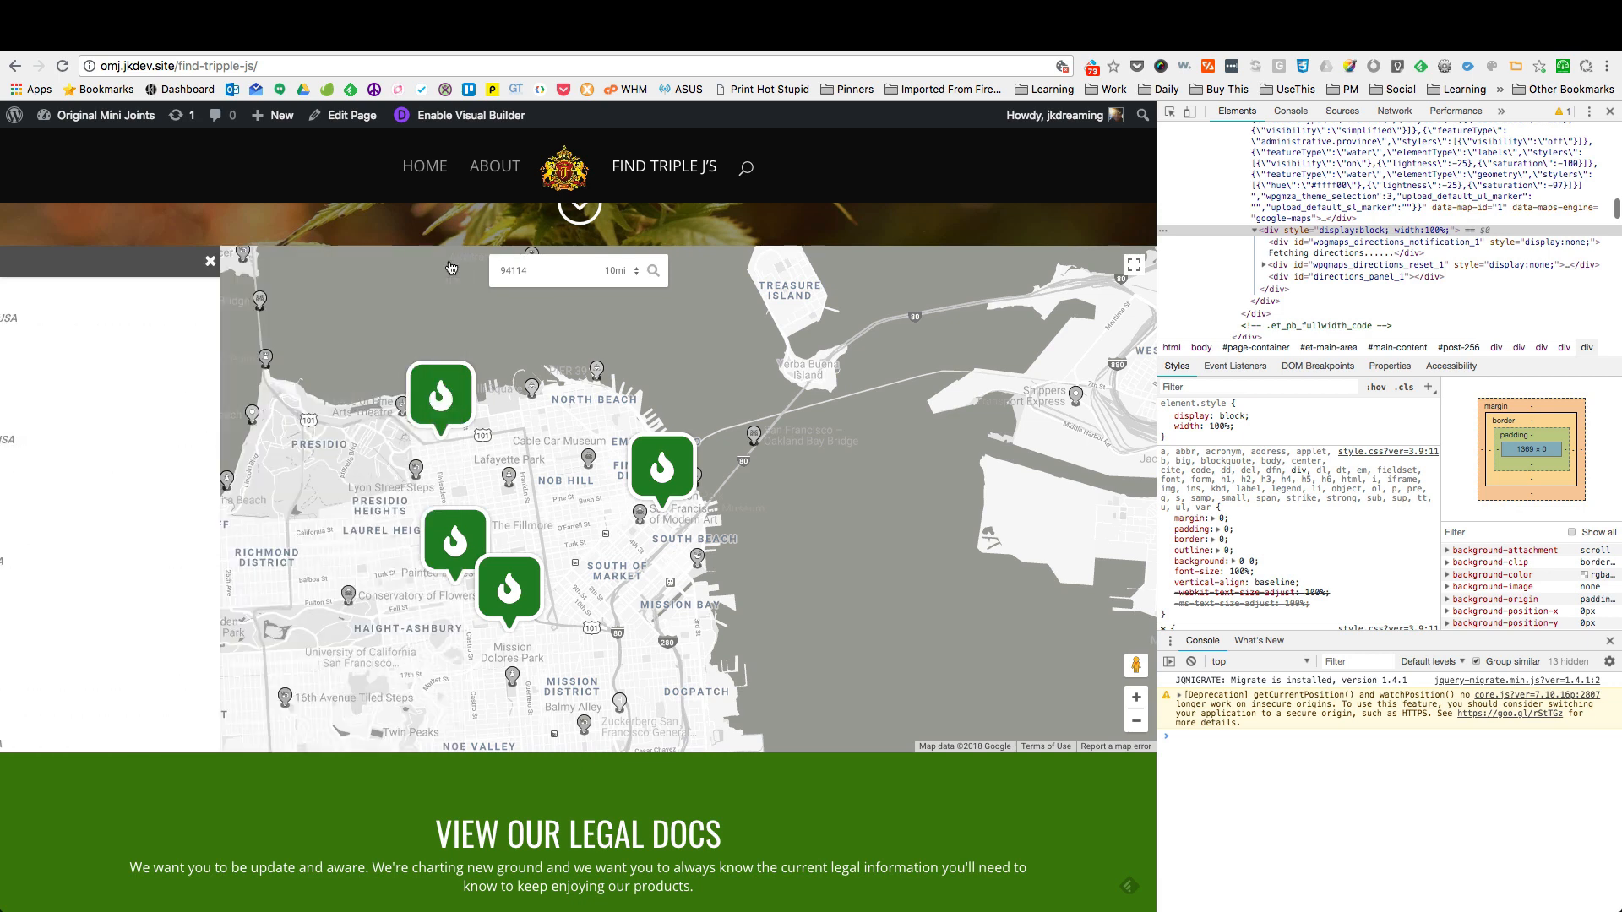
click(452, 554)
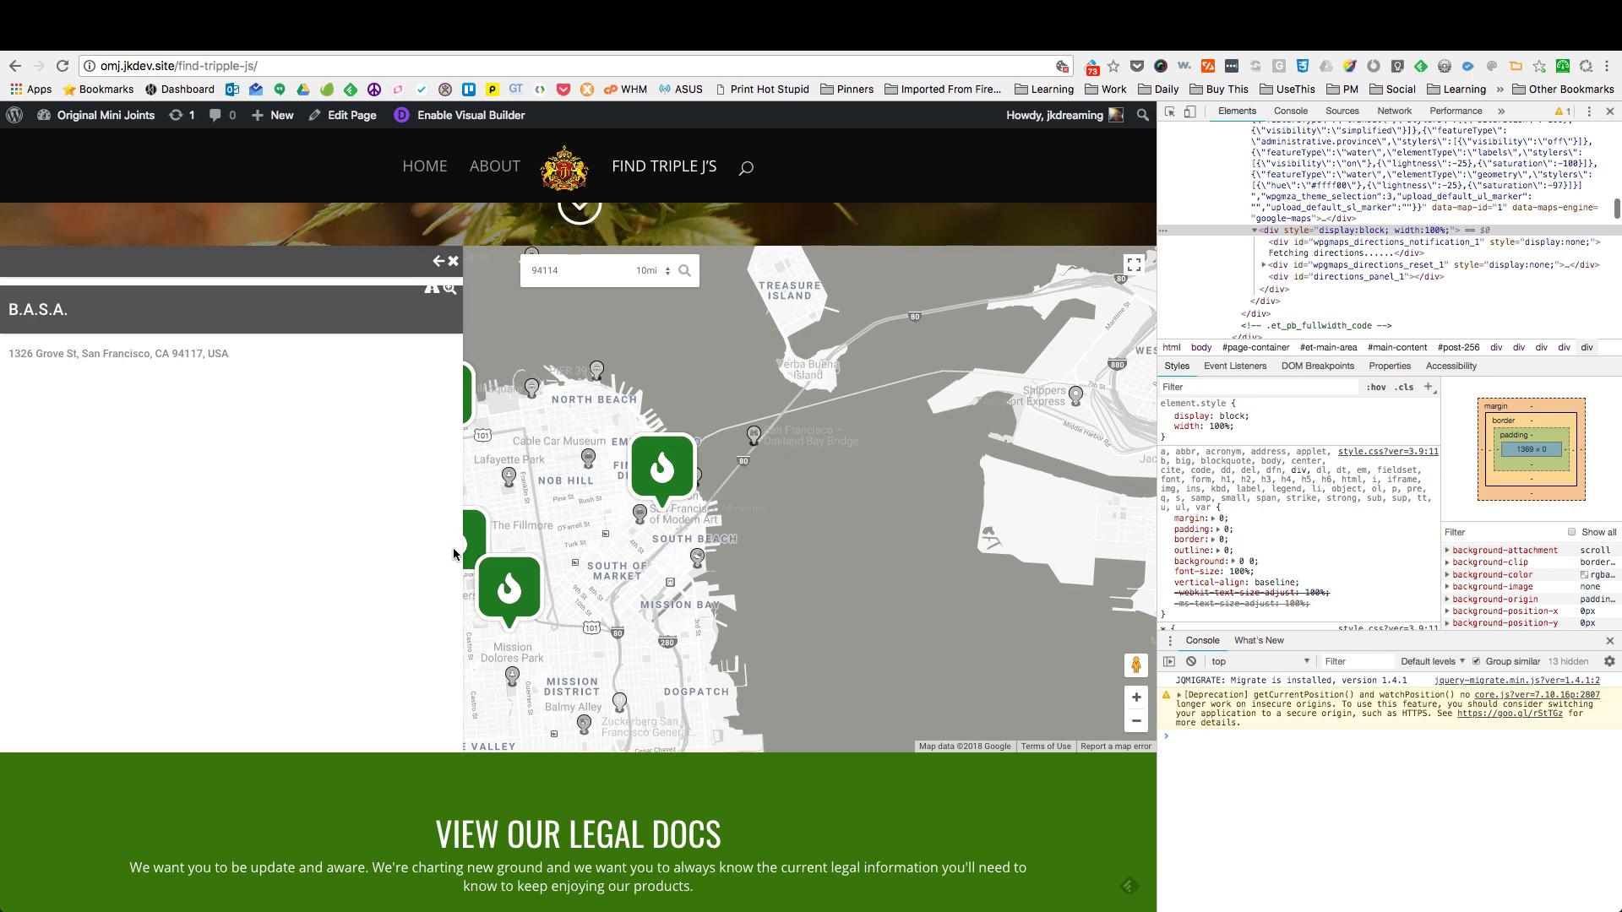
click(506, 586)
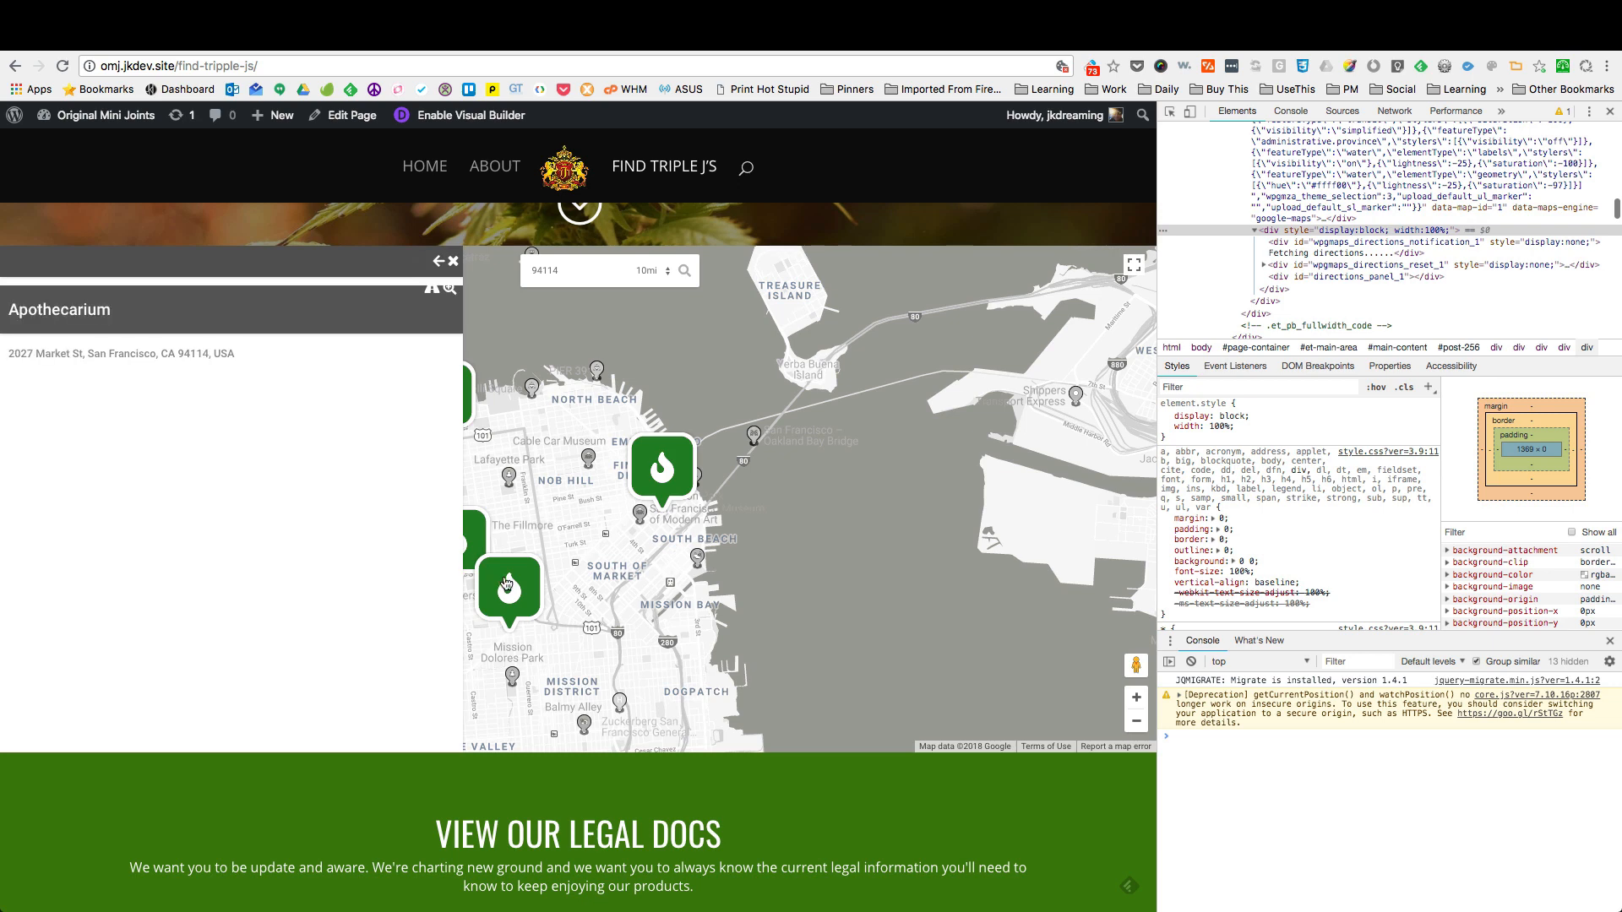
click(688, 475)
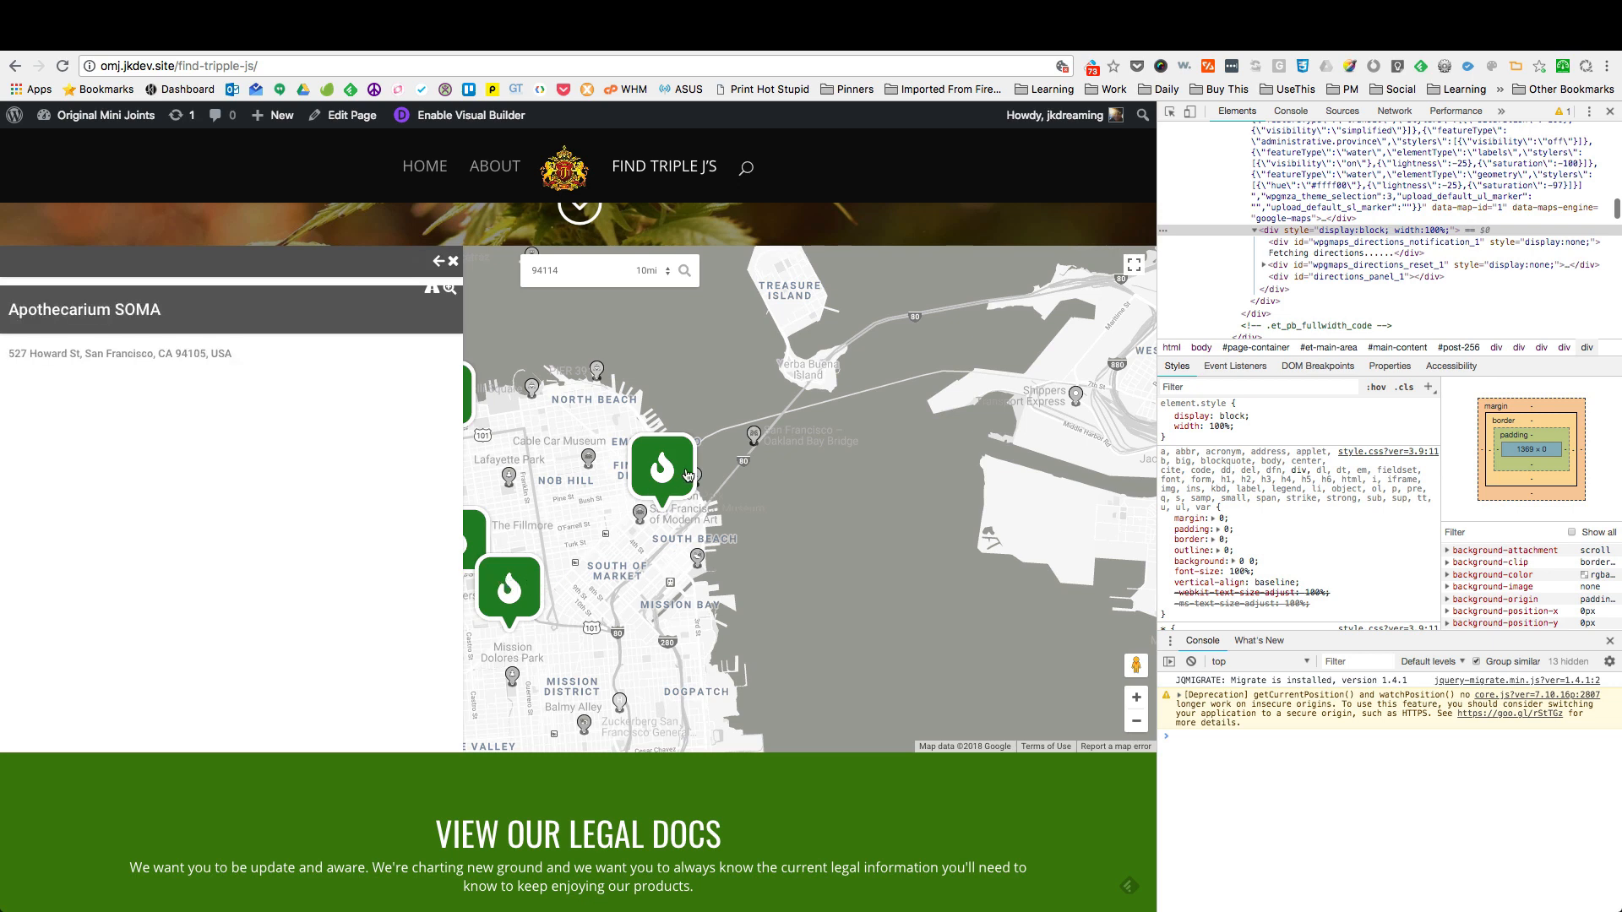
Step: Try the directions form and the zoom-to-marker function for Apothecarium SOMA, and close the marker details
click(433, 293)
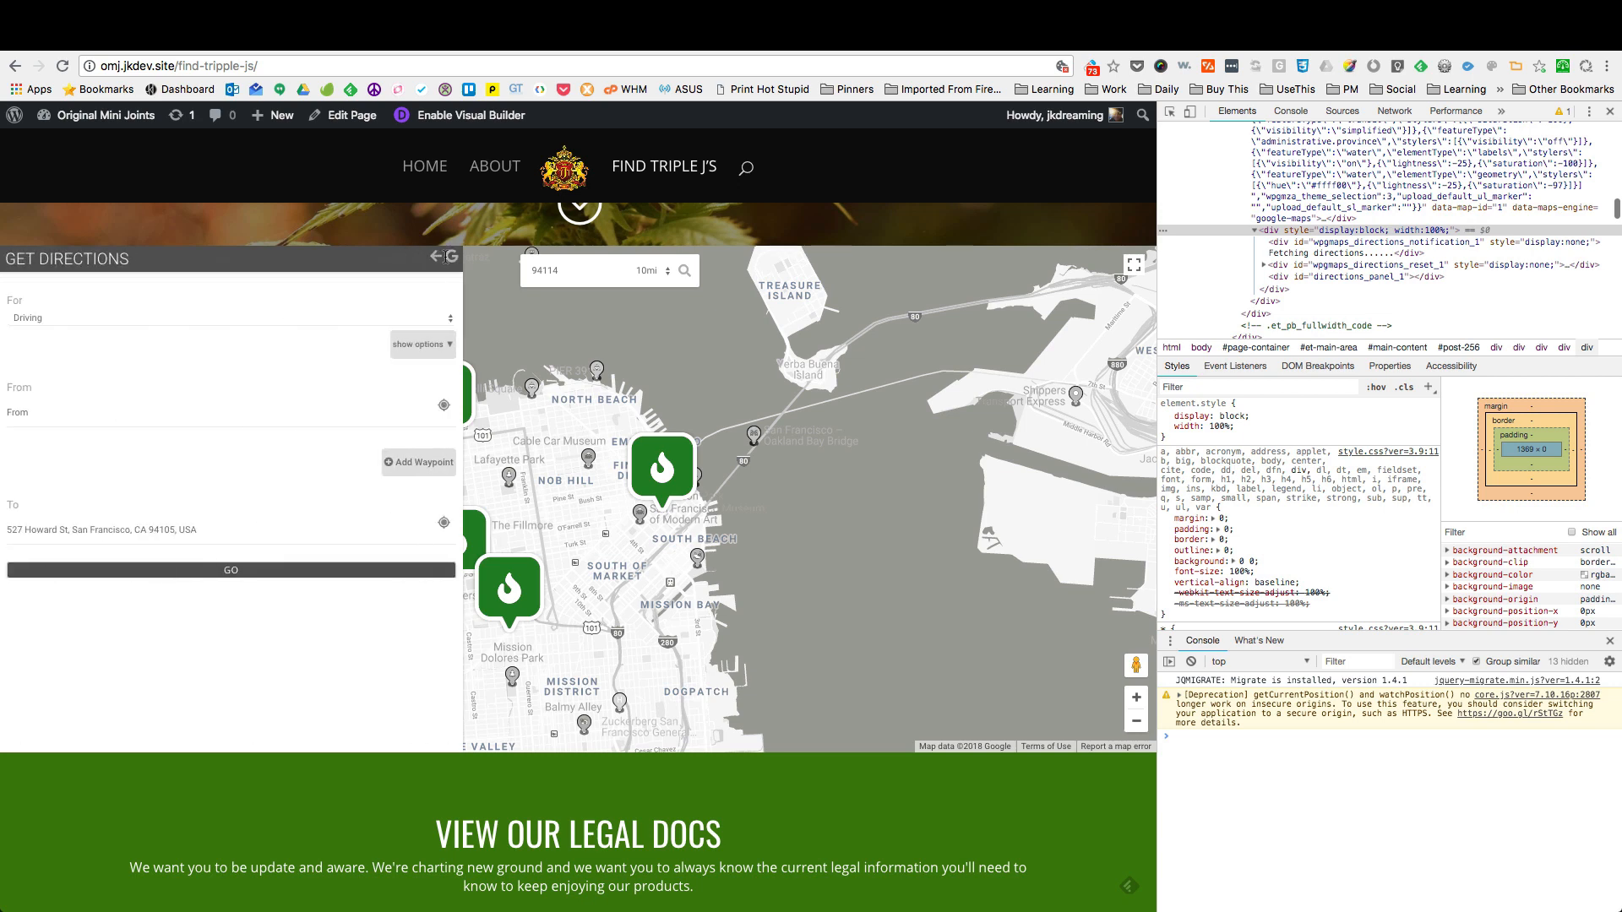
click(430, 261)
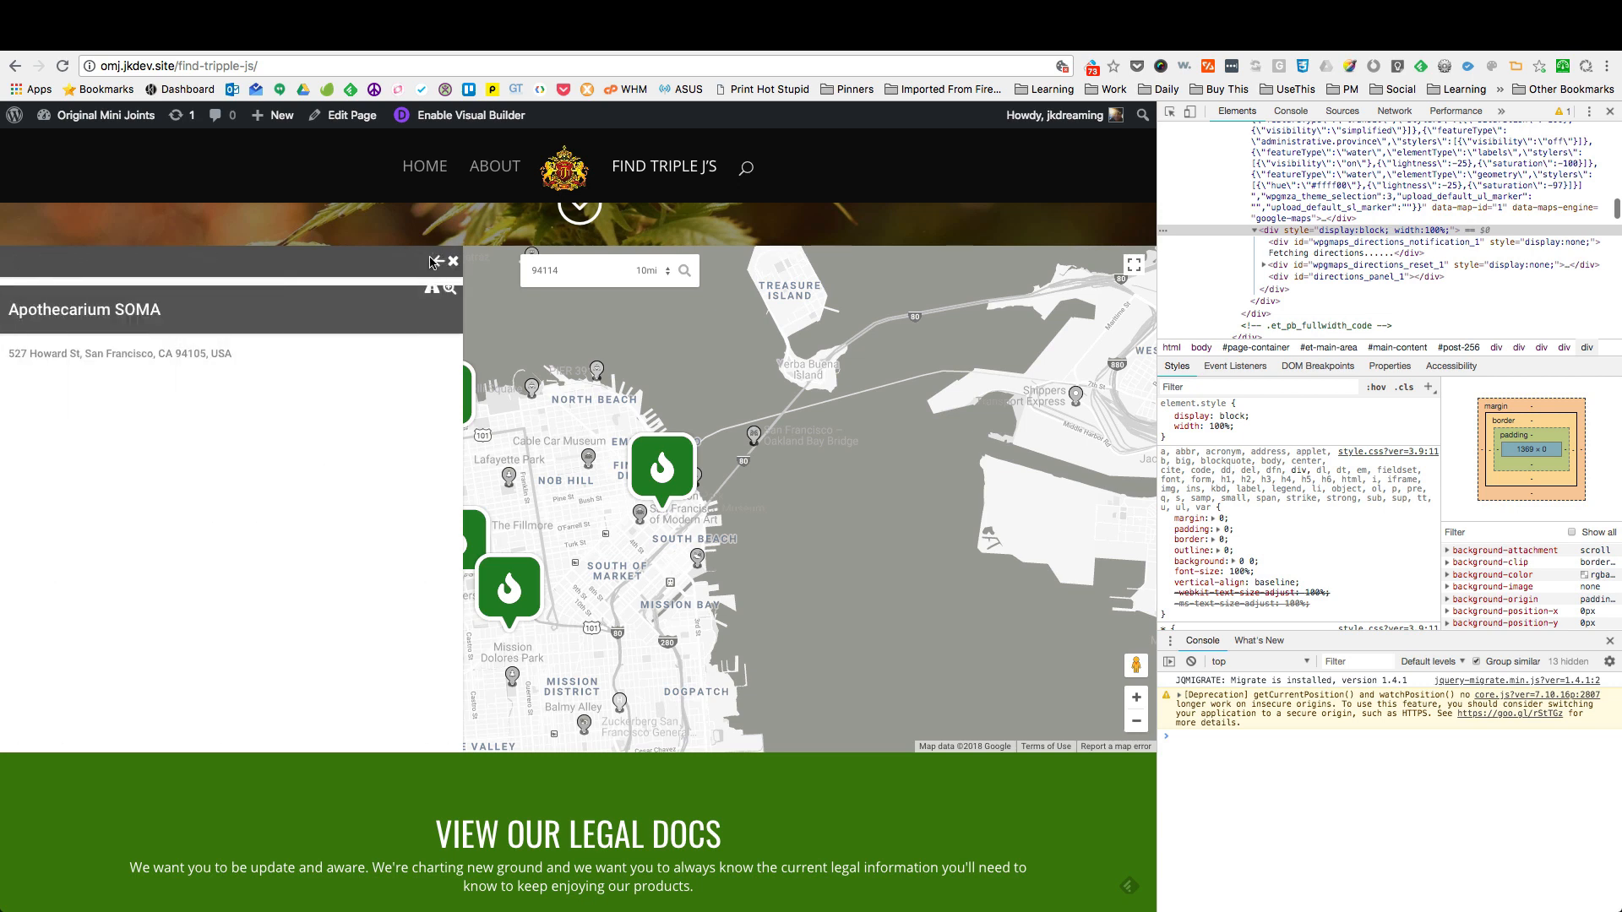
click(449, 297)
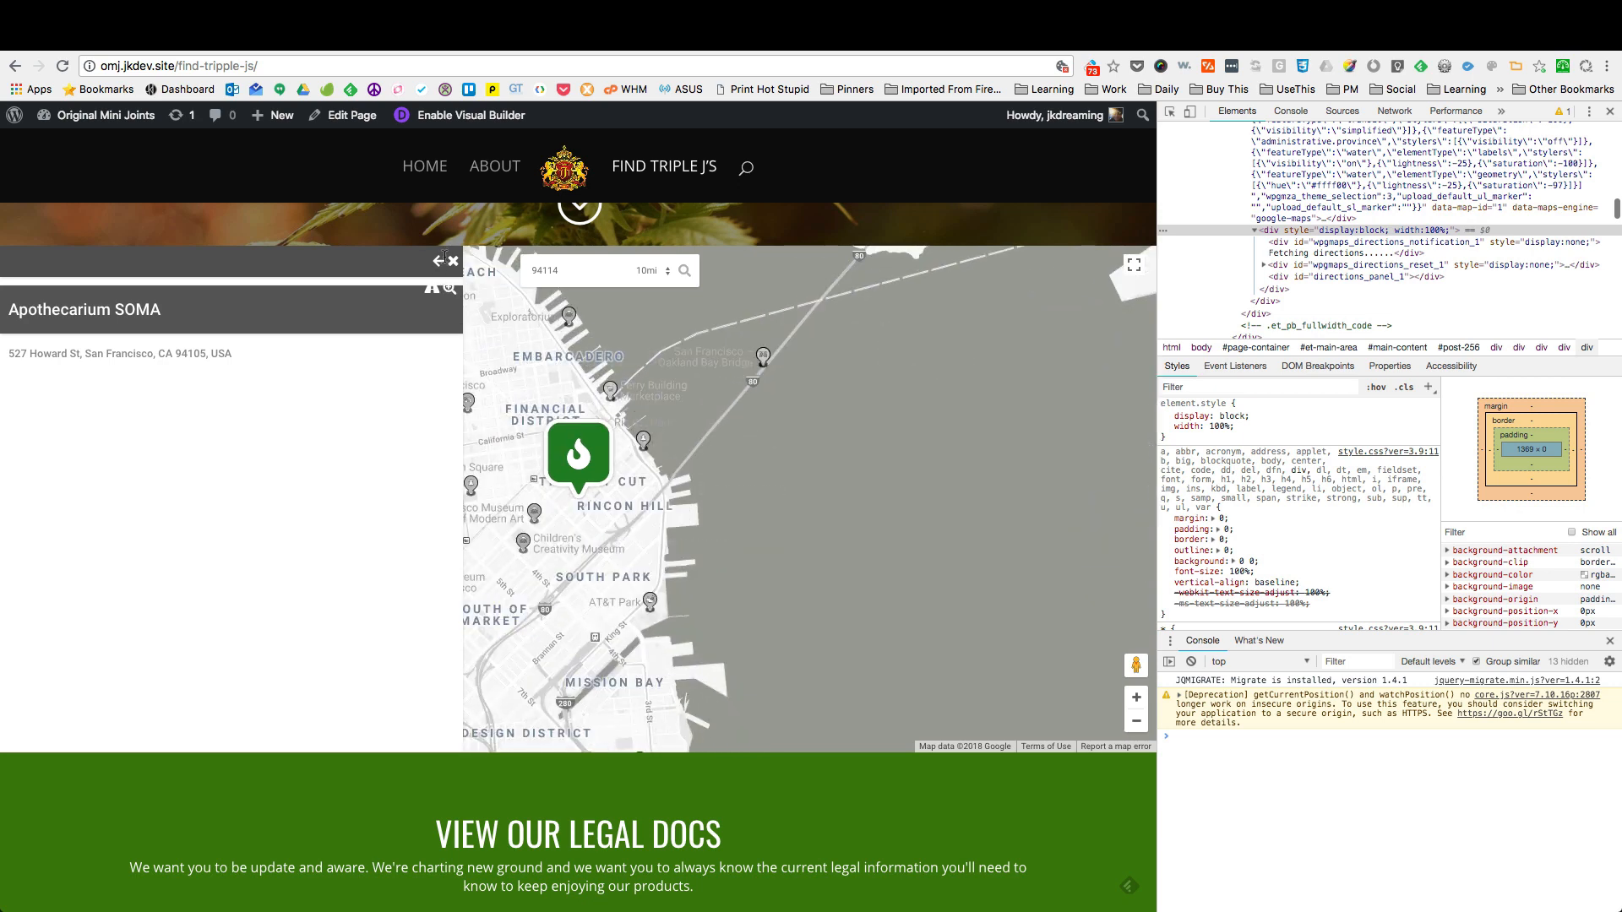
click(445, 264)
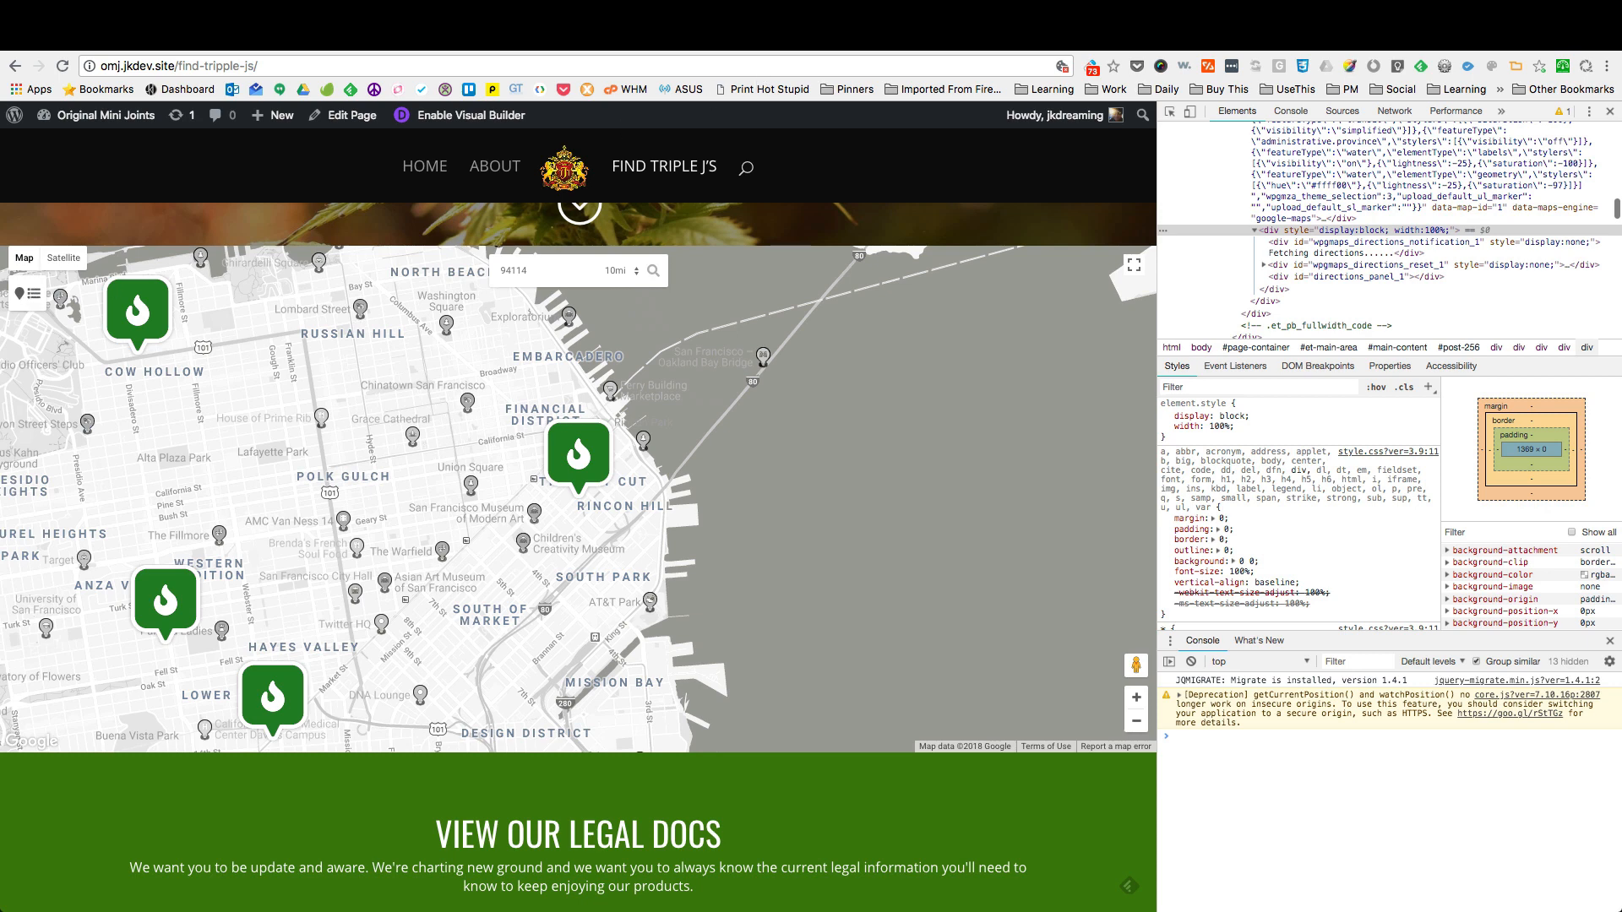
Step: Set the marker listing style to Carousel with placement Above Map, save the map, and reload the Find Triple J's page
key(ctrl+Tab)
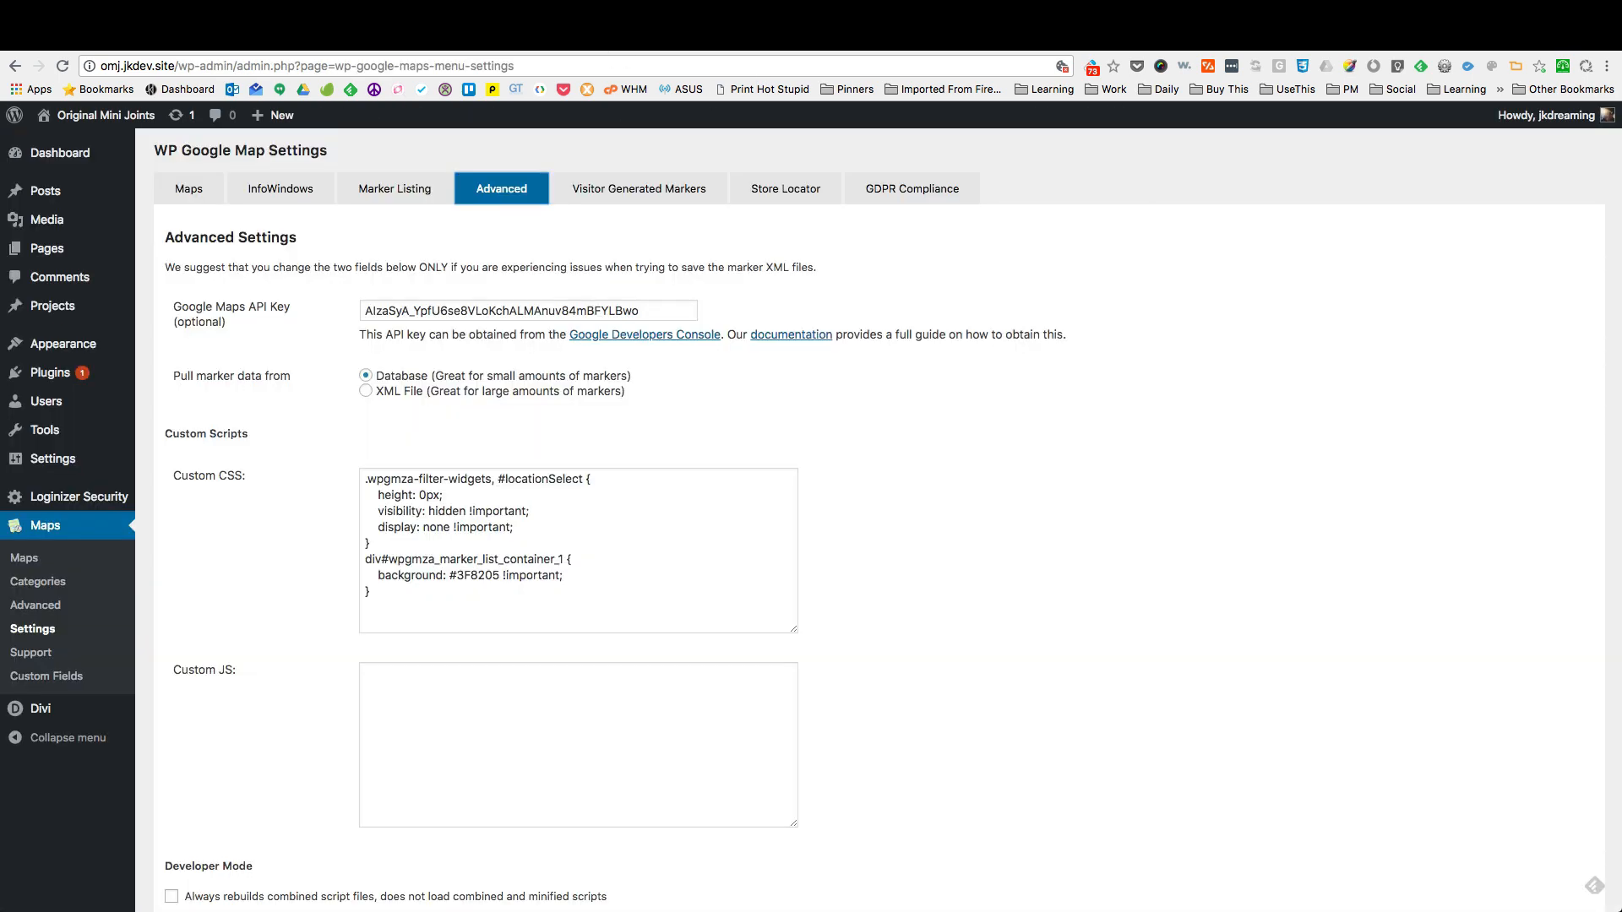
key(ctrl+Tab)
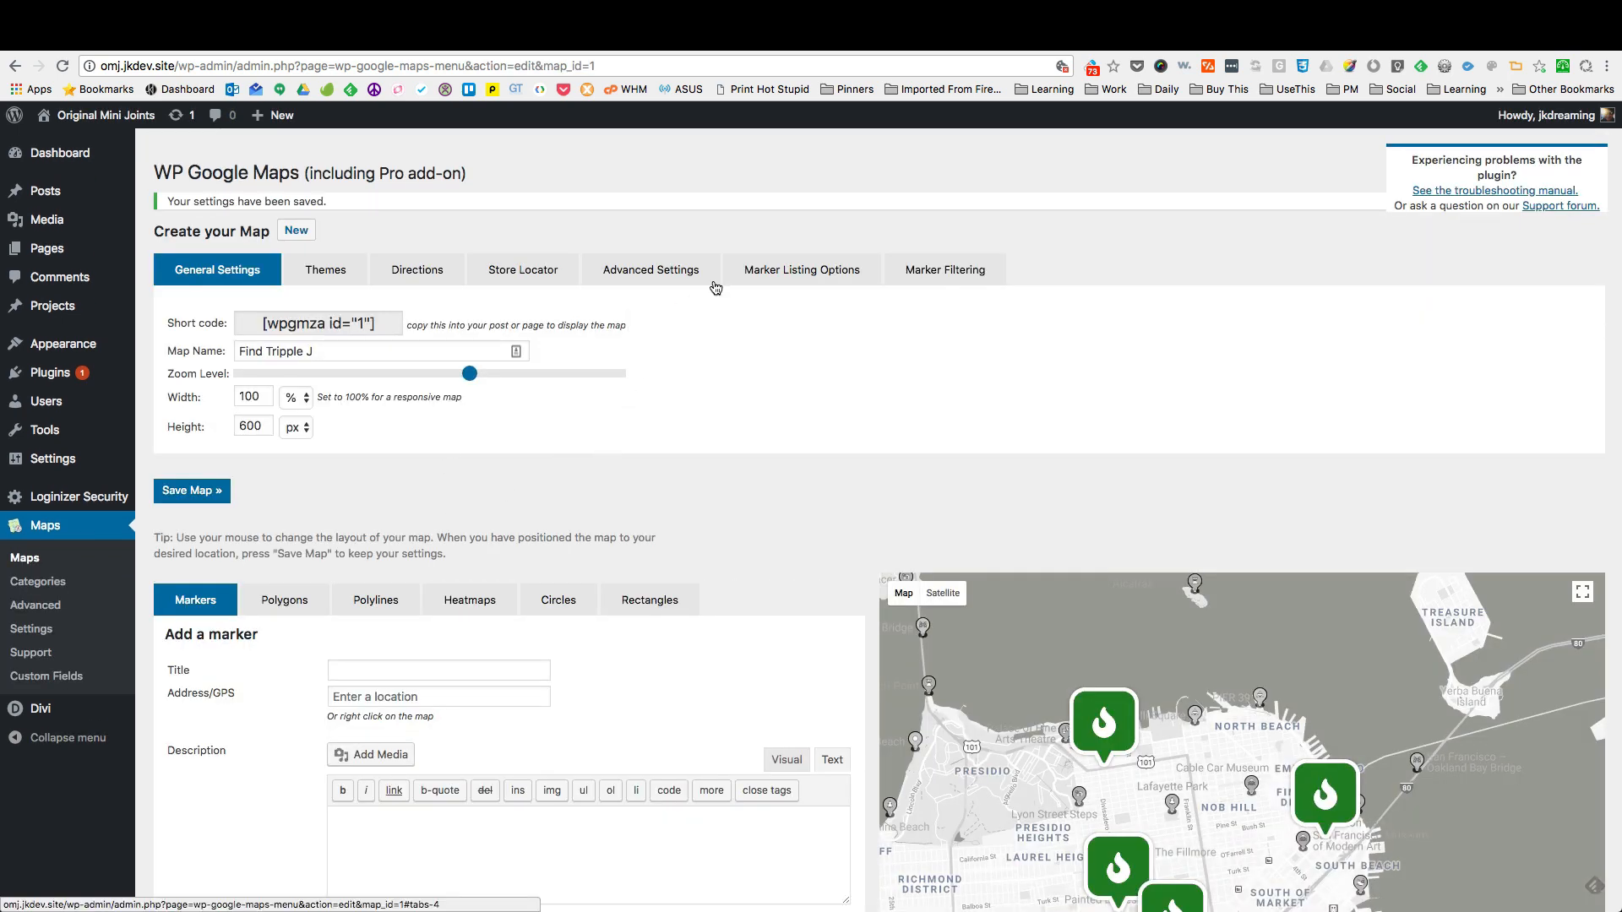
click(846, 280)
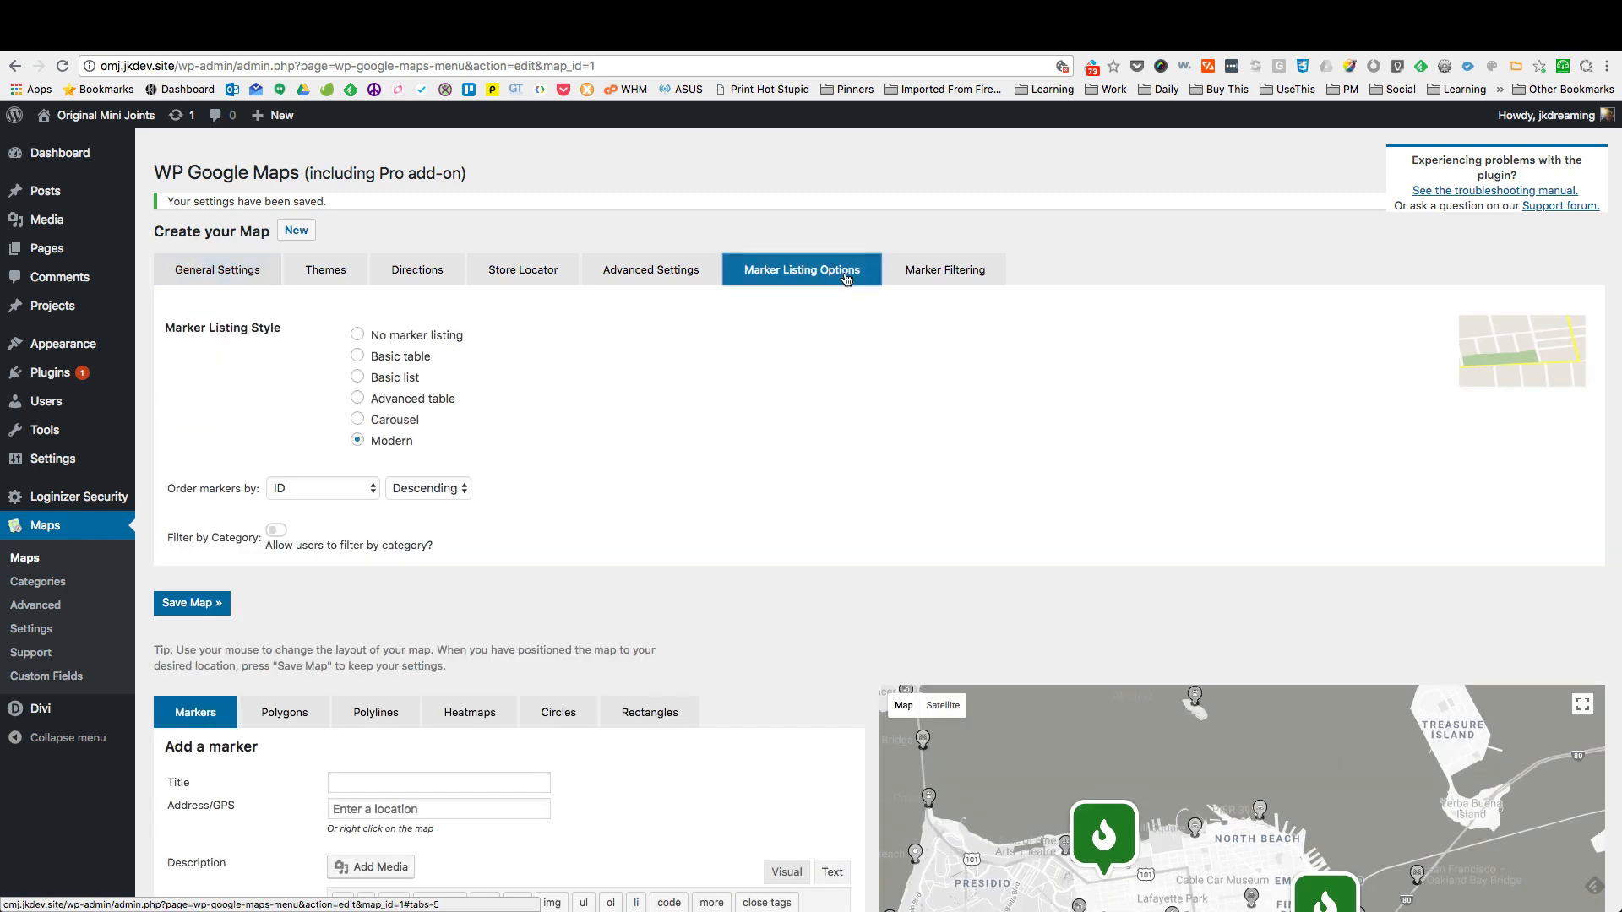
click(359, 419)
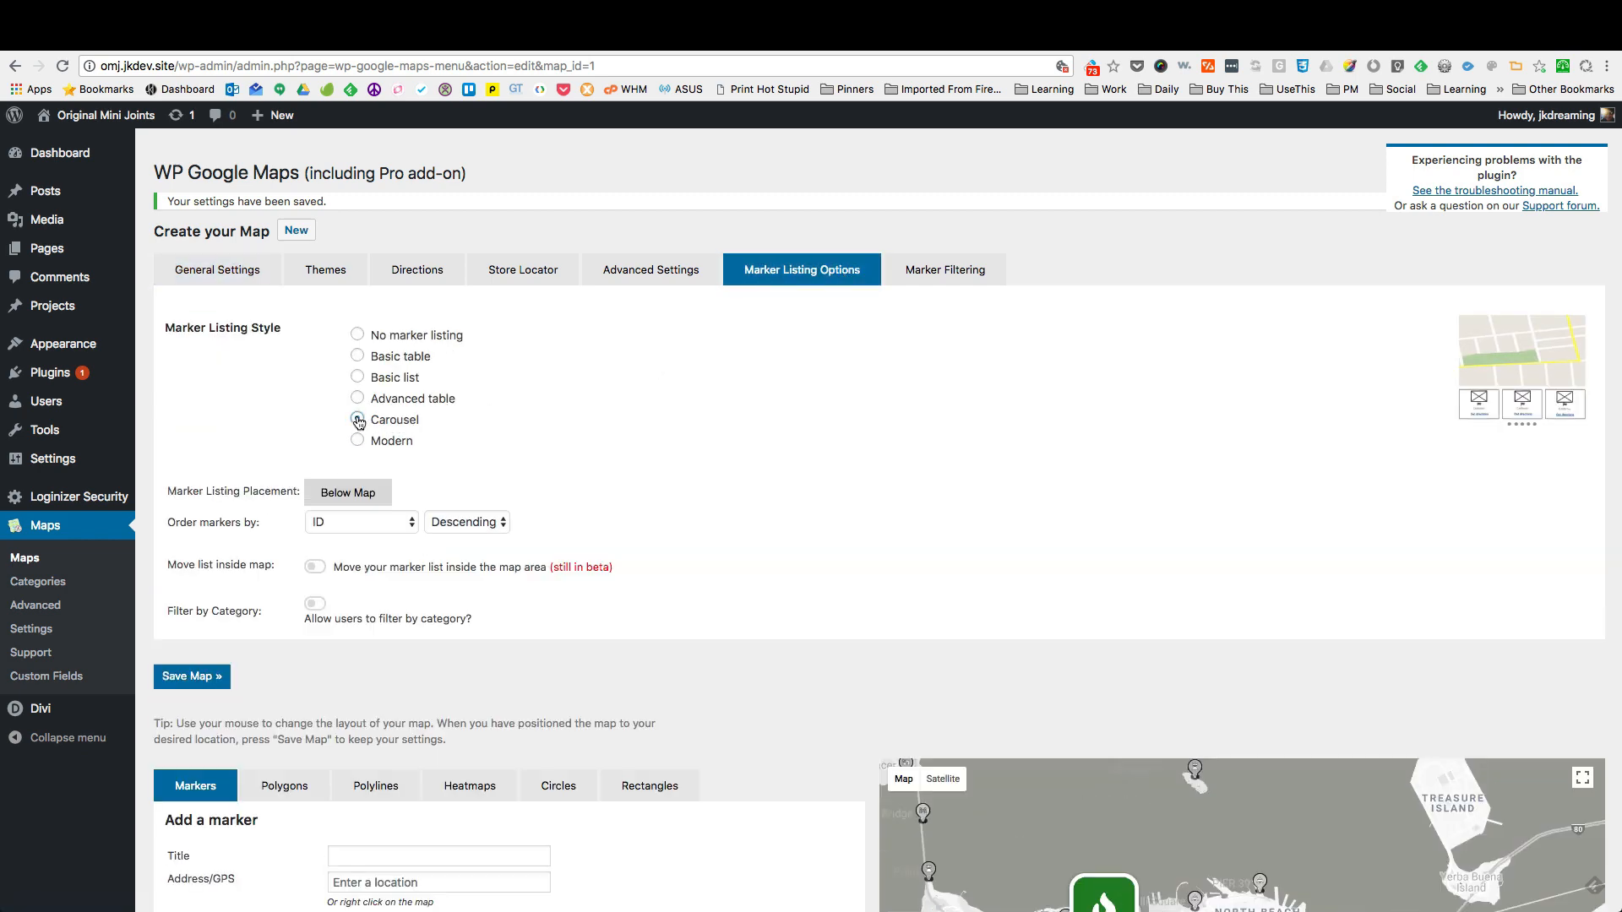
click(342, 490)
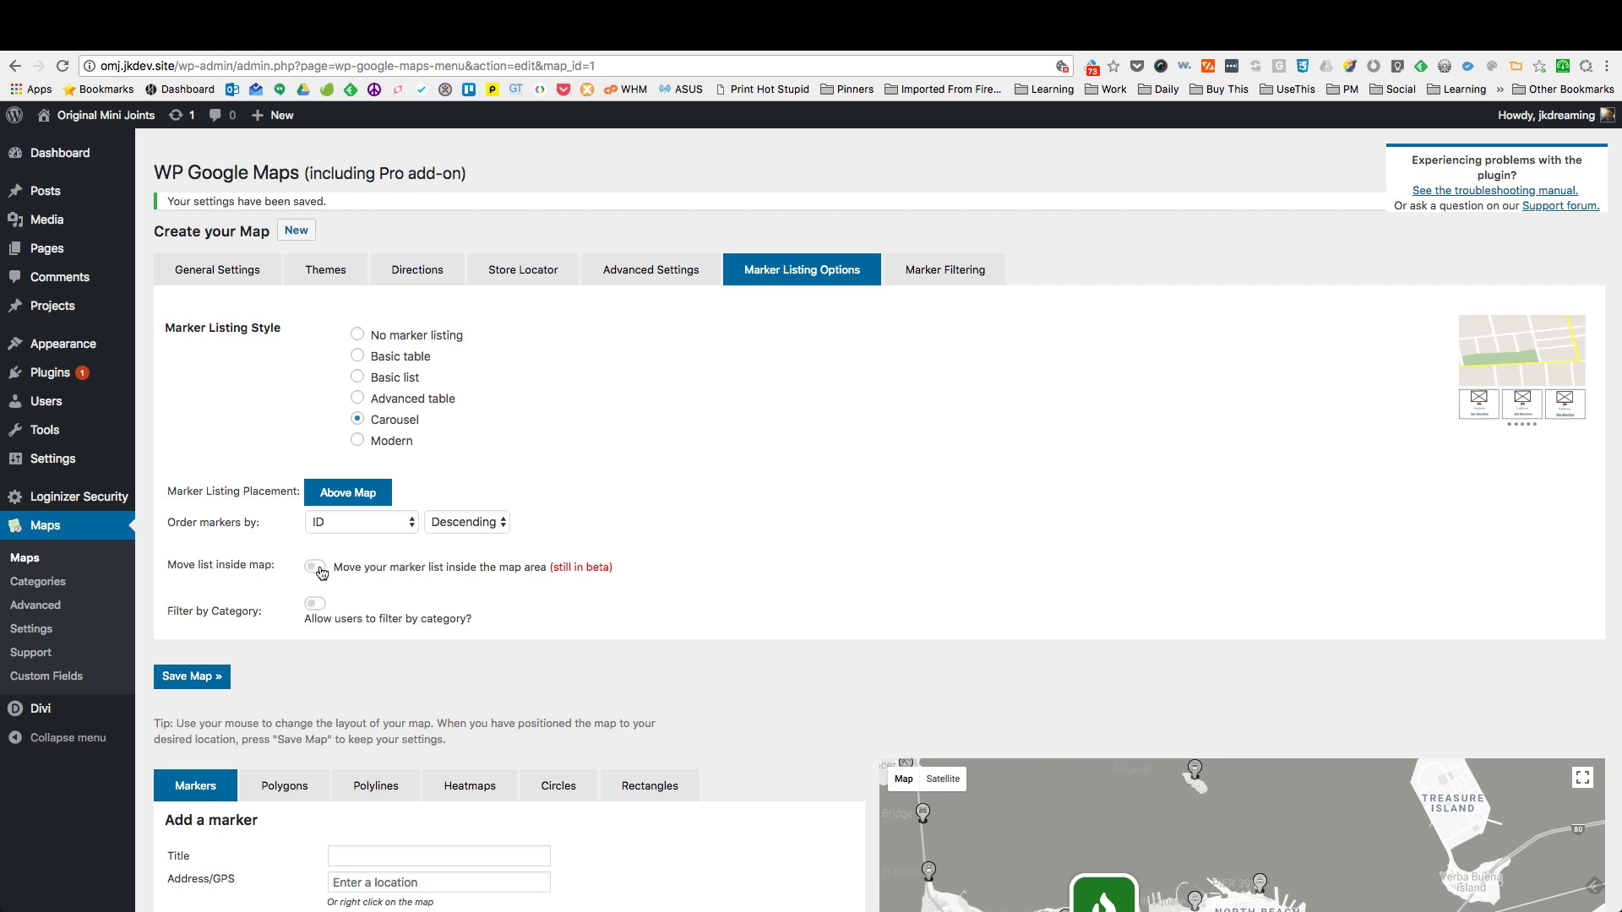
click(199, 678)
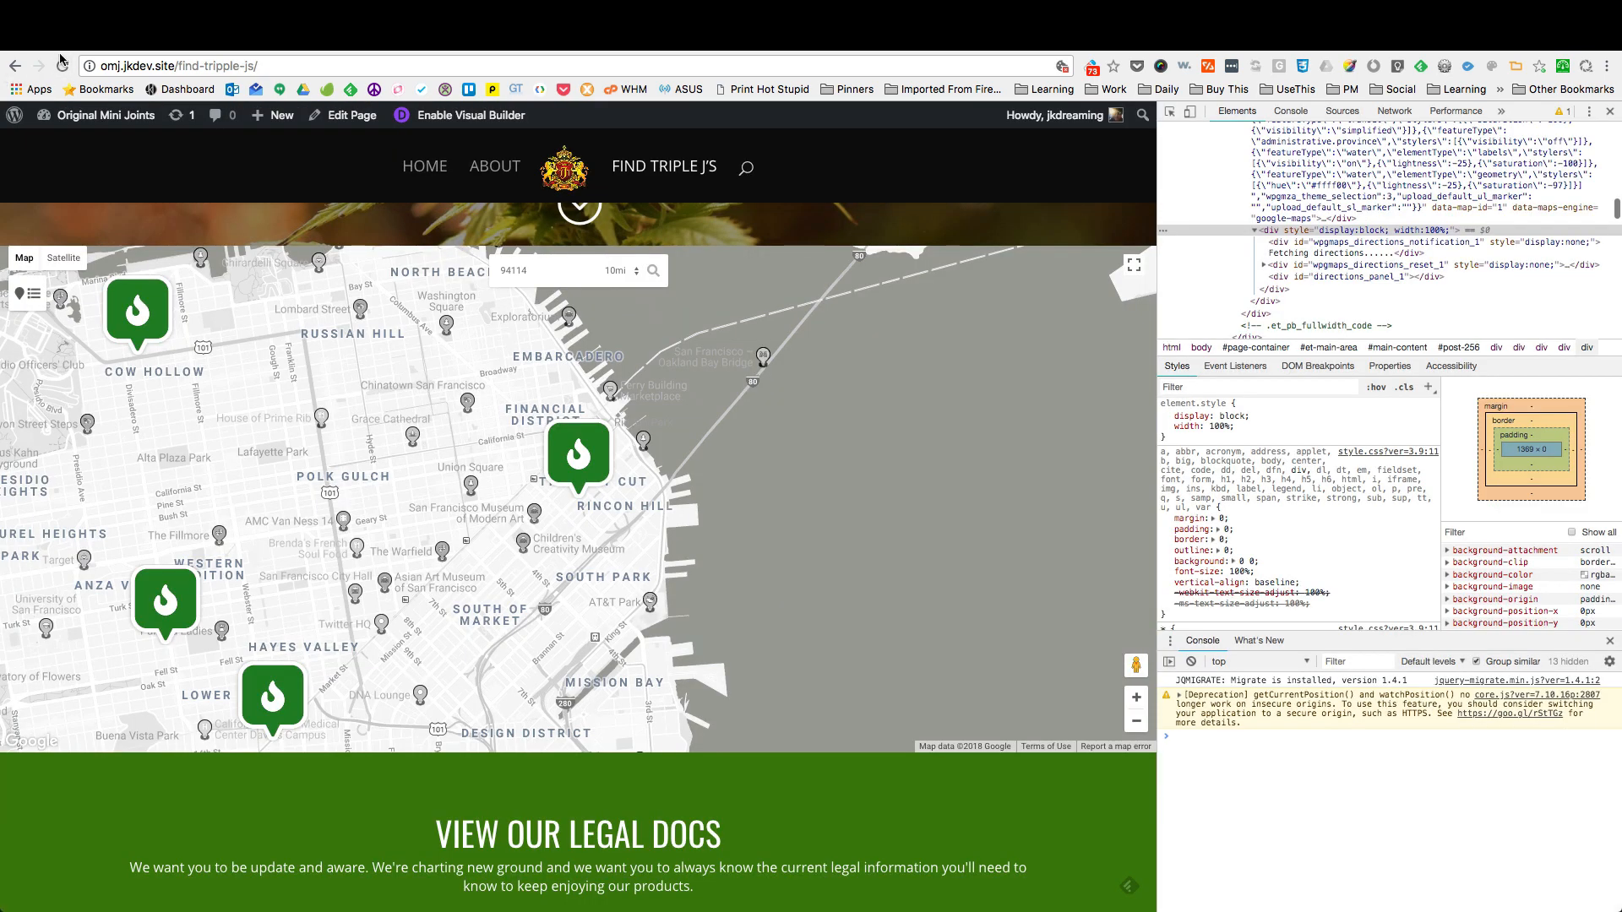
click(62, 65)
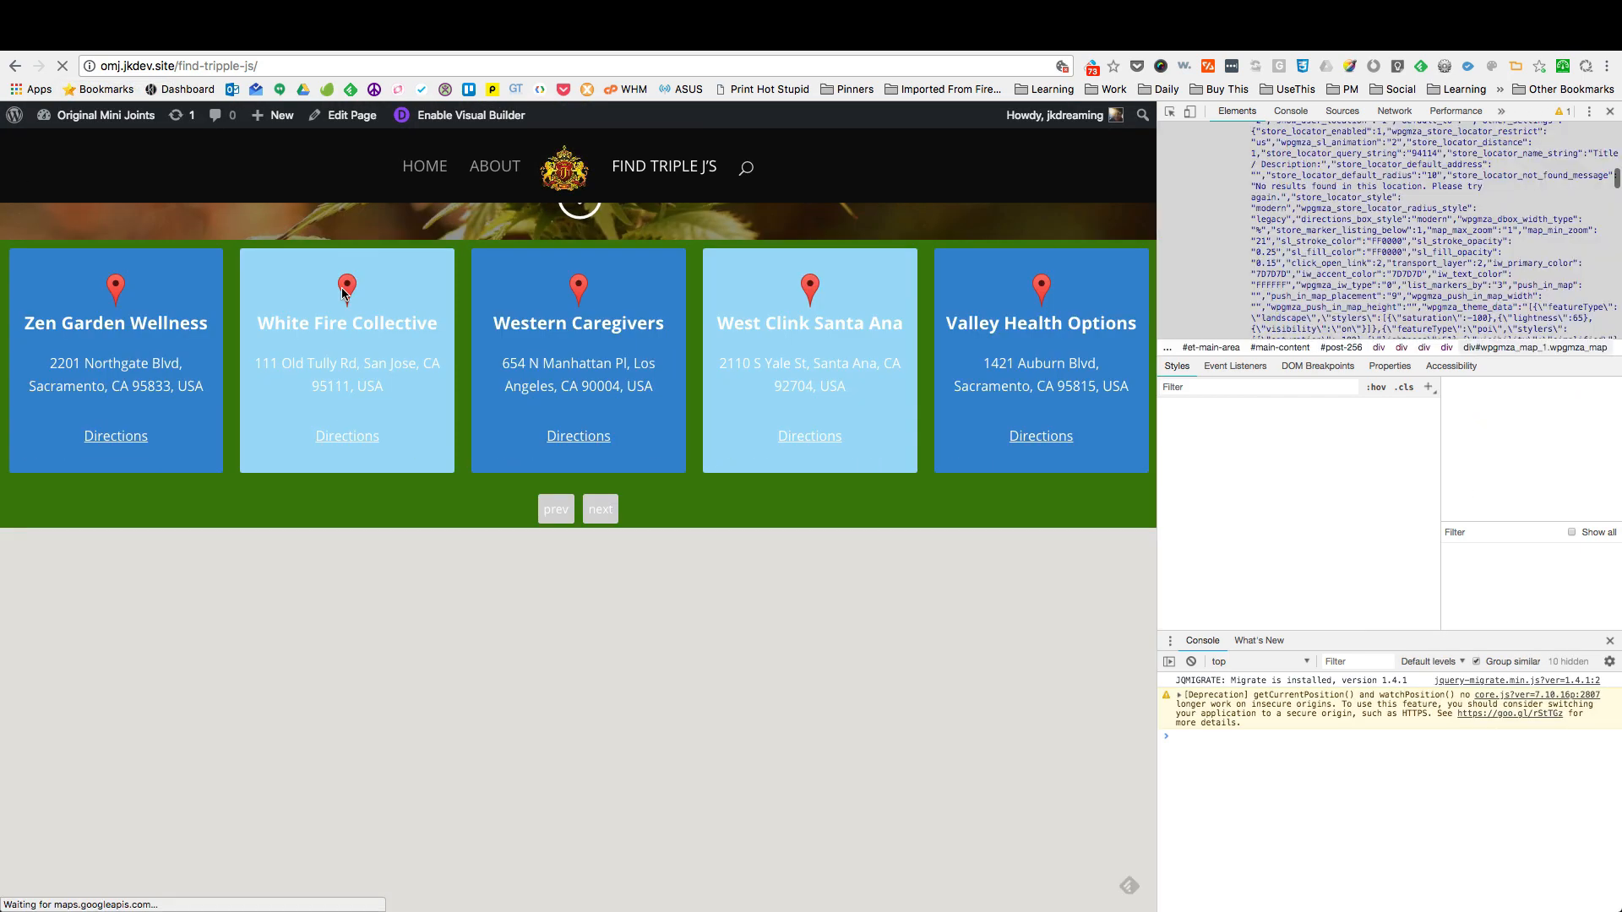
Step: Change the carousel's marker listing placement to Below Map, save the map, and reload the Find Triple J's page
scroll(342, 291, down, 6)
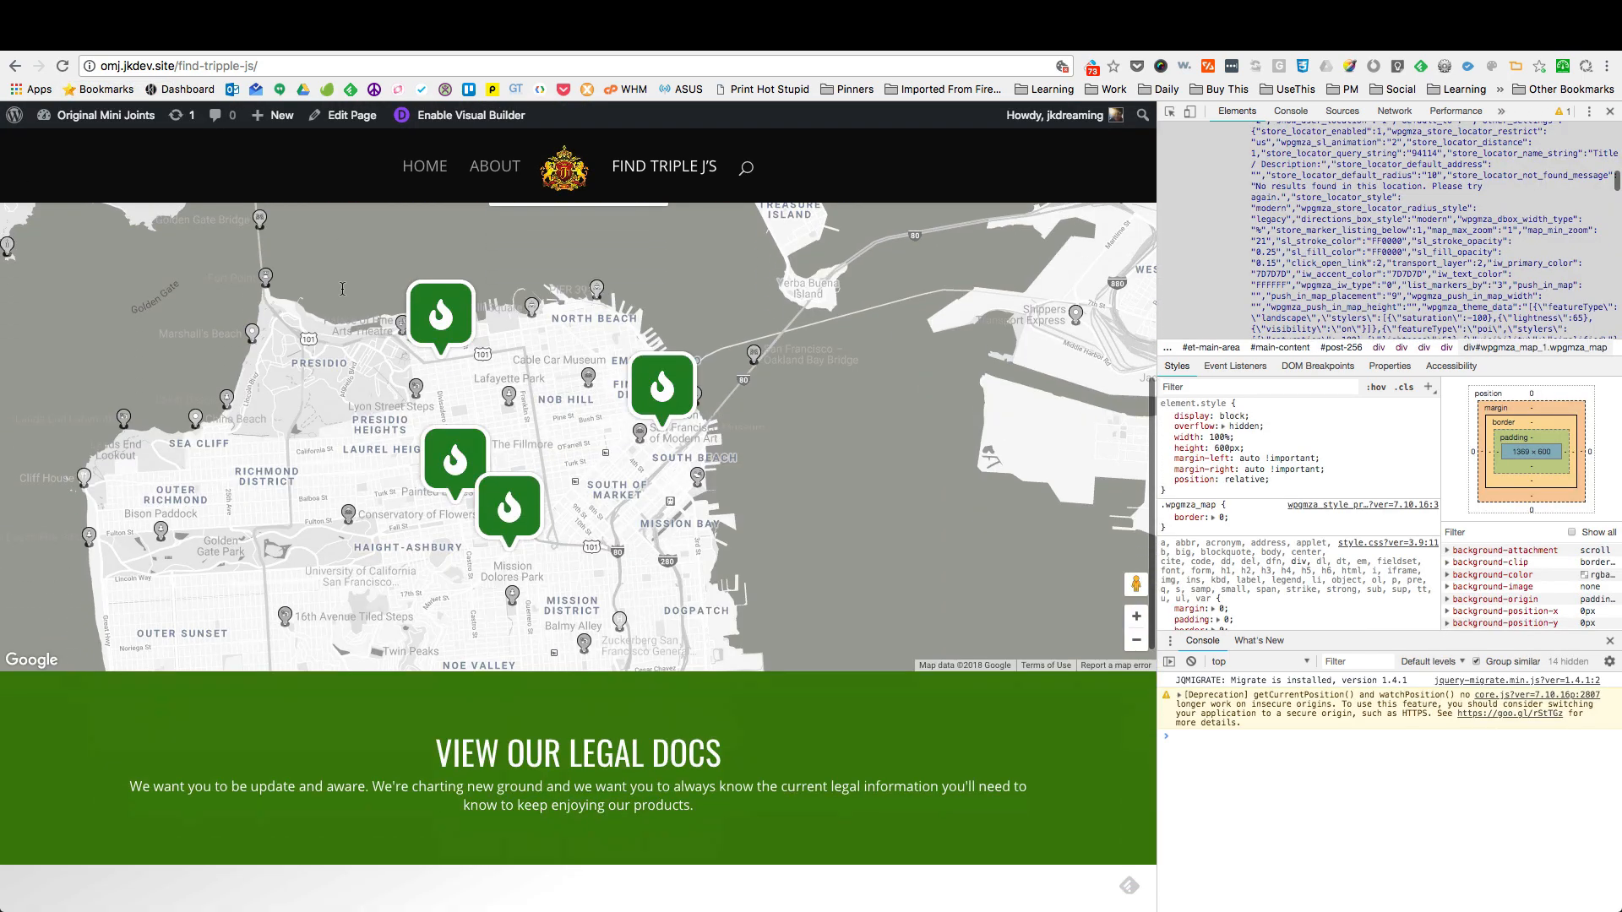
scroll(342, 289, up, 6)
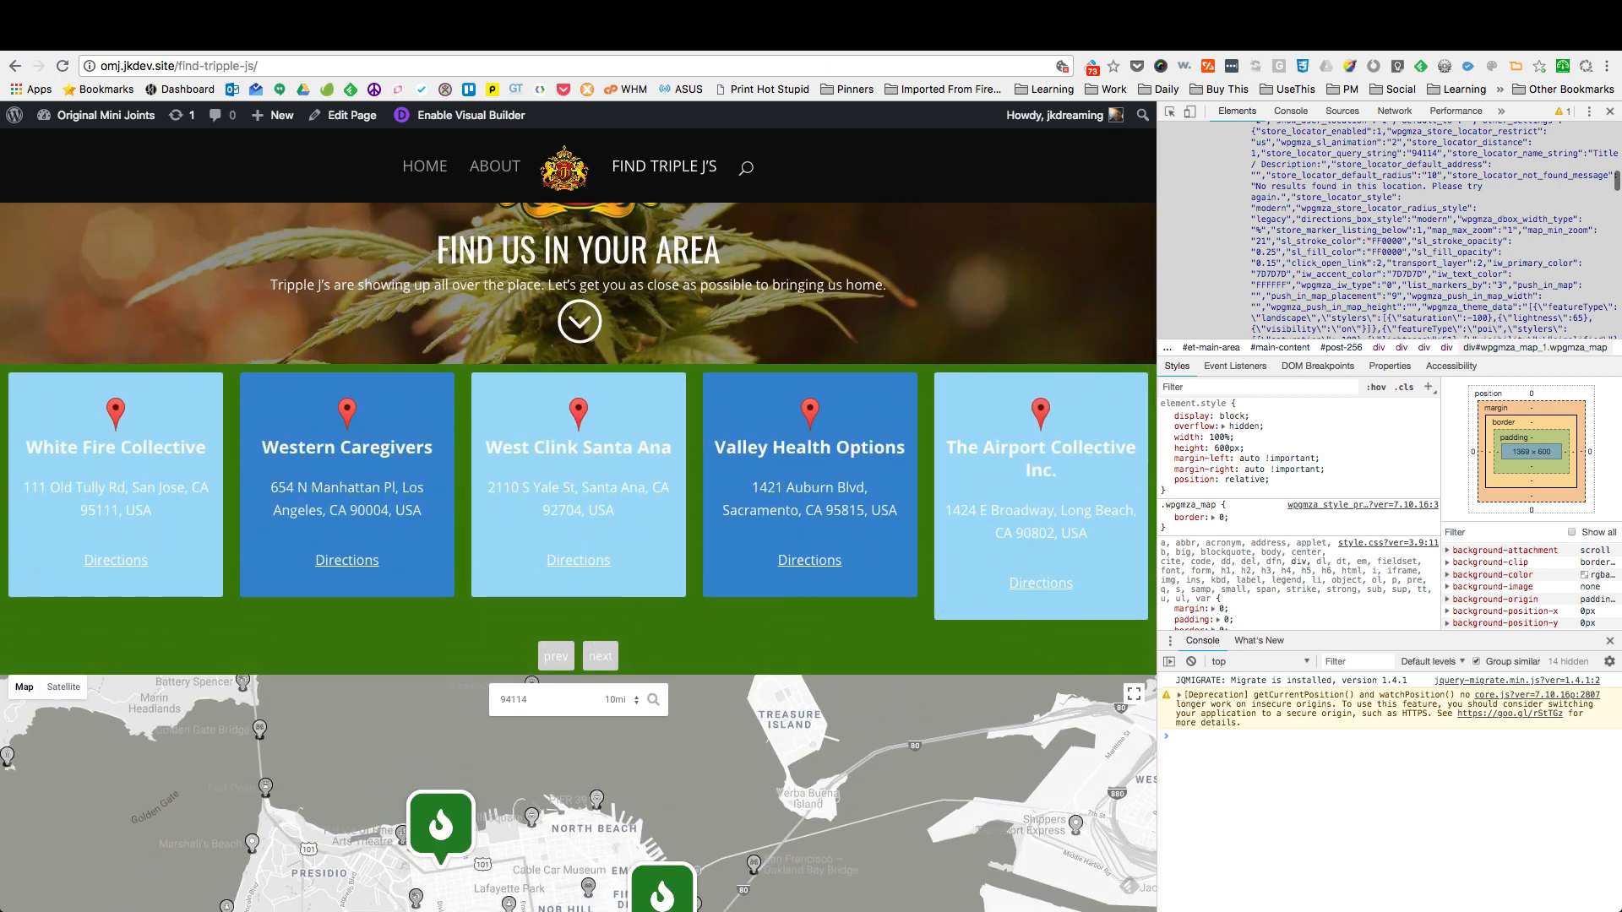
key(super+bracketleft)
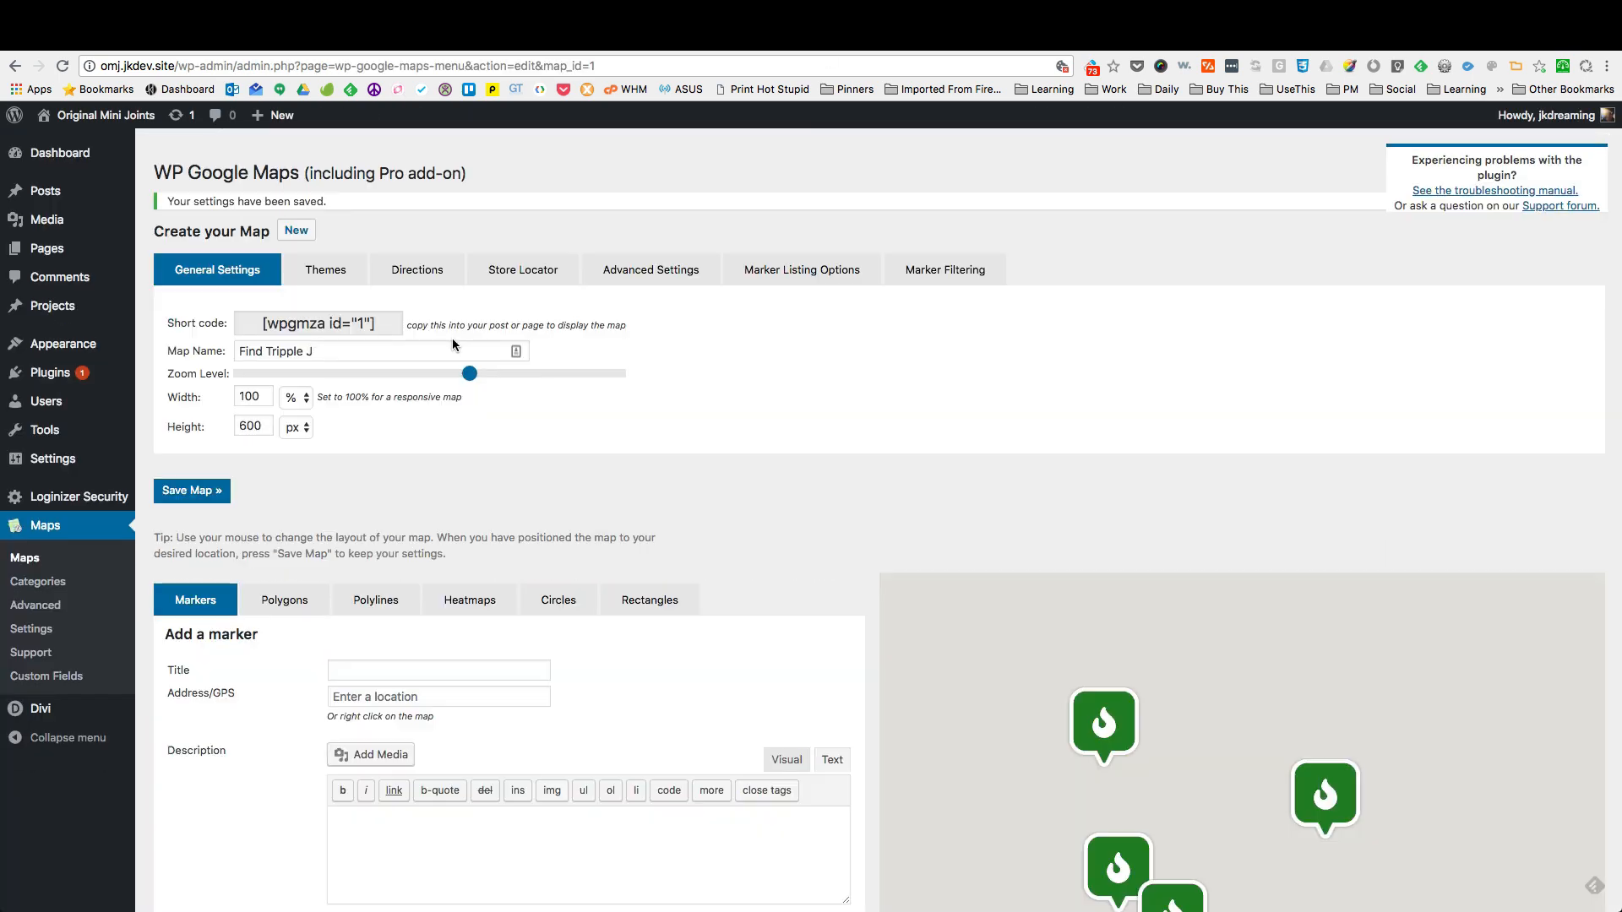
click(797, 271)
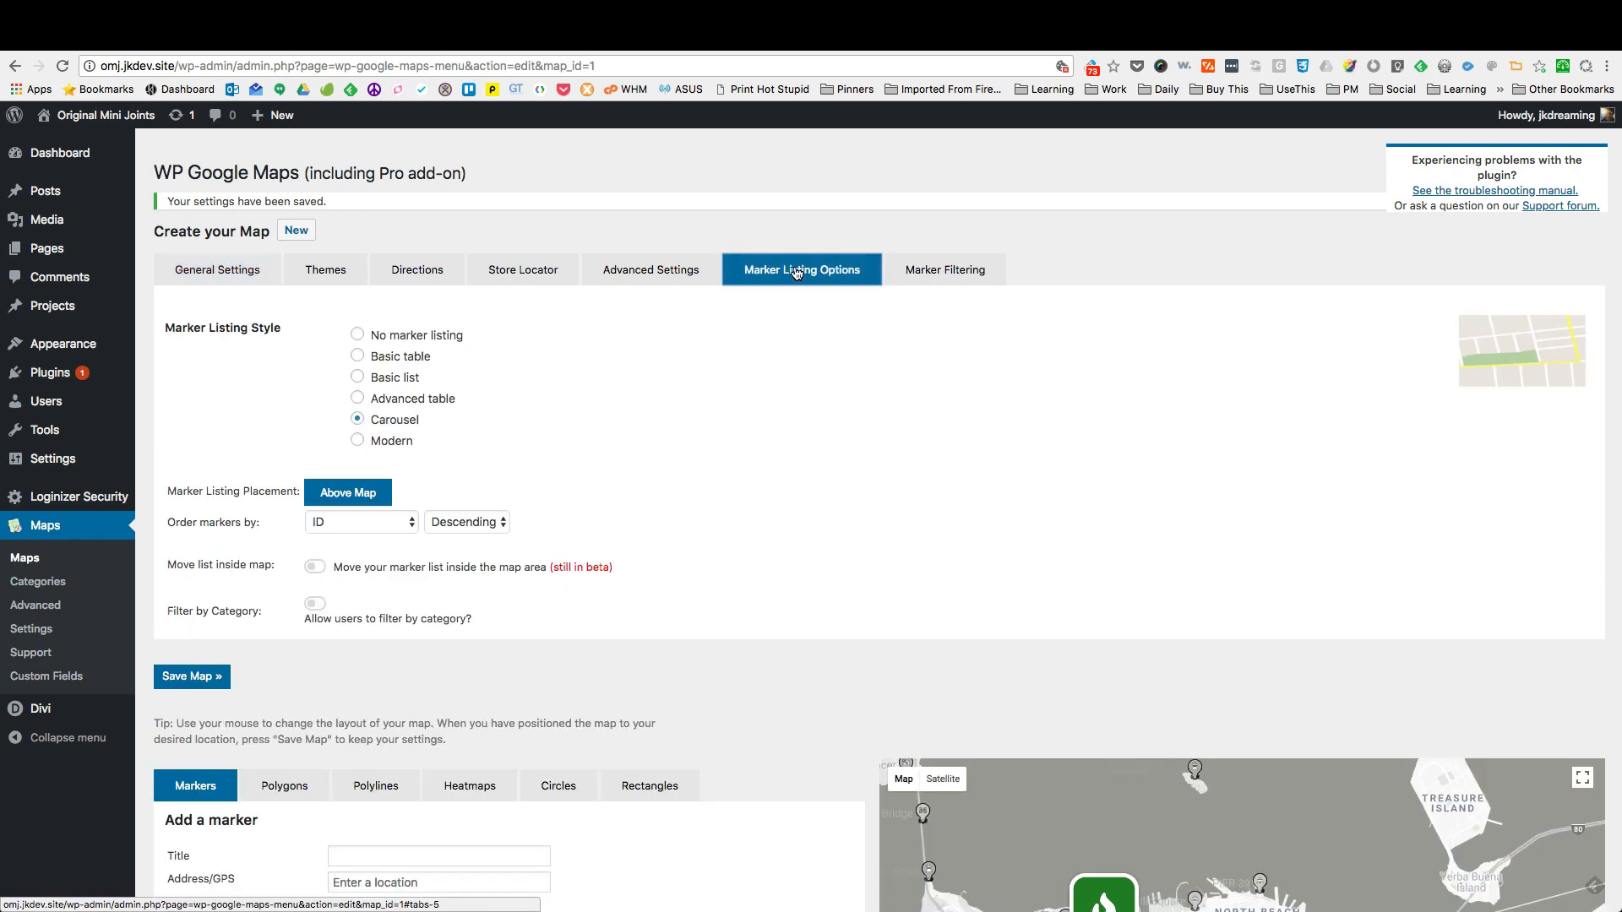
click(350, 493)
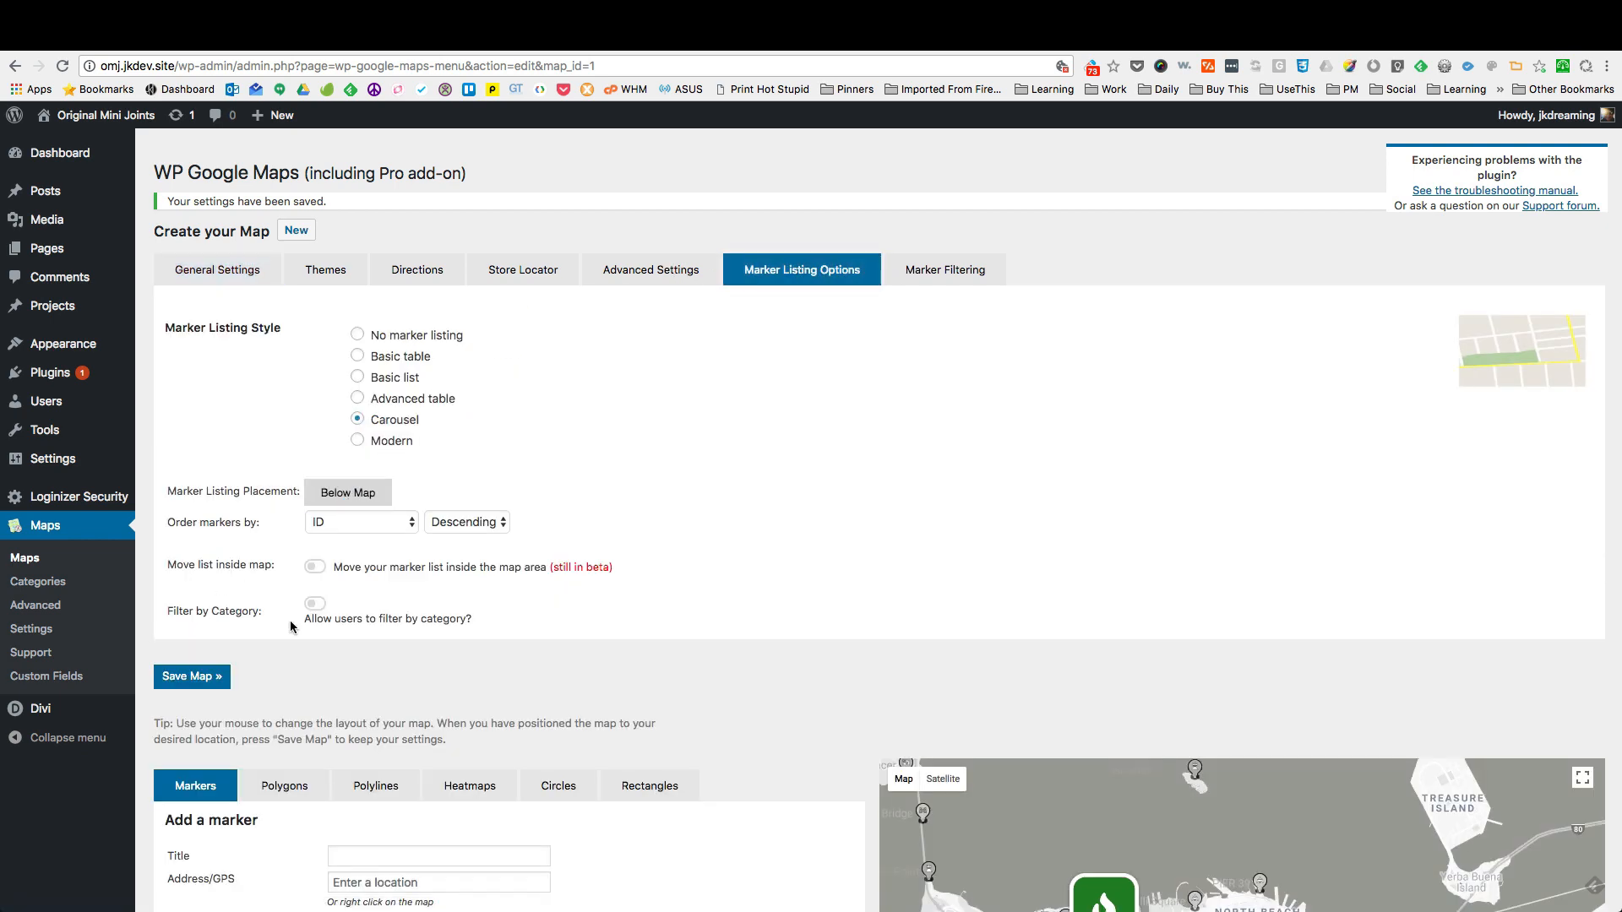
click(192, 676)
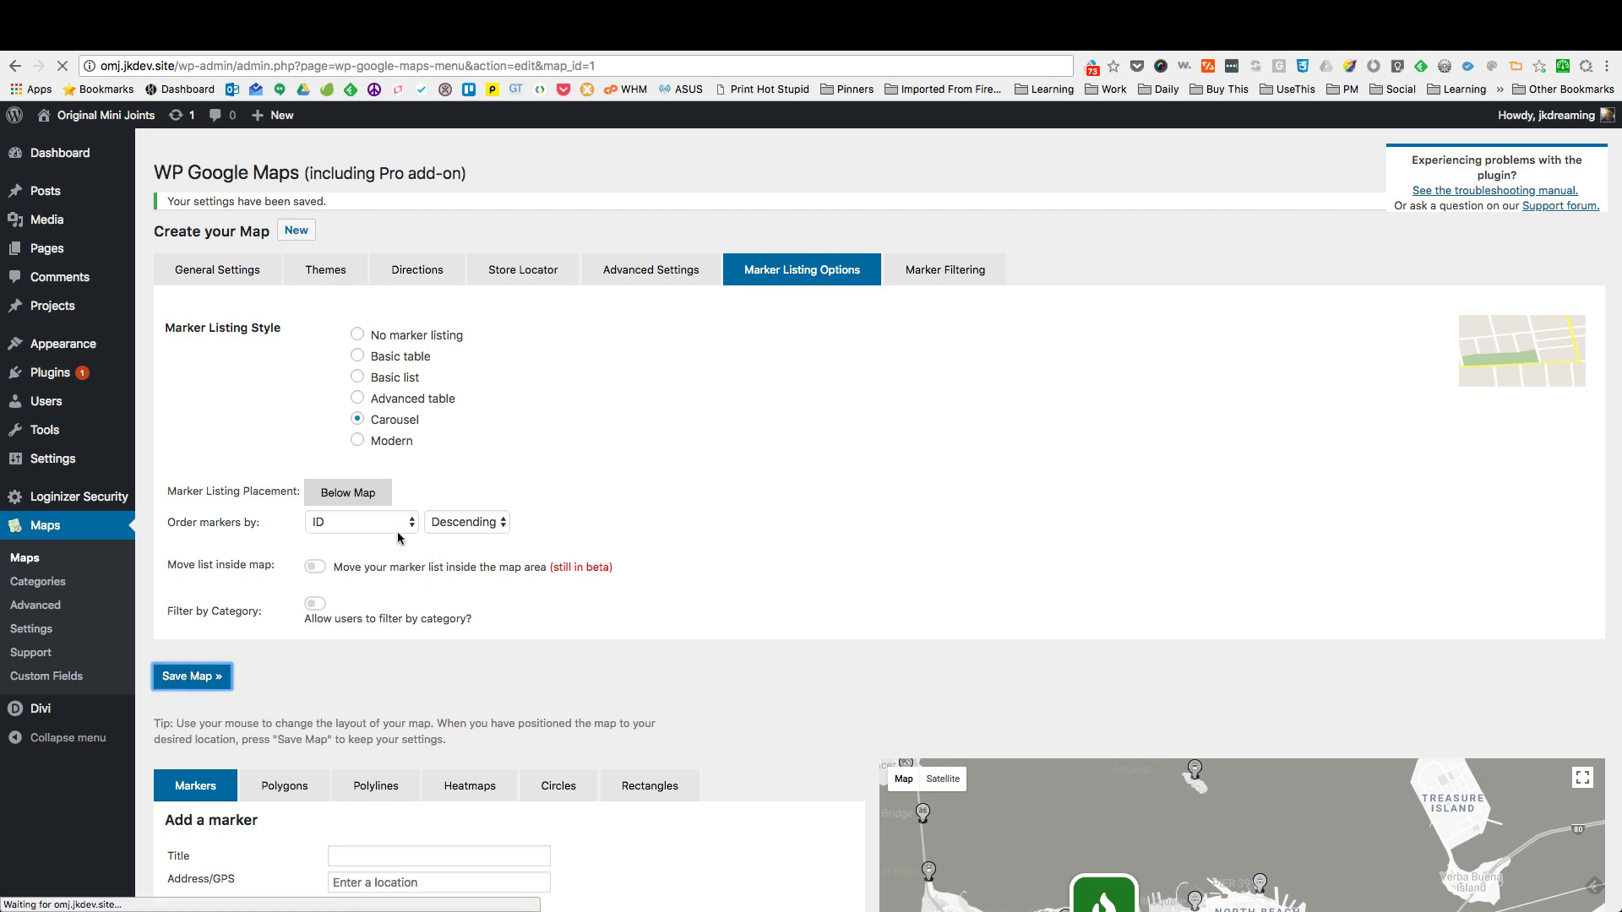
key(ctrl+Tab)
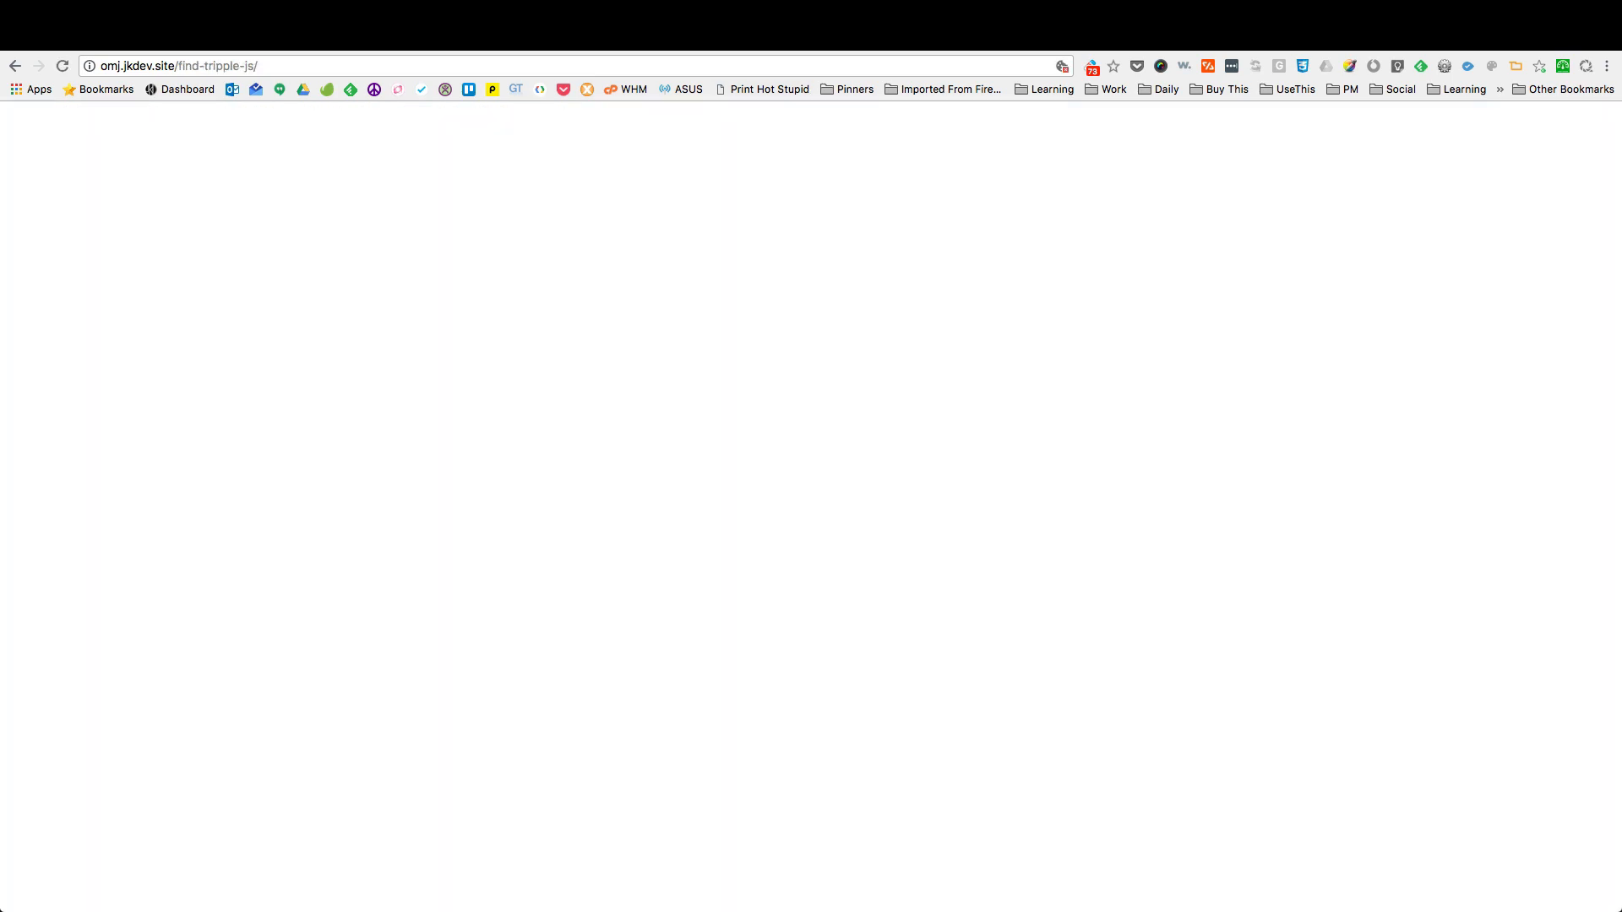
click(61, 66)
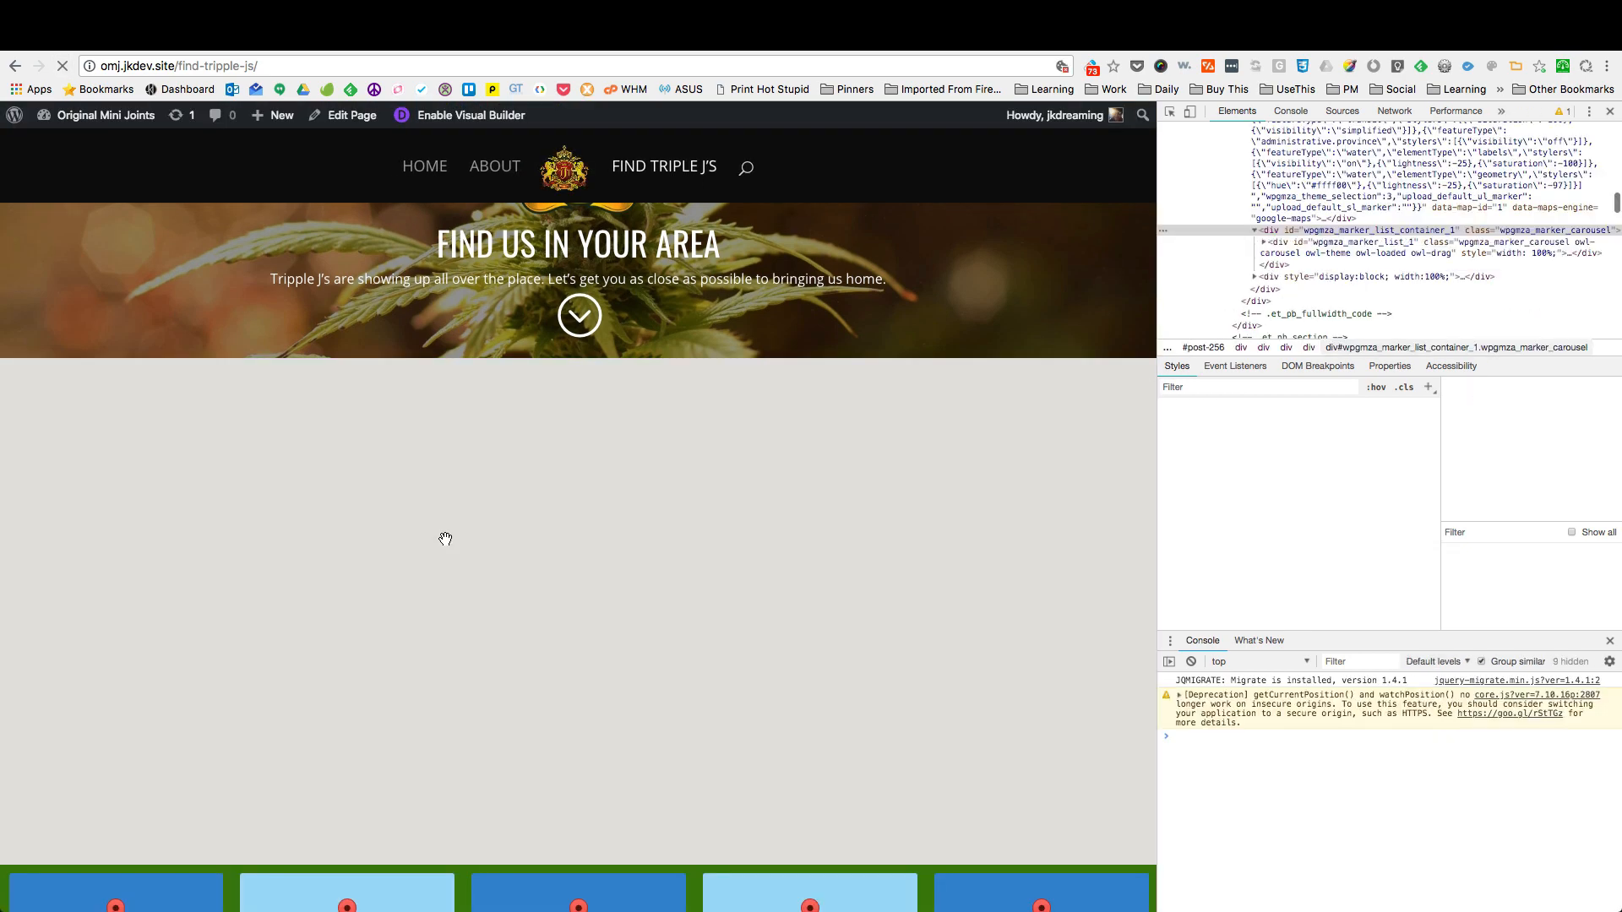
Step: Examine how the marker carousel sits between the map and the View Our Legal Docs section
scroll(445, 537, down, 8)
scroll(444, 538, up, 4)
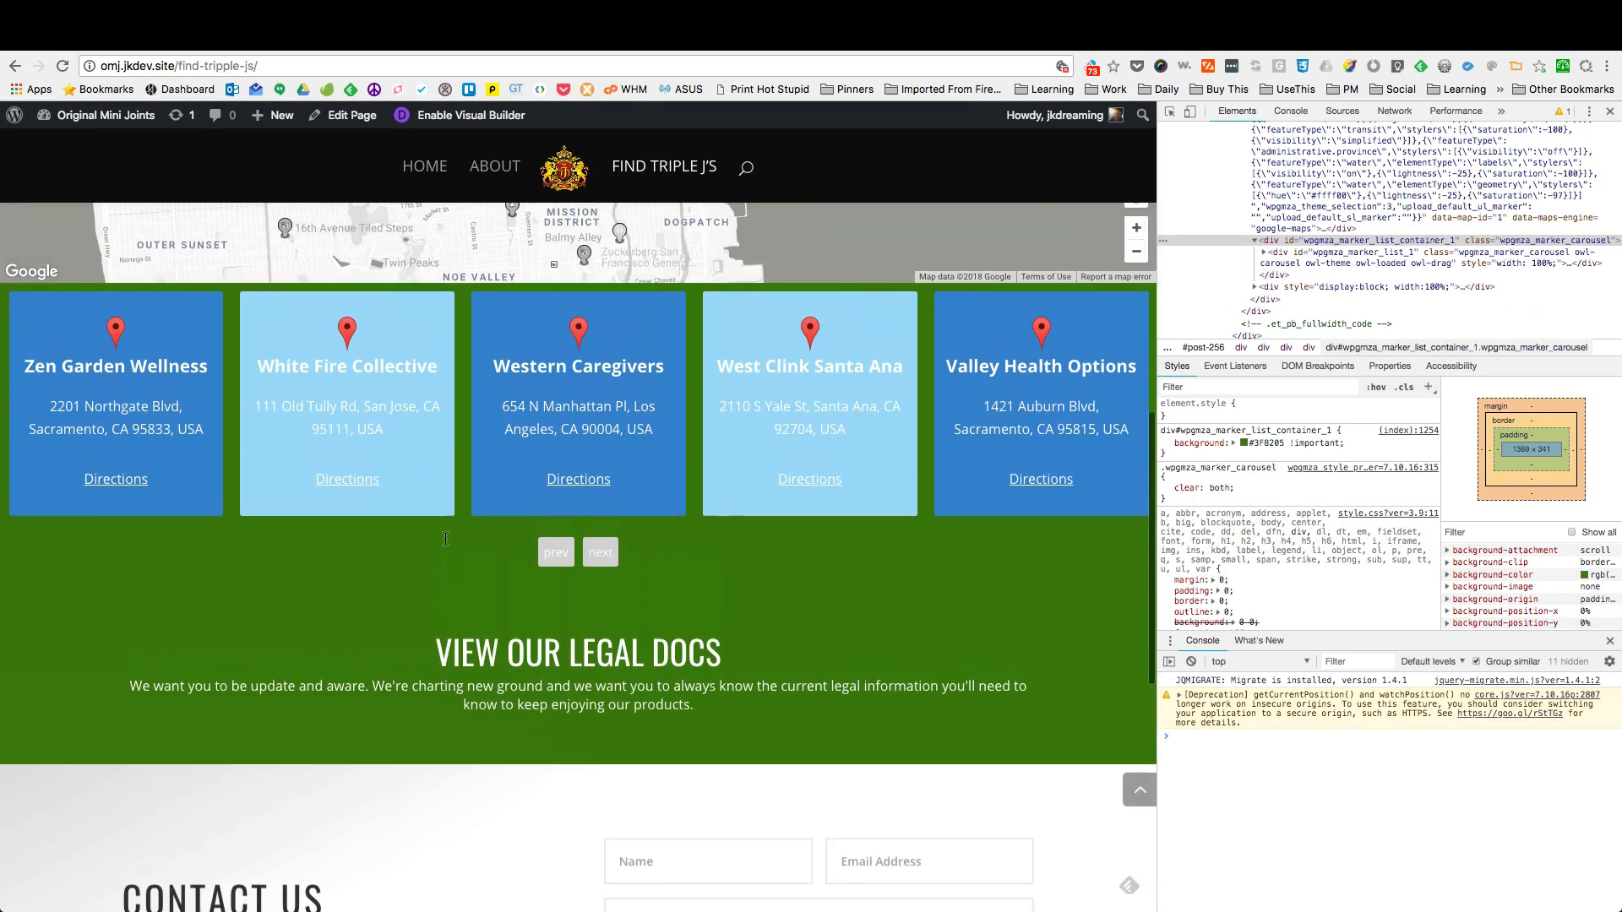
scroll(445, 538, up, 3)
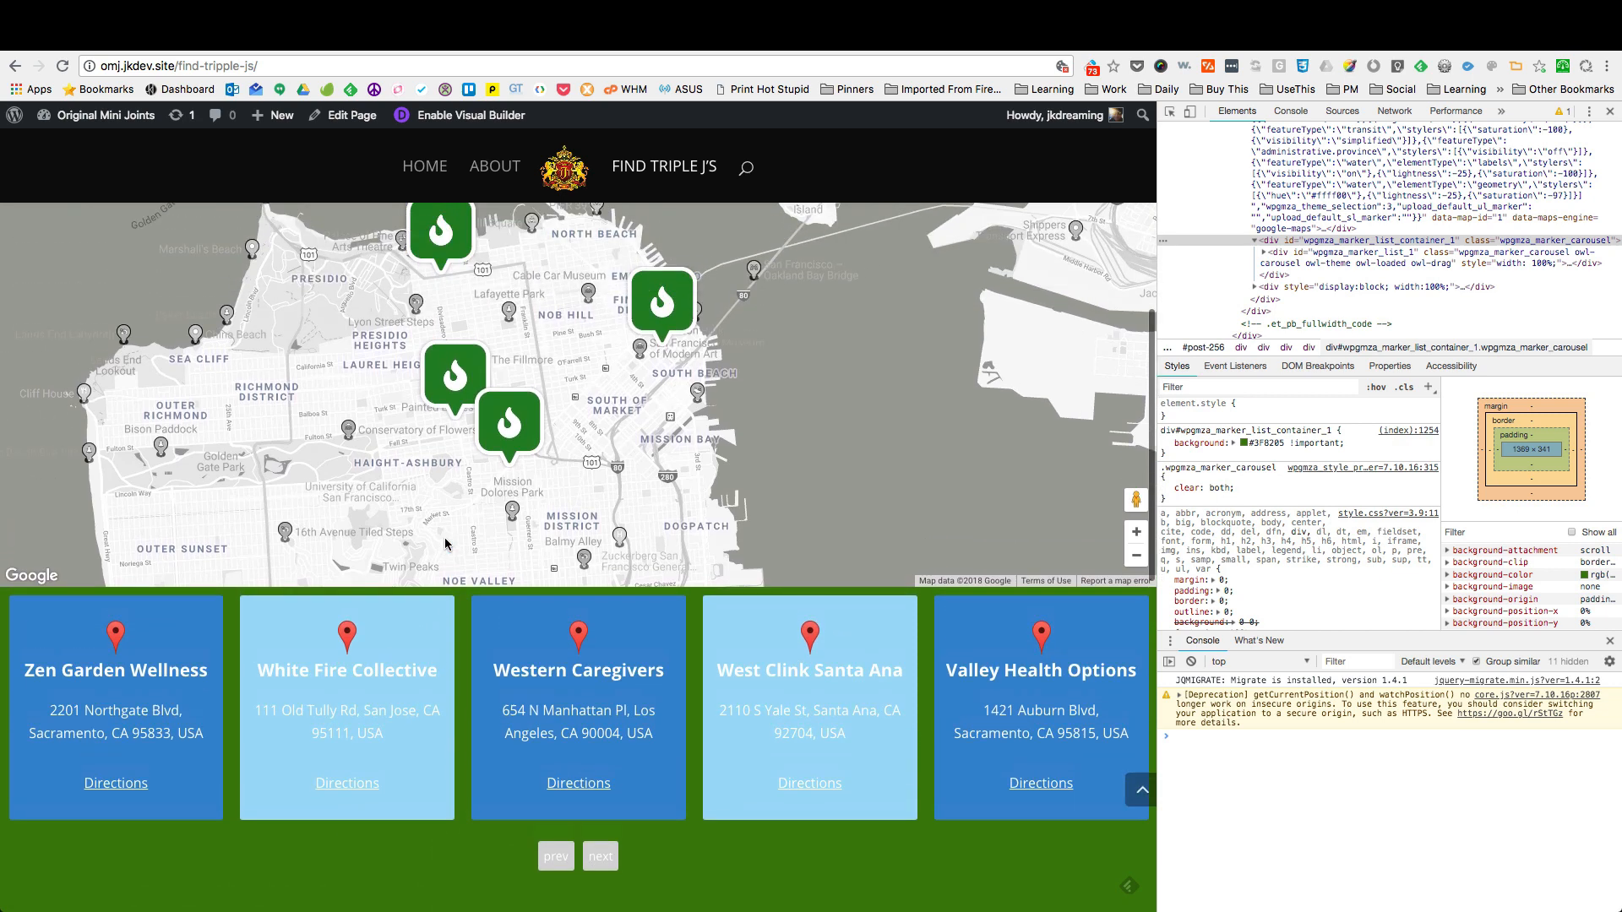
scroll(444, 537, down, 4)
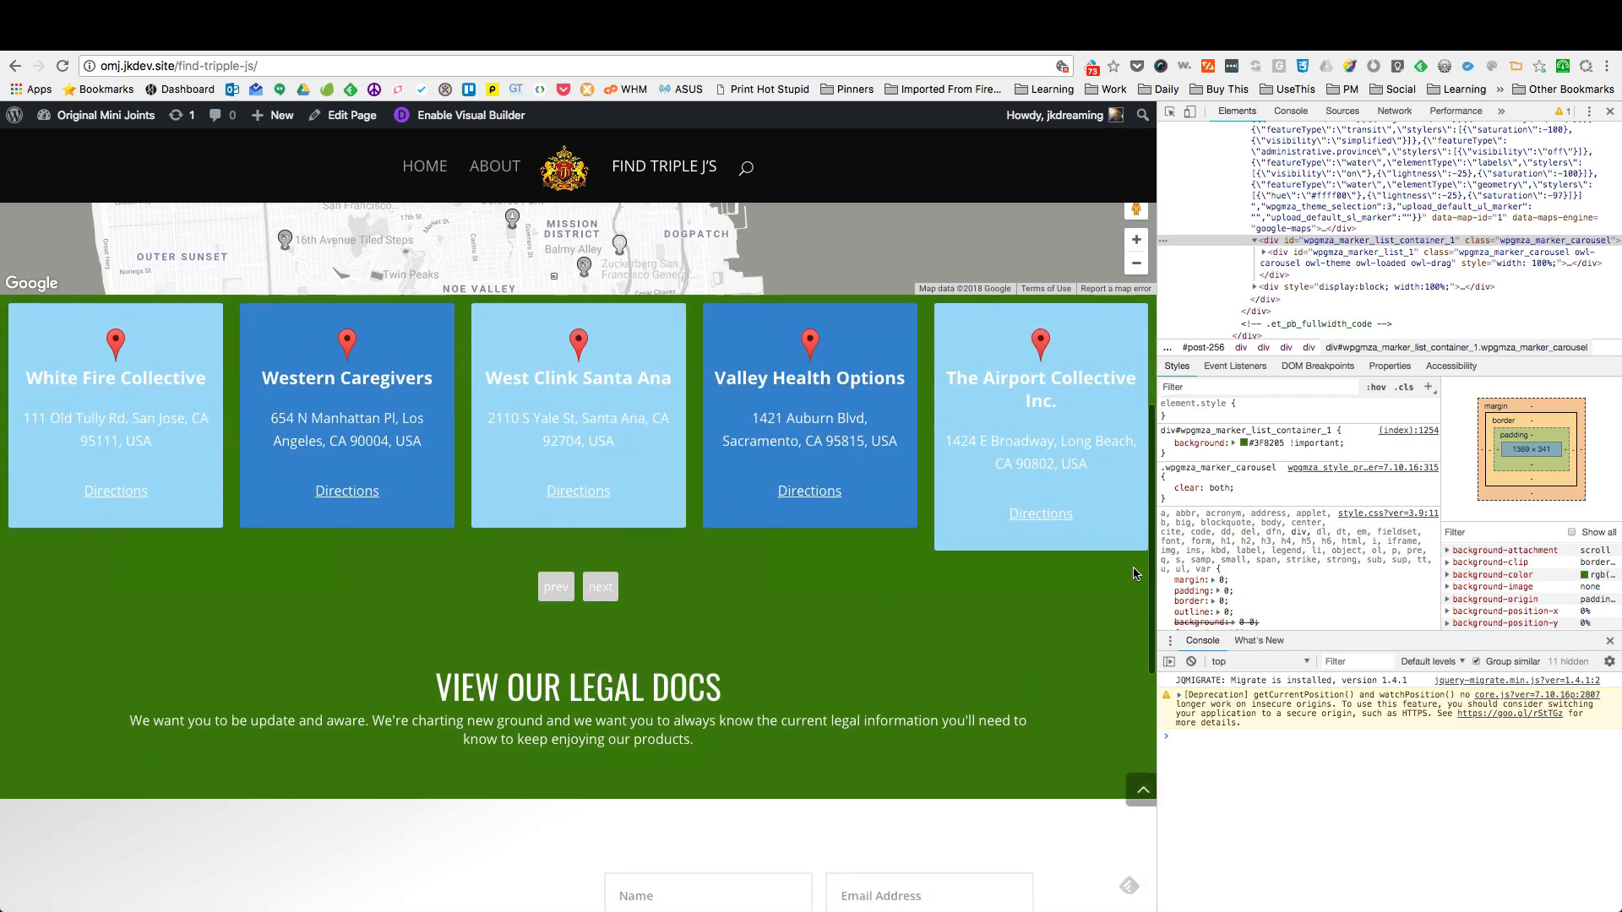
Step: Try pink #e91e63, red, grey #9e9e9e, blue-grey #607d8b and black #000000 as the carousel container's background in the inspector
click(1295, 240)
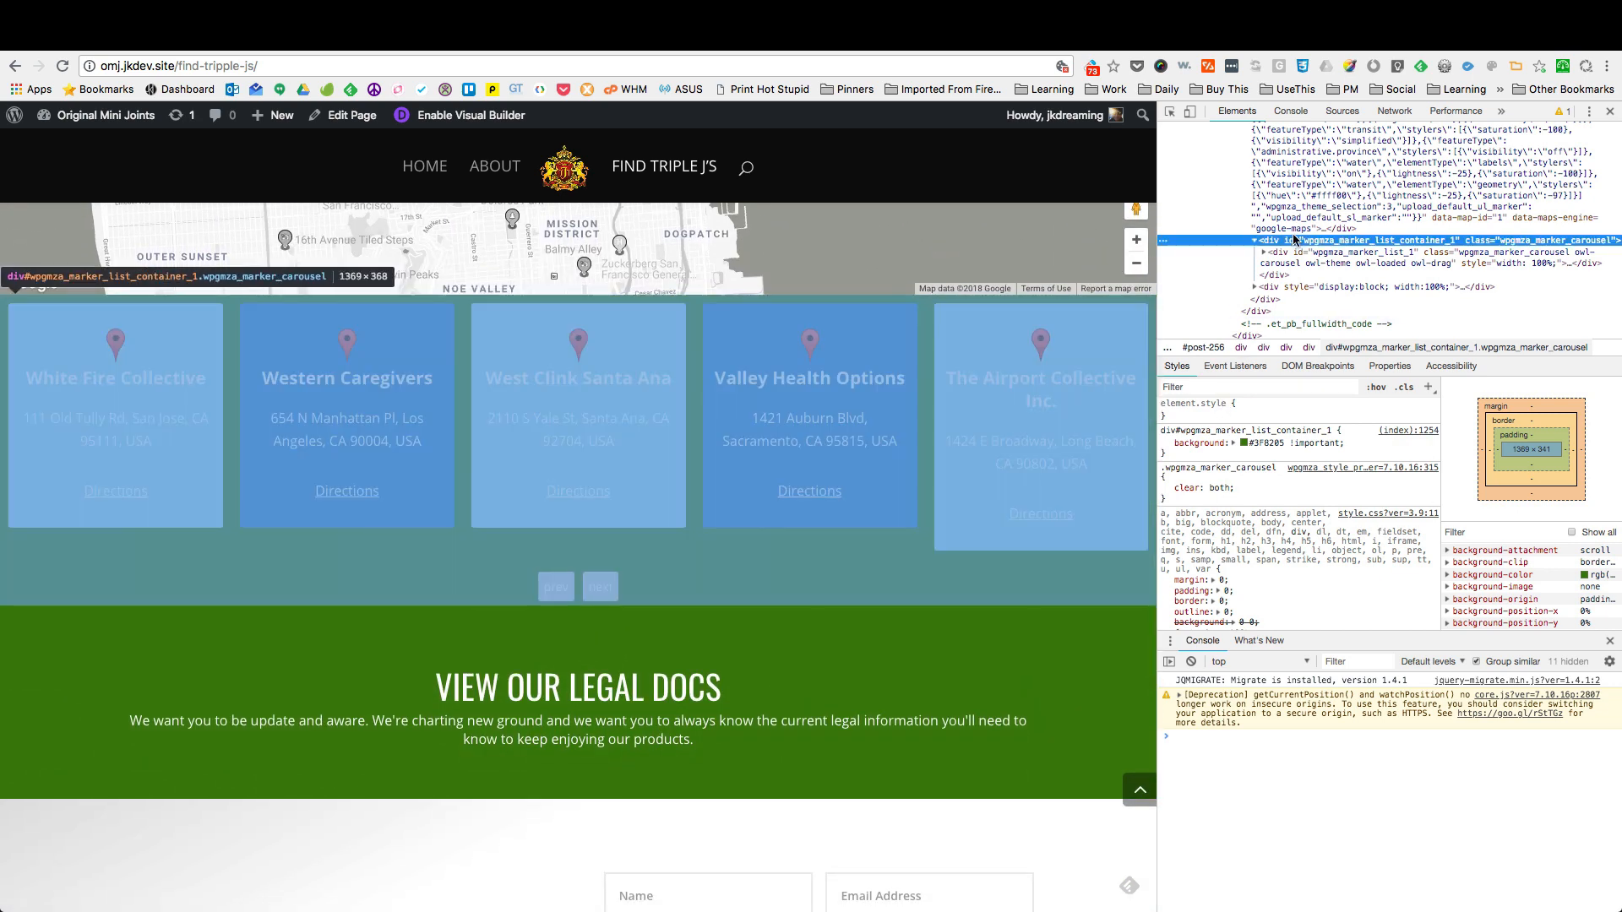
click(1245, 443)
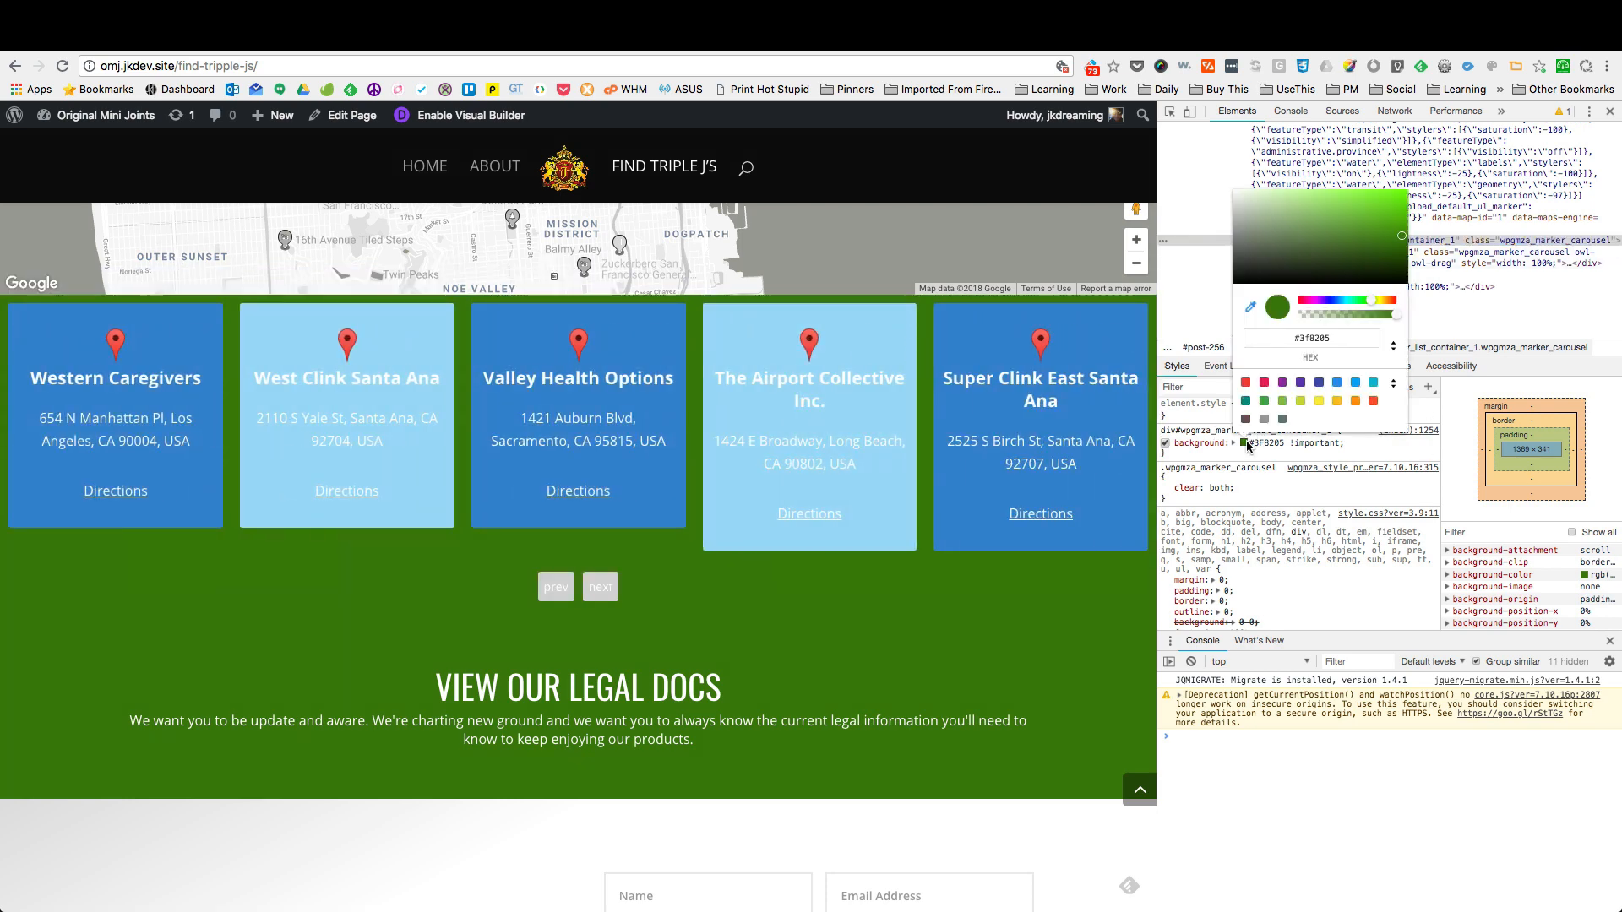
click(1265, 383)
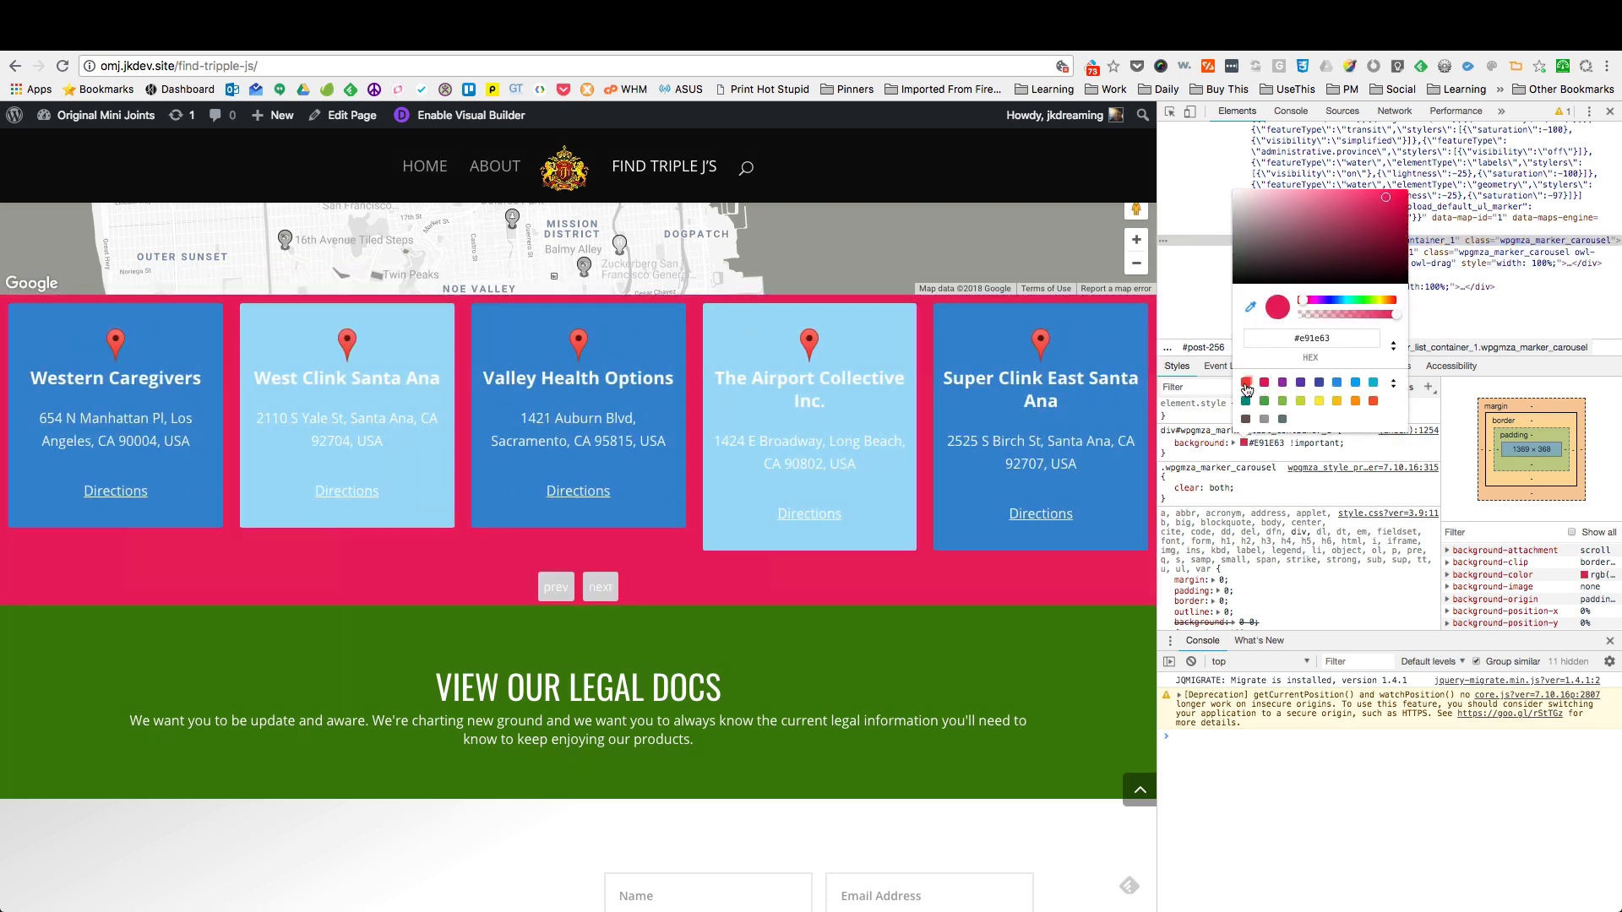
click(1245, 383)
click(1263, 420)
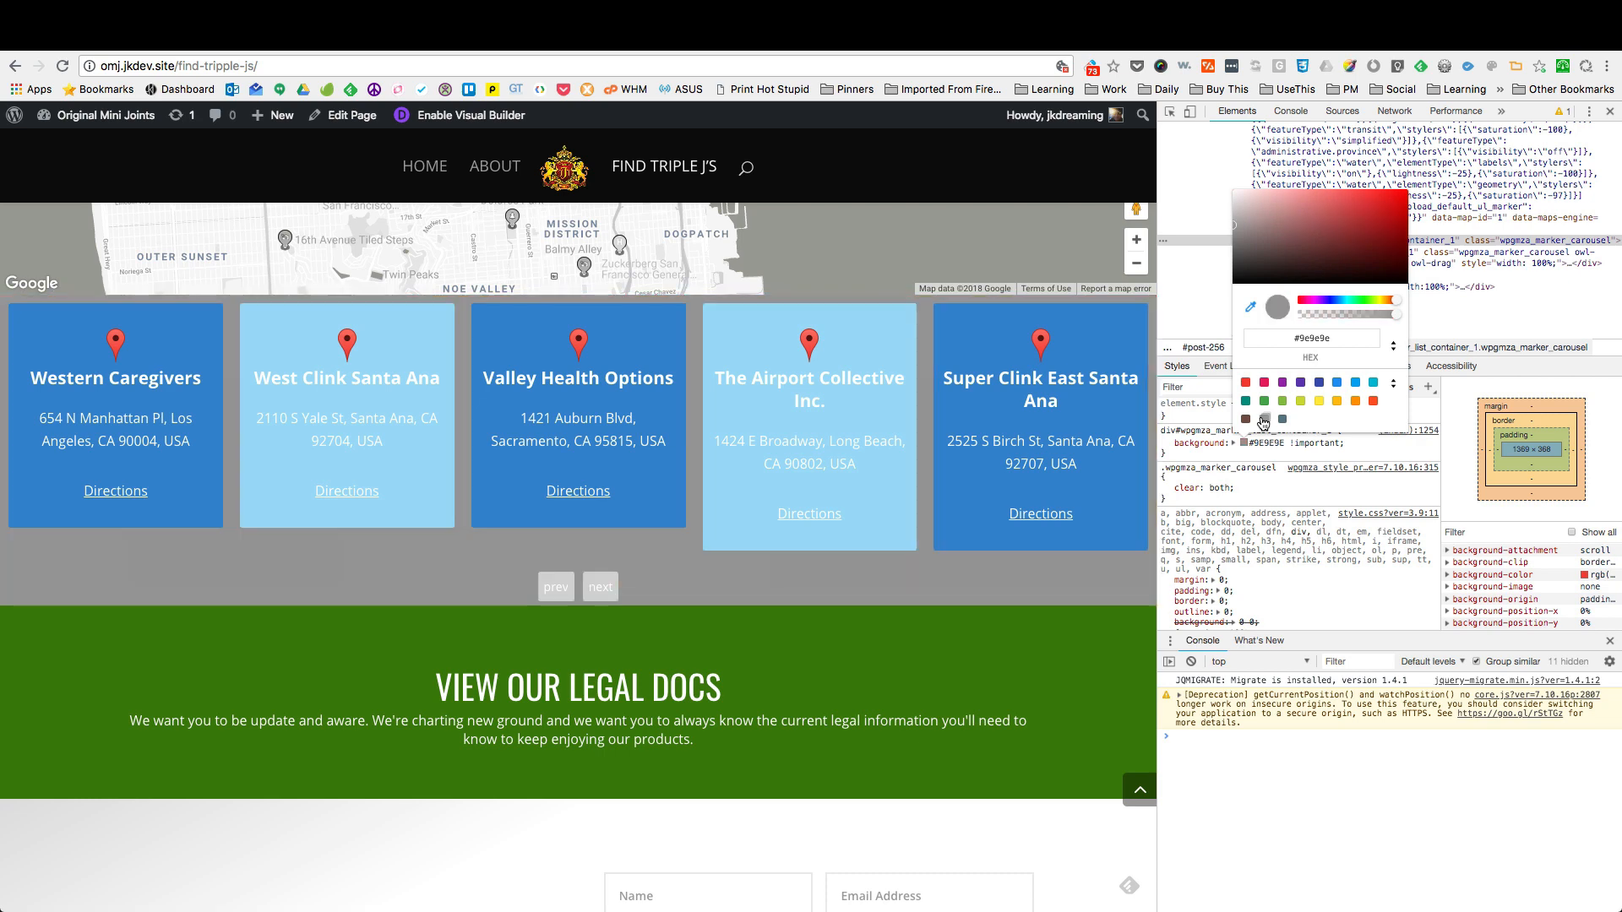
click(1283, 420)
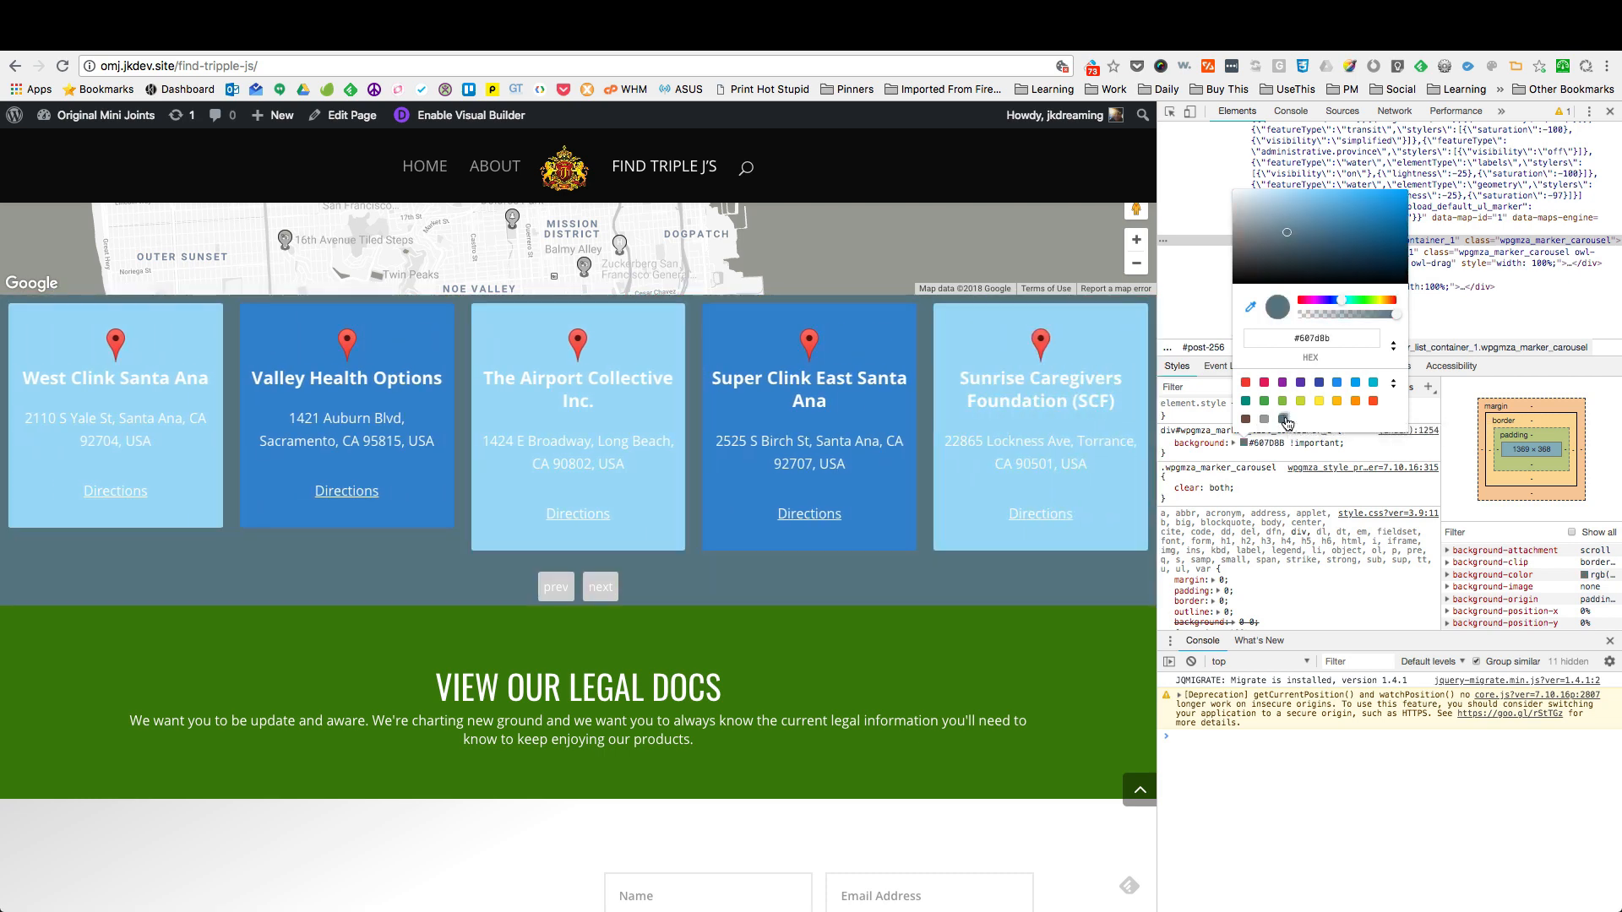
click(1264, 420)
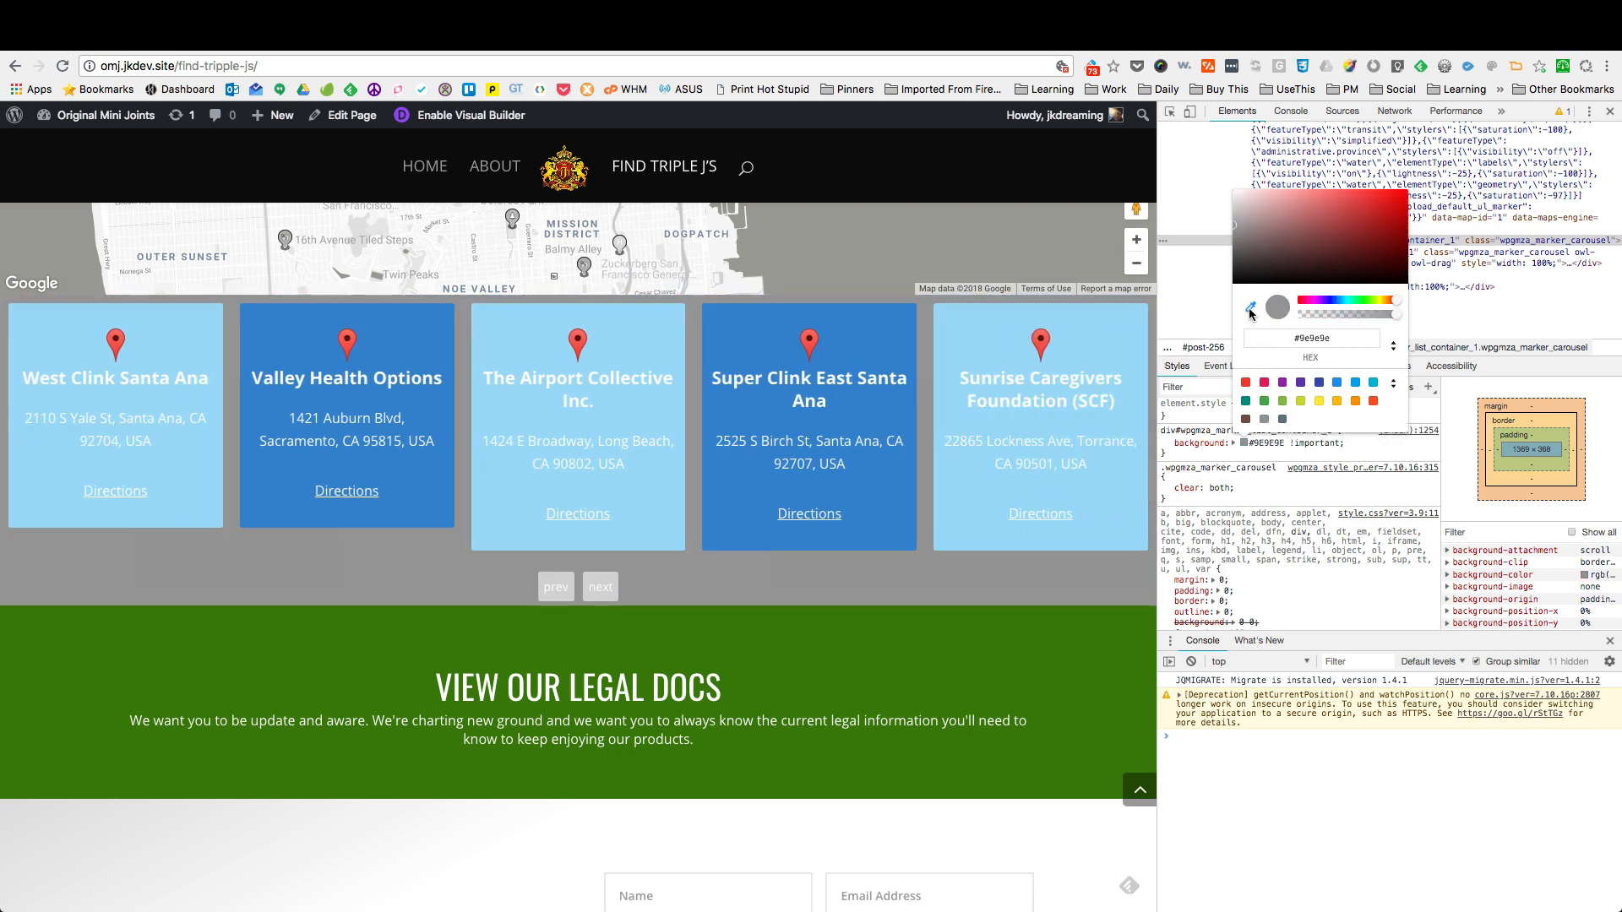
drag(1259, 270, 1233, 284)
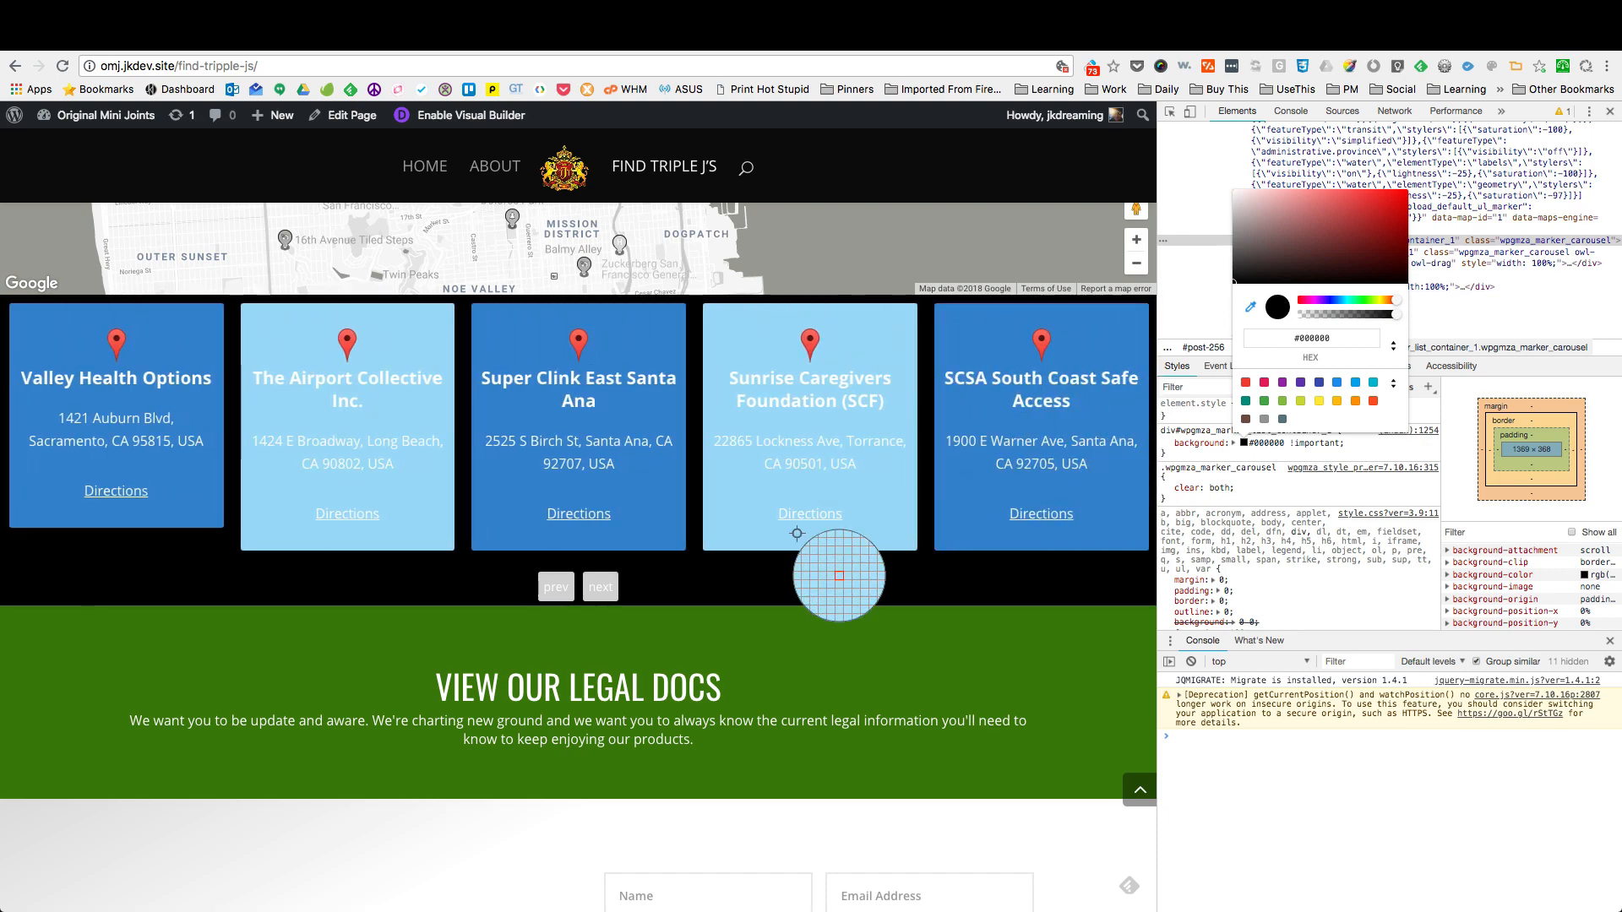
Step: Review the page sections around the black carousel and undo the trial background colour changes
scroll(838, 576, up, 3)
scroll(834, 578, up, 4)
scroll(845, 566, down, 12)
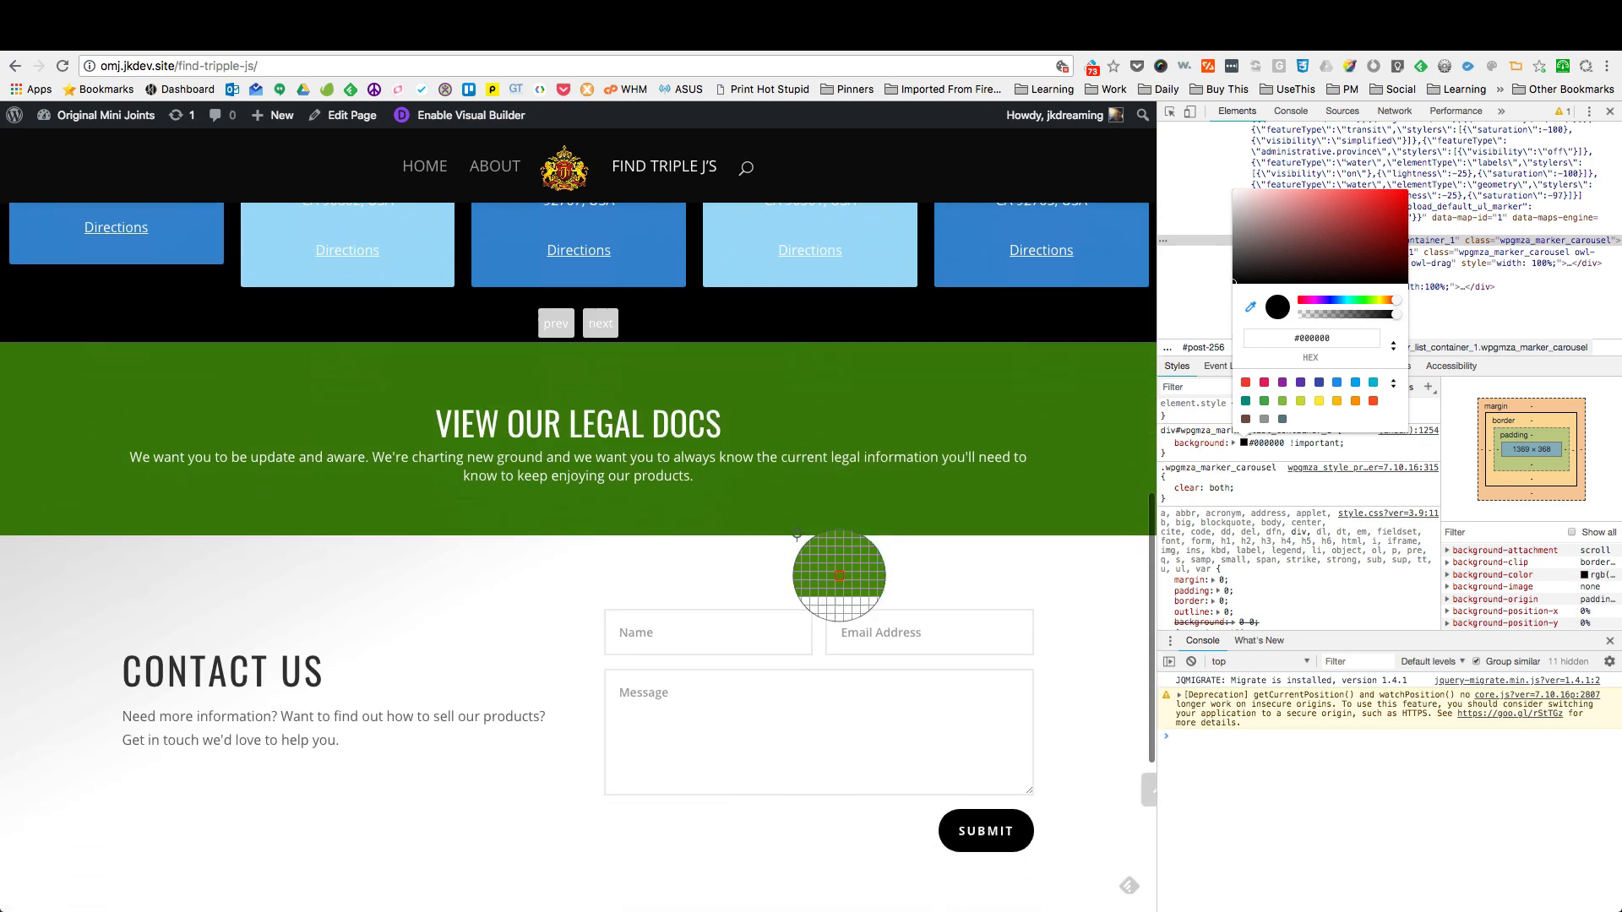
scroll(850, 479, up, 6)
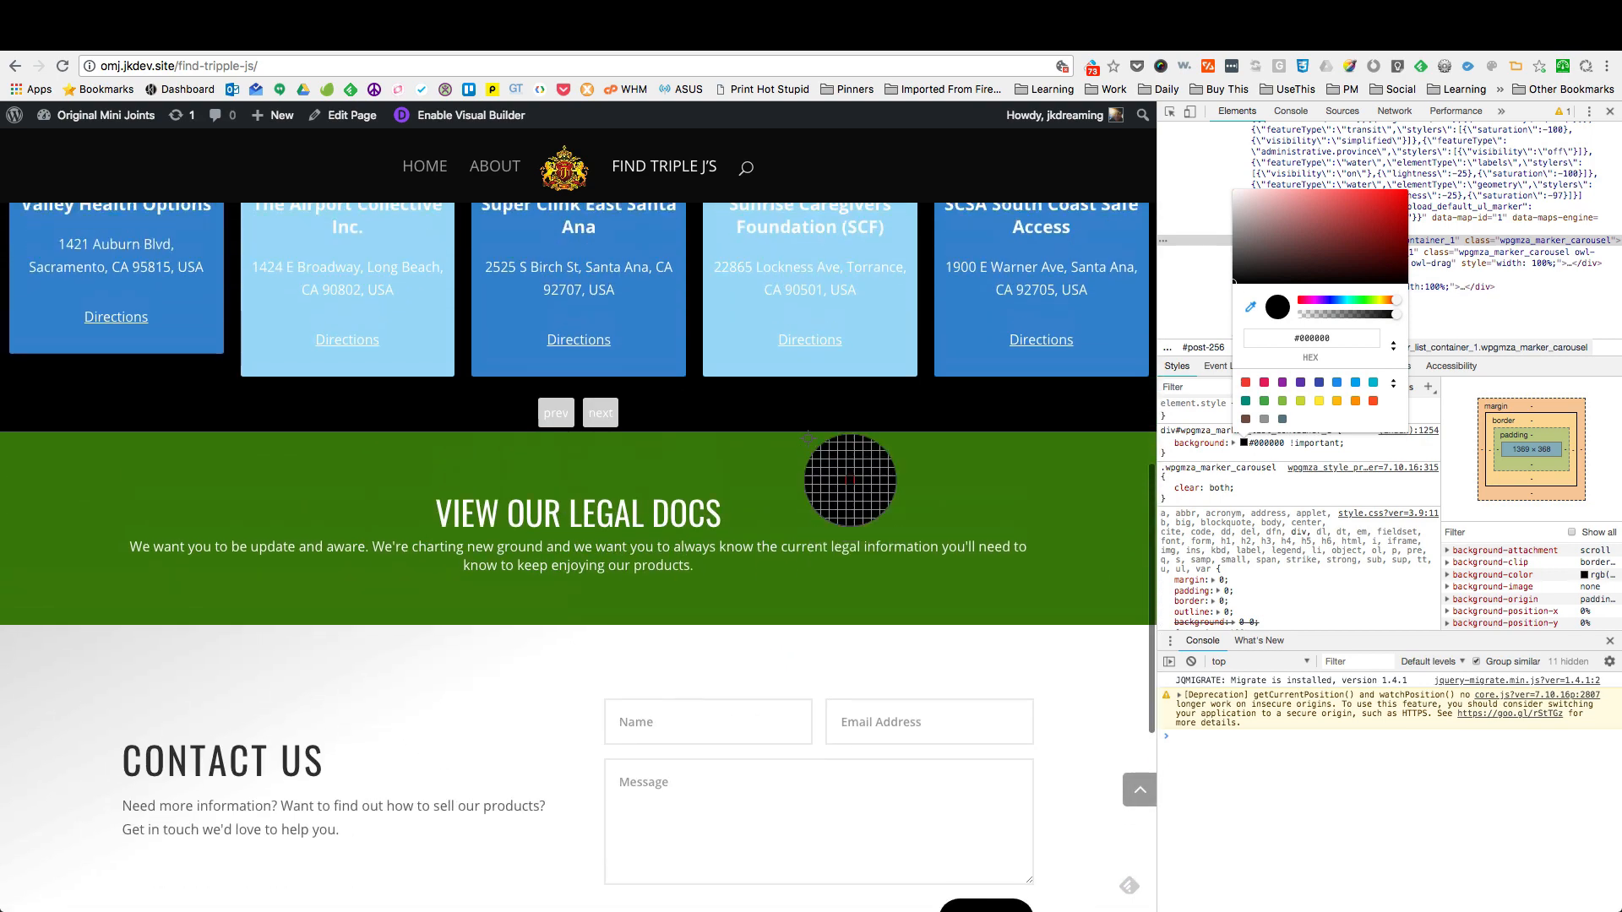
scroll(849, 480, up, 1)
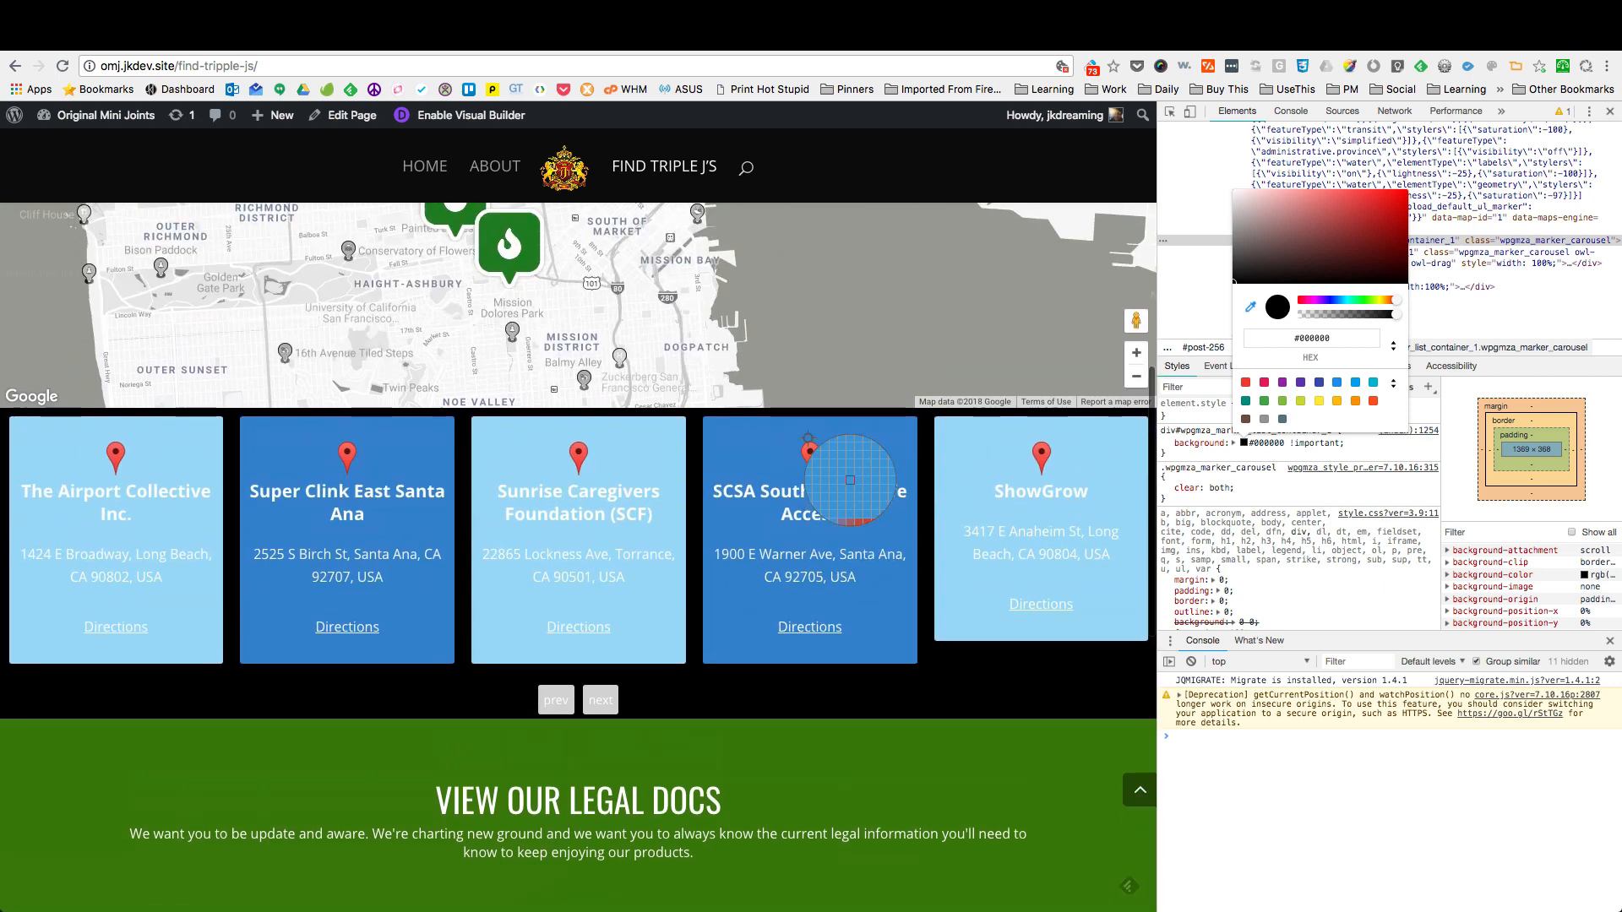
click(1250, 463)
key(super+z)
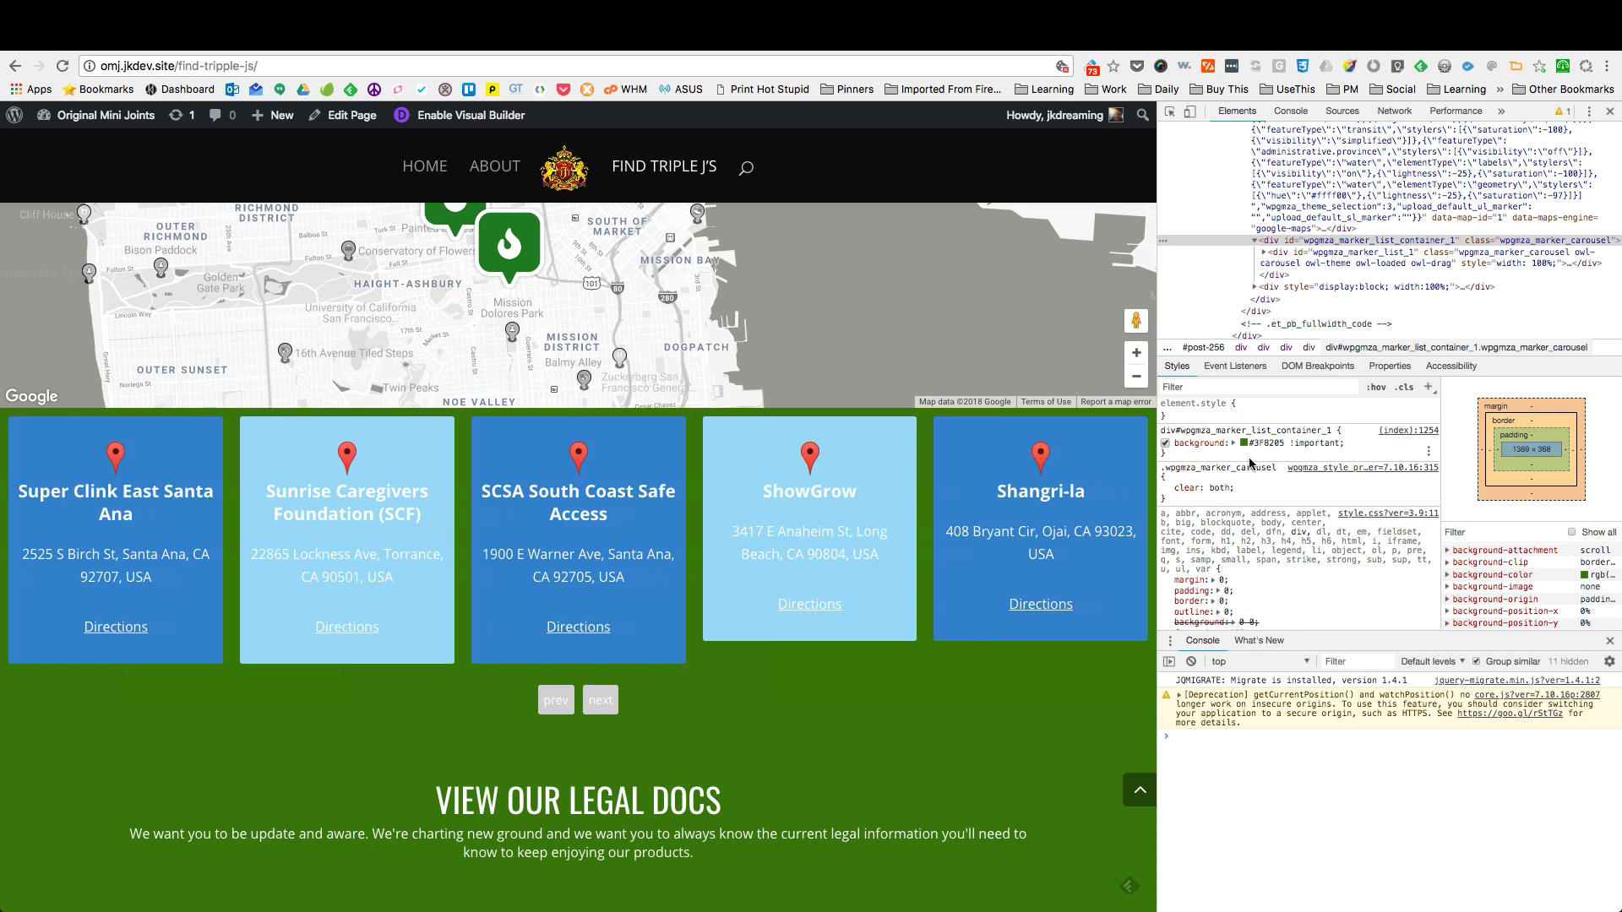
Step: Show Shangri-la on the map from its carousel card, and preview the page in the iPhone 6/7/8 device view
scroll(752, 567, up, 3)
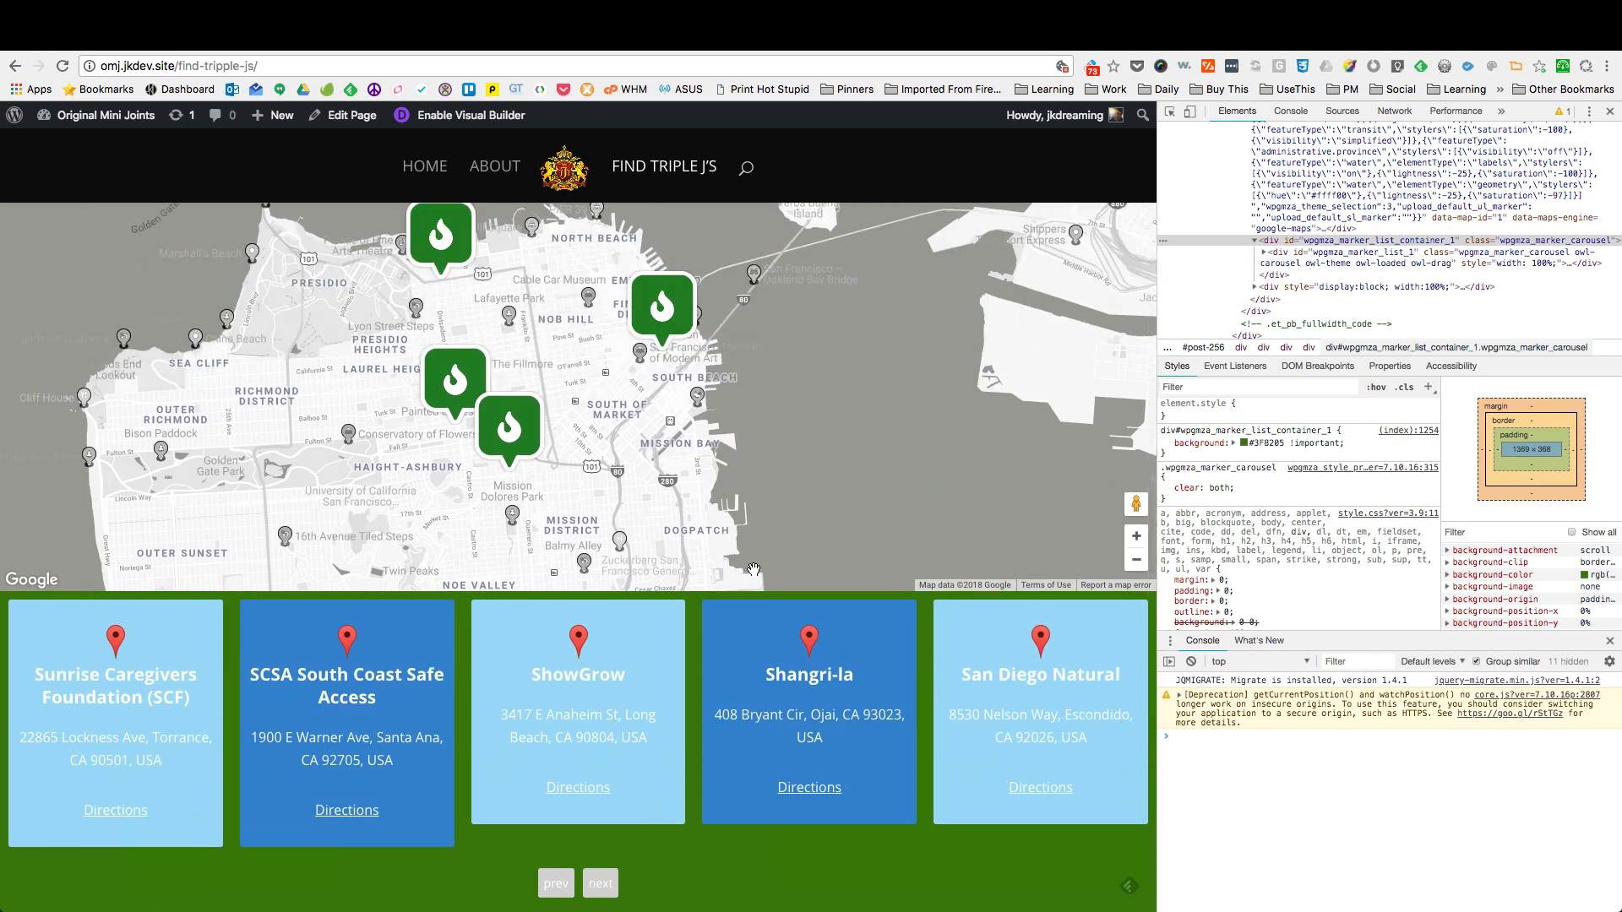
click(593, 682)
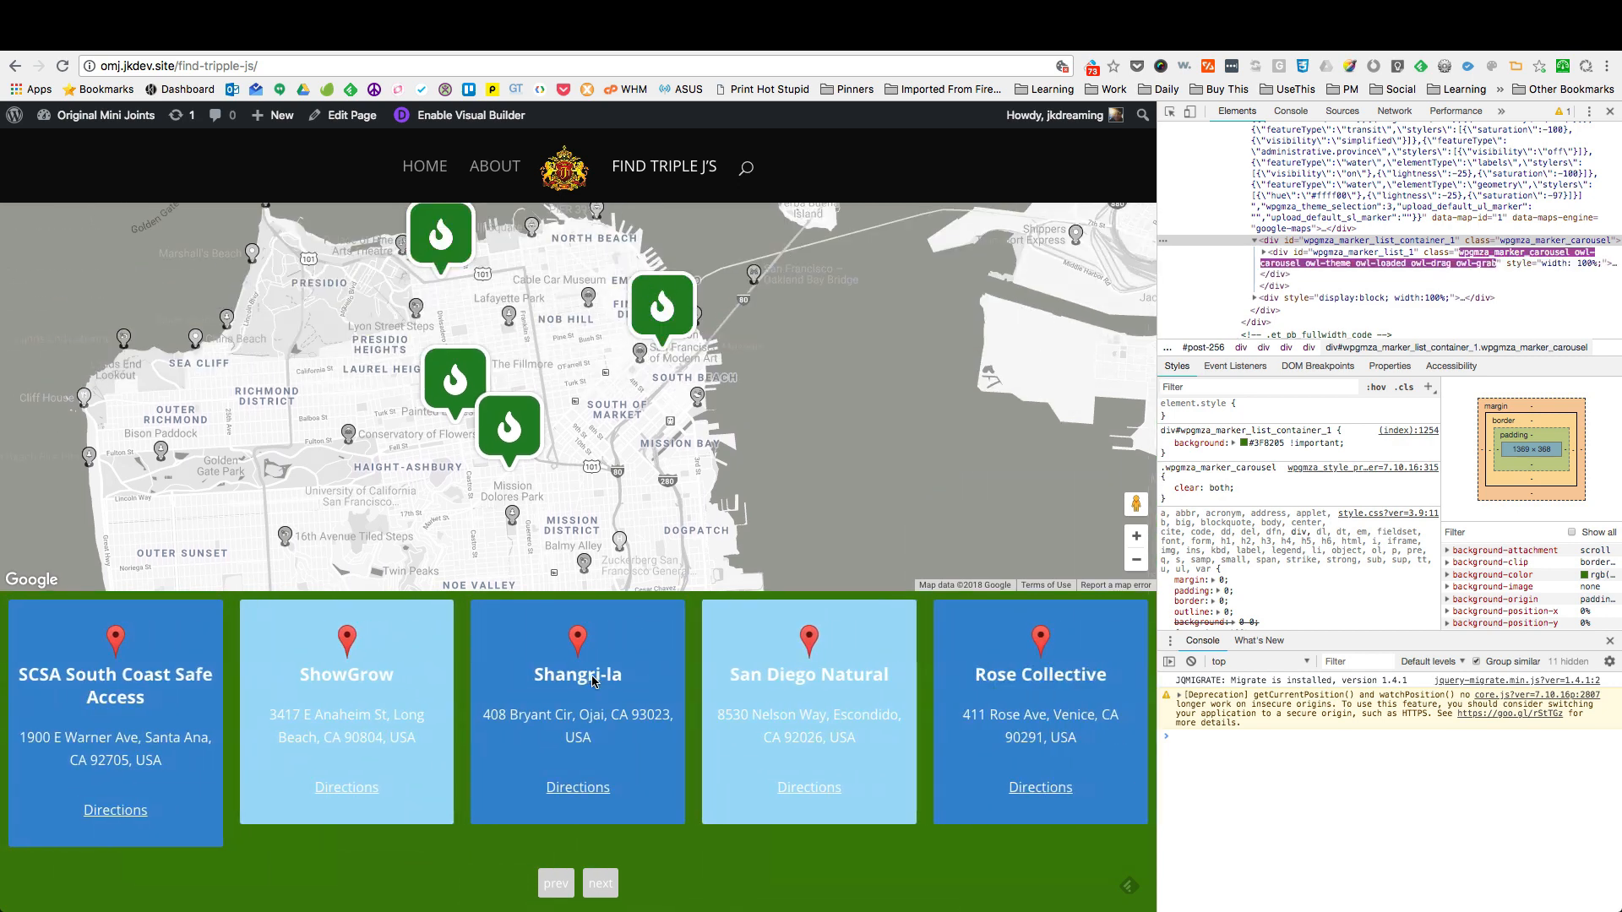
click(1189, 111)
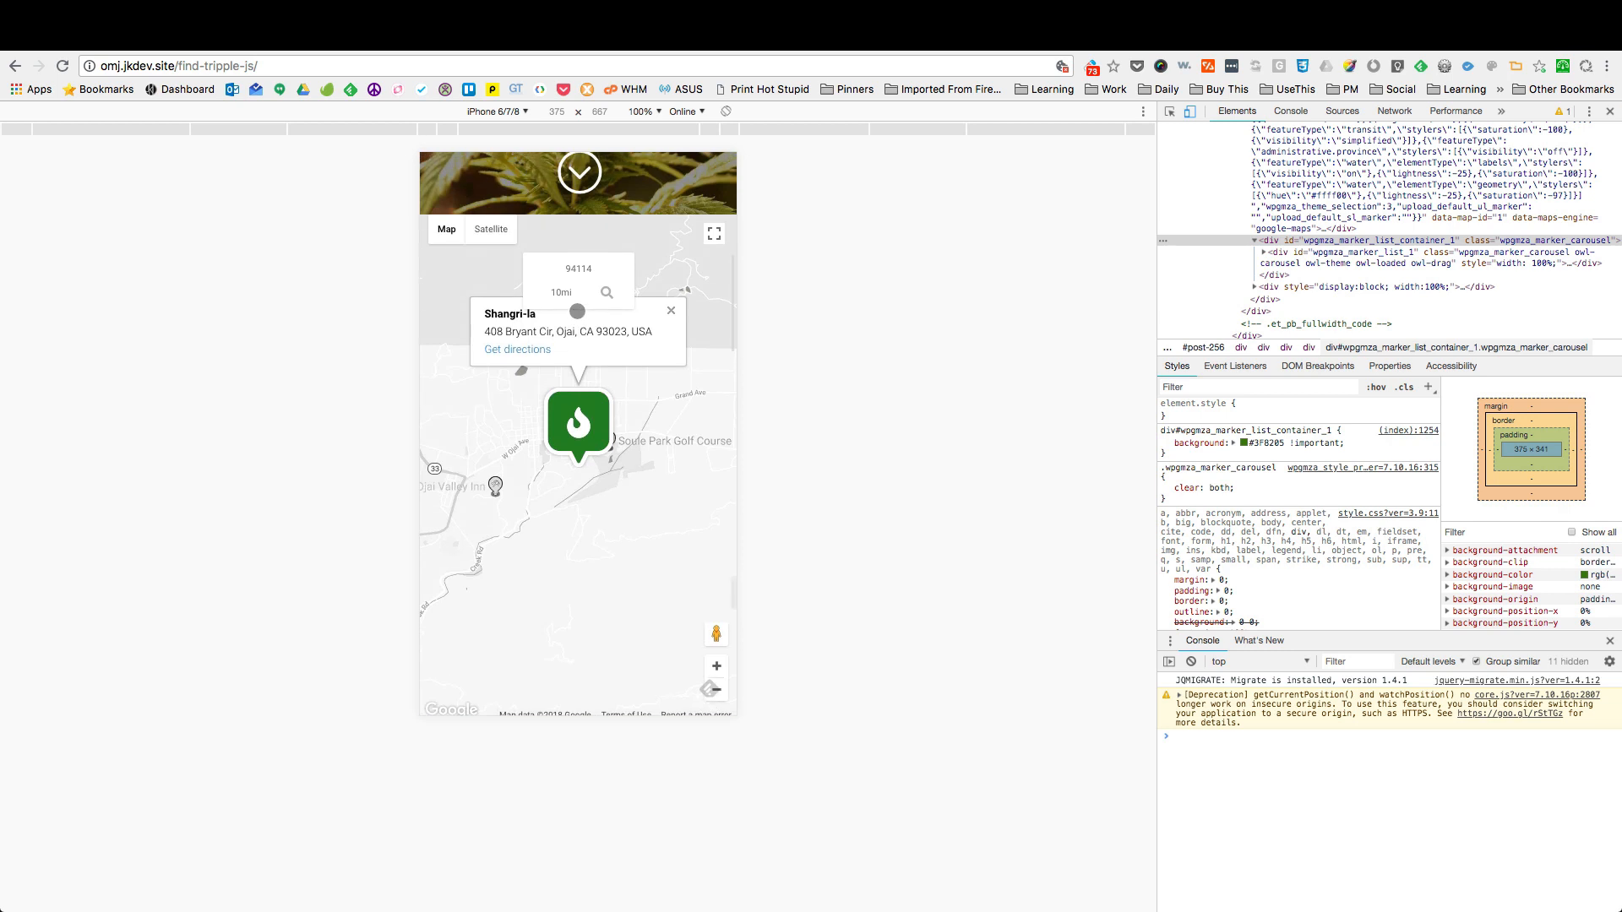
scroll(576, 311, down, 8)
scroll(577, 311, up, 3)
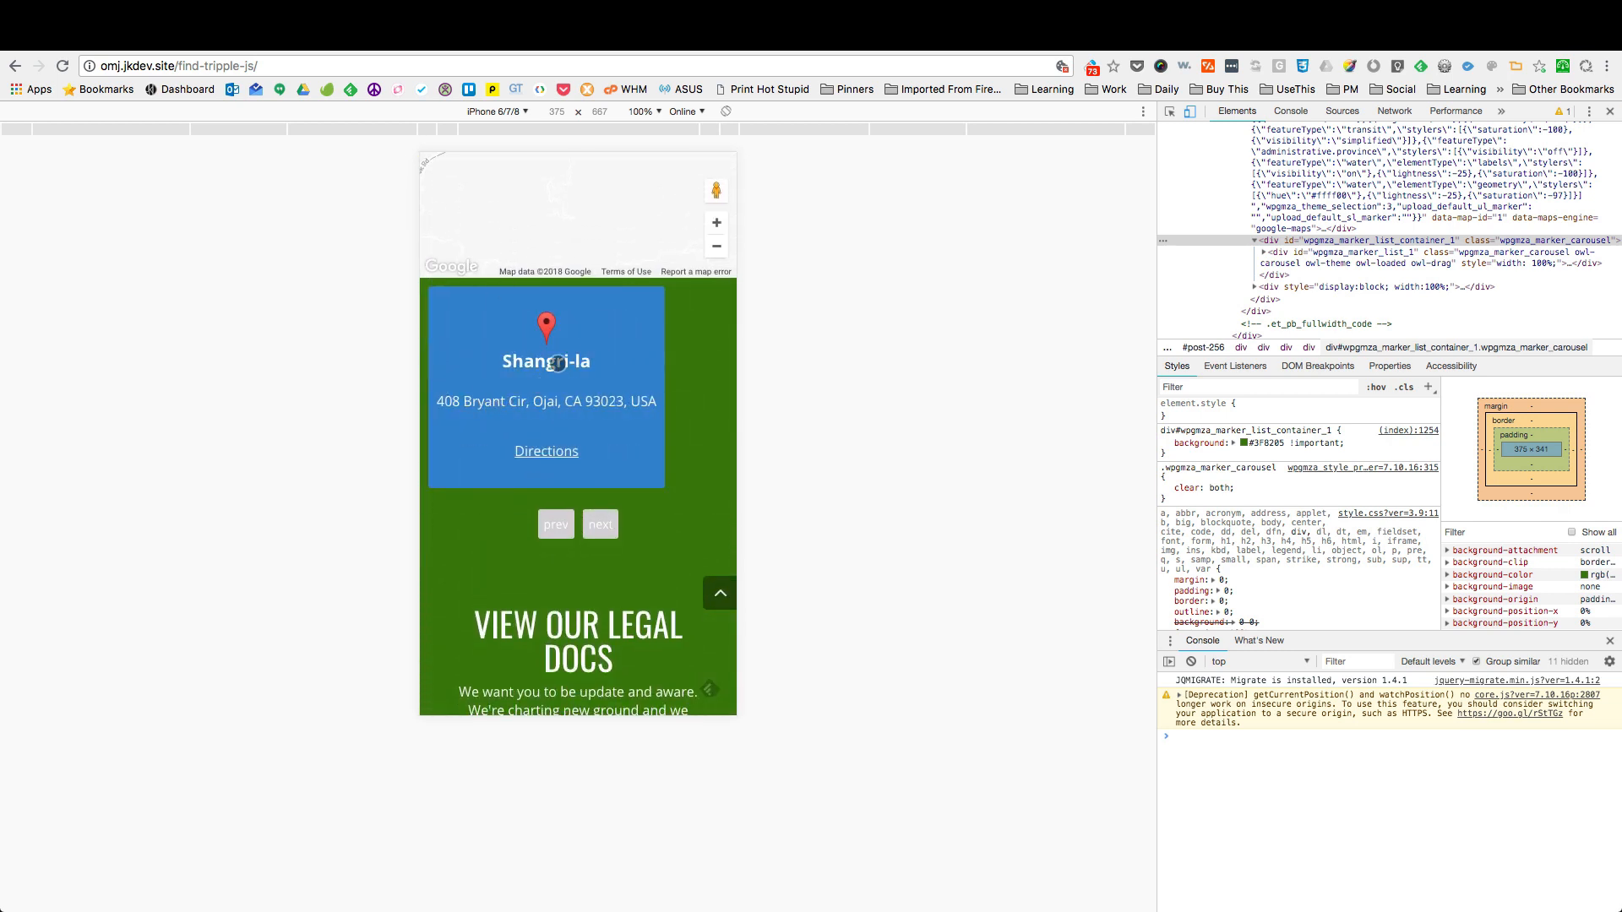
Step: Preview the marker carousel at iPhone 5/SE size and return the device view to iPhone 6/7/8
click(517, 114)
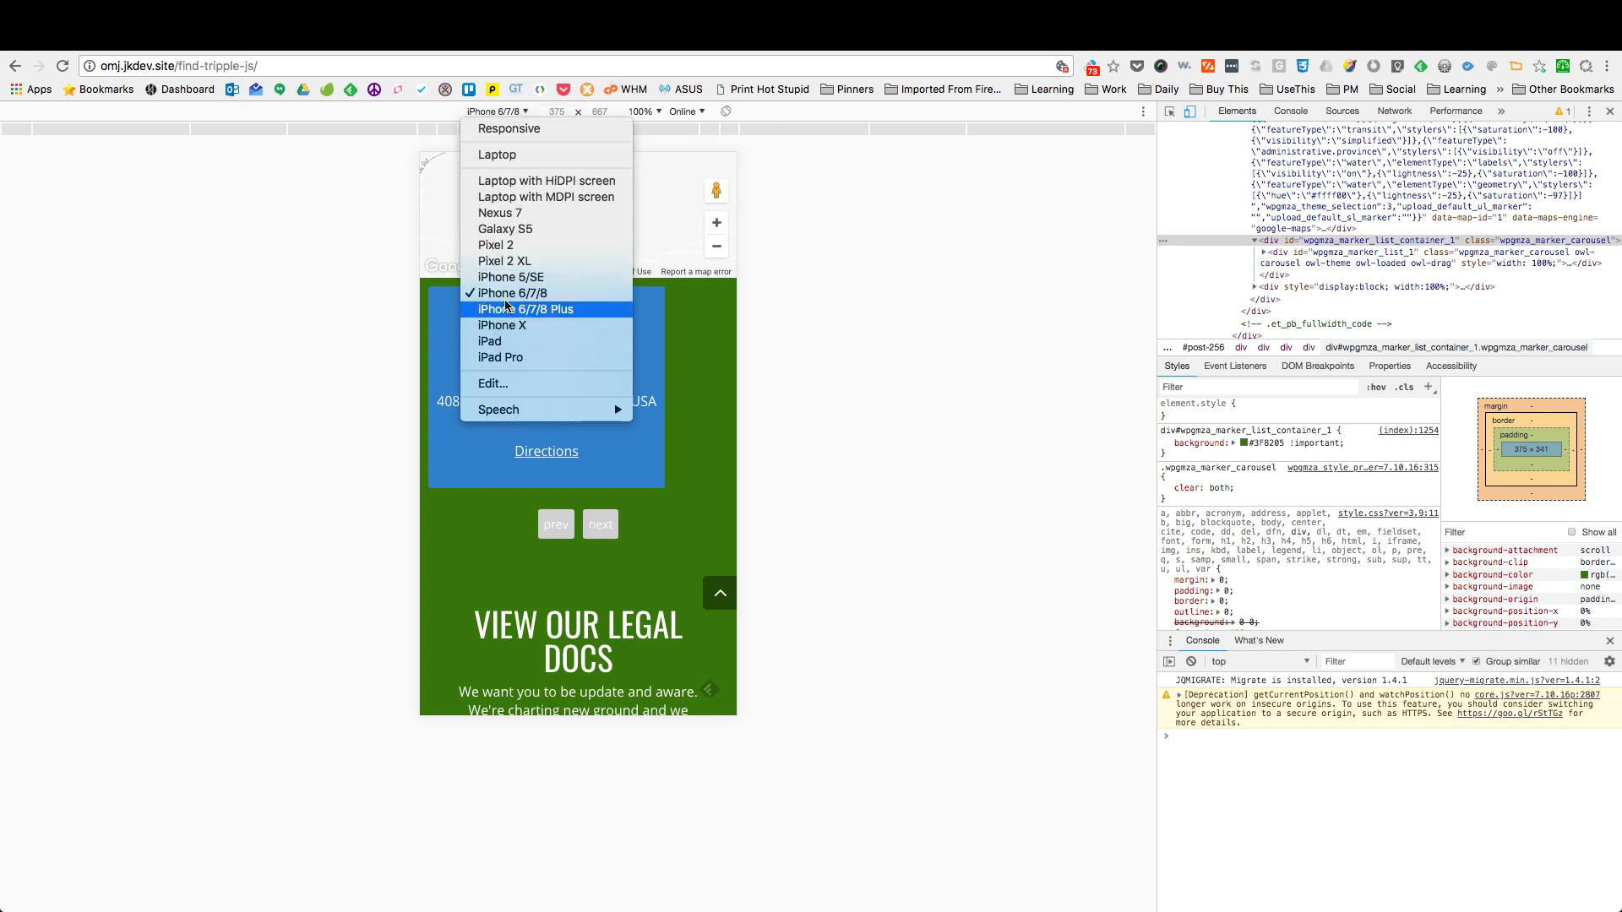
click(507, 277)
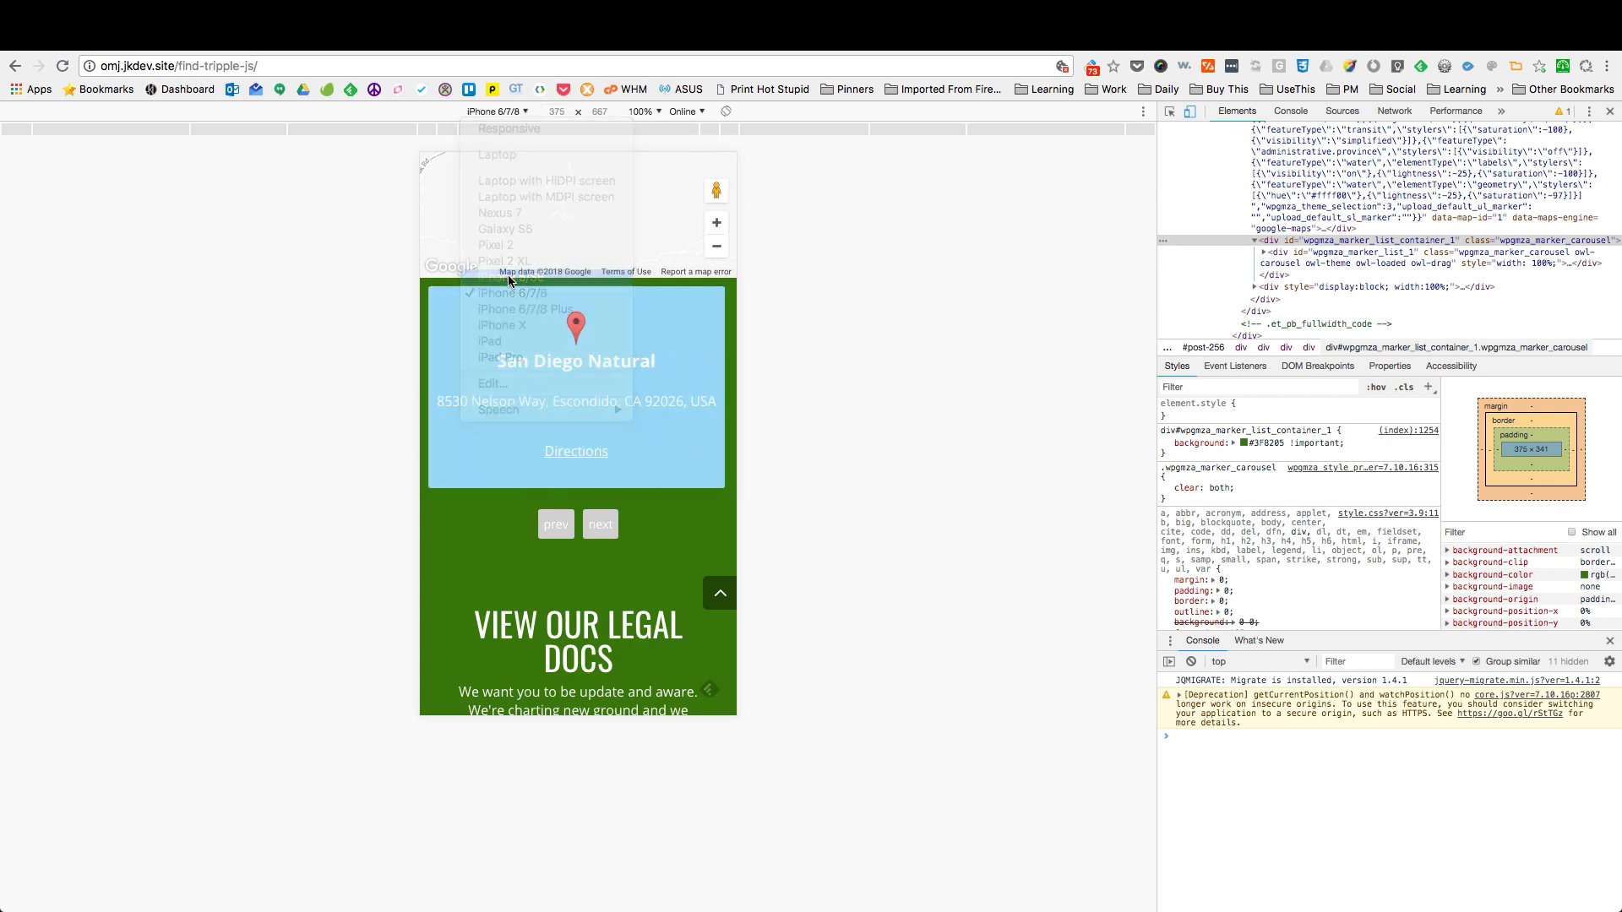
scroll(523, 458, down, 3)
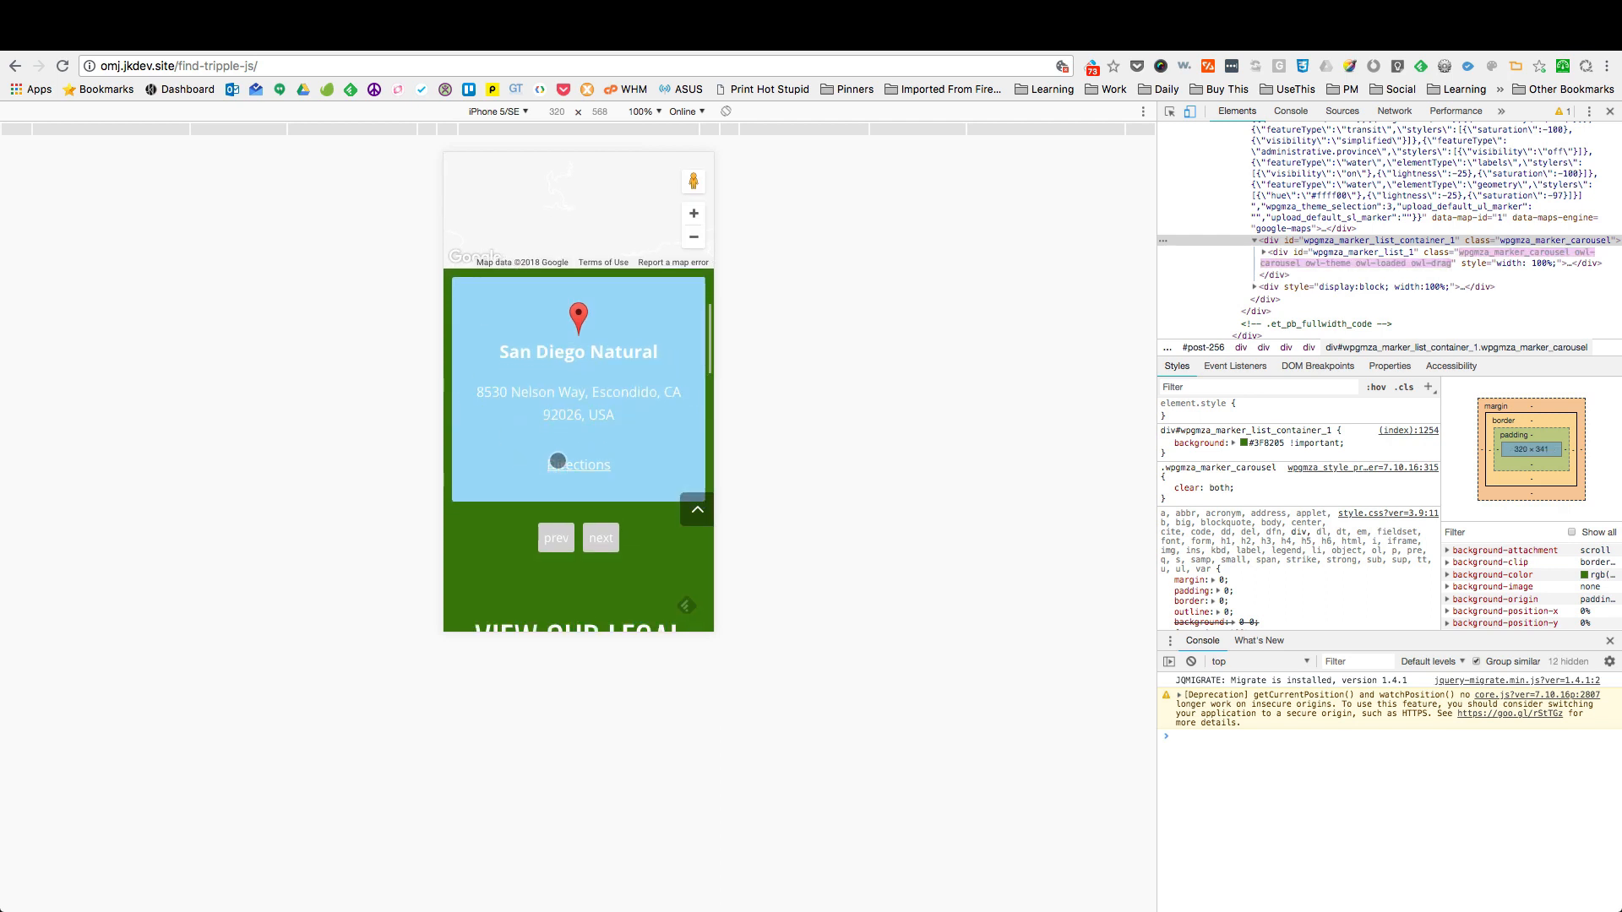
scroll(558, 460, up, 5)
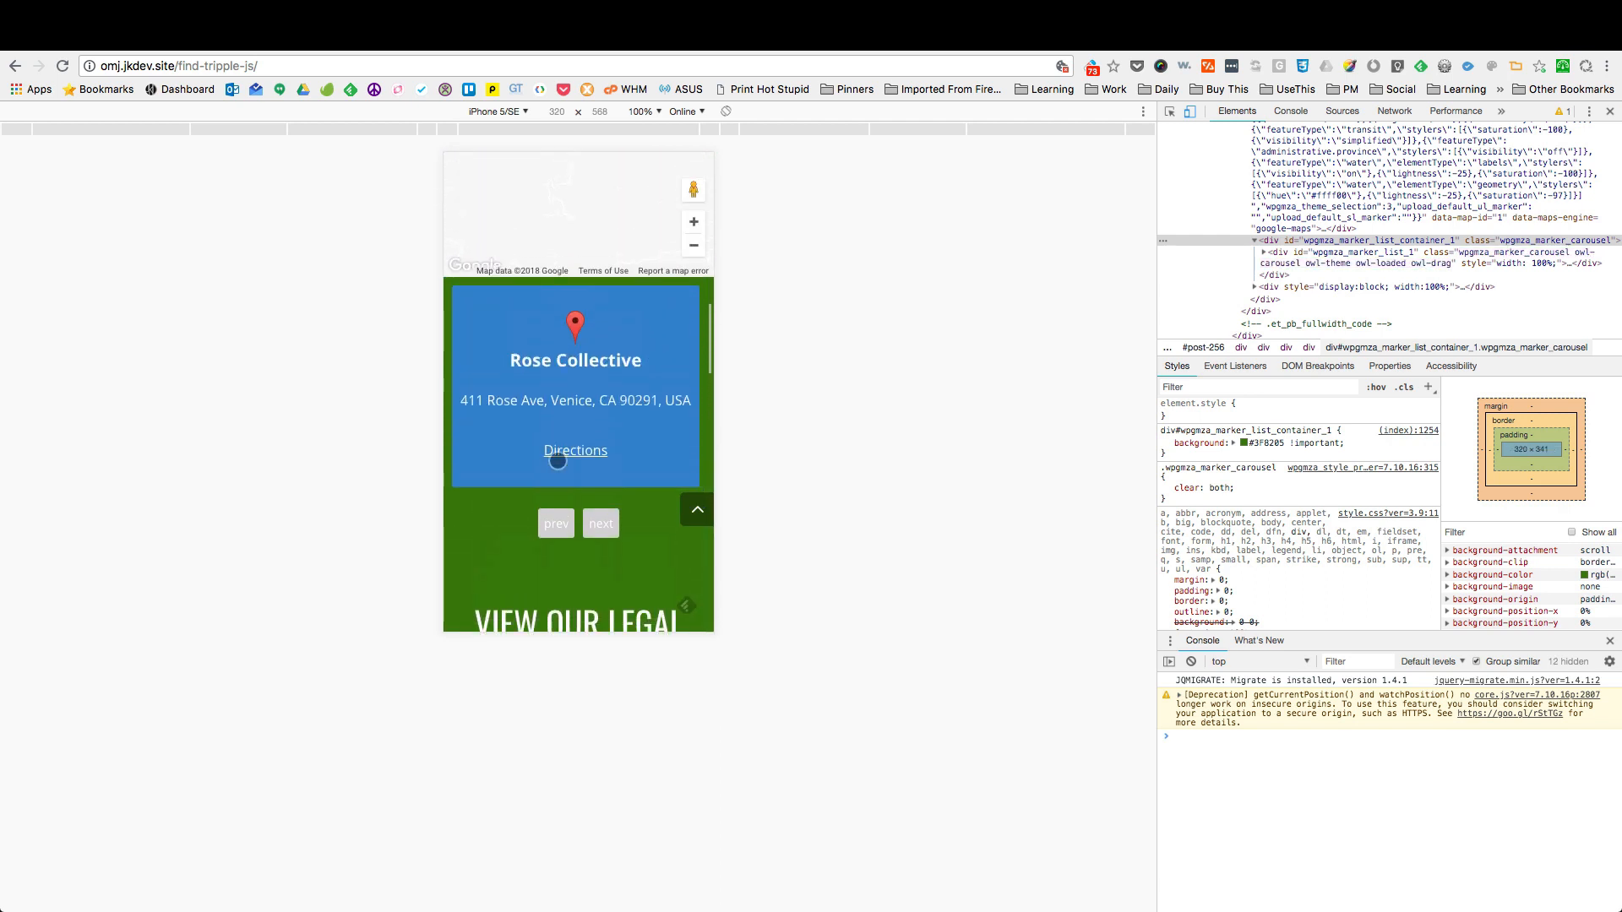
click(506, 112)
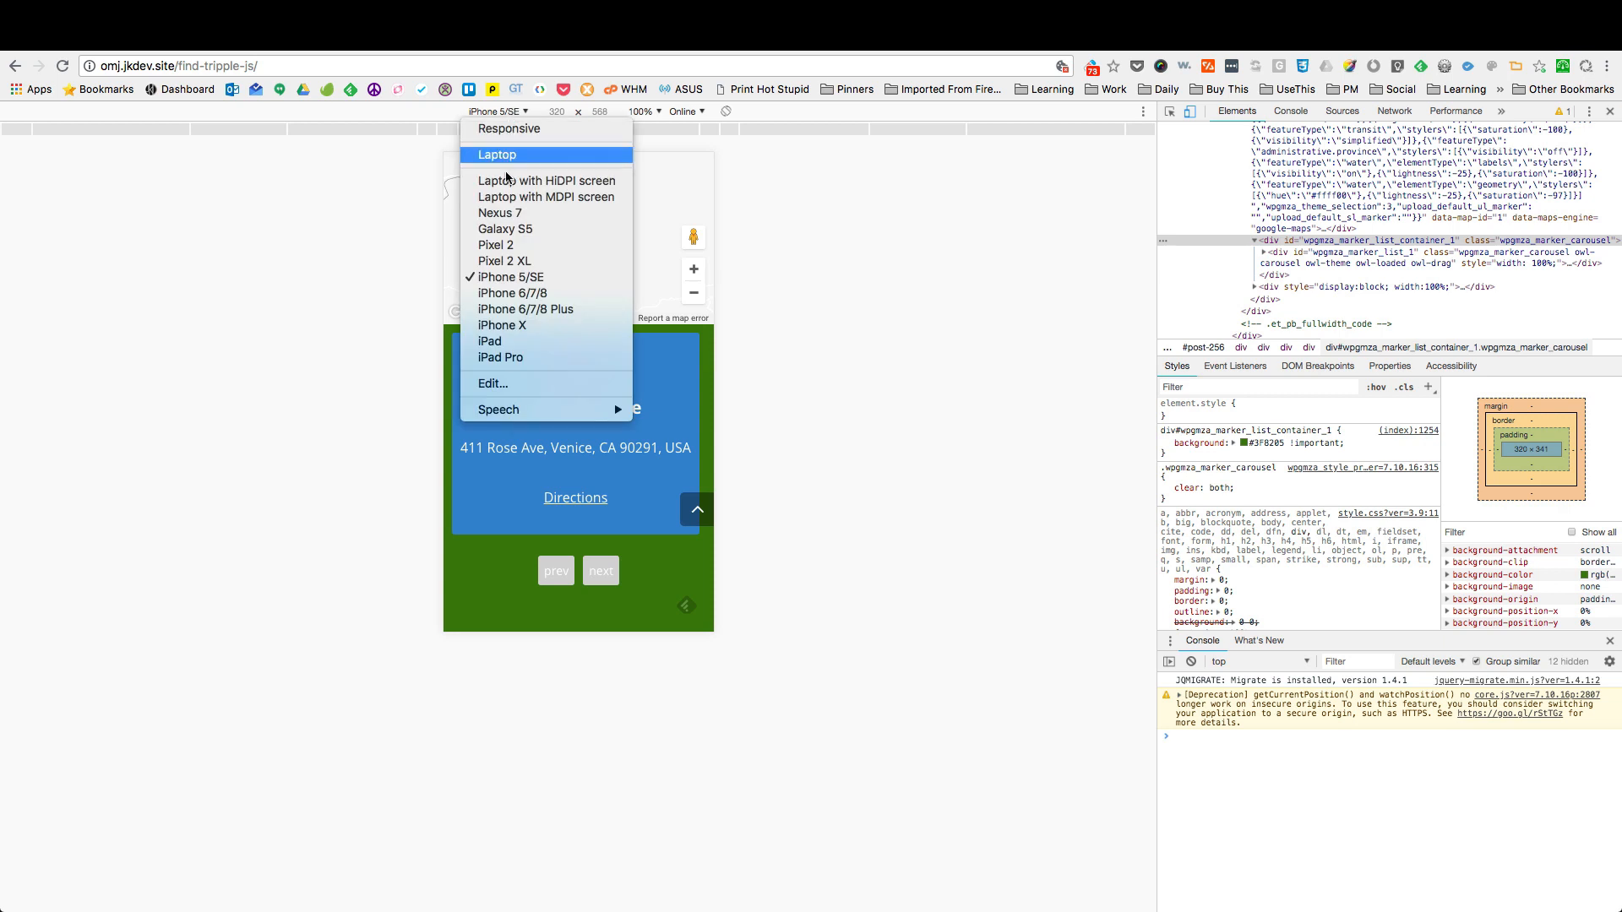
click(507, 294)
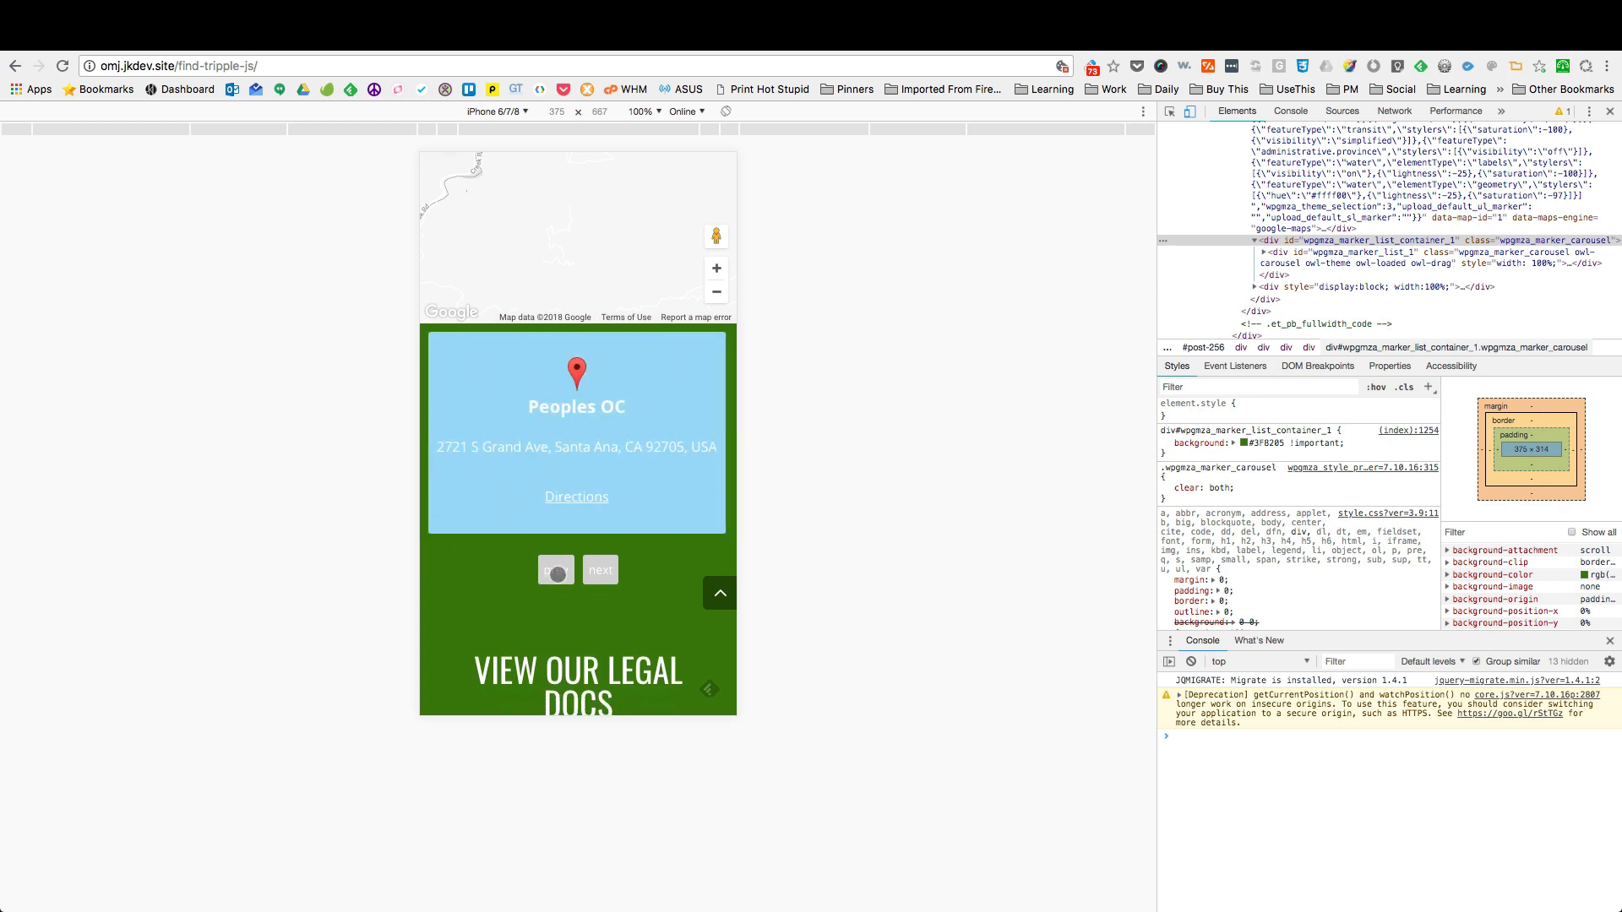
Step: Test the carousel's prev and next controls by moving back and forth between the marker cards
click(557, 575)
click(557, 602)
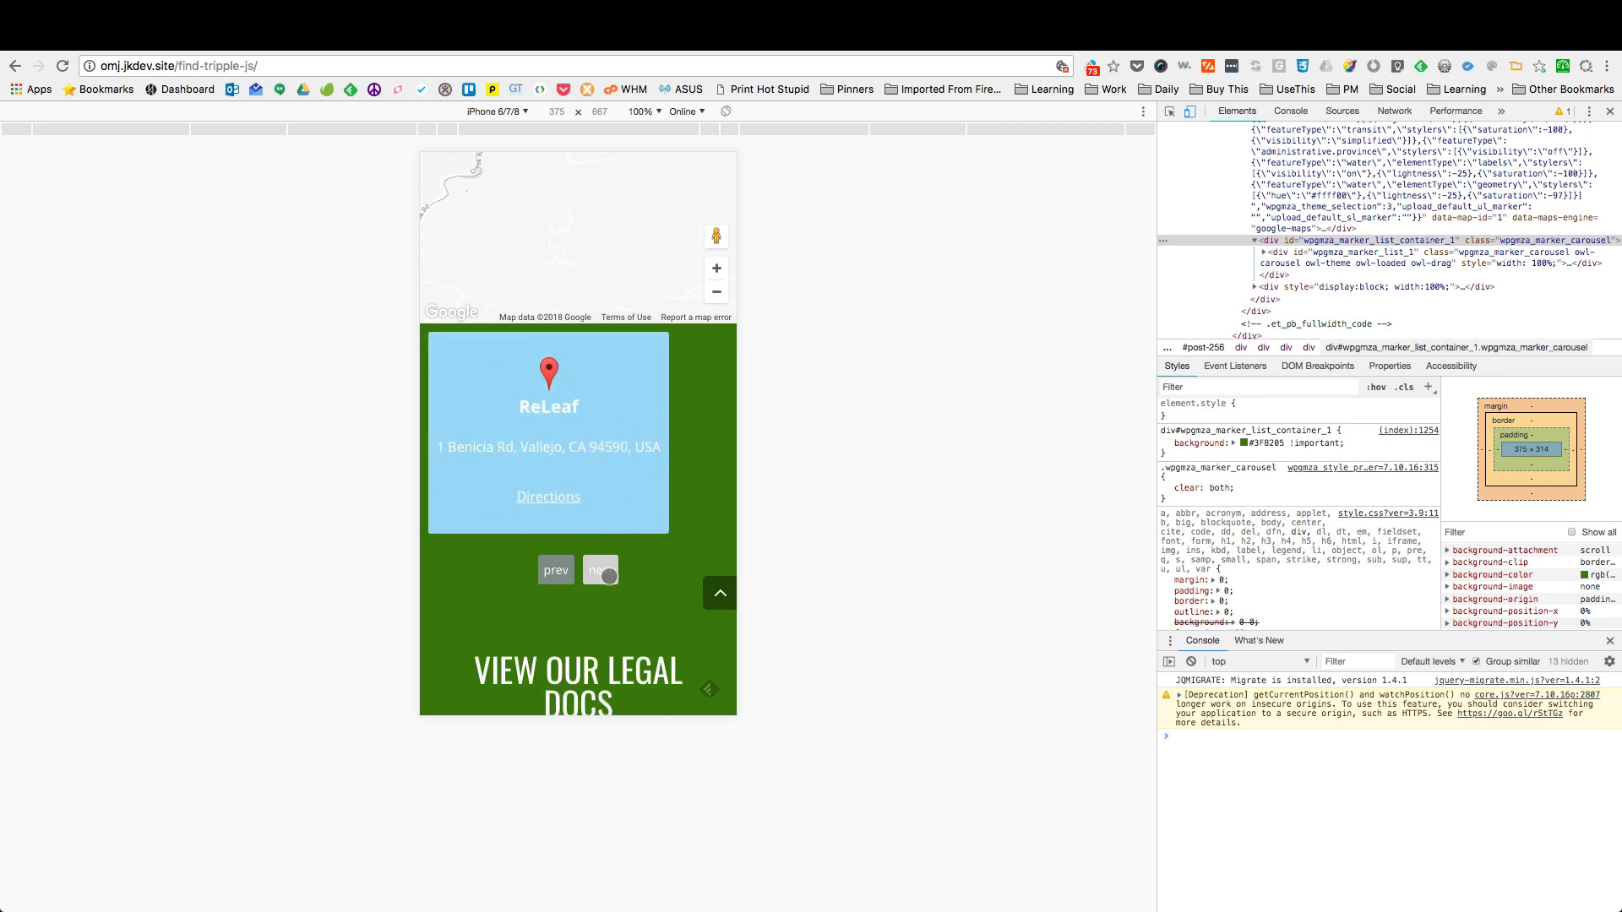
click(609, 576)
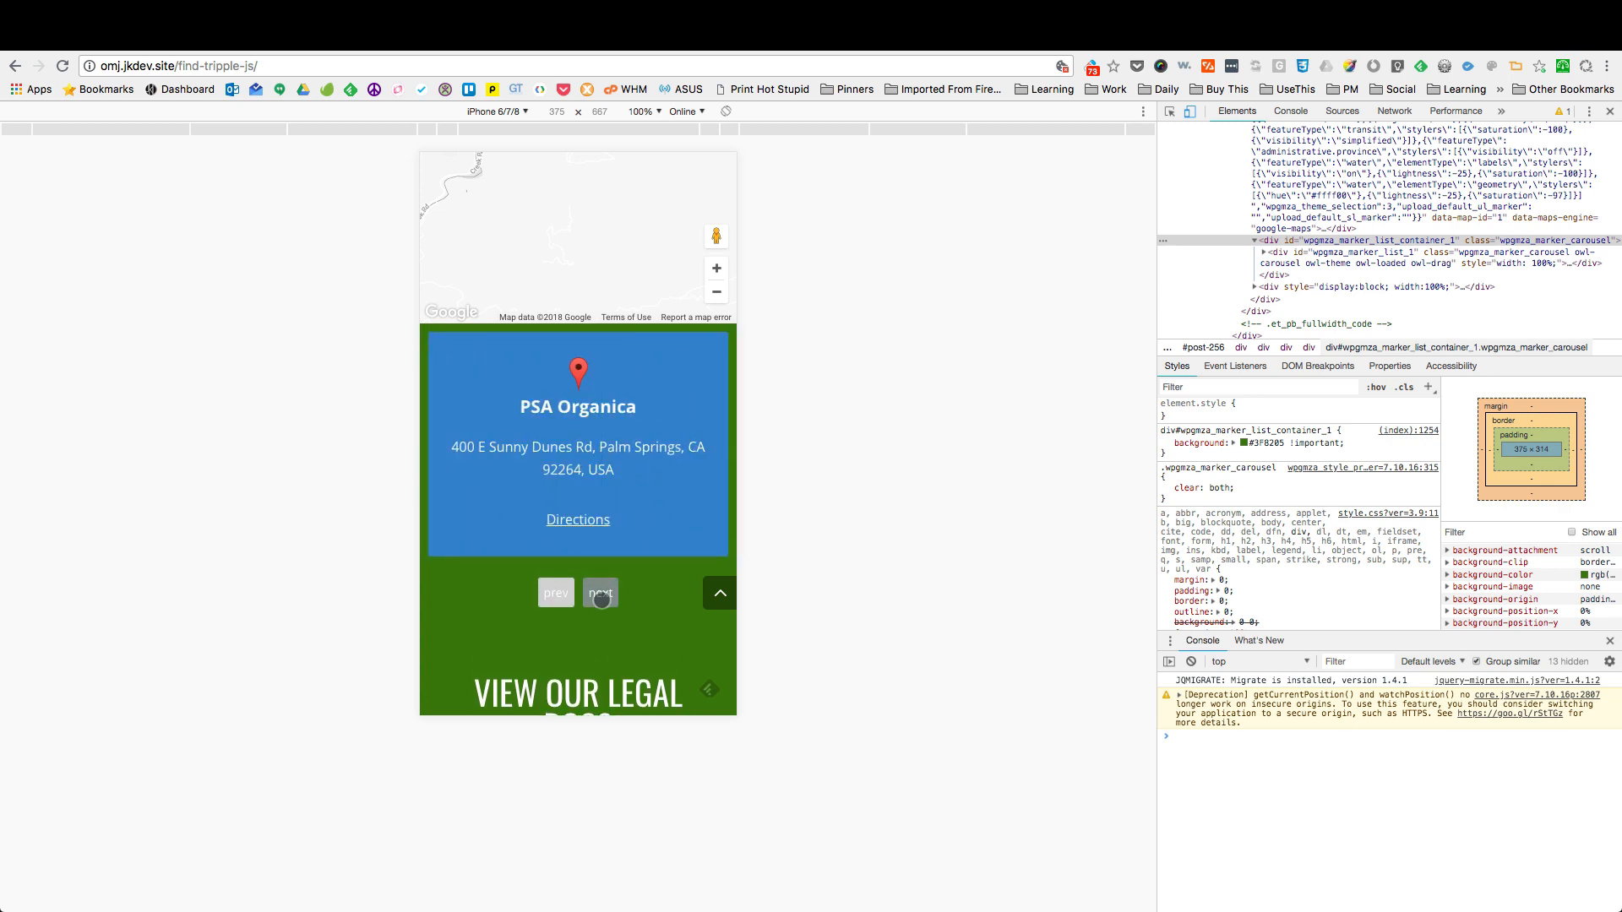
click(561, 595)
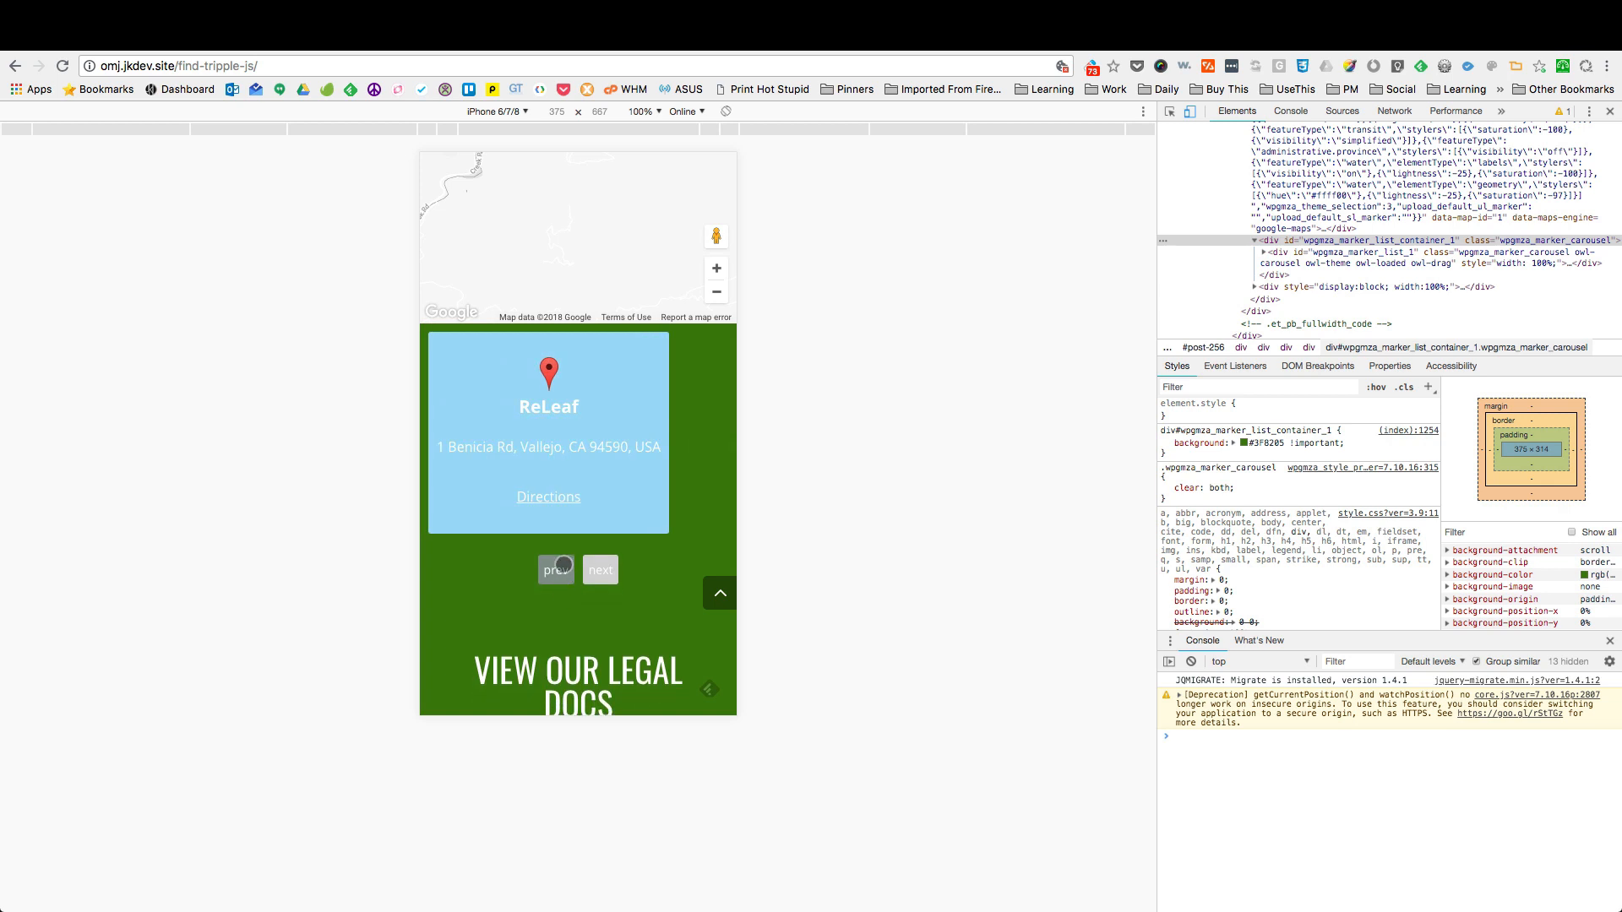
Step: Expand the marker carousel's markup in the inspector down to its owl-stage items
click(563, 566)
click(1267, 255)
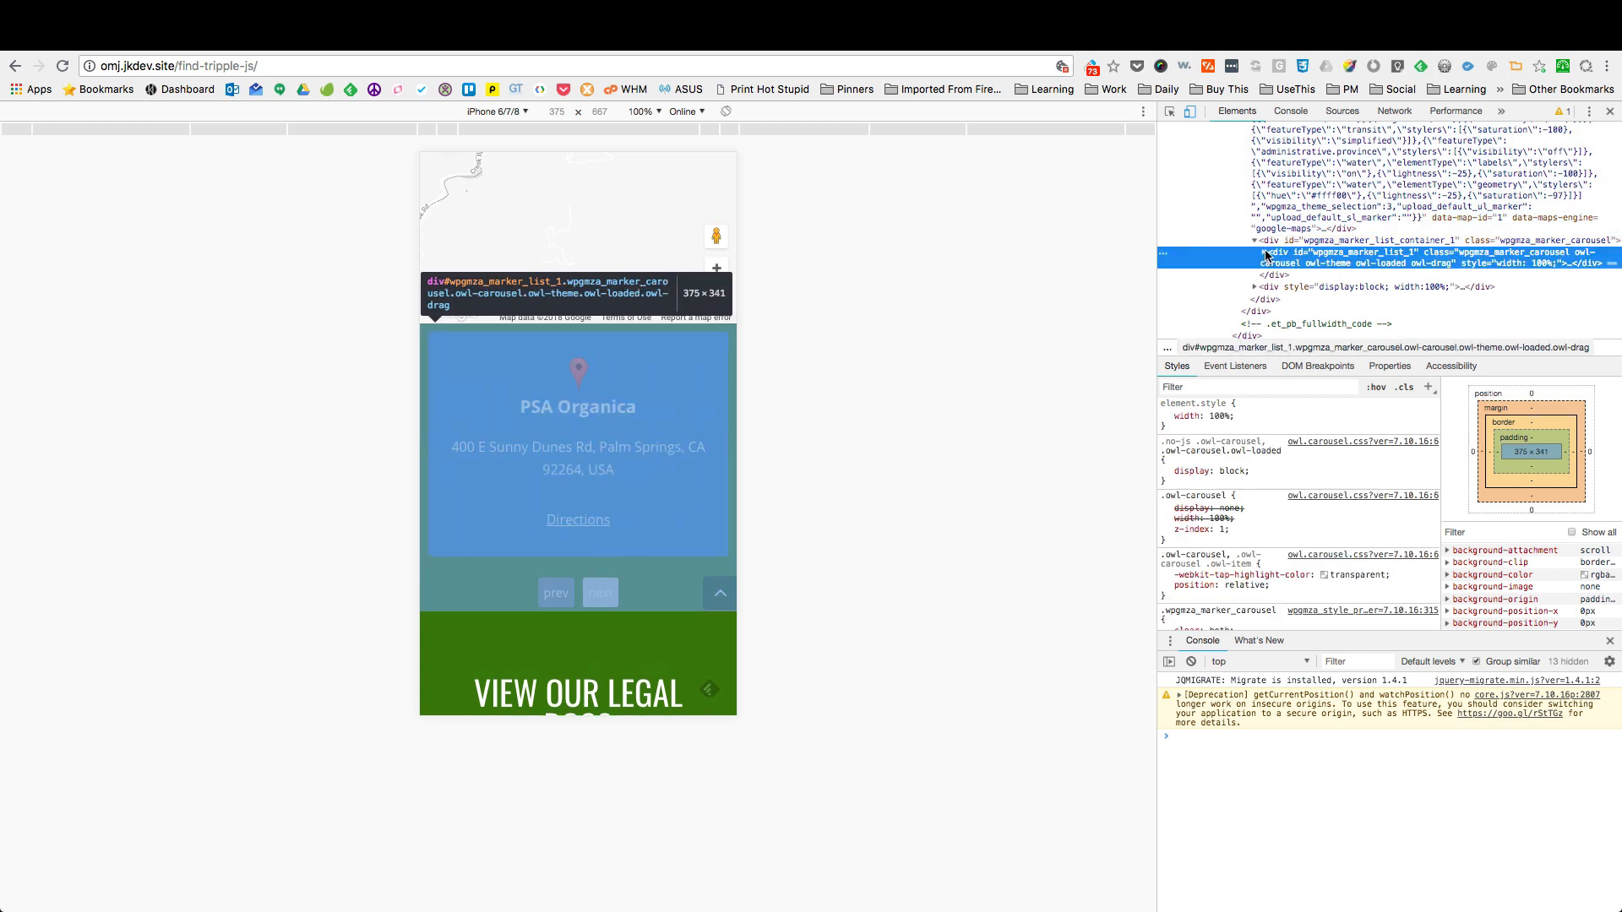
click(1265, 253)
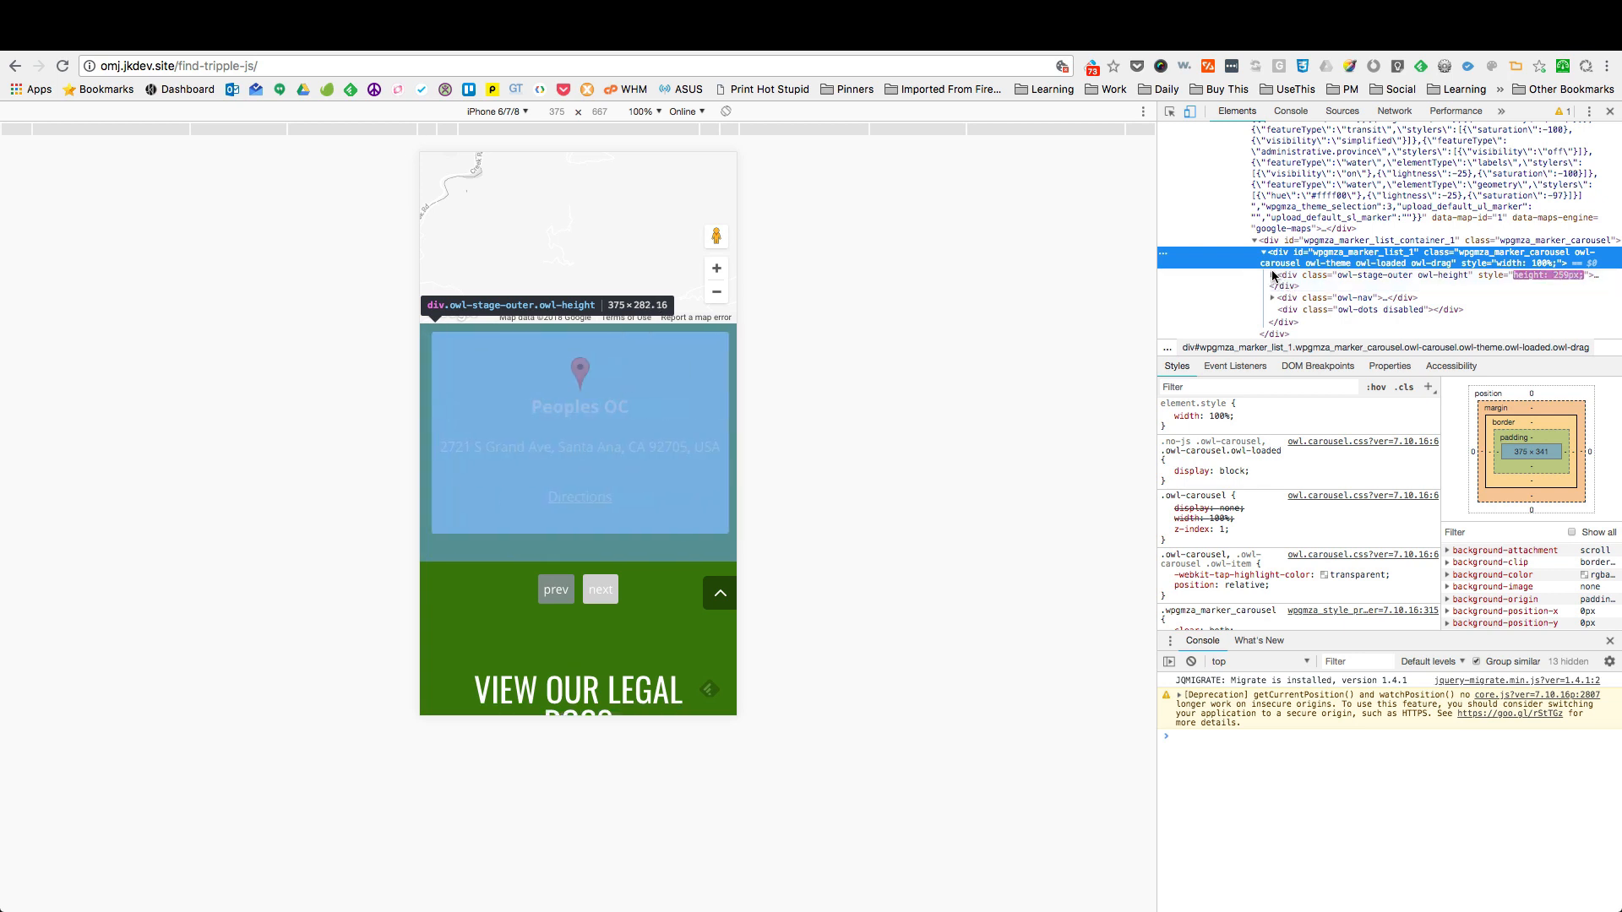
click(1273, 275)
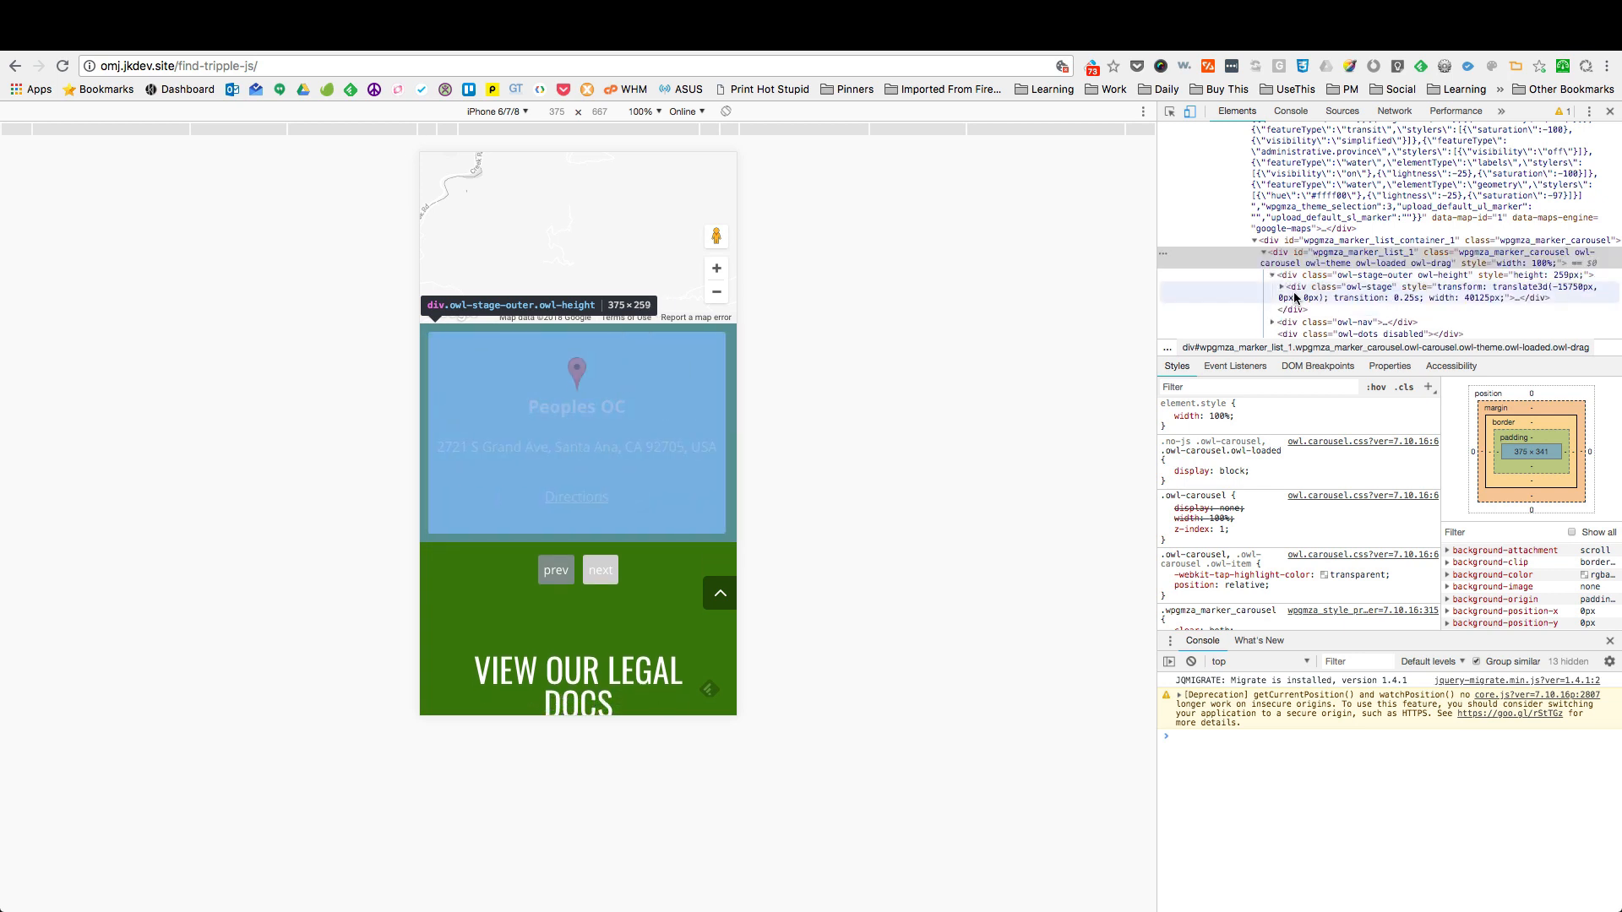
click(1283, 288)
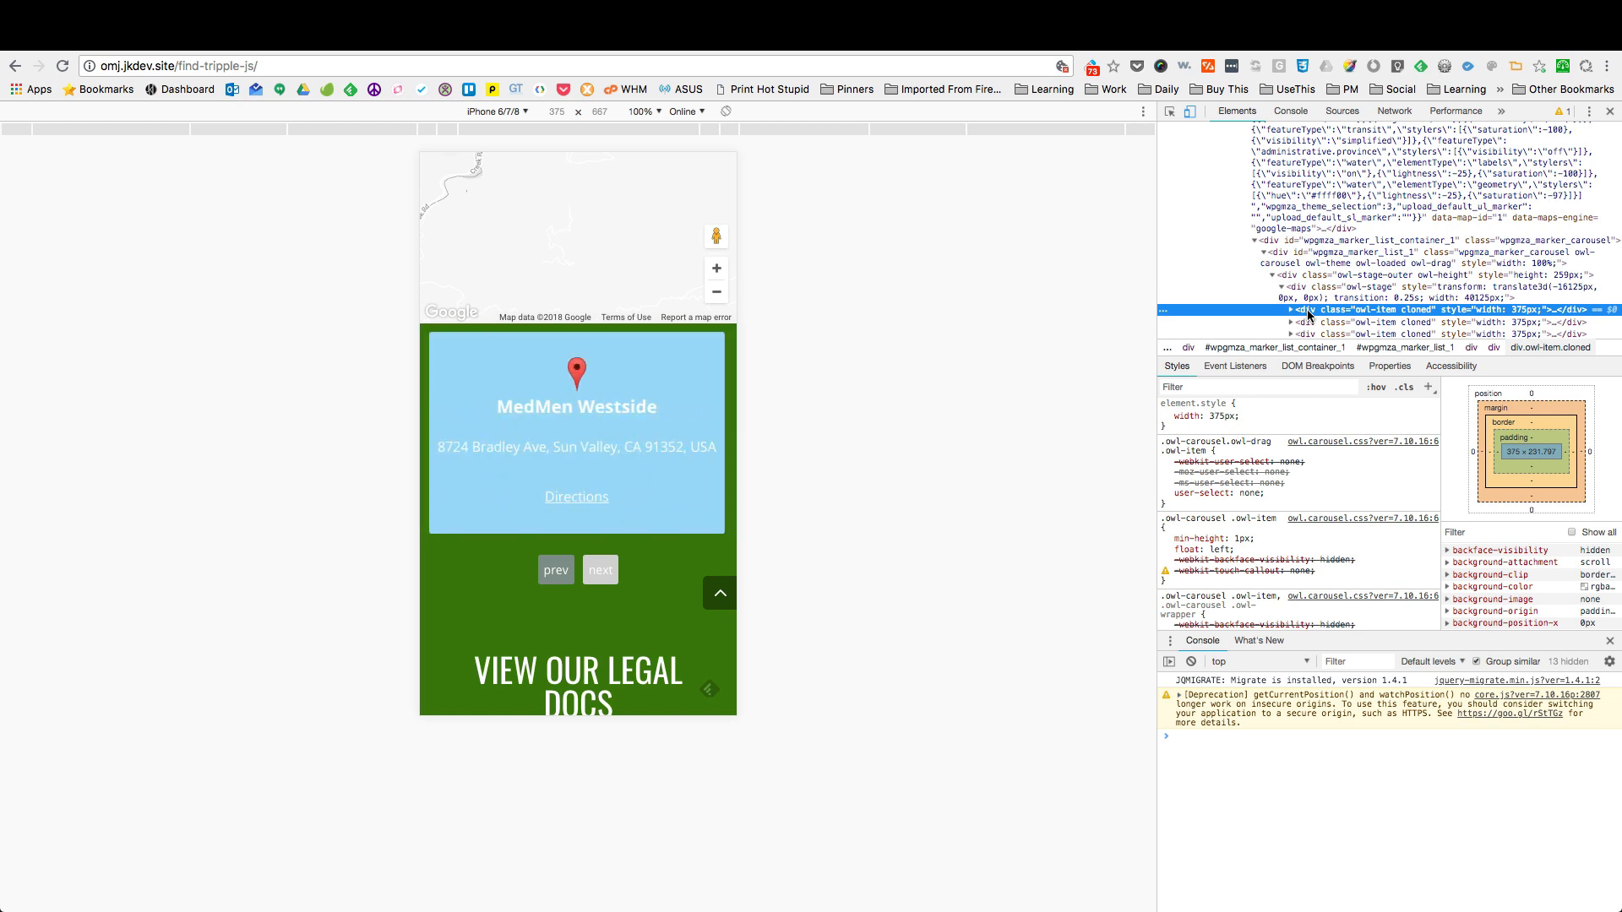
Step: Move back through the marker cards to compare their widths in the carousel
click(565, 562)
click(565, 563)
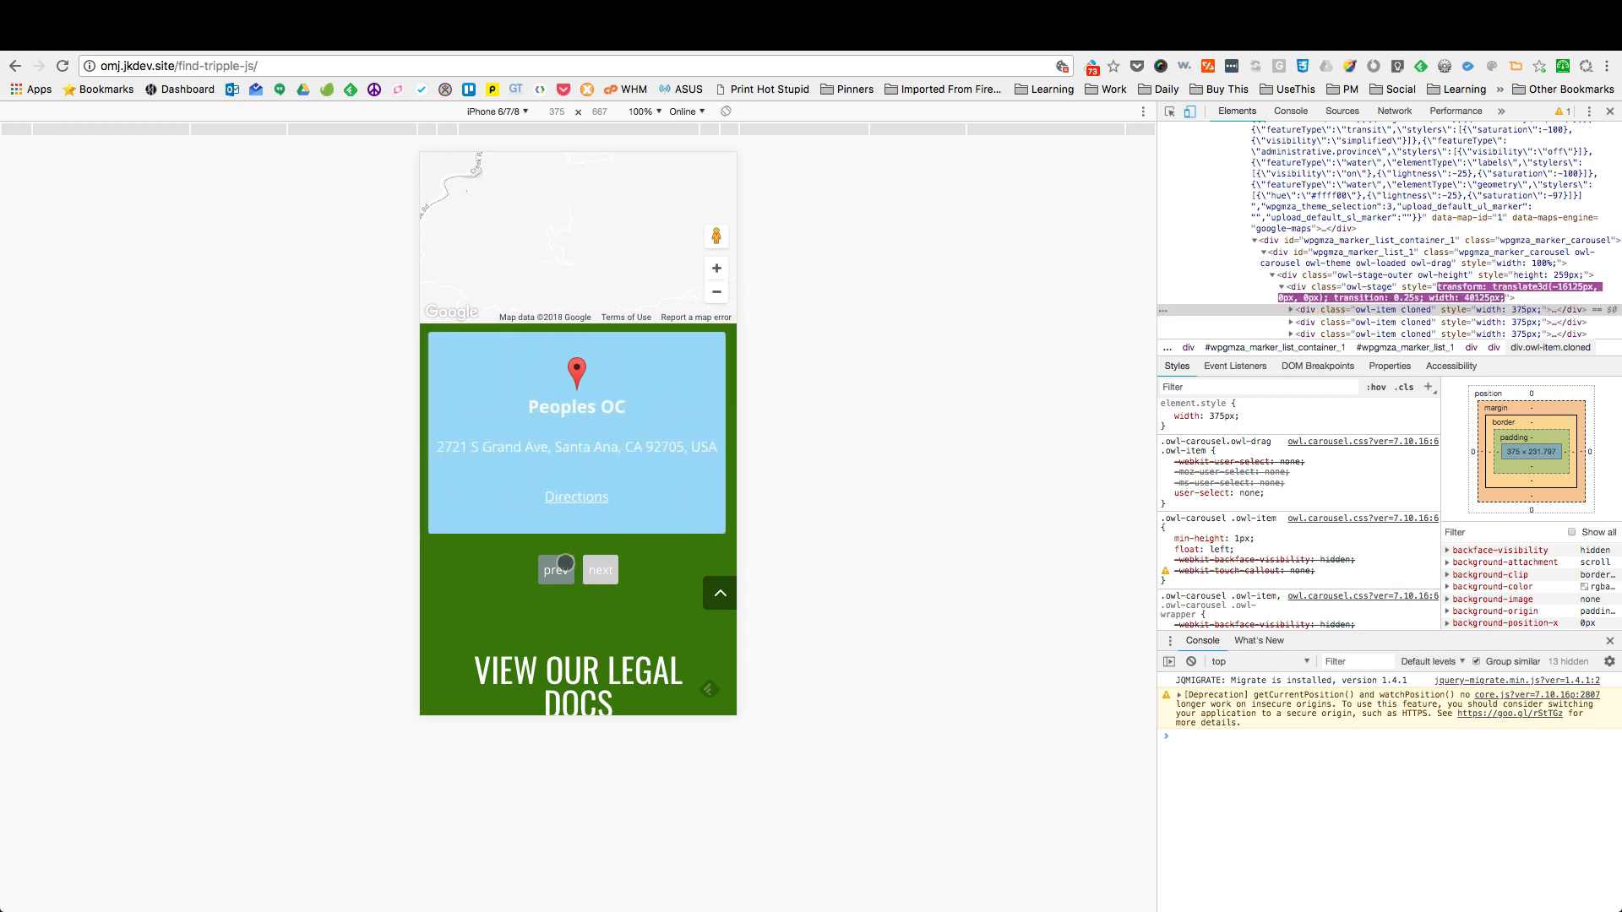
click(566, 563)
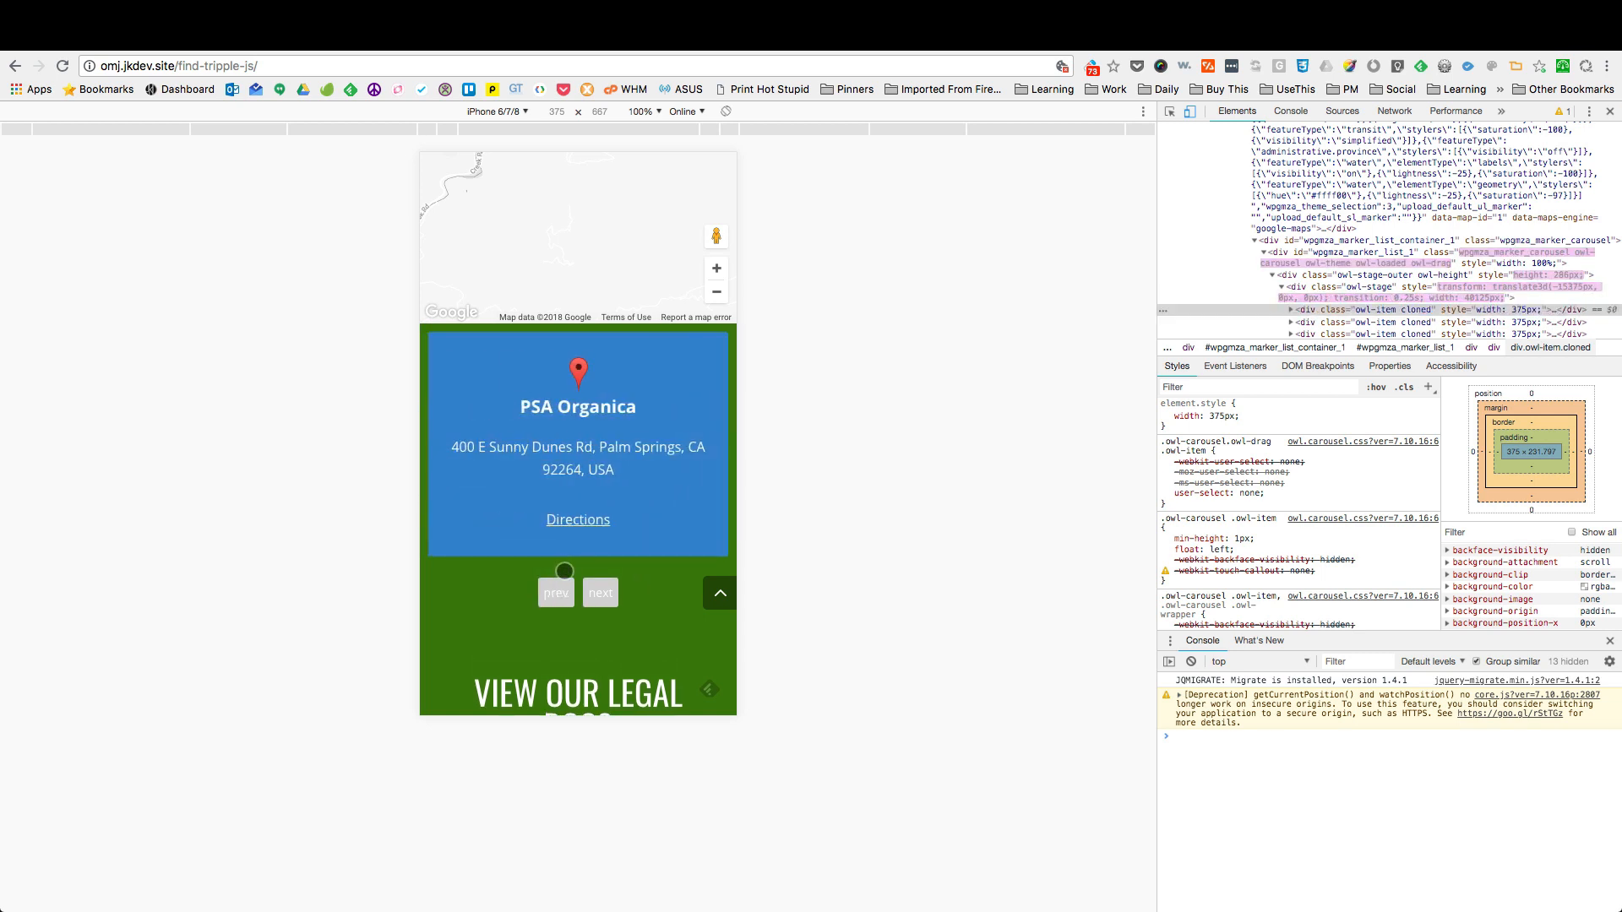
click(559, 592)
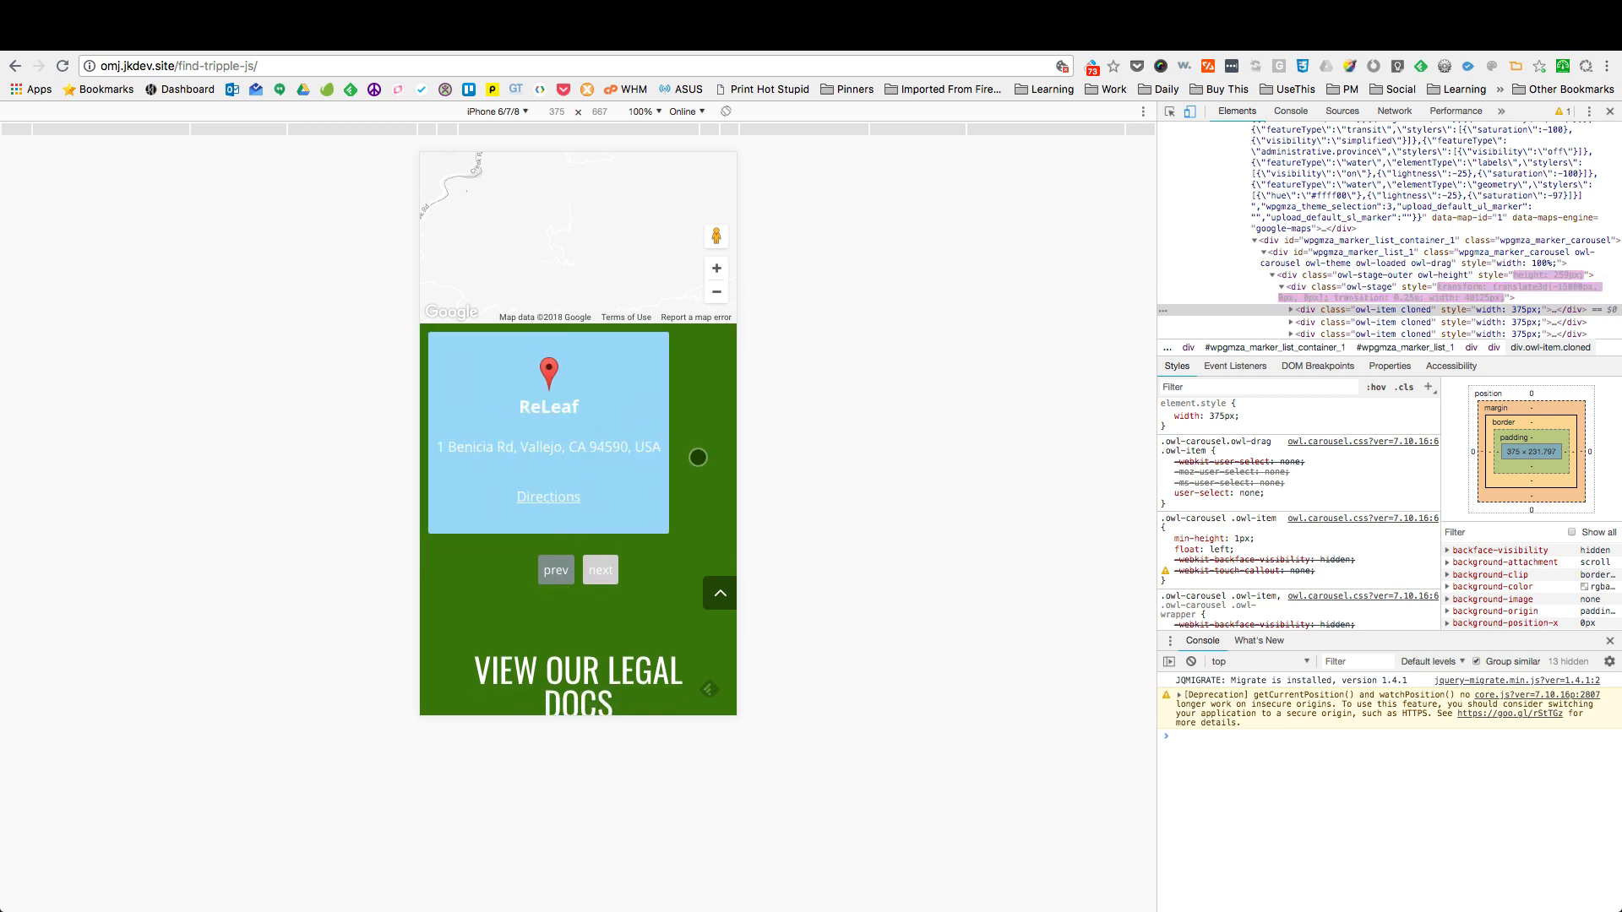
Step: Inspect the cloned owl-item elements in the carousel markup and swipe the carousel to another marker card
click(1328, 310)
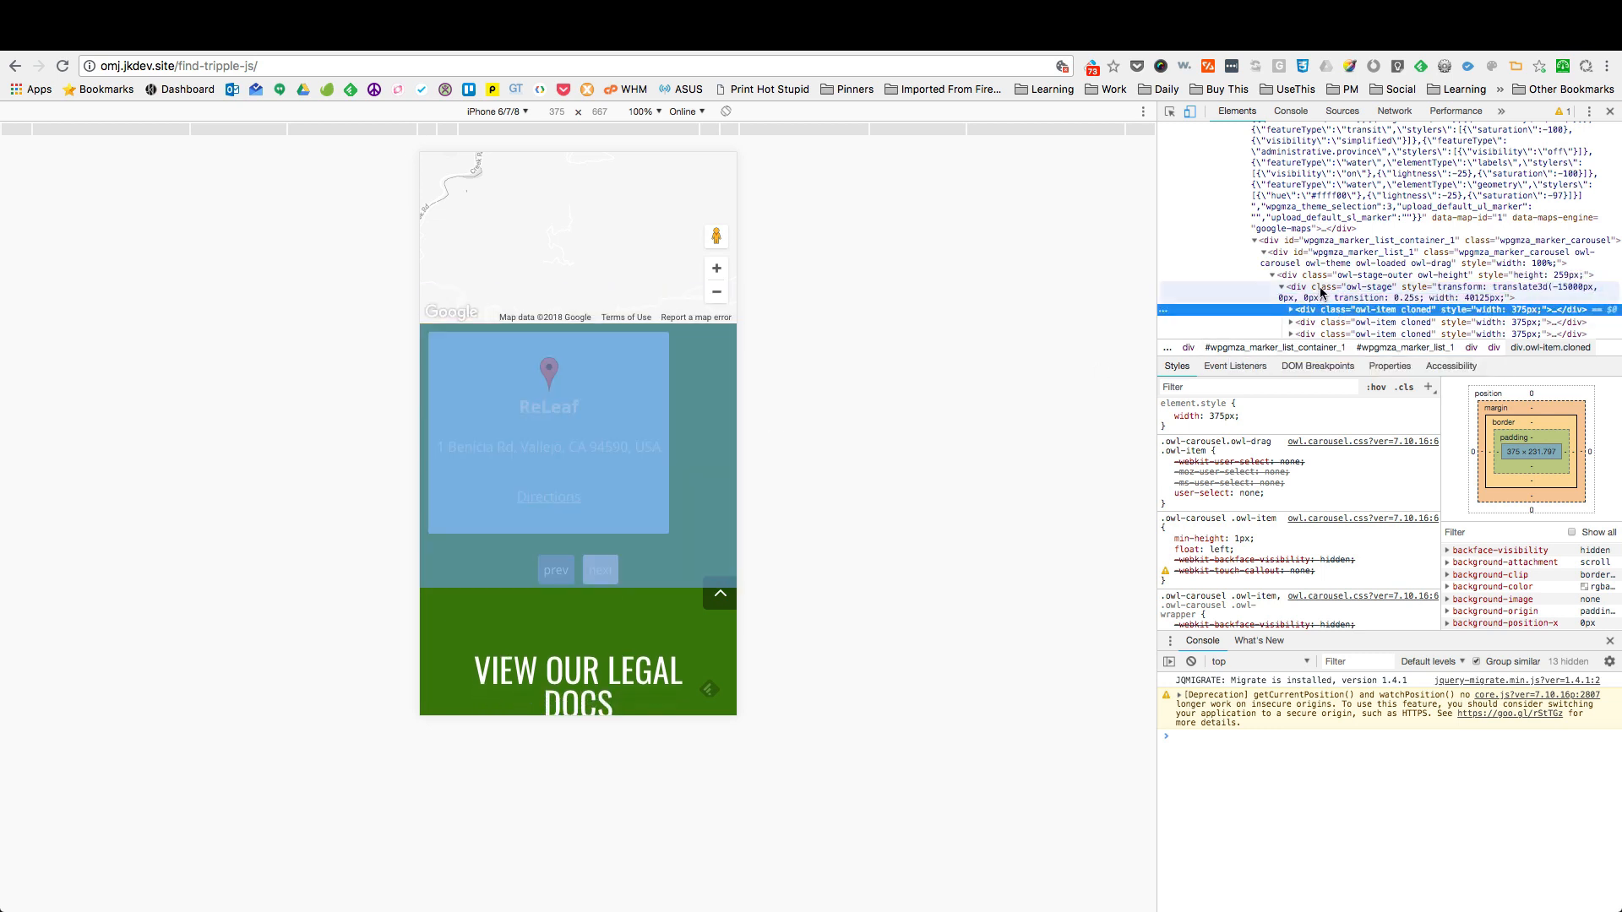
click(1290, 322)
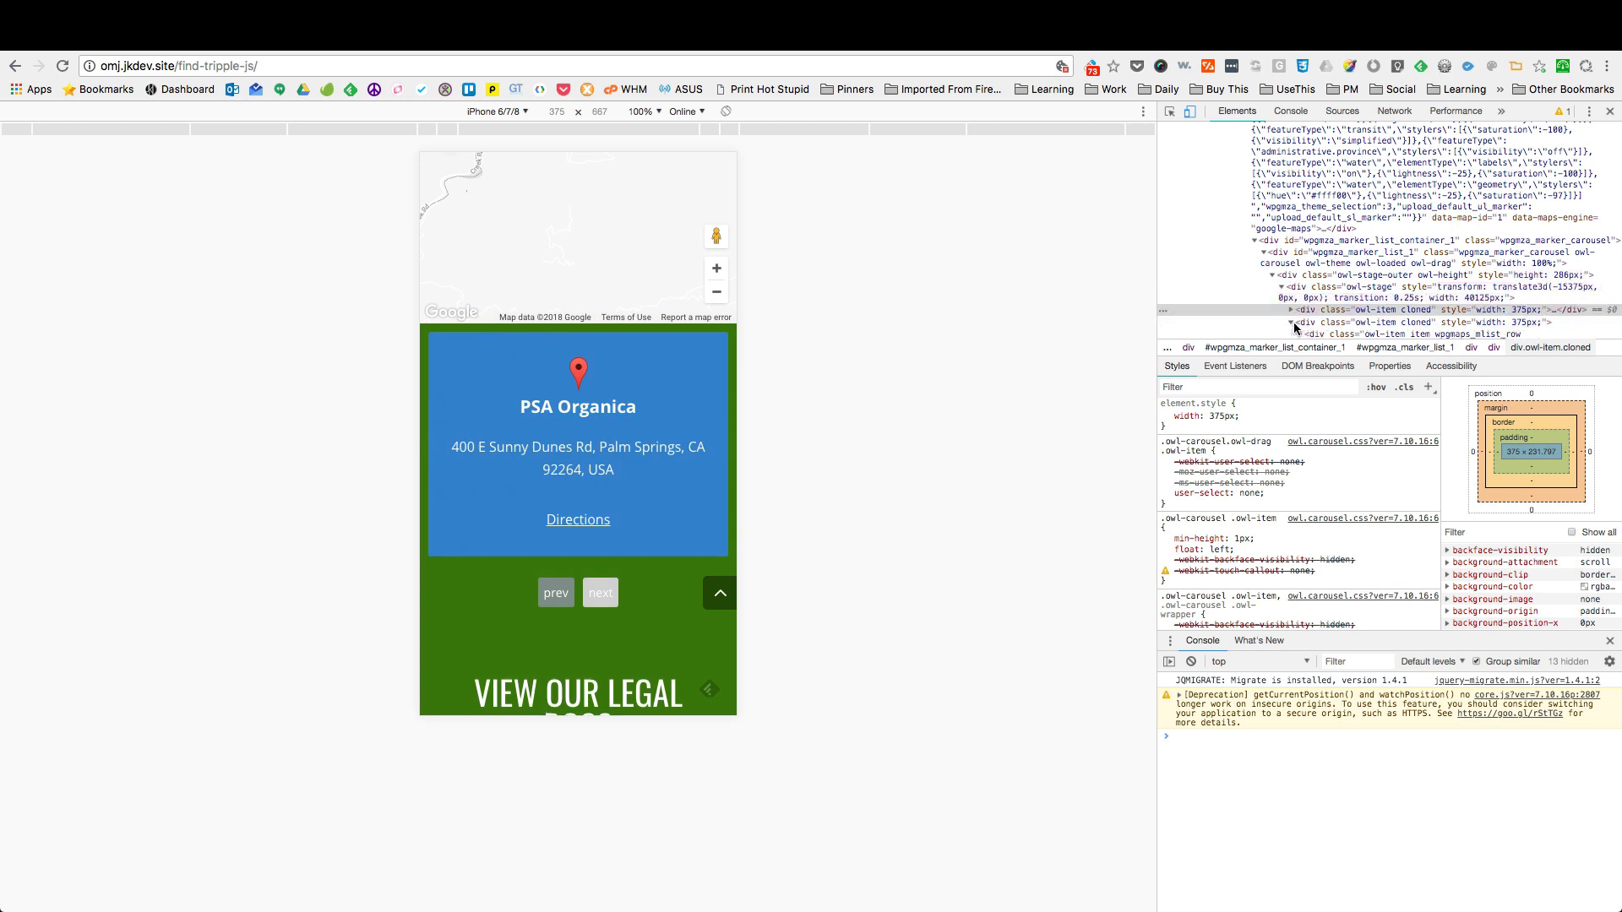
scroll(1309, 287, down, 2)
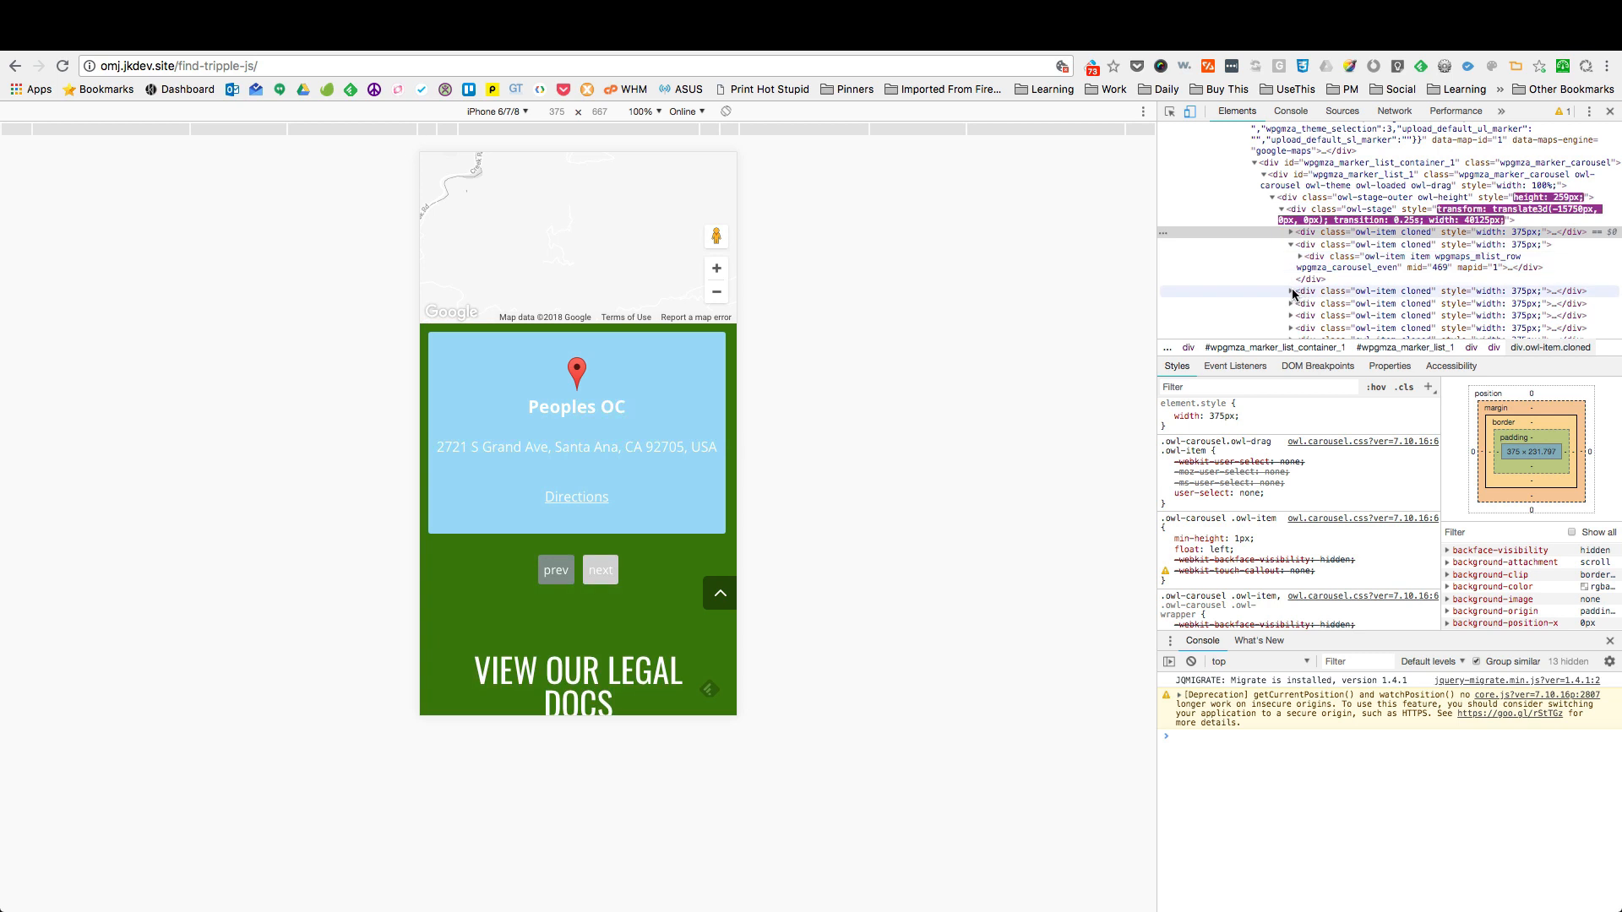
scroll(633, 536, down, 4)
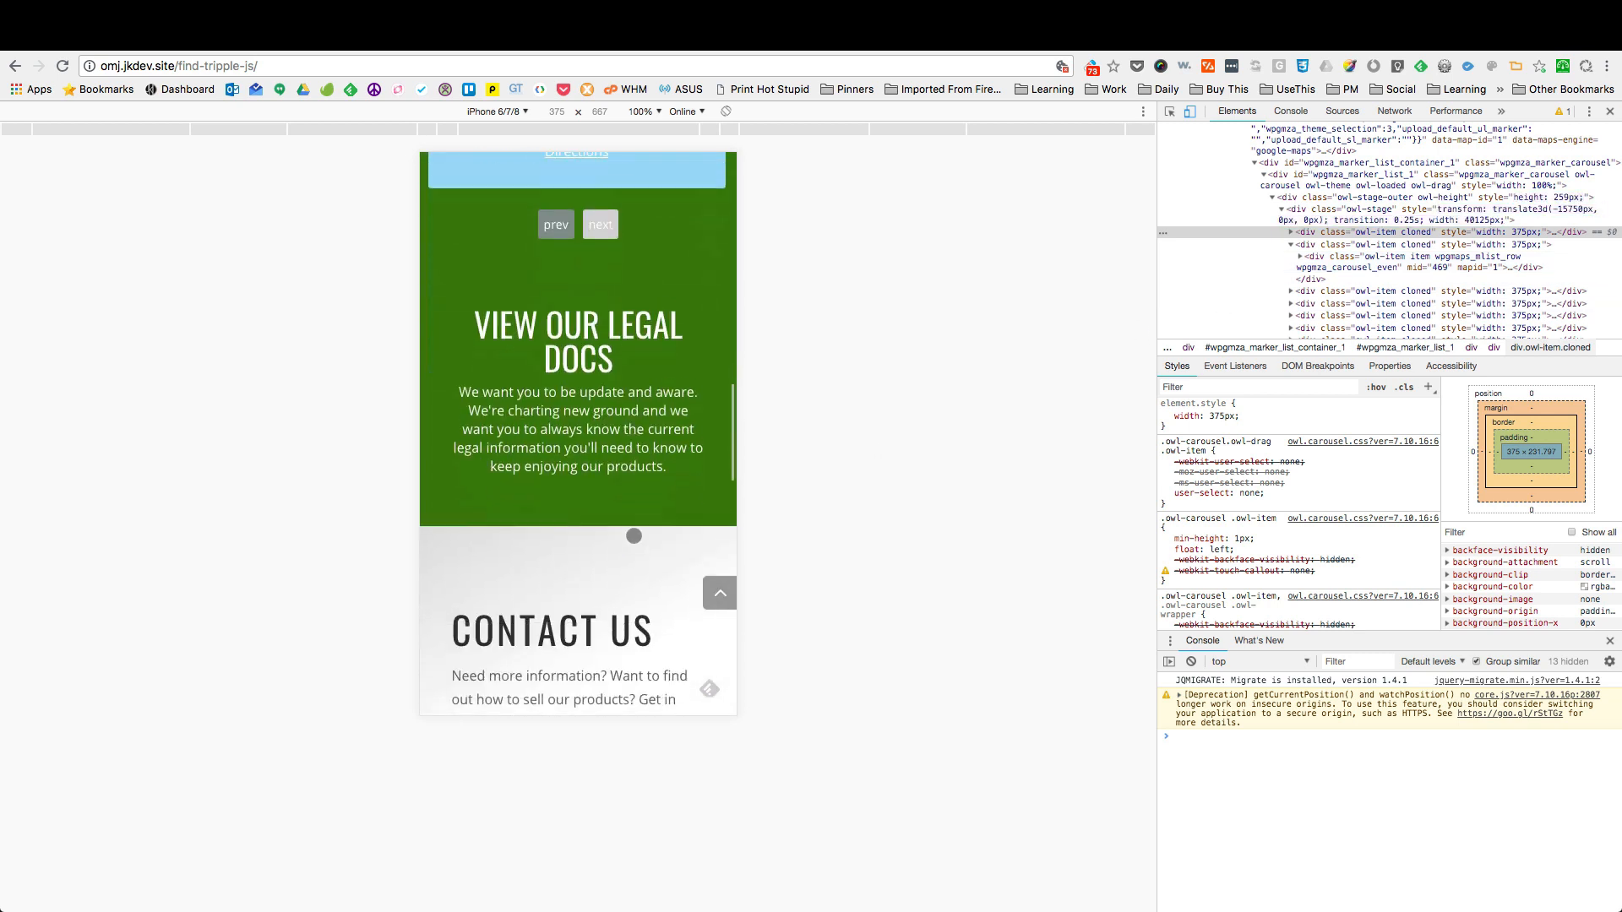
scroll(633, 536, up, 4)
drag(559, 440, 530, 438)
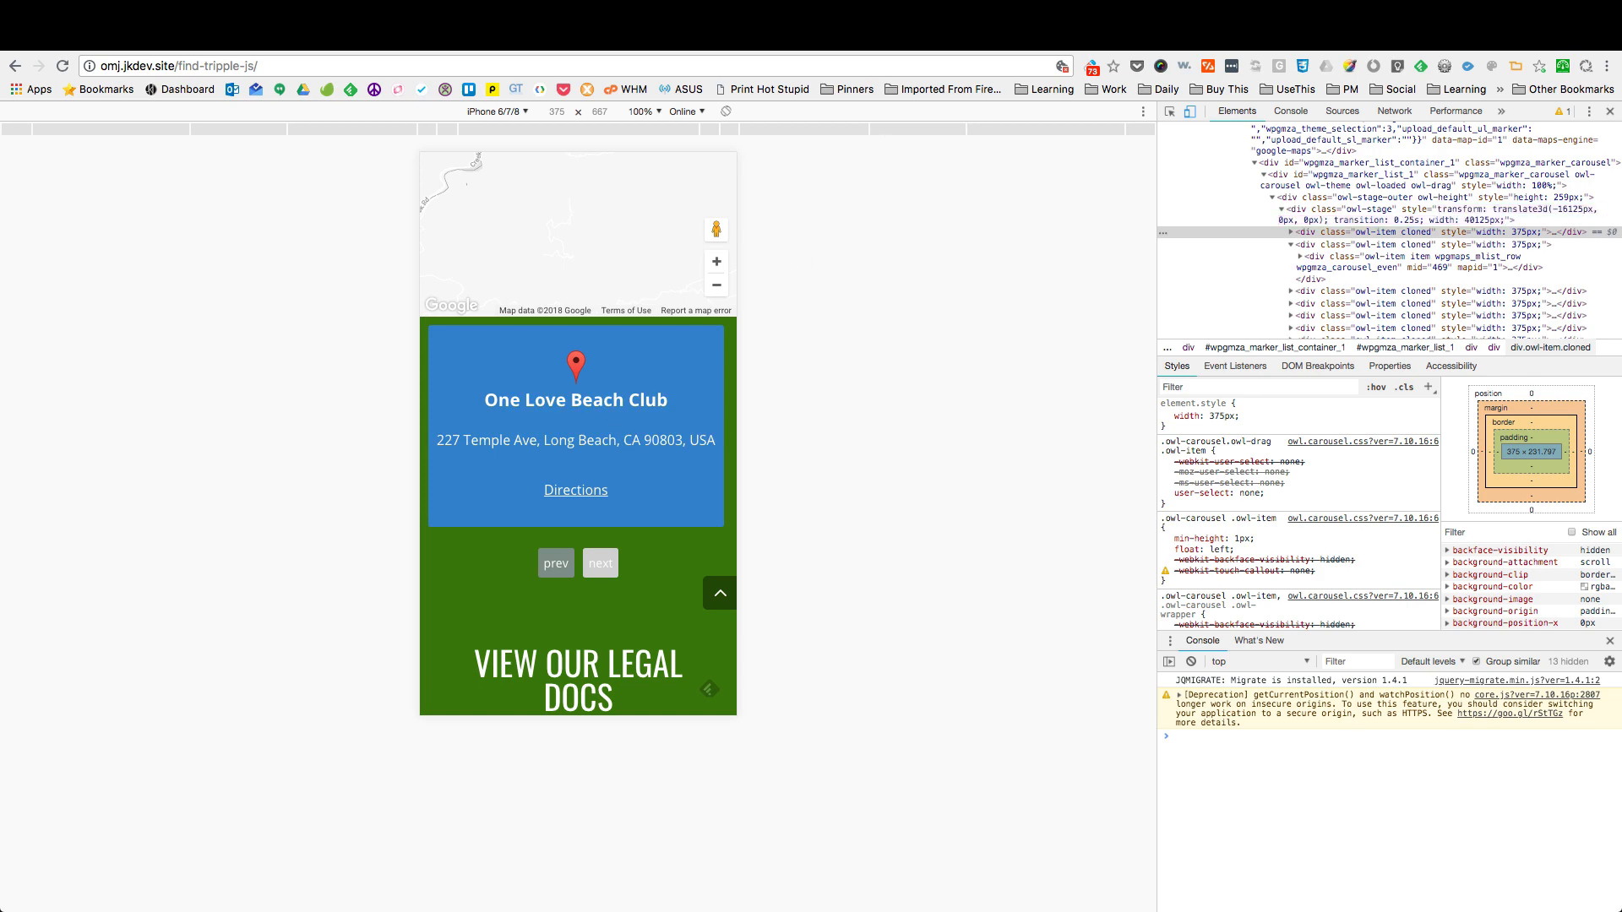
Step: Set the Find Tripple J map's marker listing style to No marker listing and save the map
key(ctrl+Tab)
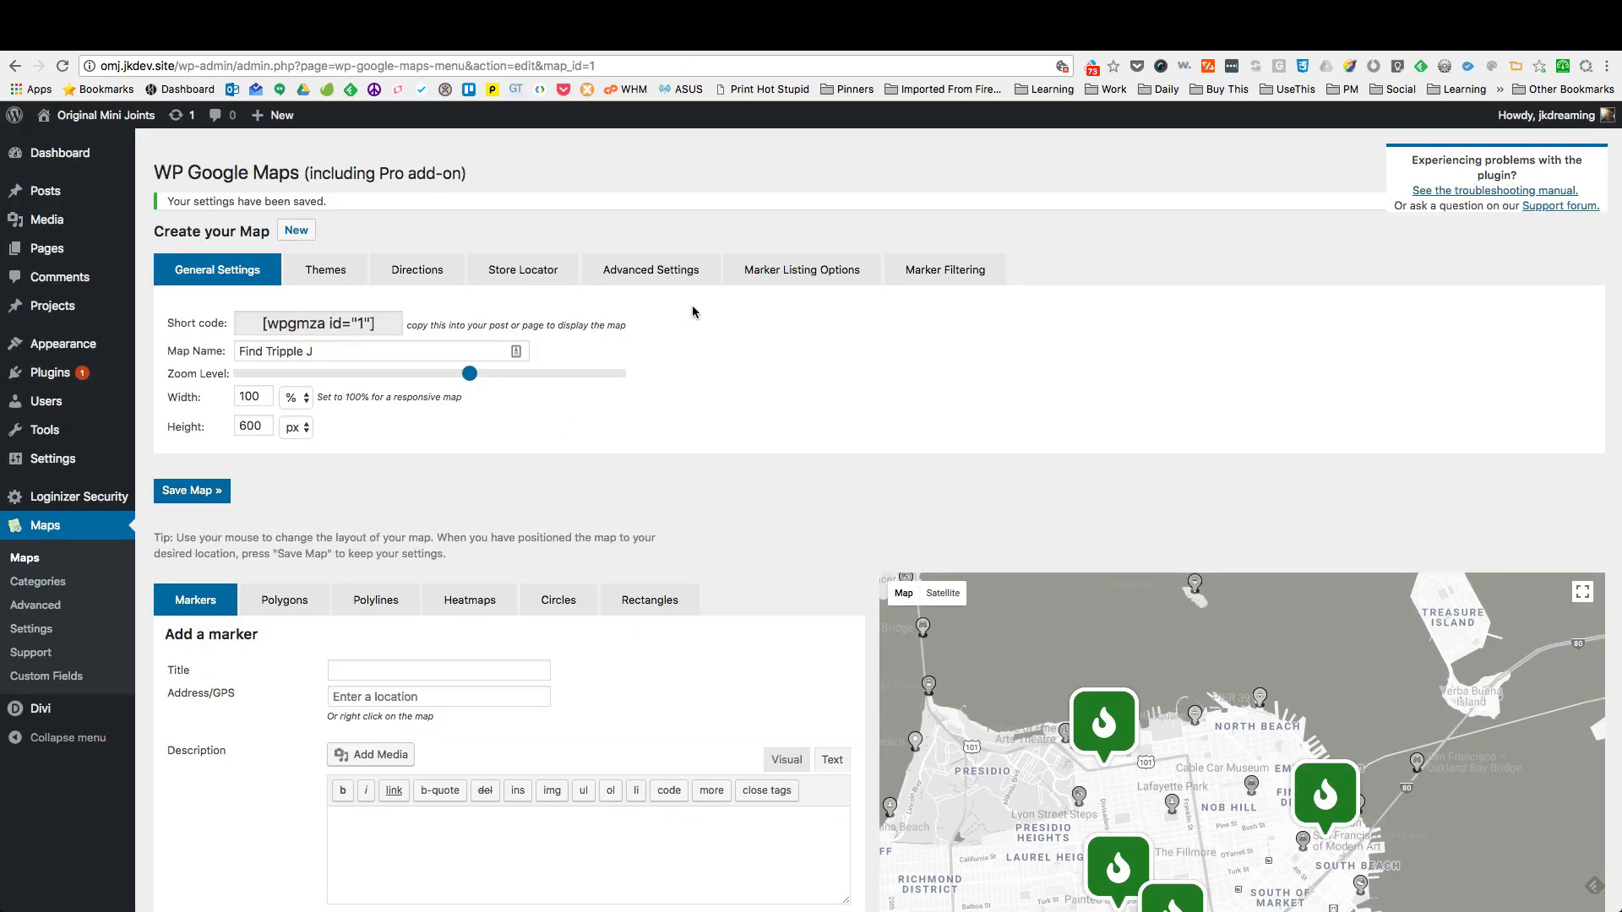
click(820, 270)
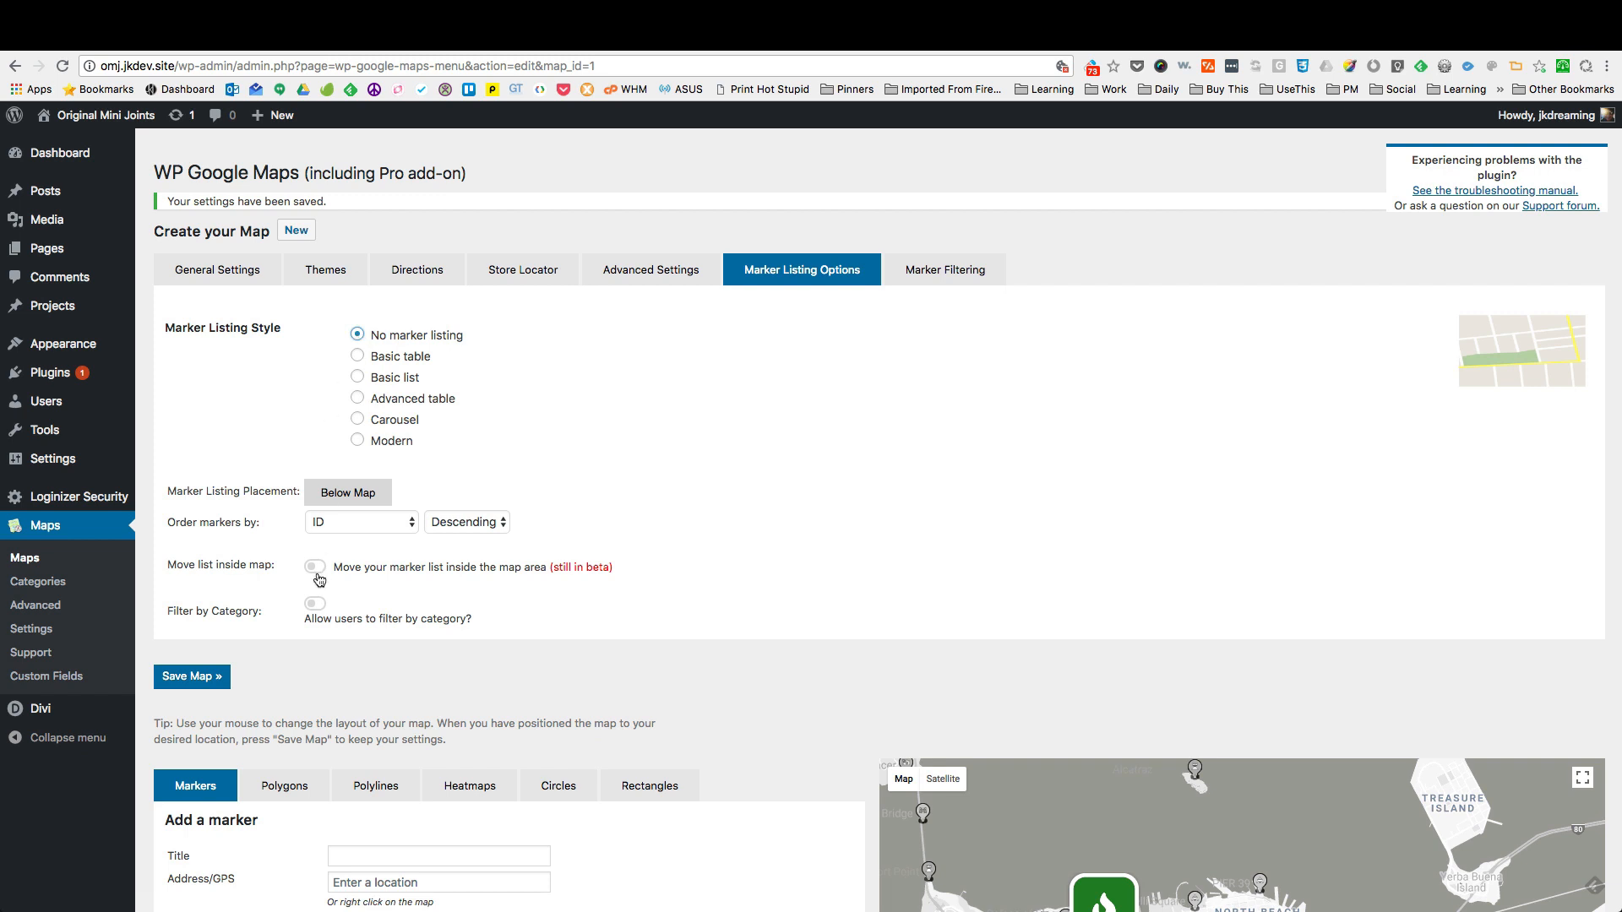
click(203, 675)
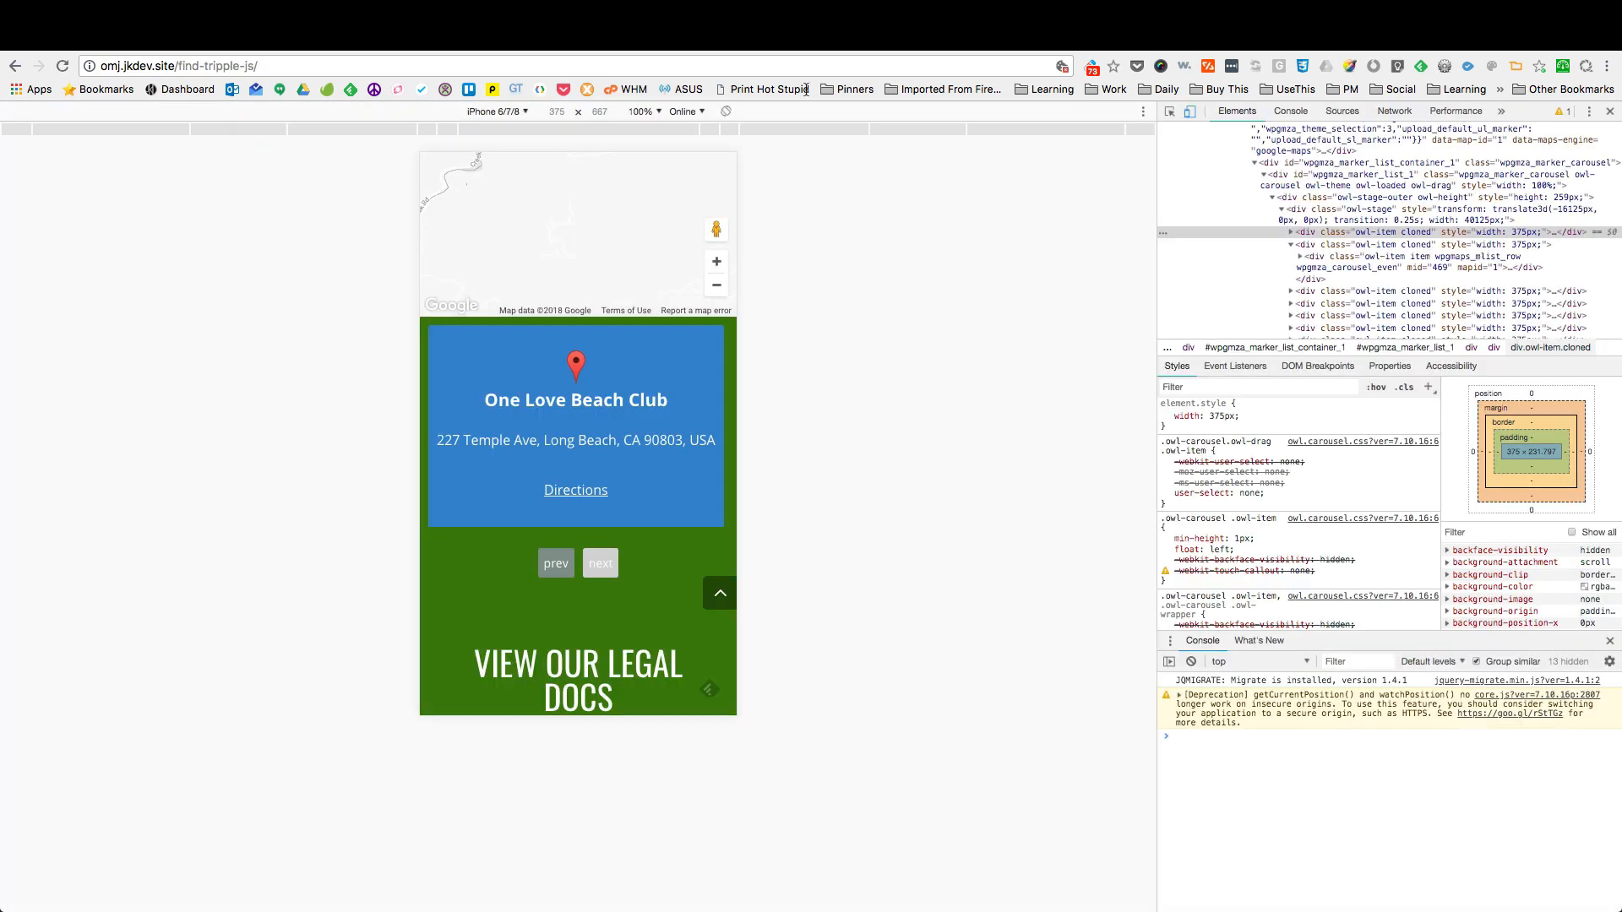
Step: Reload the Find Tripple J page and check the map section without the marker carousel at iPhone 6/7/8 size
click(62, 68)
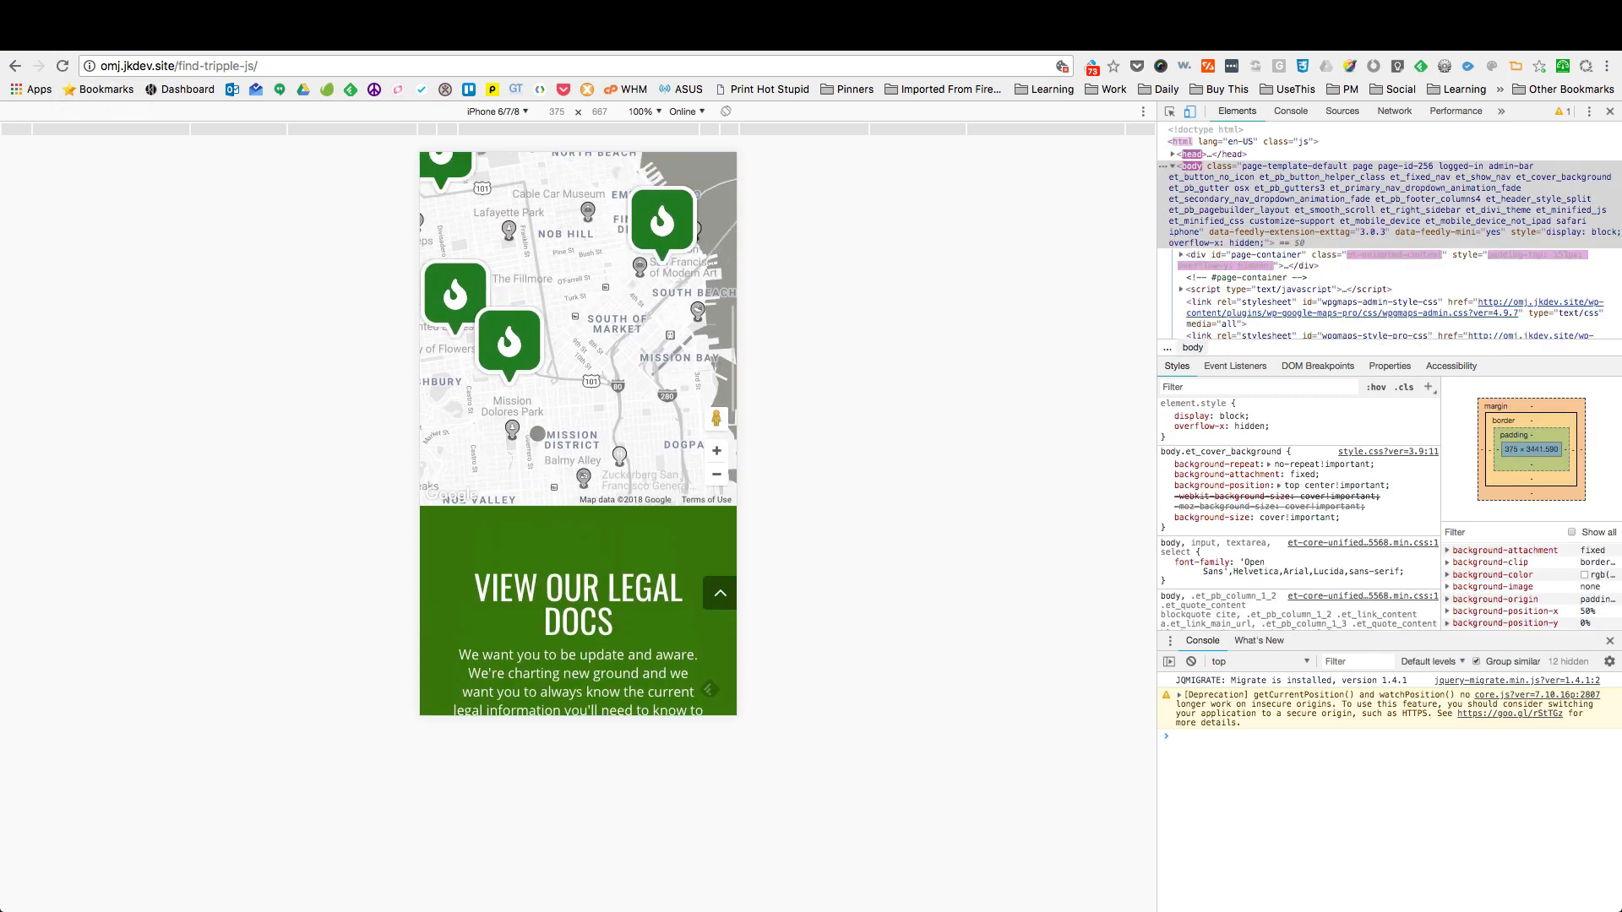
scroll(537, 434, up, 6)
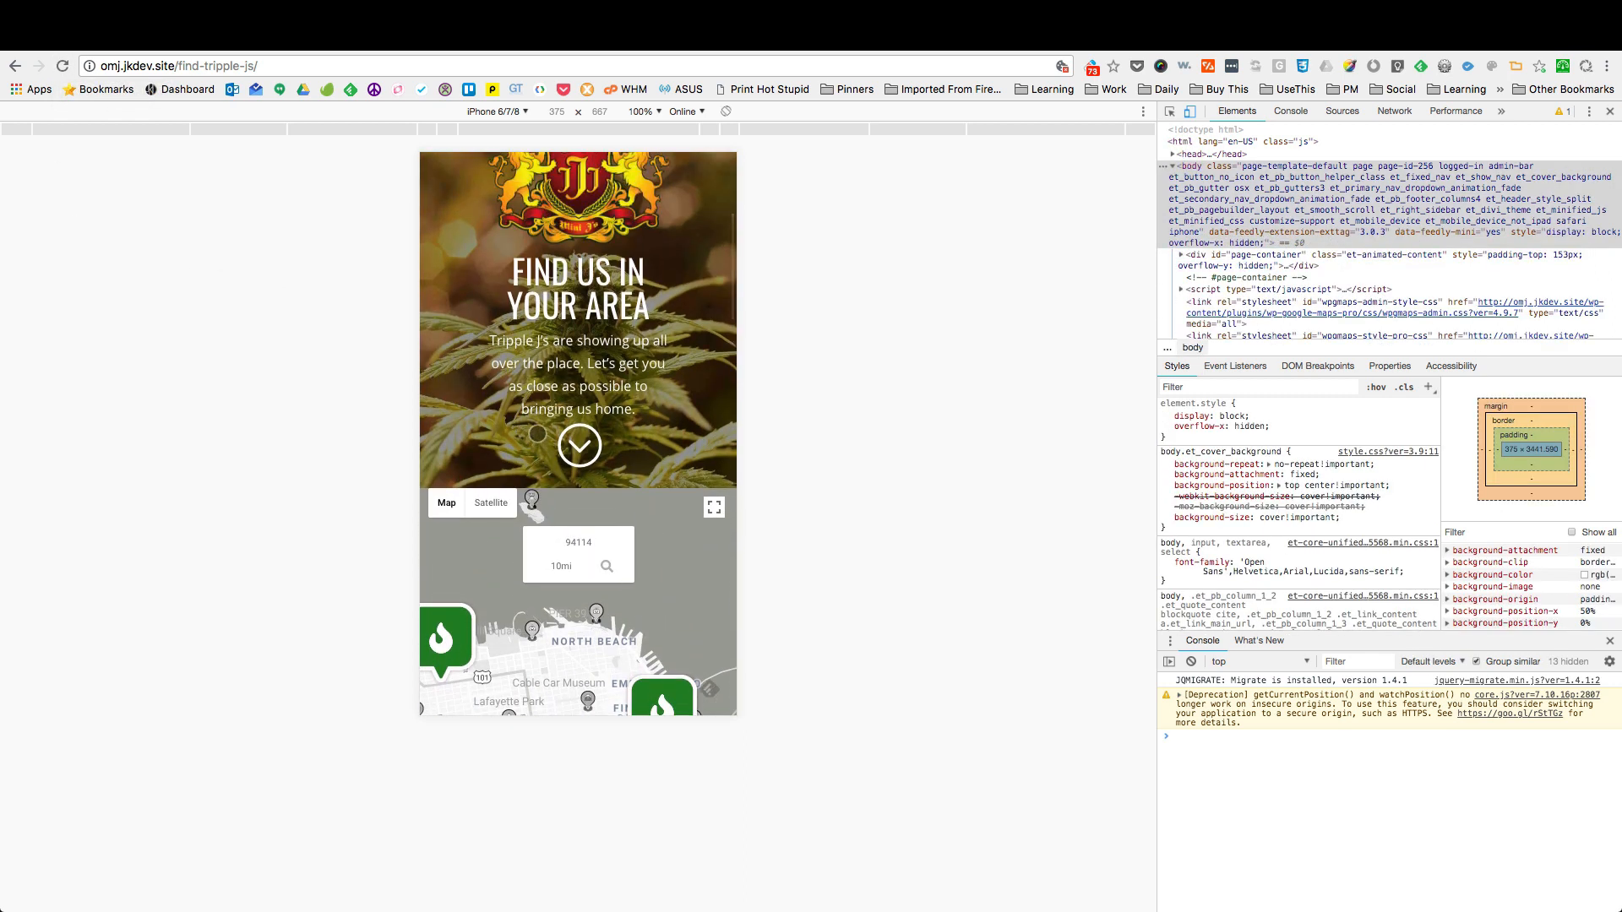
scroll(538, 433, down, 3)
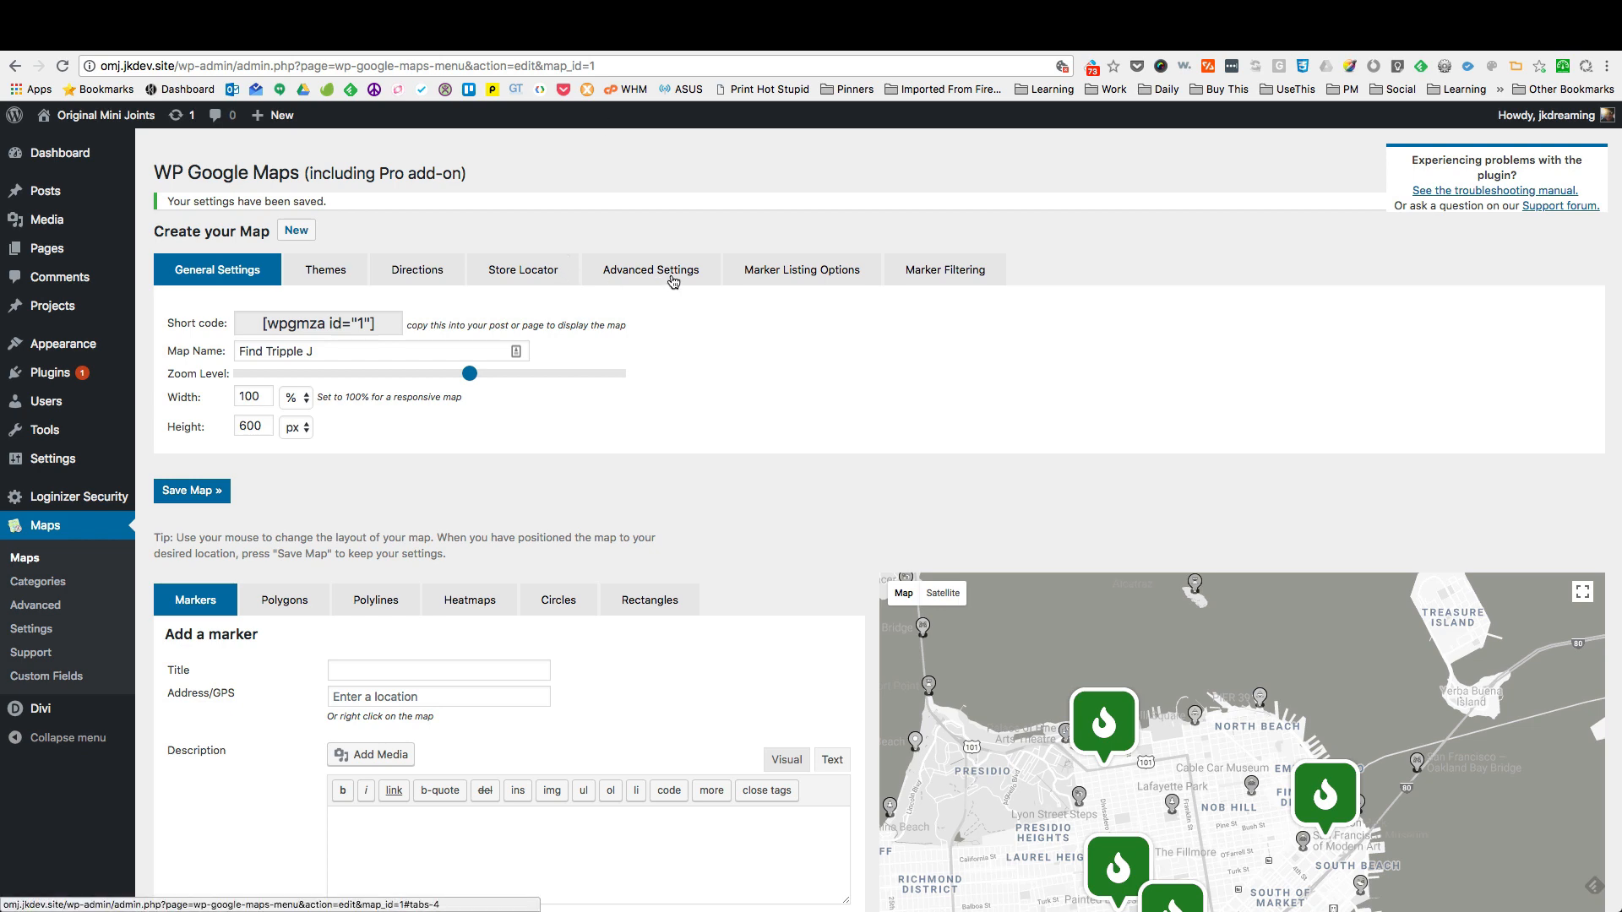
Step: Disable StreetView and Map Type Controls in the plugin-wide map settings and save them
click(671, 277)
scroll(358, 450, down, 2)
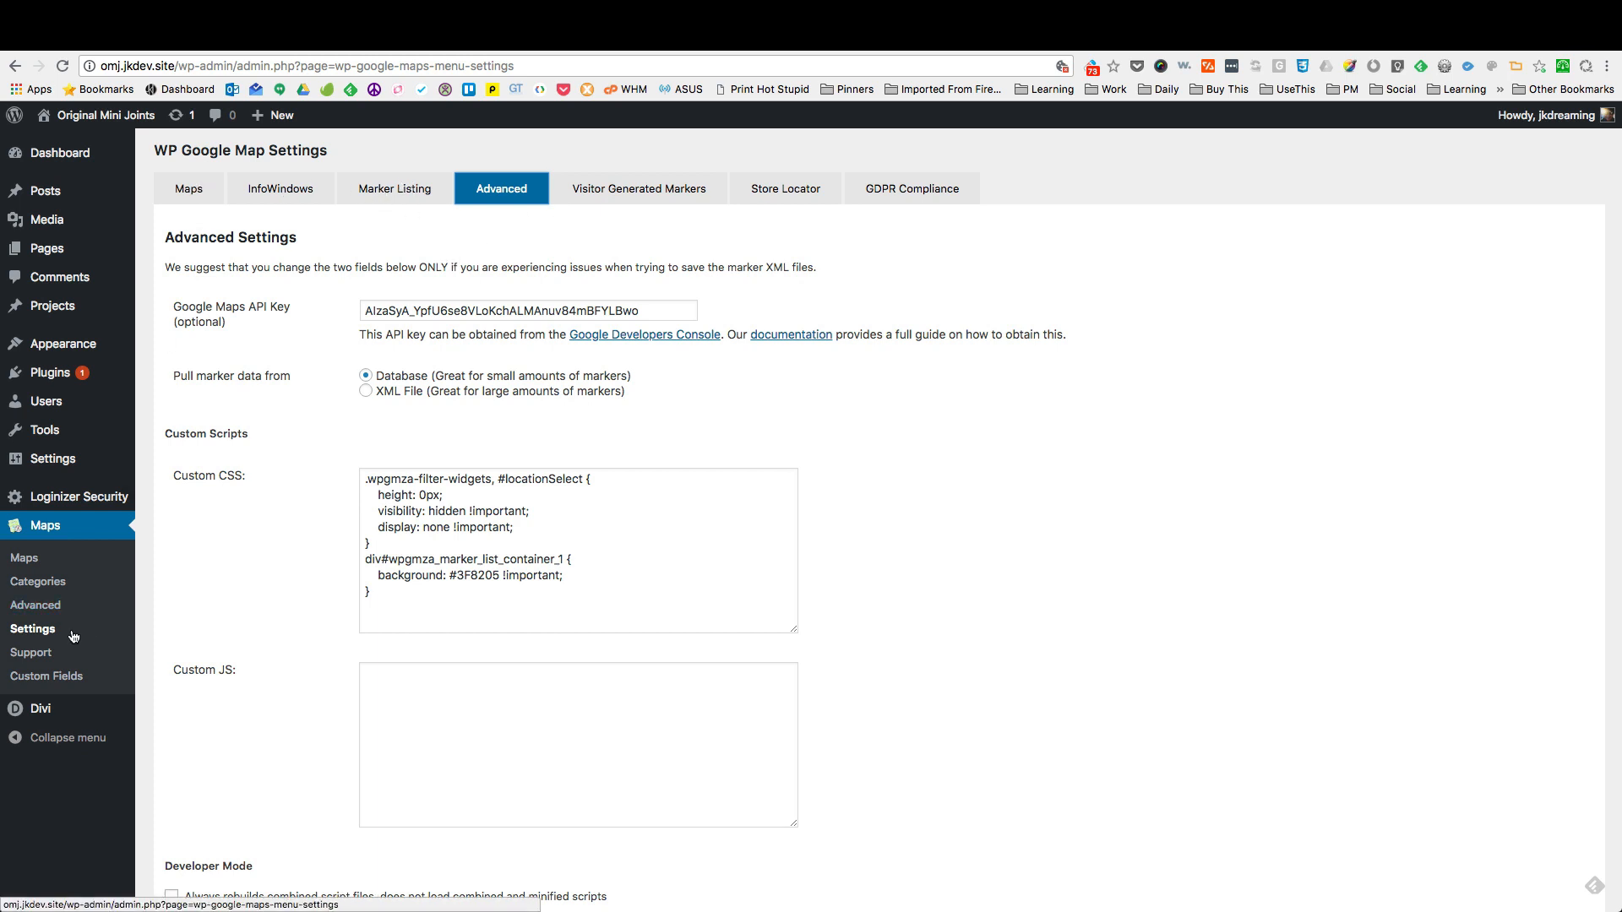
click(212, 189)
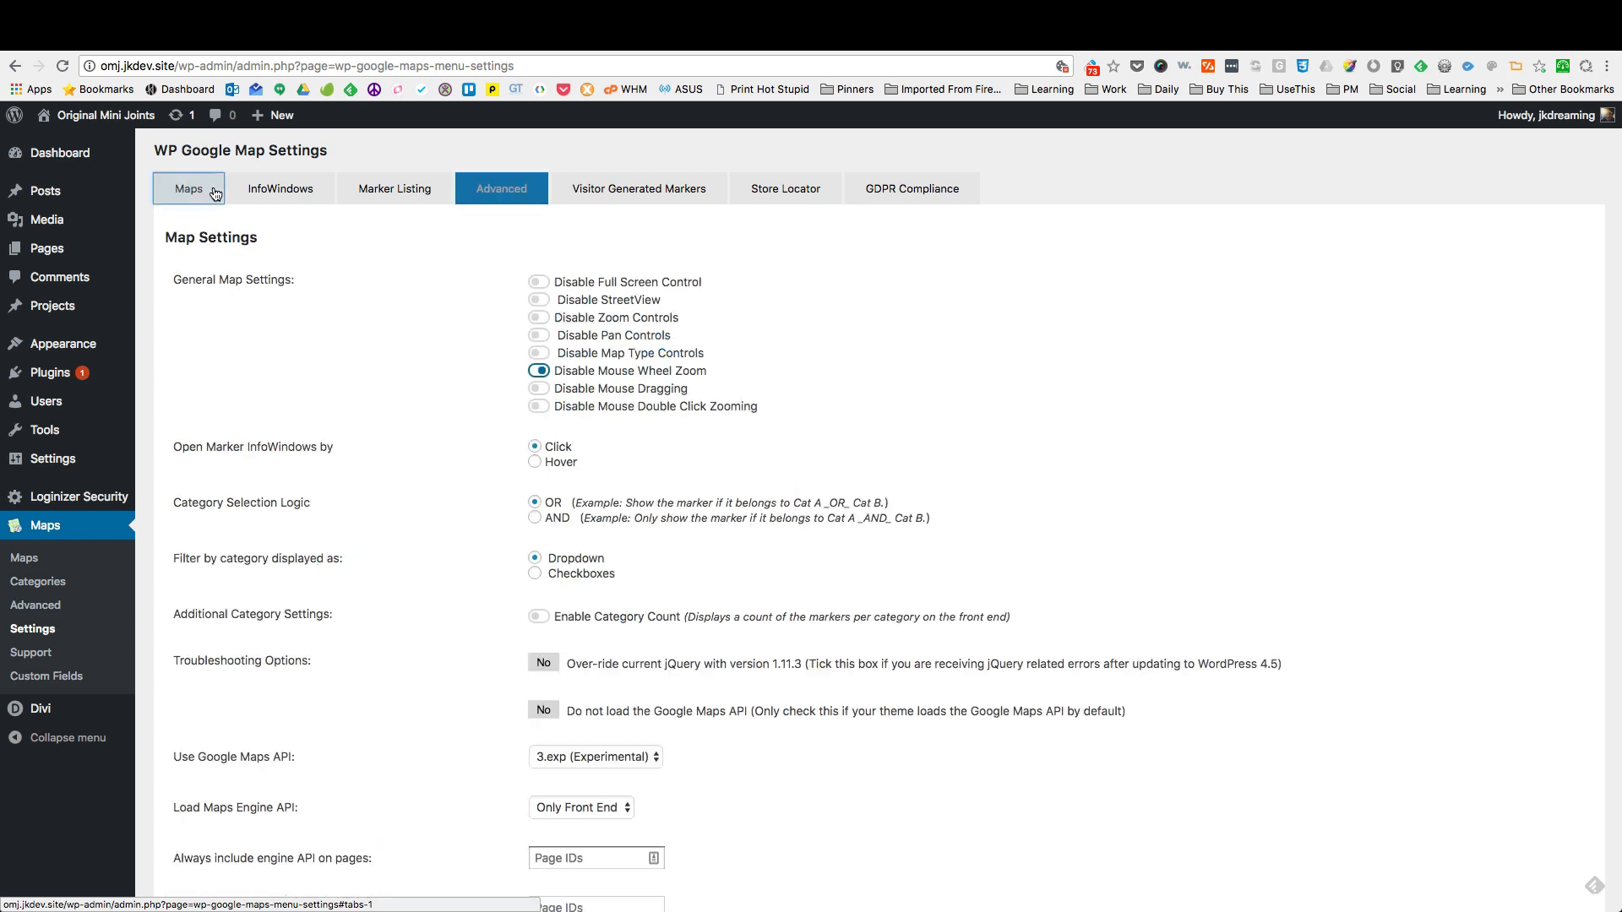
click(544, 303)
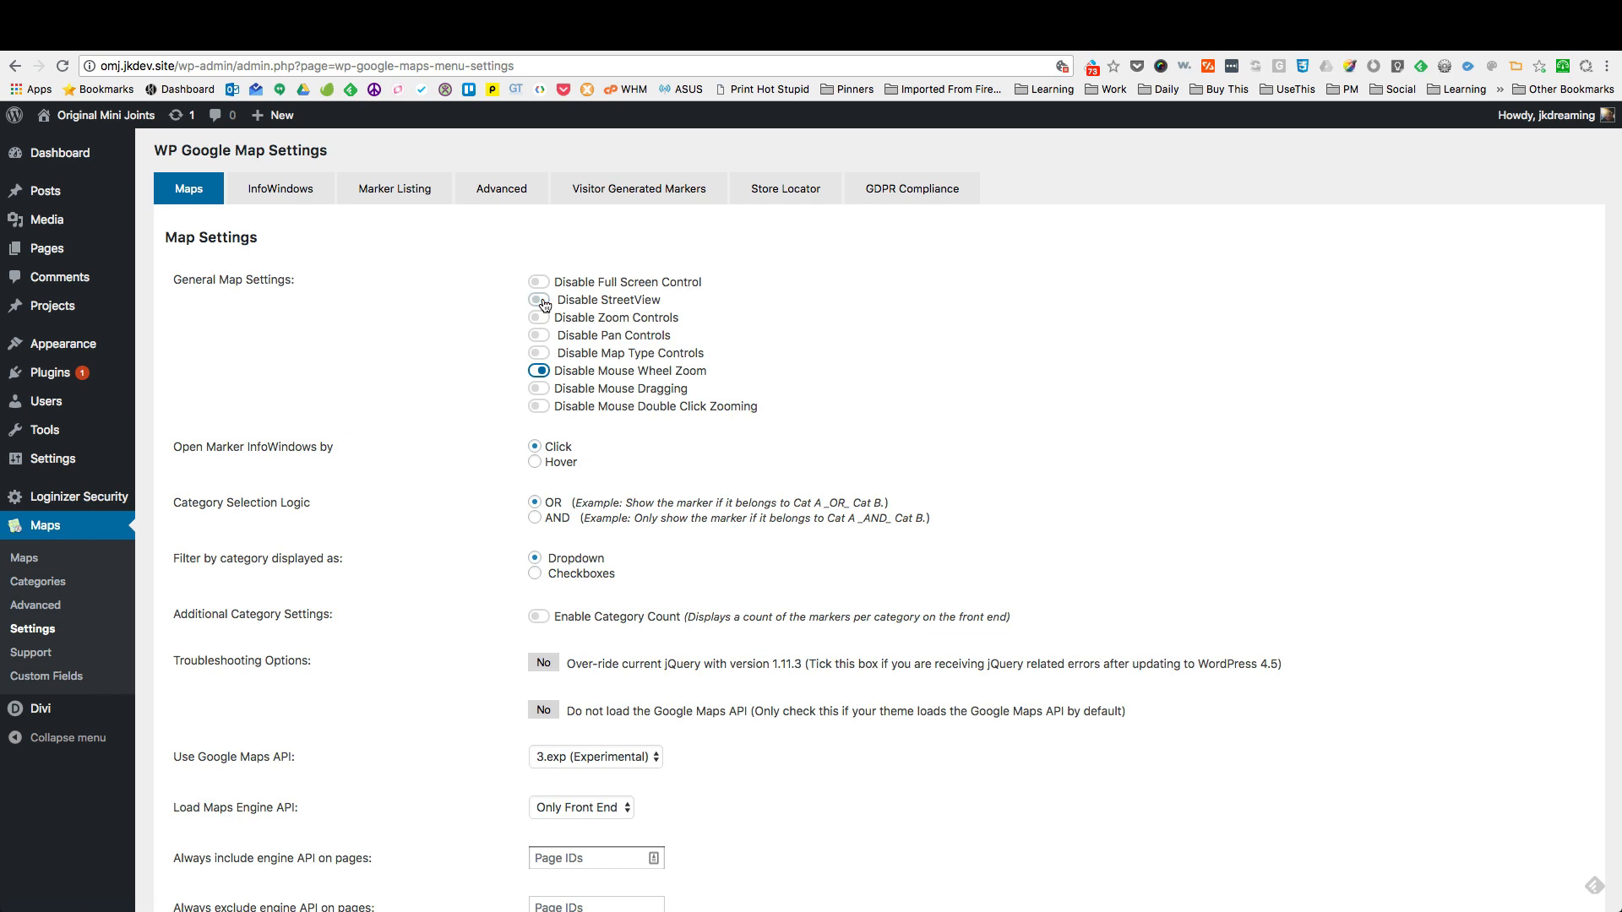
click(544, 302)
scroll(391, 483, down, 6)
click(218, 825)
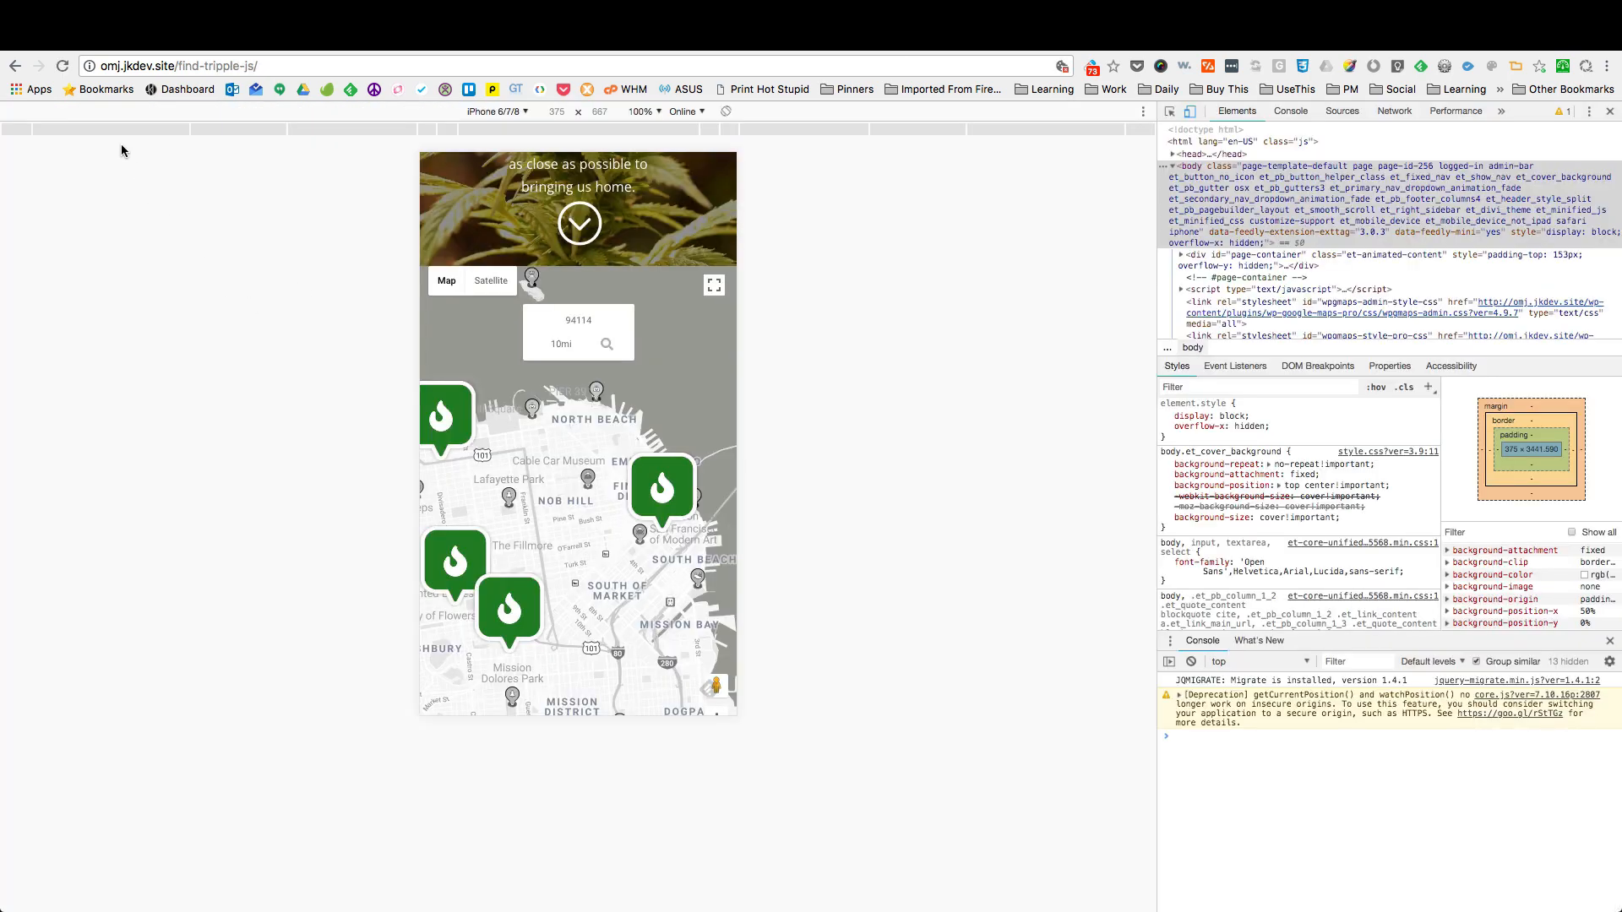
Step: Reload the page at iPhone 5/SE size and test panning the map and toggling its full-screen view
click(62, 64)
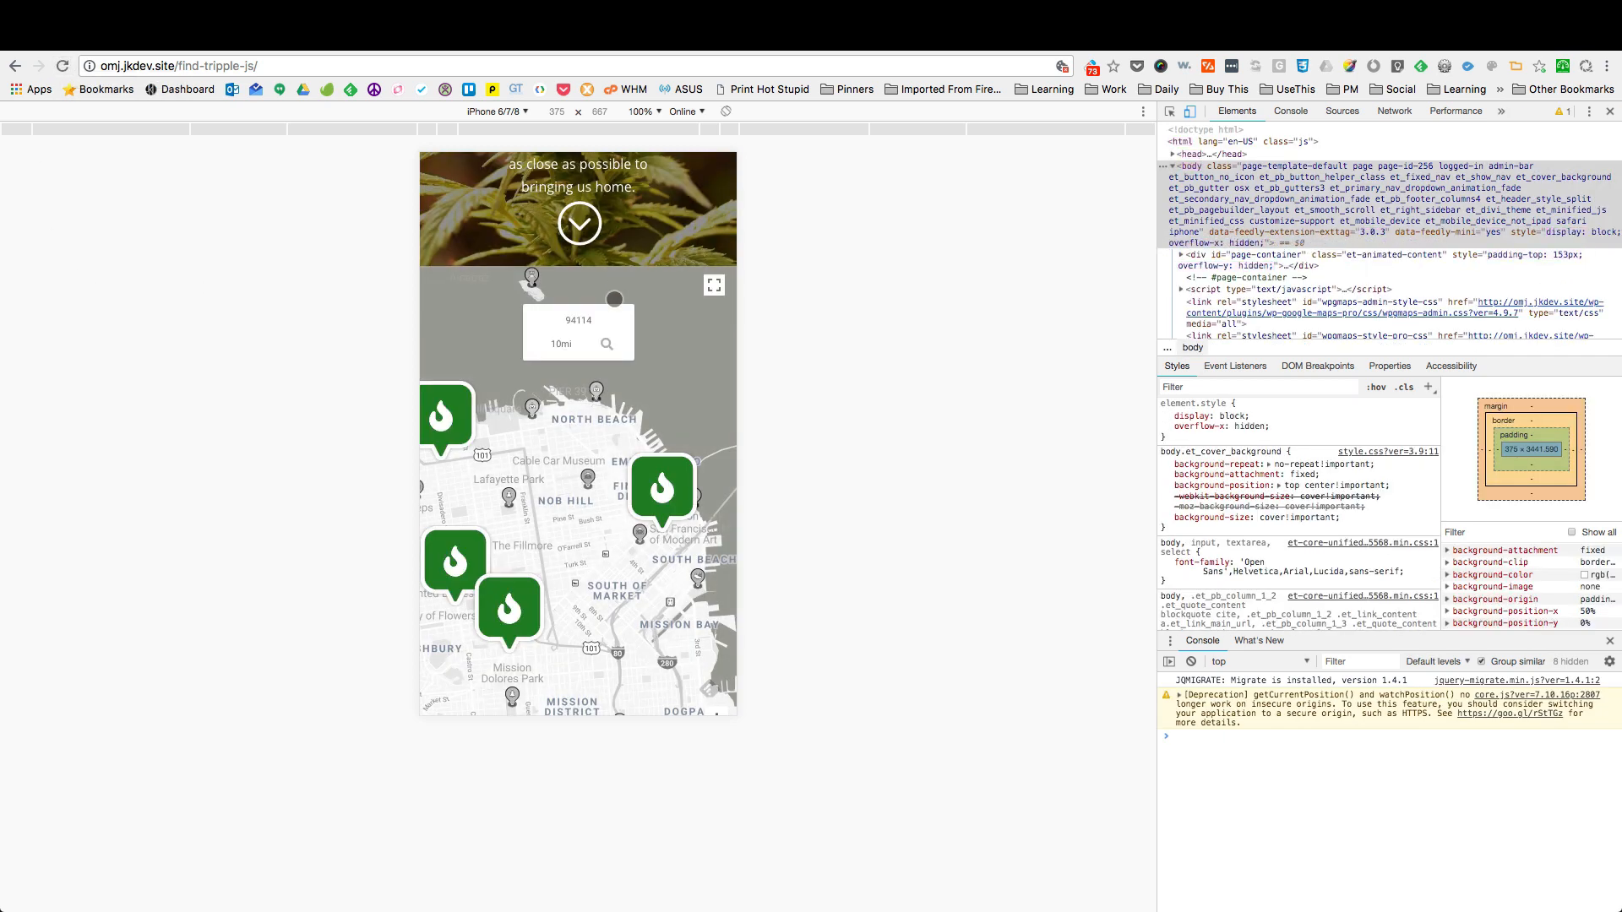
click(499, 112)
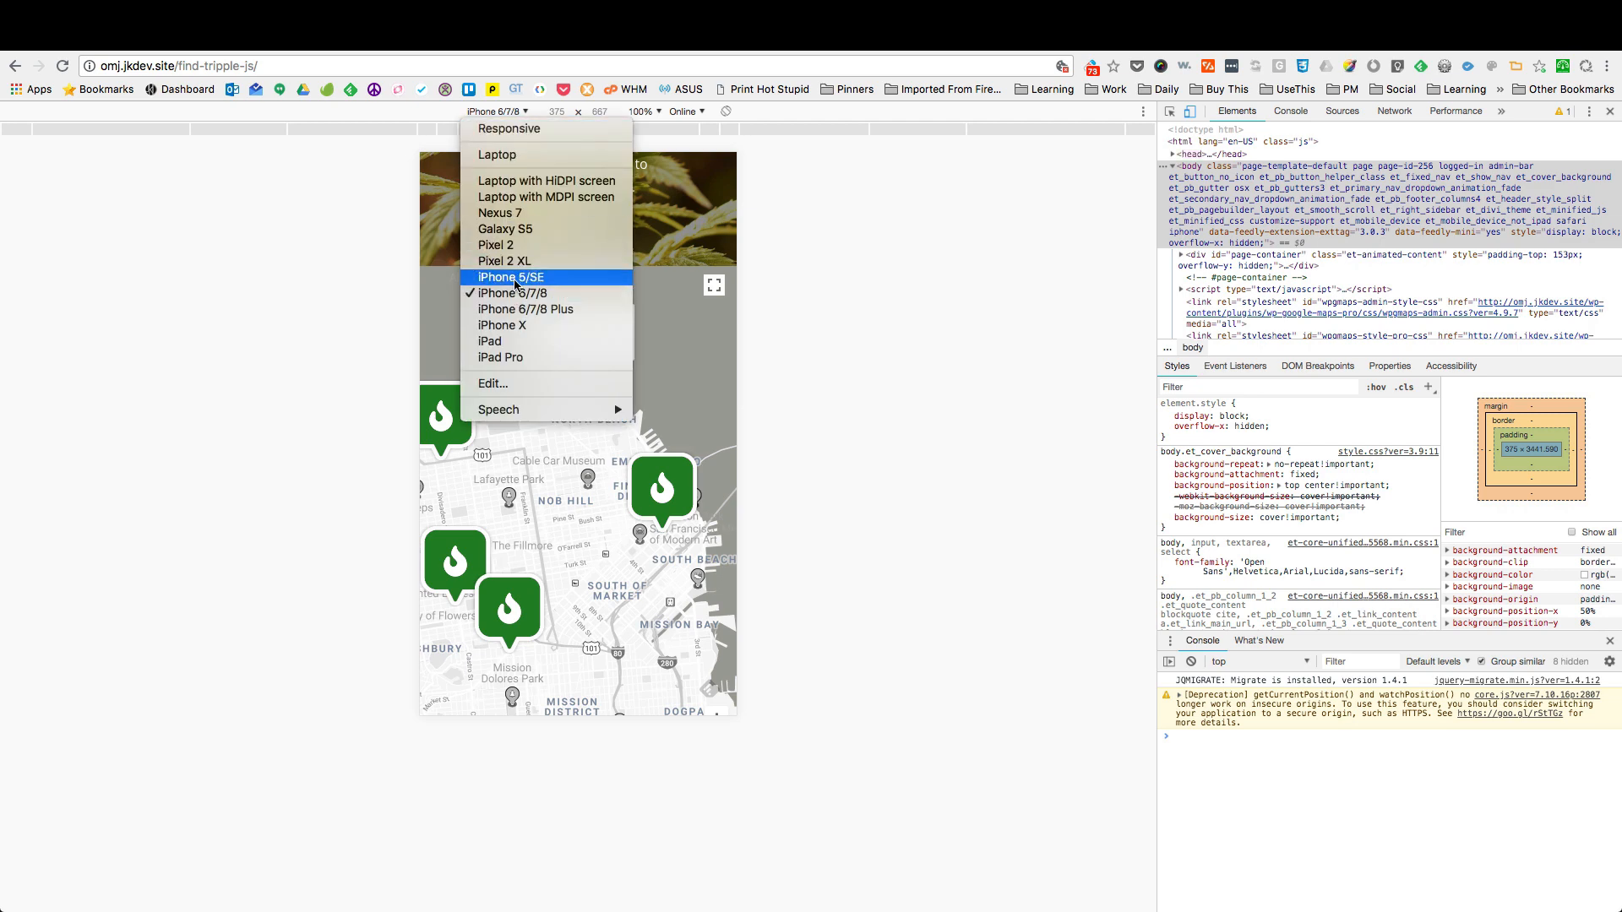
click(512, 278)
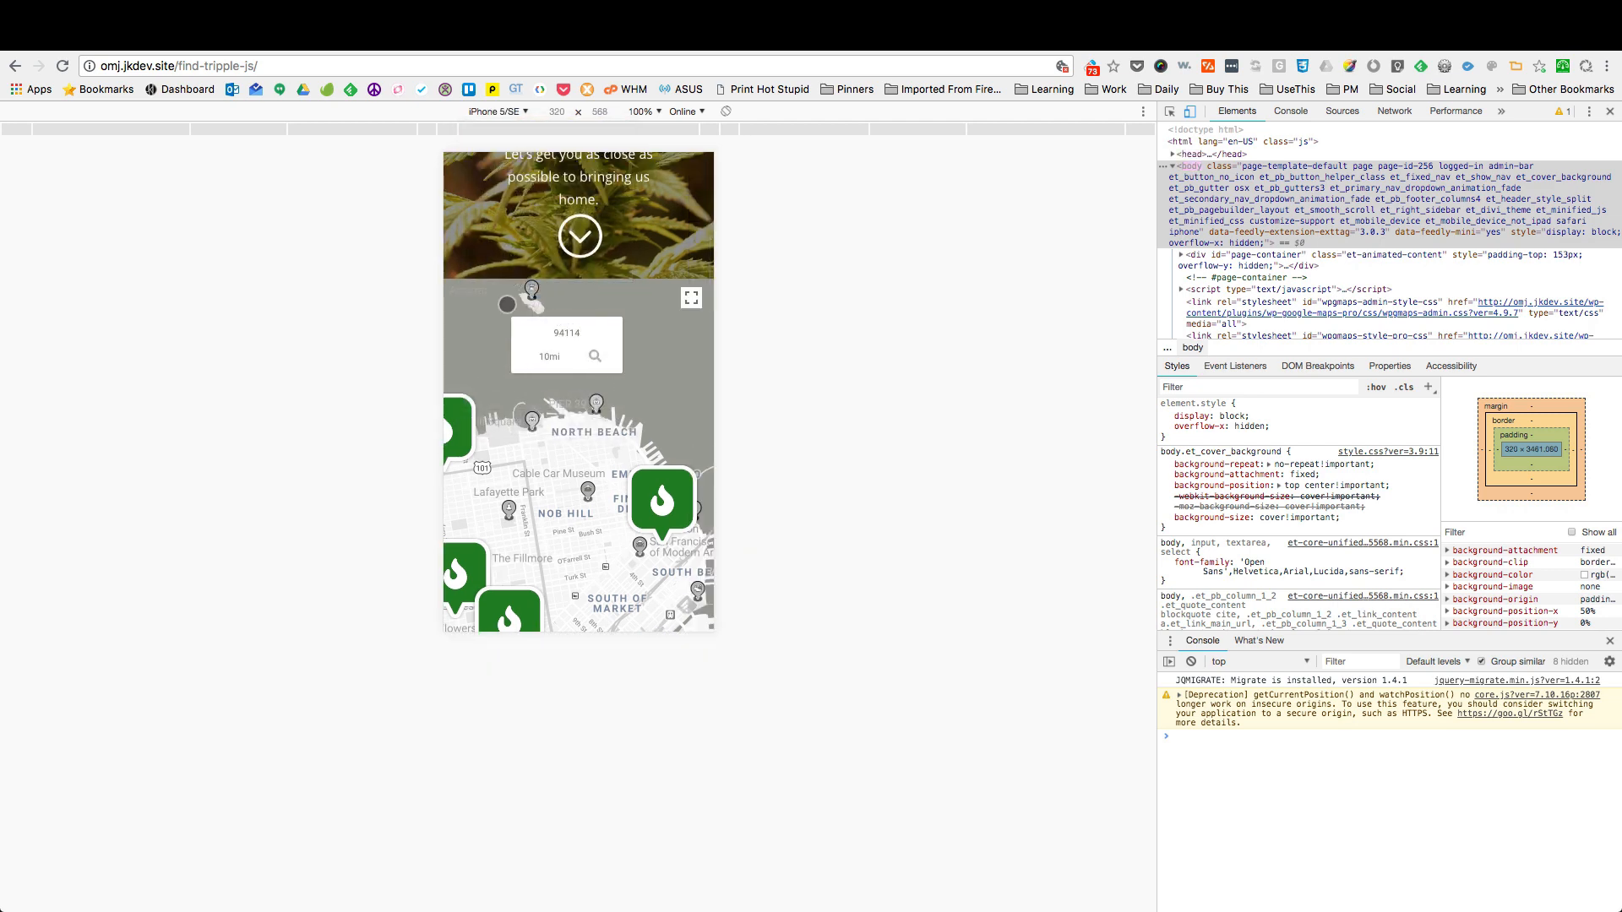
drag(515, 536, 620, 508)
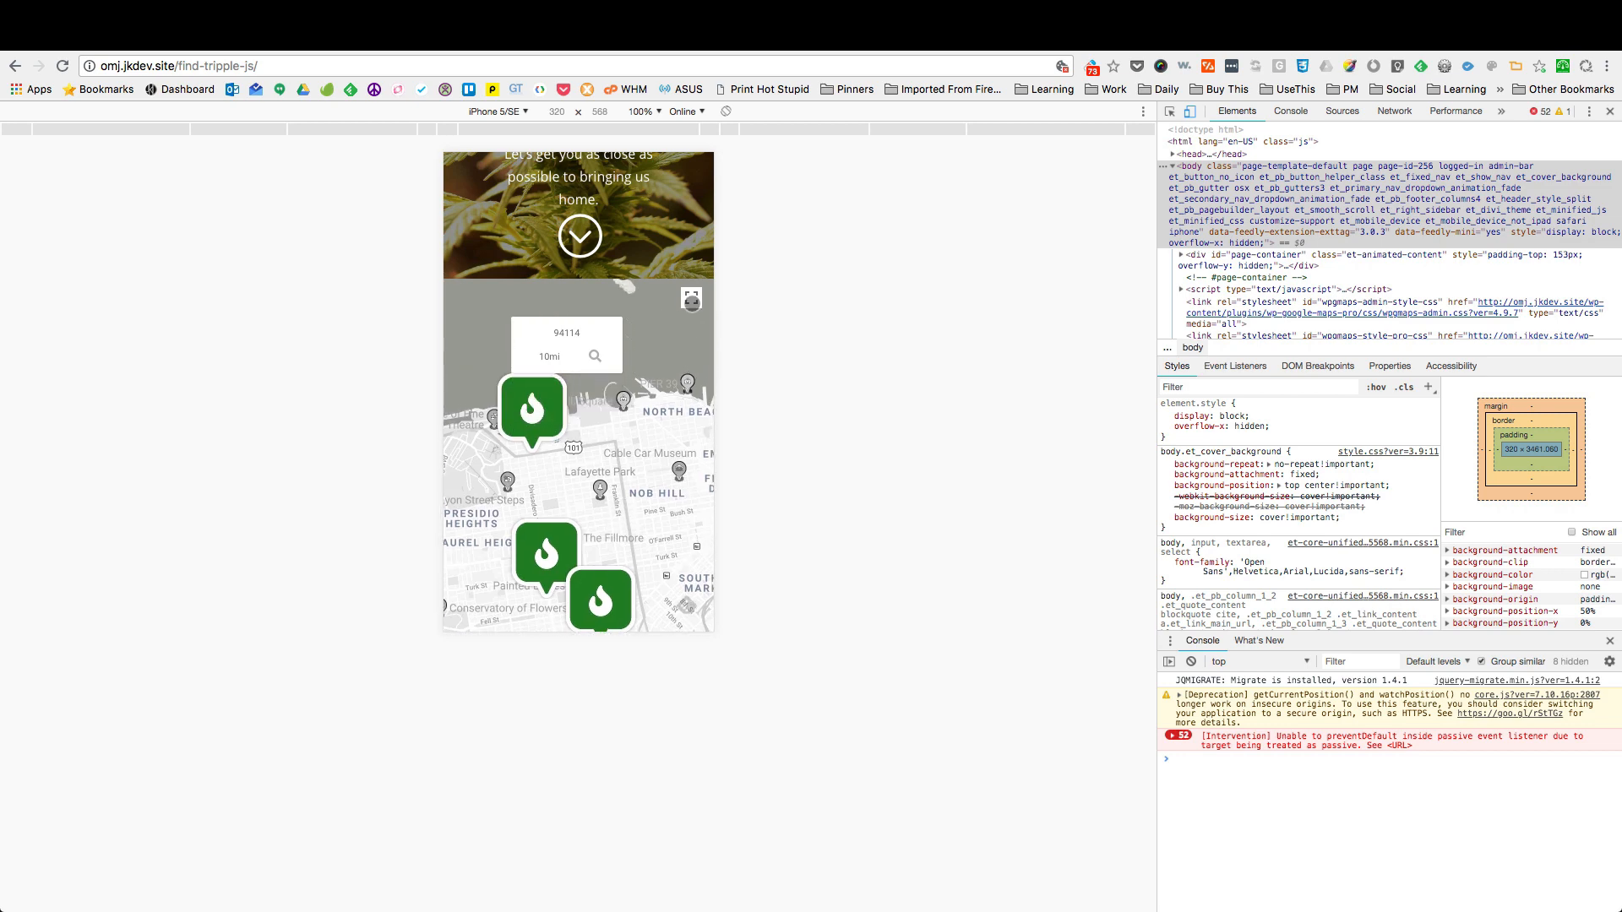
click(691, 299)
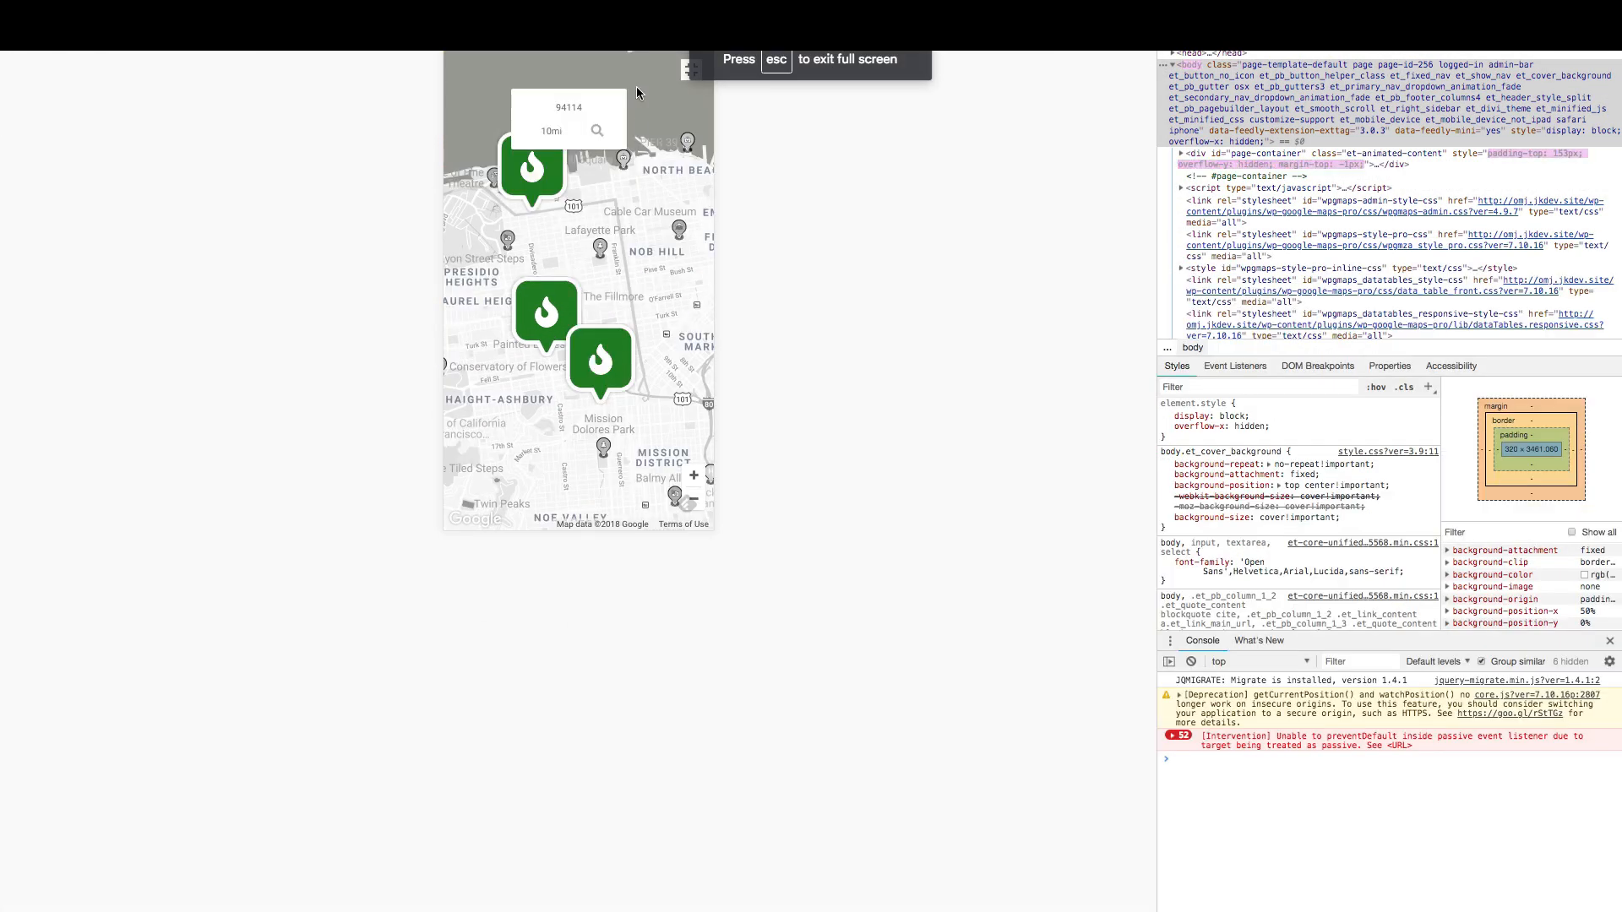
click(688, 69)
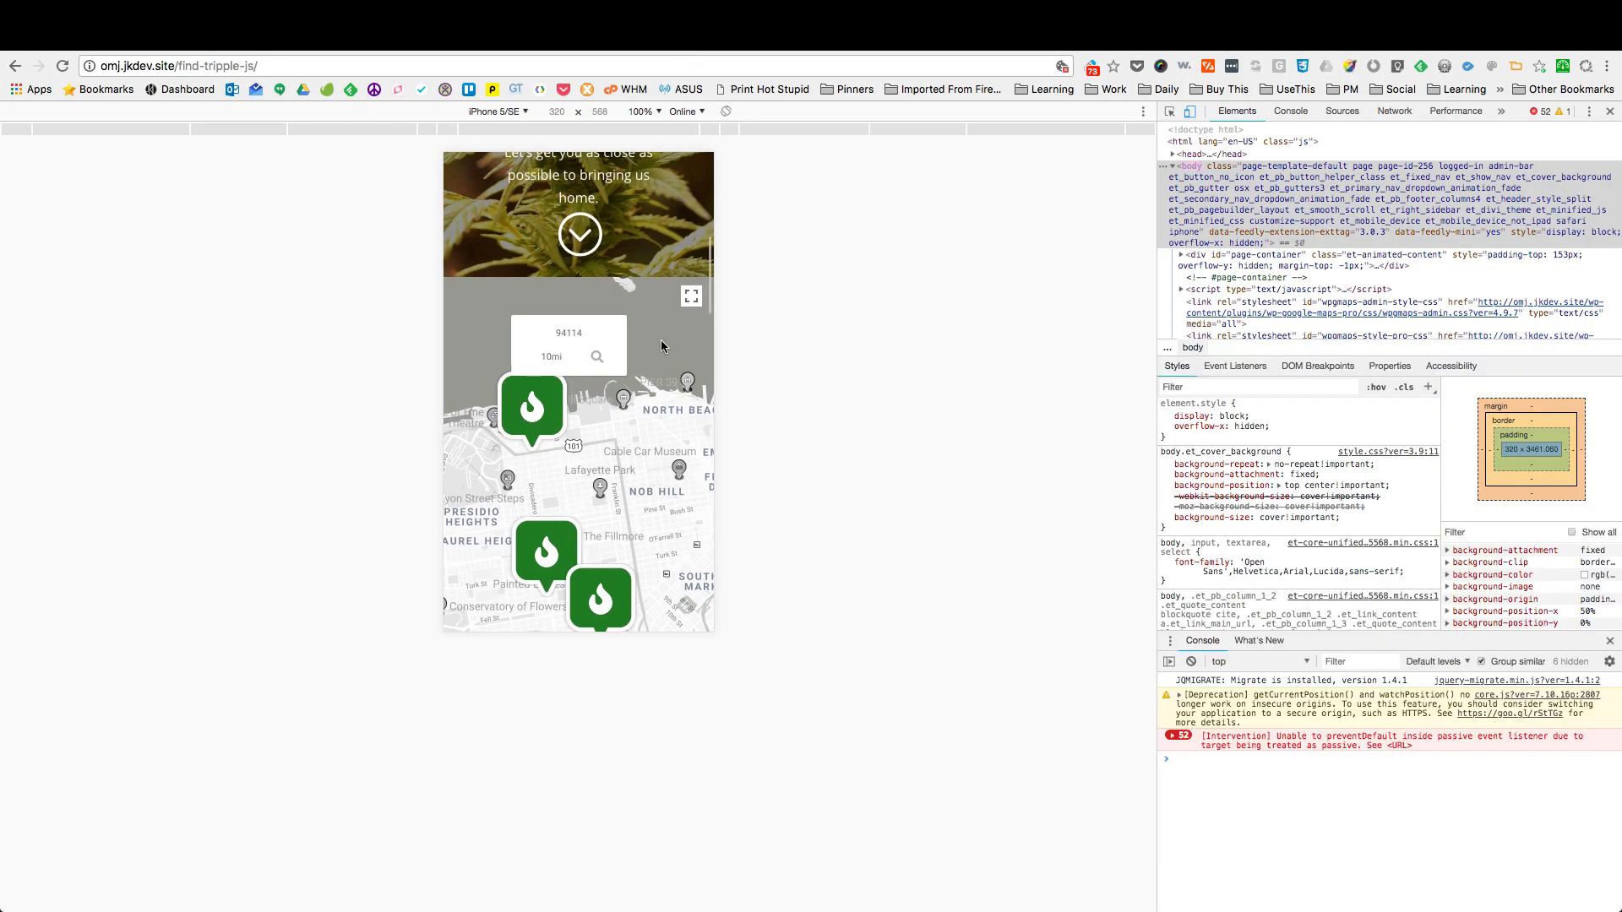
Step: Examine how the map fits between the page sections at iPhone 5/SE size and how it pans vertically
scroll(660, 345, down, 7)
scroll(661, 345, up, 3)
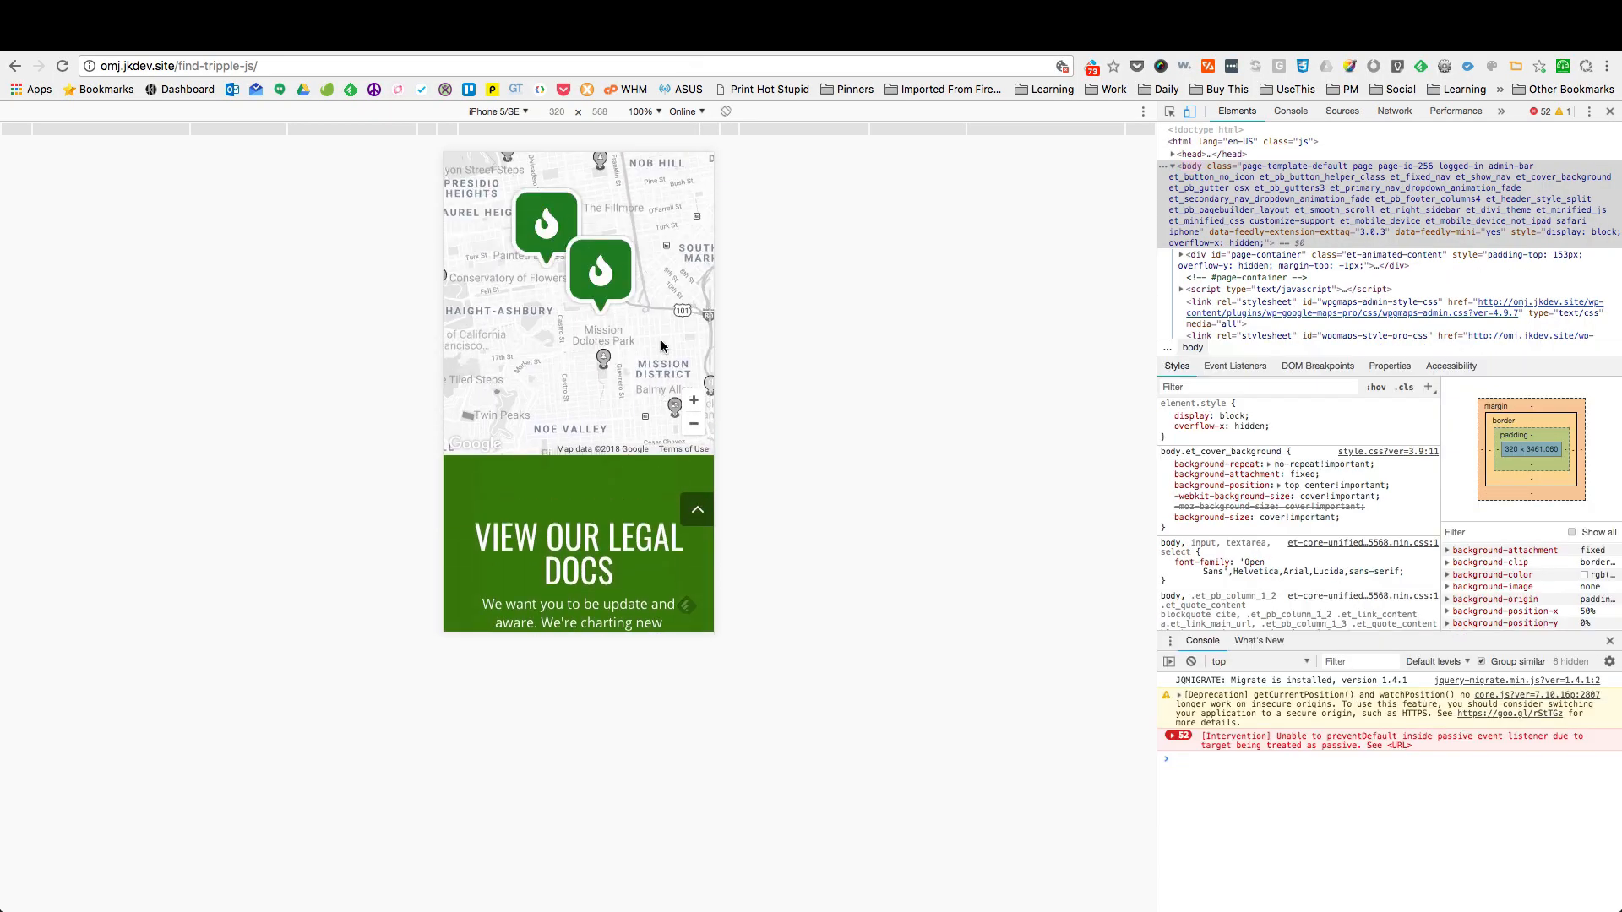
scroll(662, 346, up, 1)
scroll(662, 346, down, 2)
scroll(662, 345, up, 4)
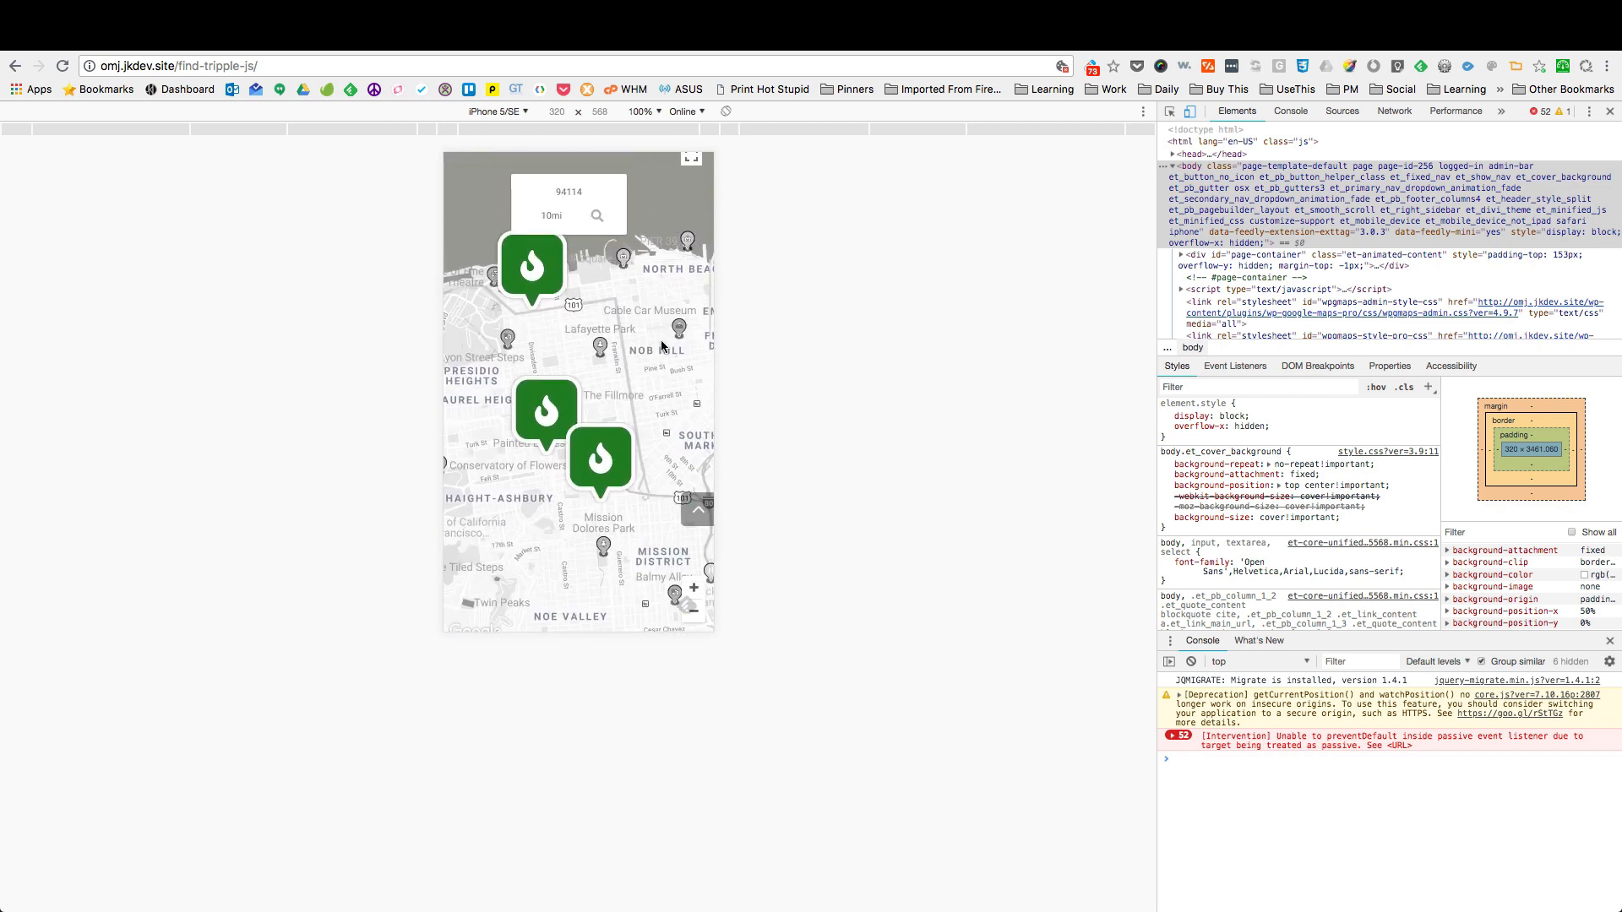
scroll(661, 346, down, 3)
scroll(661, 345, up, 3)
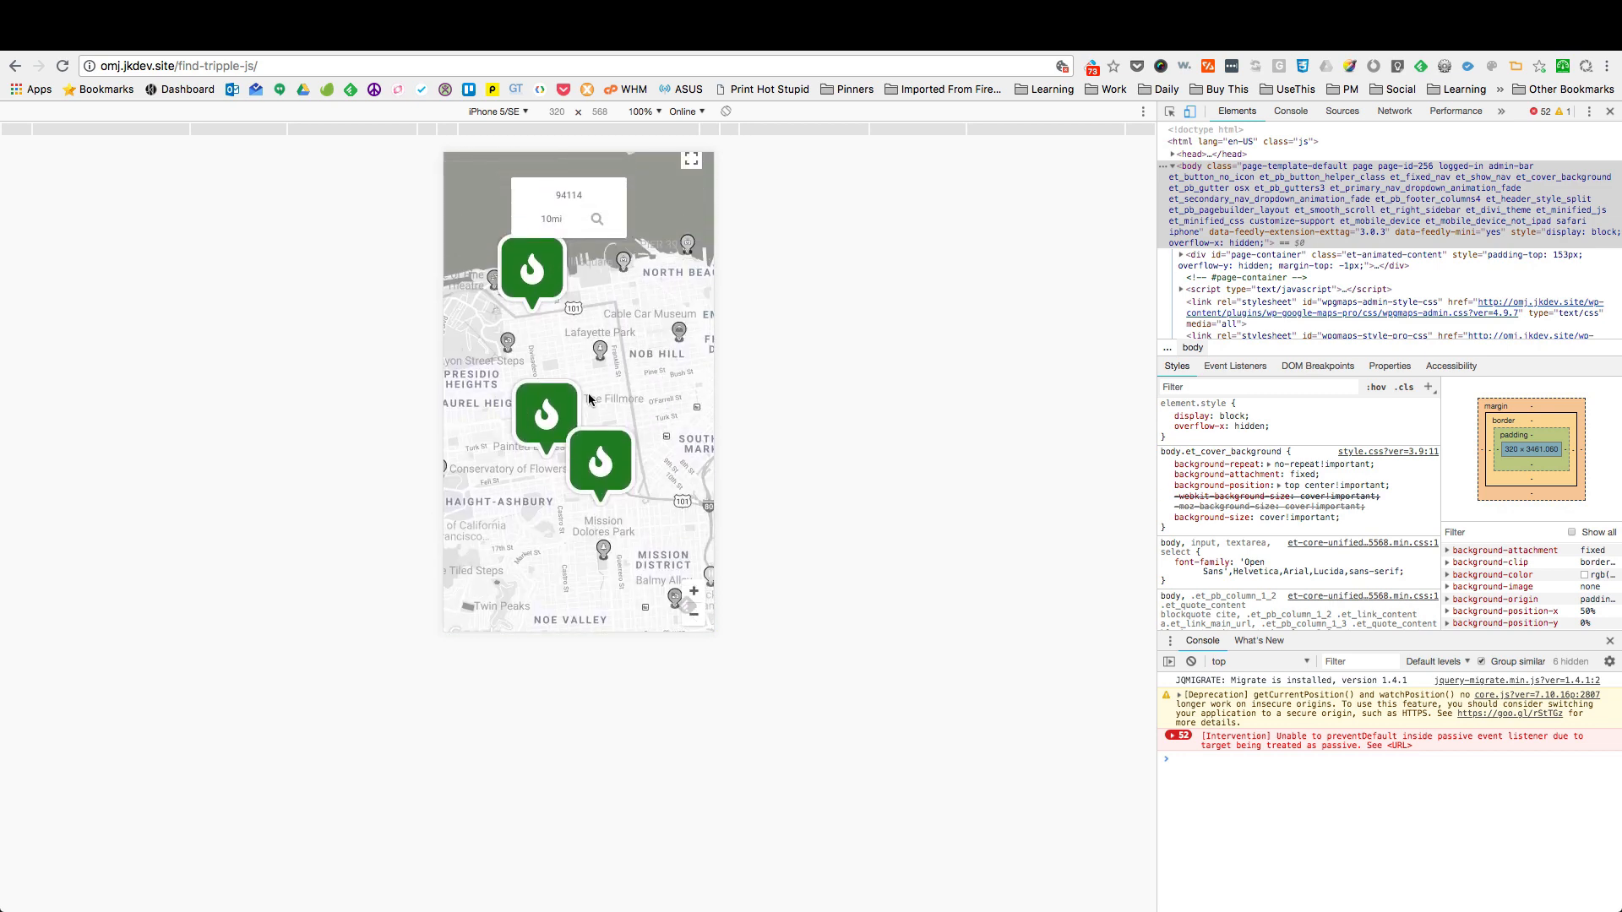
scroll(589, 398, up, 5)
scroll(589, 398, down, 3)
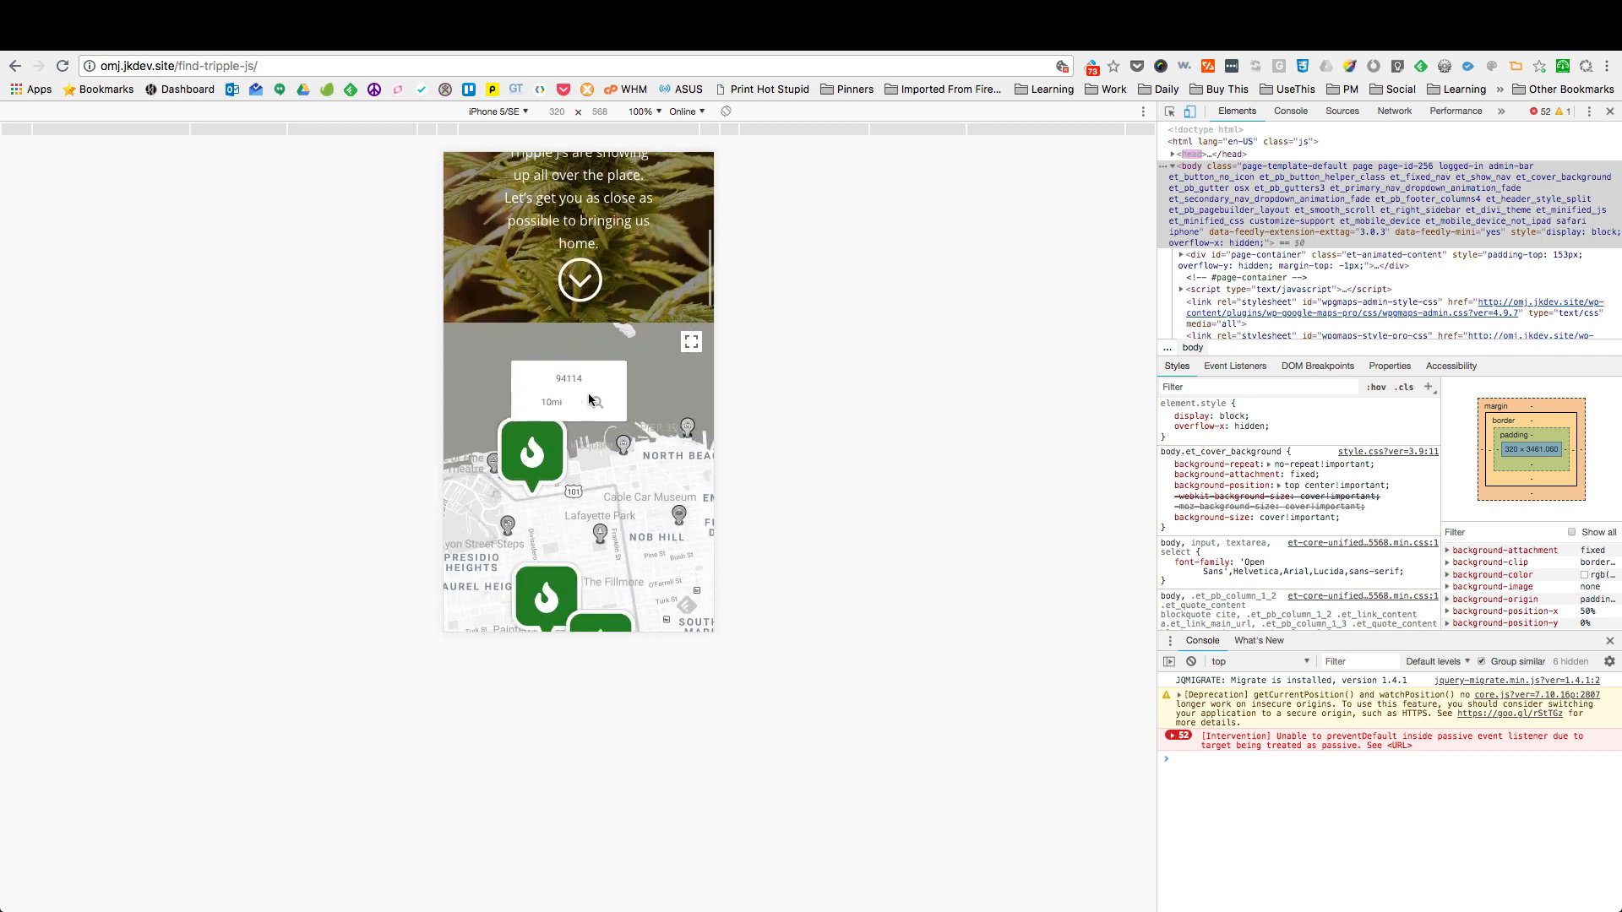
scroll(589, 398, down, 1)
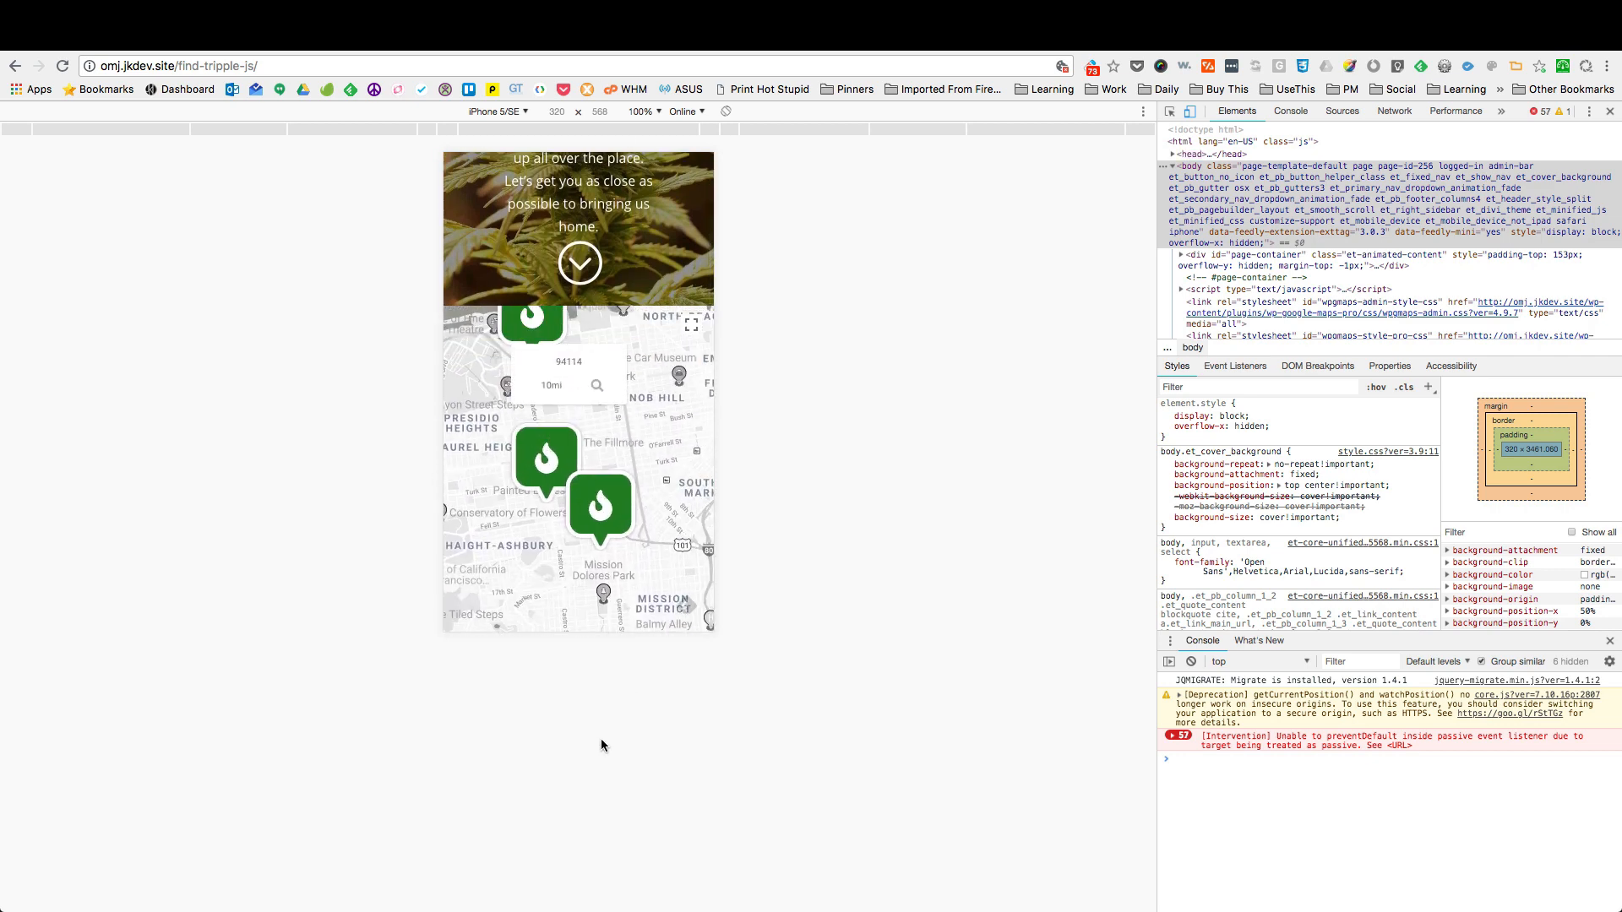
drag(607, 455, 583, 563)
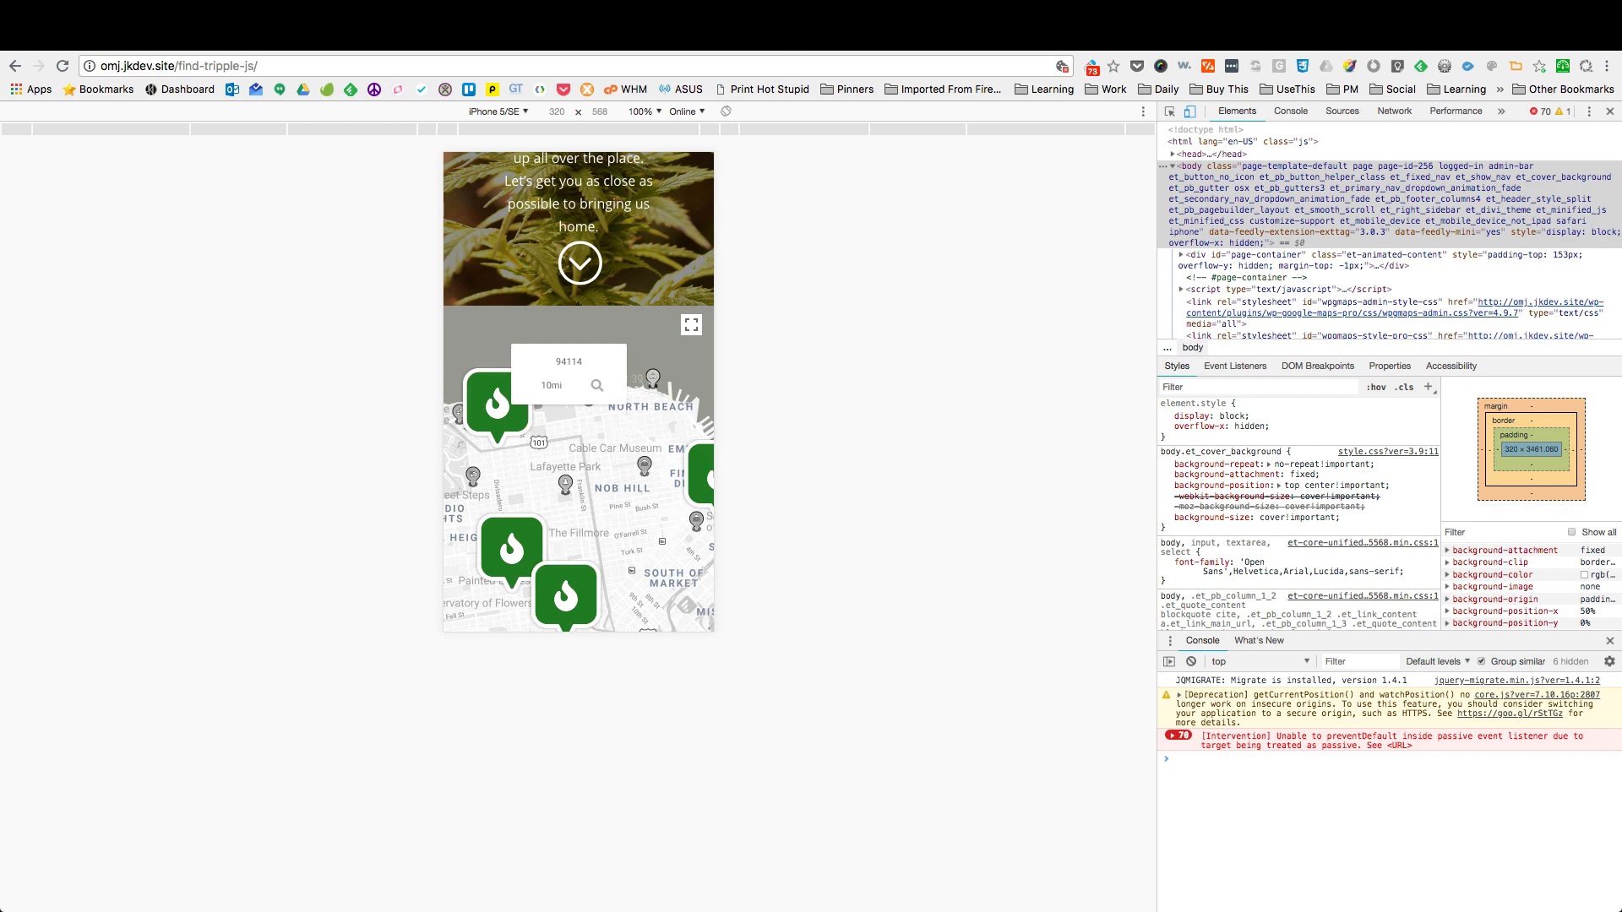
Step: Review the General Map Settings and Store Locator options in the plugin-wide WP Google Maps settings
click(809, 38)
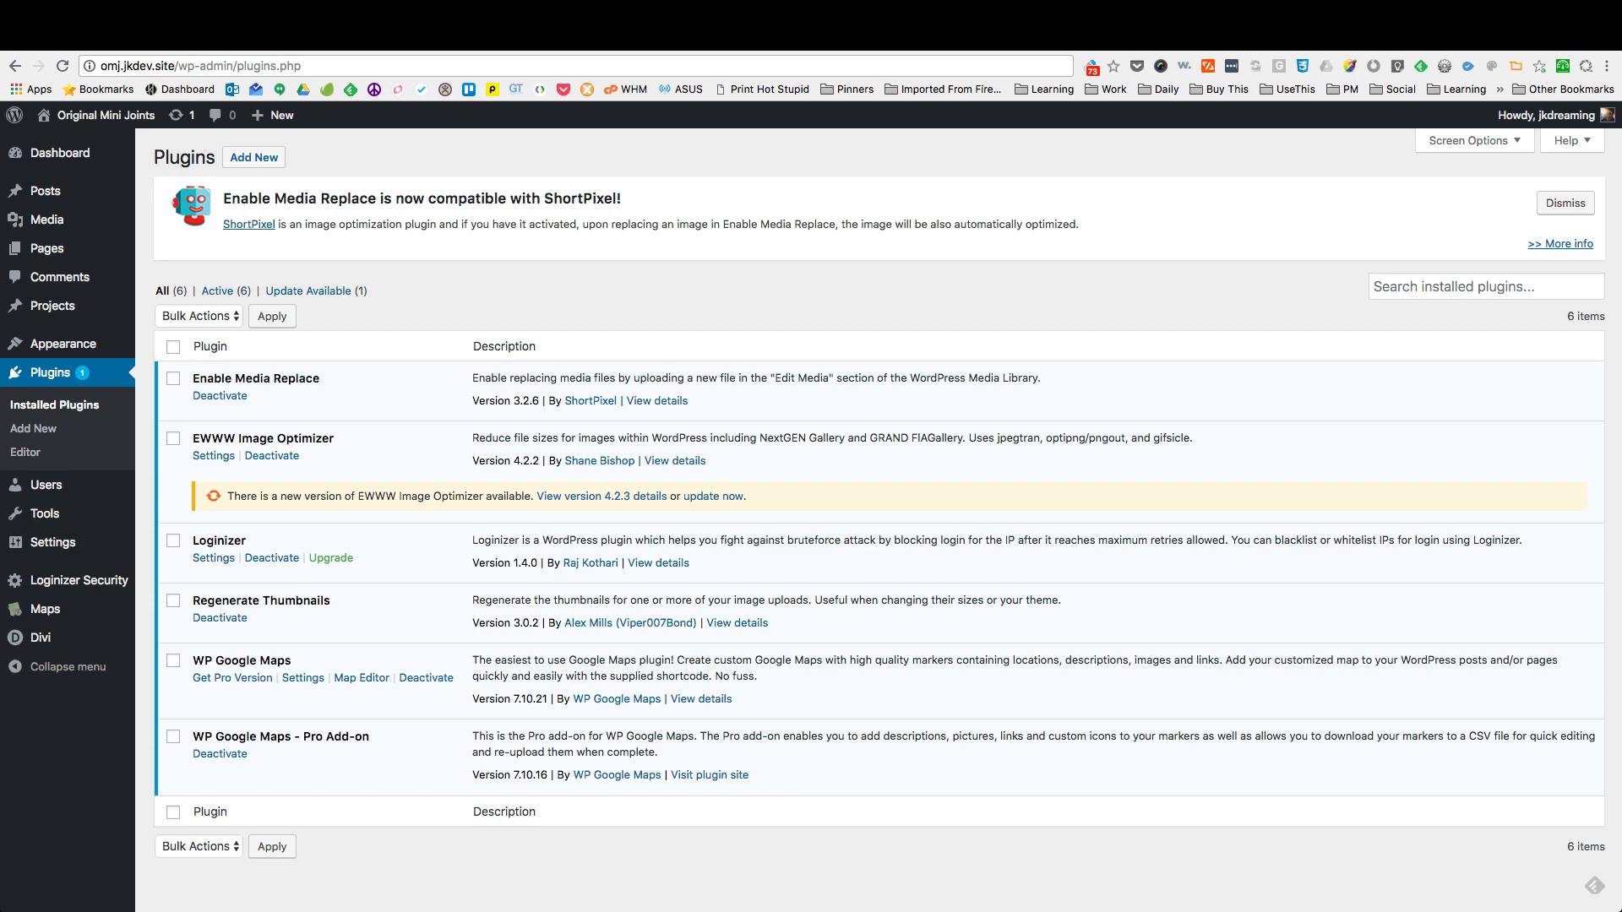
click(545, 39)
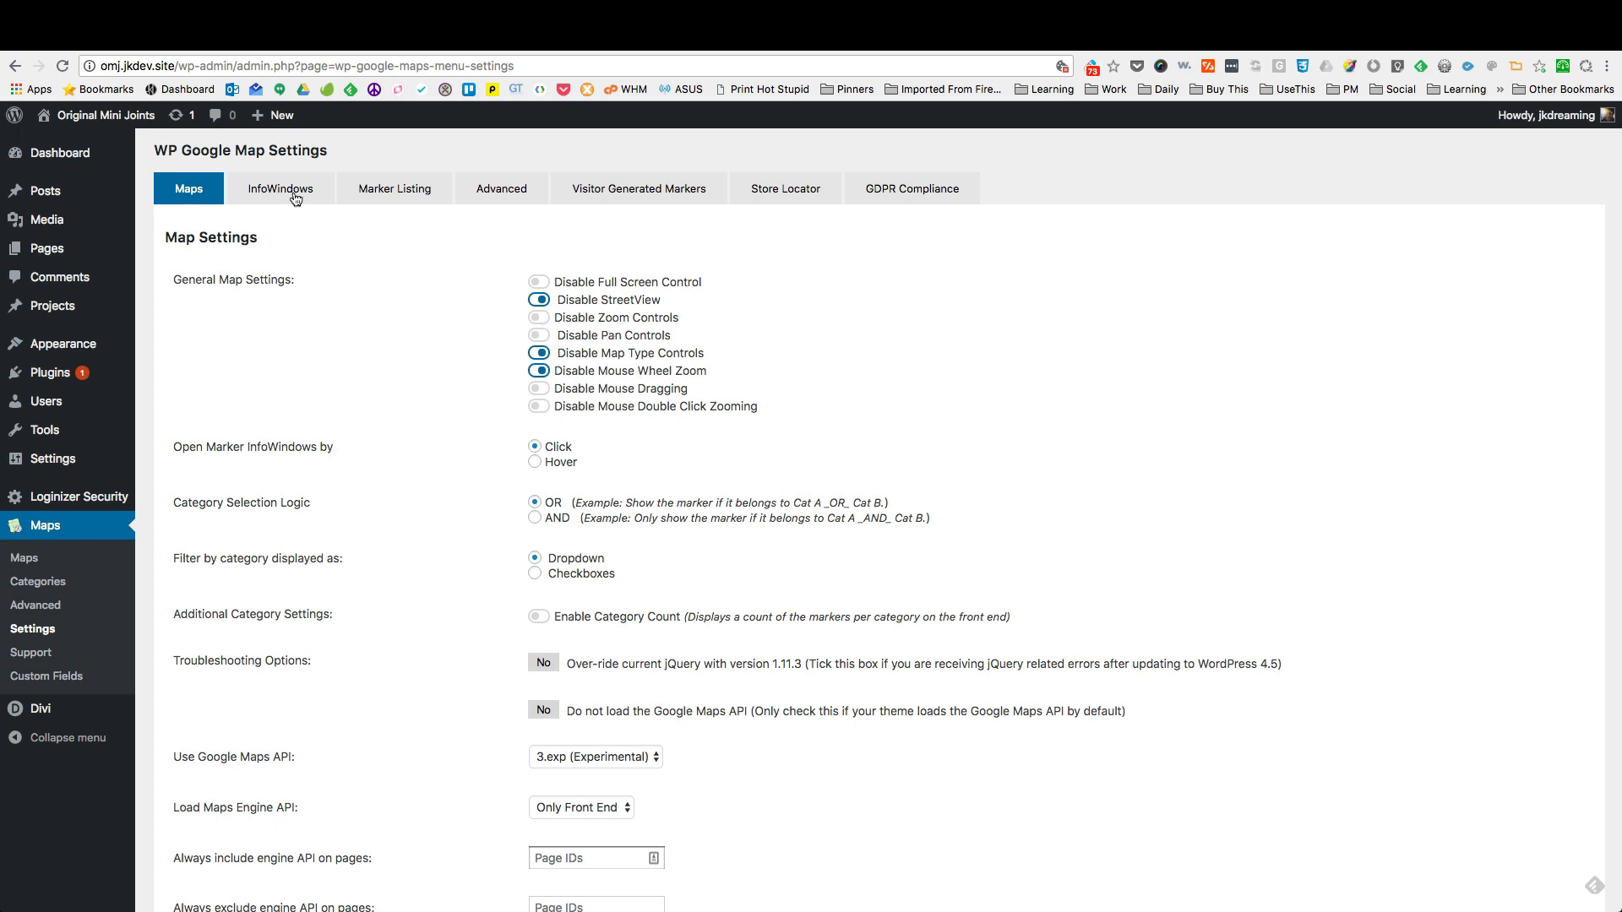
scroll(497, 397, down, 3)
scroll(497, 397, up, 3)
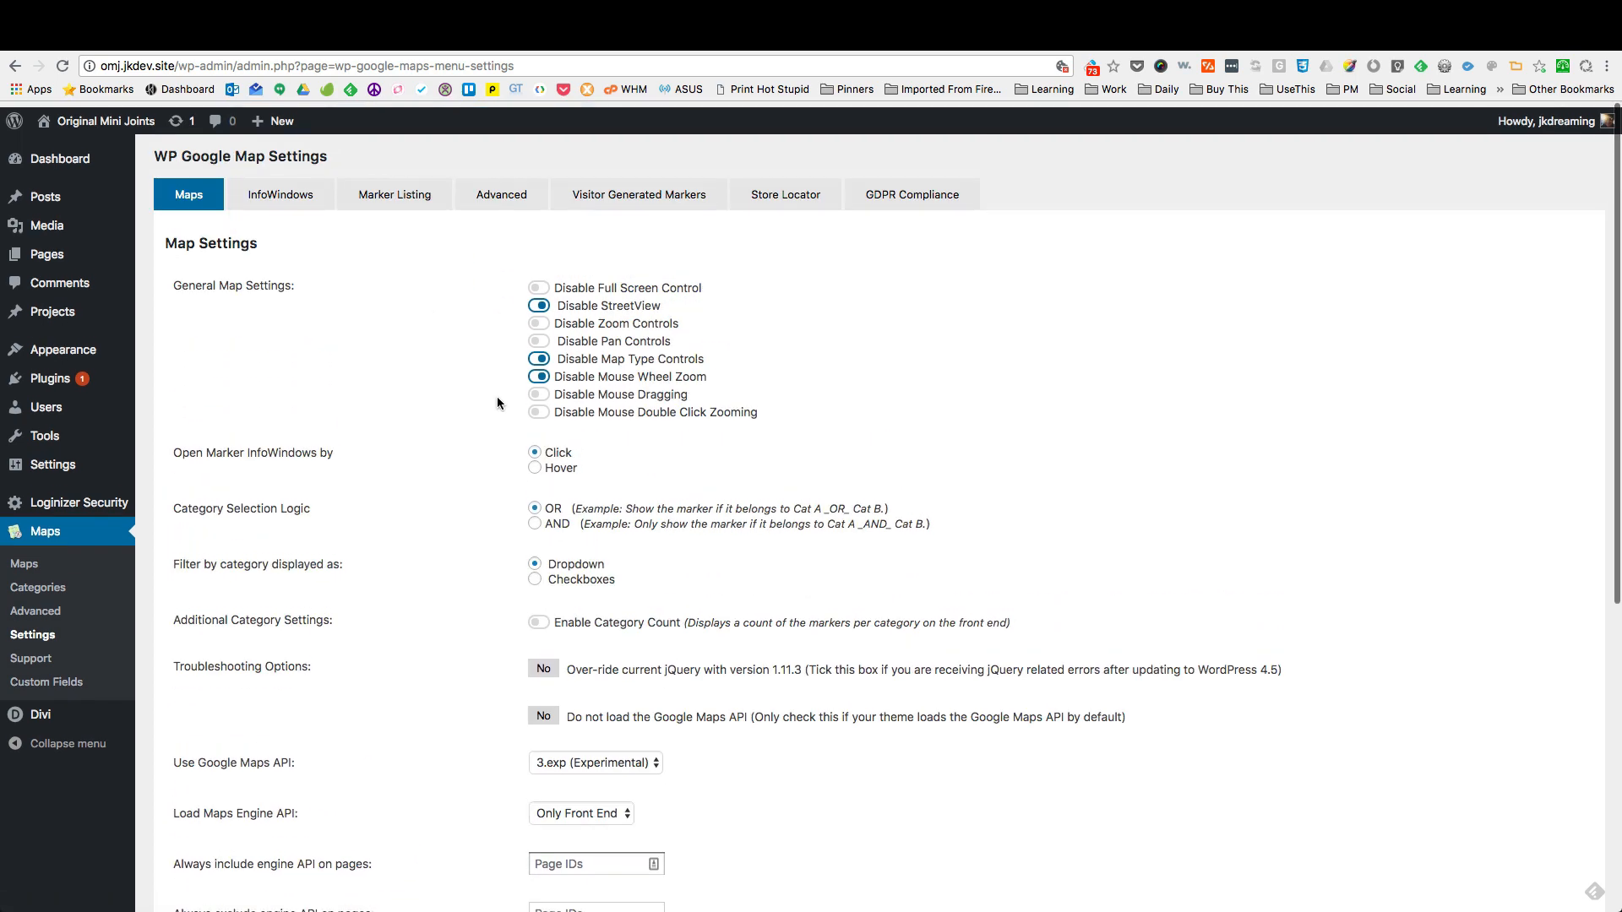
click(791, 188)
click(190, 188)
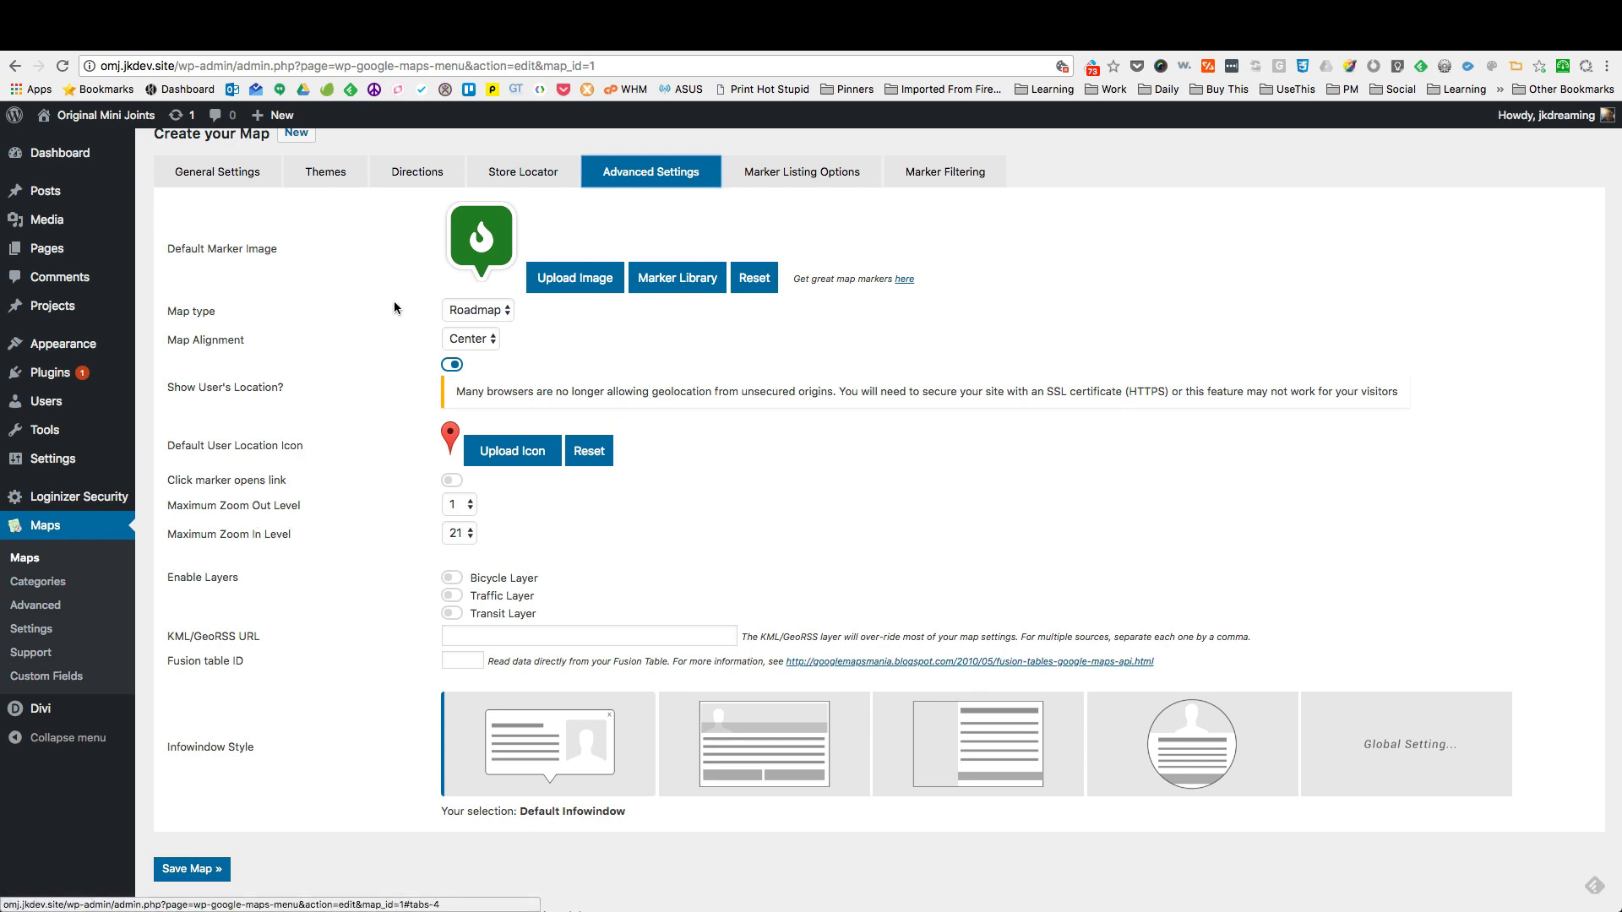
Step: Examine the Advanced Settings and Store Locator options of the individual map in the map editor
scroll(395, 308, down, 6)
scroll(394, 307, up, 7)
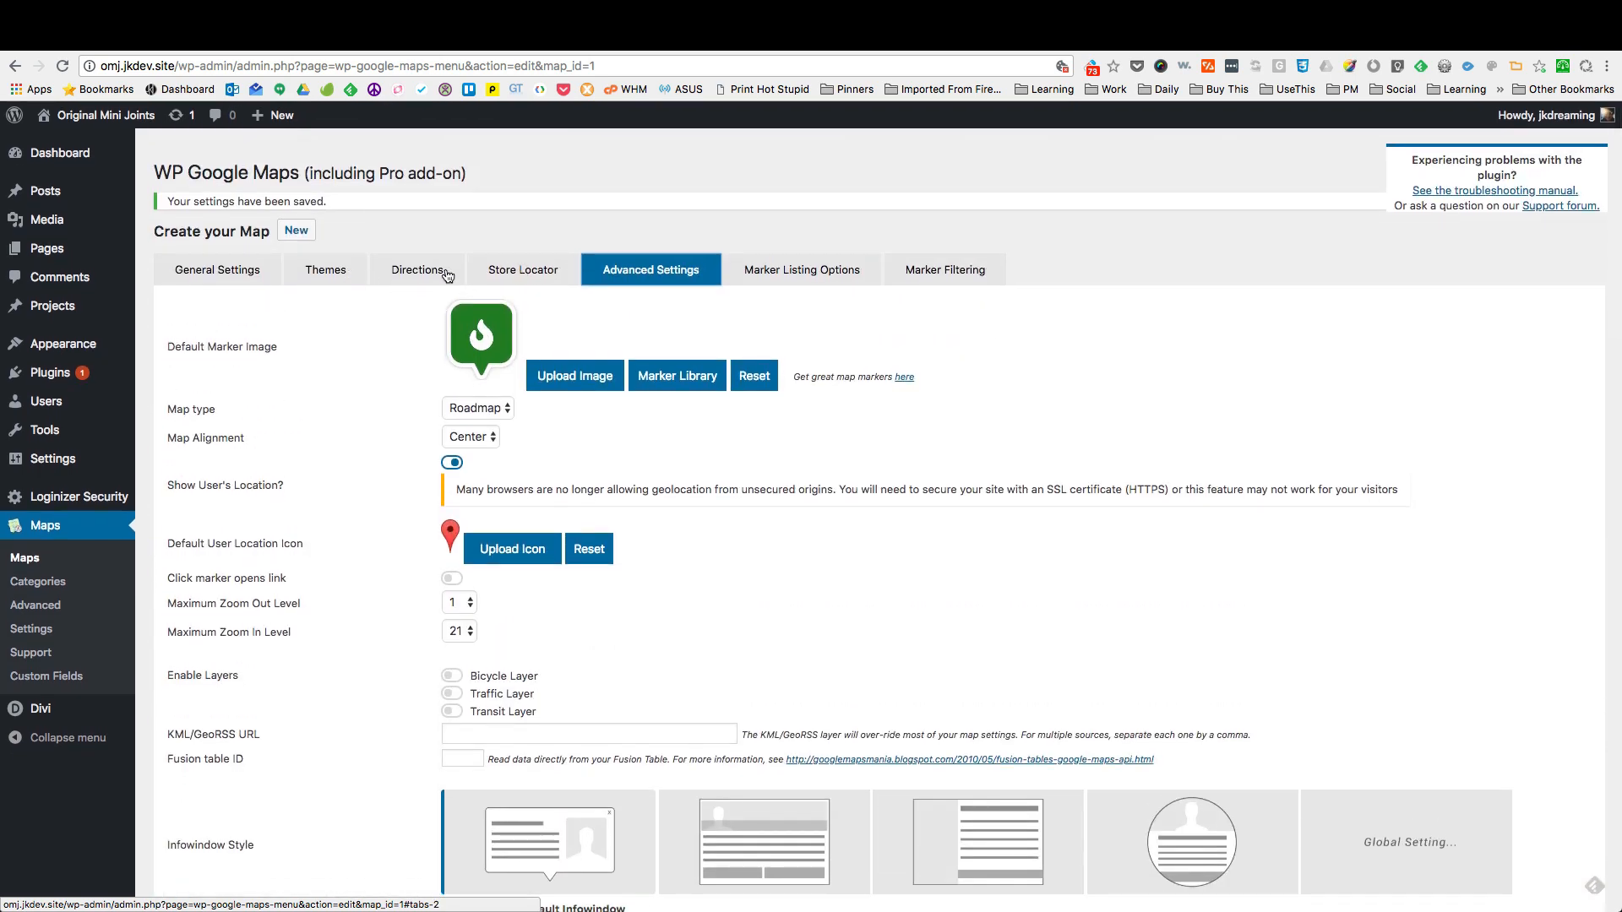
click(523, 271)
scroll(448, 447, down, 3)
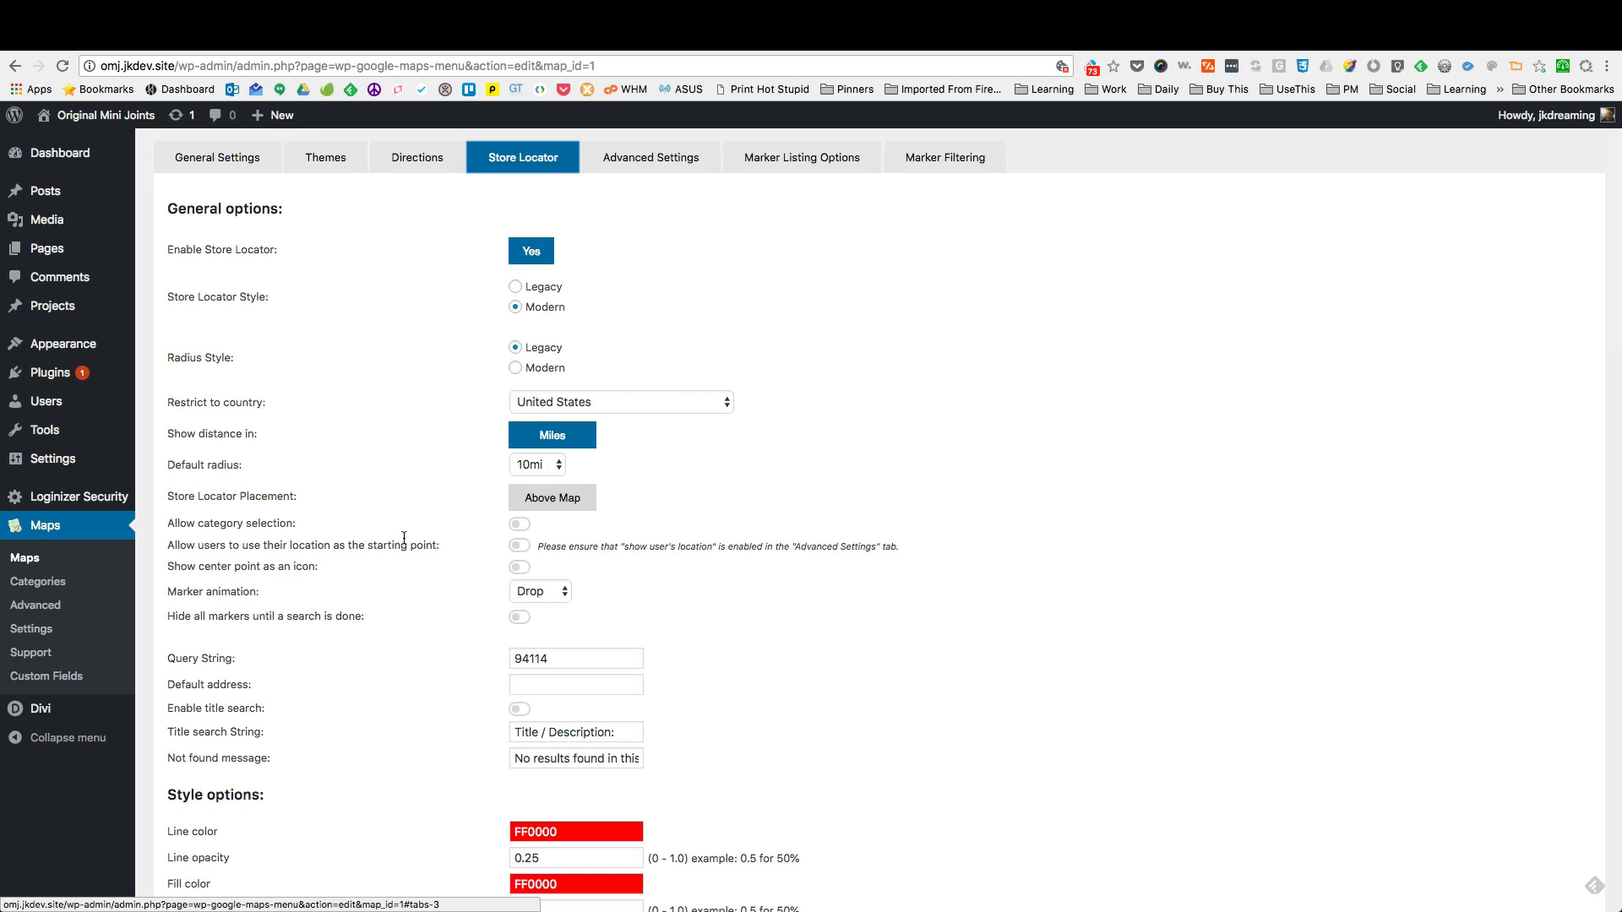
scroll(483, 582, down, 5)
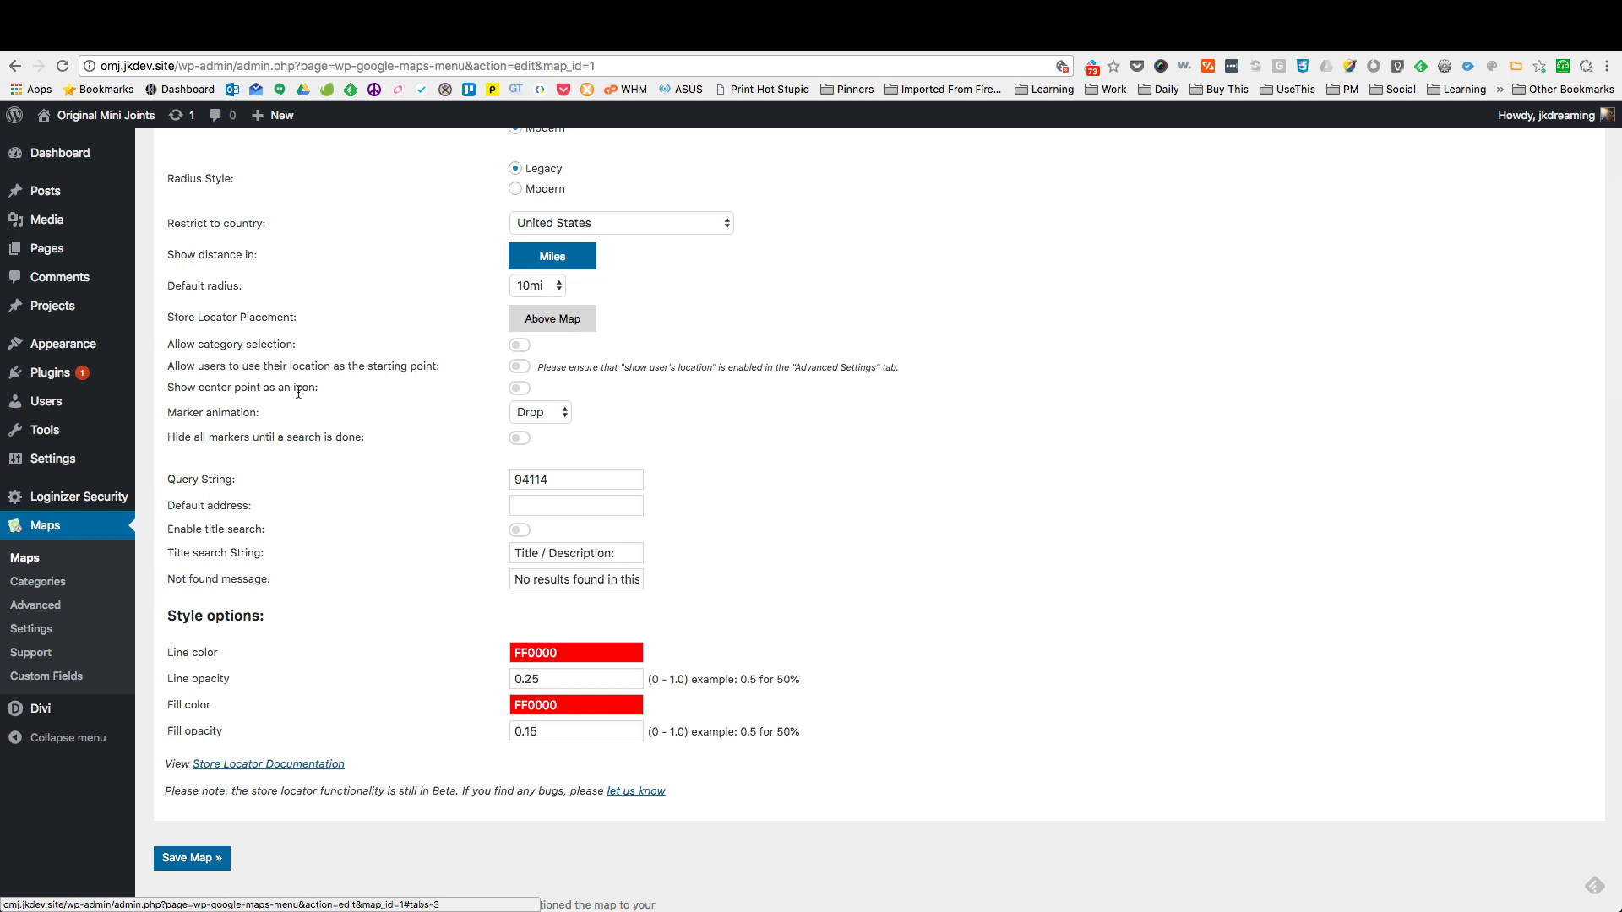
scroll(434, 489, up, 1)
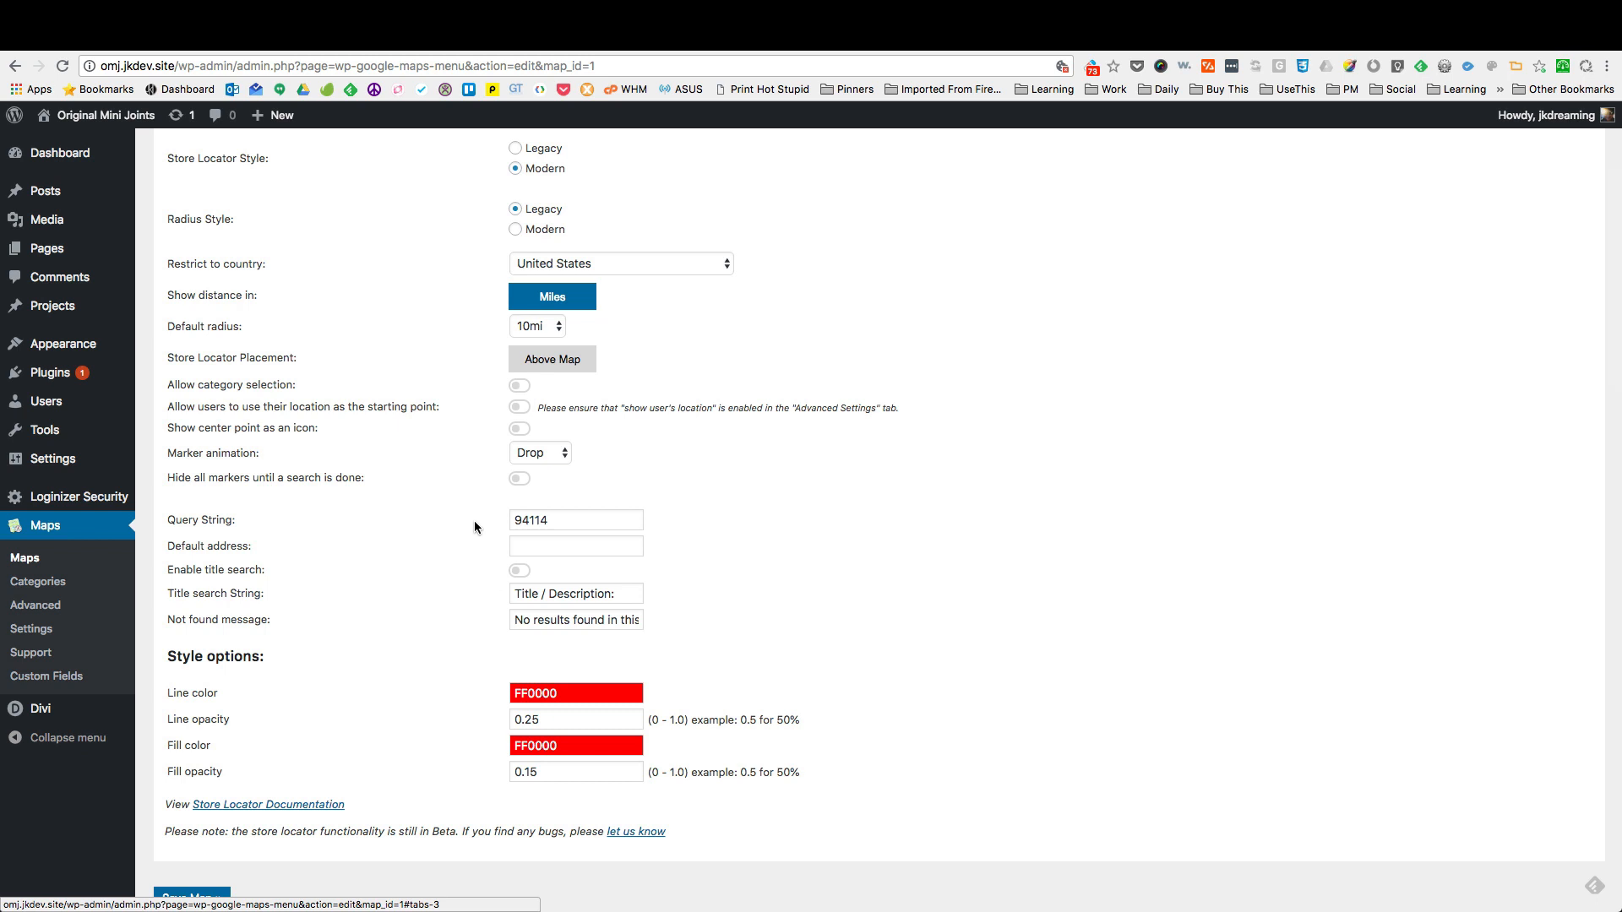
scroll(474, 521, up, 3)
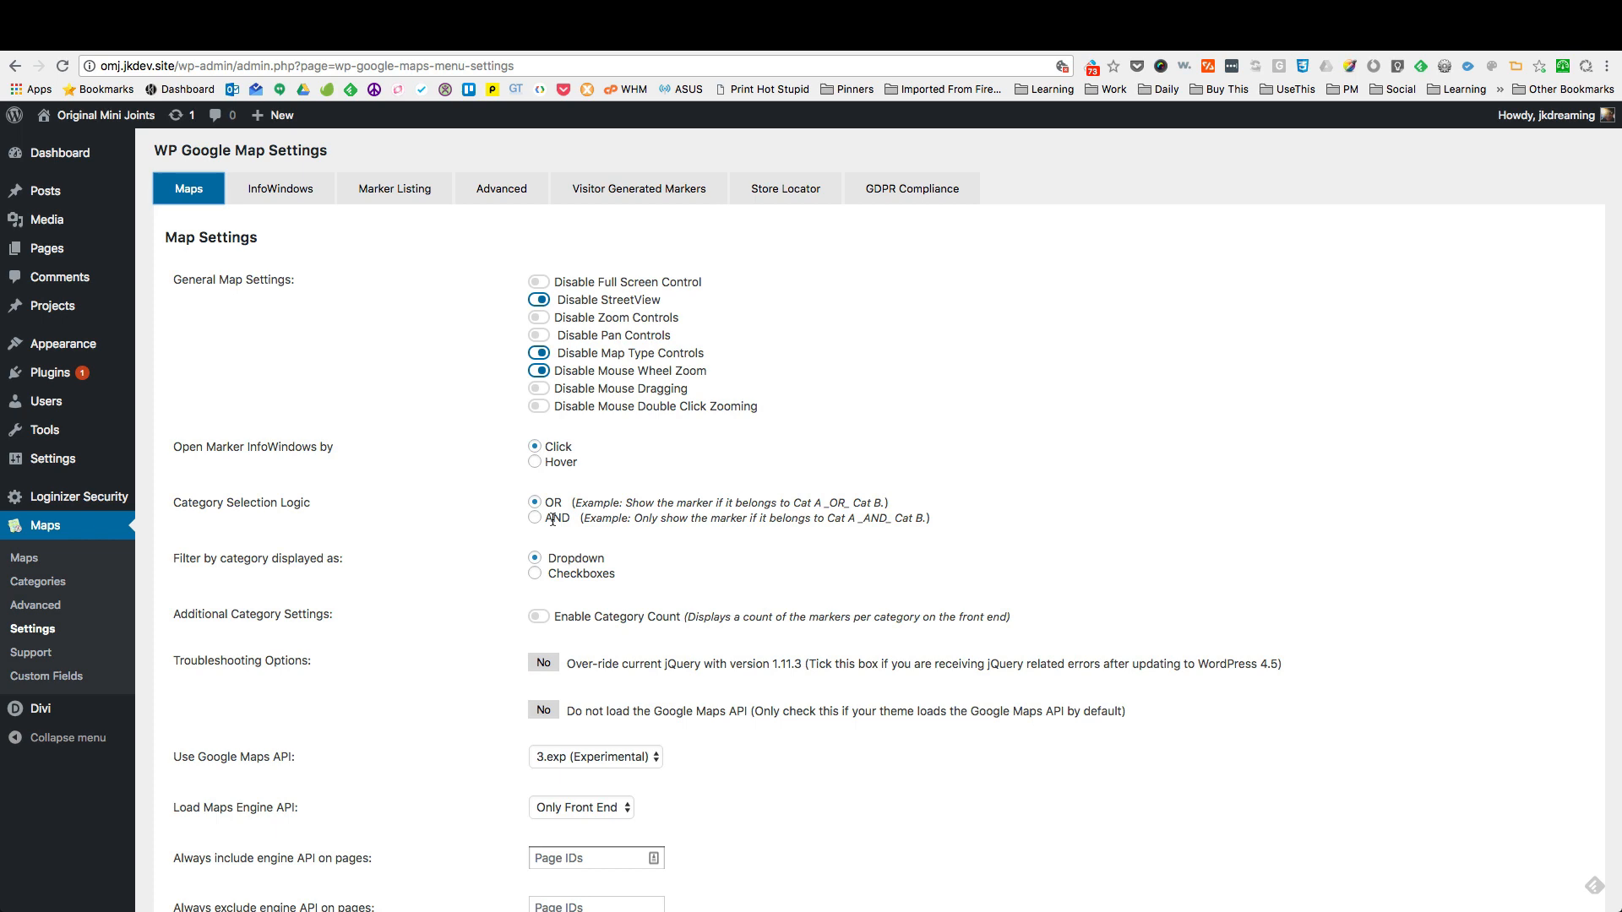
Step: Examine all plugin-wide map settings, including Disable Two-Finger Pan, and the Advanced, Visitor Generated Markers, Store Locator and GDPR Compliance settings
scroll(553, 518, down, 3)
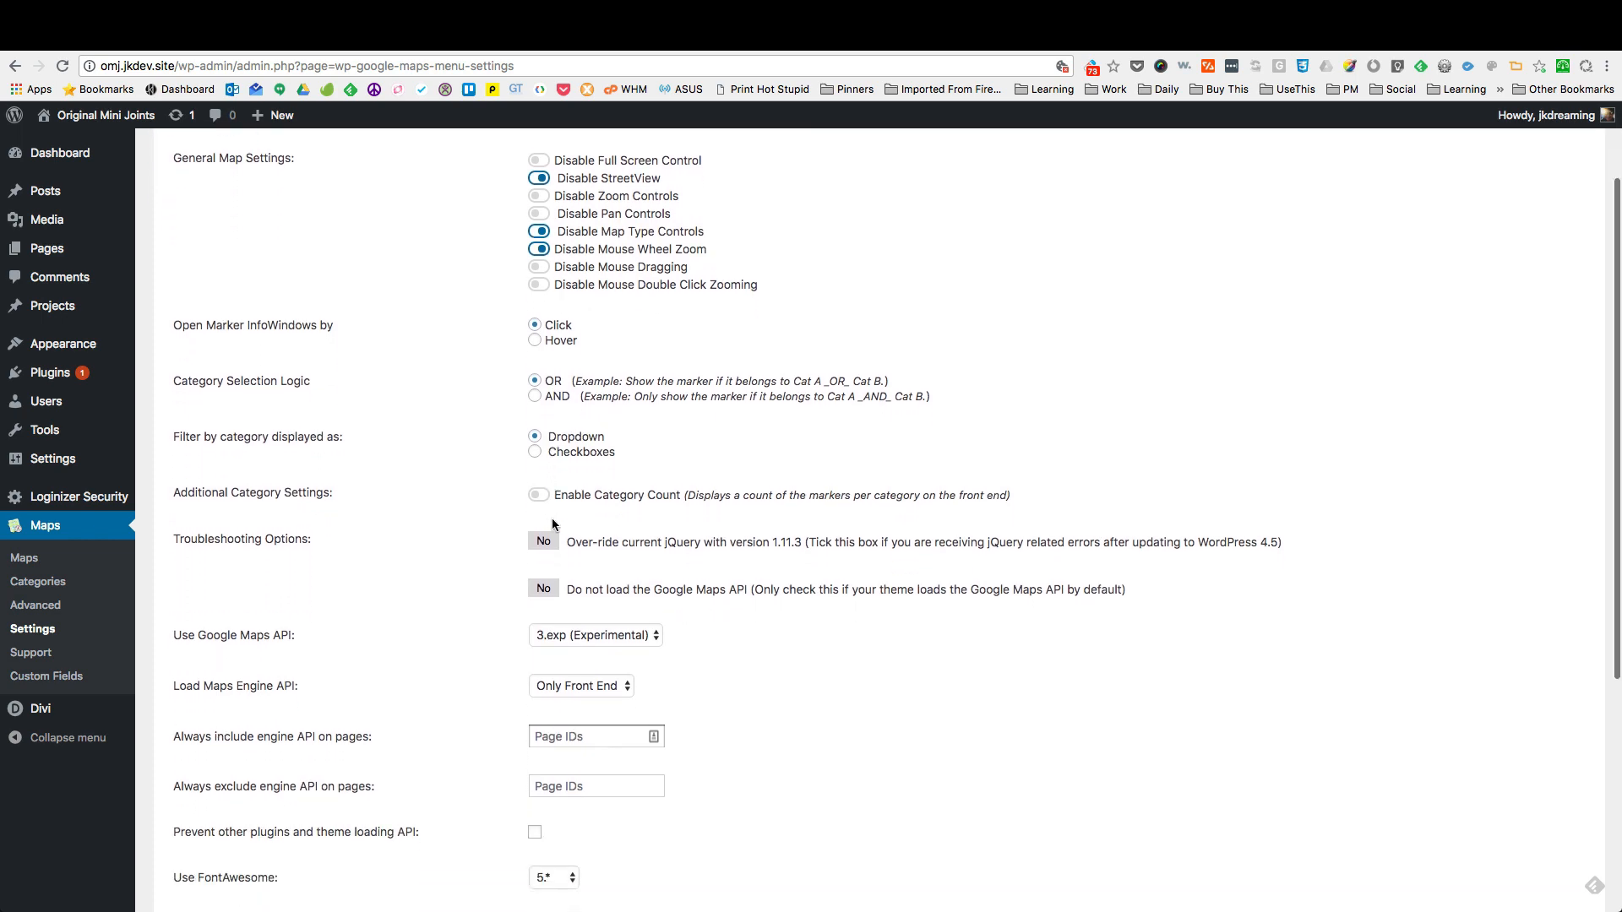
scroll(553, 521, down, 9)
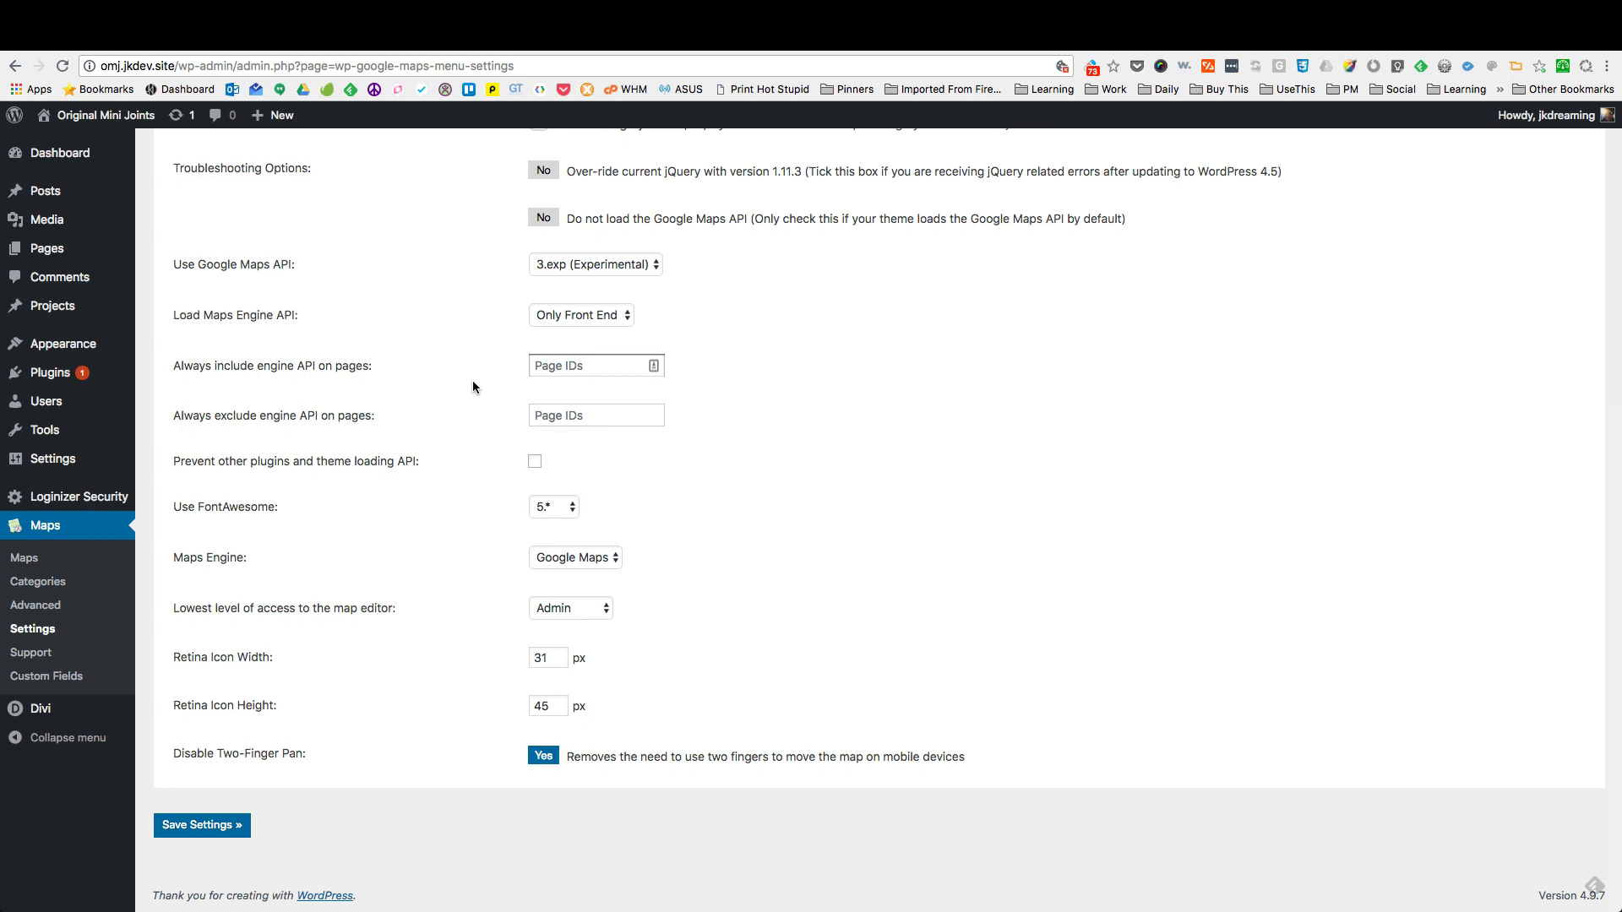
scroll(473, 382, up, 4)
scroll(475, 291, up, 3)
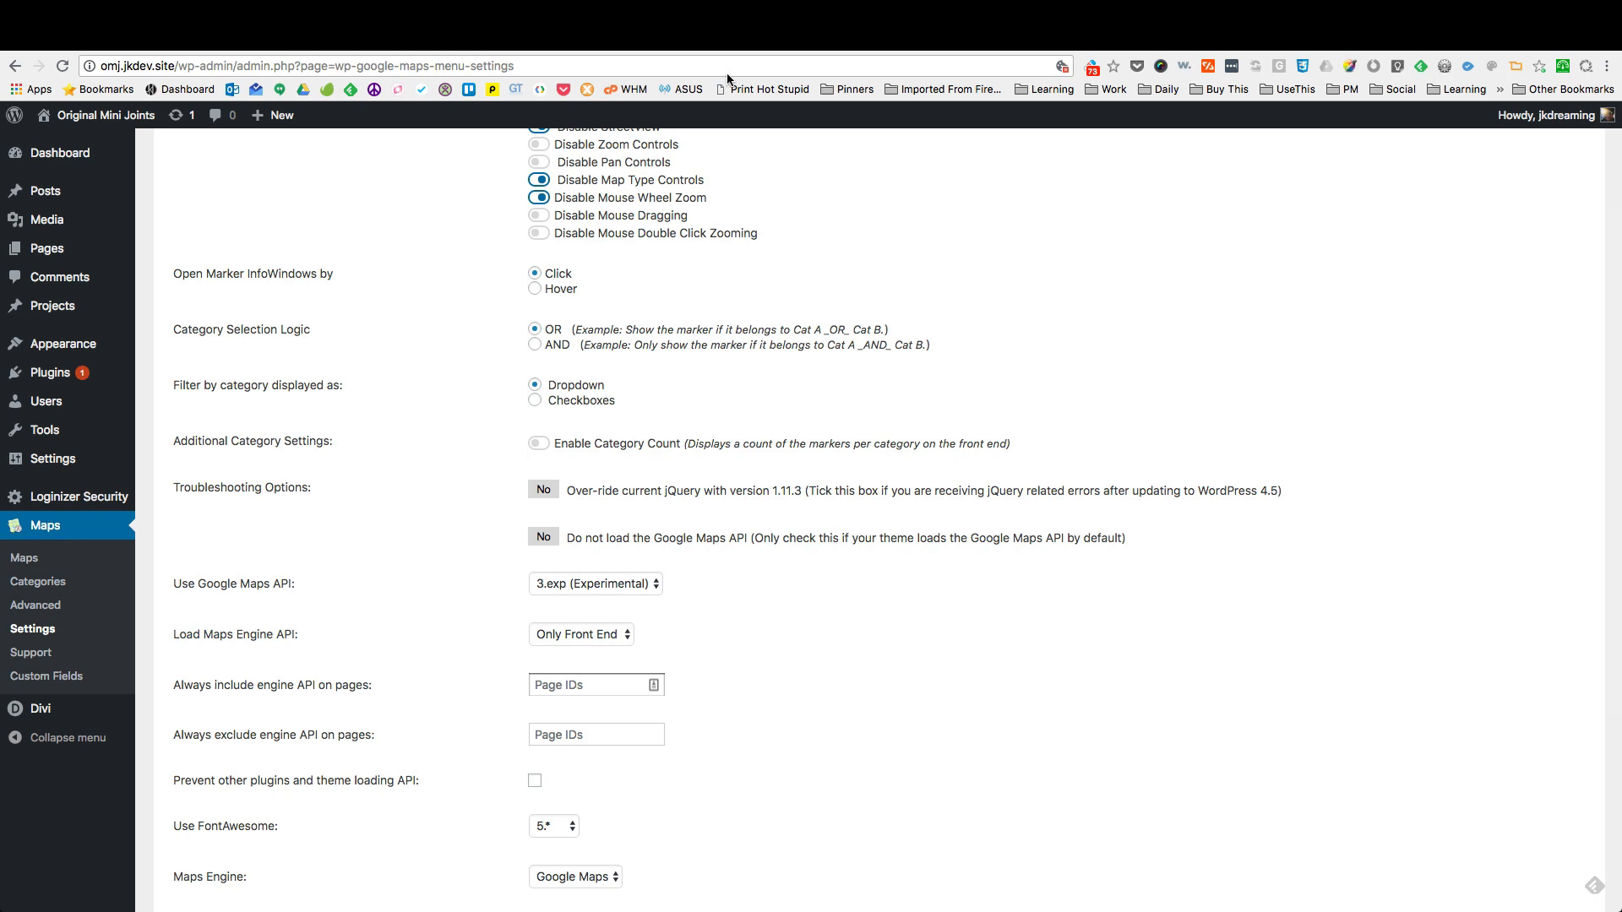
scroll(653, 464, up, 4)
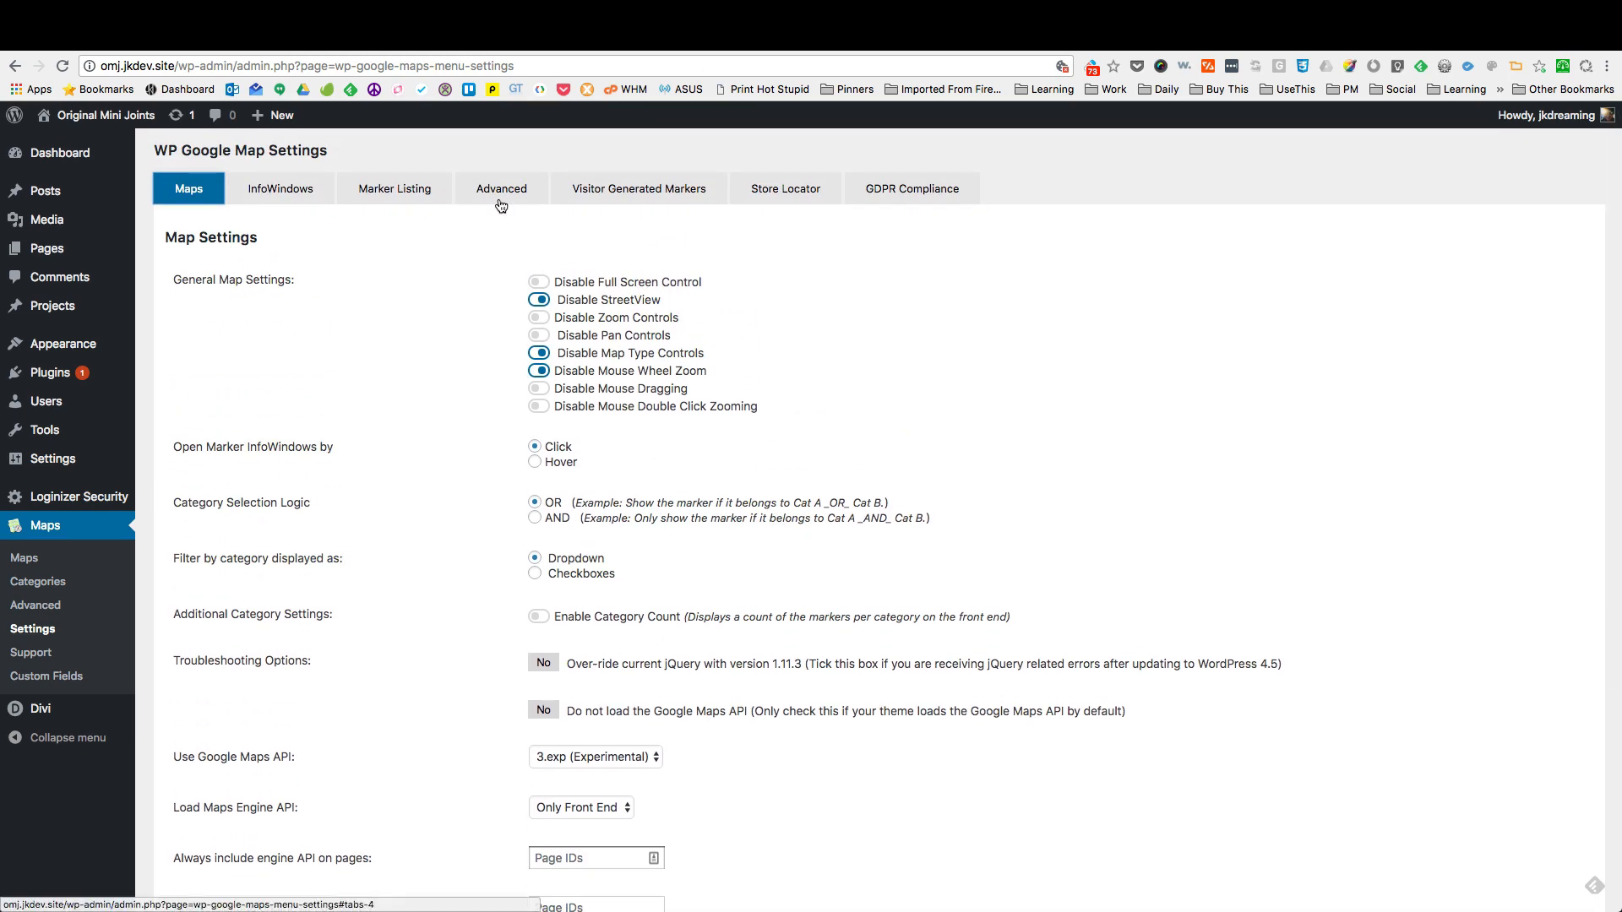
click(501, 201)
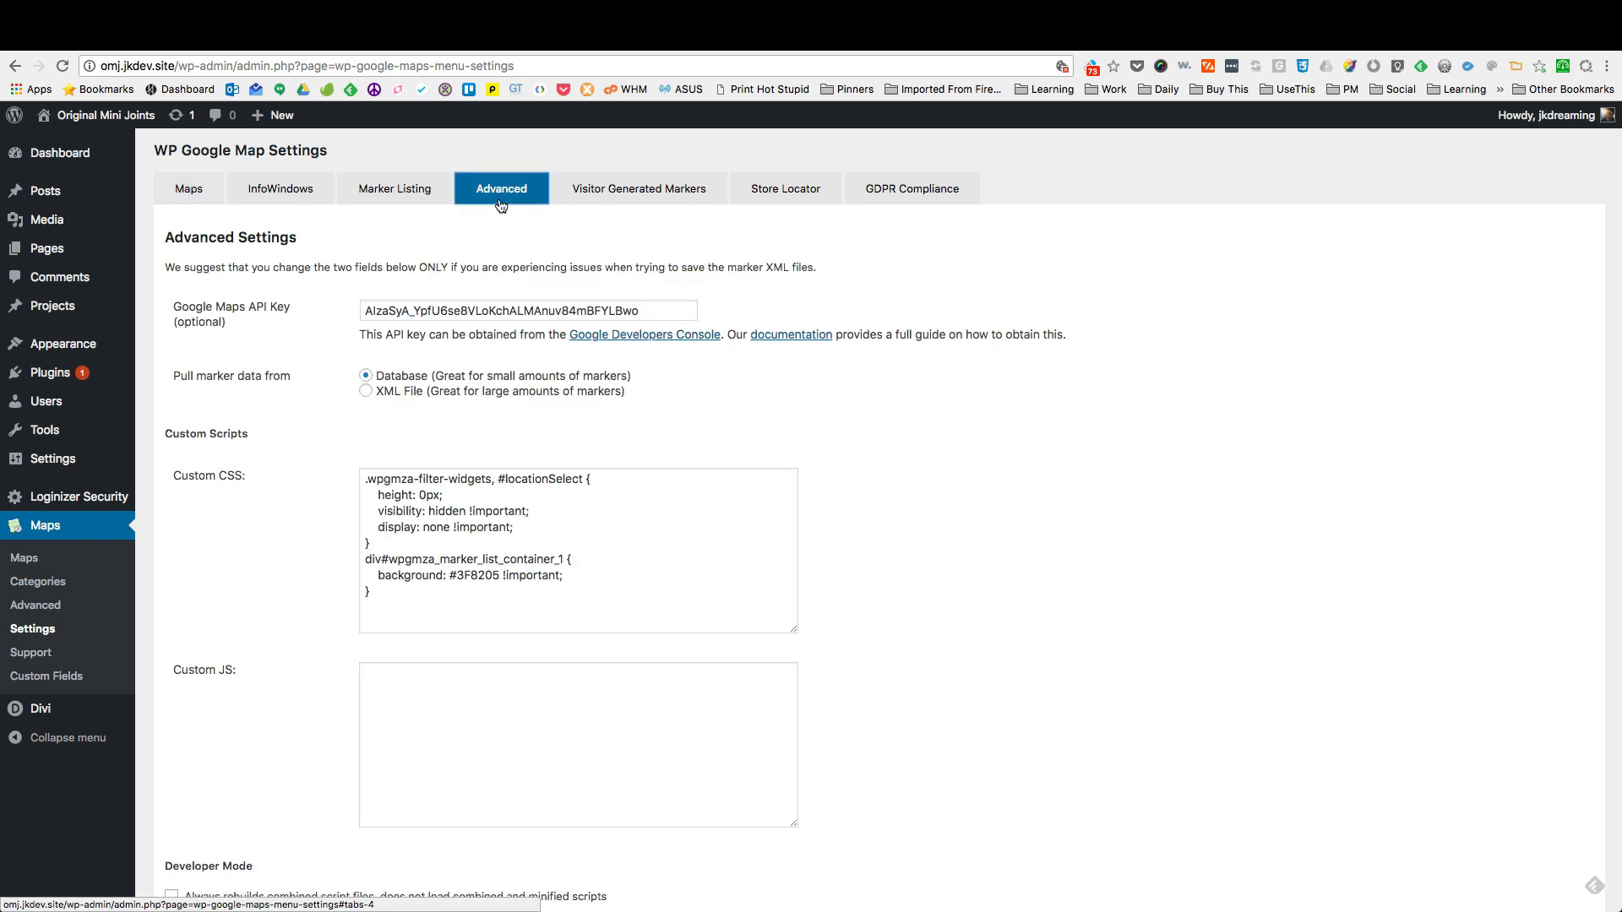
click(623, 201)
click(759, 192)
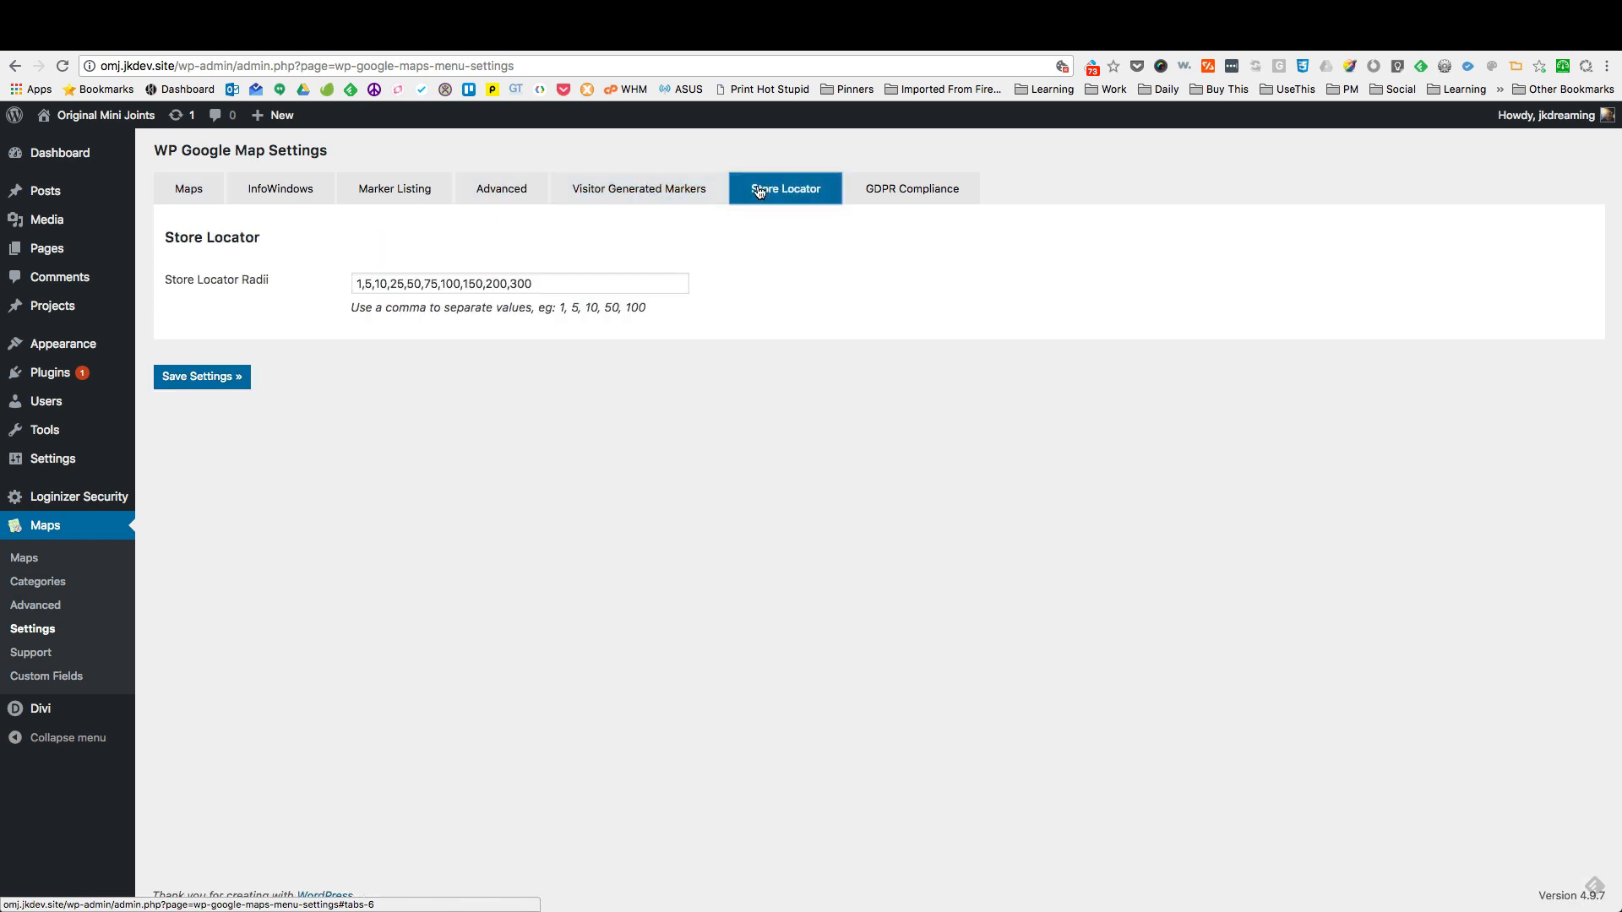
click(895, 192)
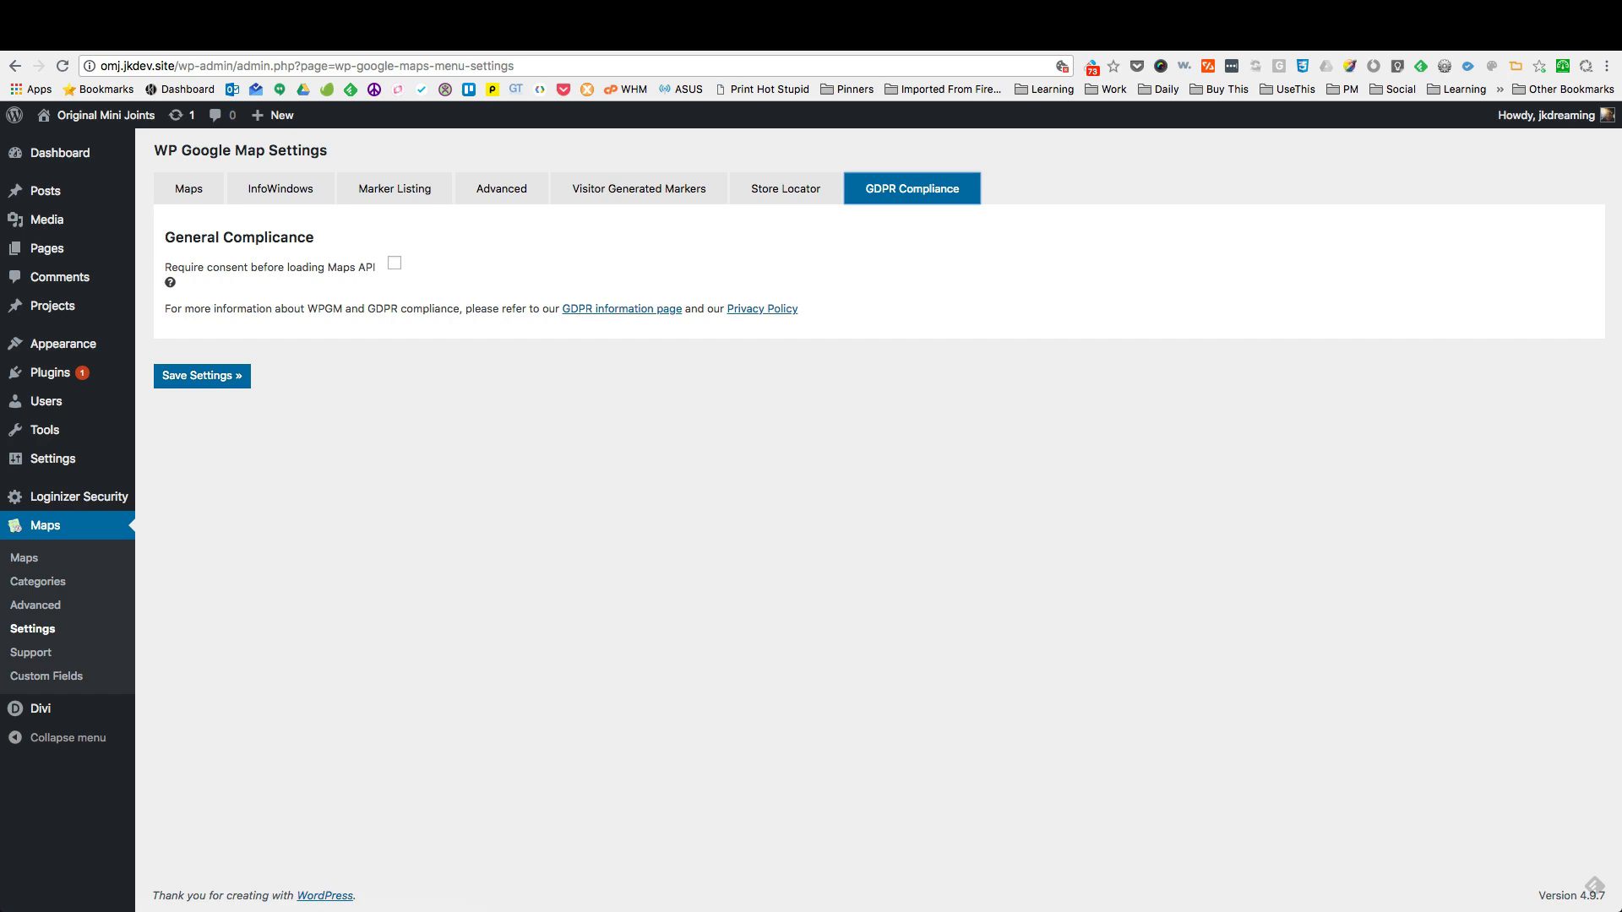
Step: Show the Find Tripple J page at full desktop width without the developer tools and test panning the map
key(ctrl+Tab)
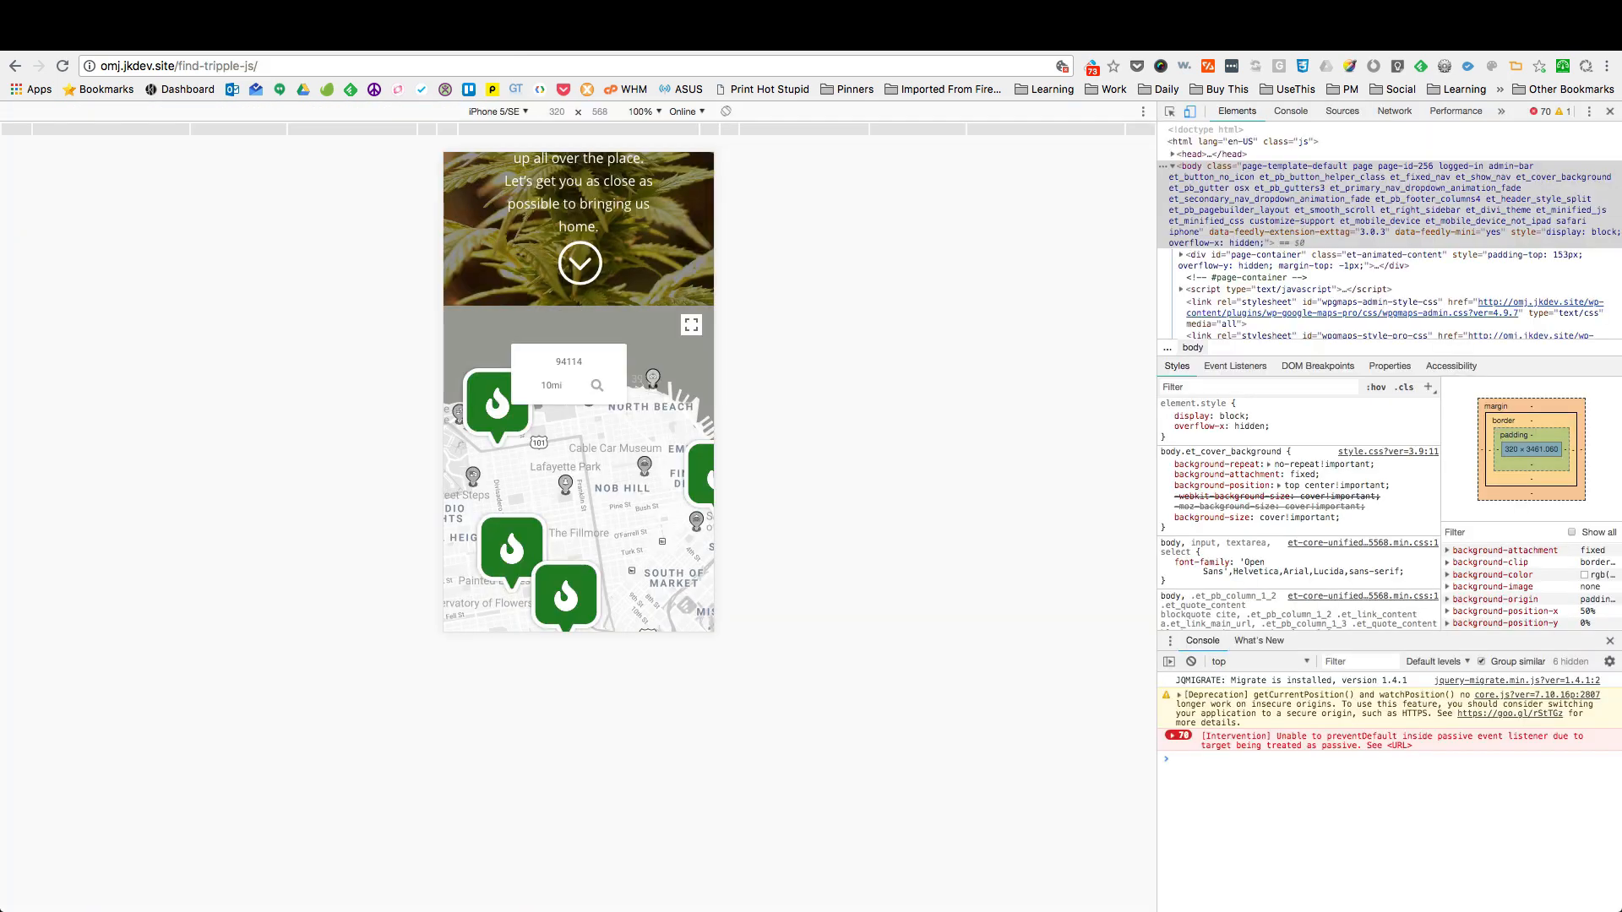
click(1192, 111)
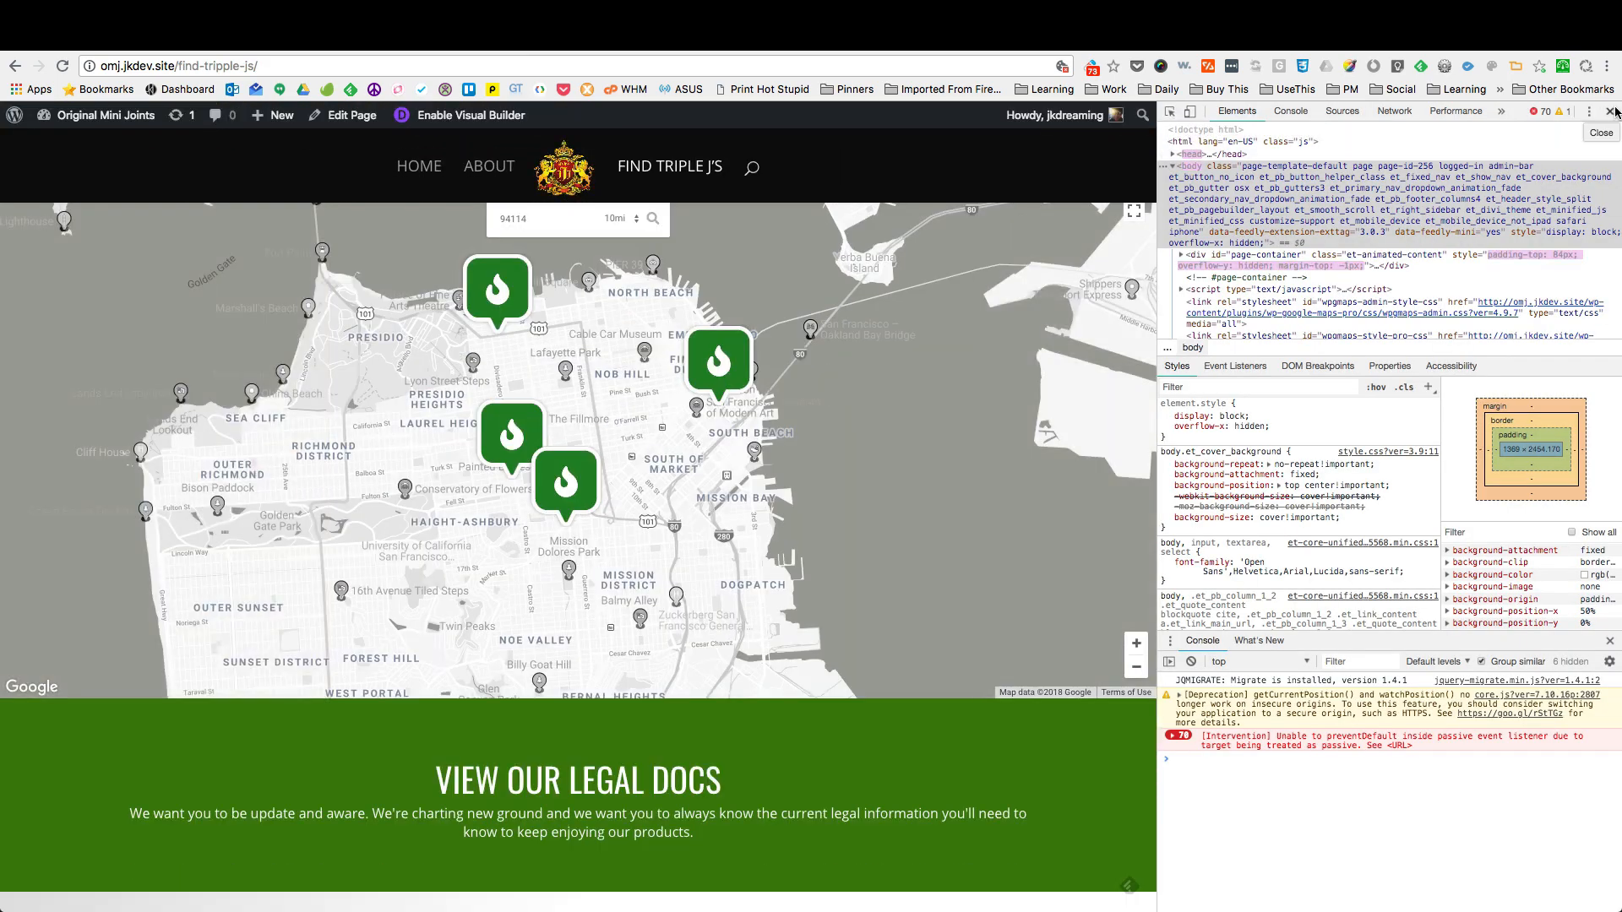
click(1615, 112)
scroll(880, 592, up, 2)
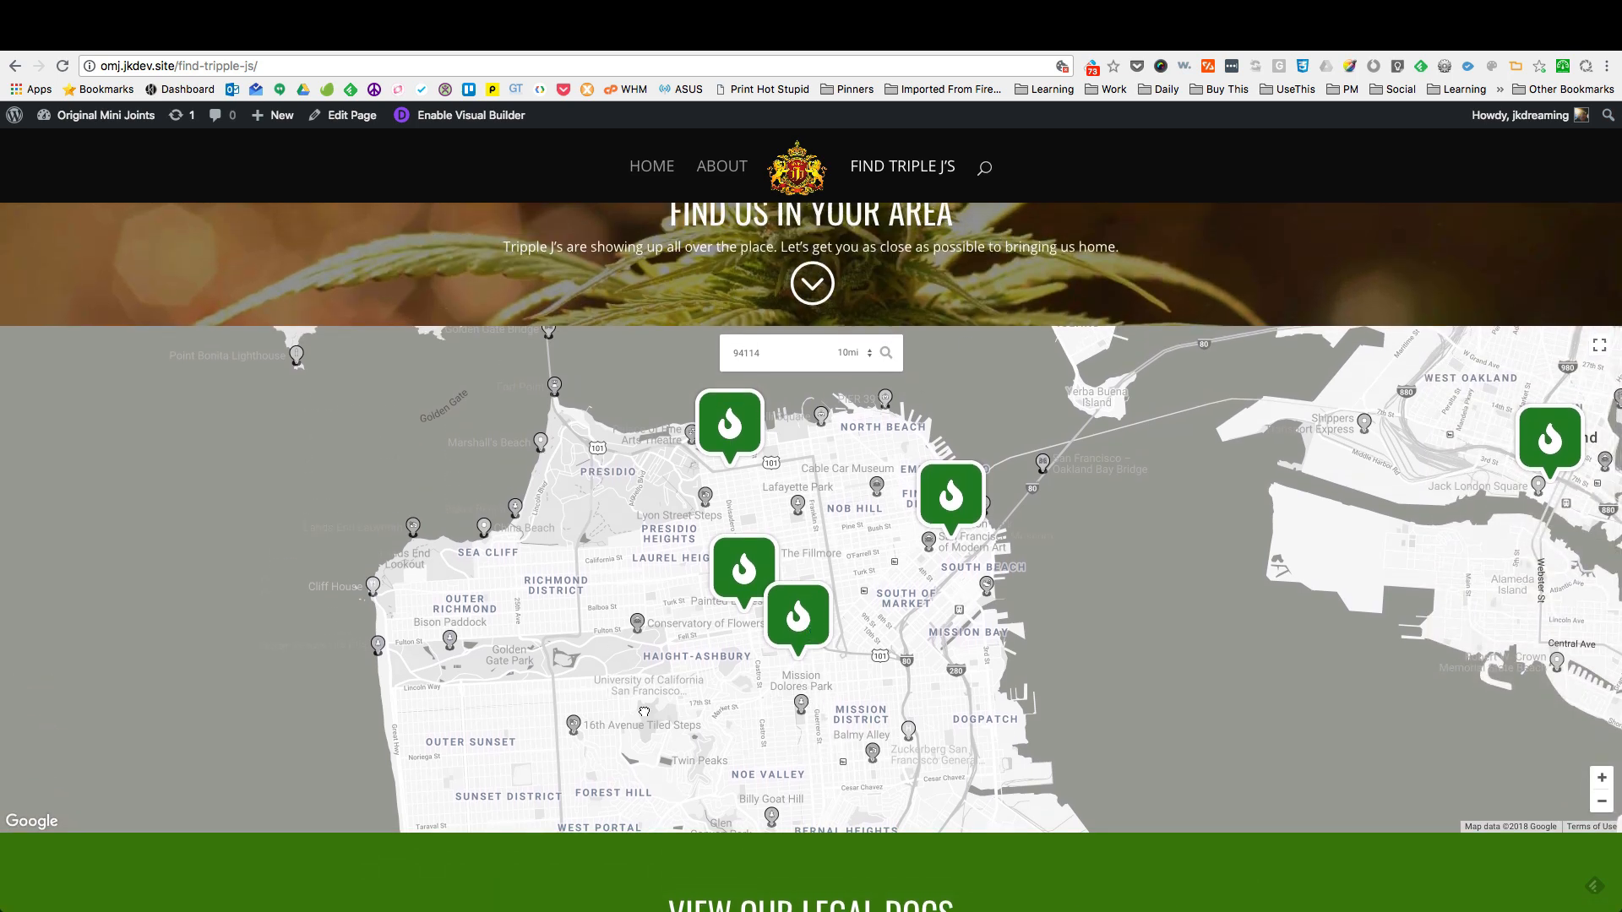
drag(626, 667, 673, 766)
drag(896, 549, 798, 524)
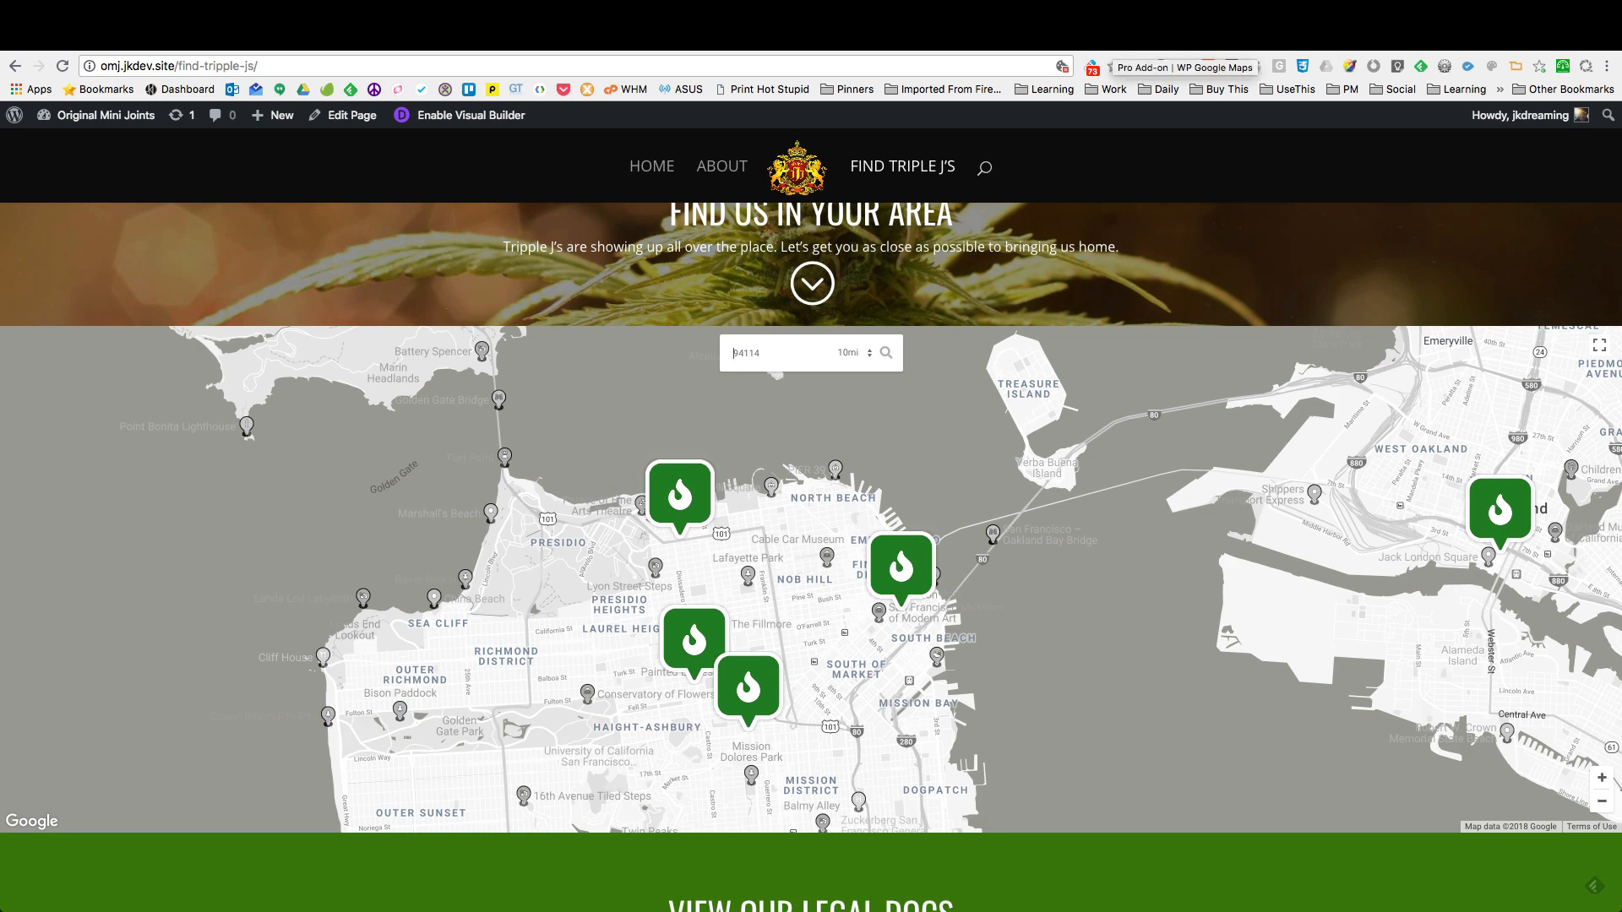
Step: View the WP Google Maps Pro purchase page and return to the Find Tripple J page
click(1111, 42)
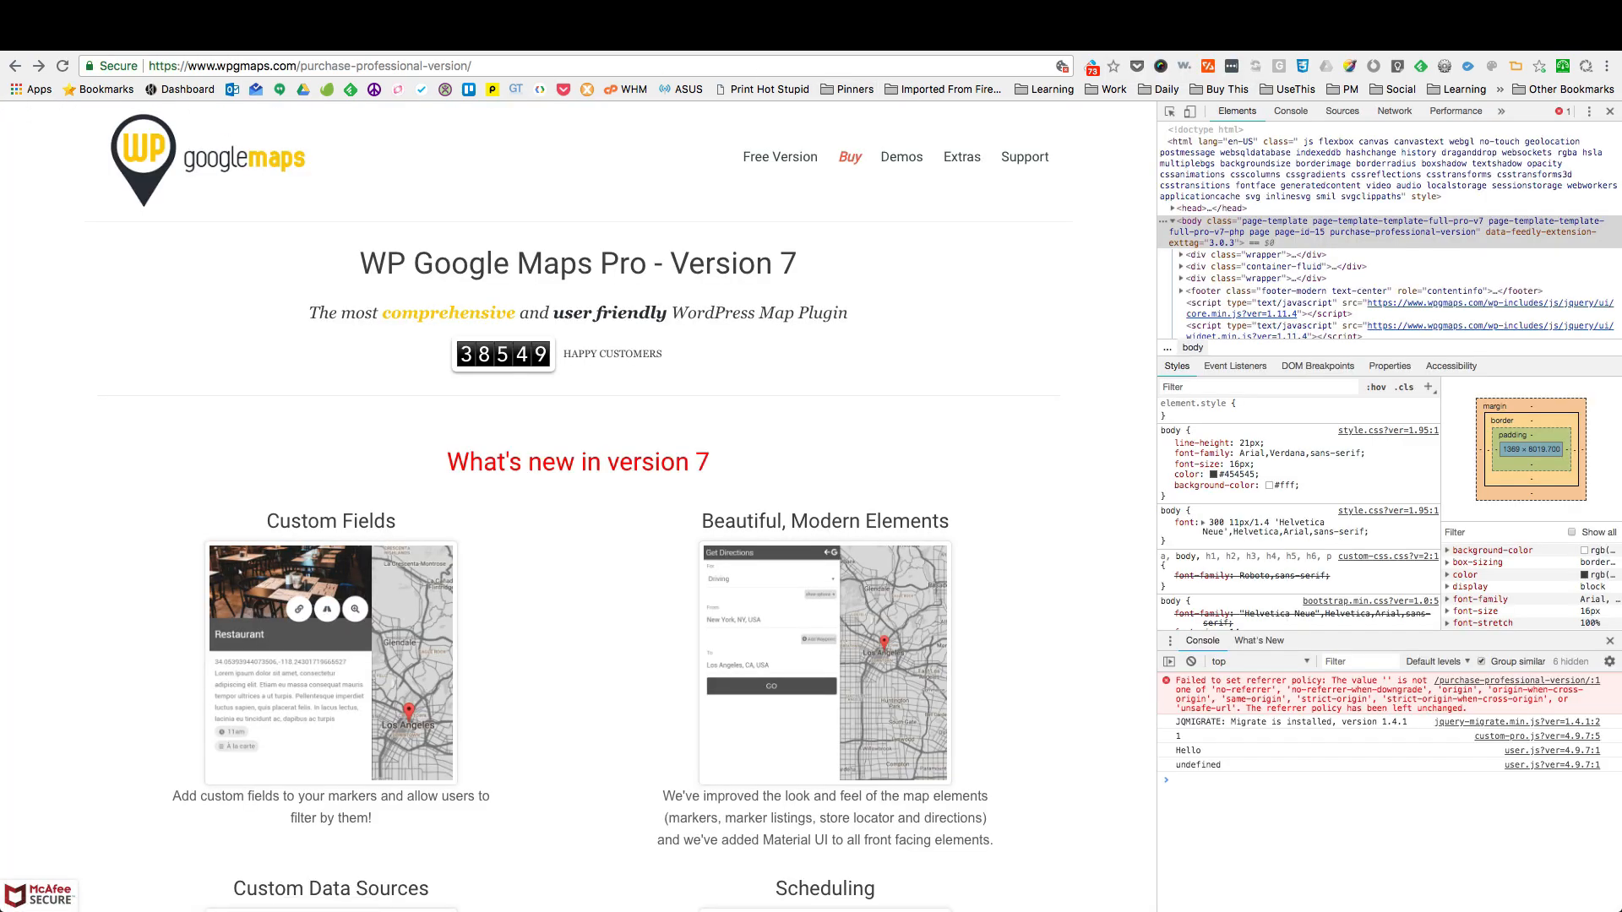
click(921, 42)
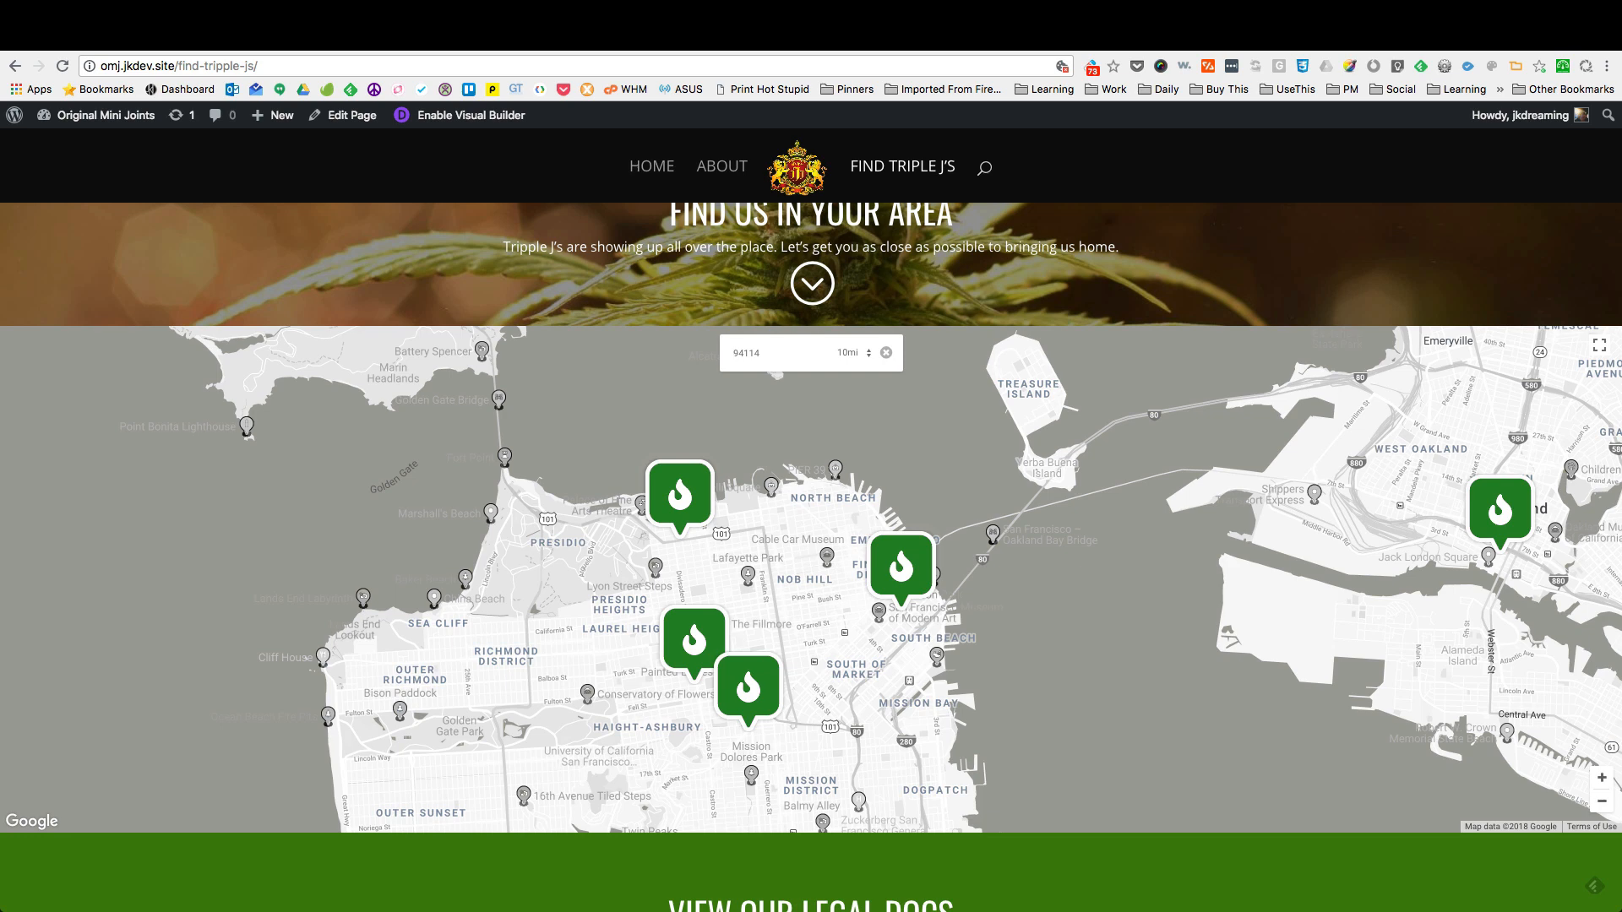
key(ctrl+a)
text(91604)
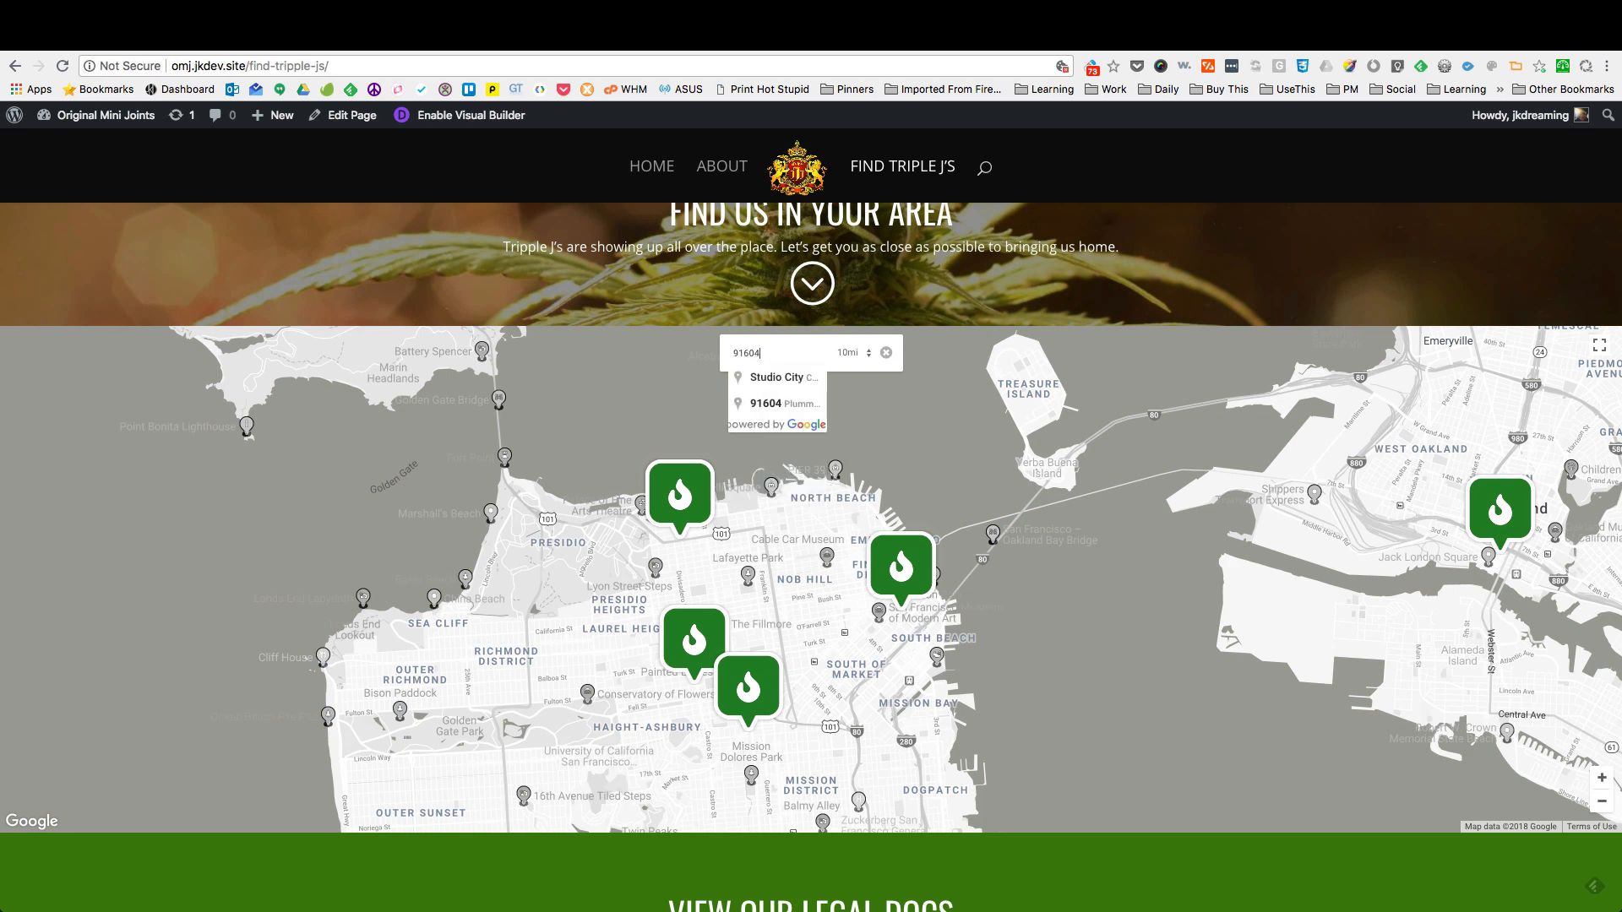
key(Return)
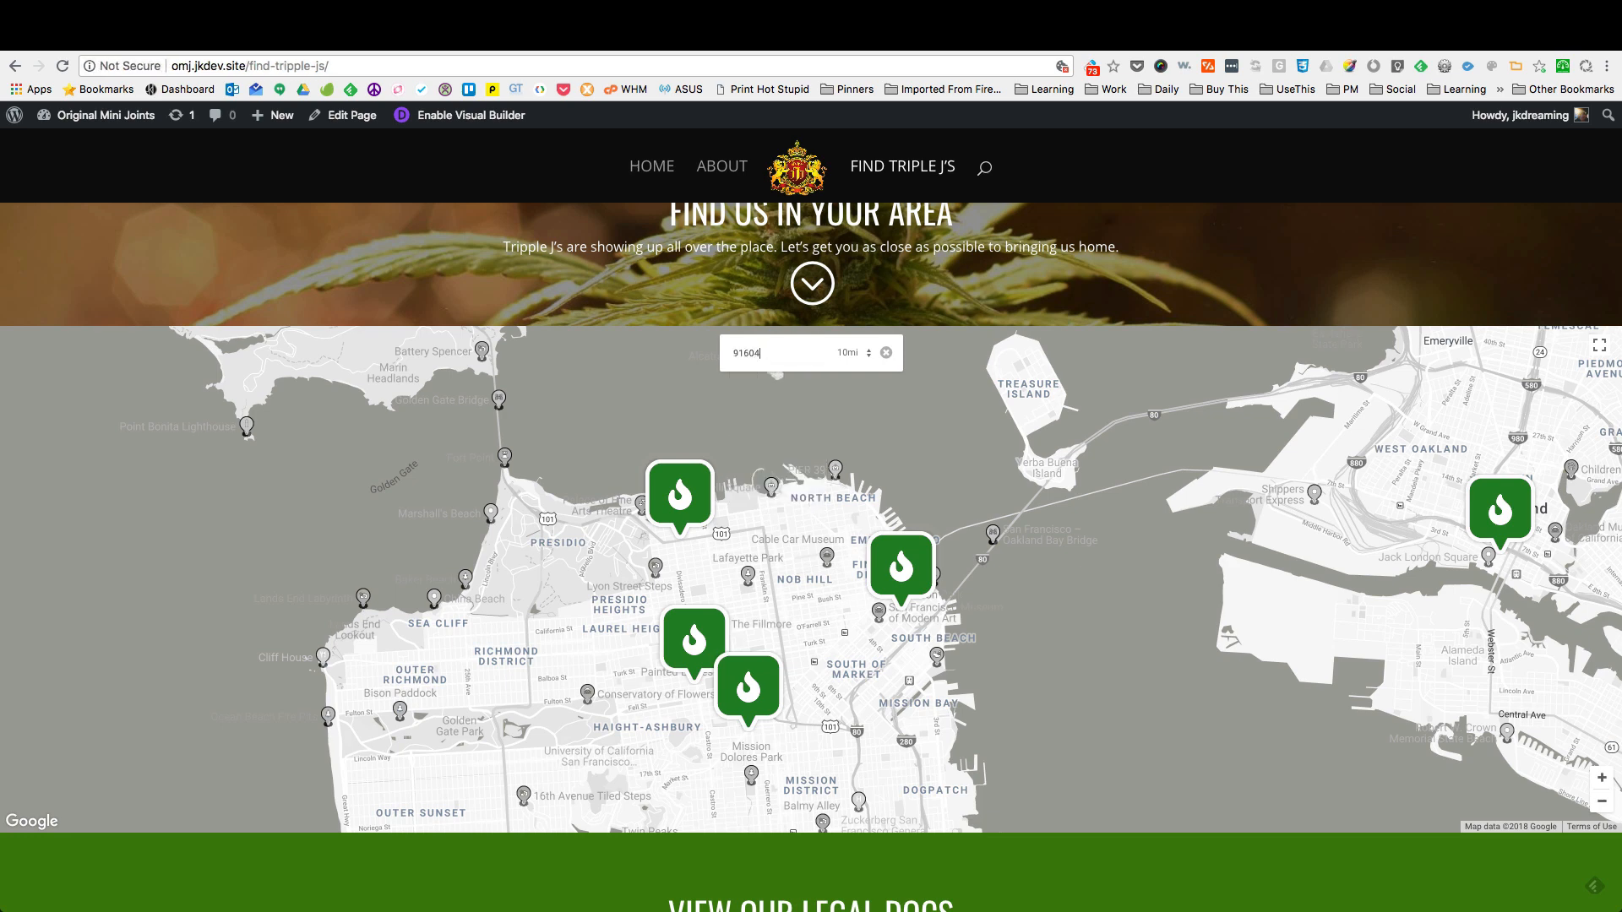
key(BackSpace)
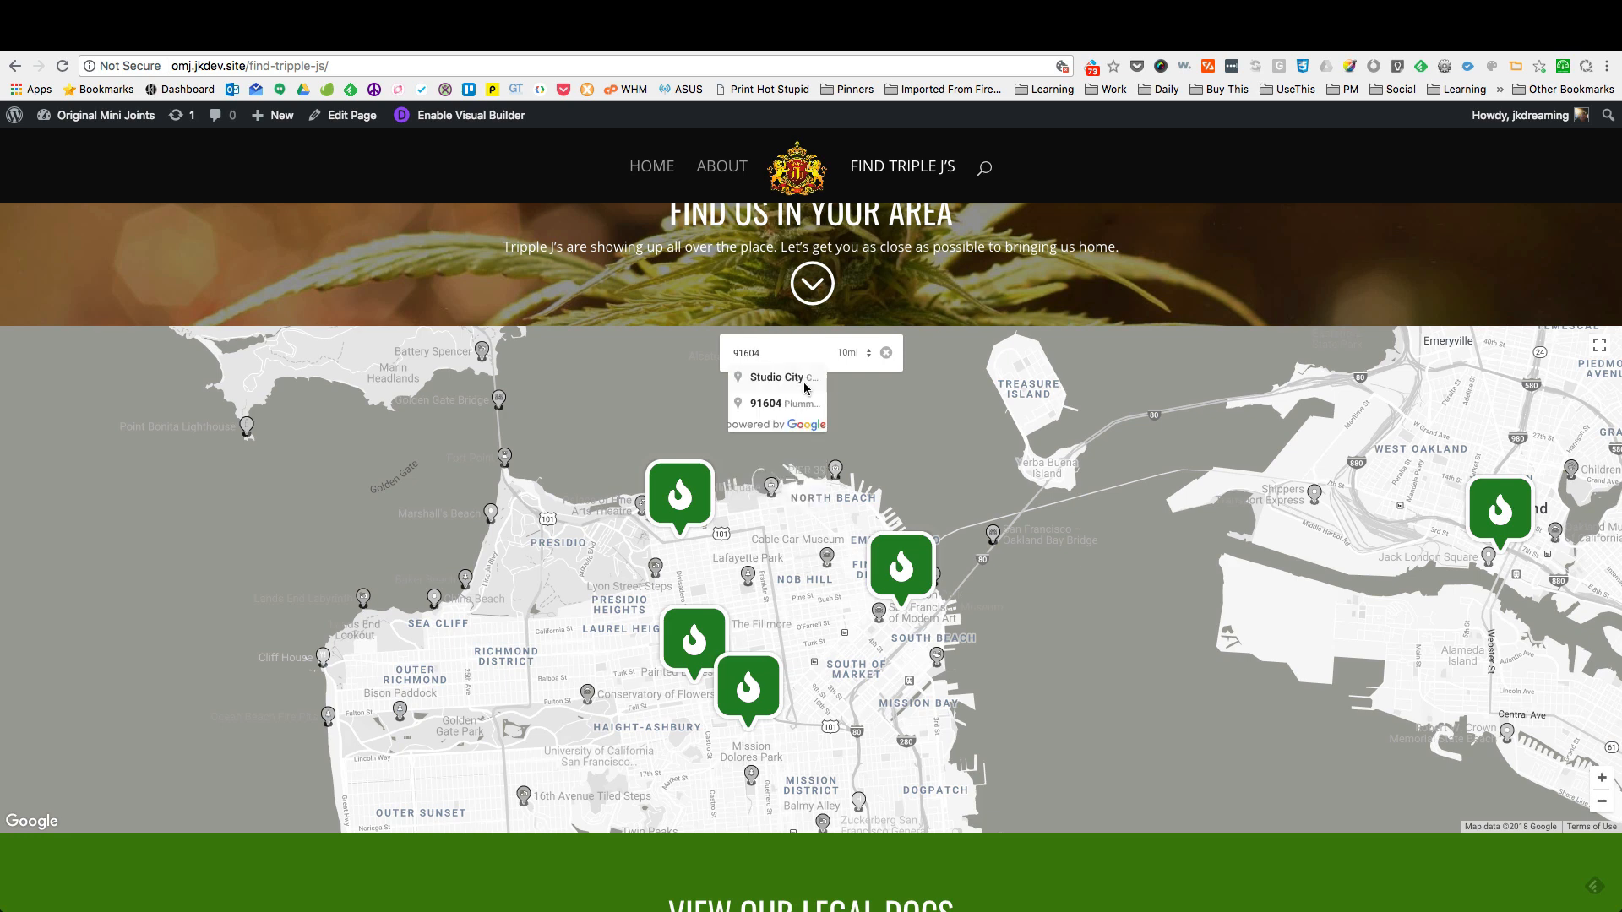
click(805, 382)
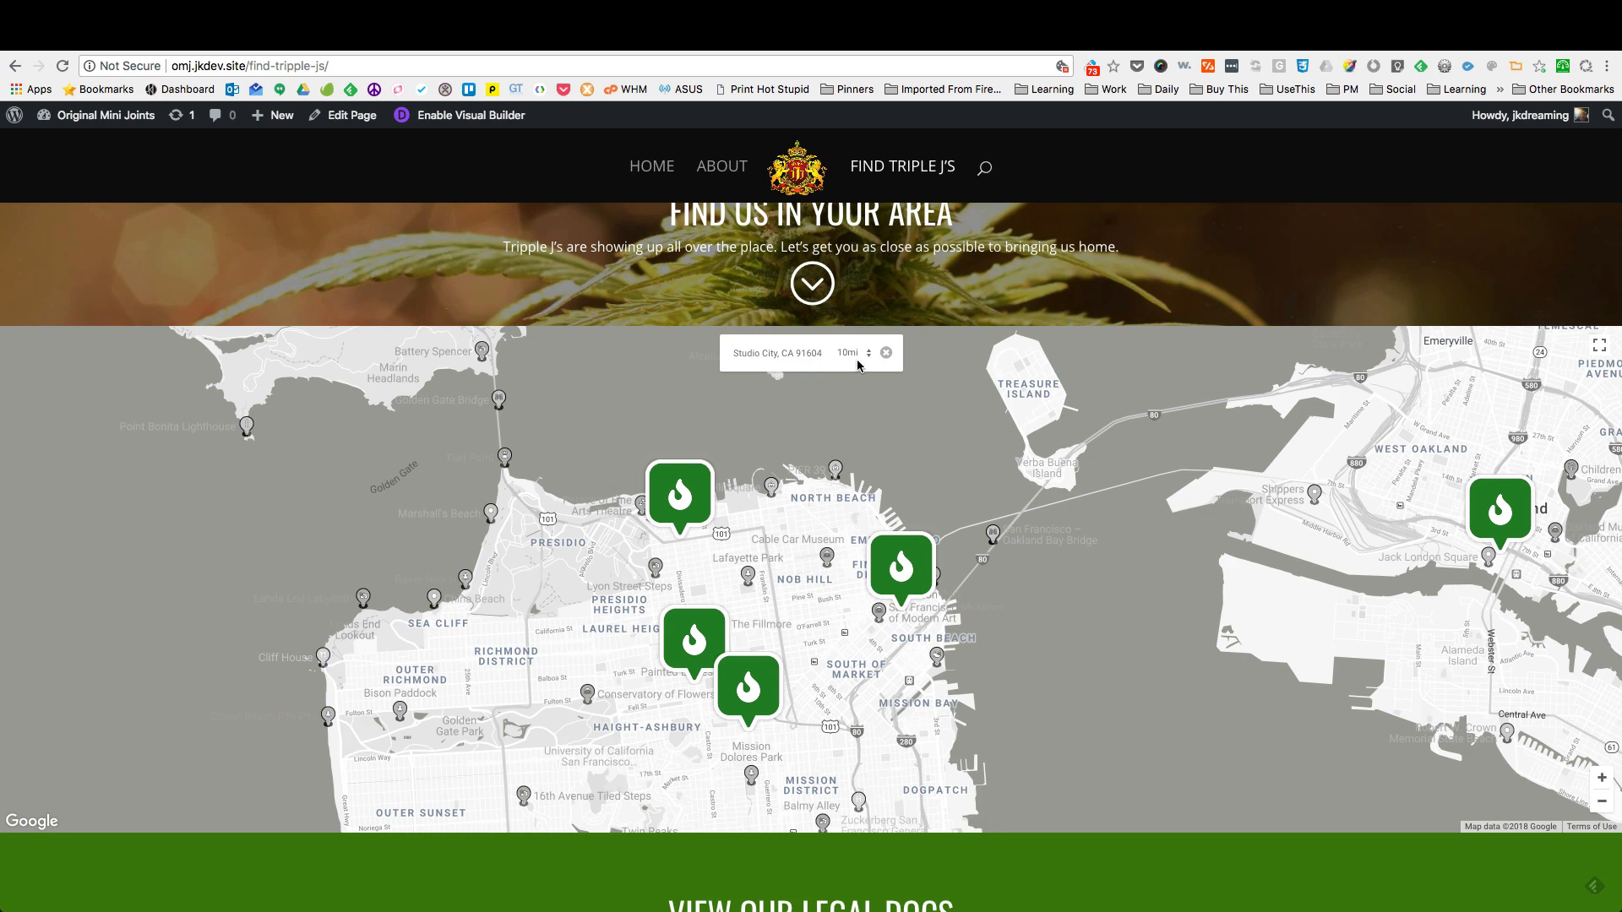
click(886, 356)
Step: Search the map's store locator for 91604, choosing the suggestion Studio City, CA 91604
text(91604)
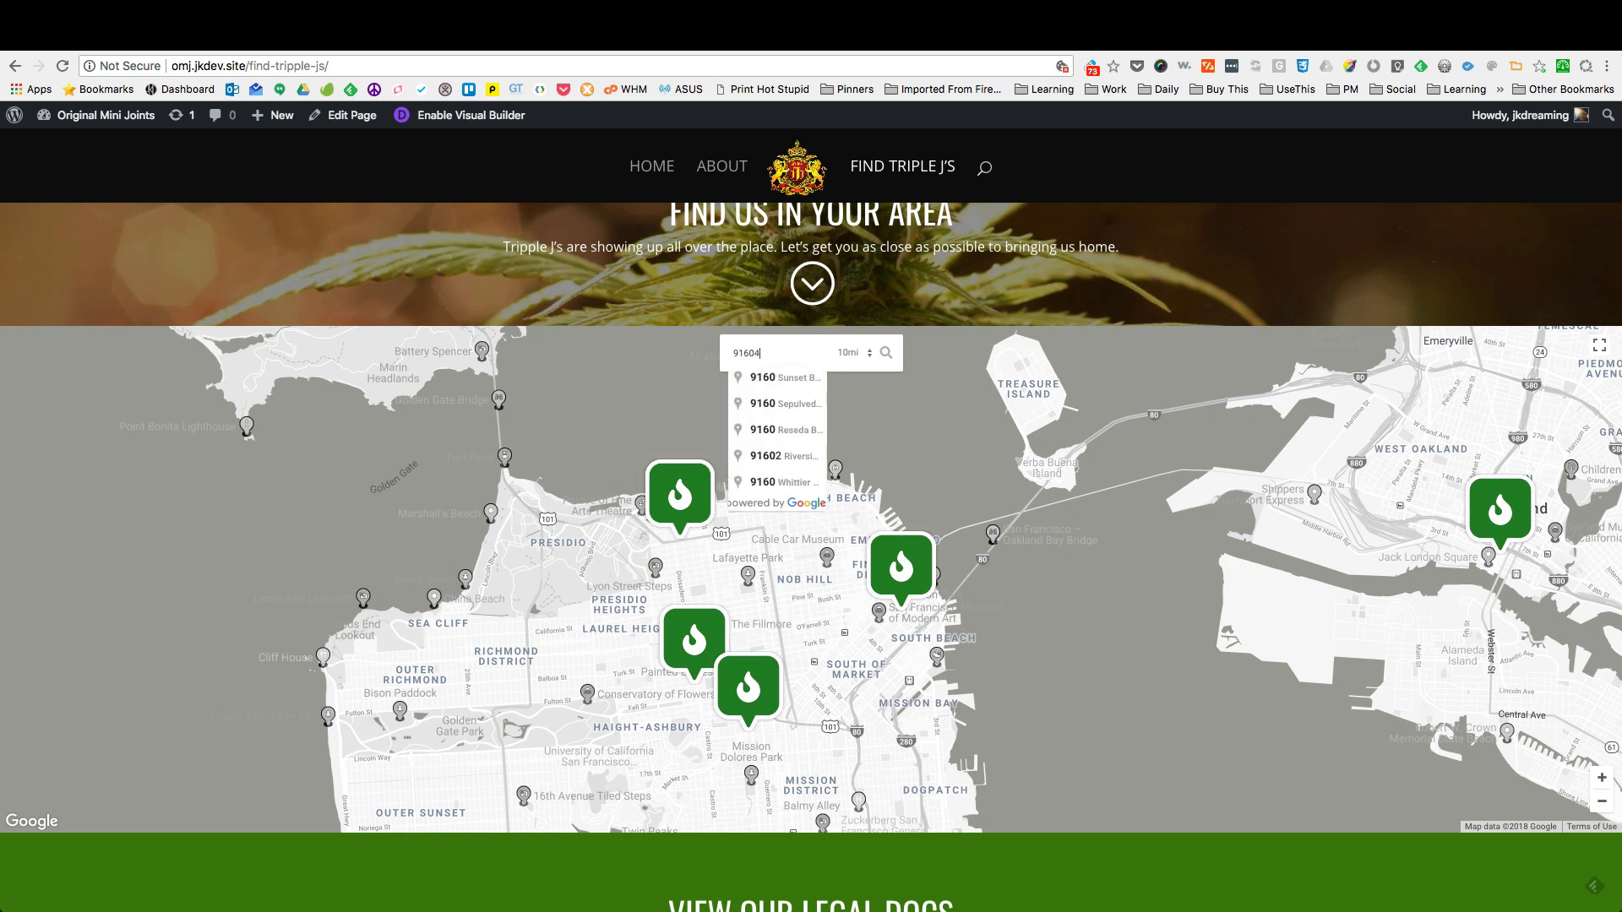
click(784, 387)
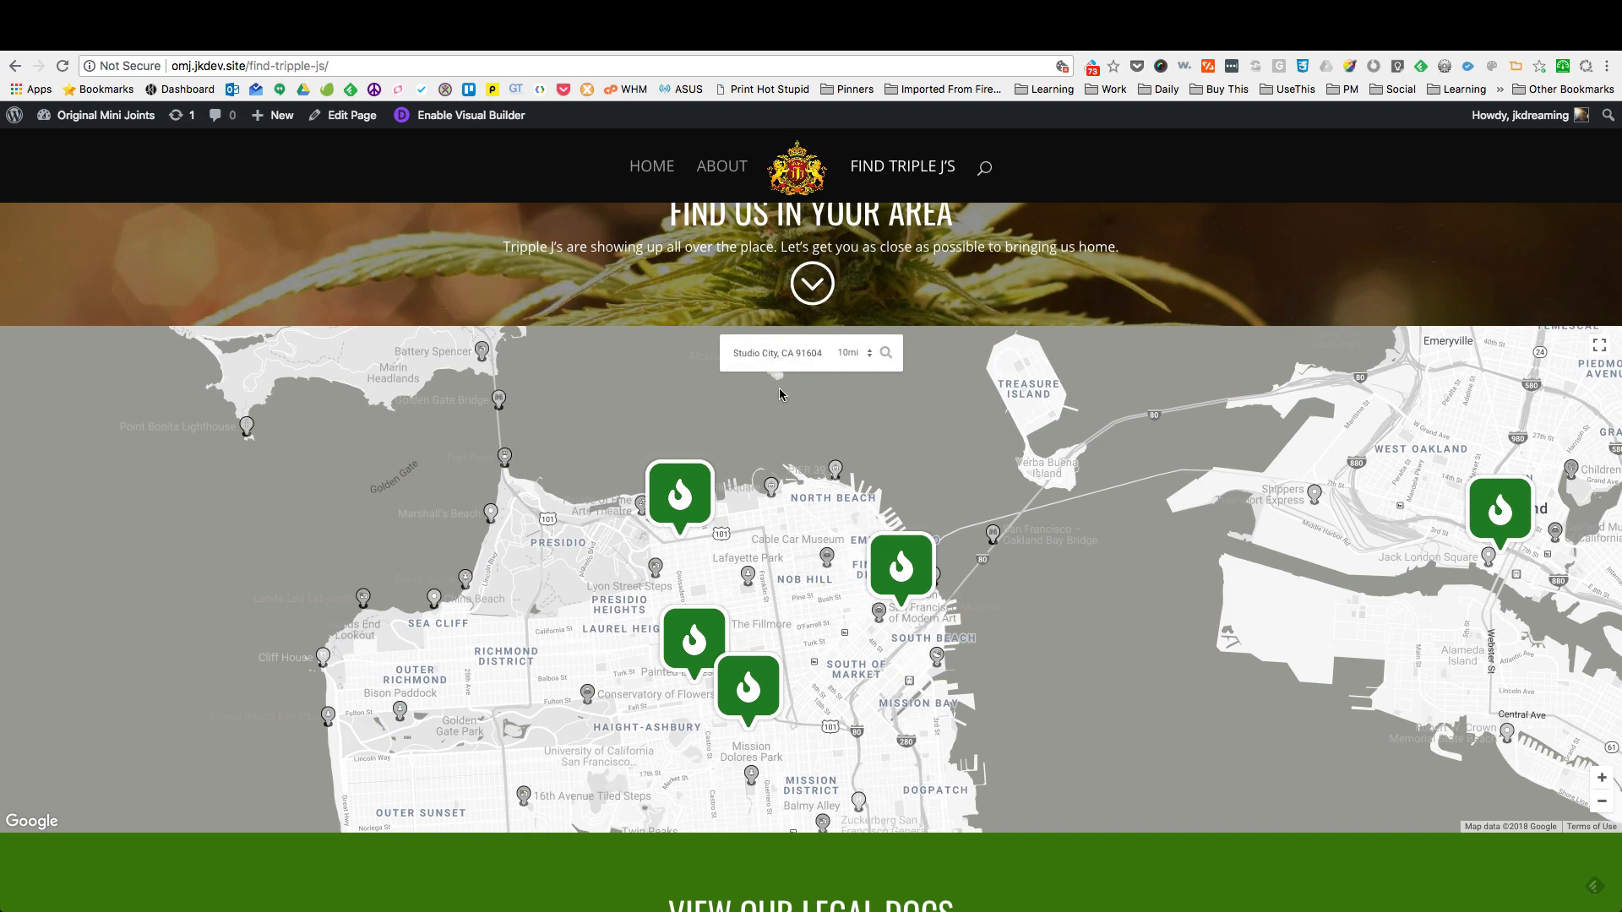
click(886, 354)
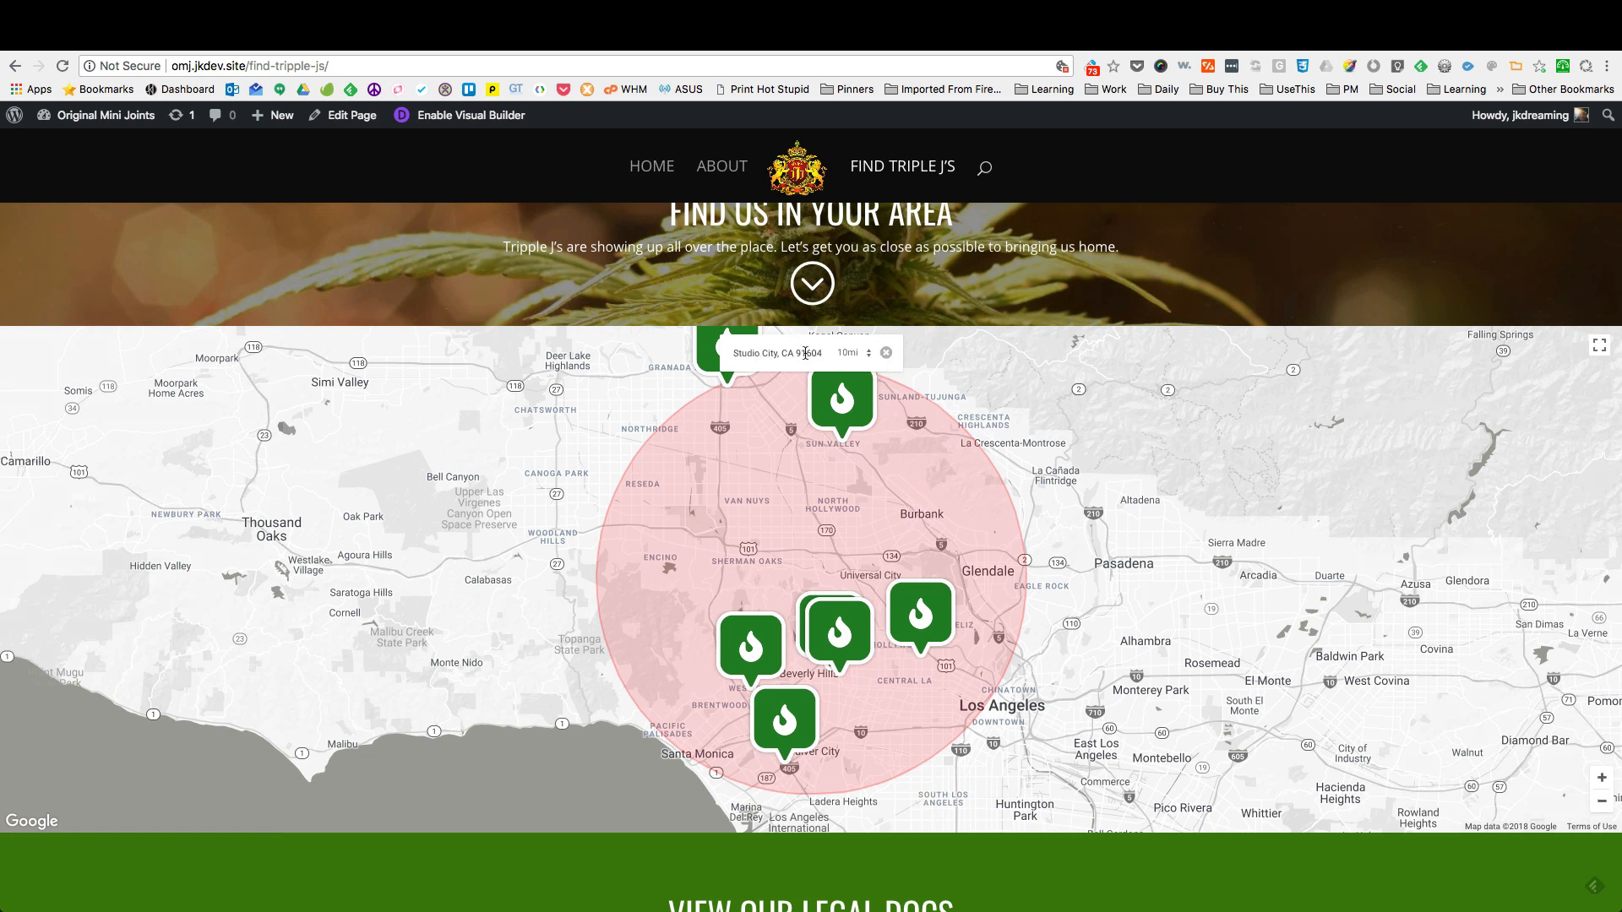
Step: Clear the store locator search and test panning the map across the Los Angeles area
triple_click(798, 349)
click(887, 354)
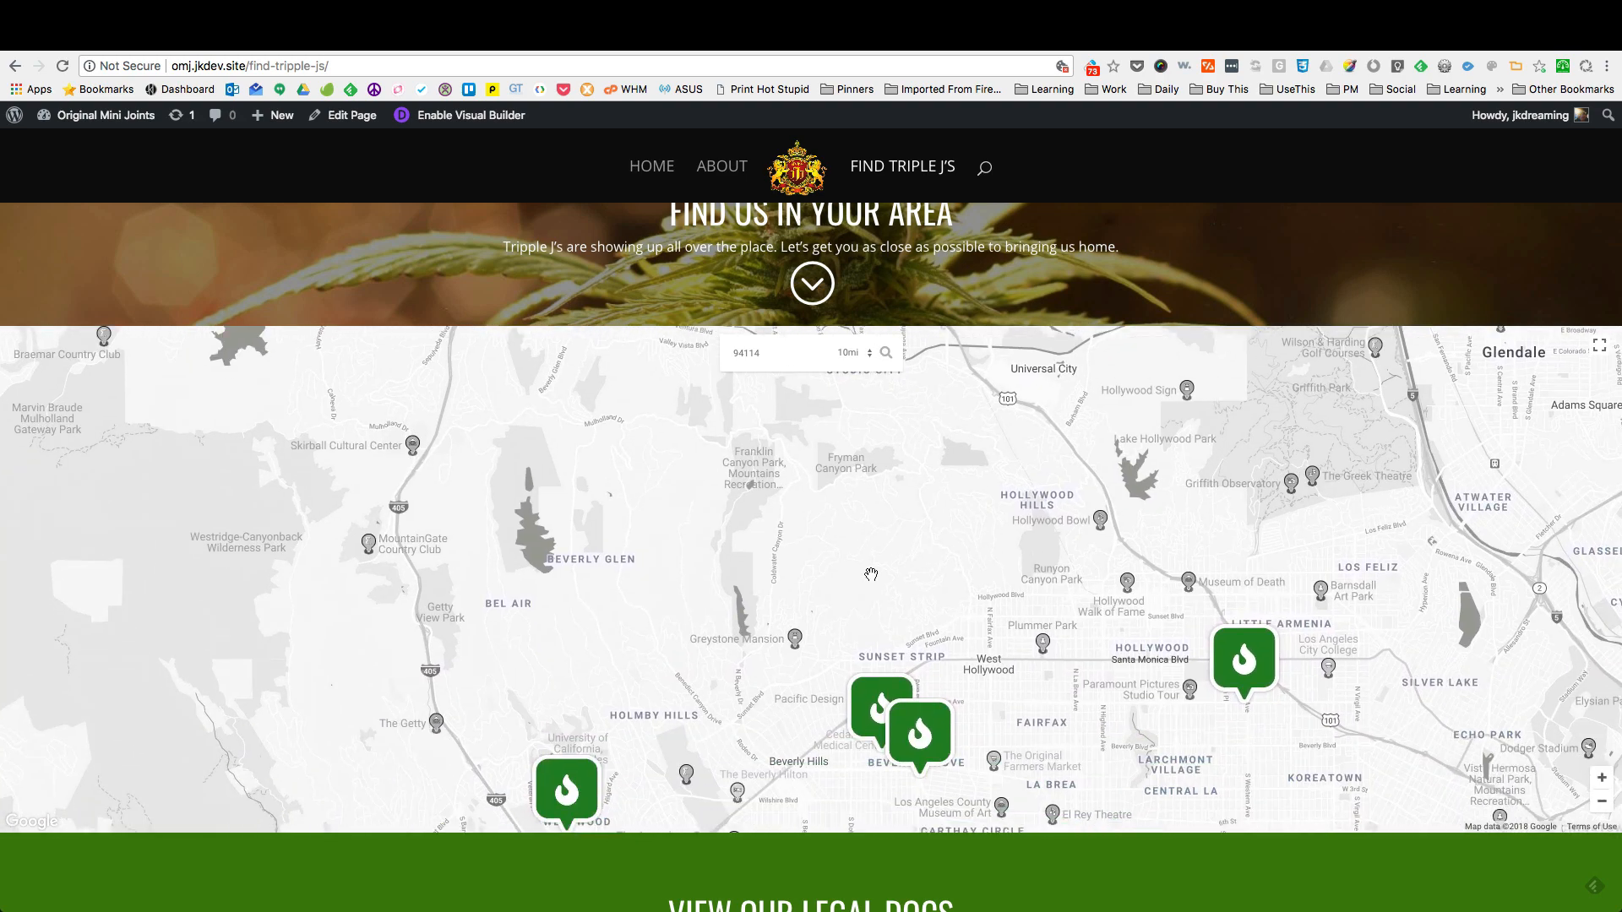
drag(871, 575, 838, 372)
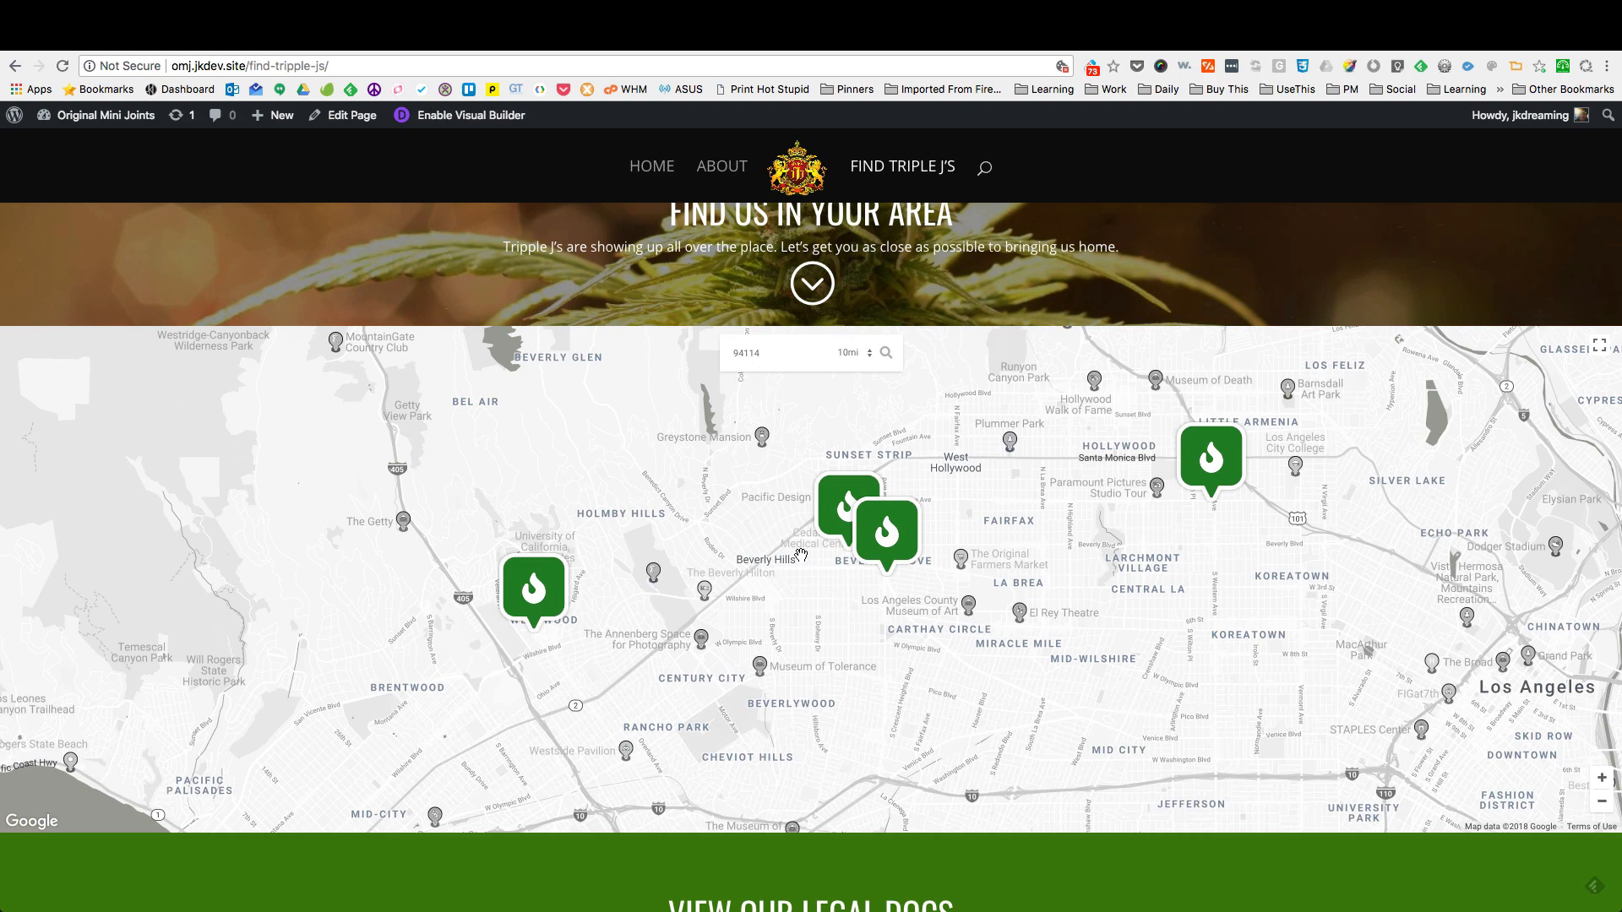
drag(799, 555, 739, 534)
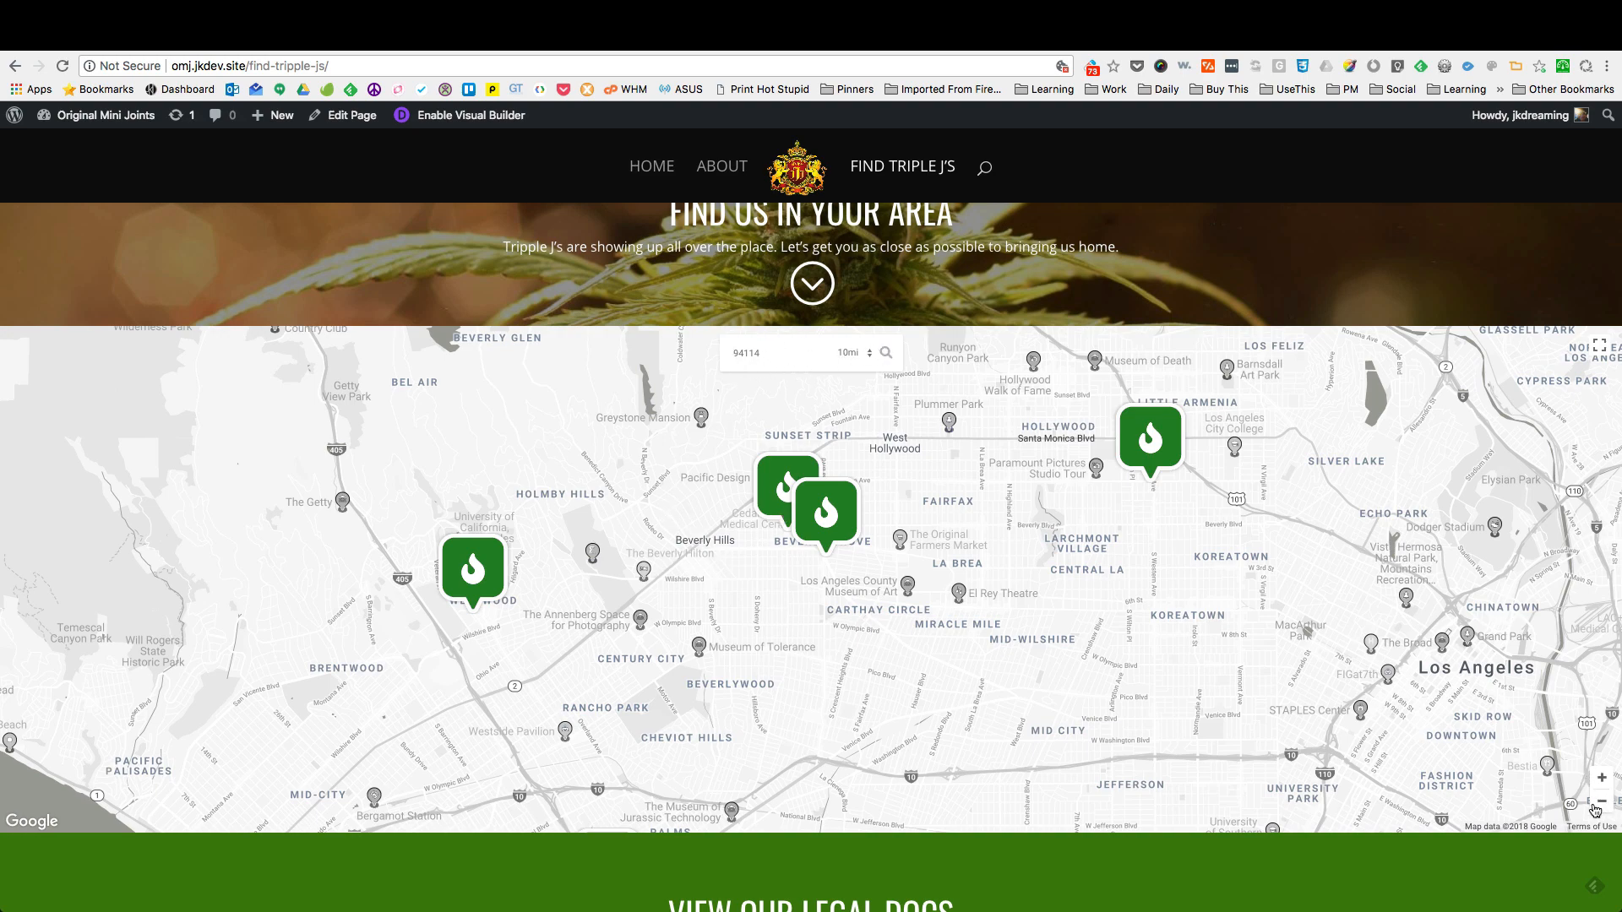
Step: Check how the map section sits between the hero header and the legal docs section at desktop width
scroll(1595, 811, up, 2)
scroll(1595, 810, up, 5)
scroll(1464, 734, down, 5)
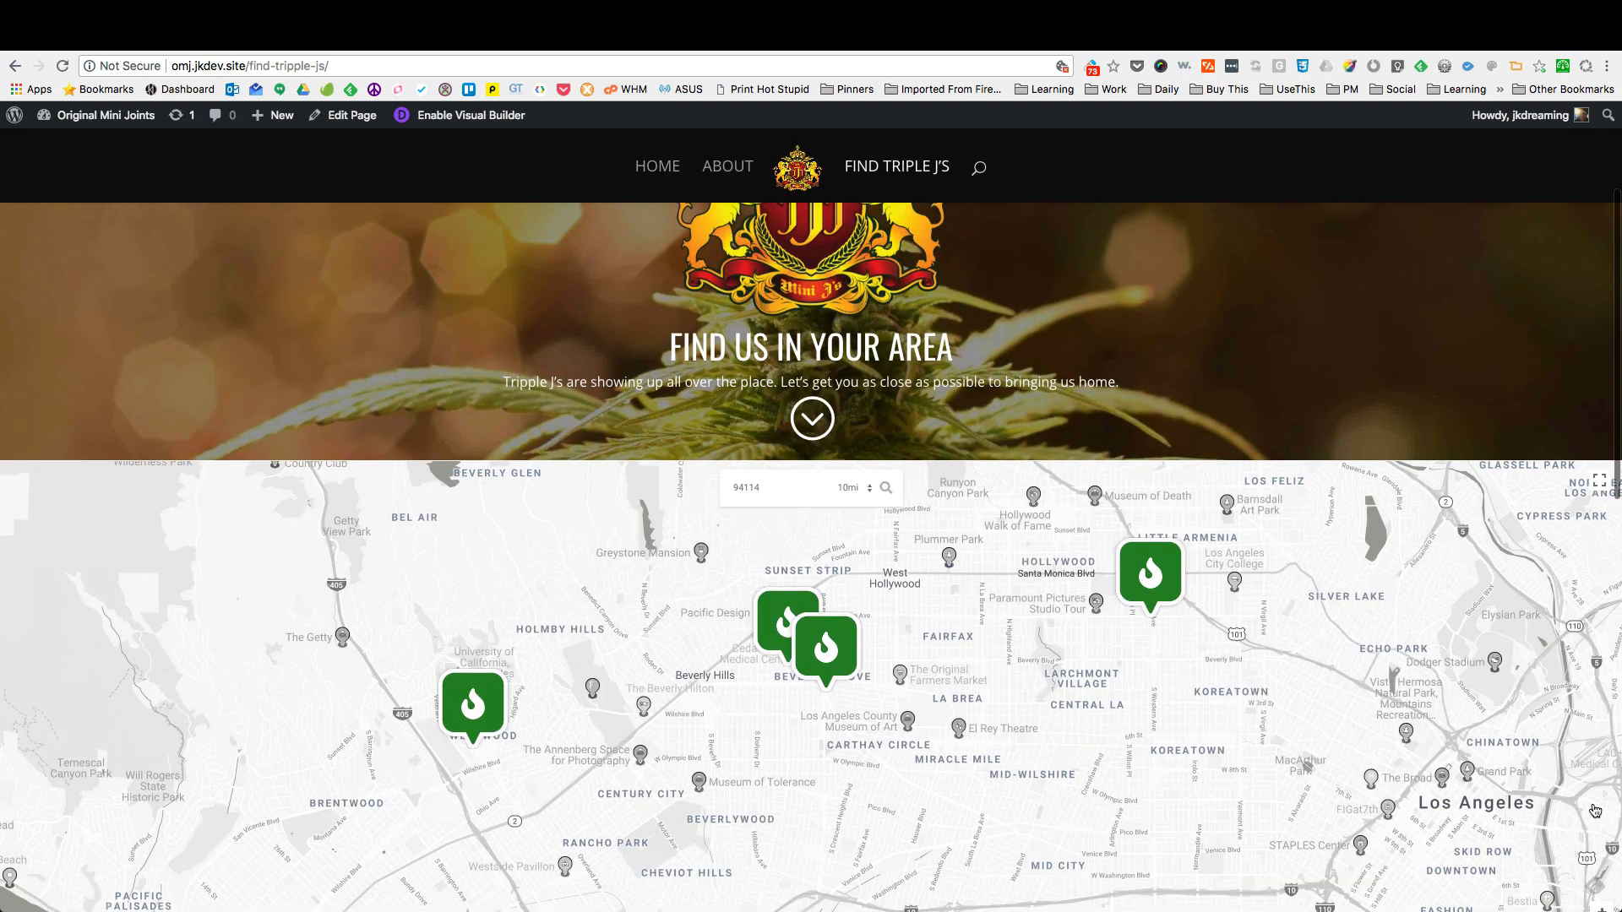
scroll(1464, 734, down, 2)
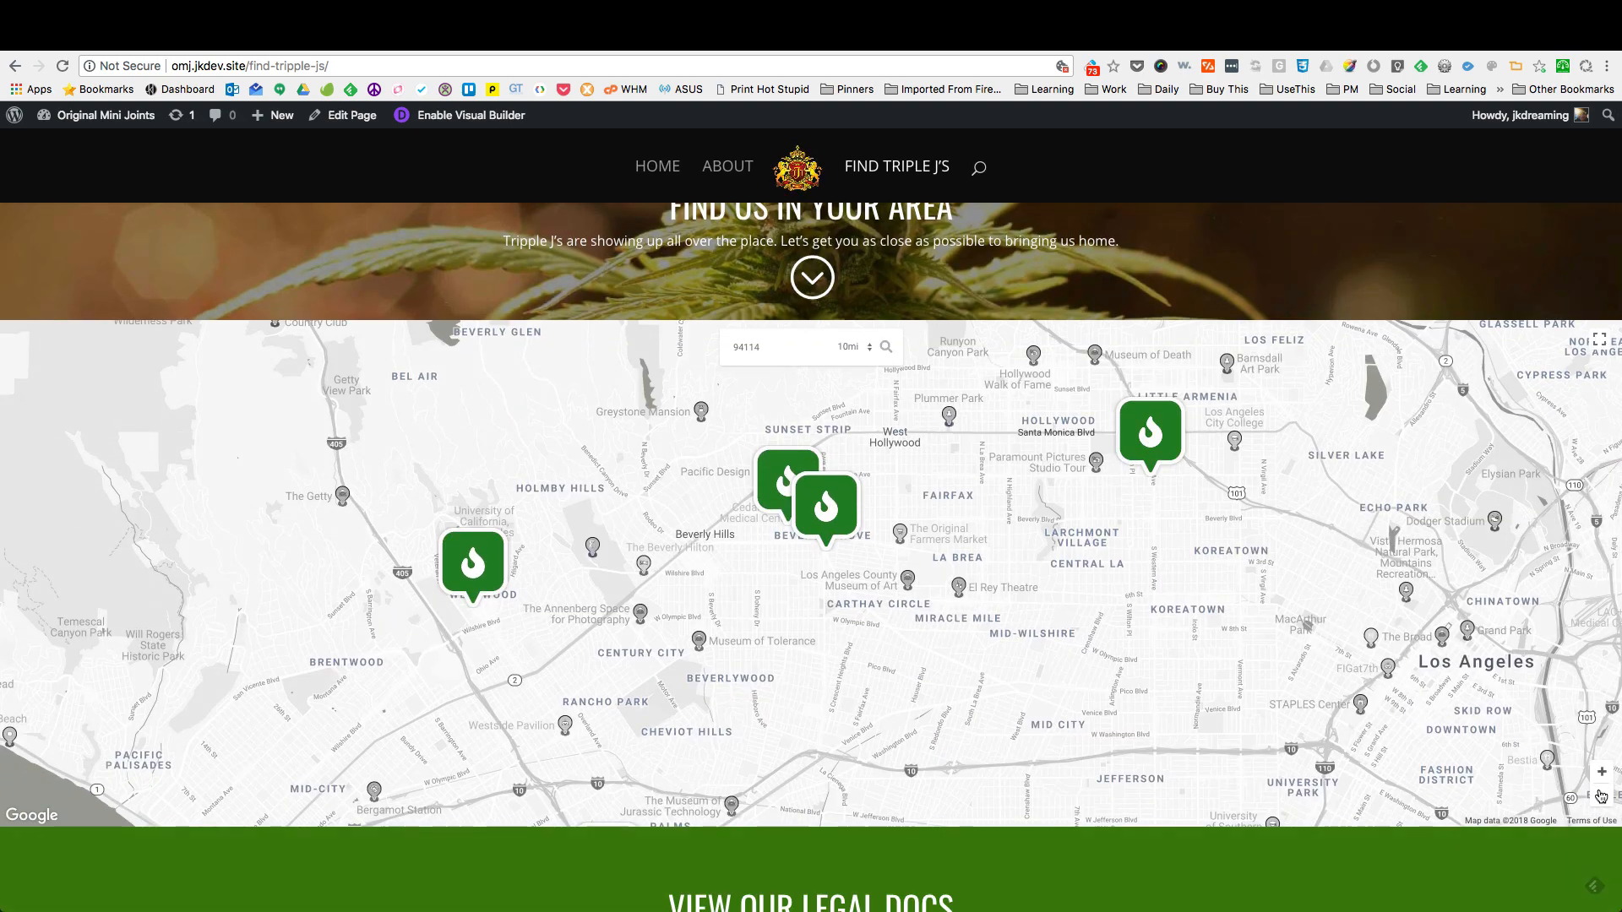
scroll(1599, 801, up, 8)
scroll(1539, 652, down, 12)
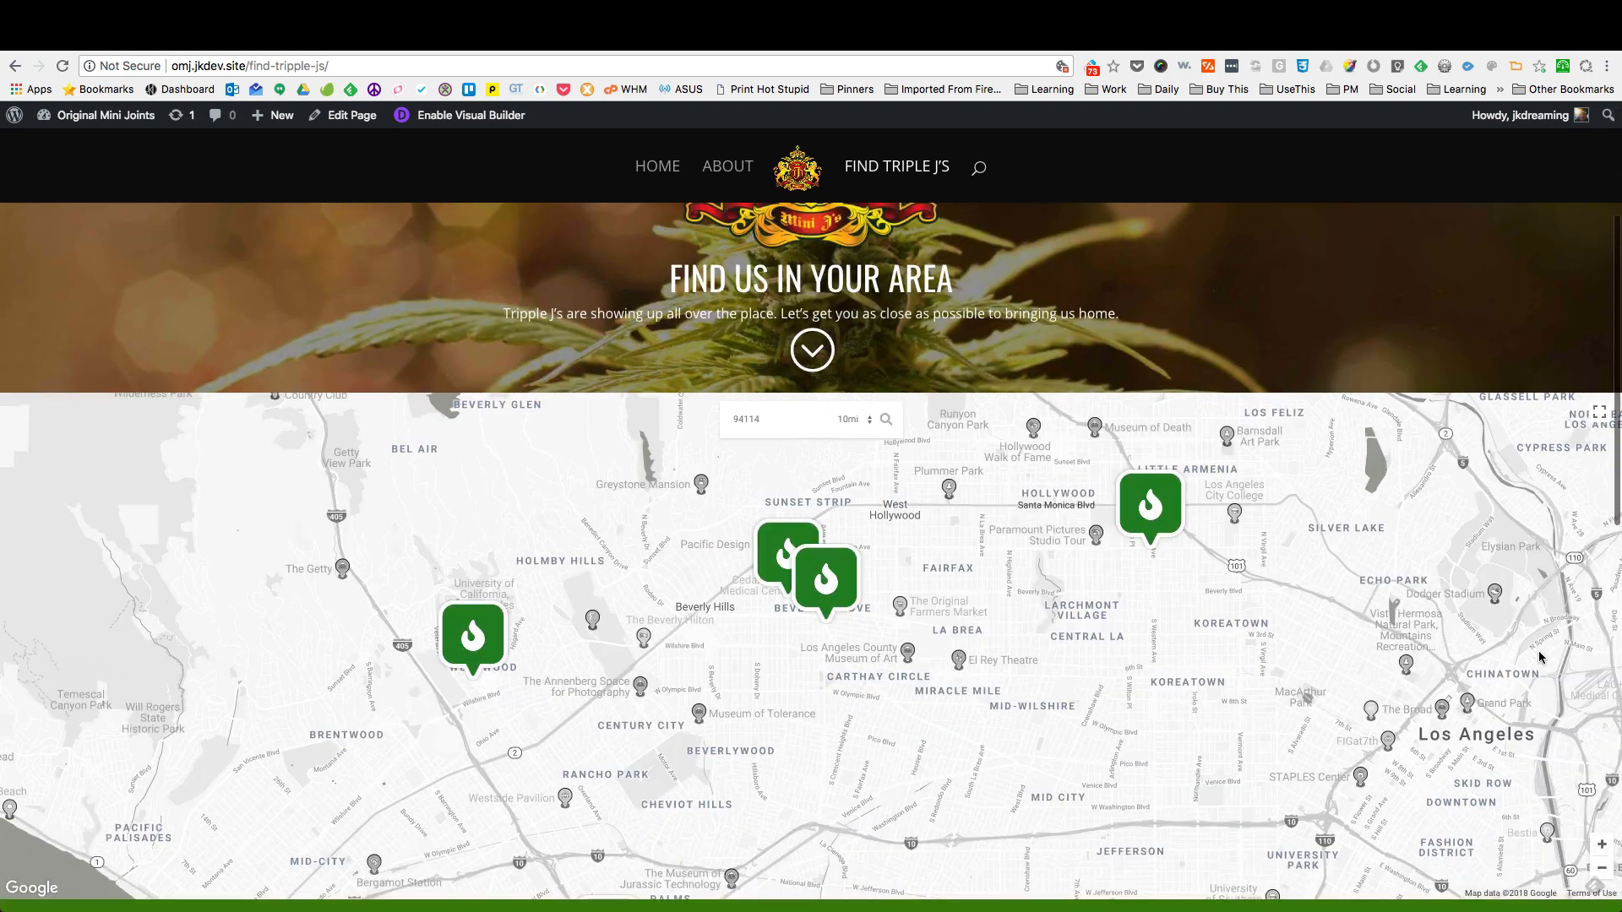
Step: Test the map's zoom controls by zooming out two levels around Los Angeles and back in one level
scroll(1539, 652, up, 1)
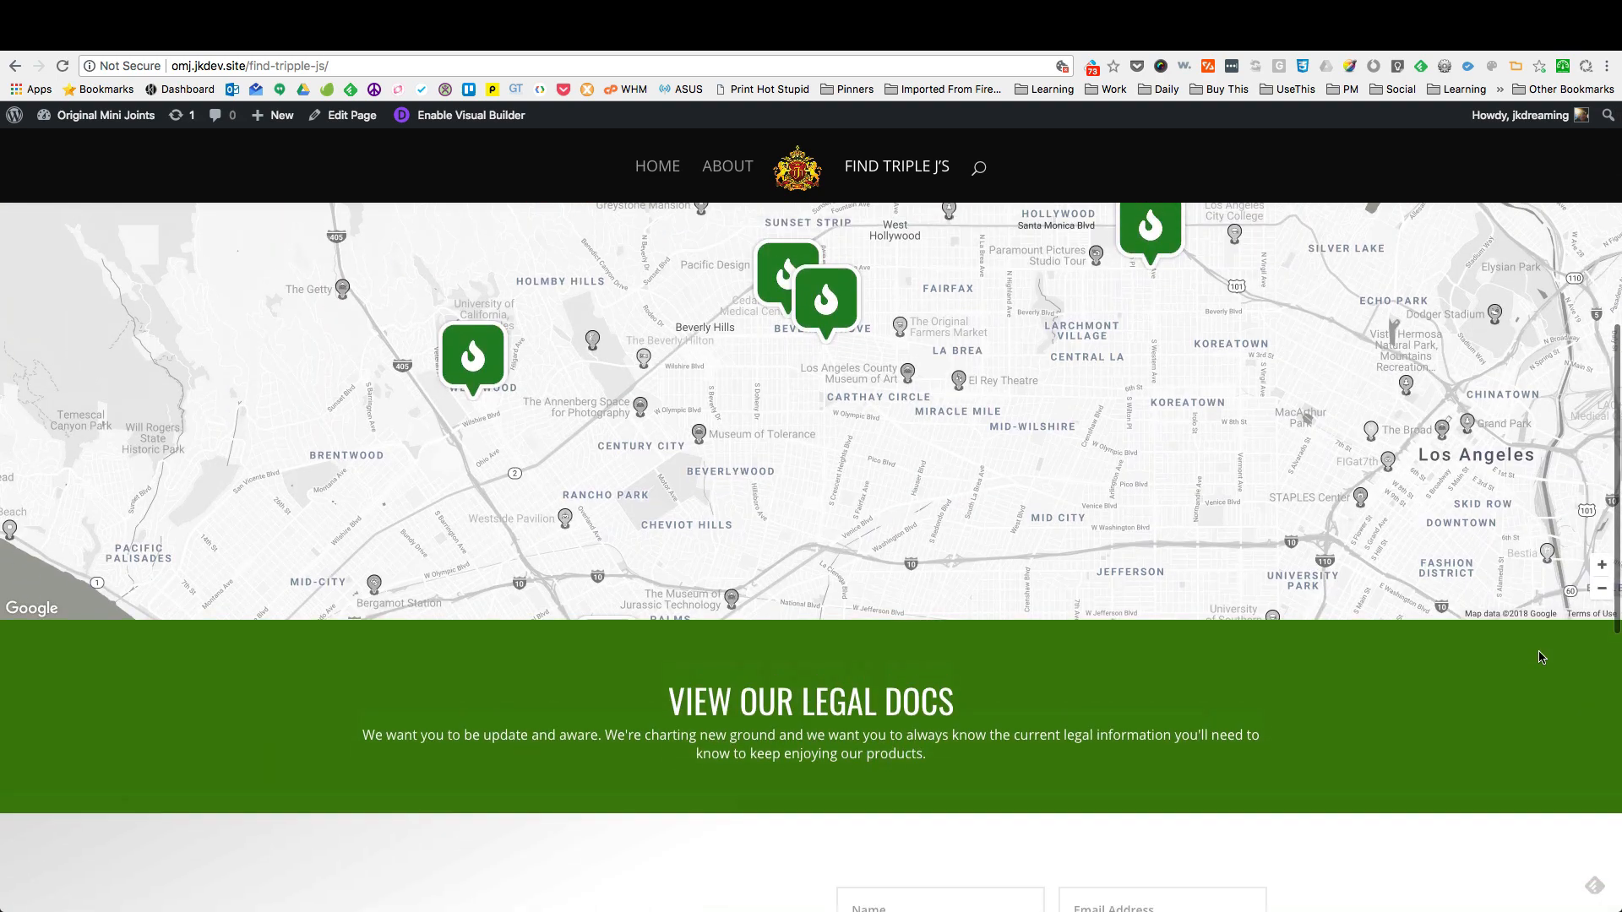
click(1603, 589)
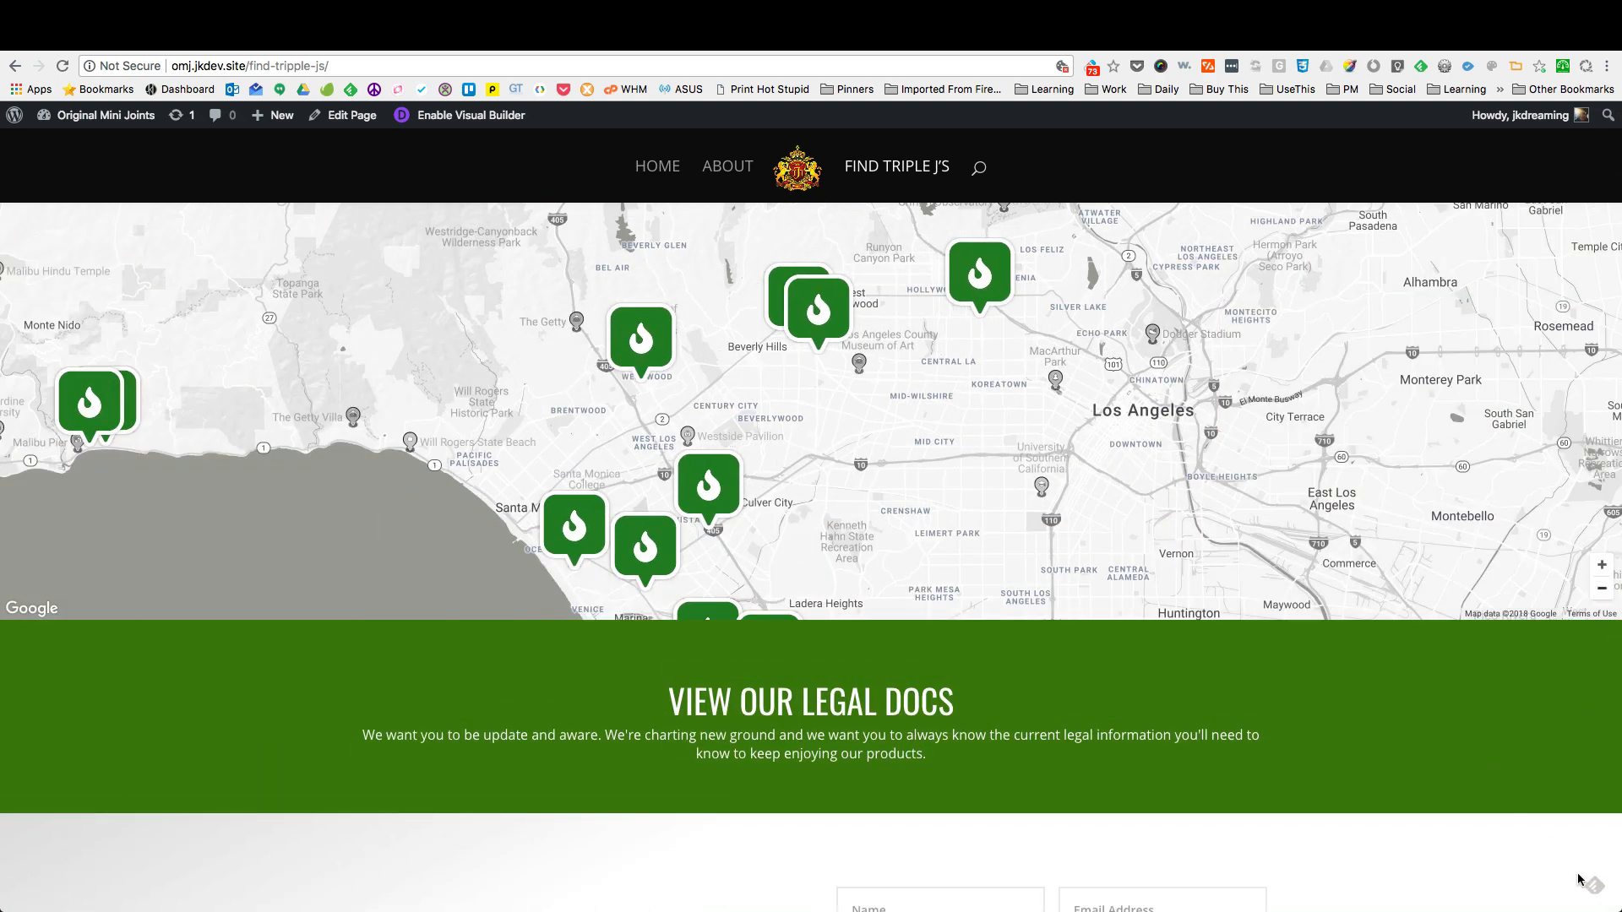
scroll(1502, 749, down, 3)
scroll(1502, 748, up, 5)
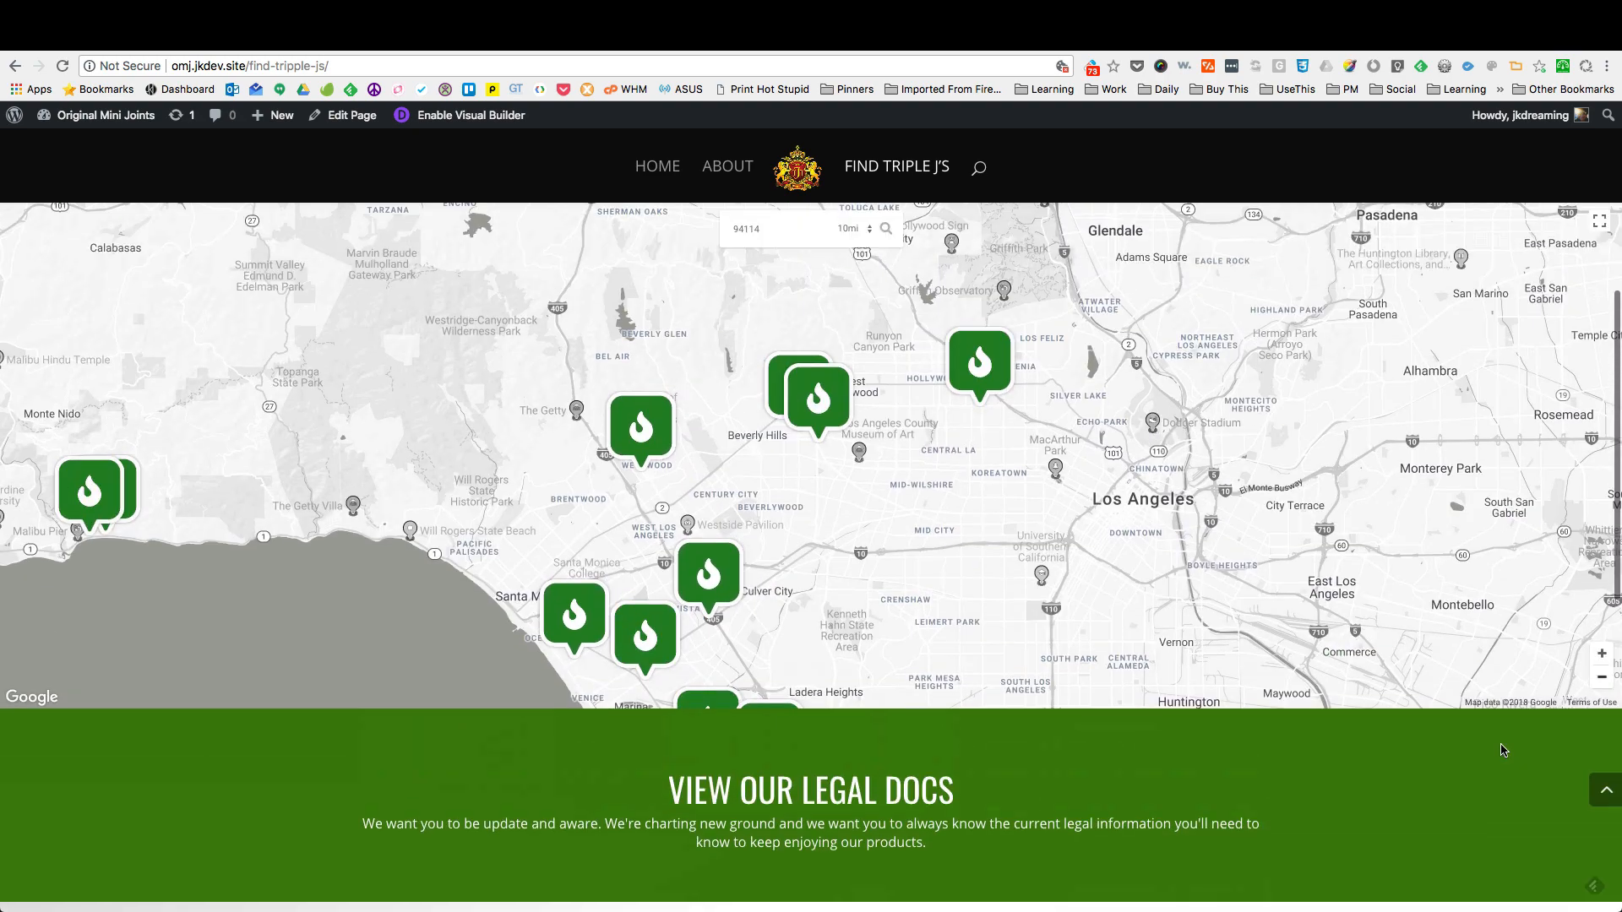
scroll(1501, 745, down, 2)
scroll(1501, 745, up, 3)
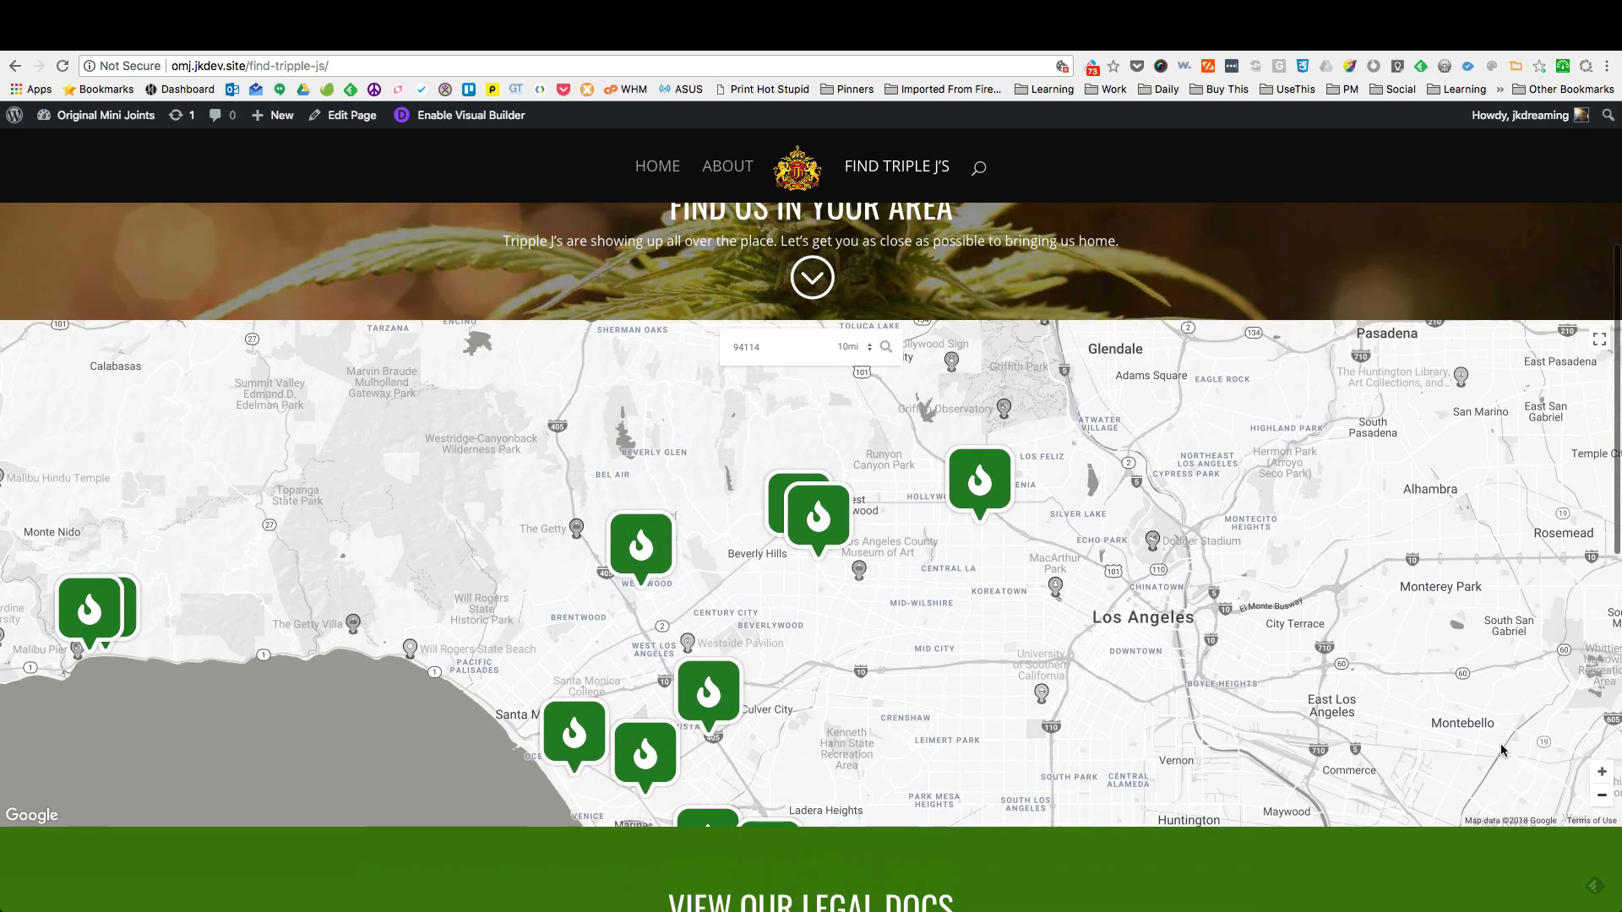
scroll(1501, 745, down, 1)
scroll(1501, 745, down, 1)
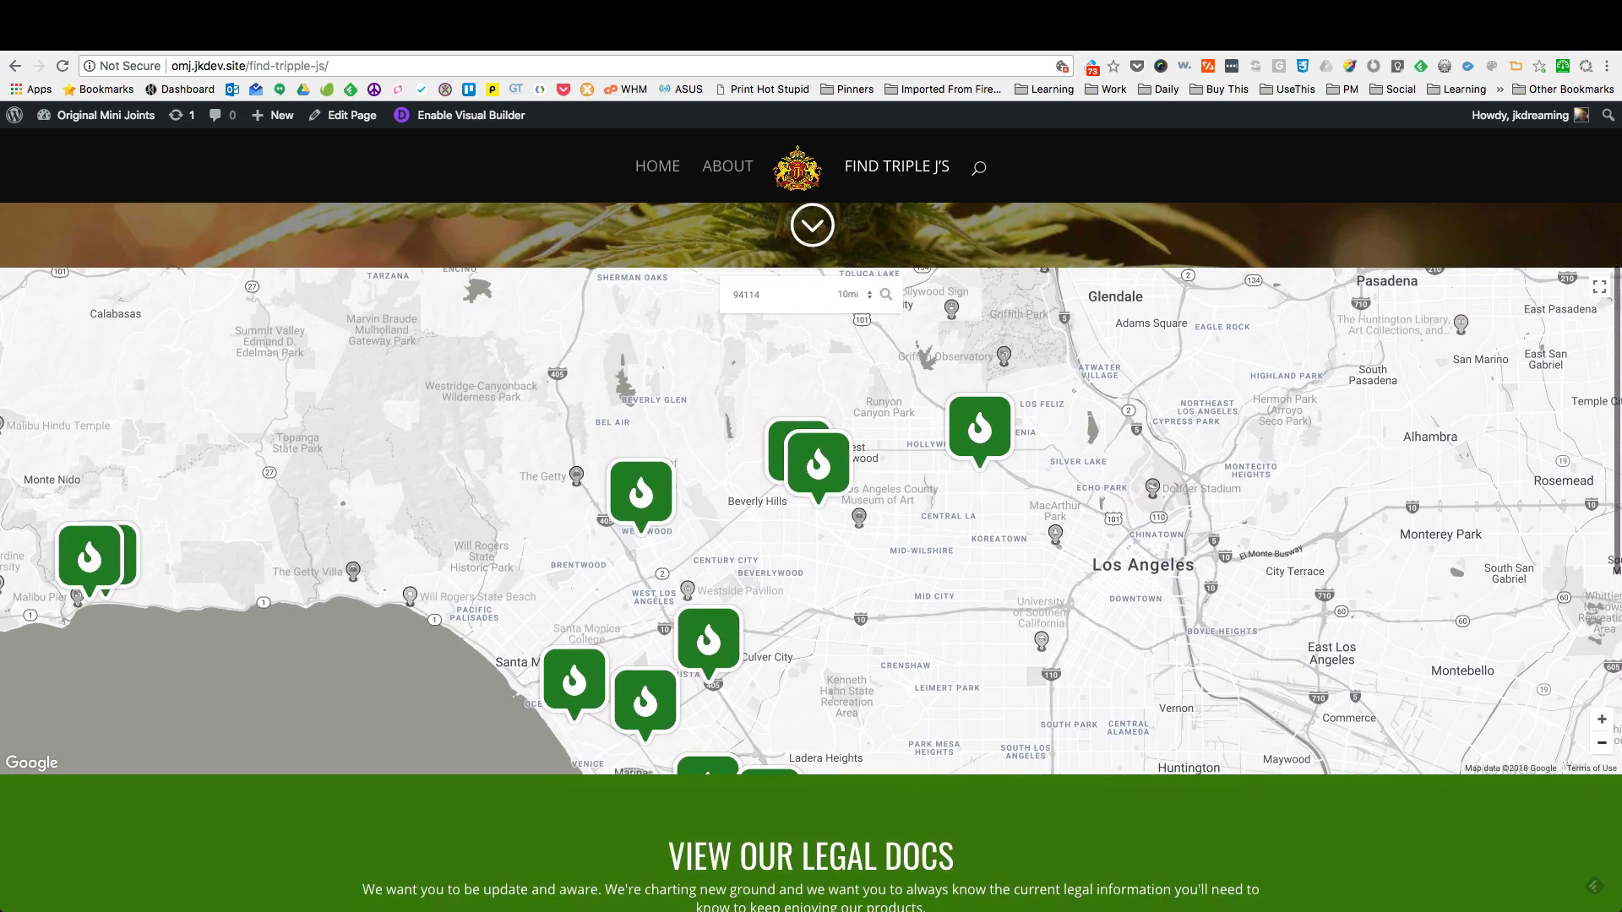
click(1605, 745)
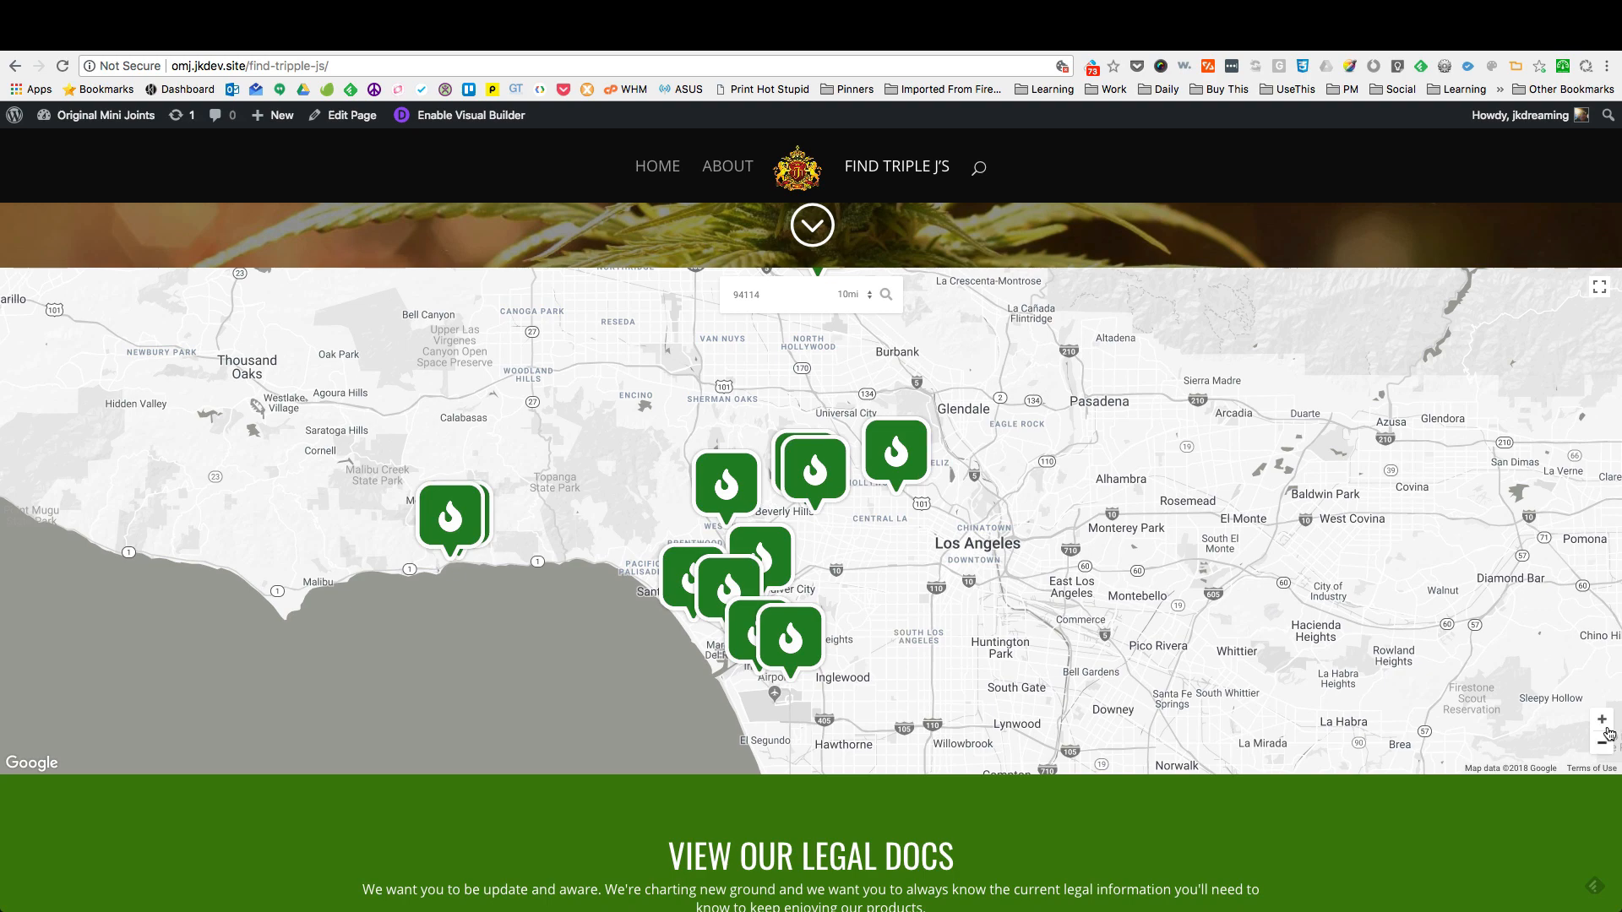
click(1602, 720)
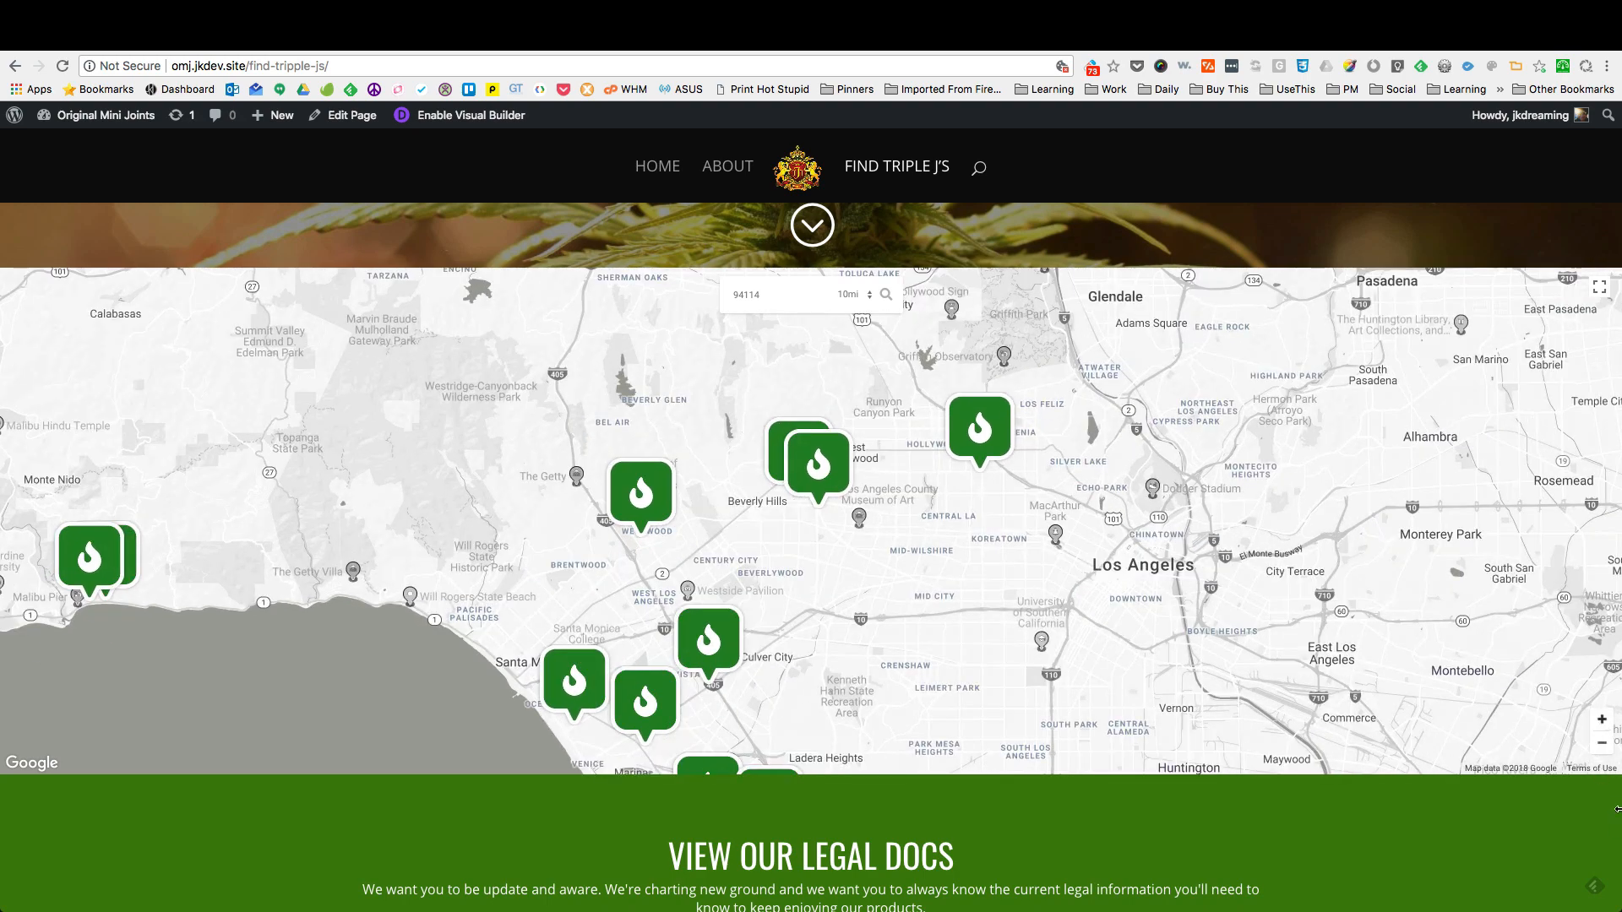
Step: Review the legal docs and contact sections below the map, and open the info window of the westernmost Malibu marker
scroll(1599, 794, down, 5)
scroll(1599, 792, down, 5)
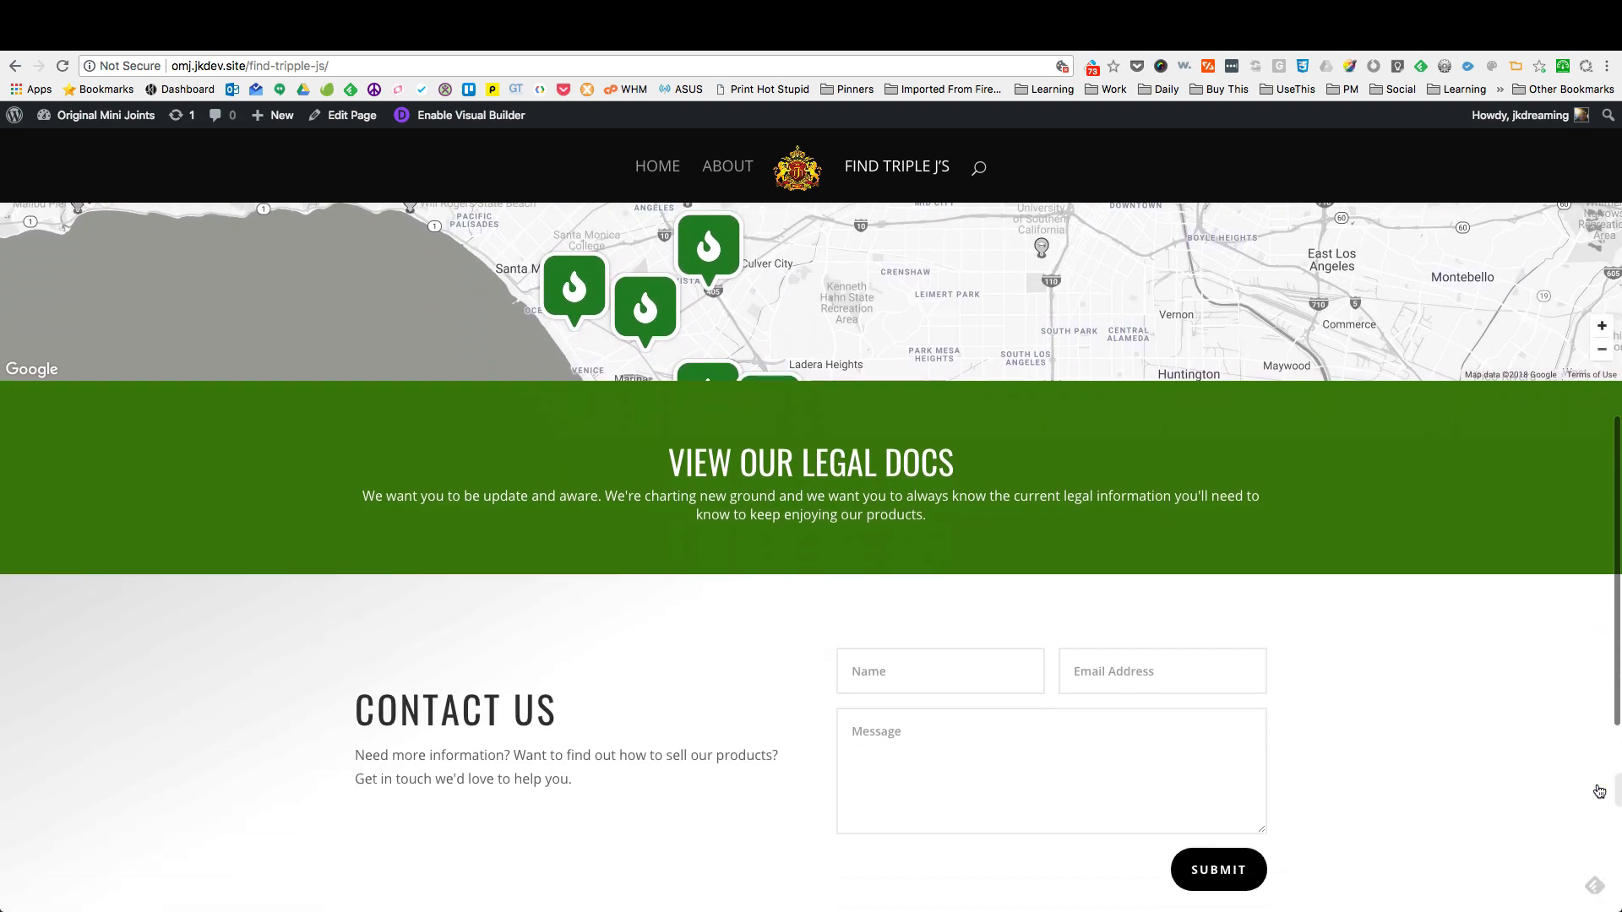
scroll(1599, 791, up, 8)
scroll(1599, 792, up, 1)
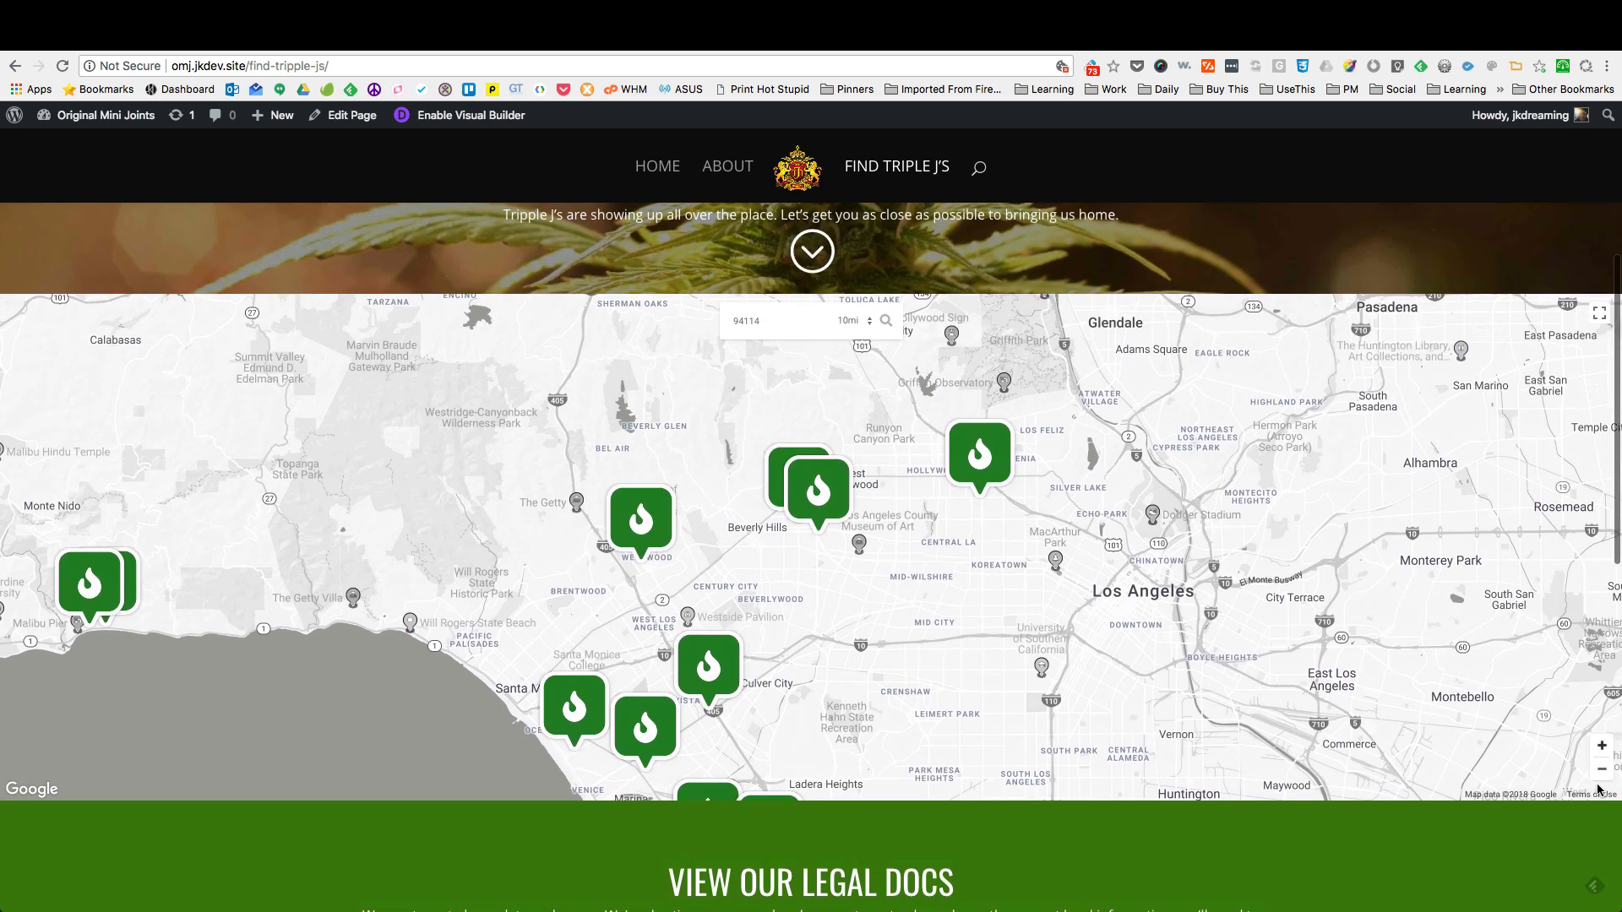
click(89, 591)
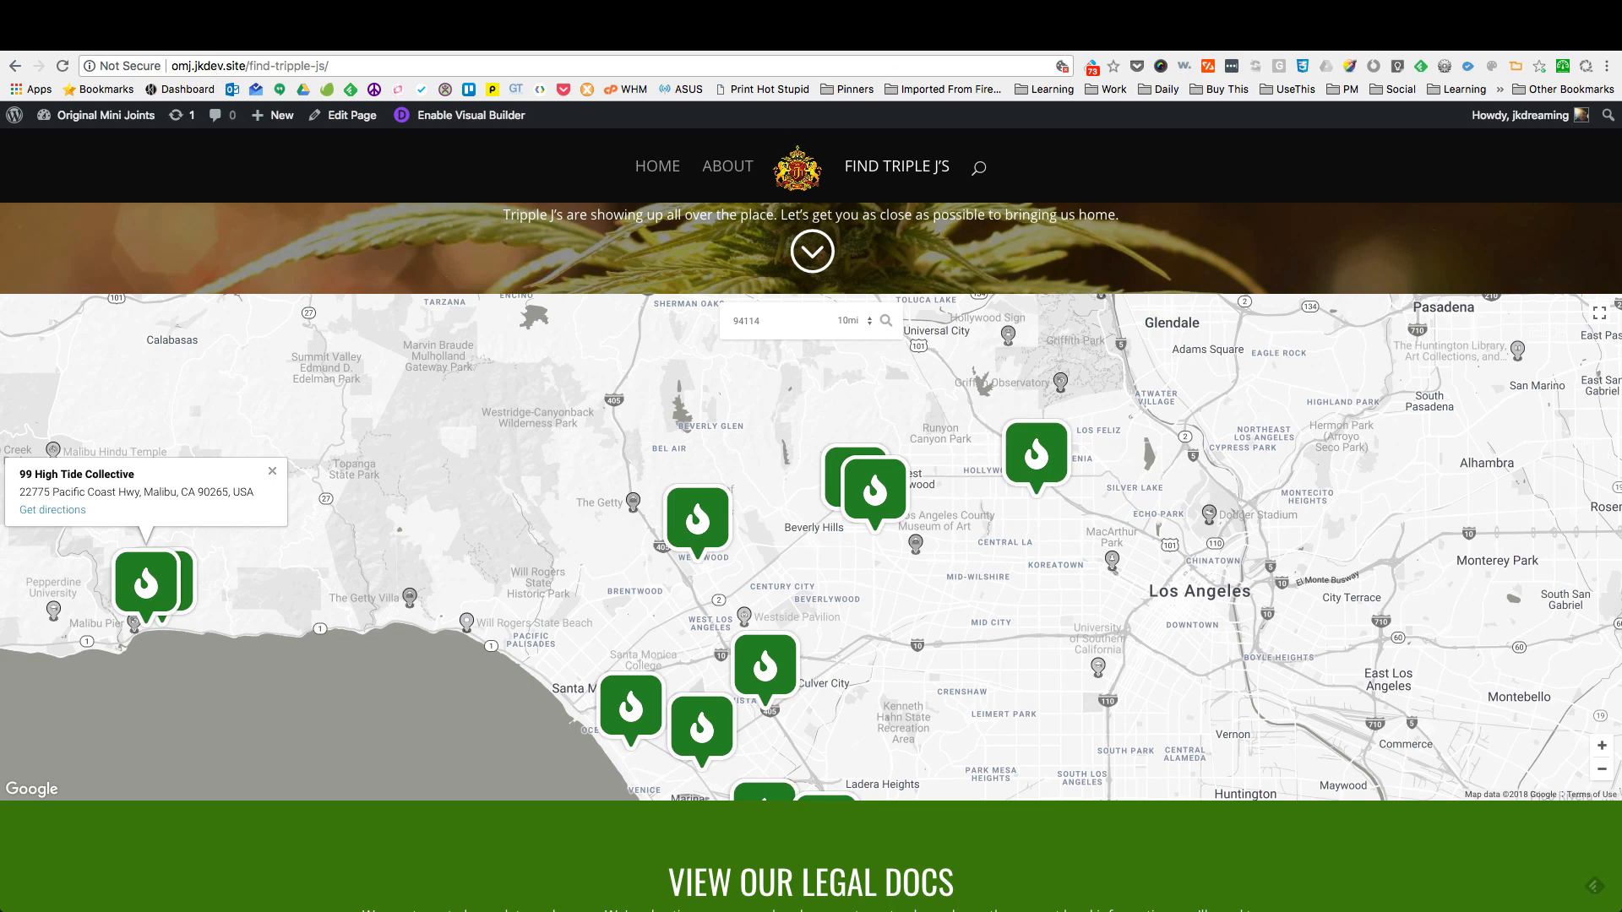
Step: View the WP Google Maps Pro purchase page, and return to the Find Tripple J map to pan it slightly south
click(240, 36)
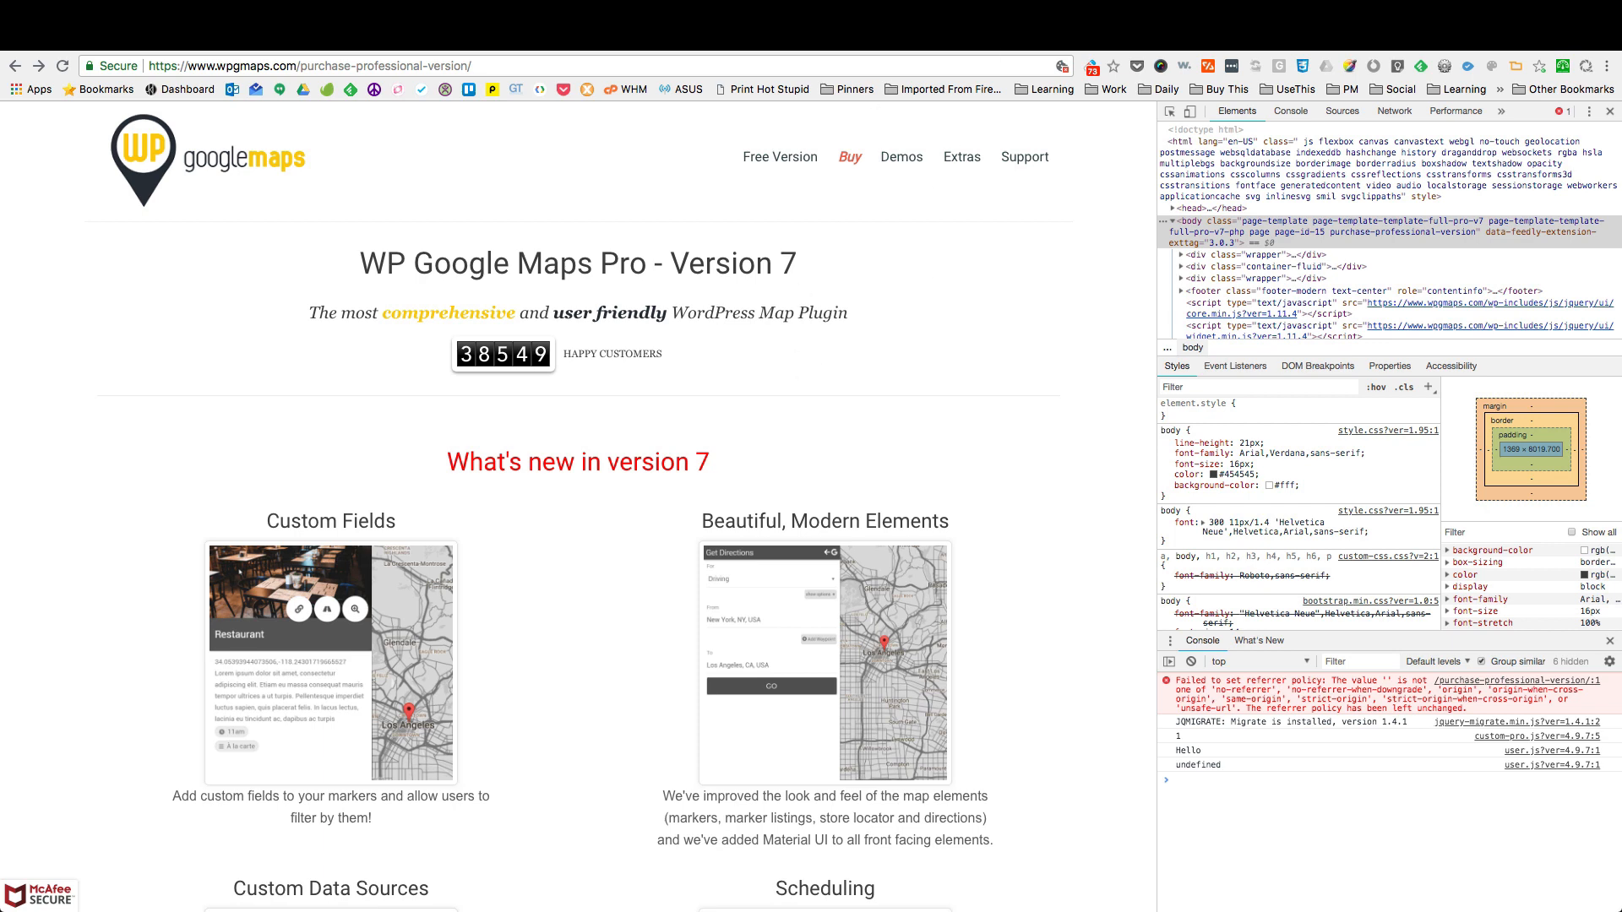
click(126, 35)
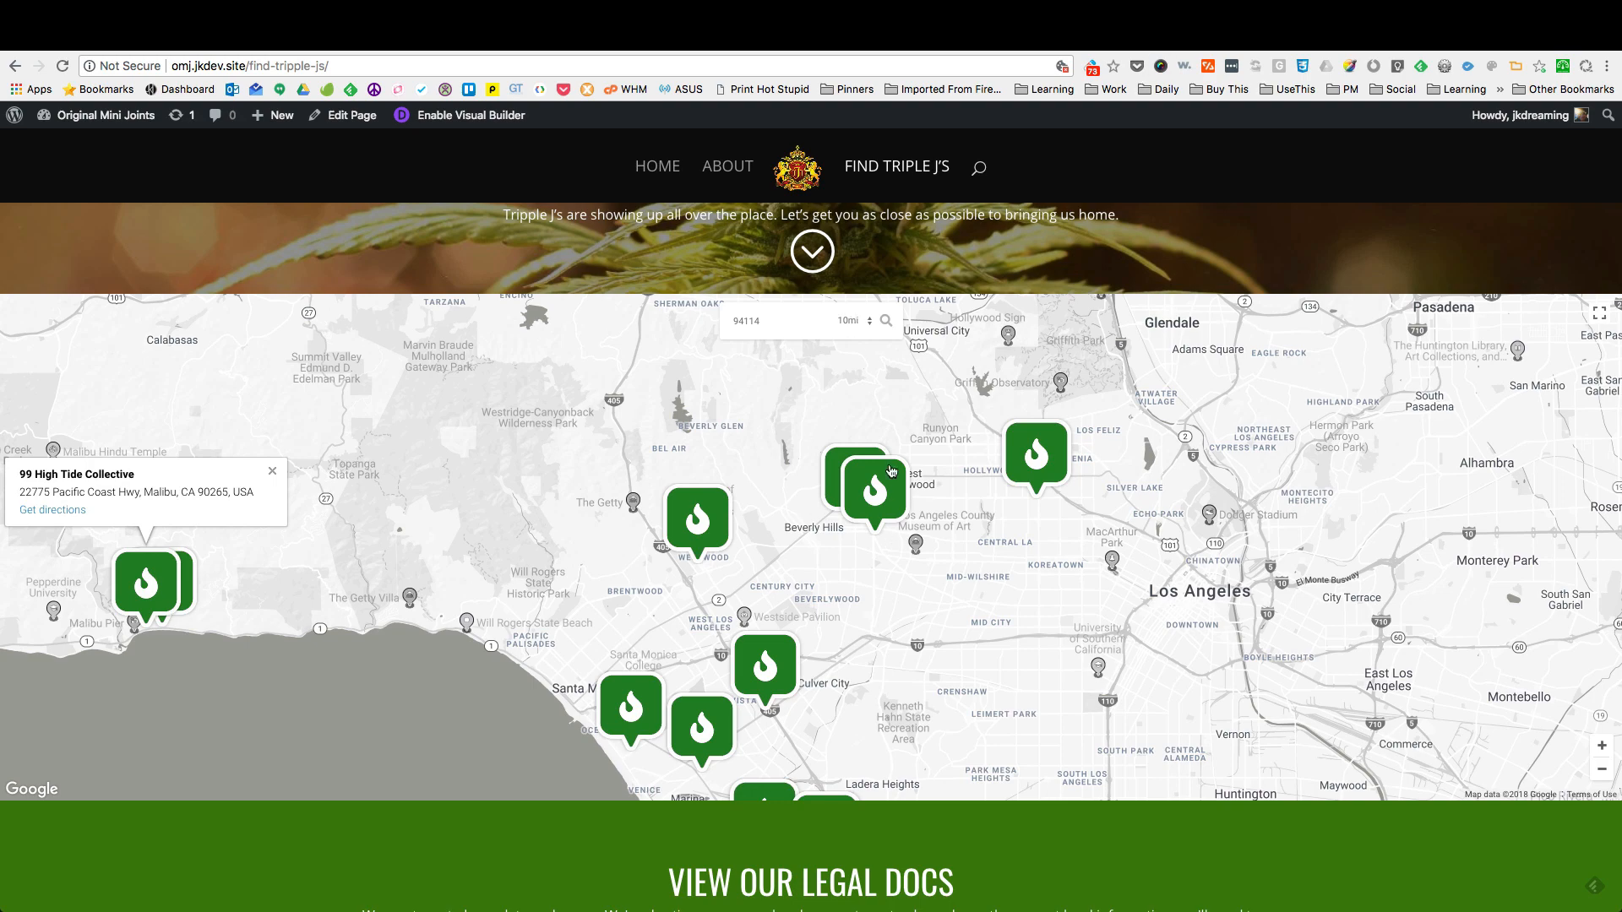
drag(871, 605, 872, 526)
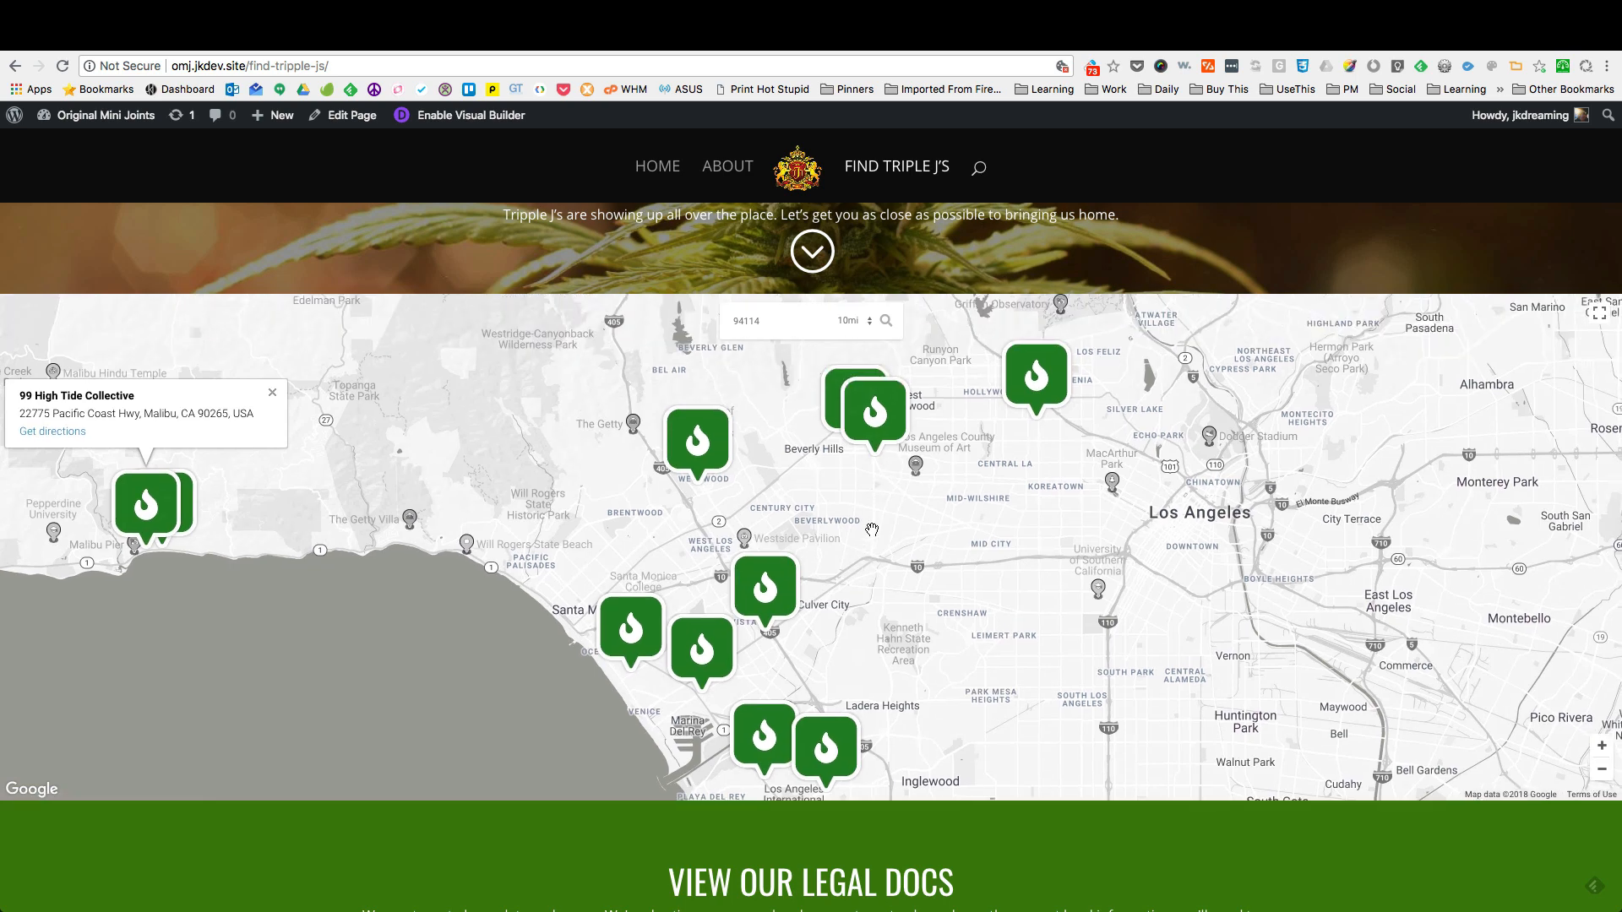